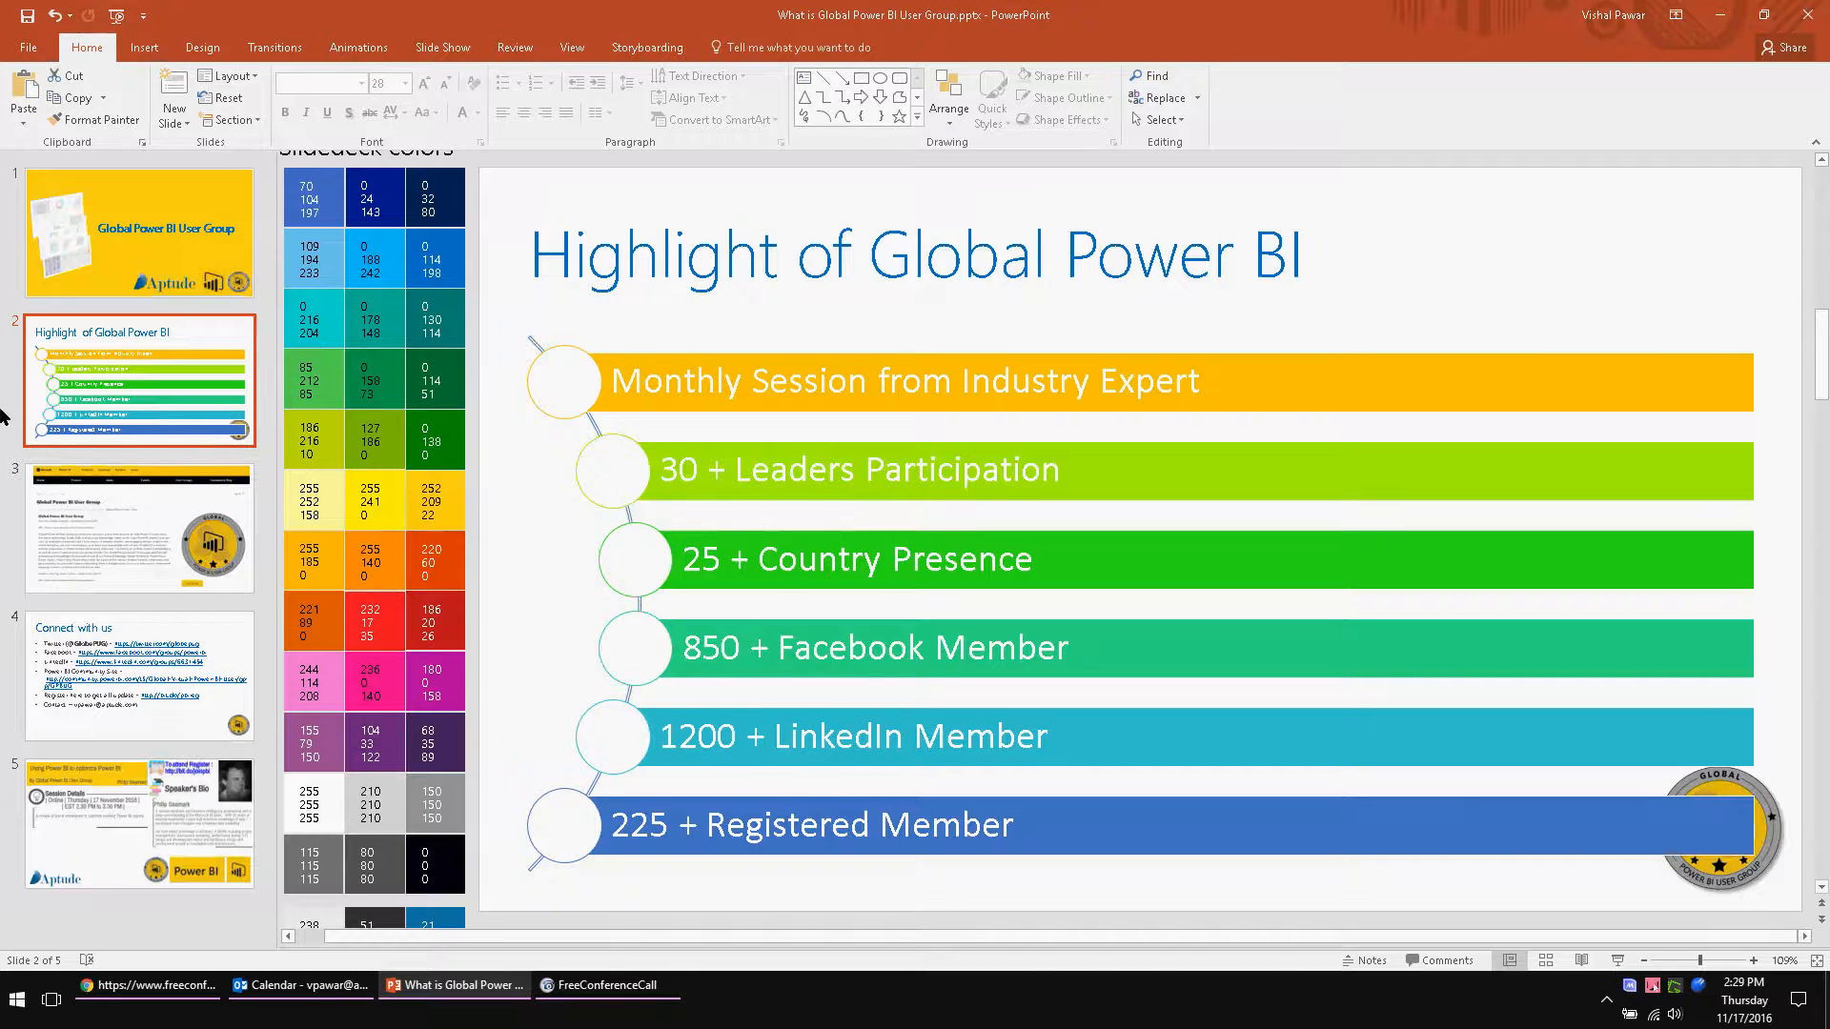
Step: Go through the presentation's slides from the group highlights to the session details slide
{"action": "key", "text": "Down"}
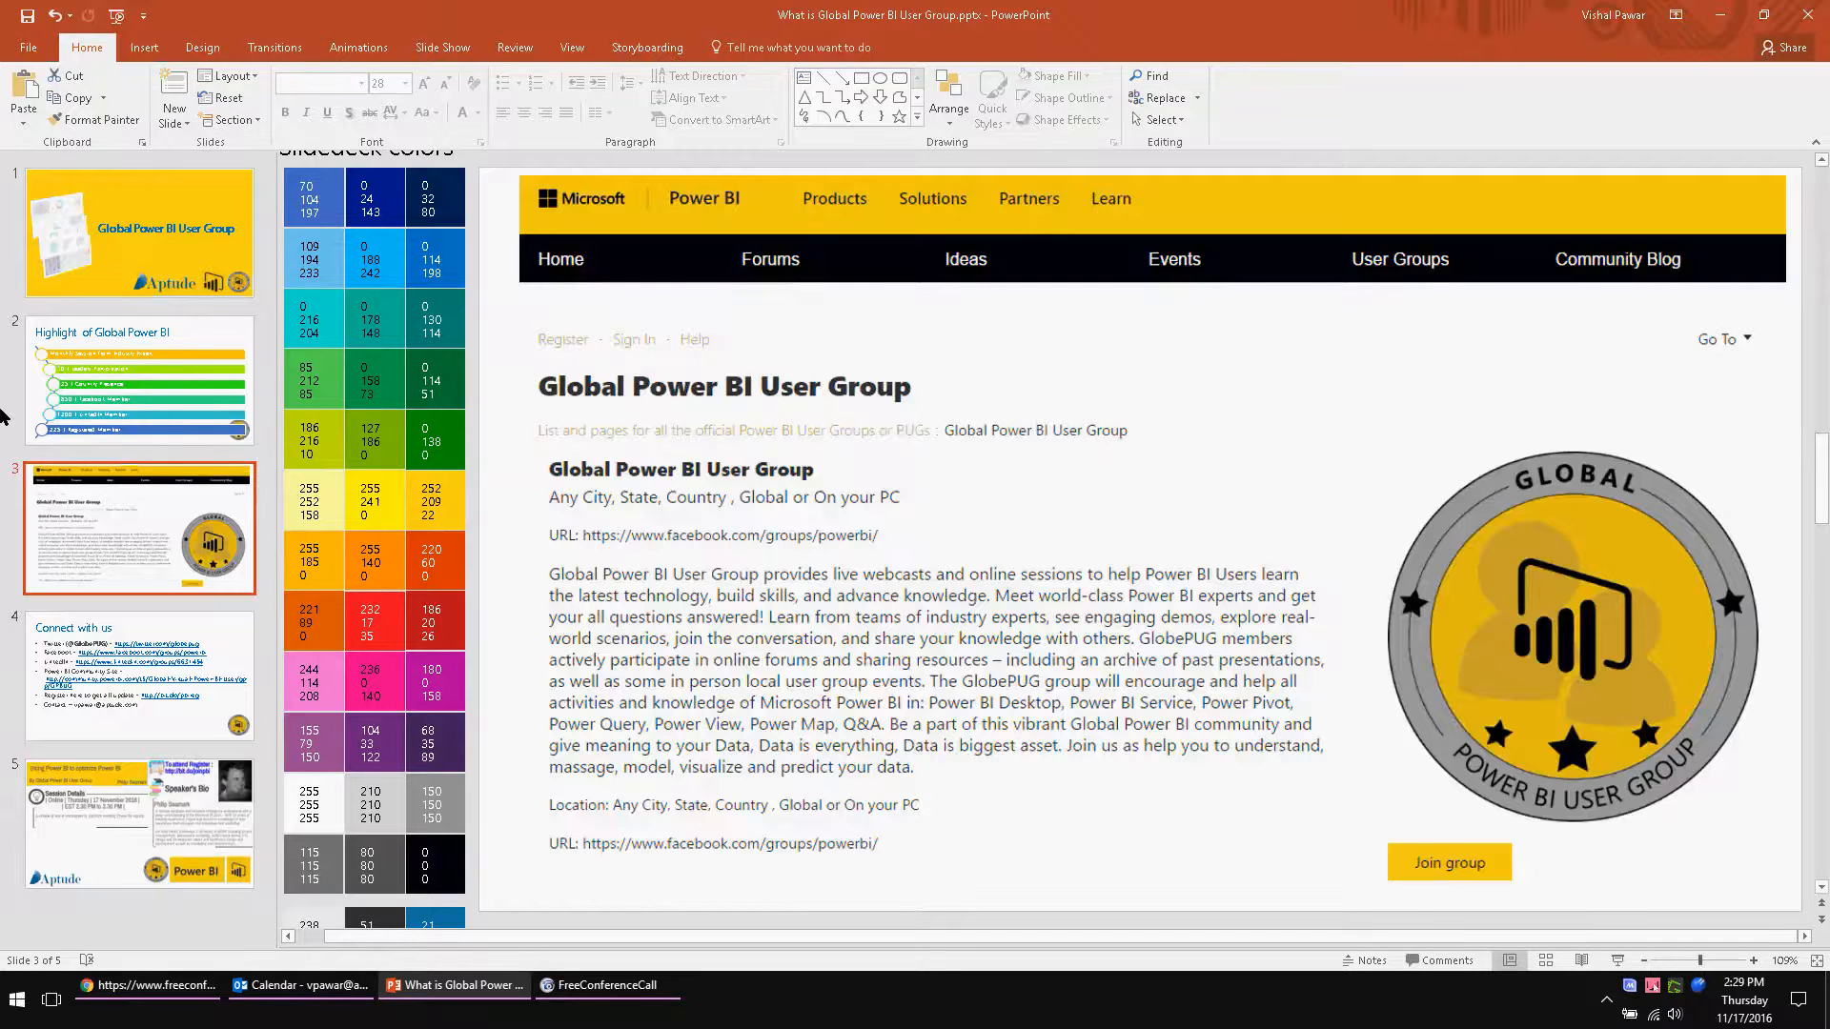
{"action": "key", "text": "Down"}
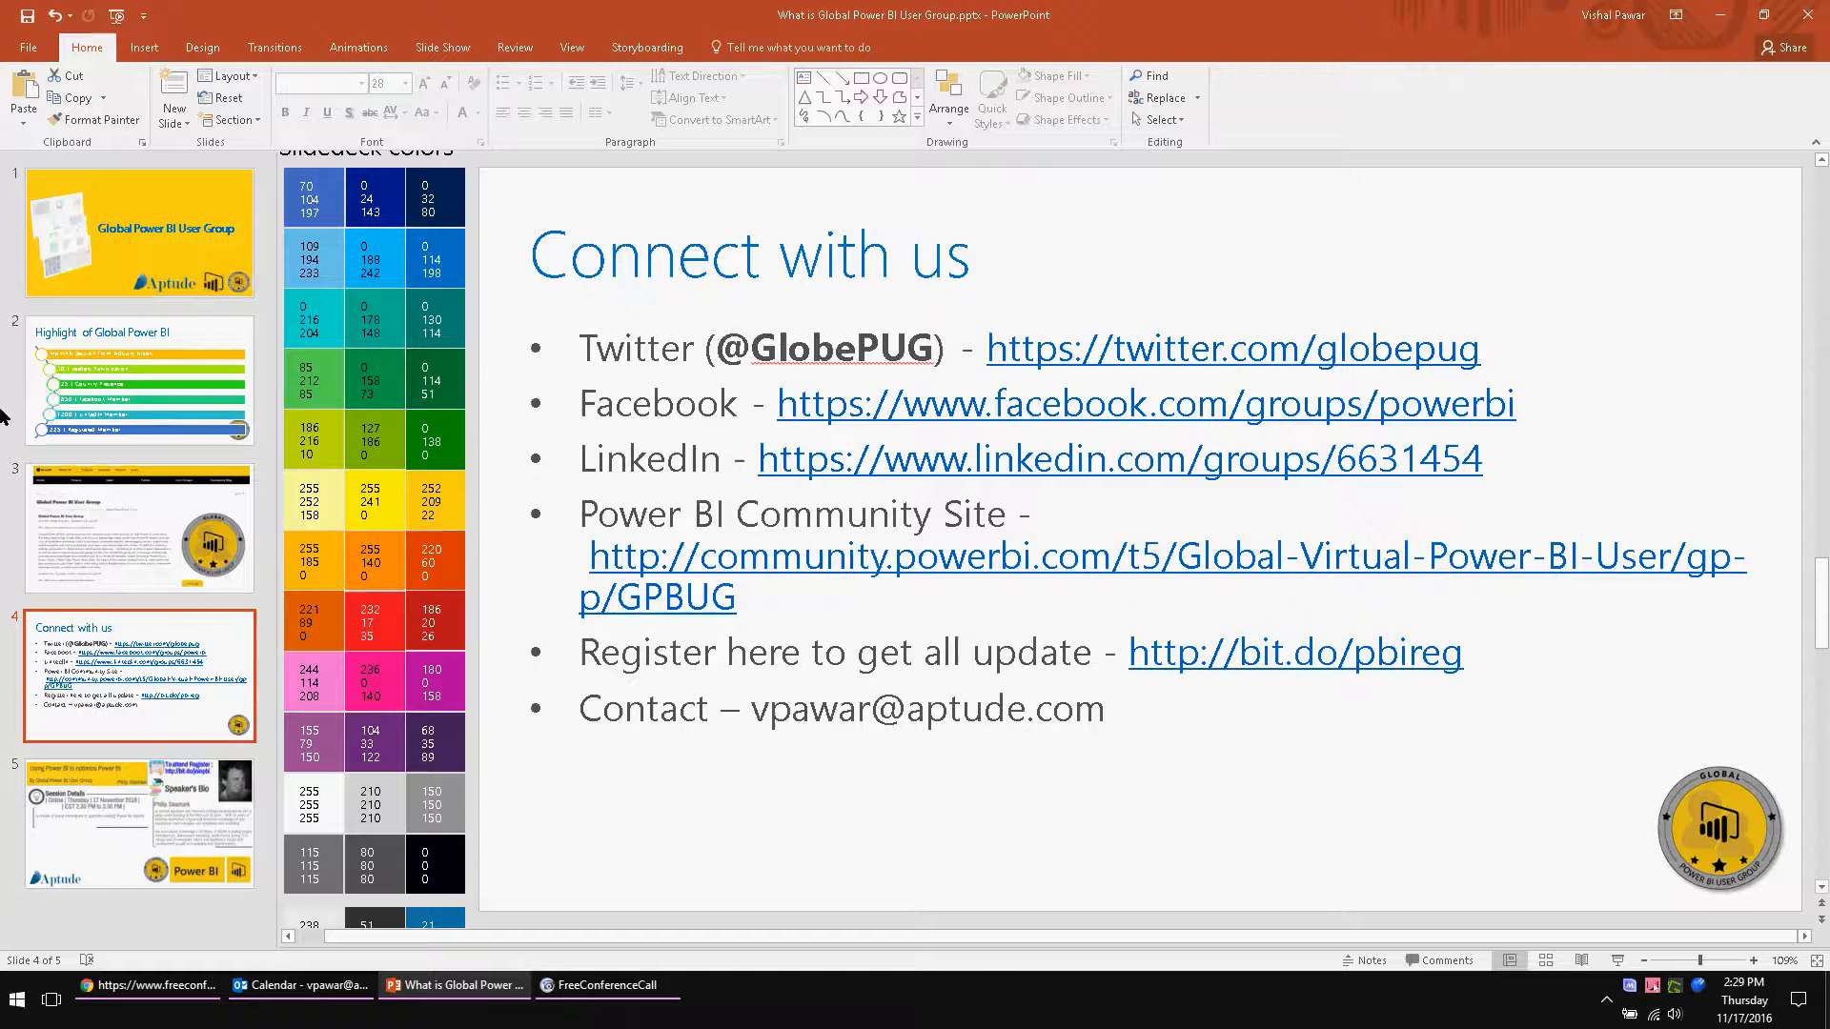
{"action": "key", "text": "Down"}
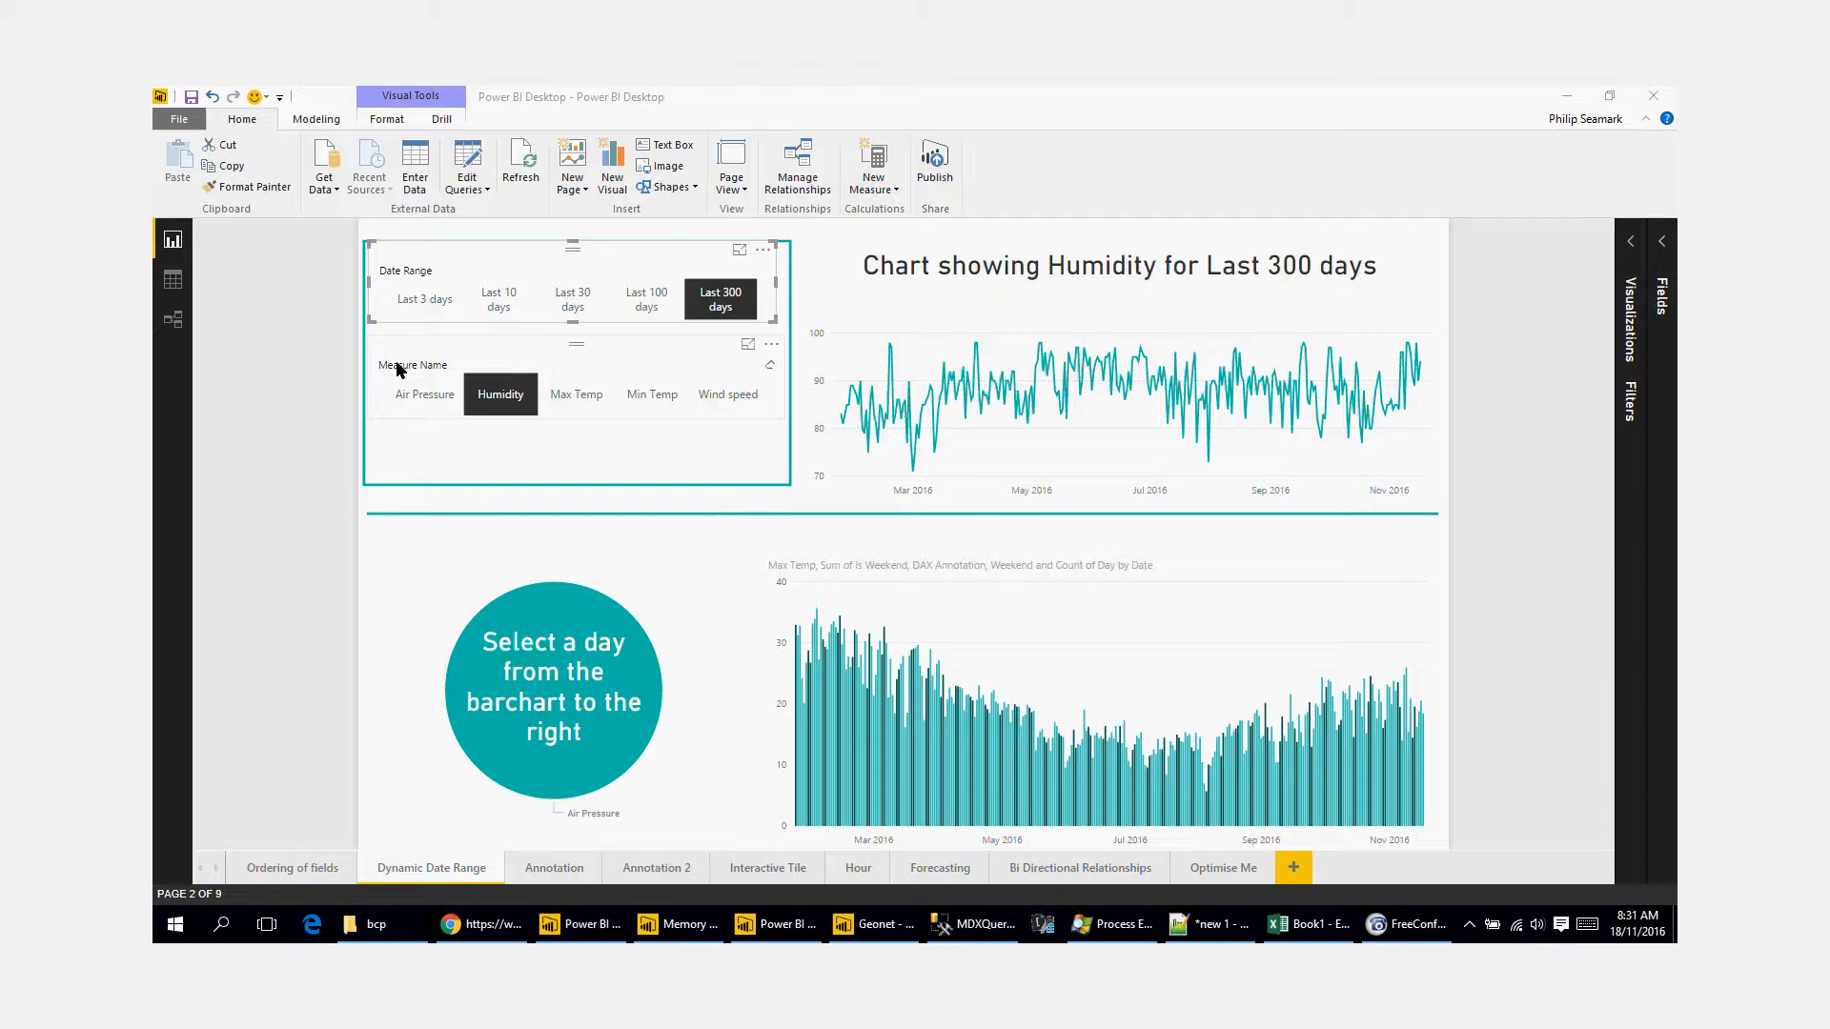
Step: Examine the Readings table in the data view and return to the report view
{"action": "left_click", "coordinate": [183, 286]}
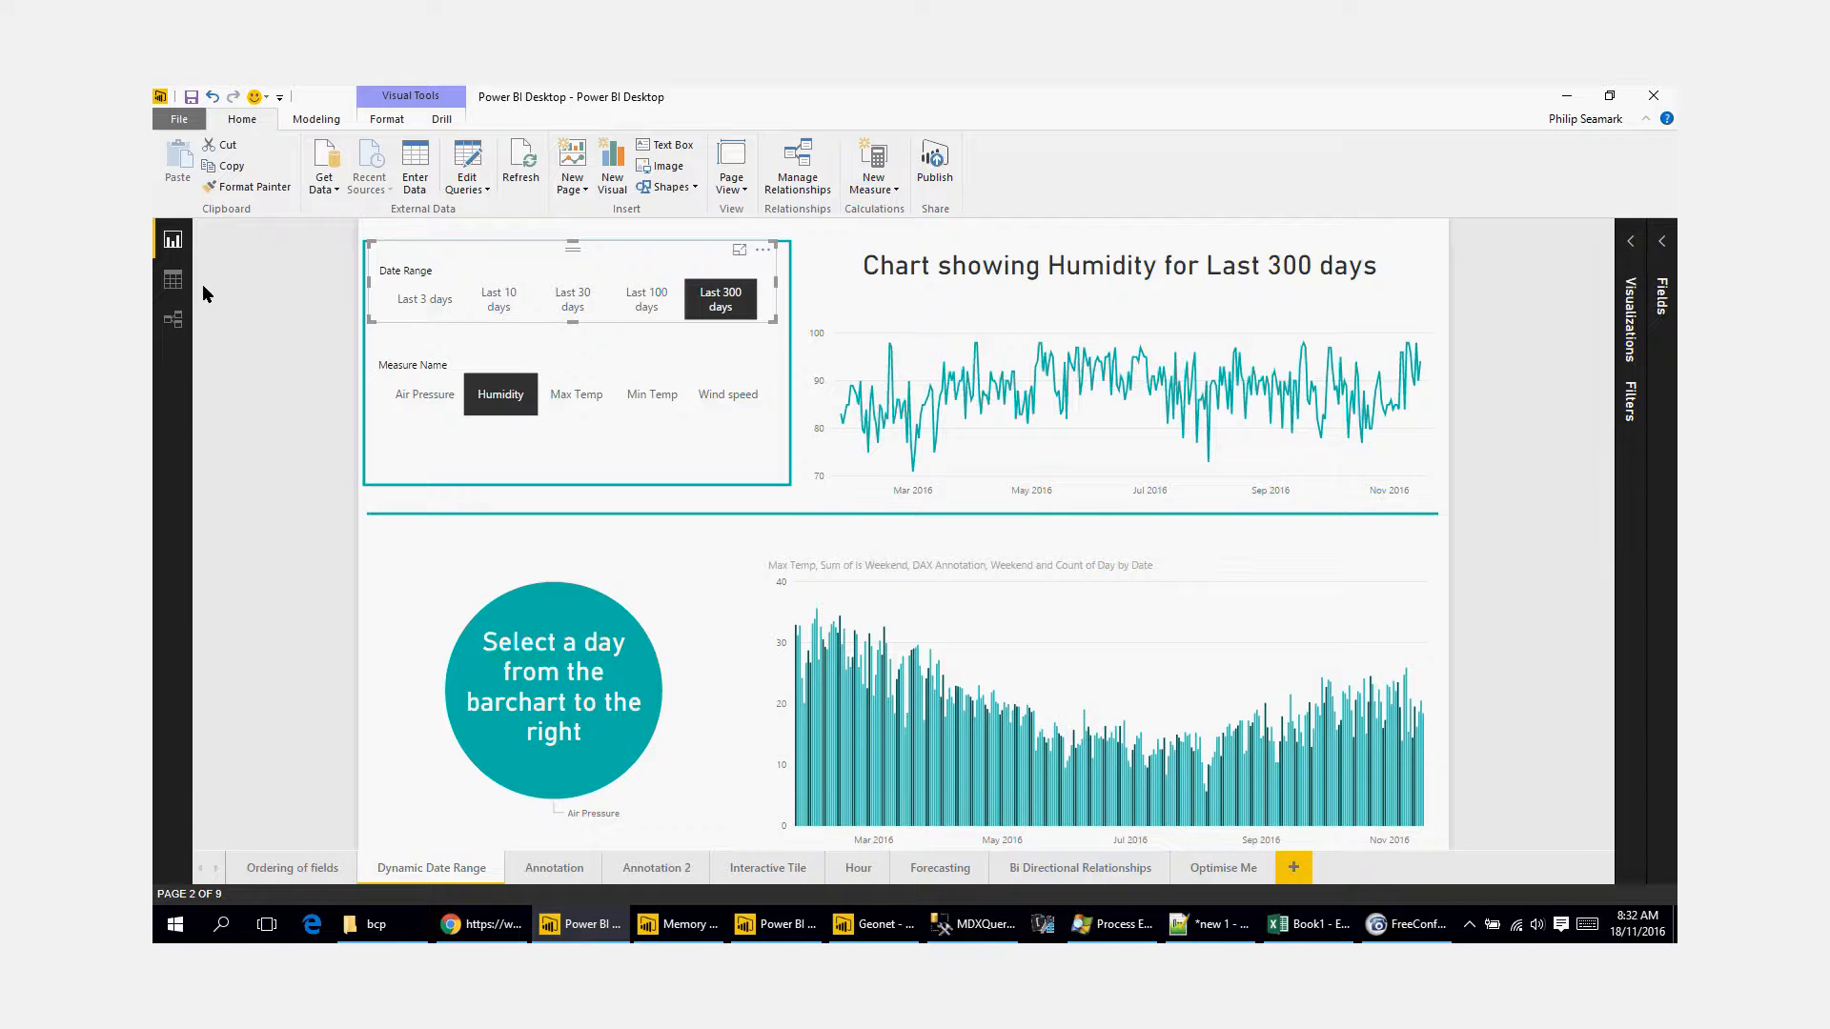
{"action": "left_click", "coordinate": [172, 280]}
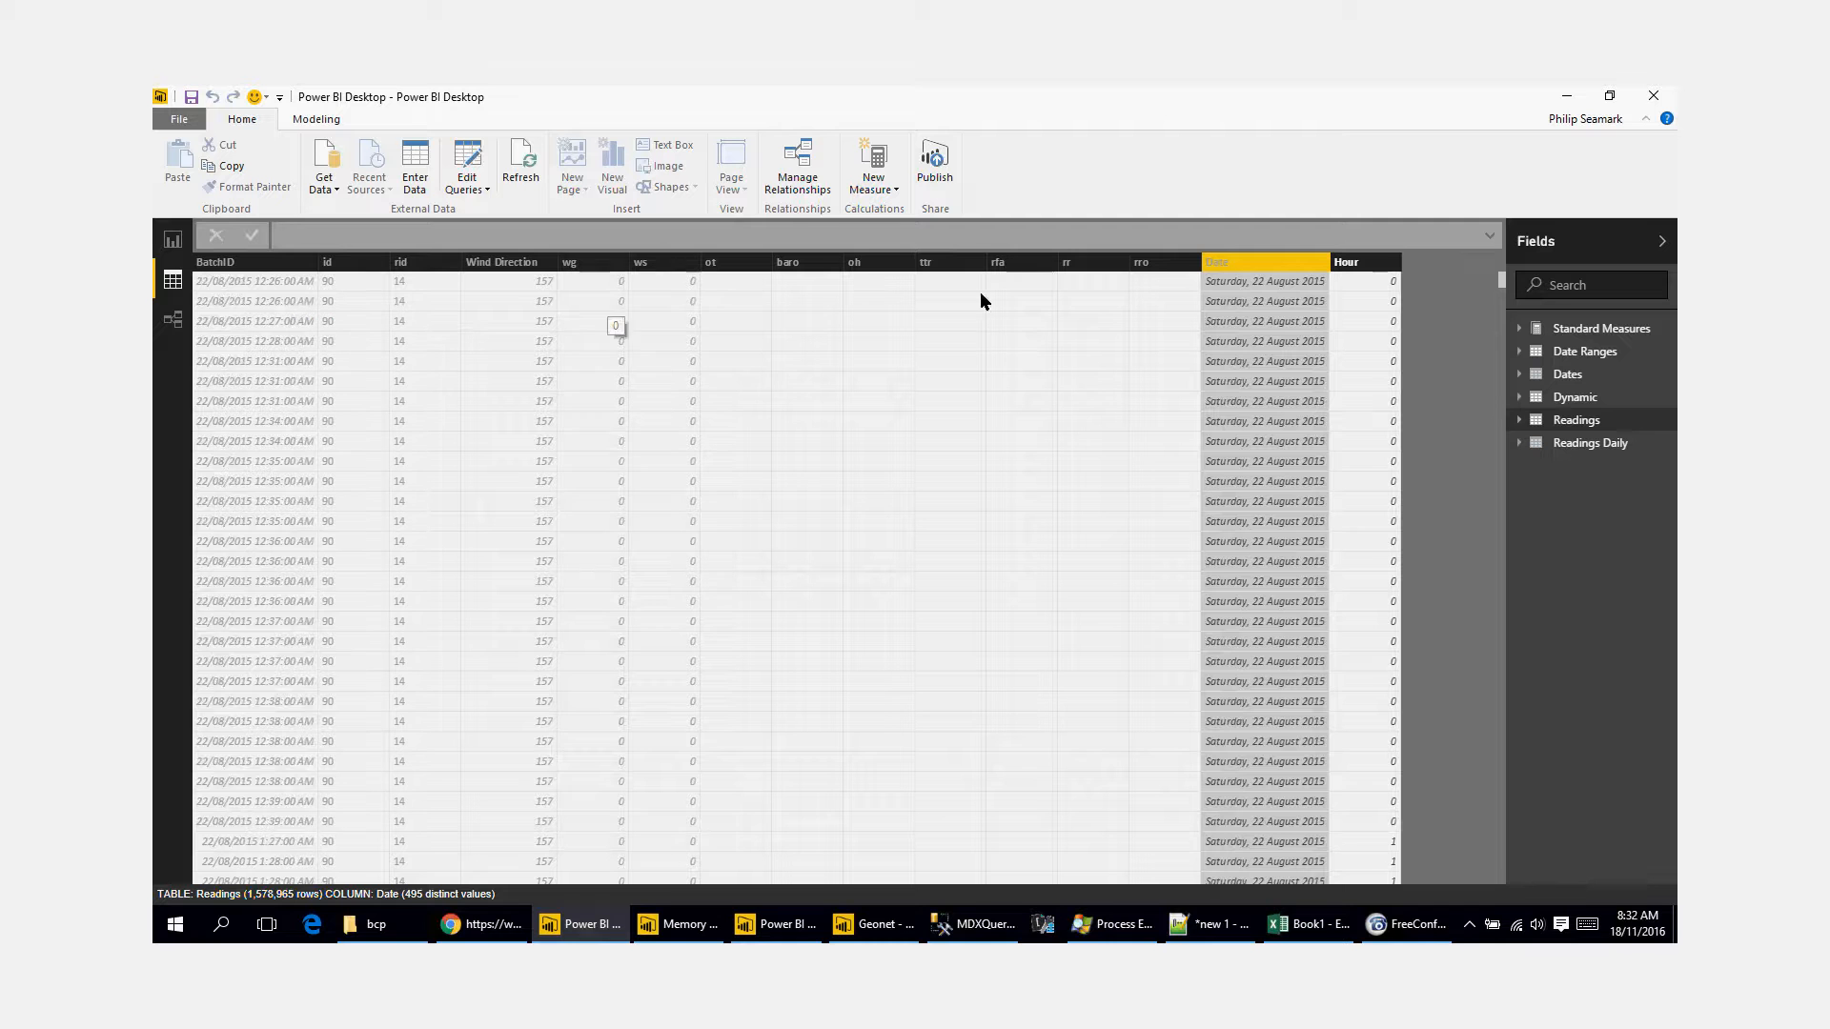
{"action": "left_click", "coordinate": [173, 241]}
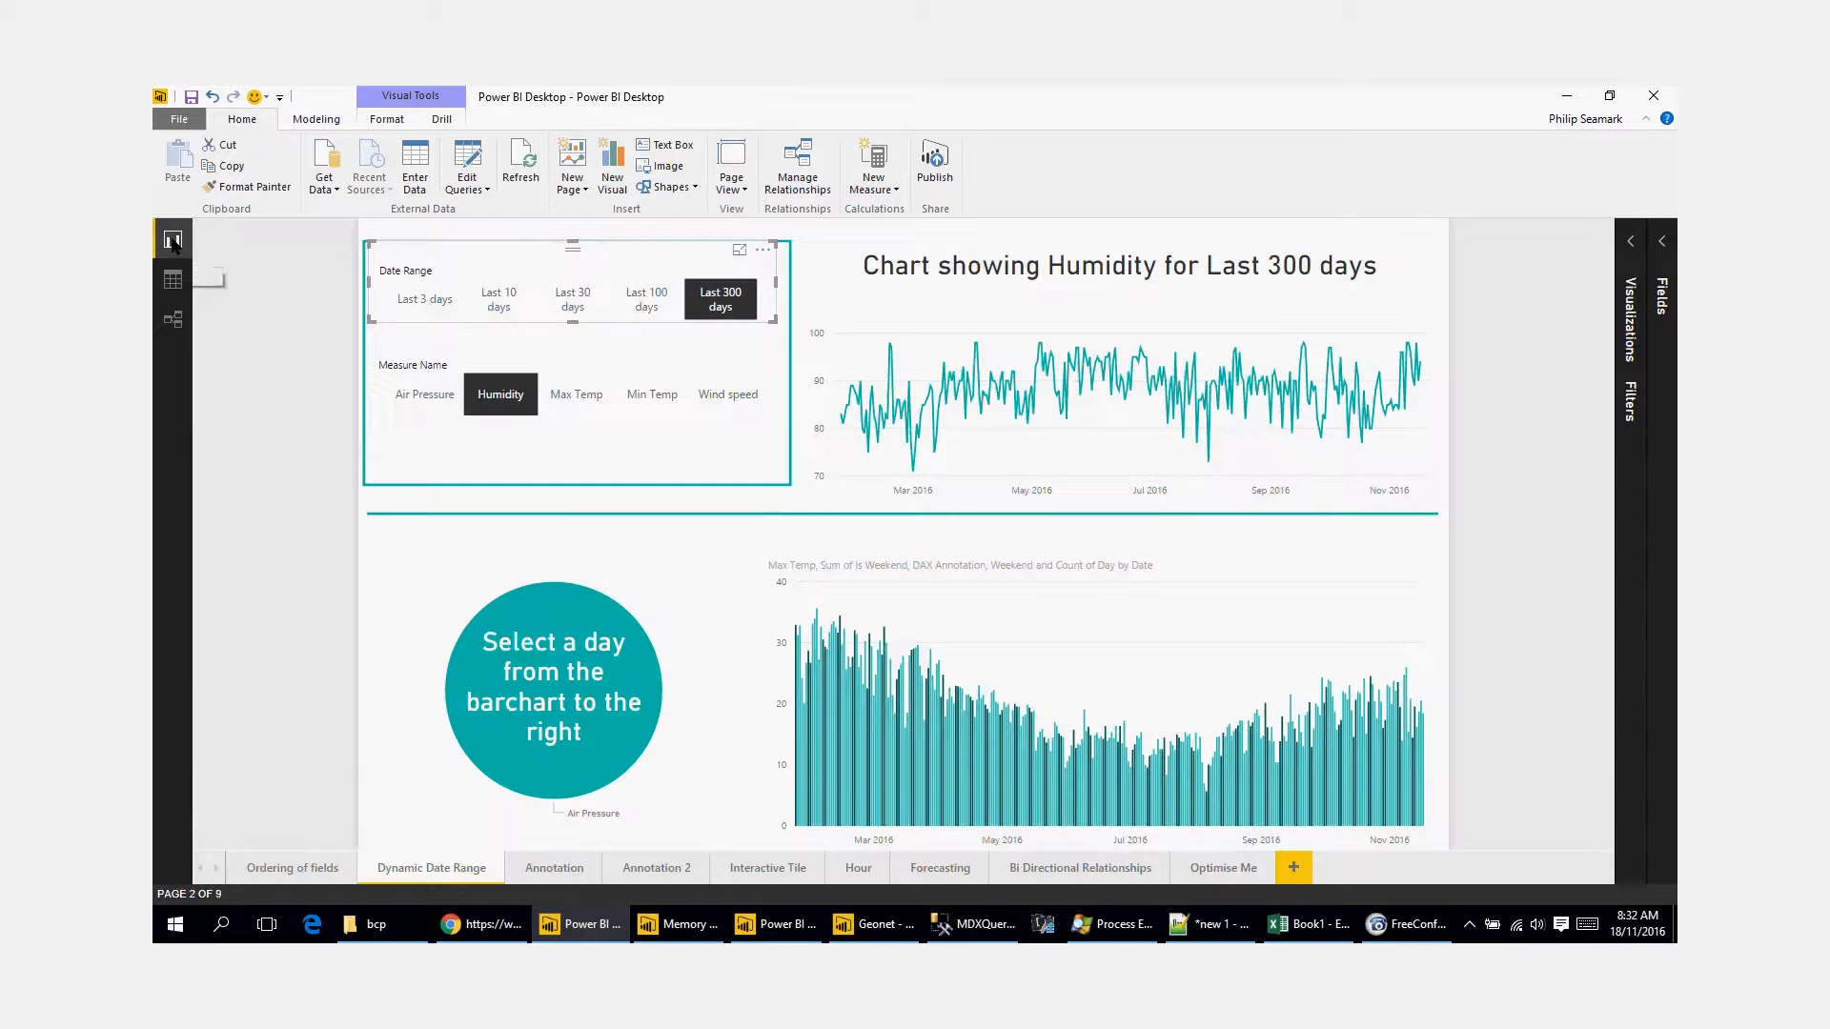
Step: Filter the report to Last 30 days with Max Temp, switch the measure to Min Temp, and select and deselect one day's bar
{"action": "left_click", "coordinate": [588, 407]}
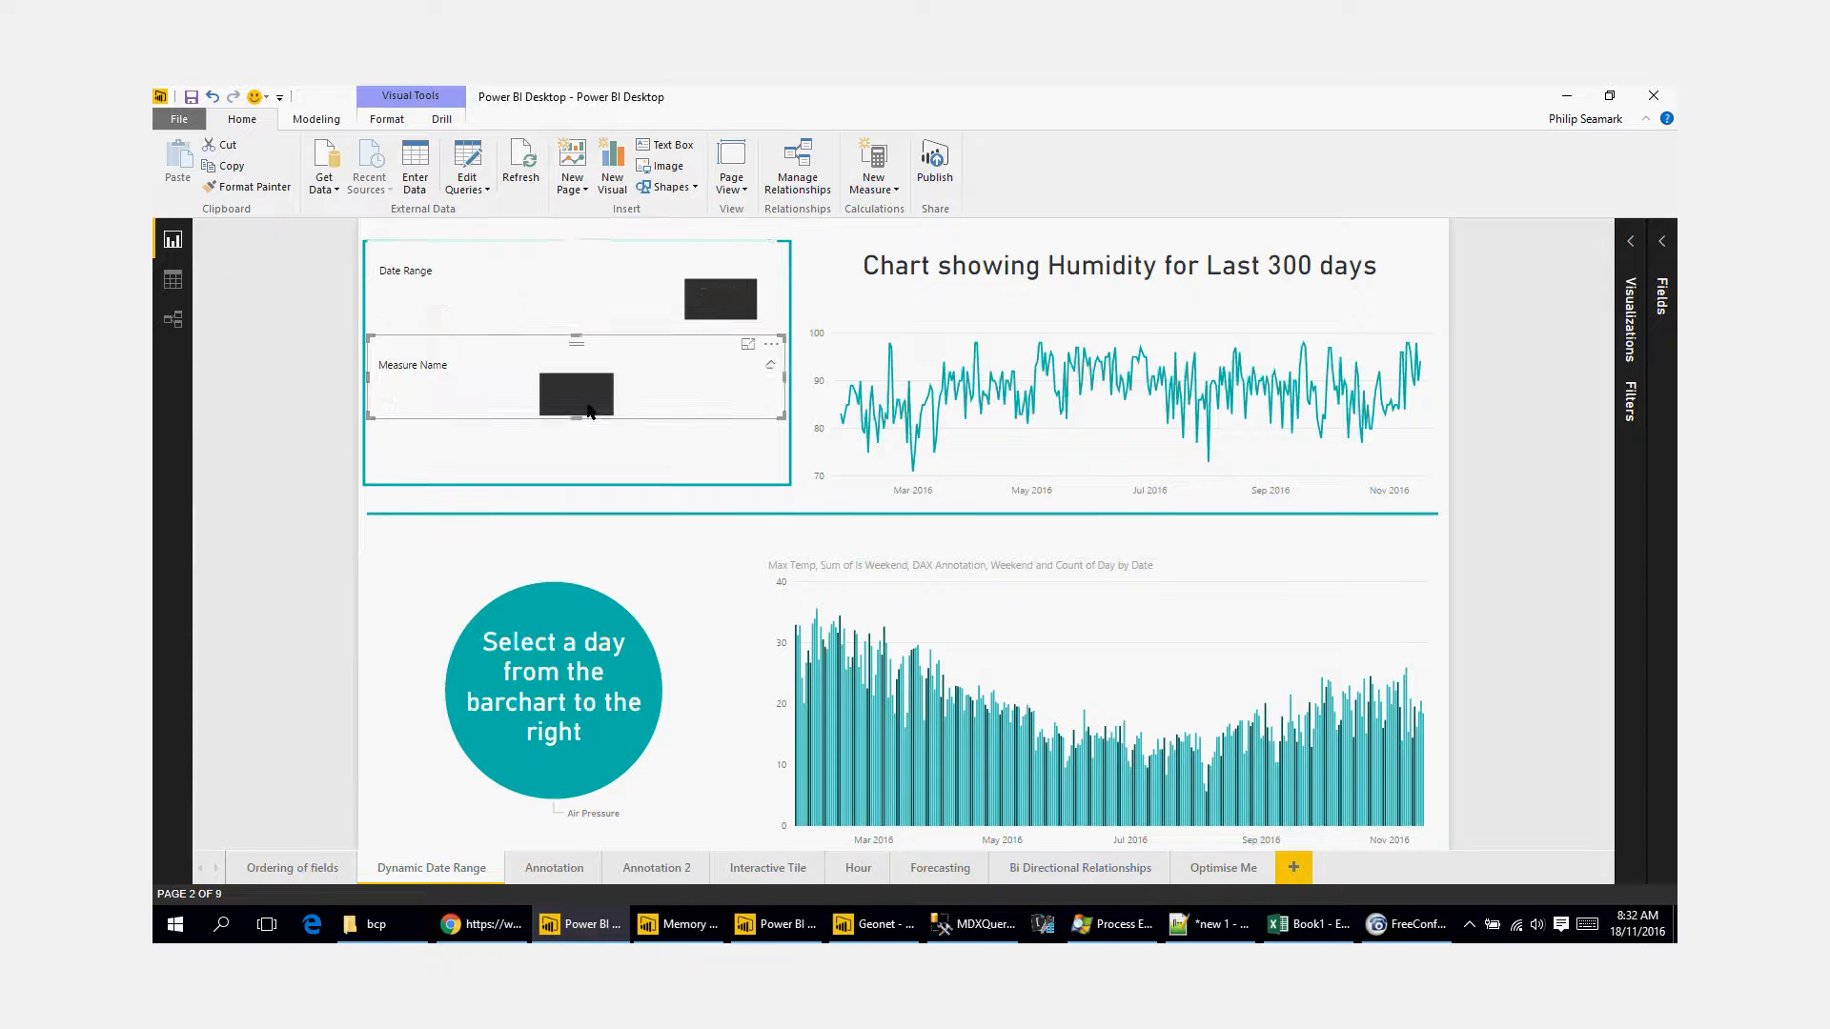
{"action": "left_click", "coordinate": [583, 303]}
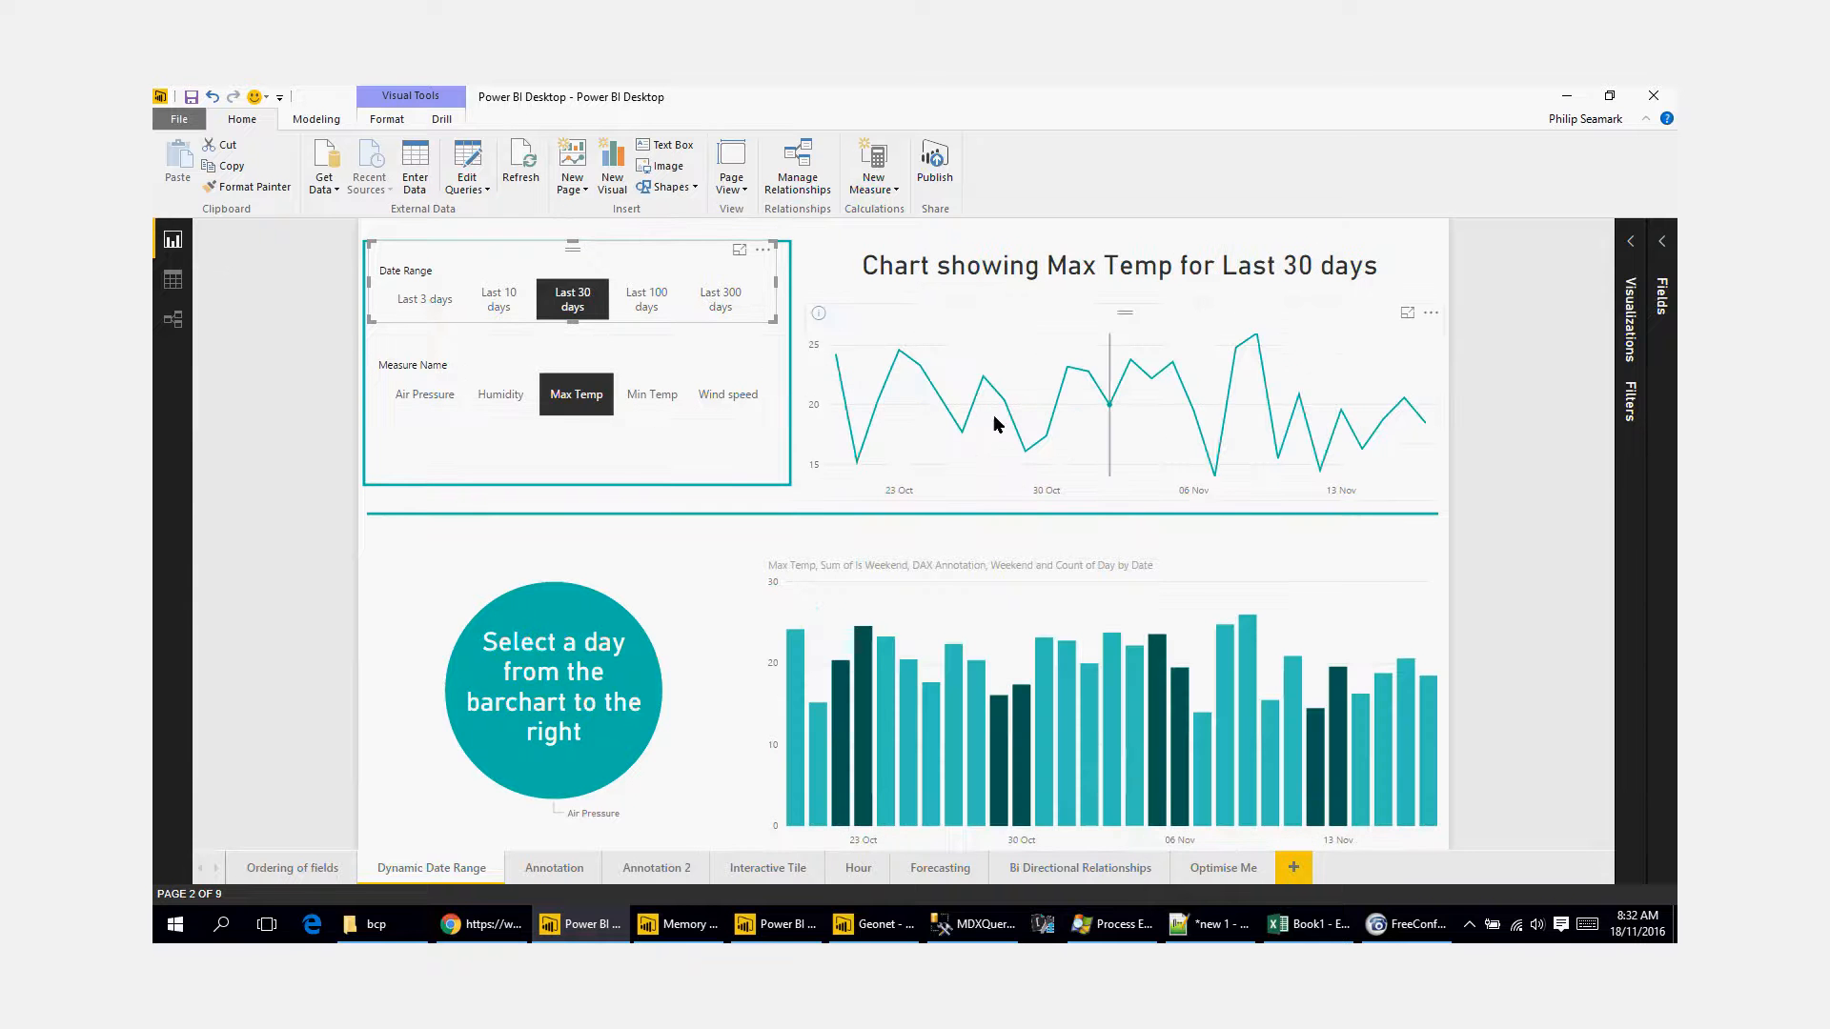
{"action": "left_click", "coordinate": [634, 398]}
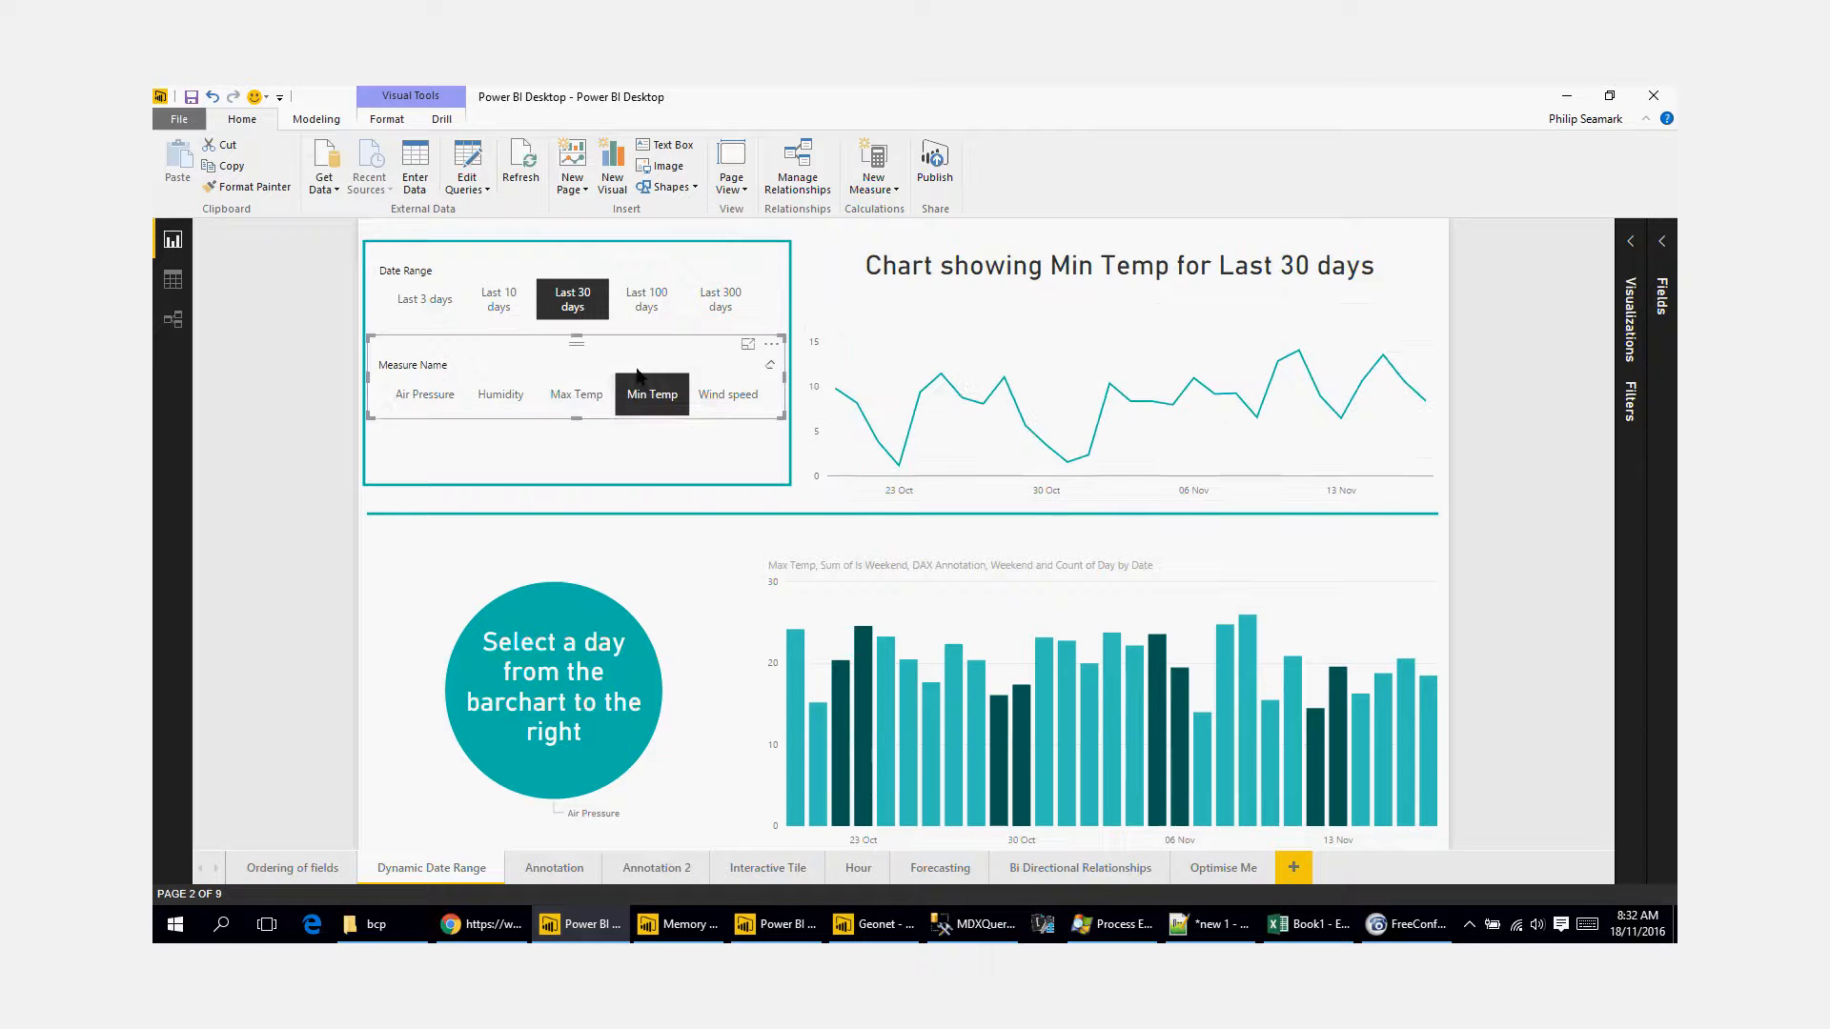
{"action": "left_click", "coordinate": [981, 717]}
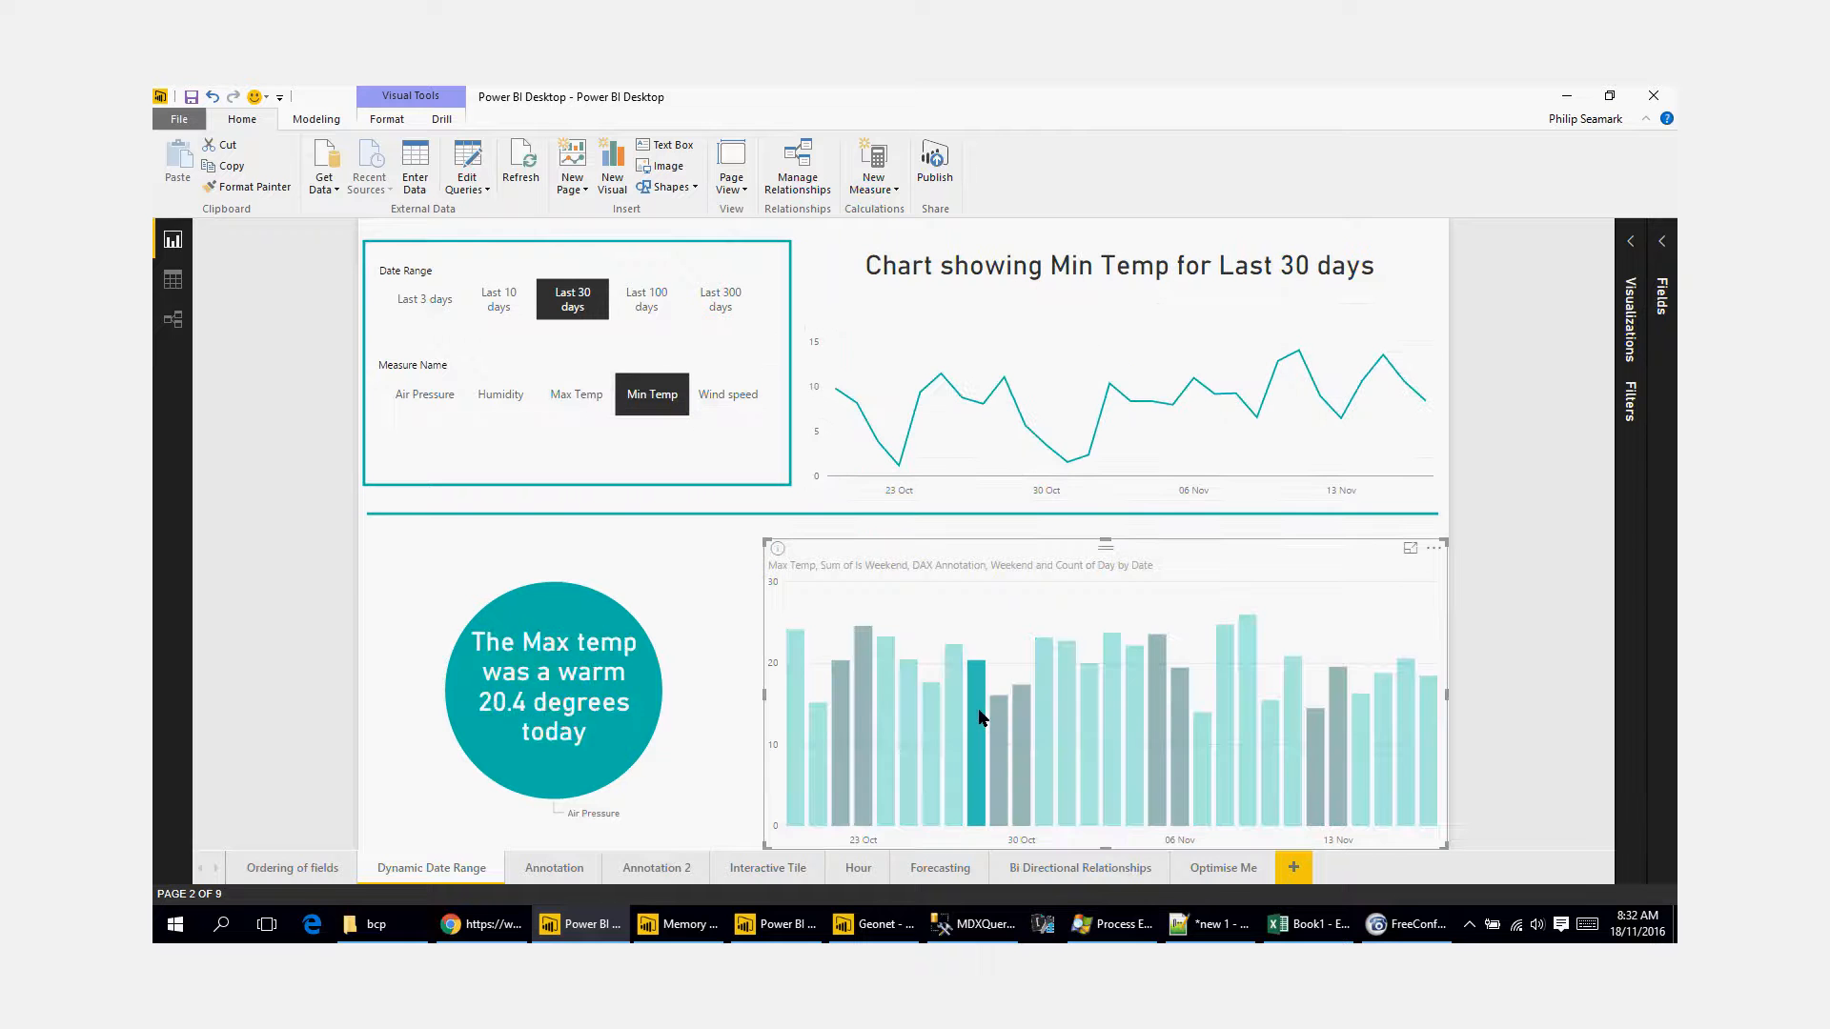
{"action": "left_click", "coordinate": [978, 706]}
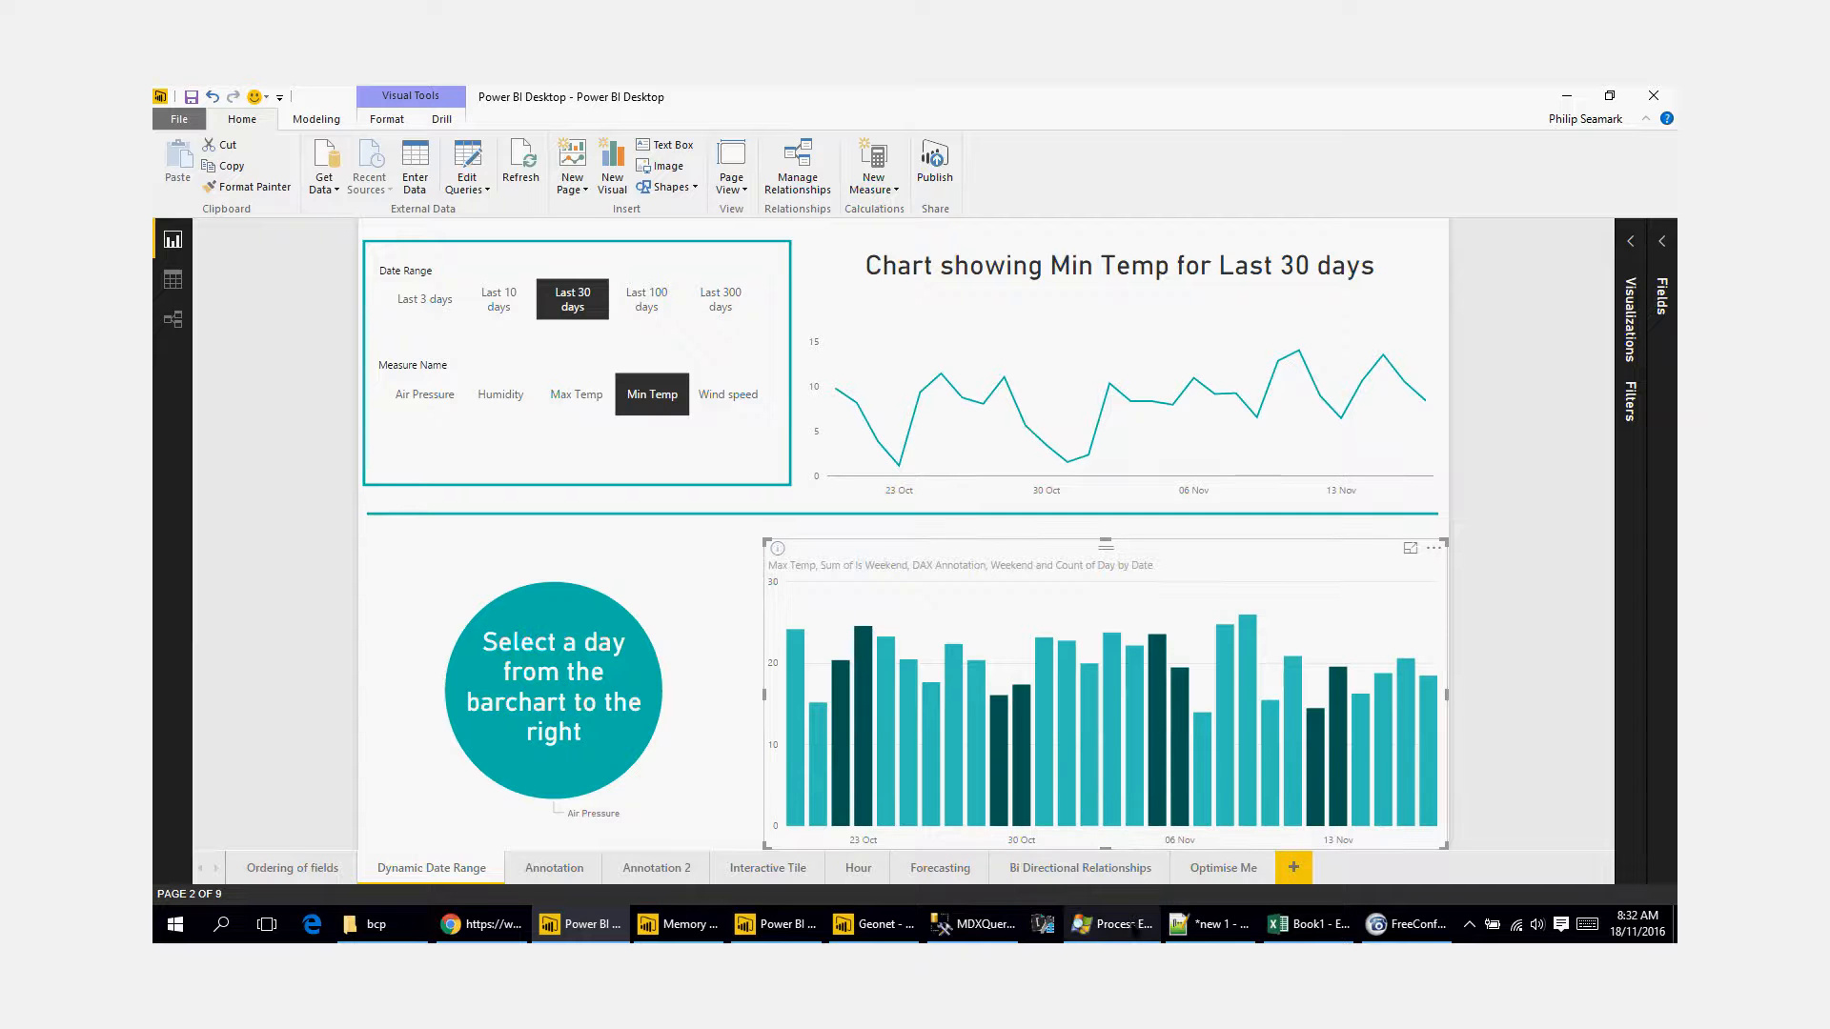
Step: Switch to Process Explorer and examine the msmdsrv.exe process running under PBIDesktop.exe
{"action": "left_click", "coordinate": [1120, 924]}
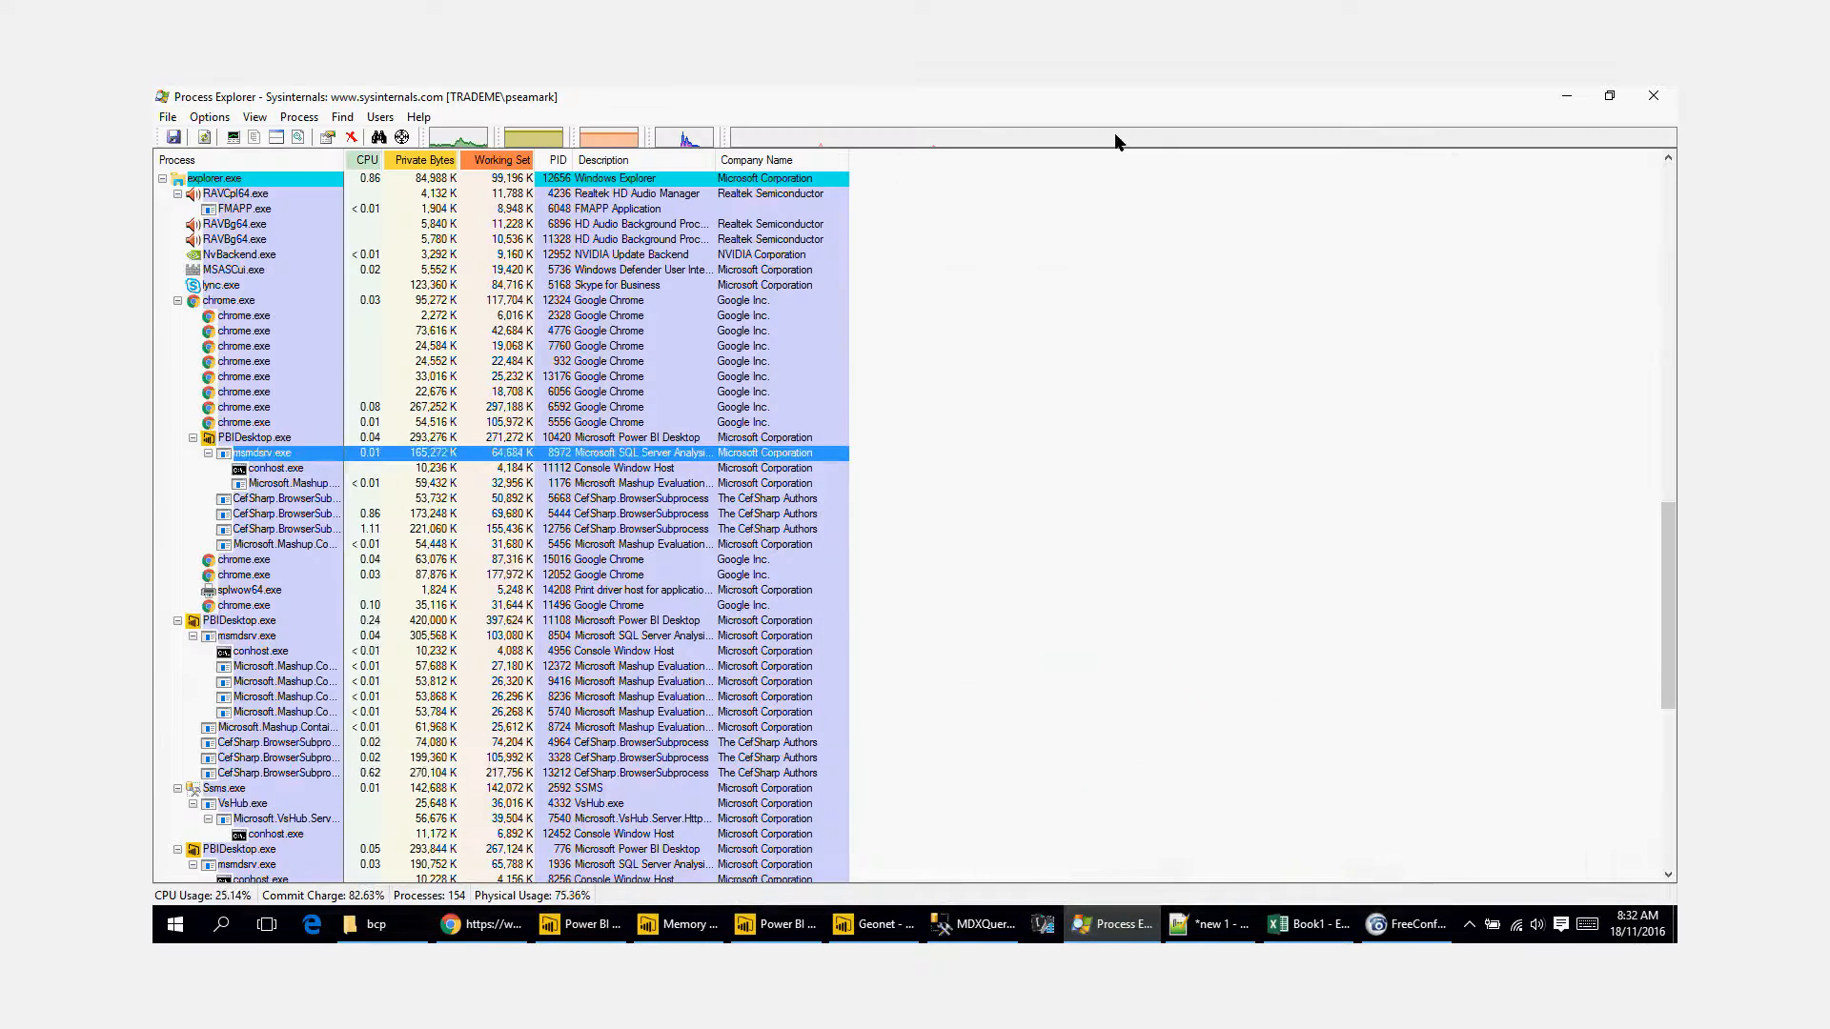
{"action": "left_click", "coordinate": [1144, 131]}
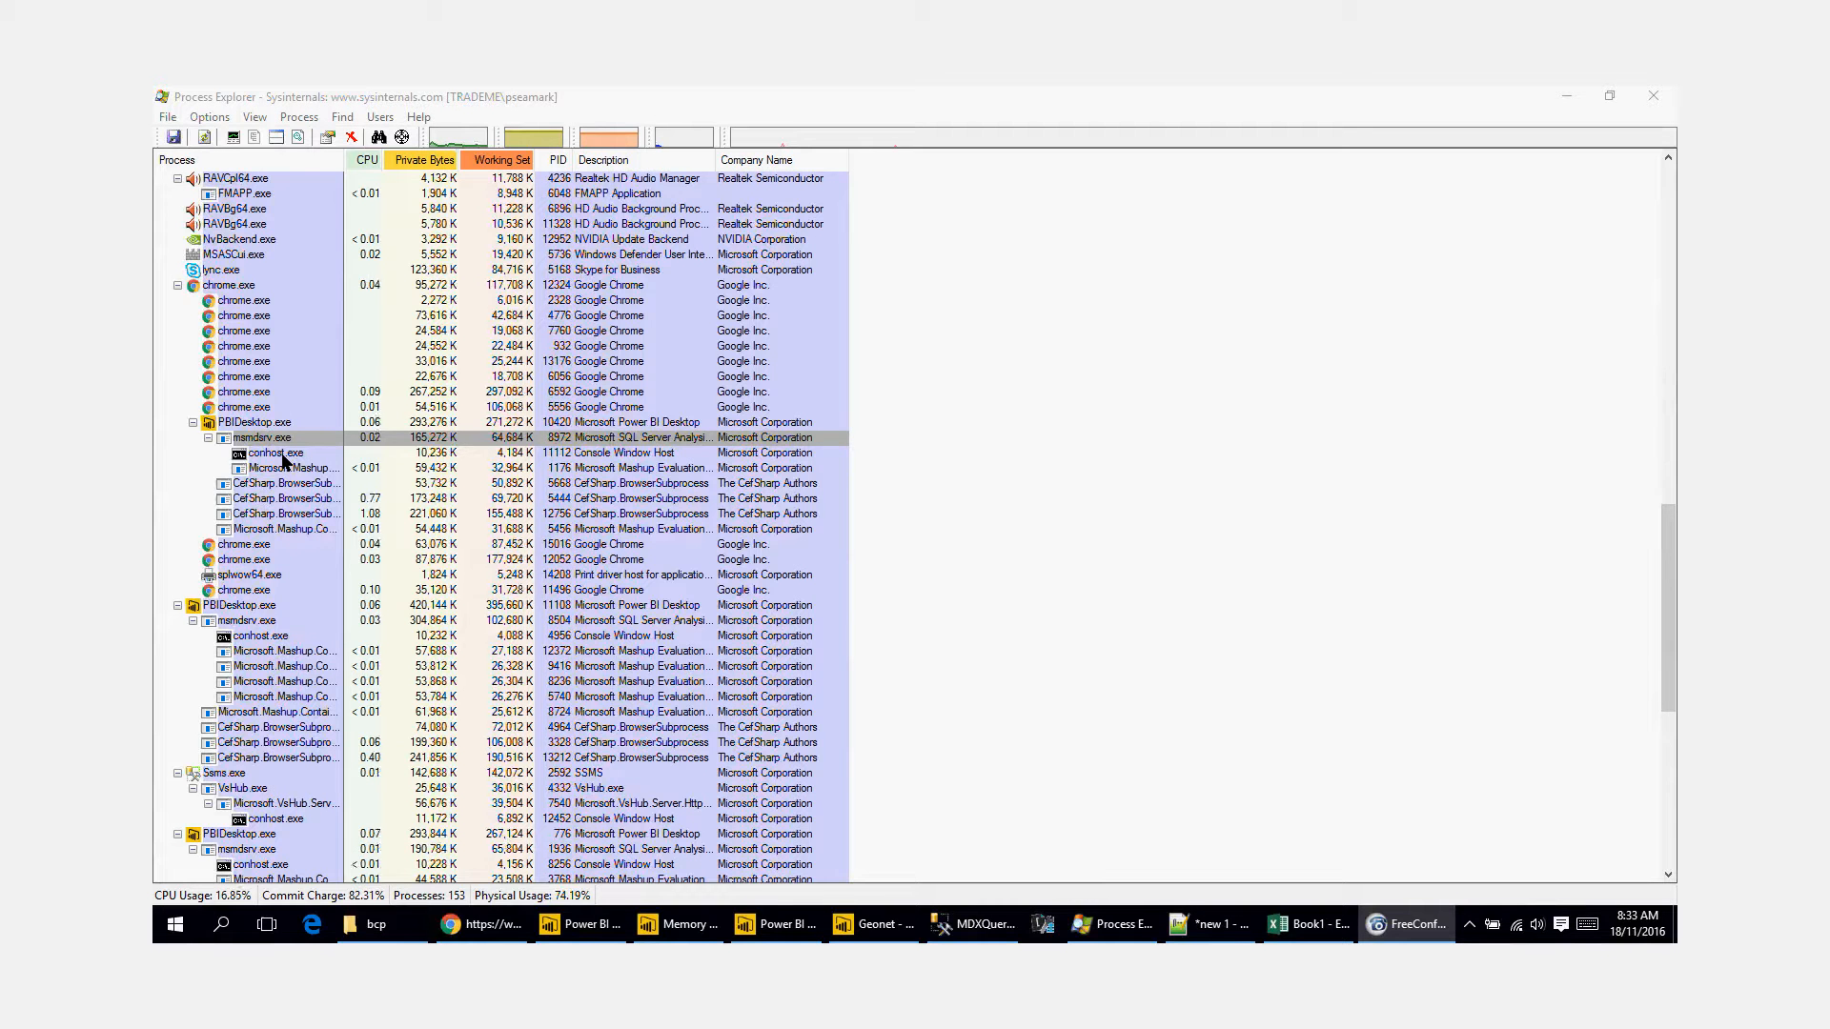
{"action": "scroll", "coordinate": [282, 461], "scroll_direction": "down", "scroll_amount": 1}
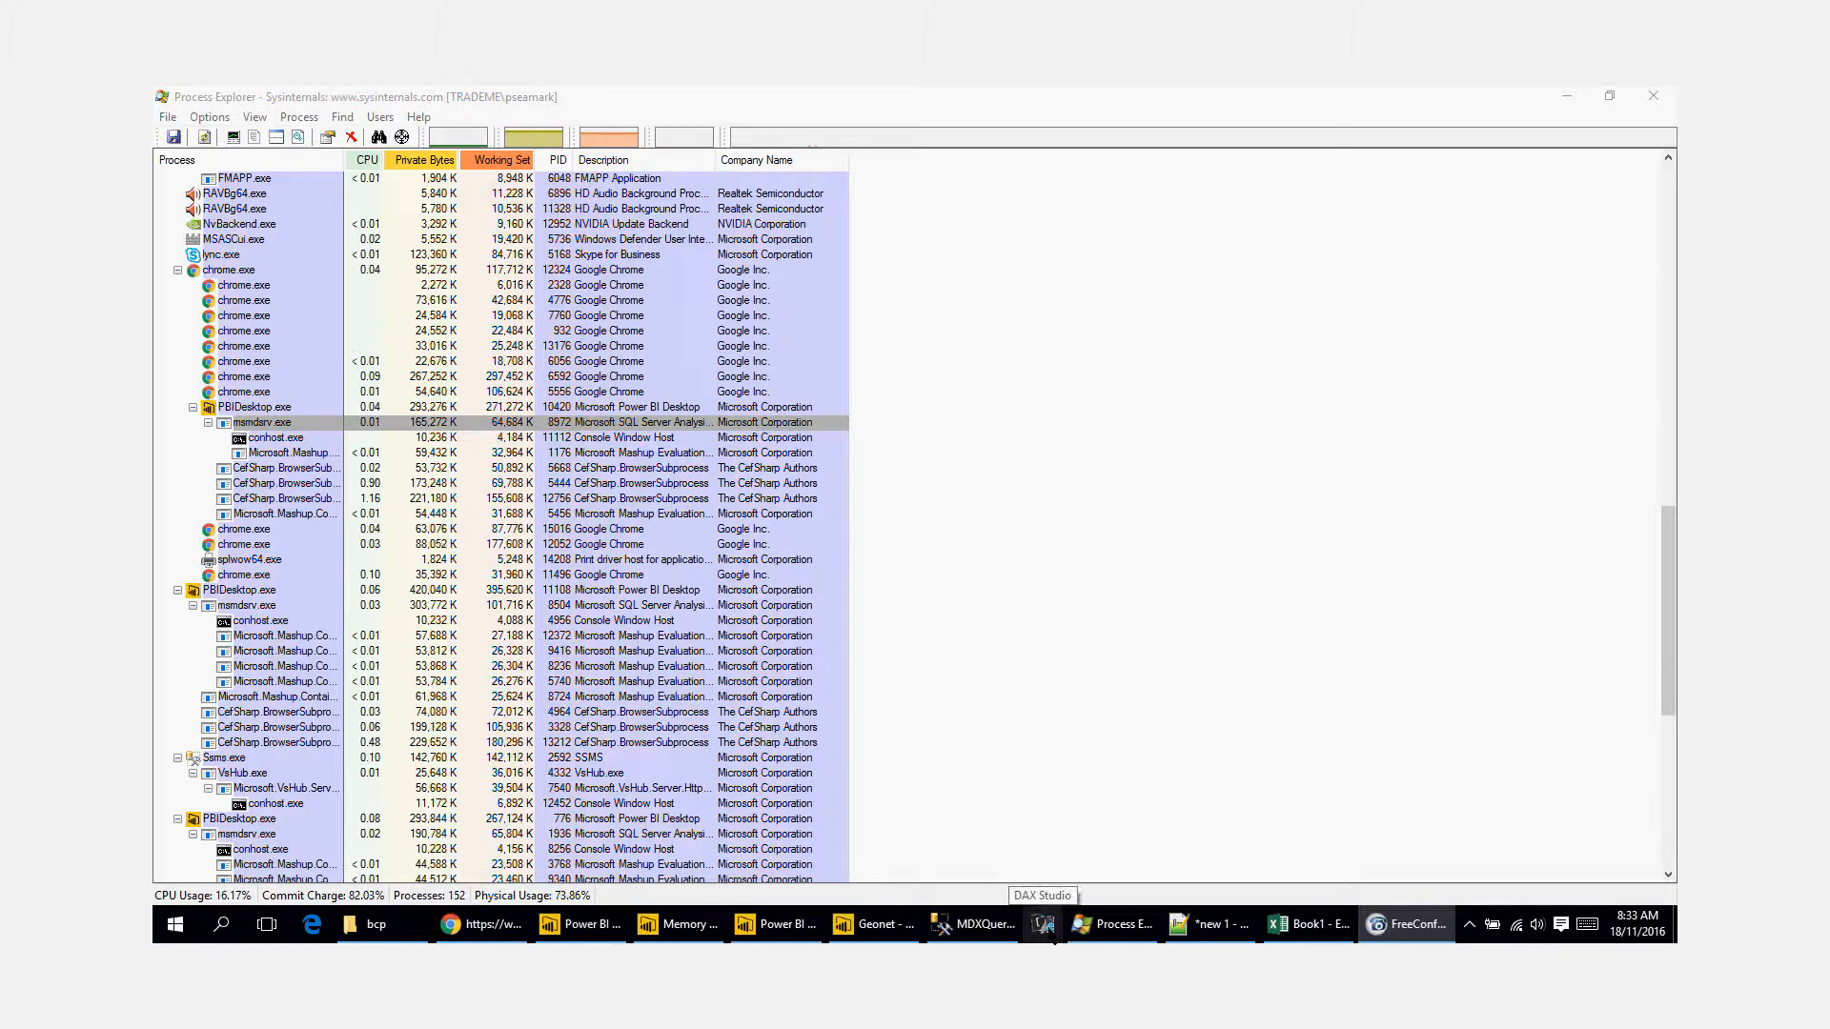
Step: Switch to DAX Studio and connect it to the Power BI Desktop data source named Power BI Desktop
{"action": "left_click", "coordinate": [1054, 938]}
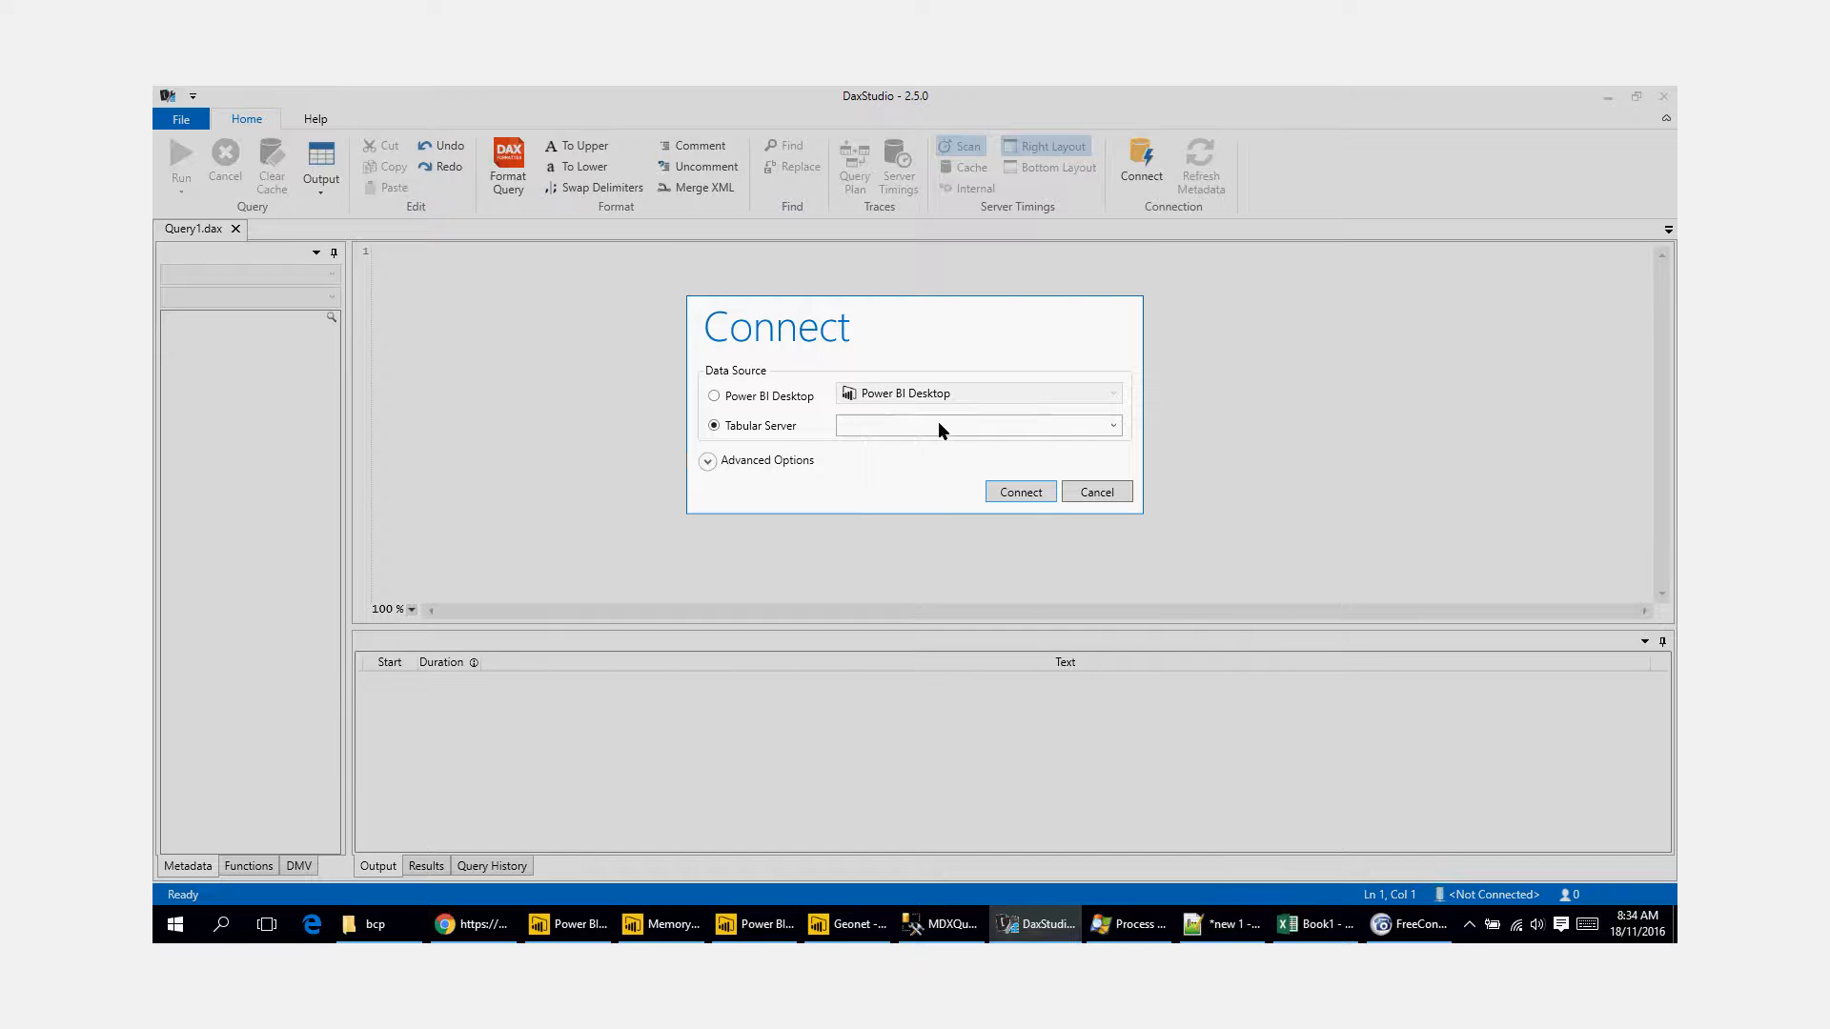
{"action": "left_click", "coordinate": [749, 399]}
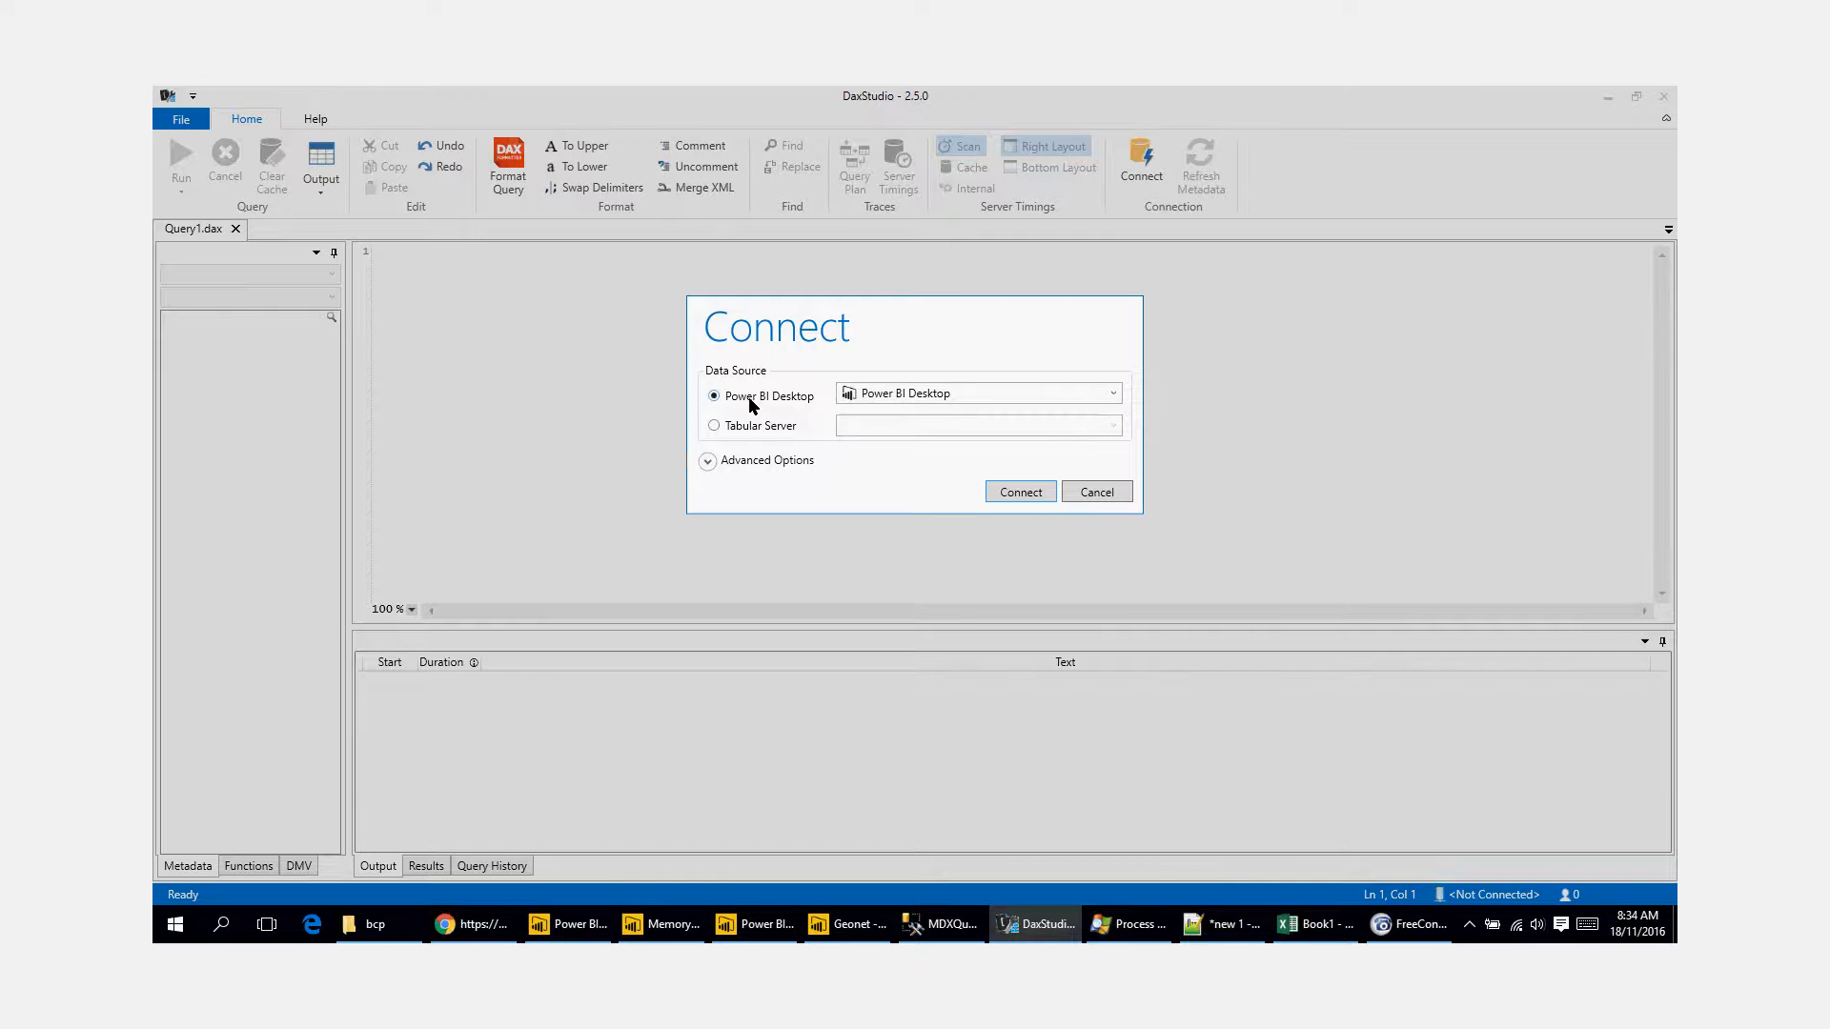
{"action": "left_click", "coordinate": [1115, 394]}
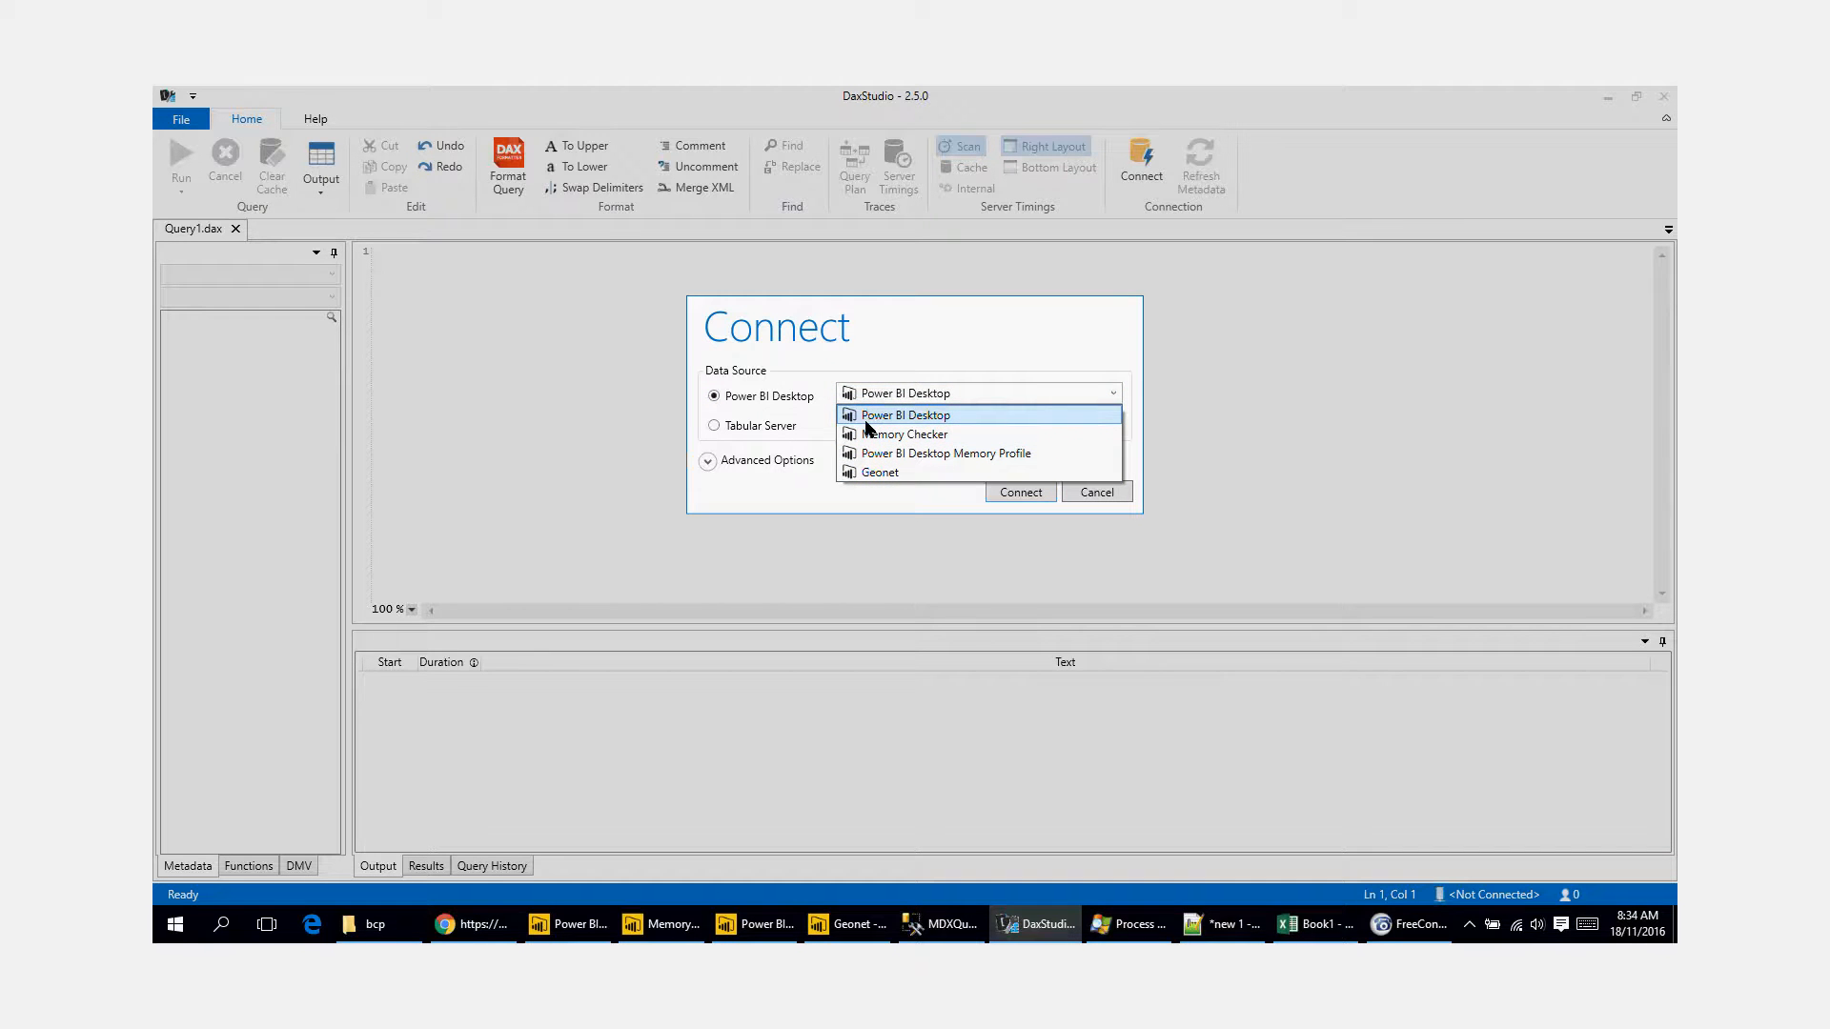
{"action": "left_click", "coordinate": [896, 416]}
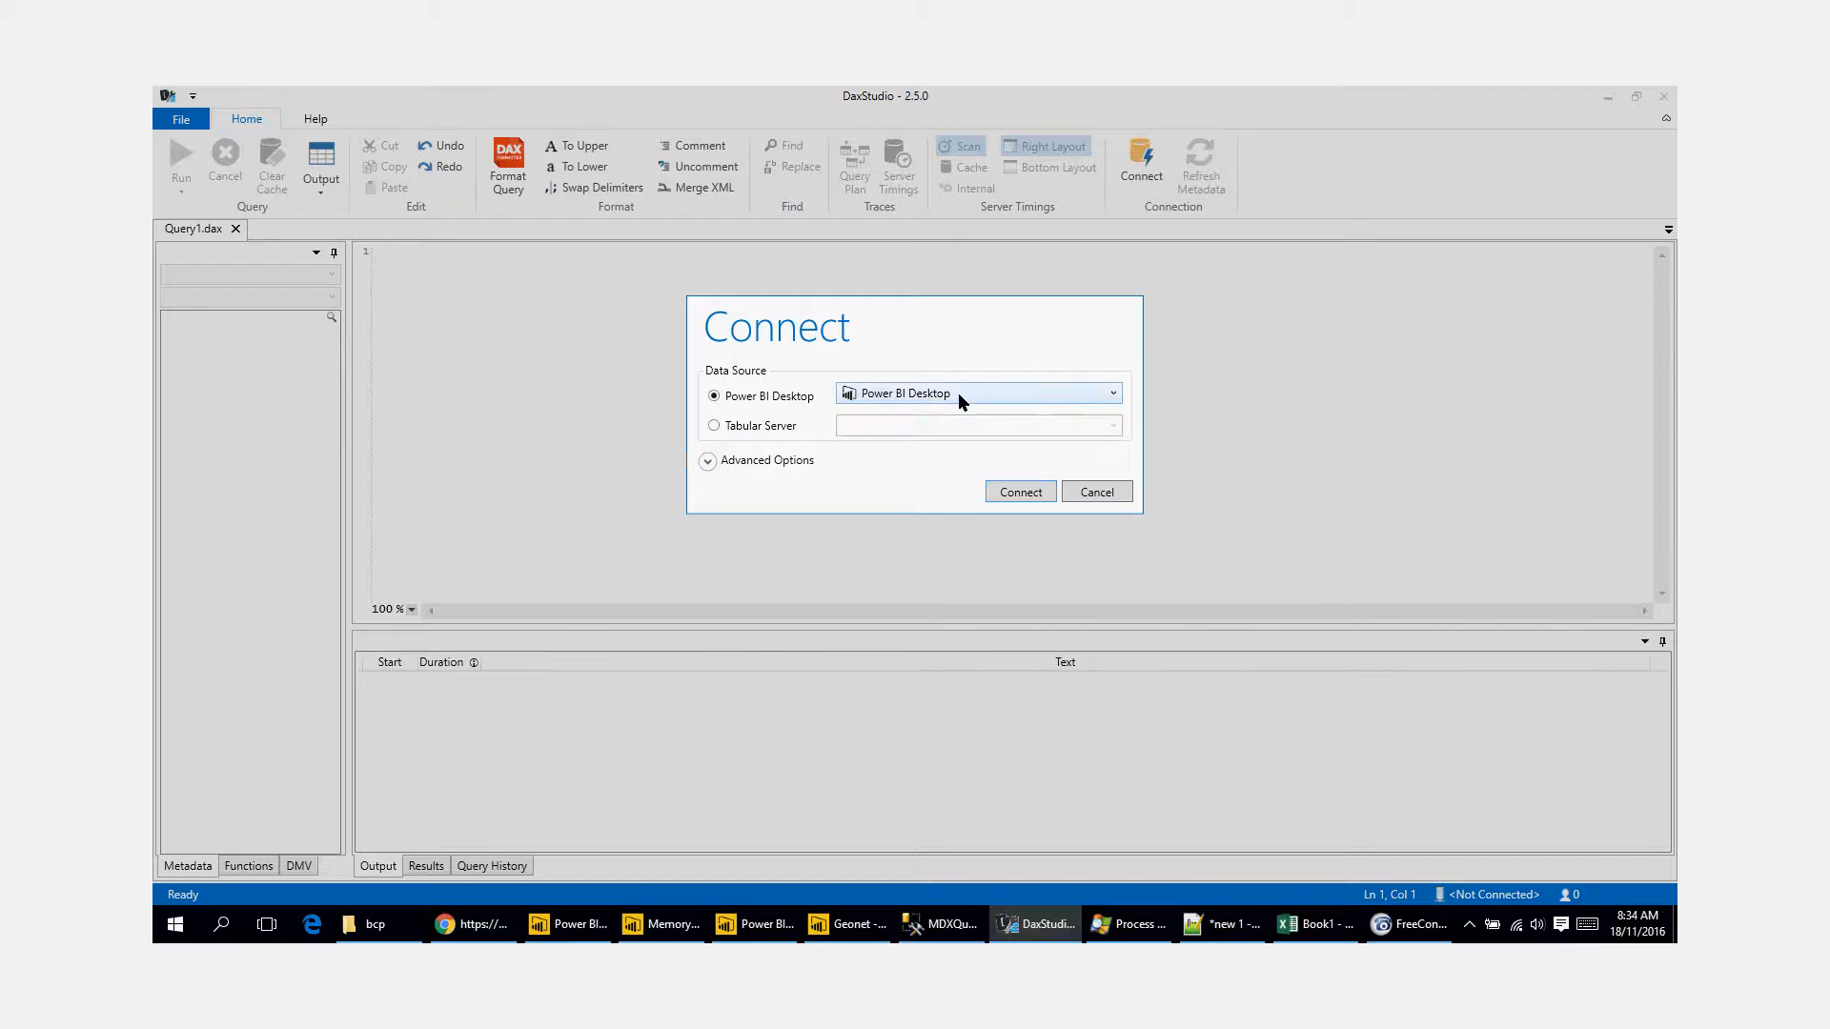
{"action": "left_click", "coordinate": [1017, 494]}
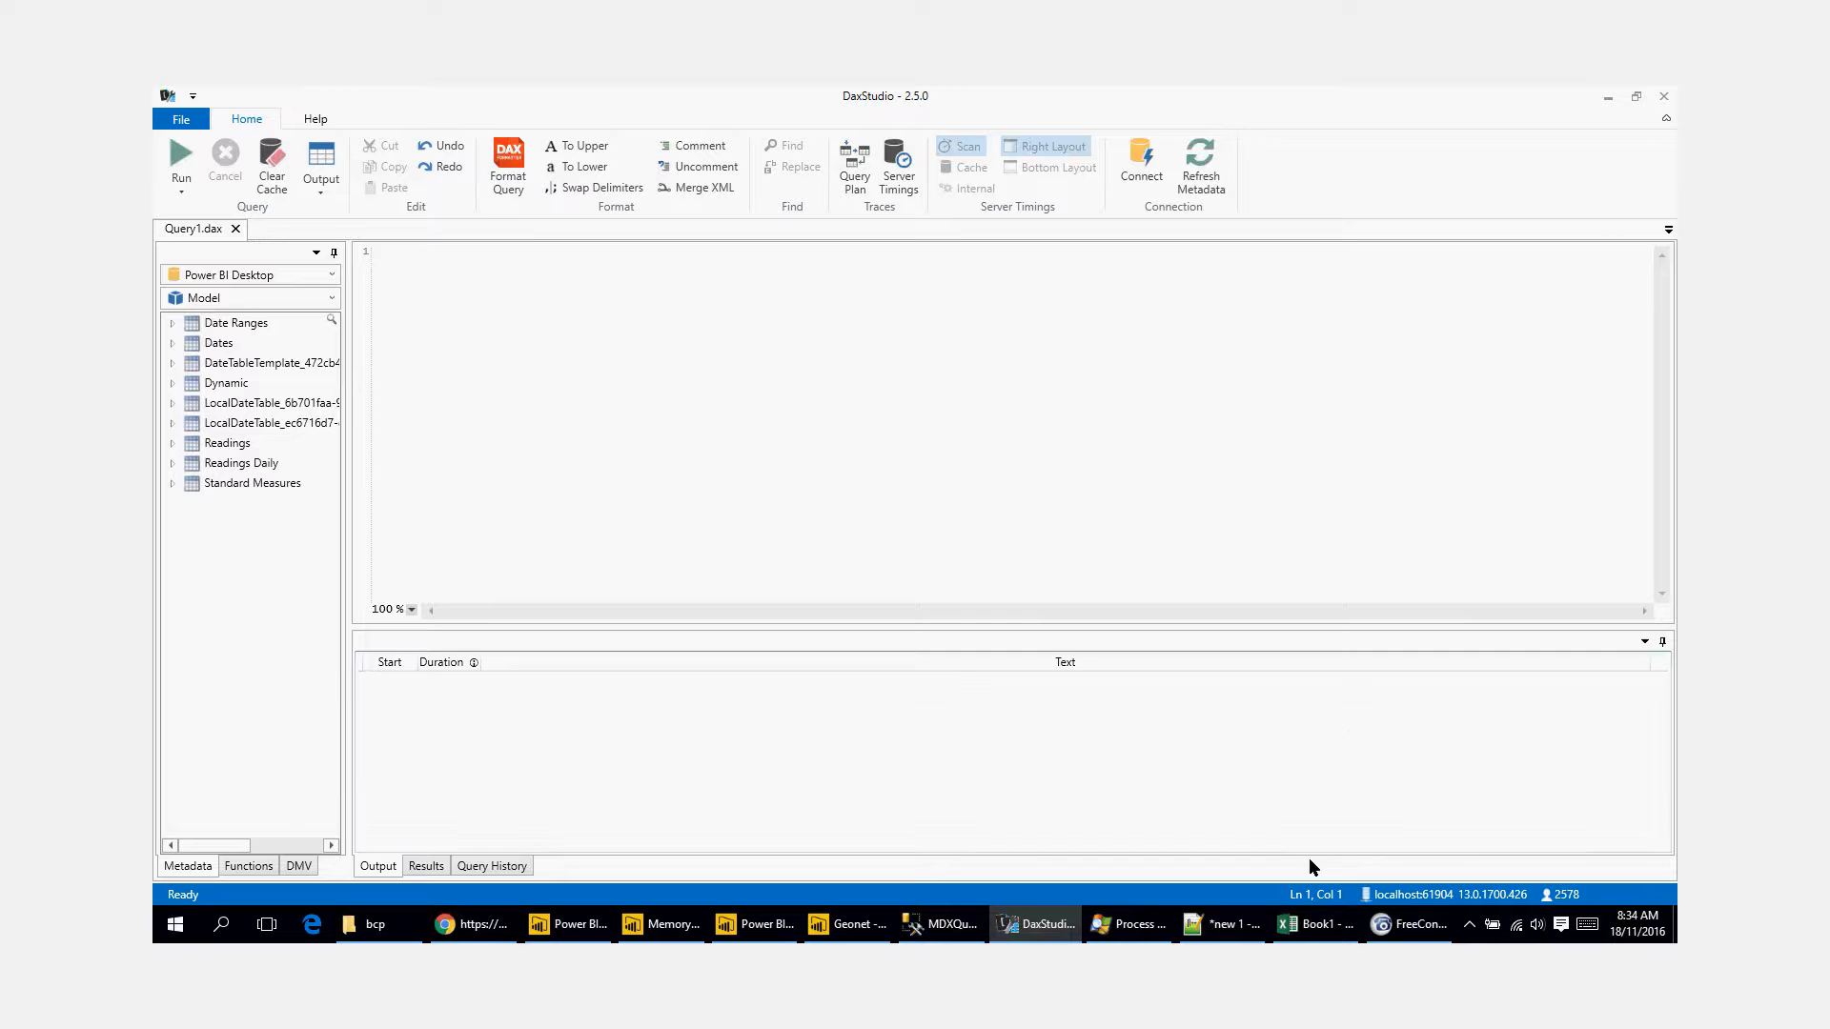
Step: Switch to SQL Server Management Studio and show the model's databases and tables in Object Explorer
{"action": "mouse_move", "coordinate": [960, 930]}
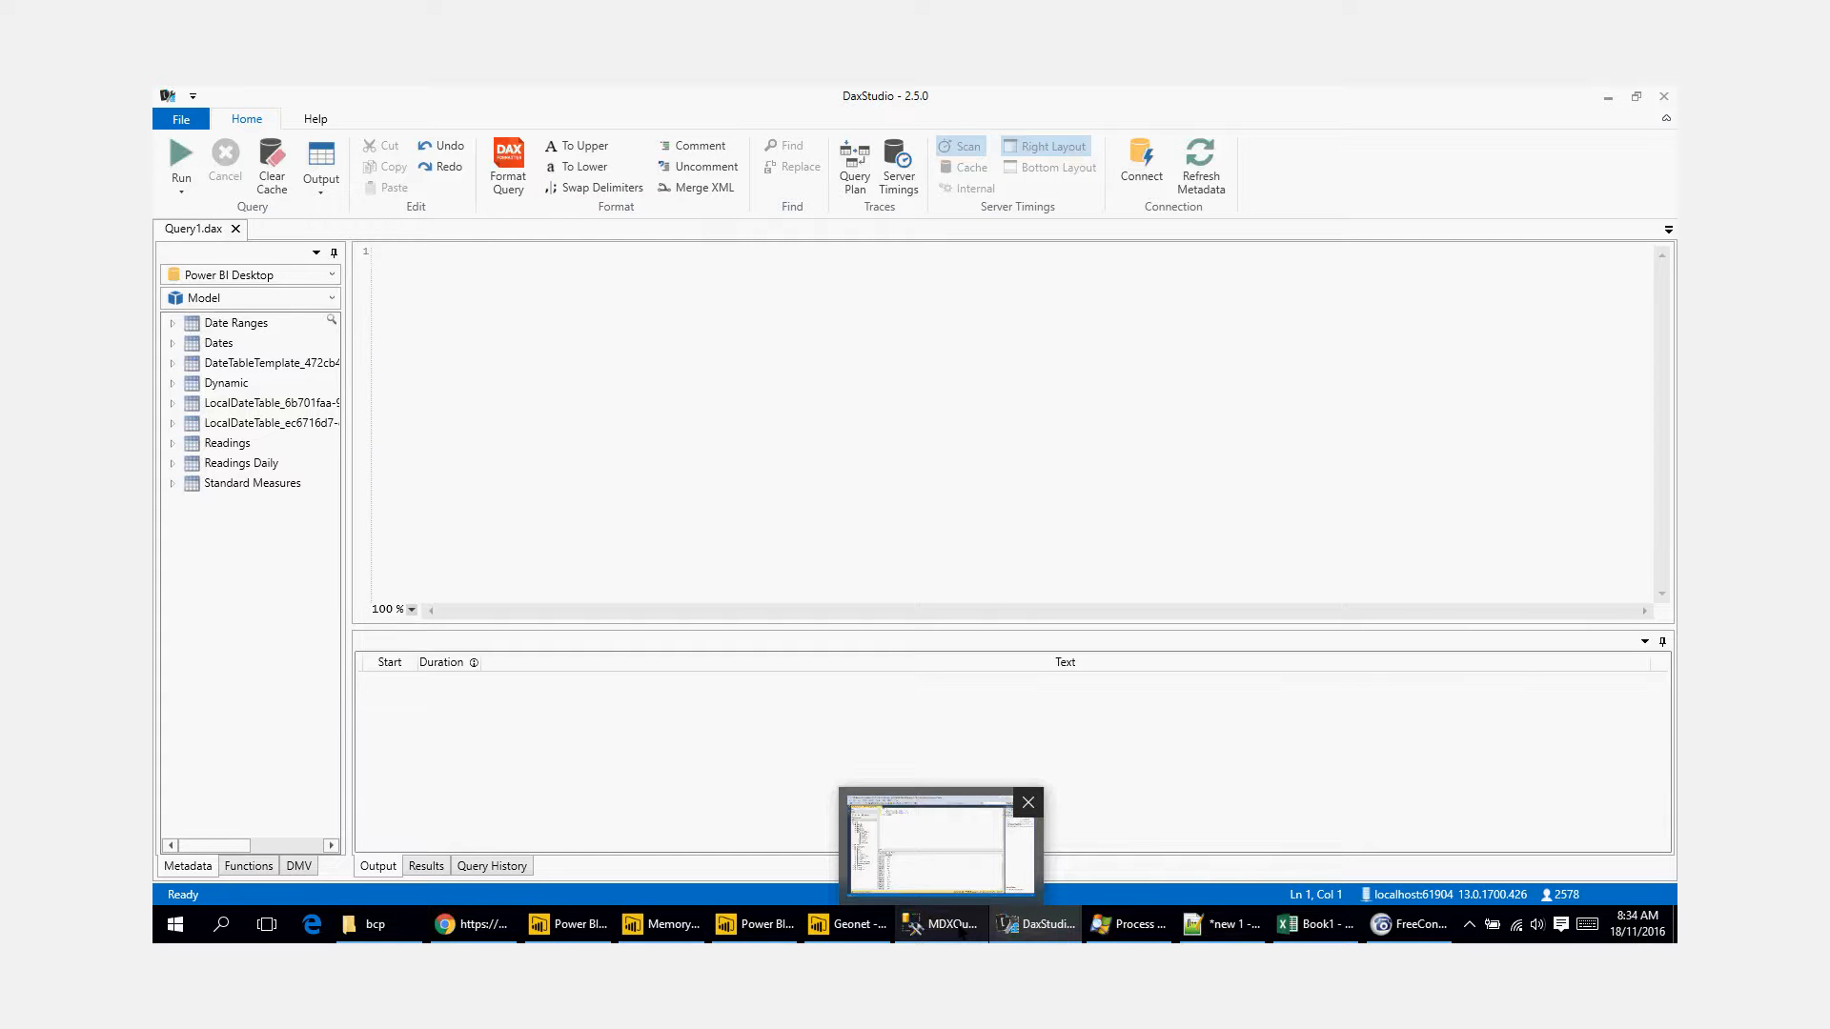
{"action": "left_click", "coordinate": [953, 924]}
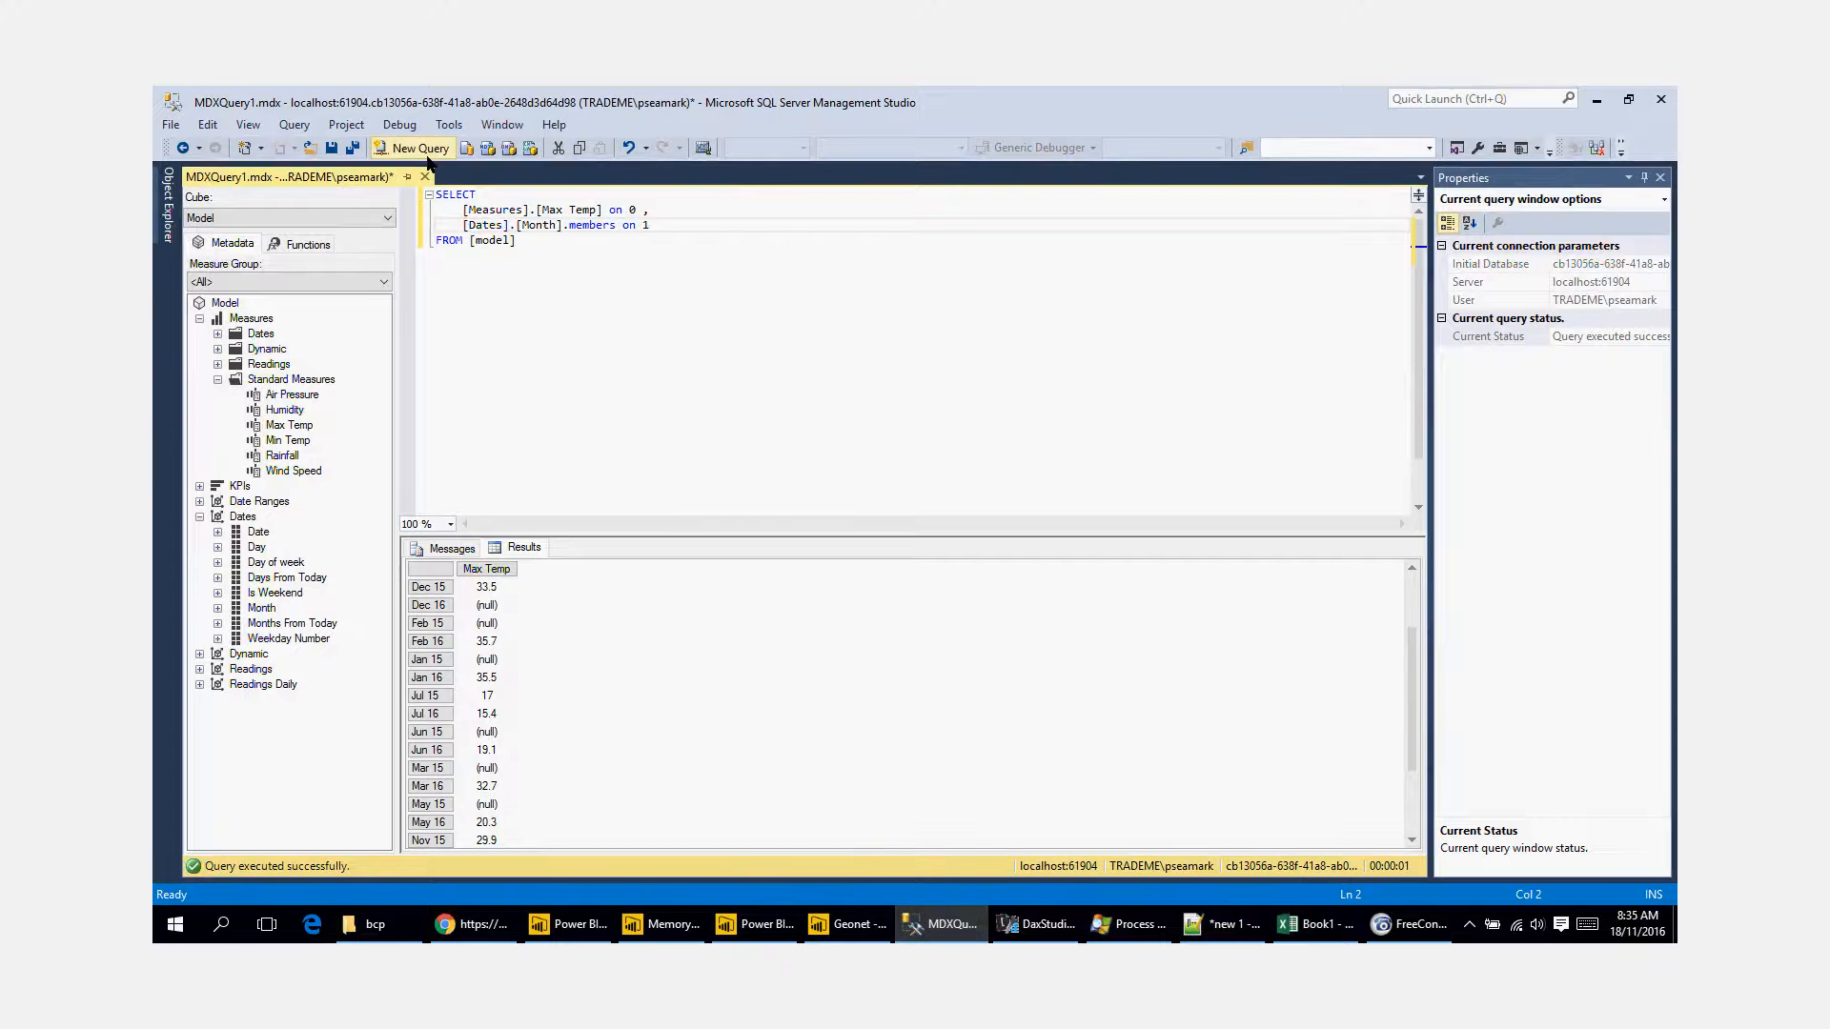
{"action": "left_click", "coordinate": [171, 125]}
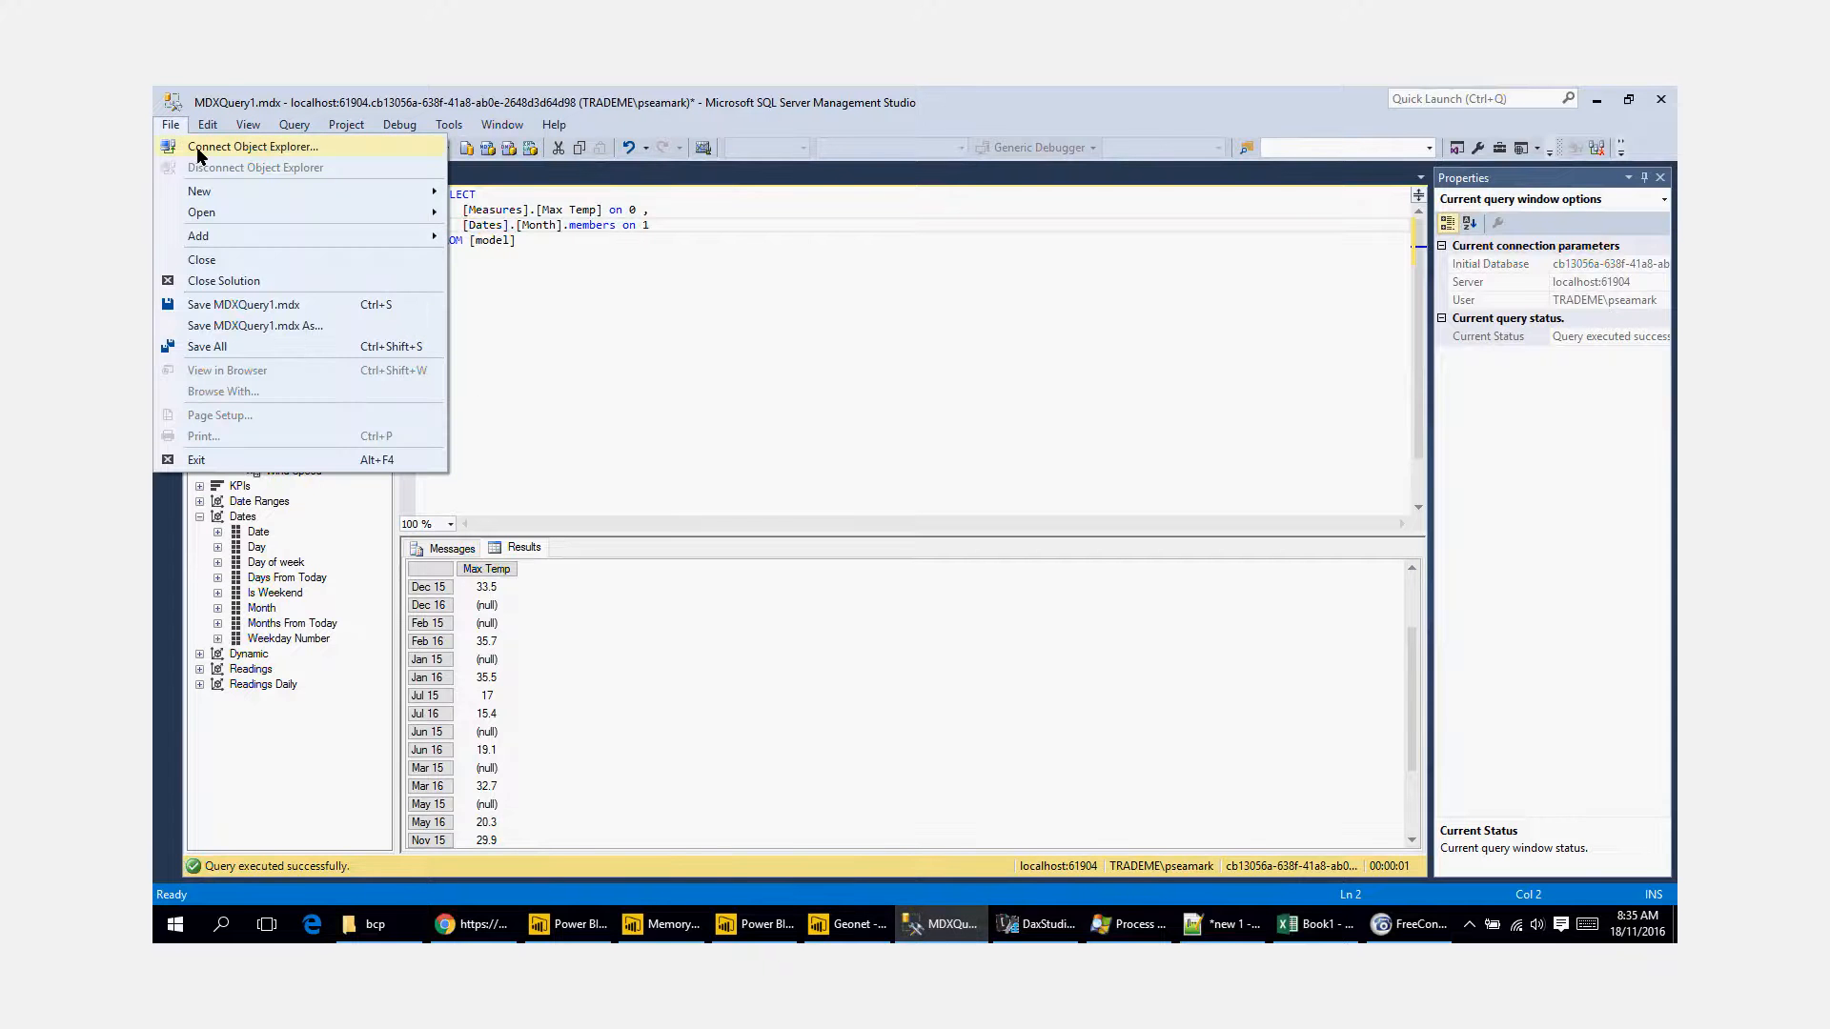
{"action": "left_click", "coordinate": [578, 349]}
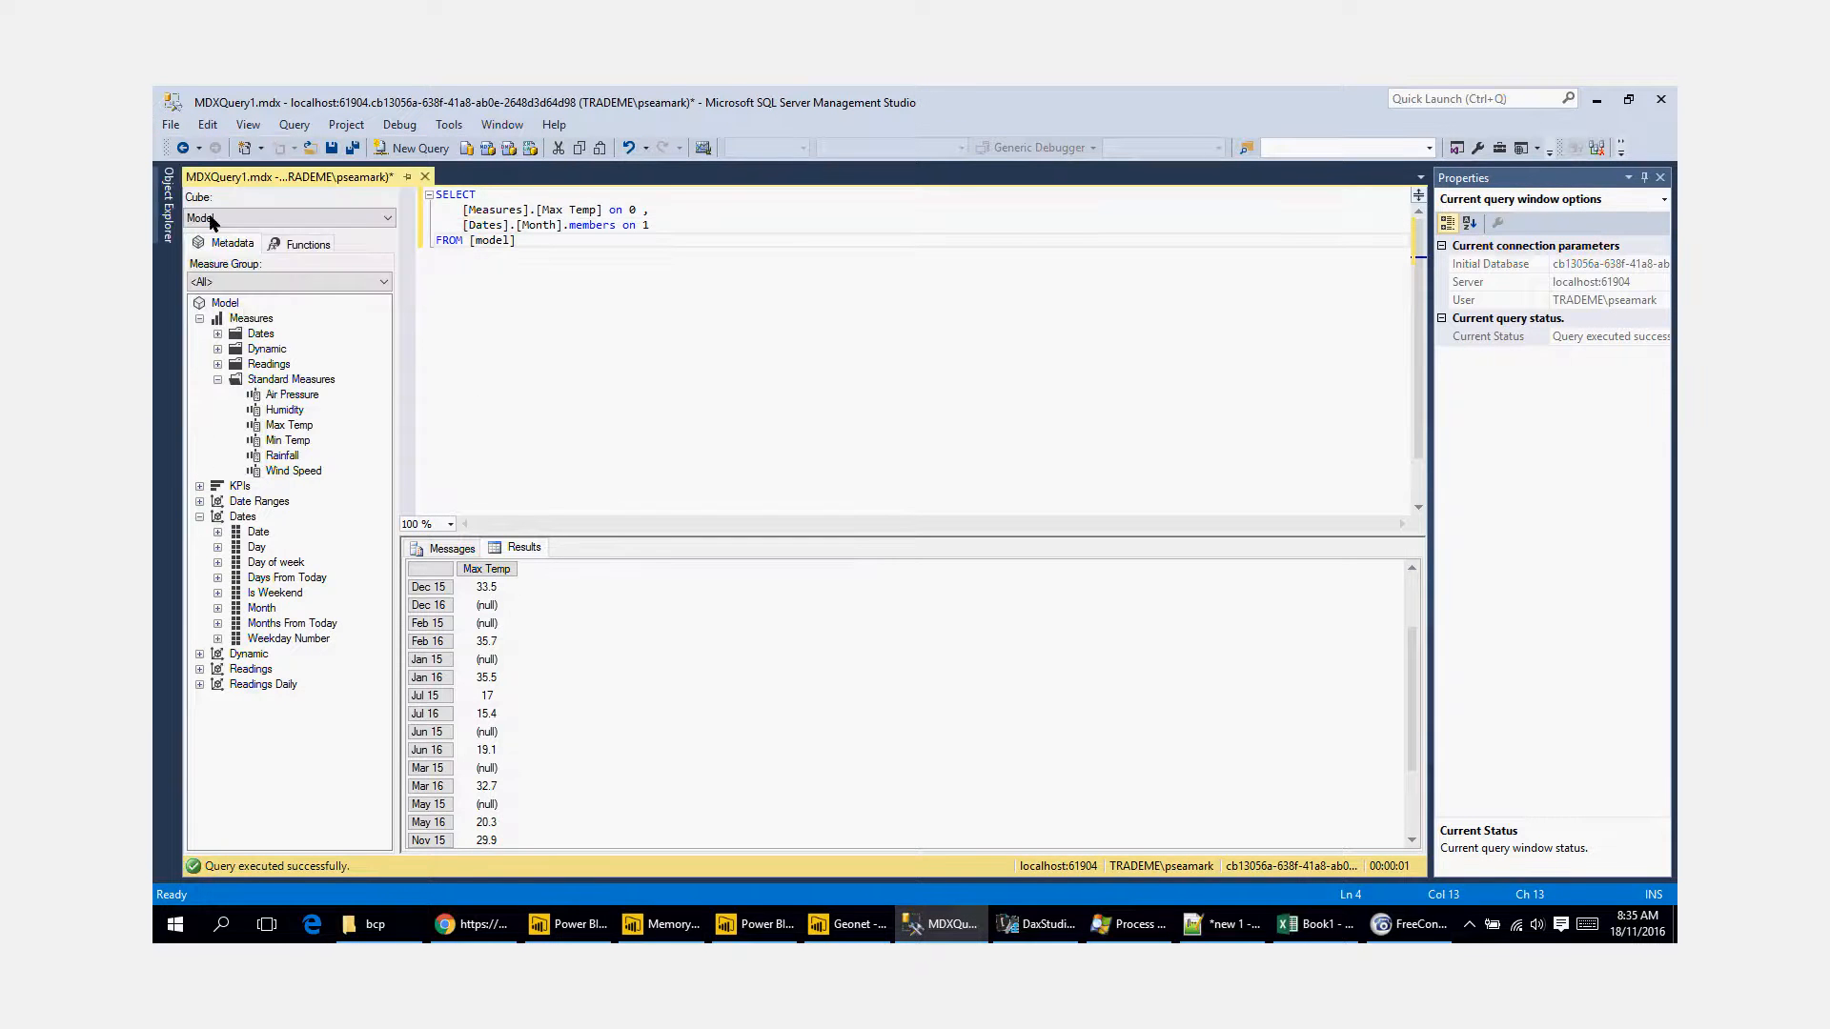
{"action": "left_click", "coordinate": [168, 205]}
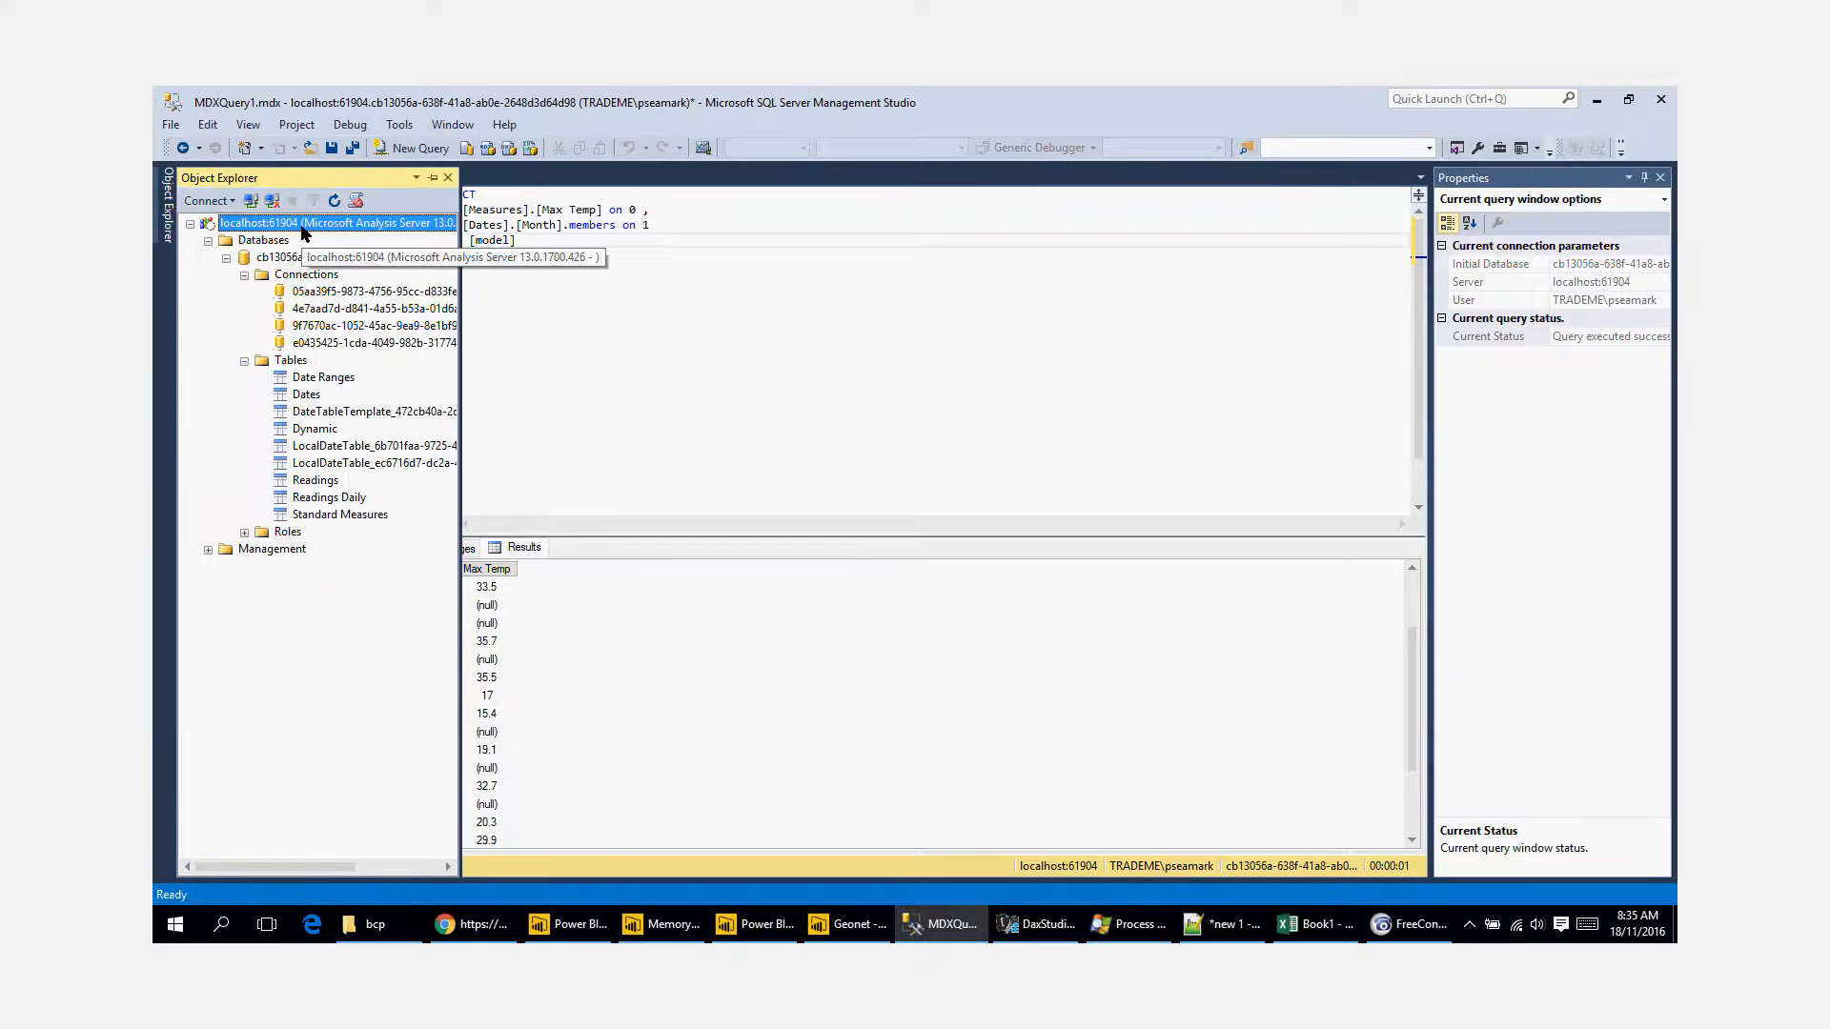
Step: Create a new MDX query connected to localhost:61904 and expand the model's Measures
{"action": "left_click", "coordinate": [487, 149]}
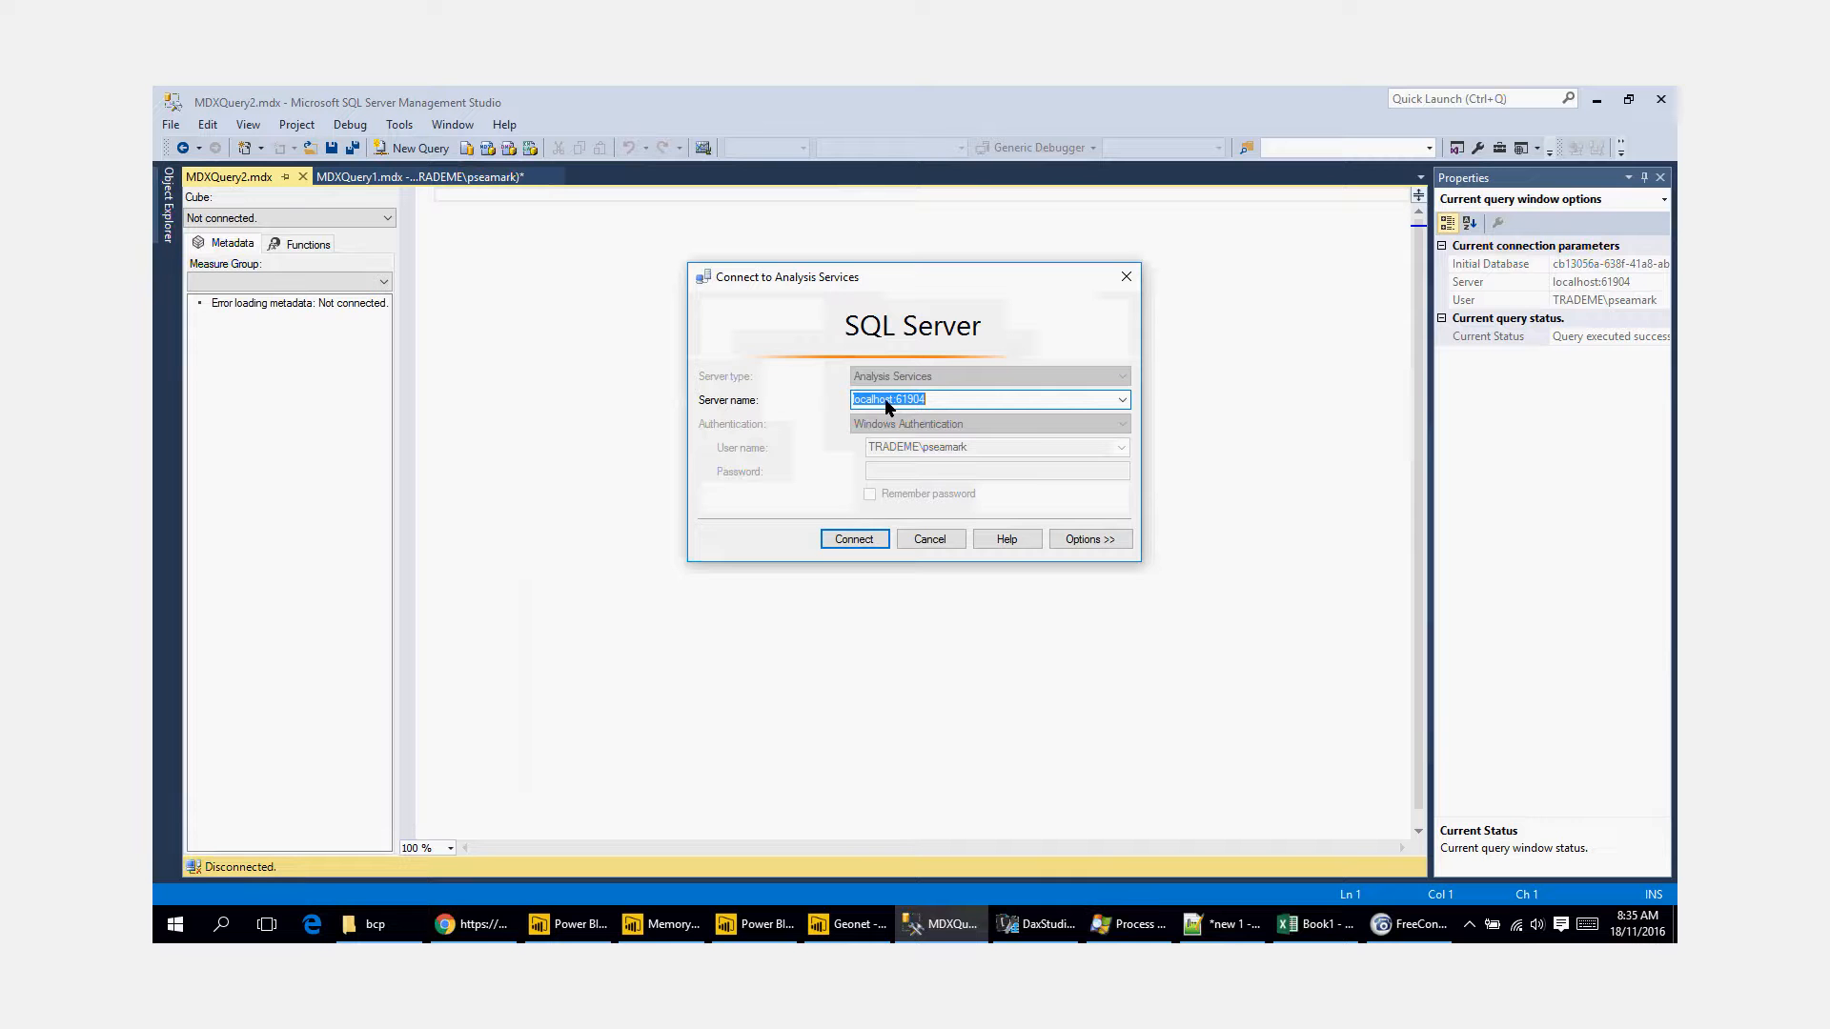
{"action": "left_click", "coordinate": [873, 539]}
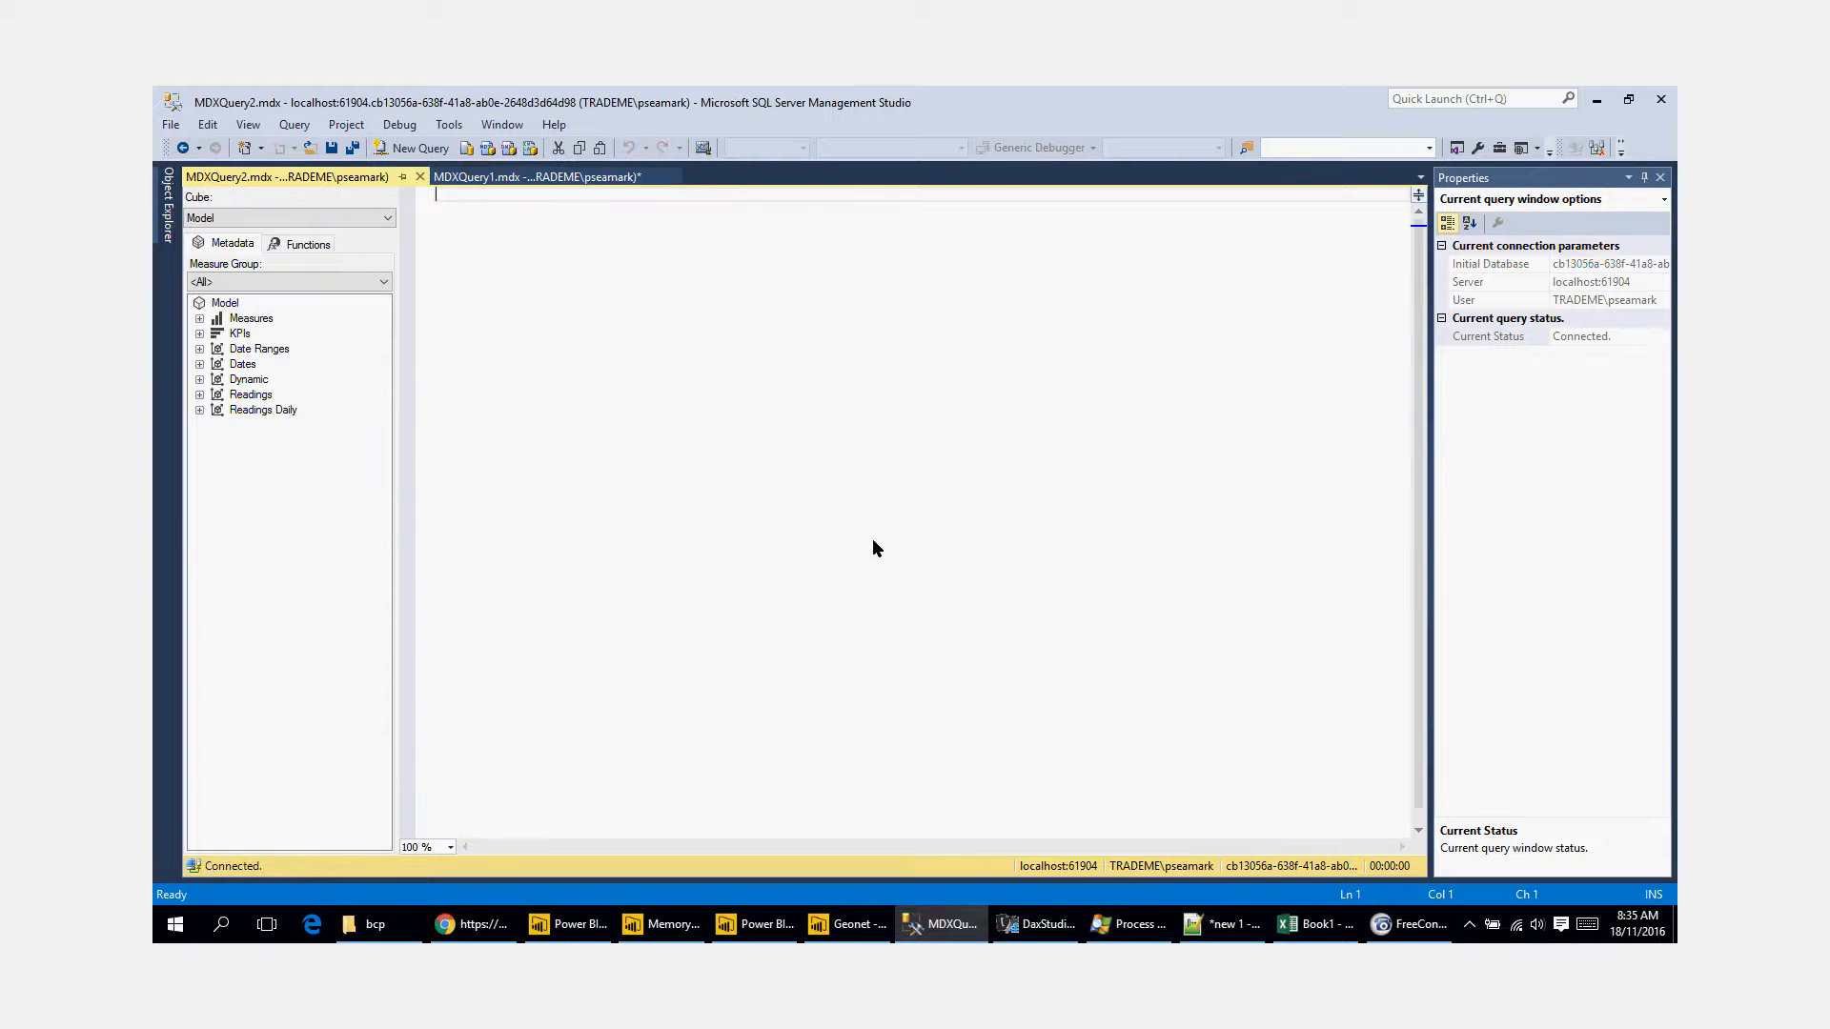
{"action": "double_click", "coordinate": [219, 322]}
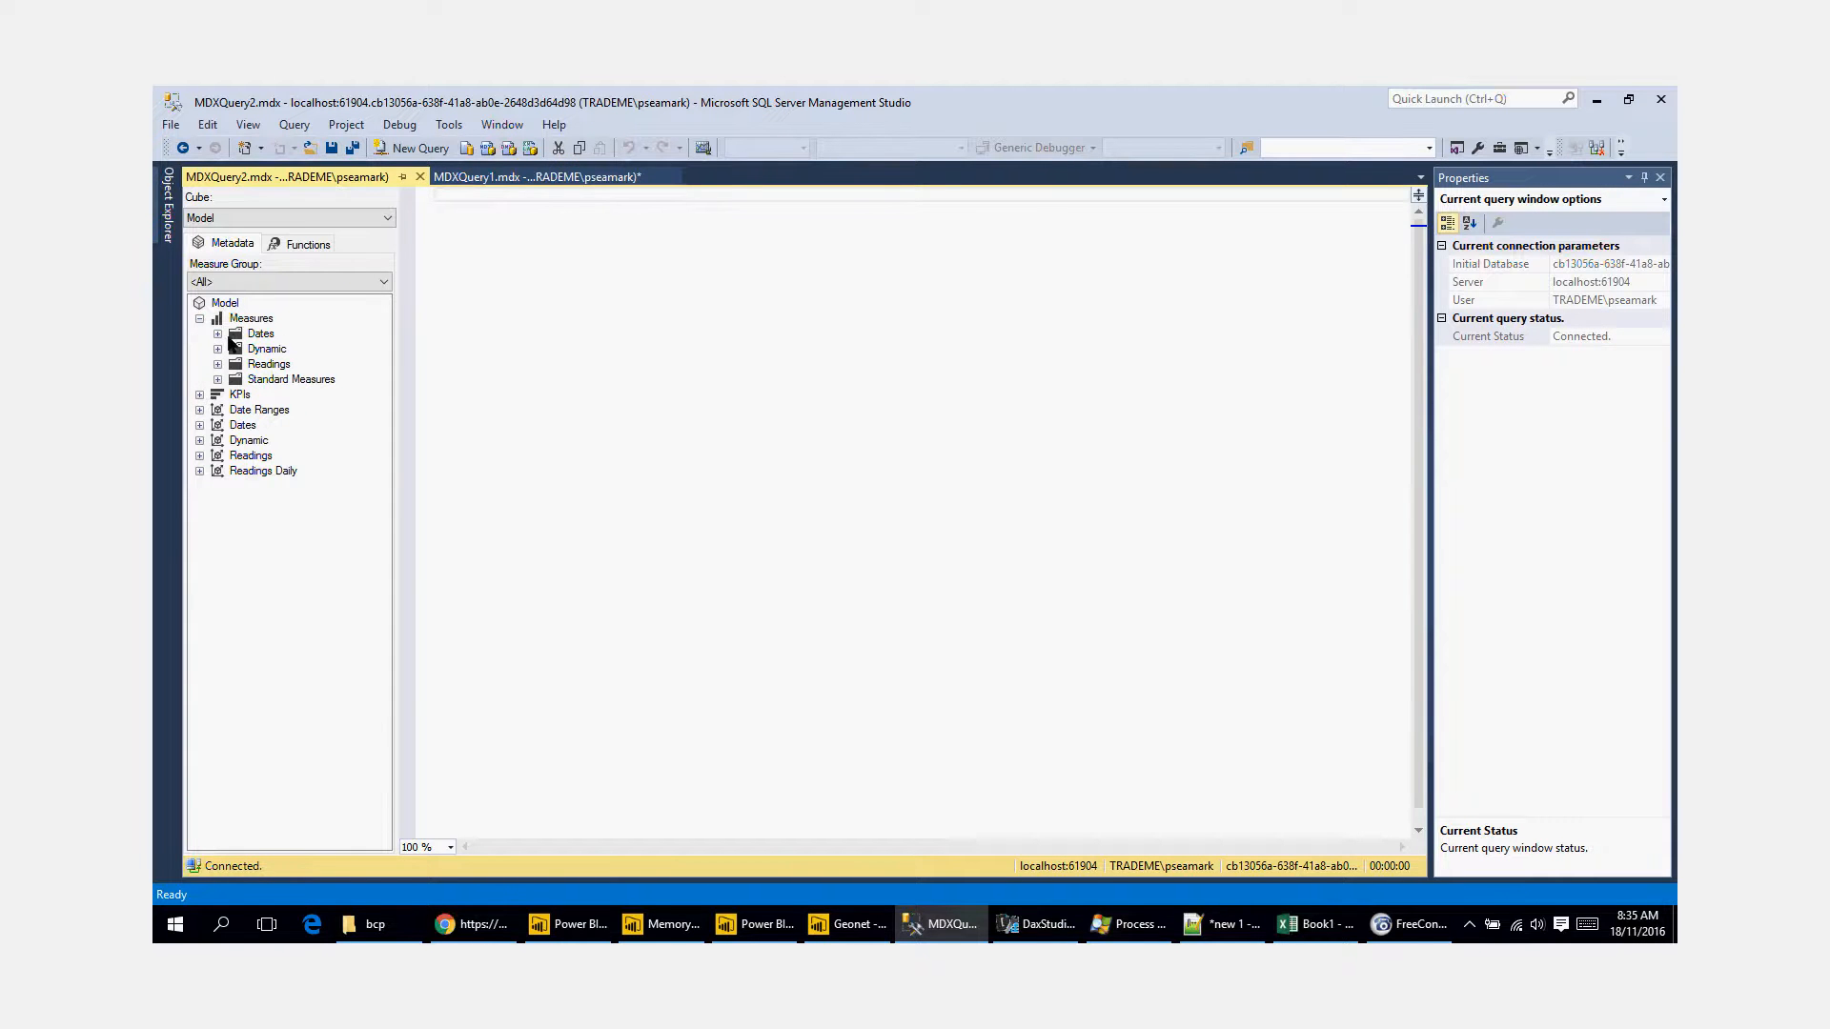
Step: Open another new query, rerun the Max Temp by Month query in MDXQuery1.mdx and review its results
{"action": "left_click", "coordinate": [502, 180]}
{"action": "key", "text": "F5"}
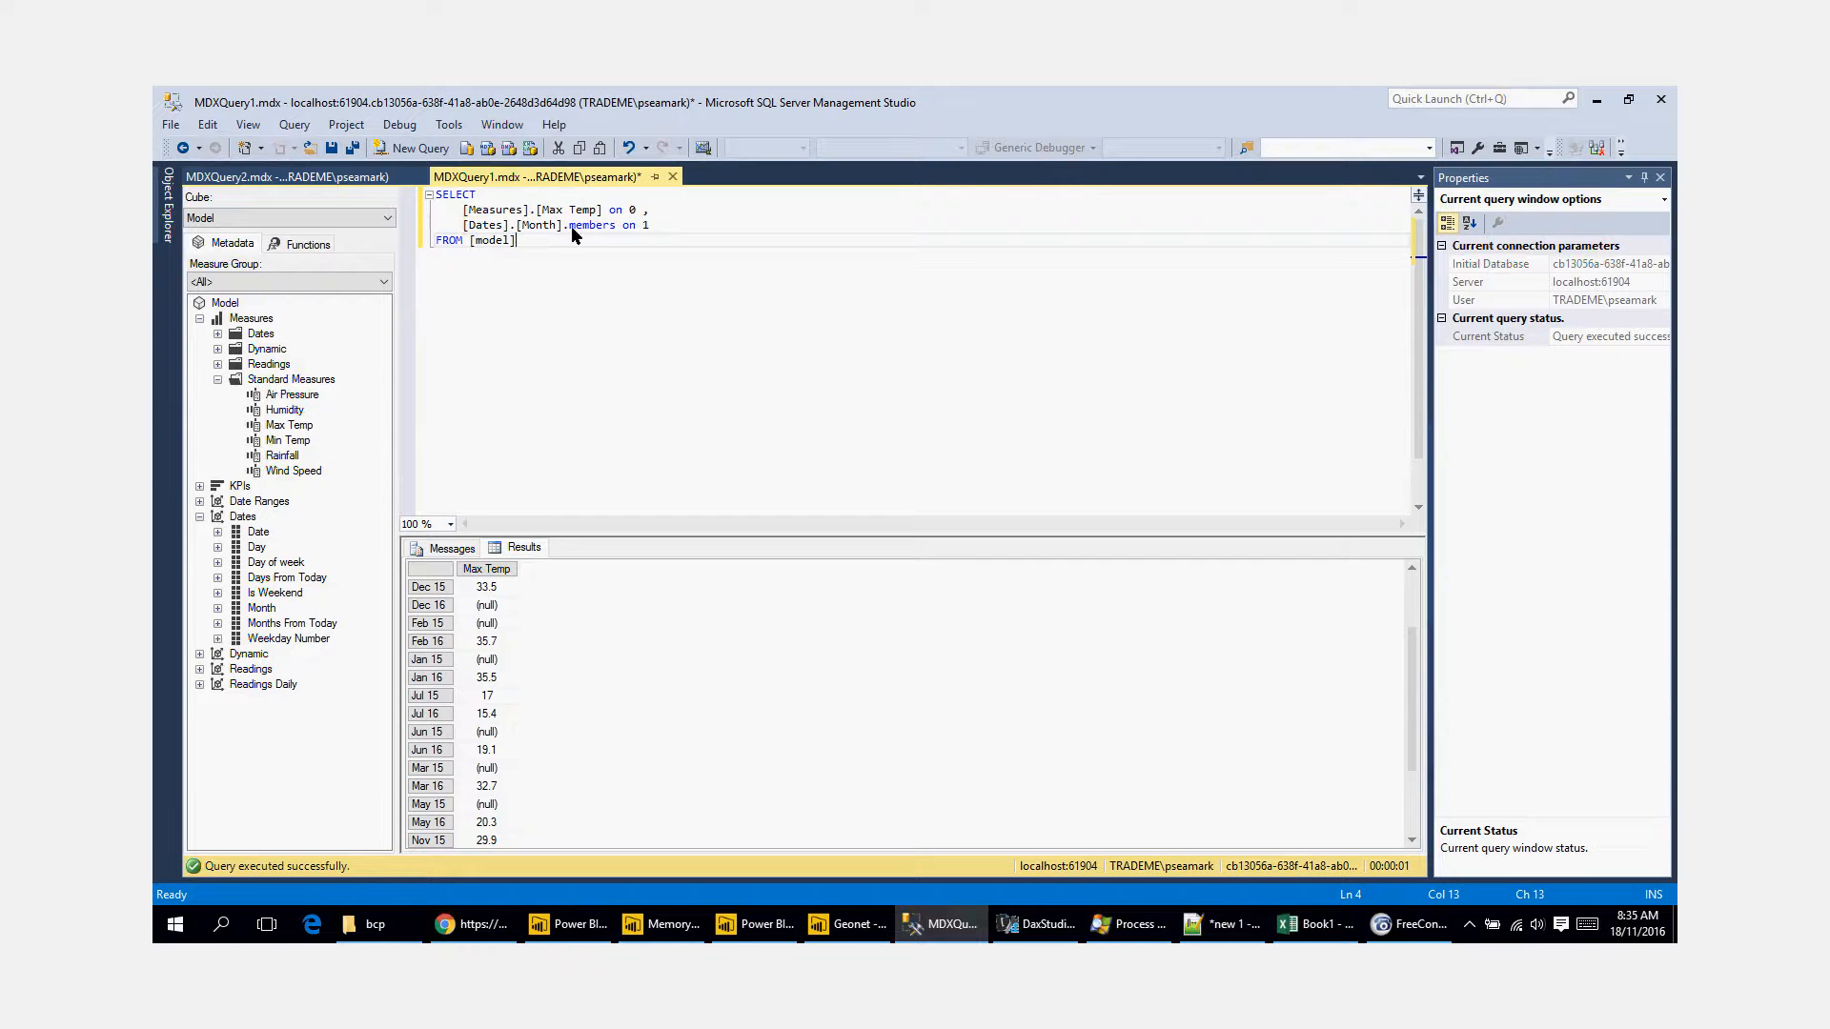
{"action": "left_click", "coordinate": [410, 148]}
{"action": "left_click", "coordinate": [753, 177]}
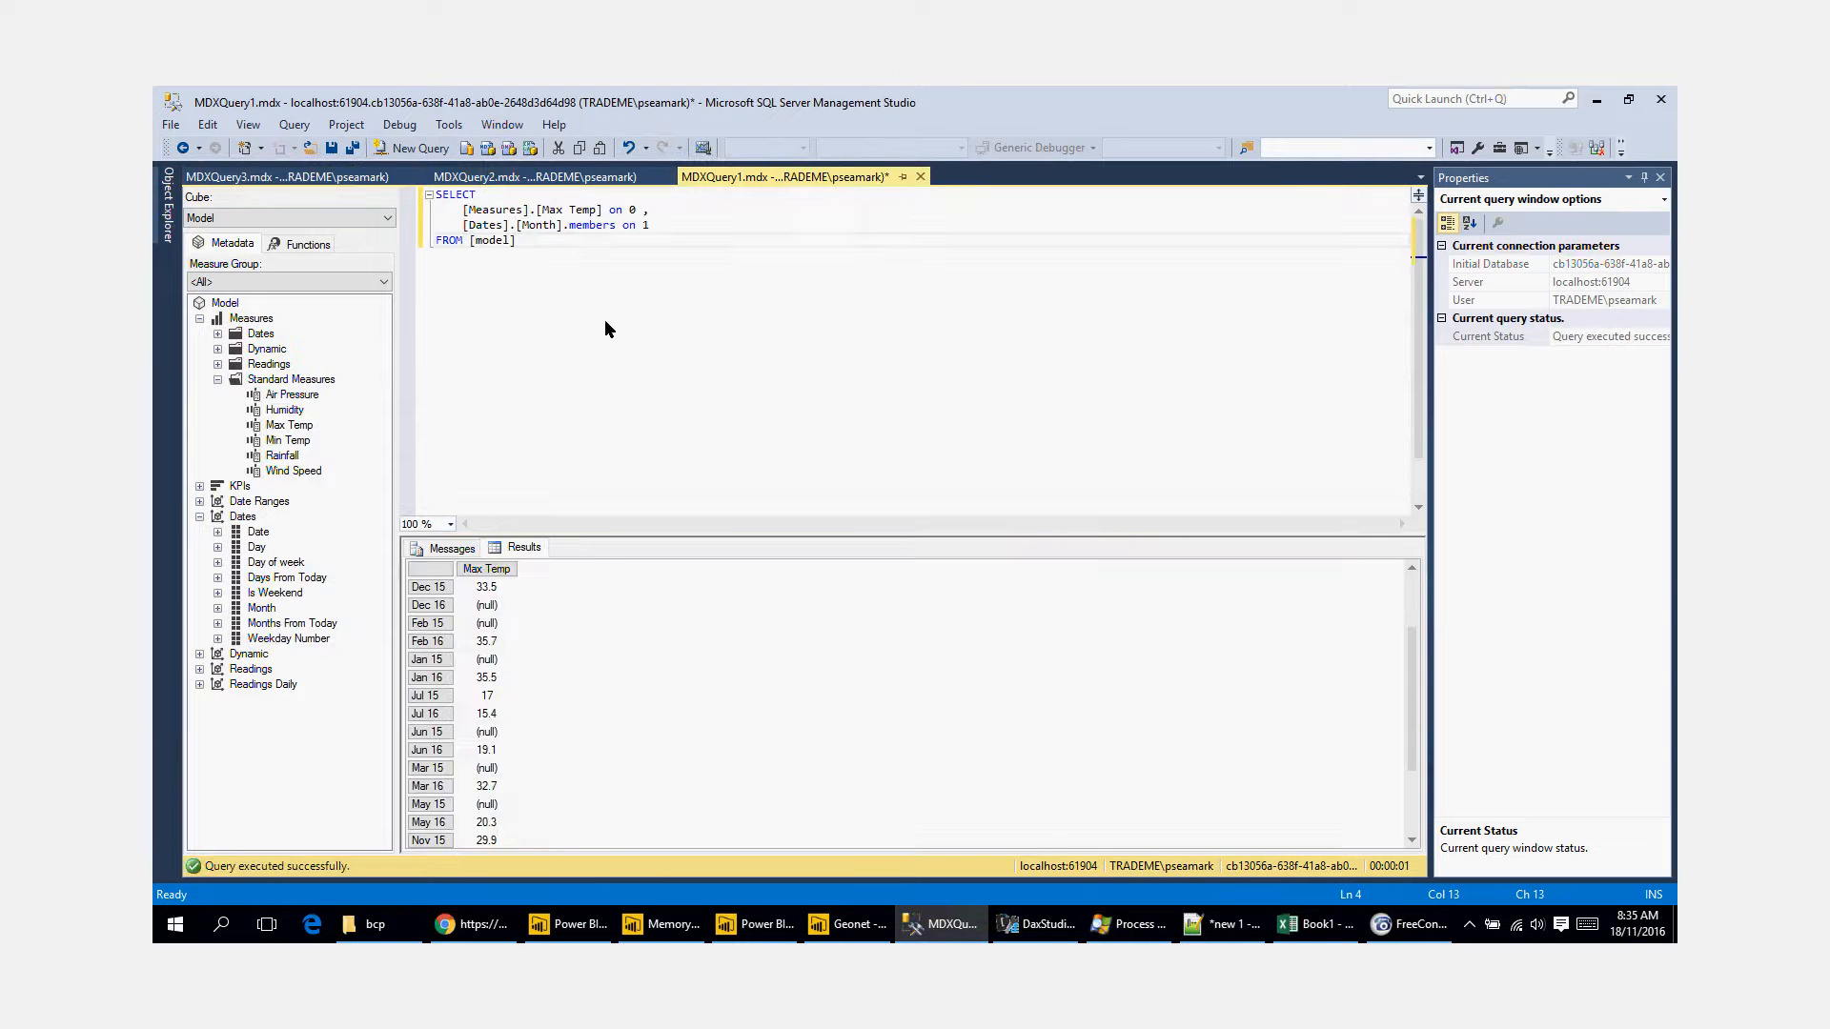
{"action": "key", "text": "F5"}
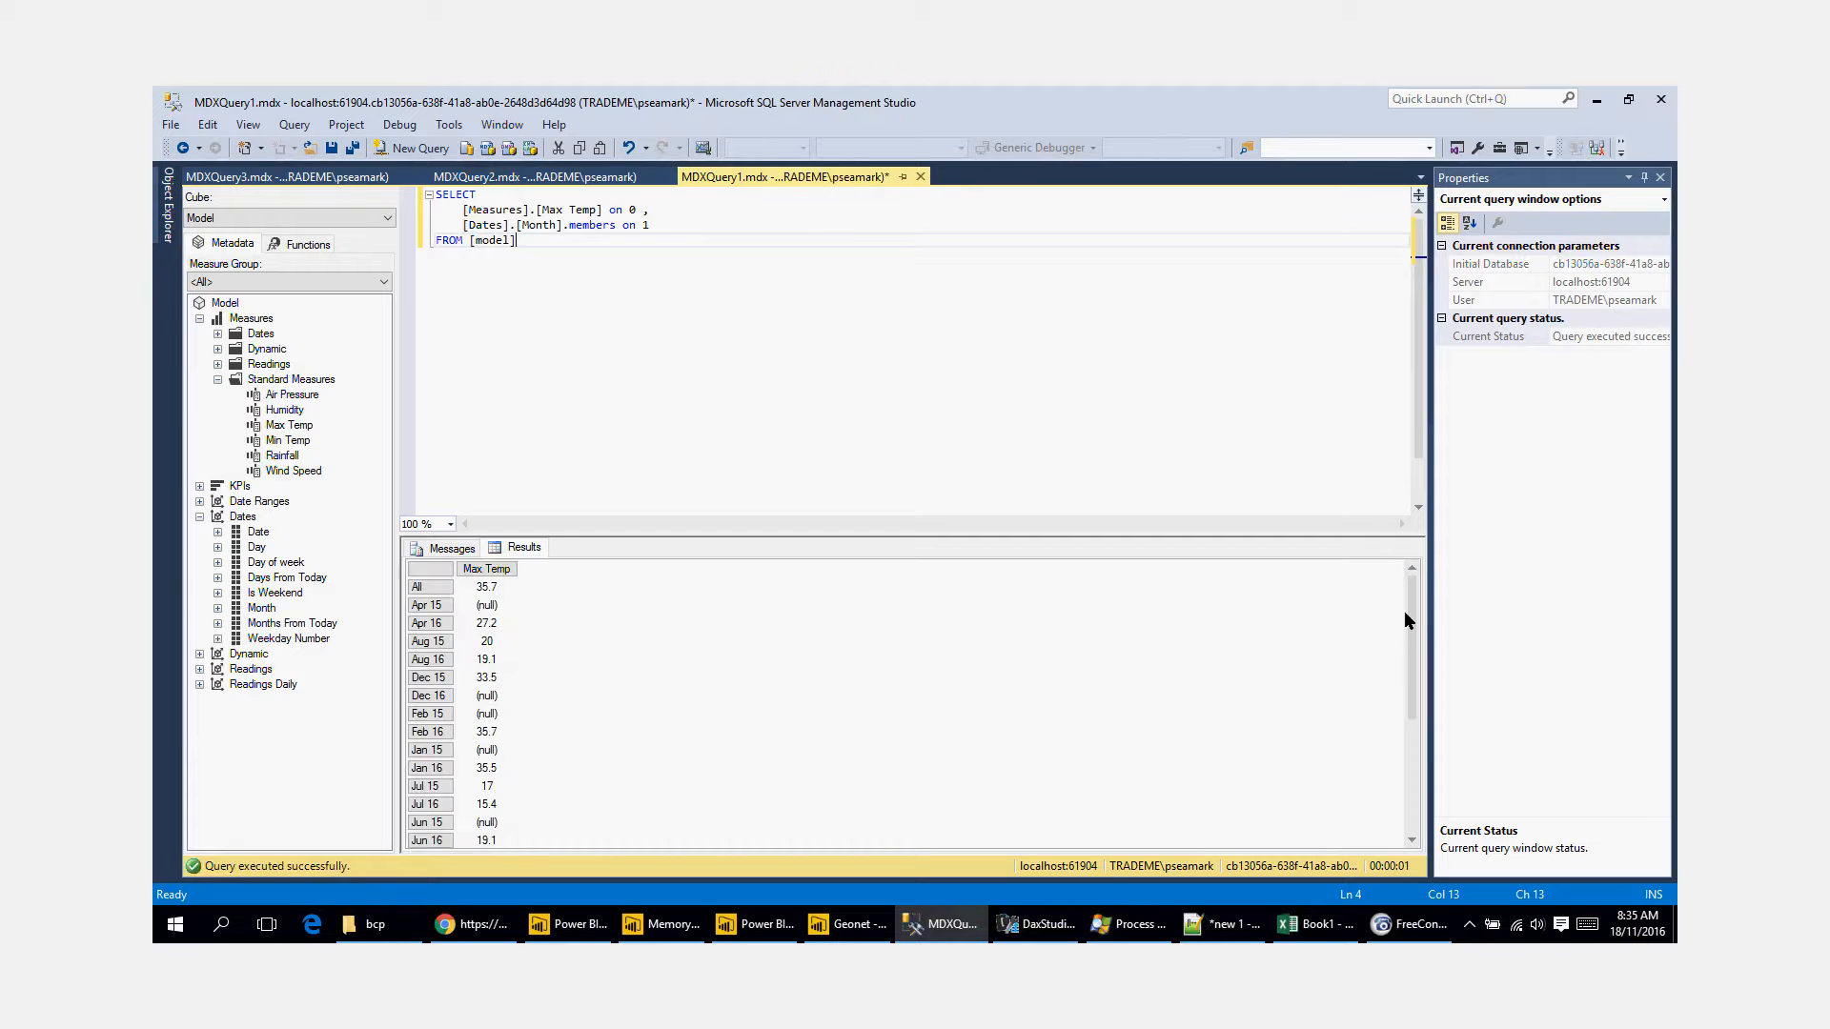
{"action": "left_click_drag", "start_coordinate": [1411, 617], "coordinate": [1412, 738]}
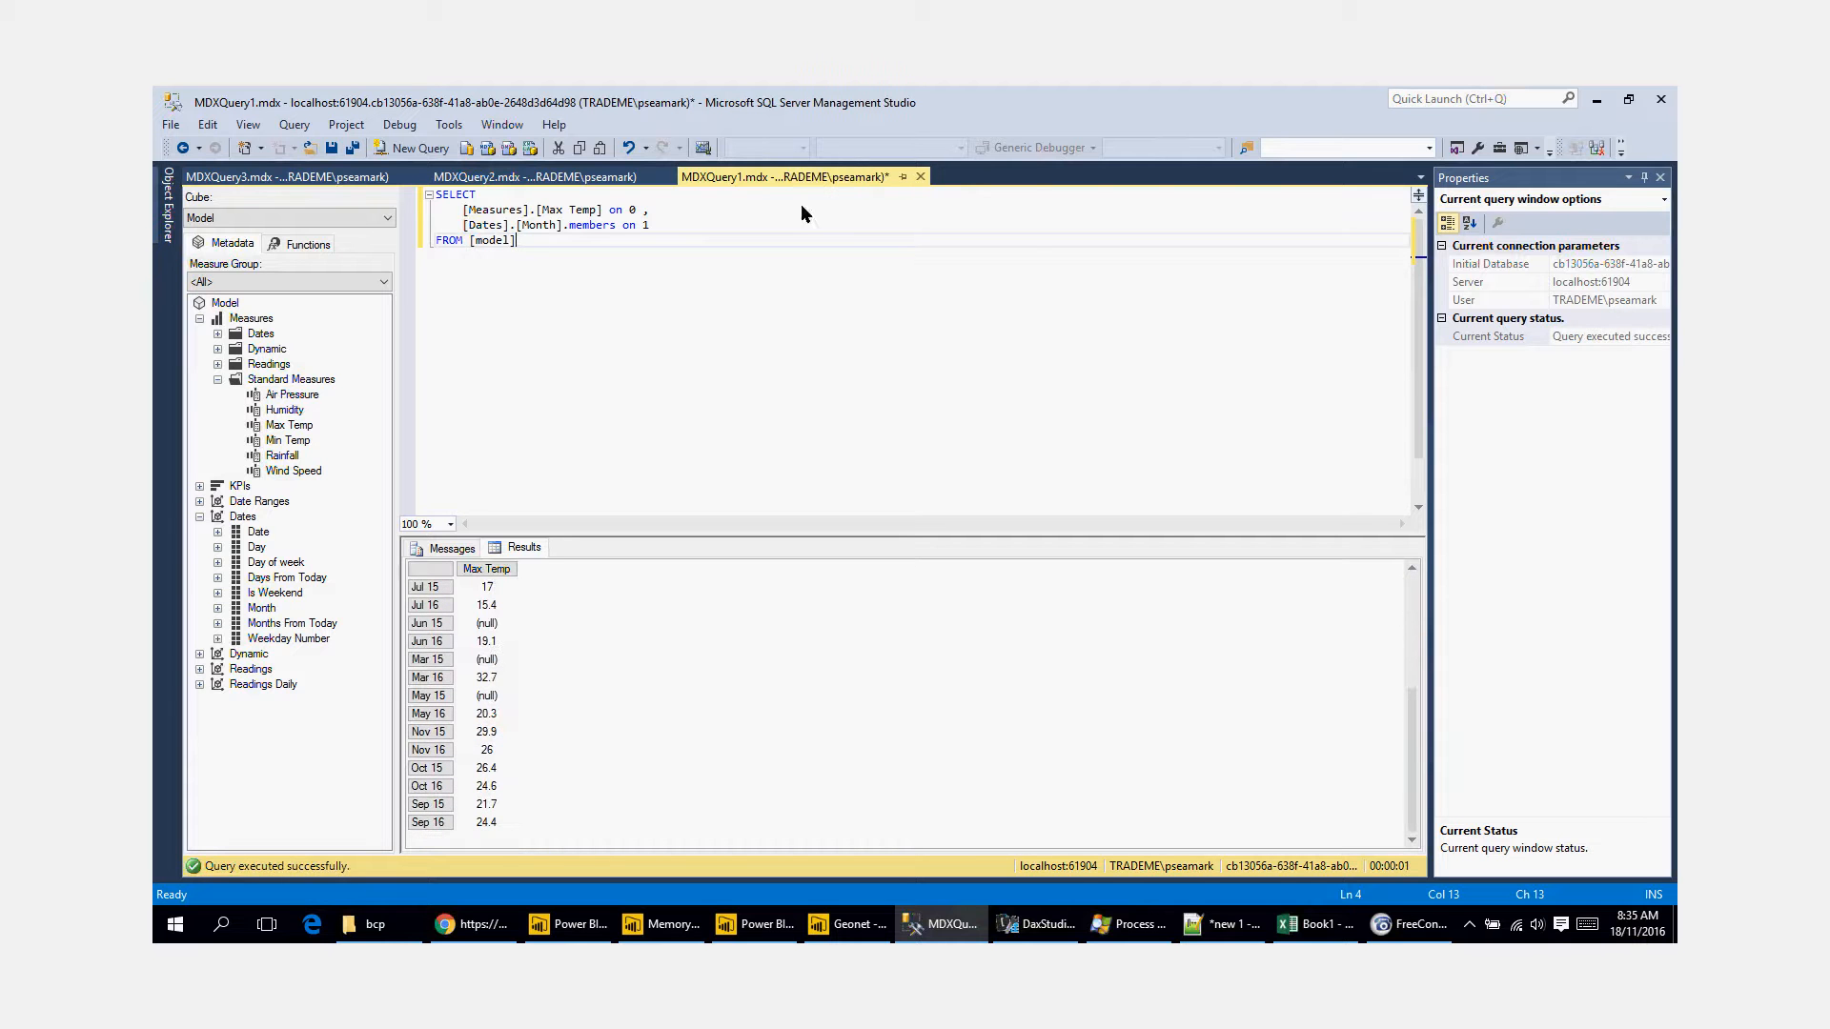
Step: Insert an opening parenthesis before [Measures].[Max Temp] on axis 0, and add a comma and new lines after the measure
{"action": "left_click", "coordinate": [465, 226]}
{"action": "type", "text": "("}
{"action": "key", "text": "Return"}
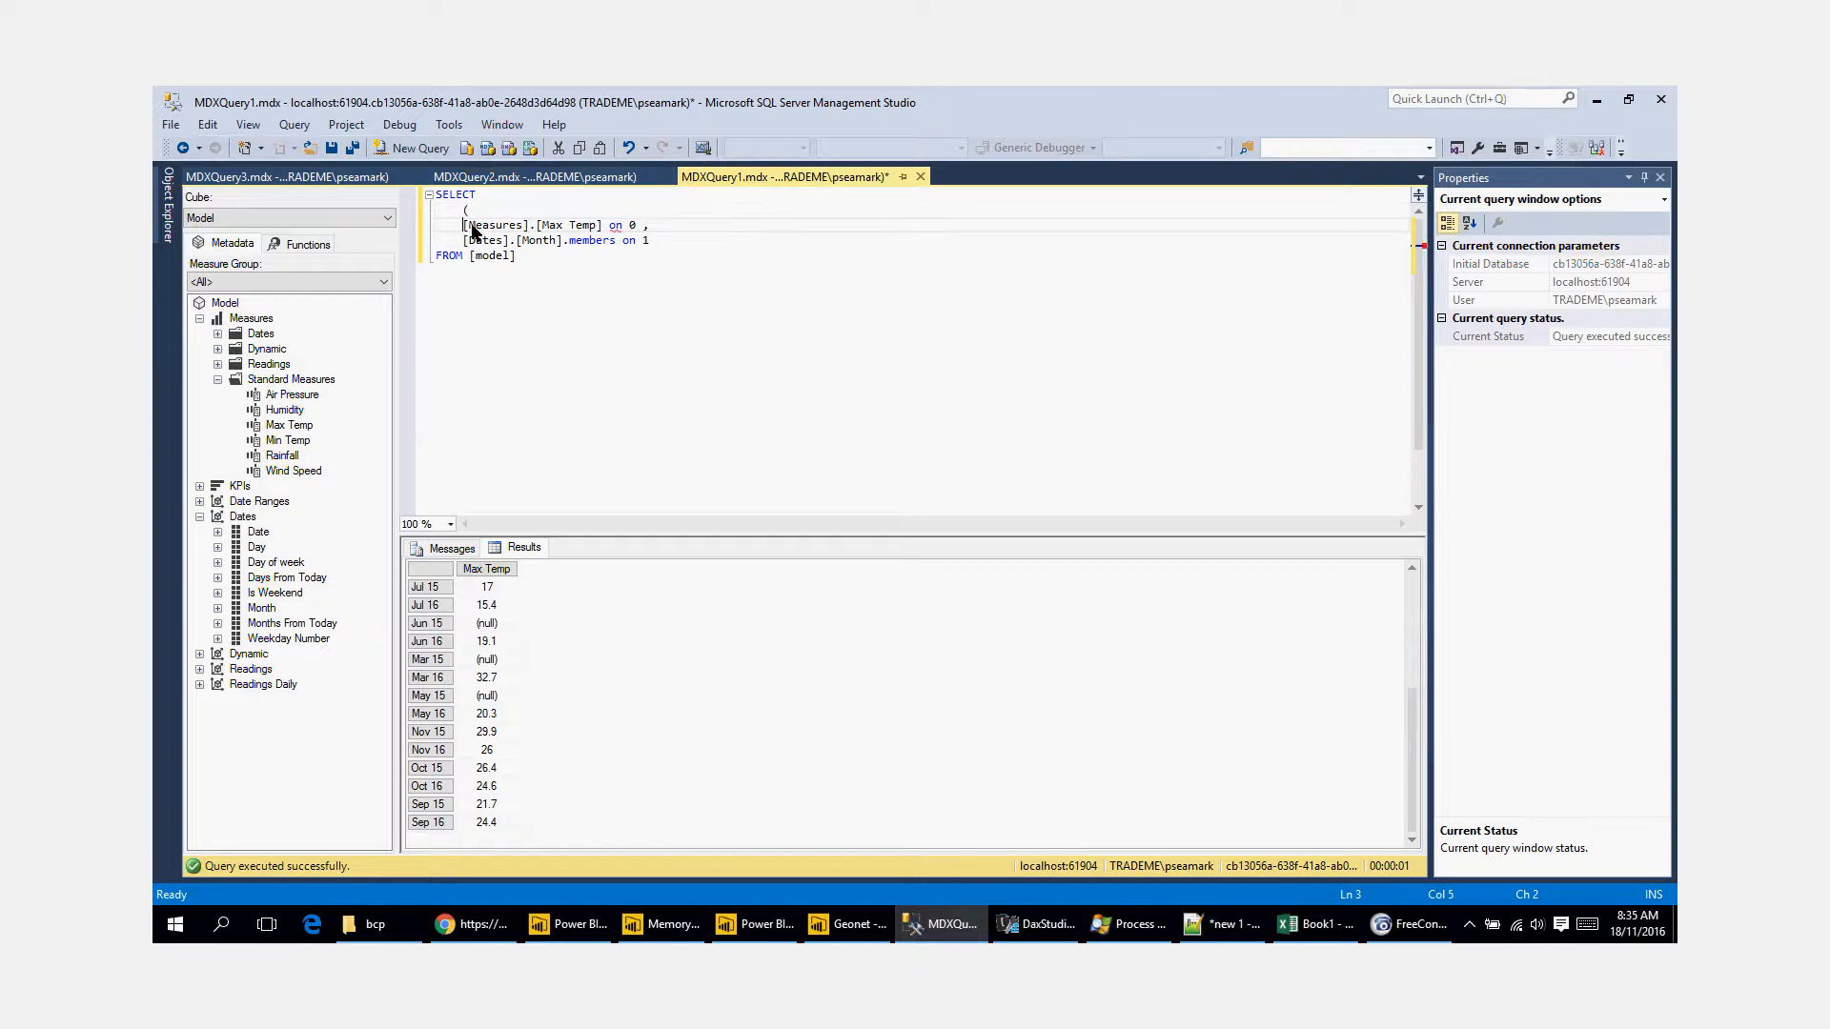
{"action": "left_click", "coordinate": [604, 227]}
{"action": "type", "text": ","}
{"action": "key", "text": "Return"}
{"action": "key", "text": "Return"}
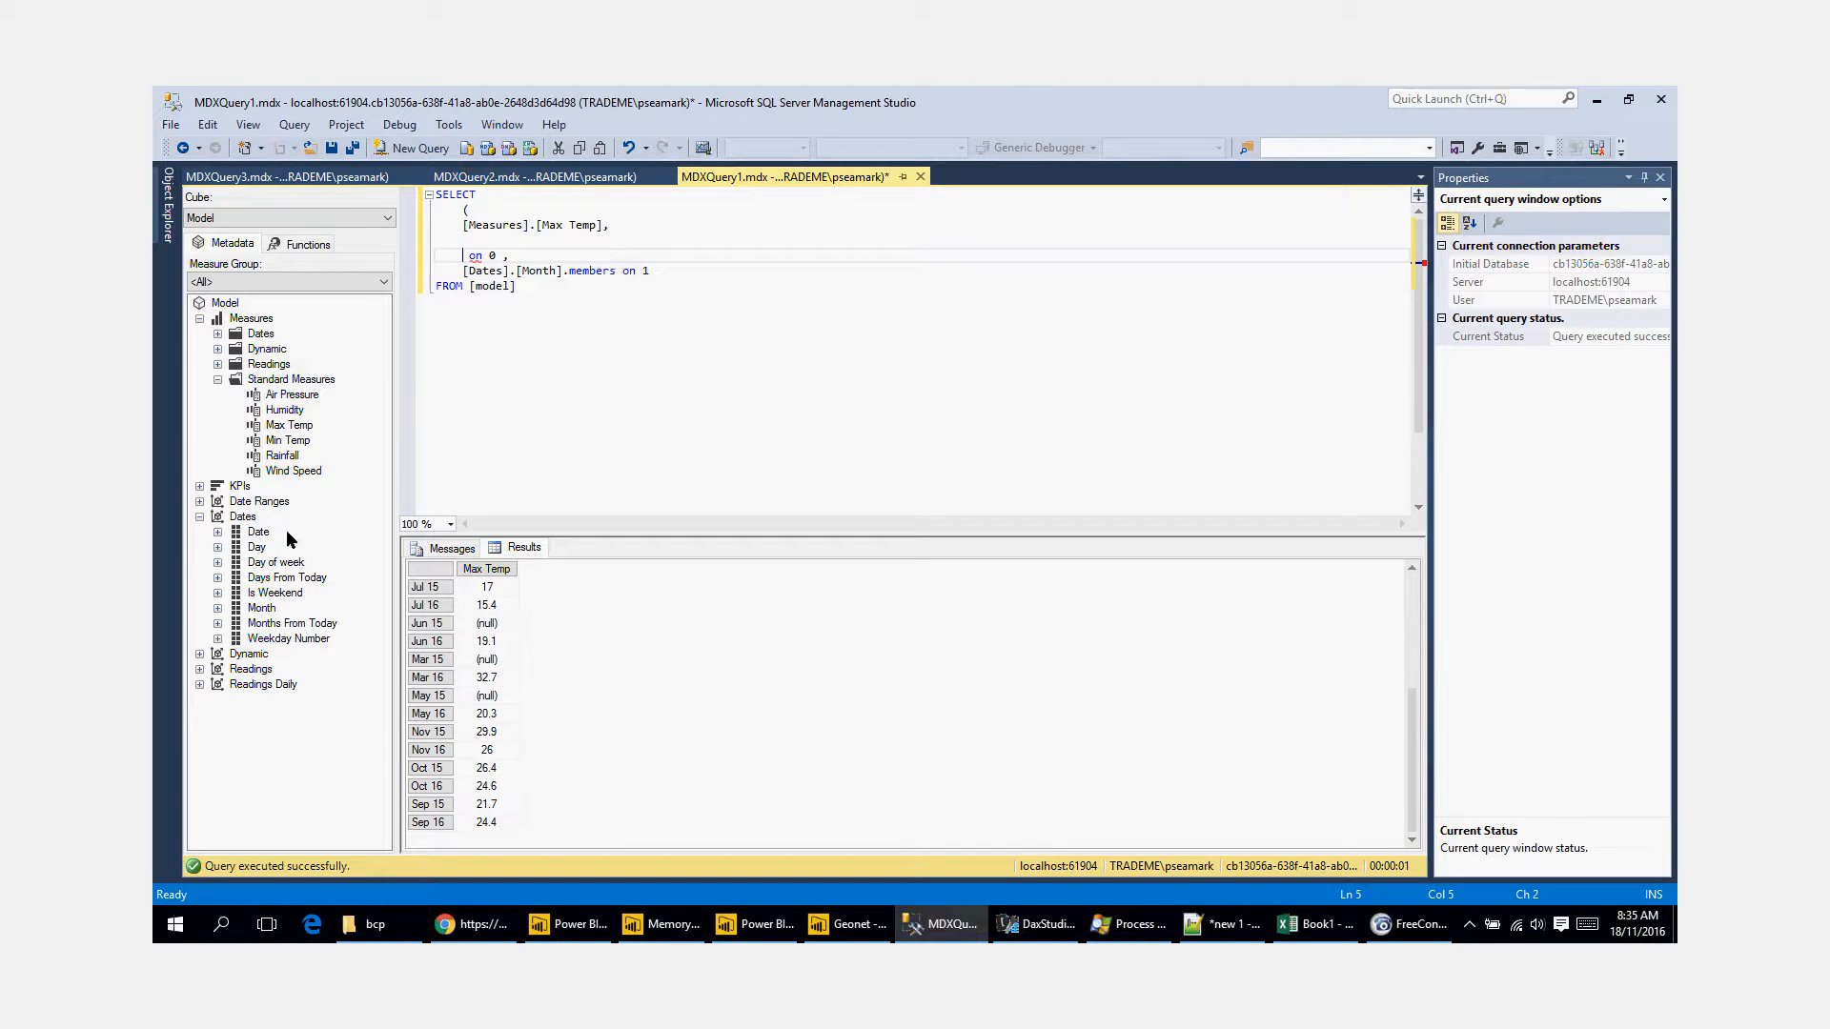
Step: Add [Measures].[Max Temp] as a second measure on axis 0, enclose both measures in curly braces and execute the query
{"action": "left_click_drag", "start_coordinate": [288, 425], "coordinate": [469, 244]}
{"action": "left_click", "coordinate": [630, 245]}
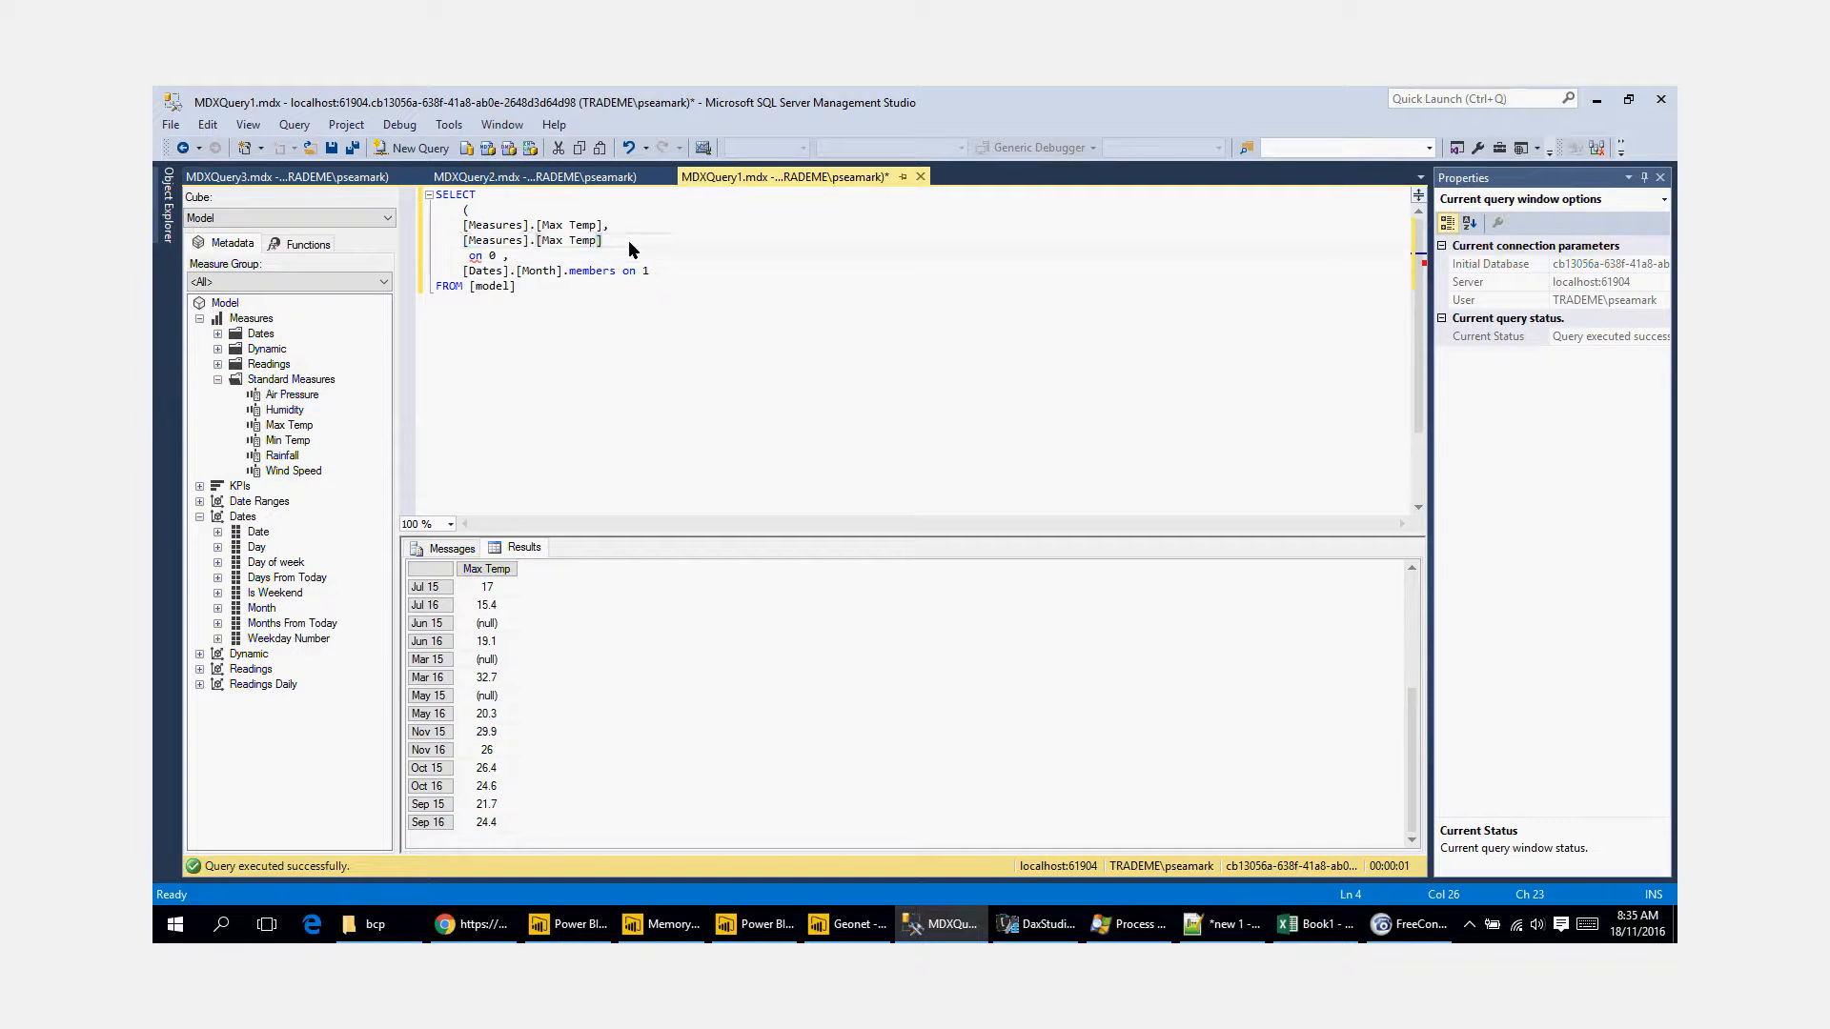
{"action": "type", "text": ")"}
{"action": "left_click", "coordinate": [546, 209]}
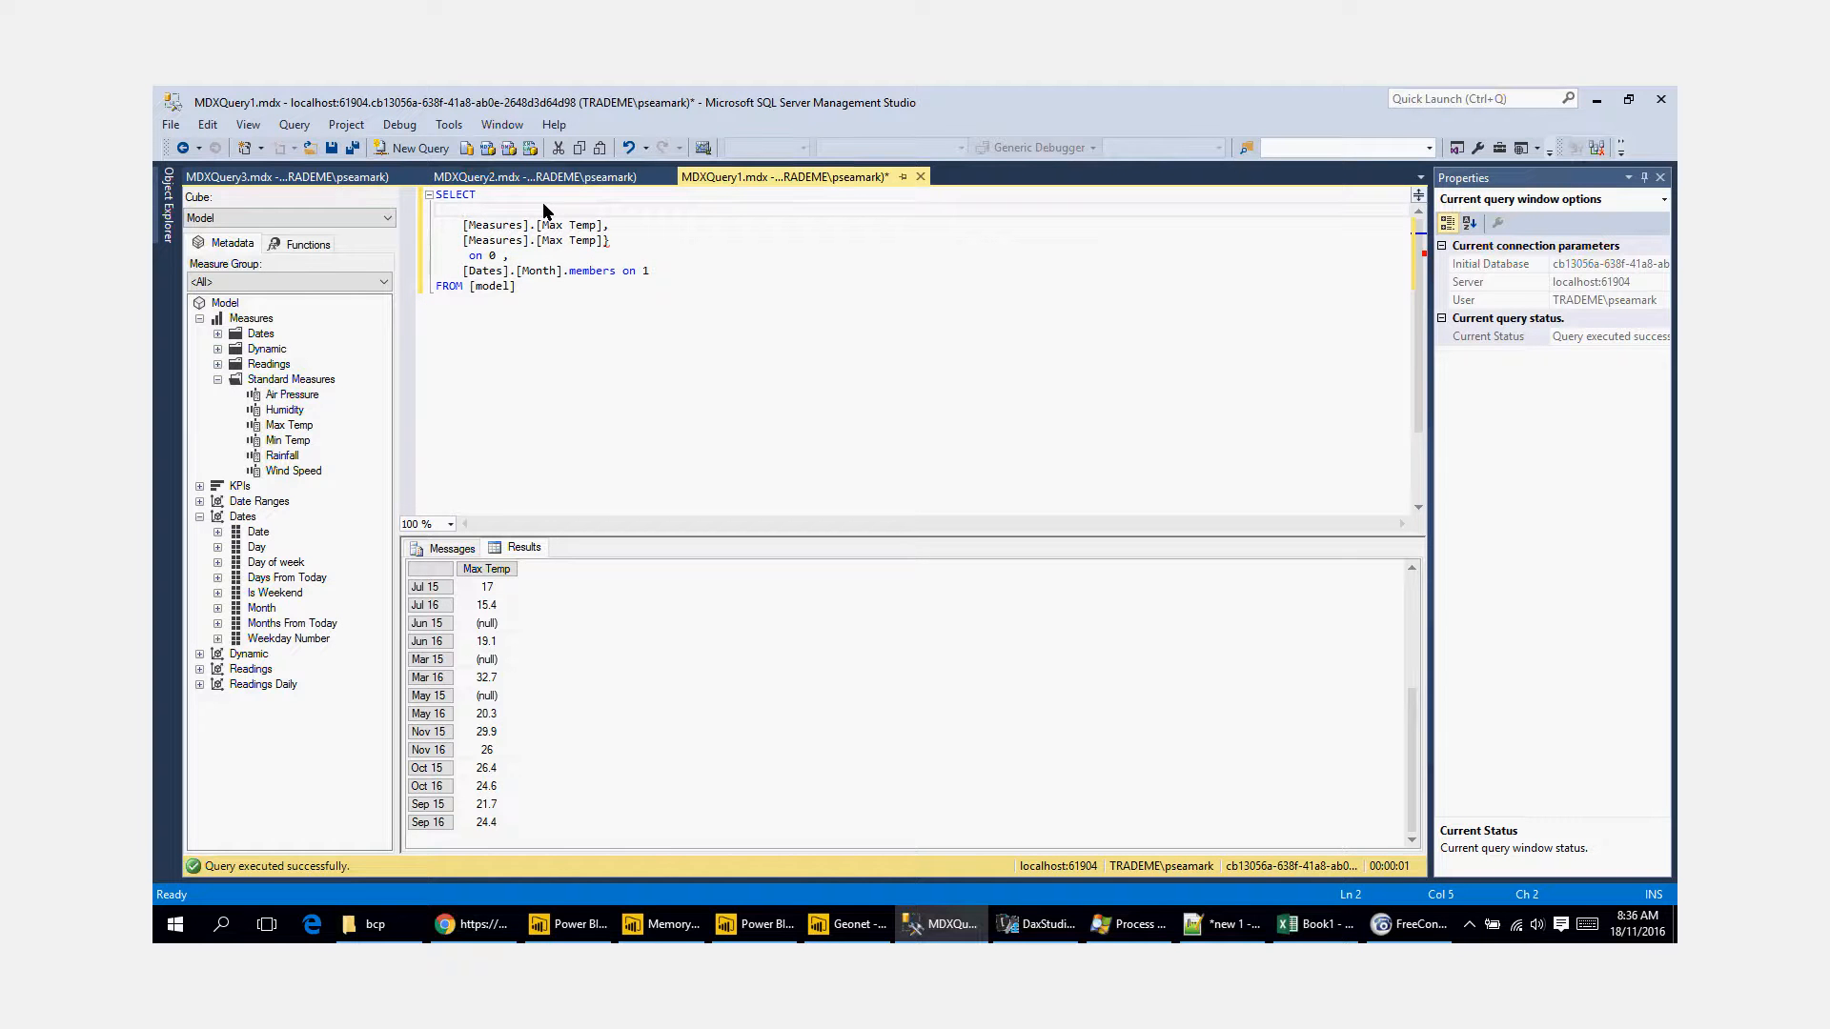
{"action": "type", "text": "{"}
{"action": "key", "text": "F5"}
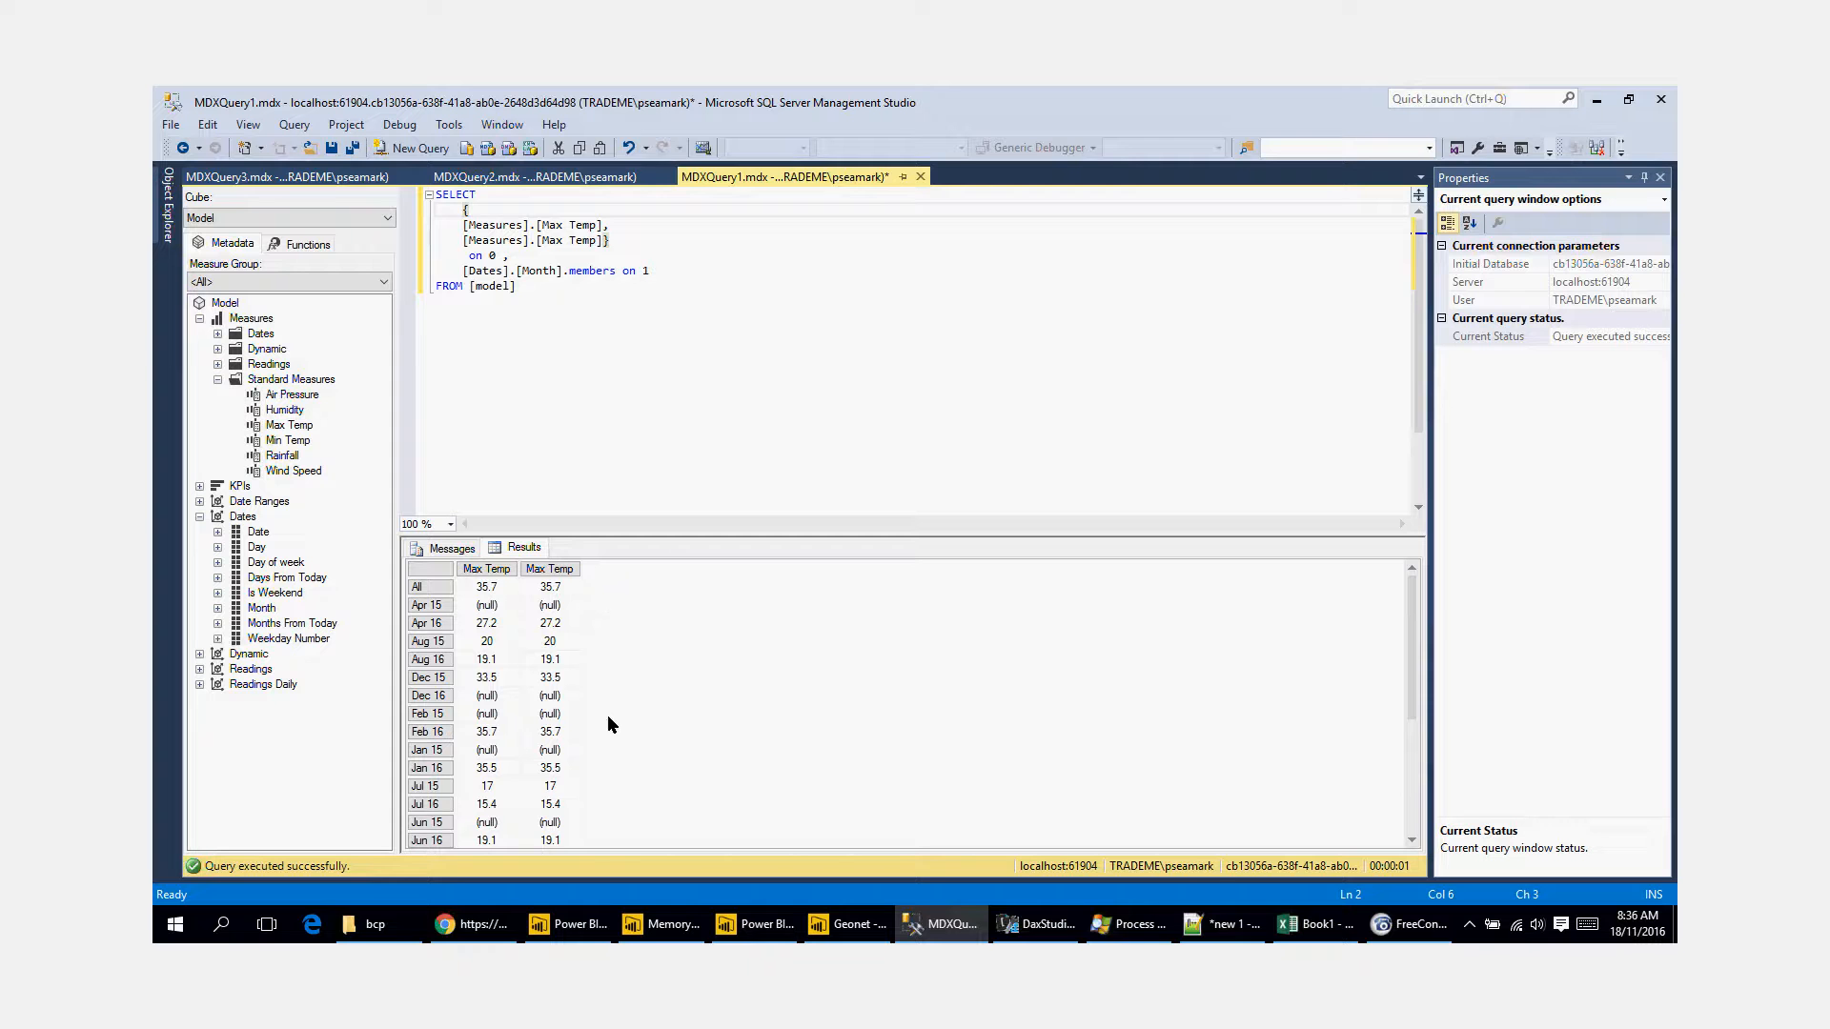
Step: Launch SQL Server Profiler and connect it to the Analysis Services server localhost:61904
{"action": "left_click", "coordinate": [449, 125]}
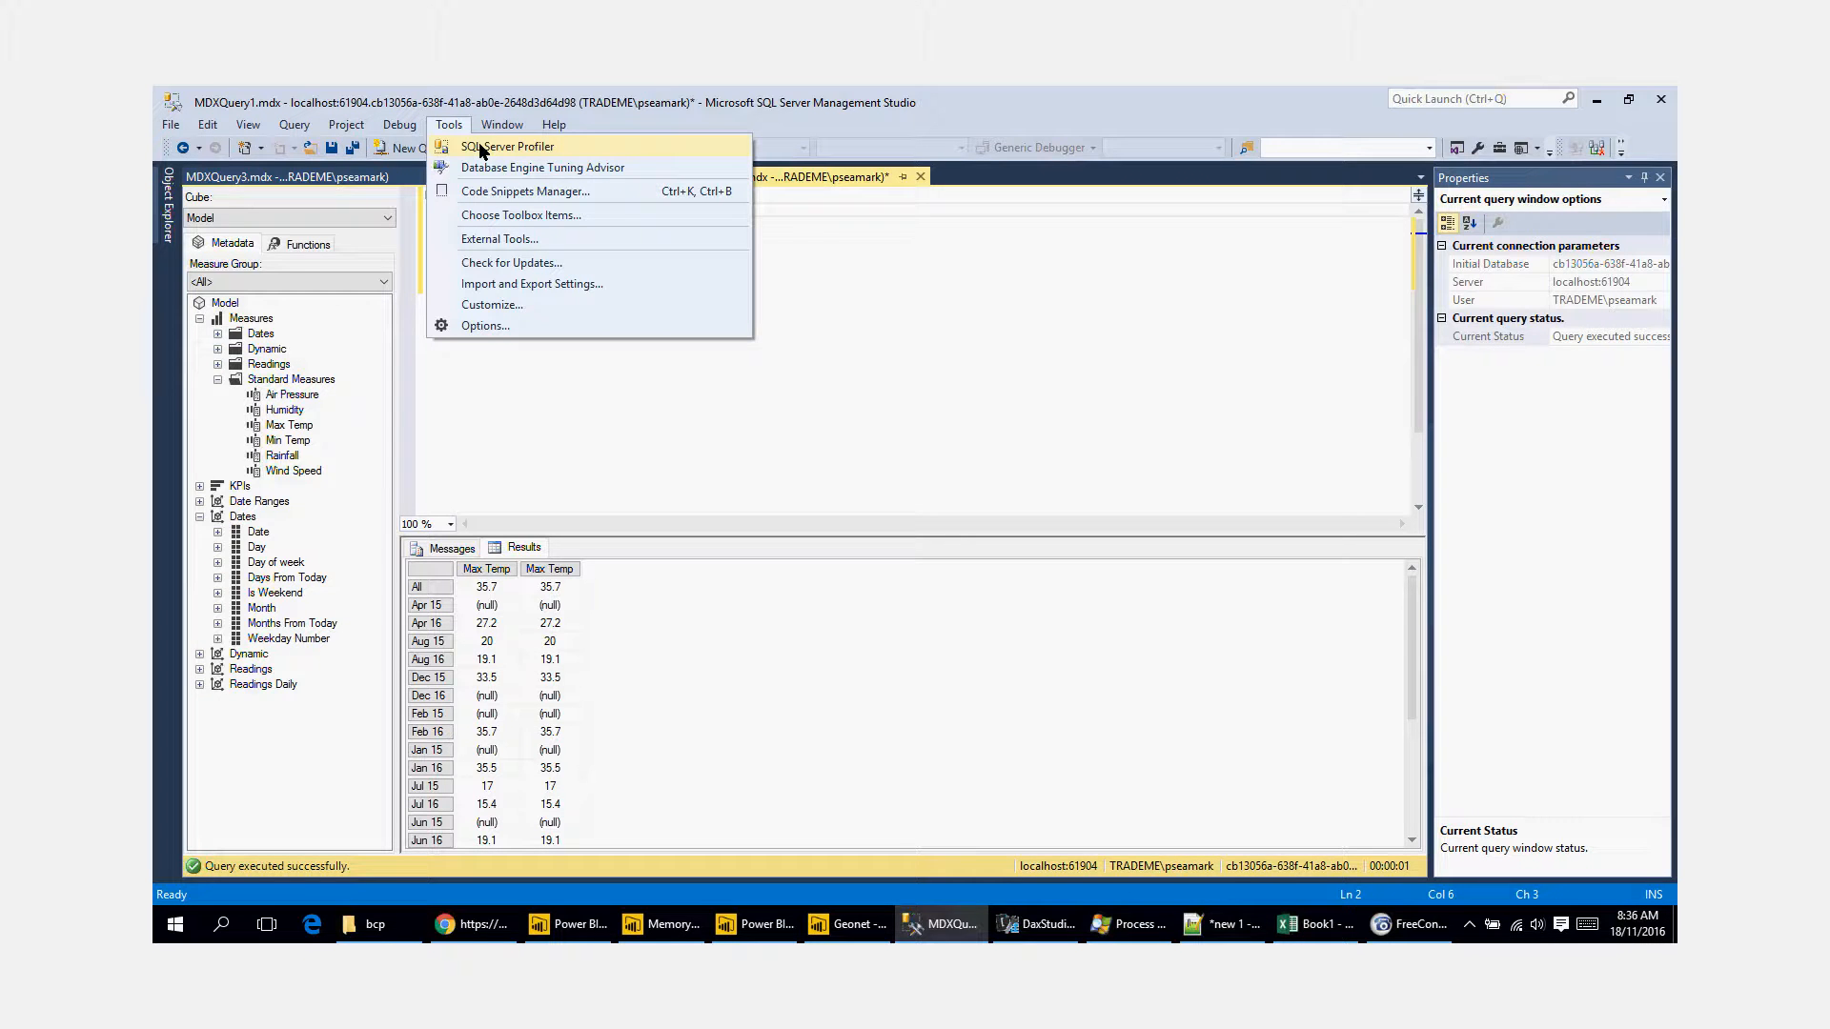
{"action": "left_click", "coordinate": [481, 146]}
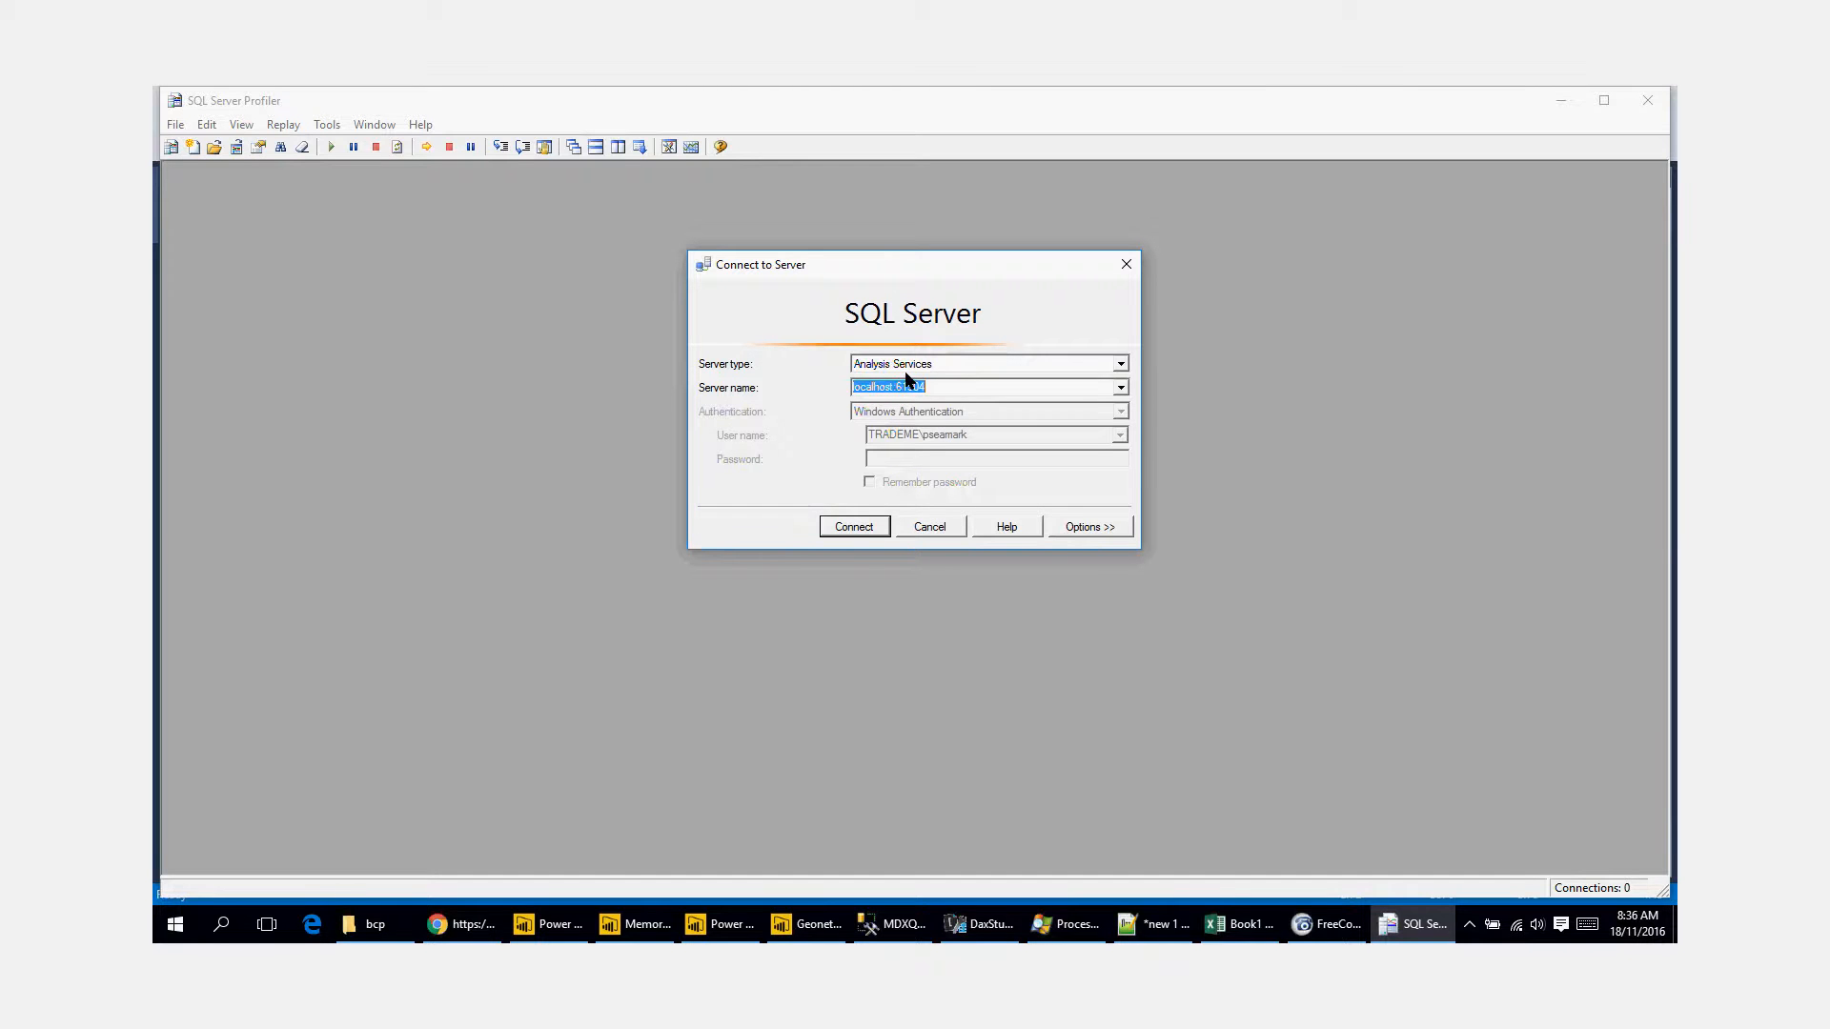
{"action": "left_click", "coordinate": [870, 530]}
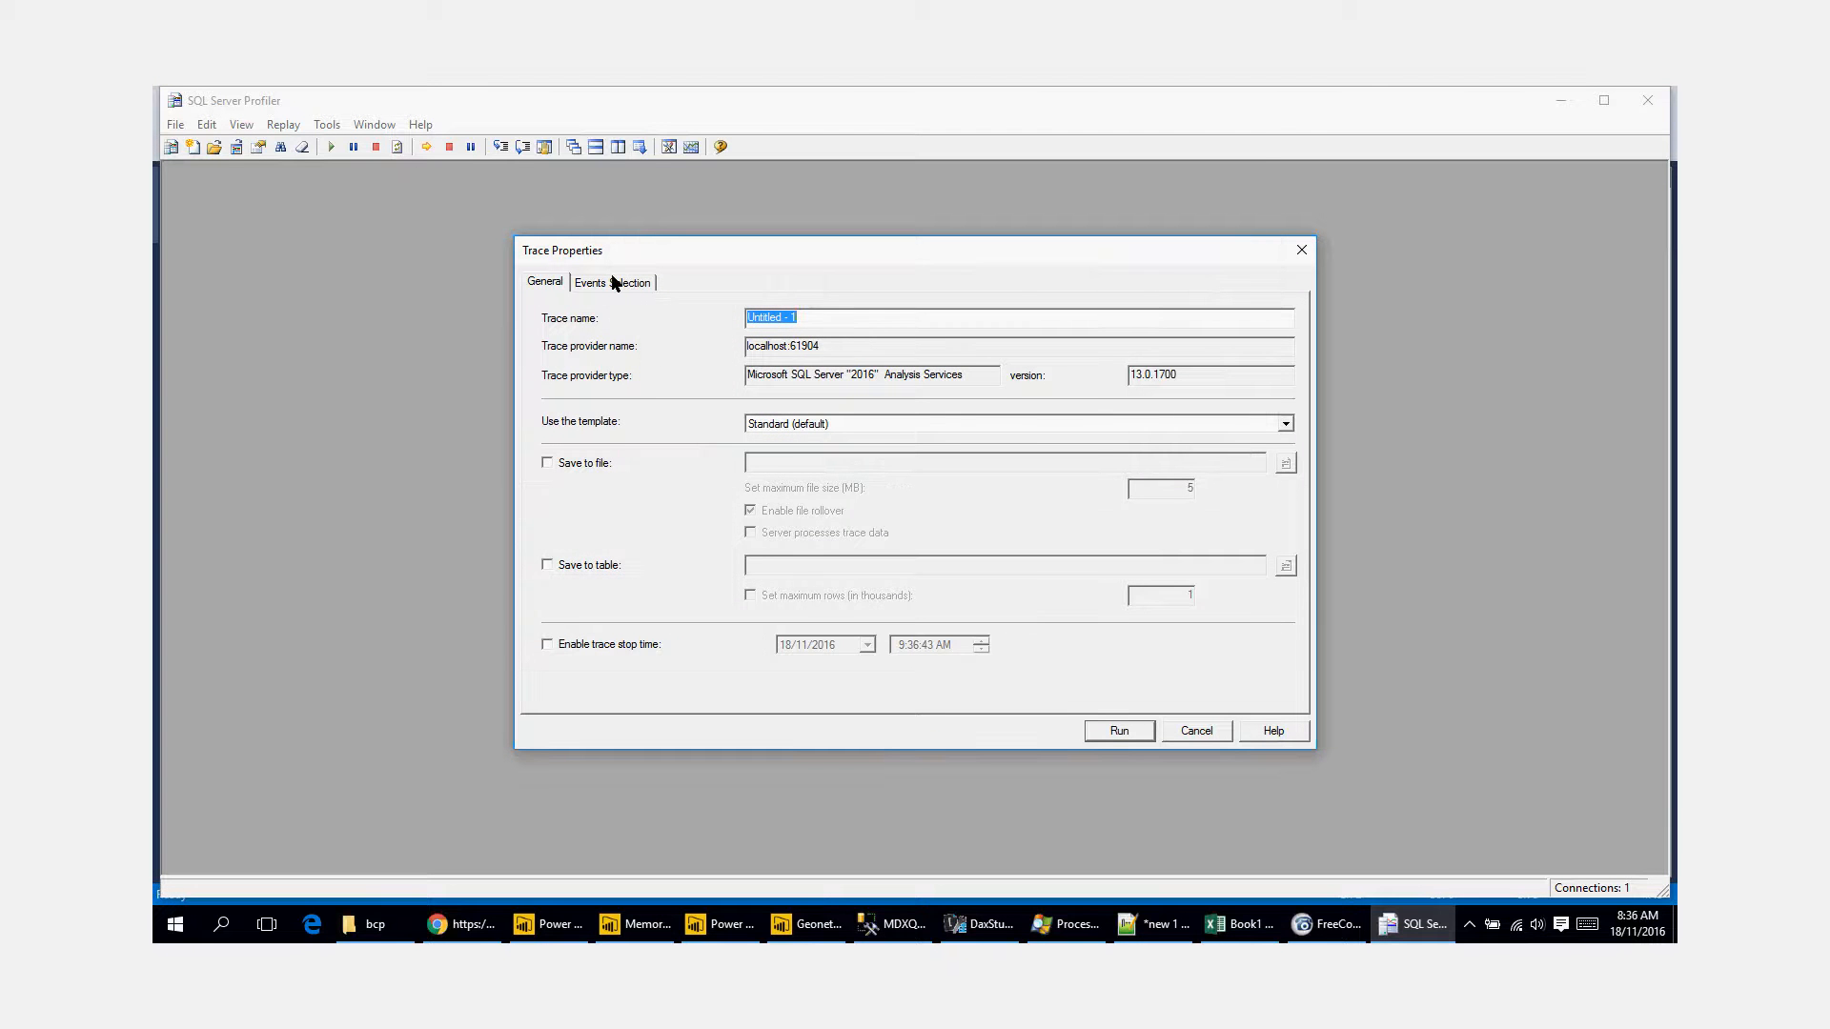
Step: Configure the trace to show all events and all columns, and run it
{"action": "left_click", "coordinate": [615, 282]}
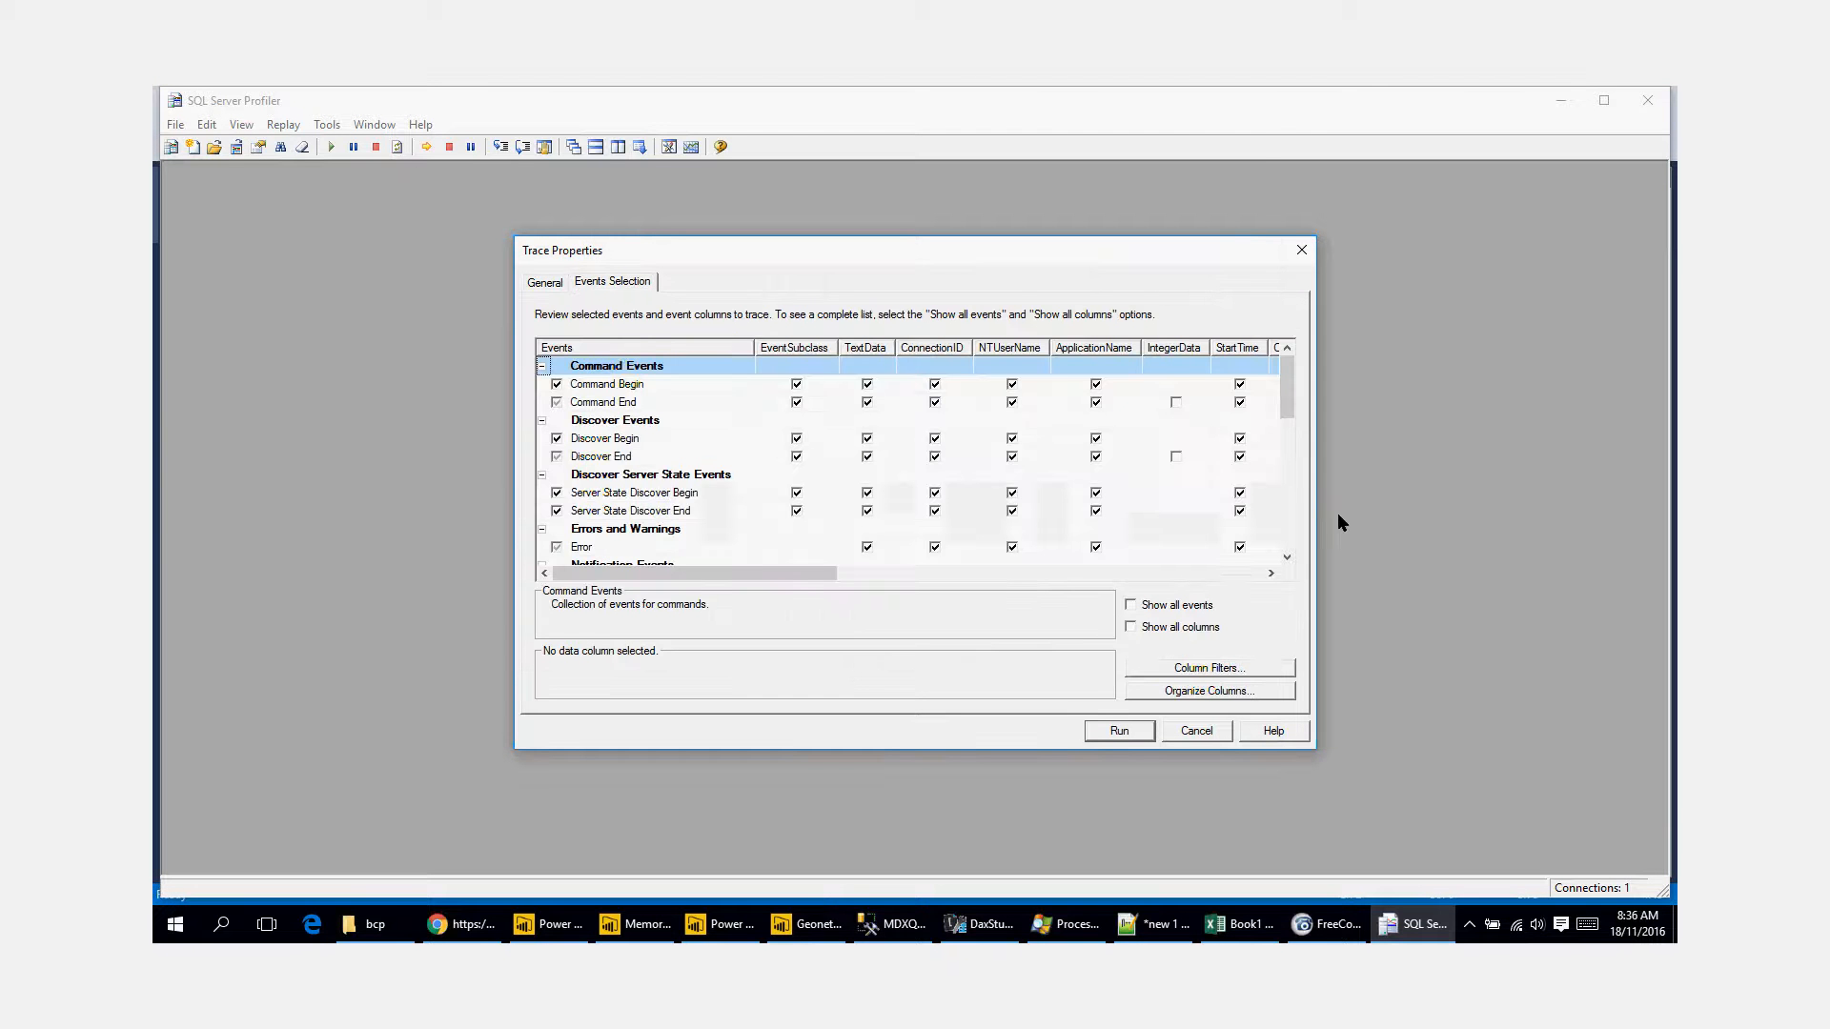
{"action": "left_click", "coordinate": [1131, 605]}
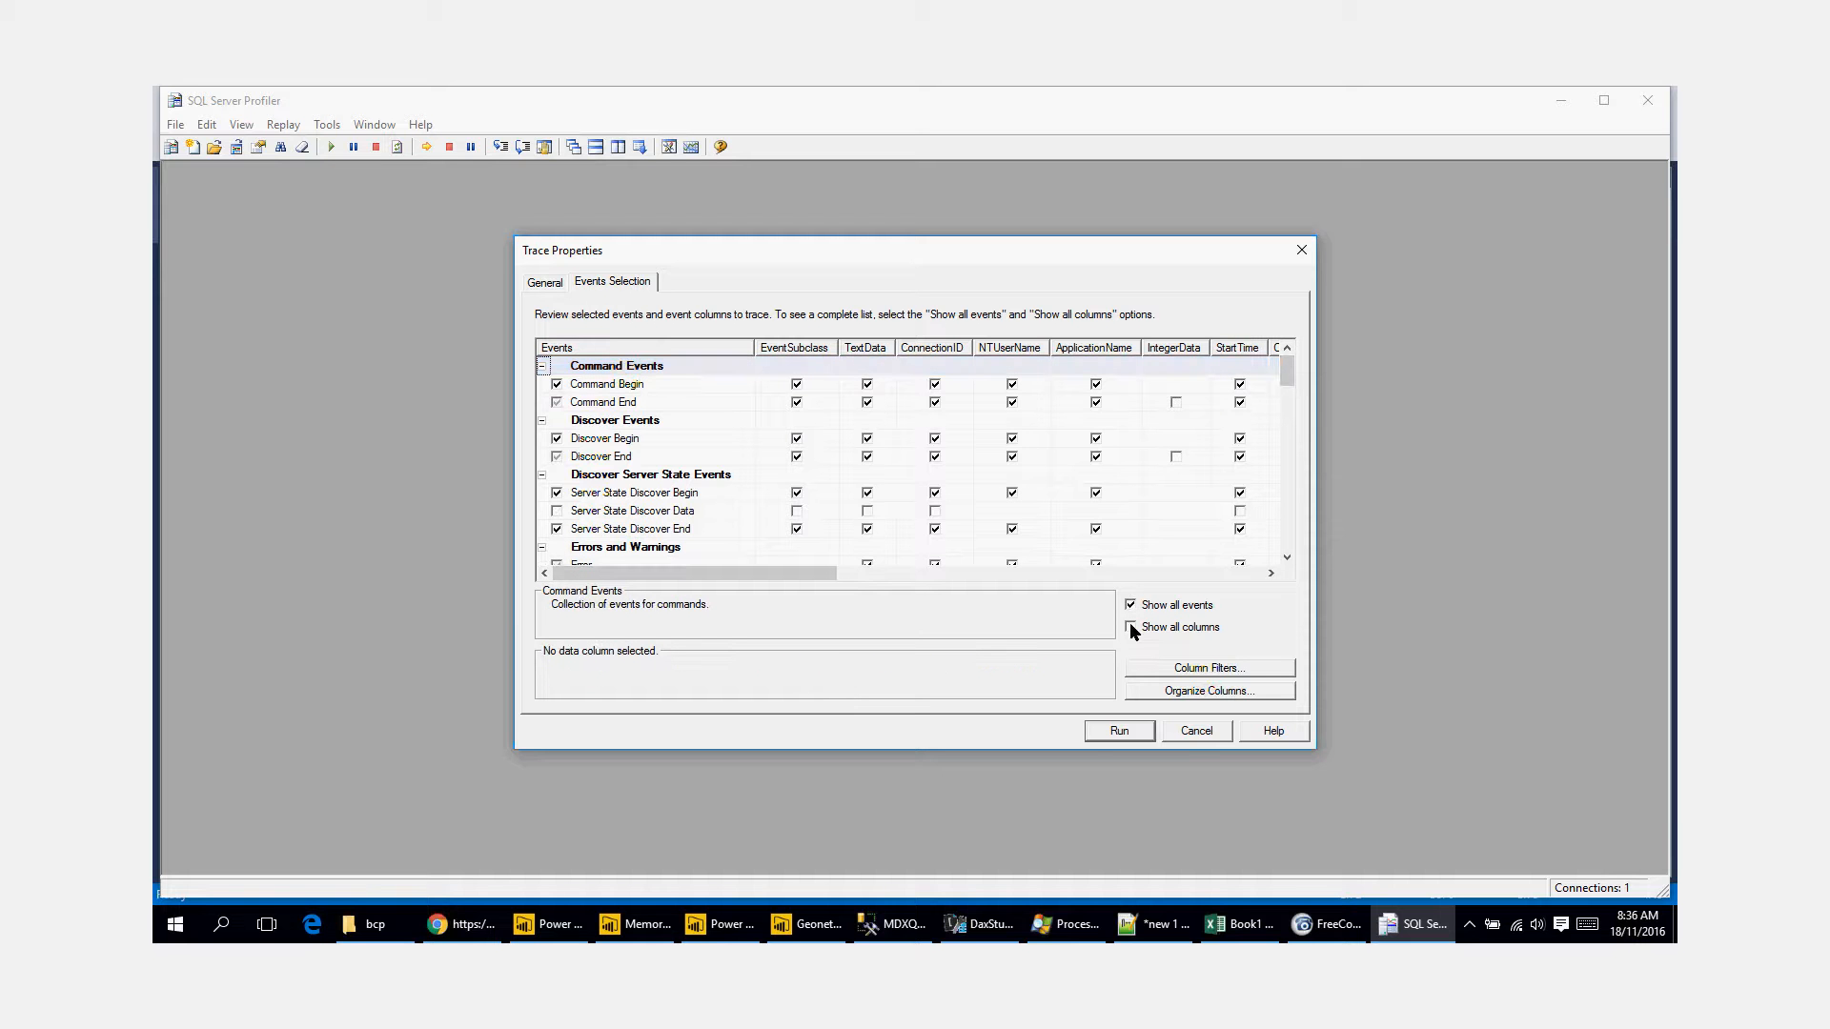
{"action": "left_click", "coordinate": [1131, 627]}
{"action": "mouse_move", "coordinate": [1295, 368]}
{"action": "left_mouse_down"}
{"action": "mouse_move", "coordinate": [1302, 546]}
{"action": "mouse_move", "coordinate": [1302, 360]}
{"action": "left_mouse_up"}
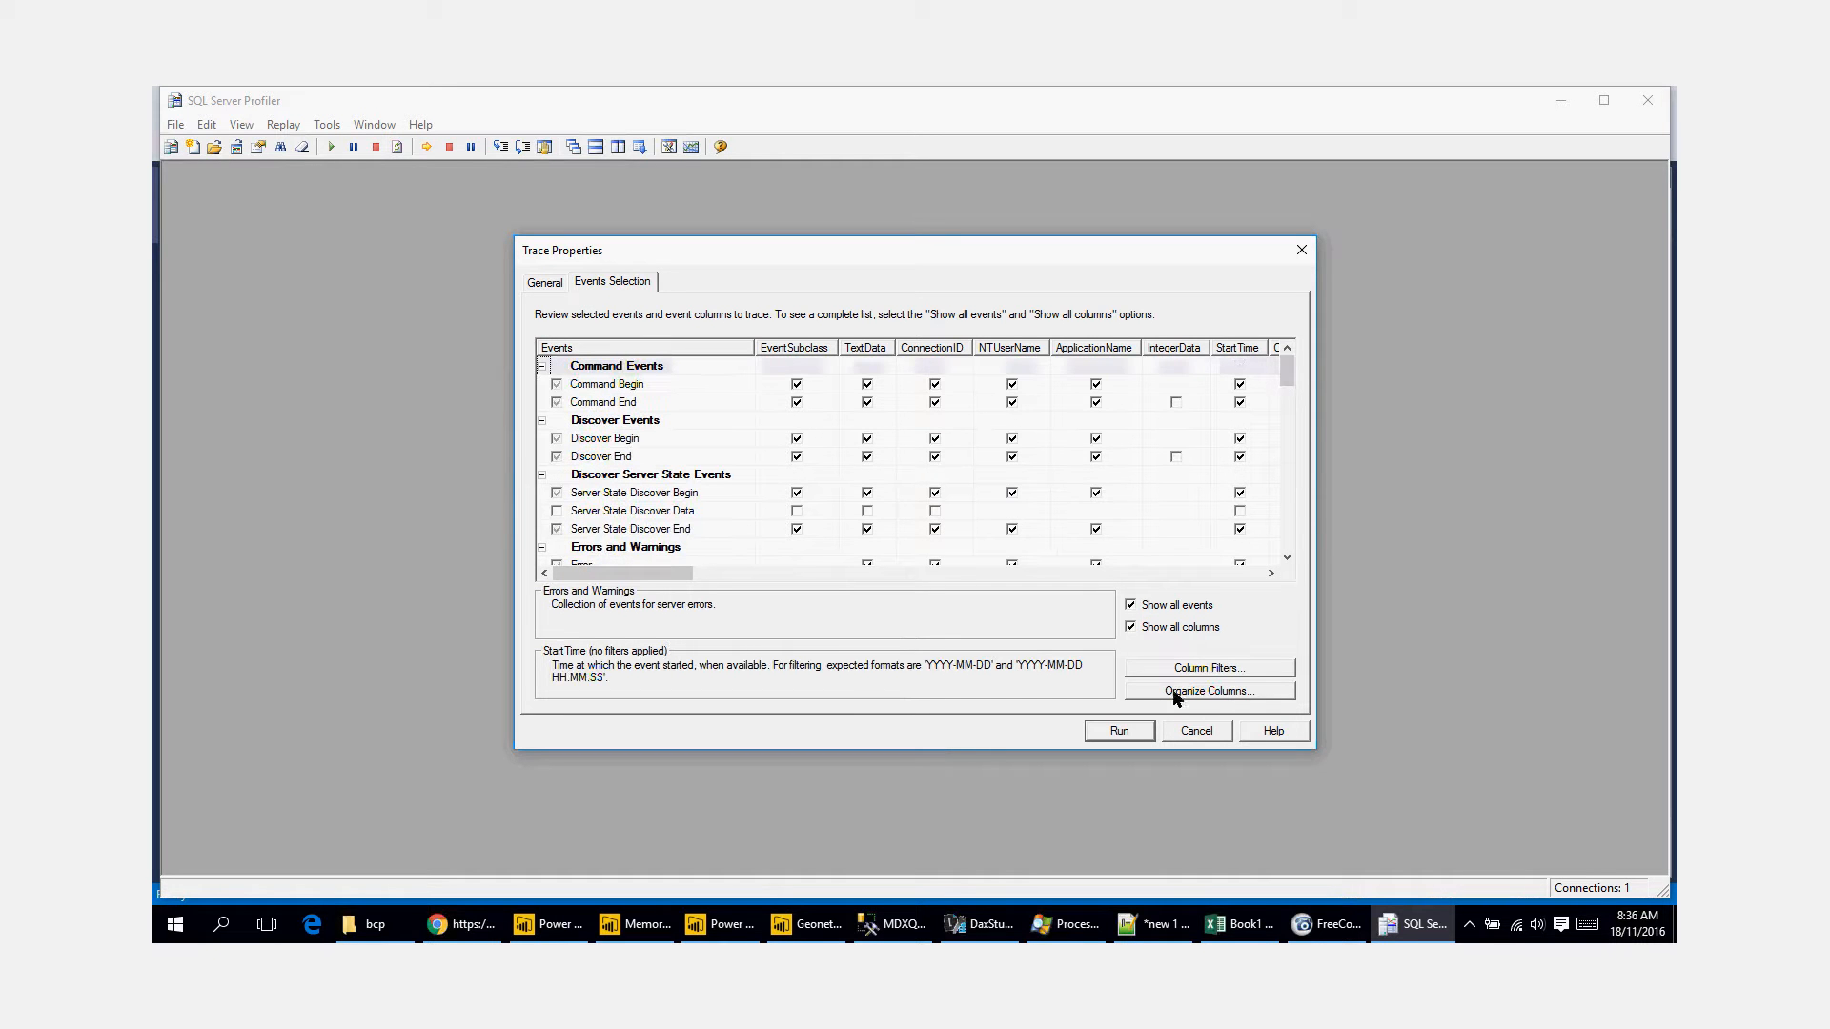
{"action": "left_click", "coordinate": [1126, 731]}
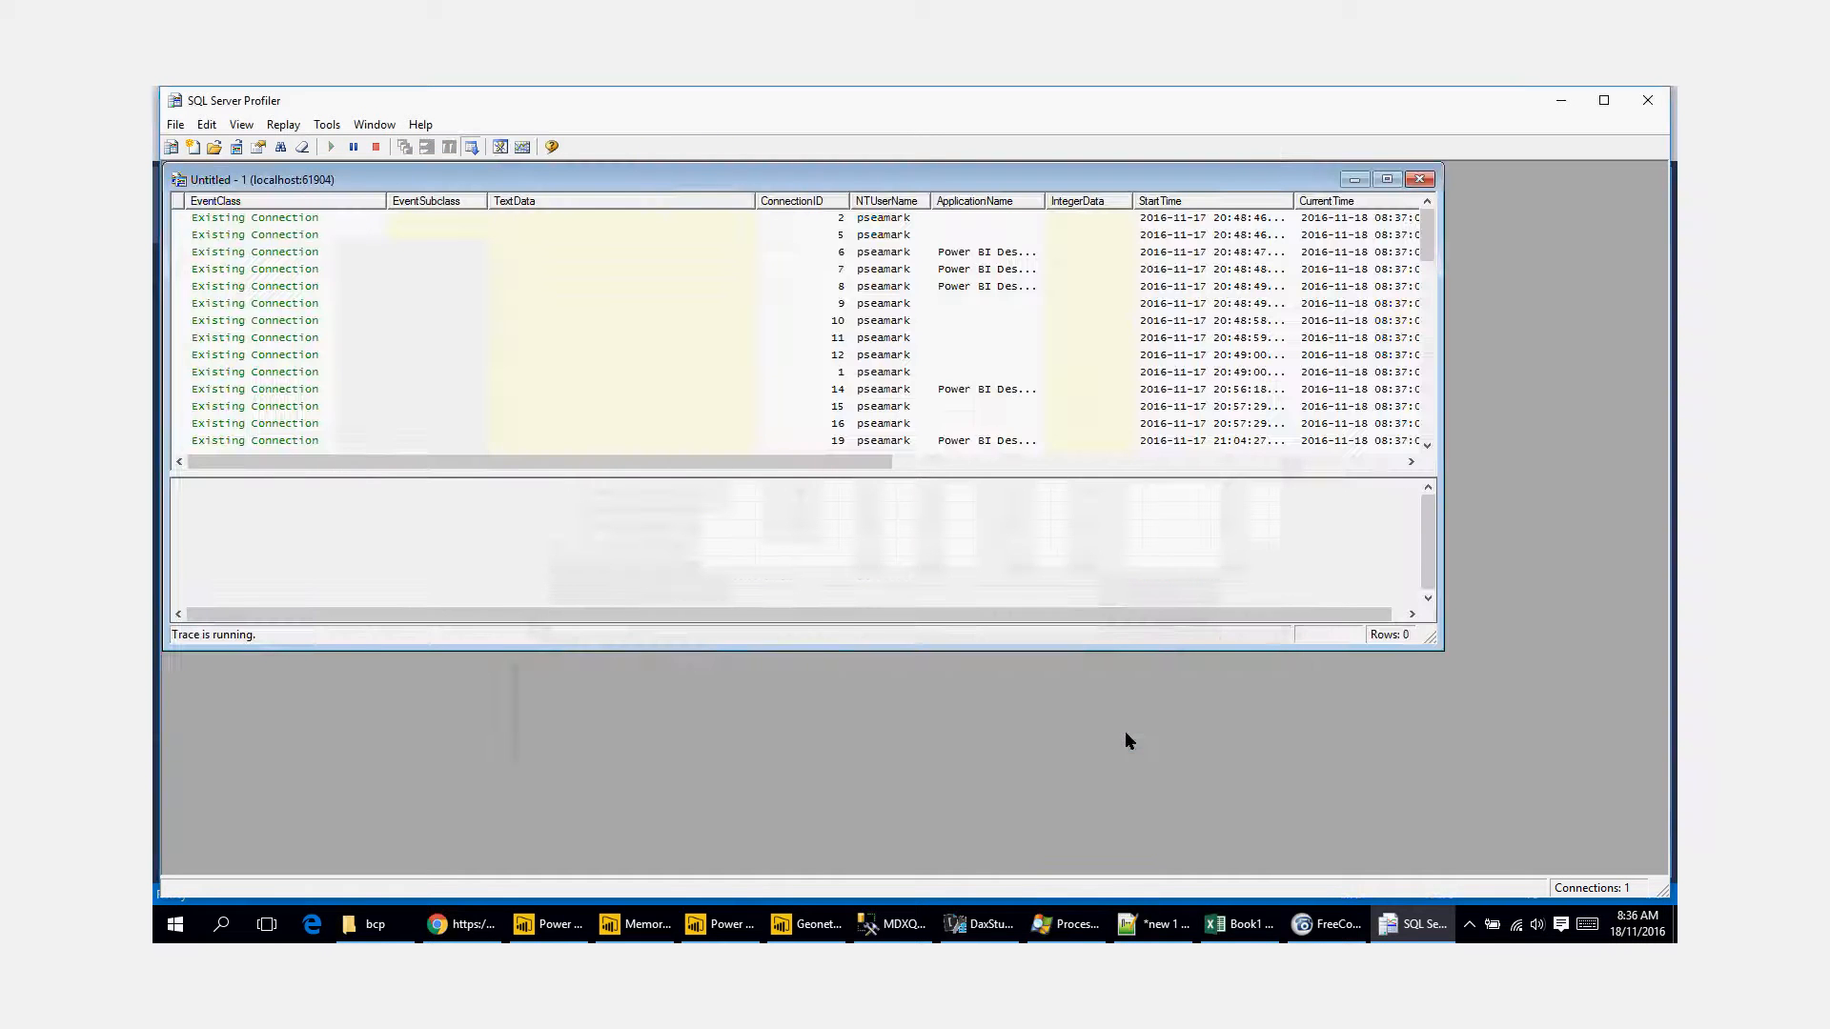
Step: Maximize the trace window and clear all the captured rows
{"action": "left_click", "coordinate": [1387, 180]}
{"action": "left_click", "coordinate": [885, 327]}
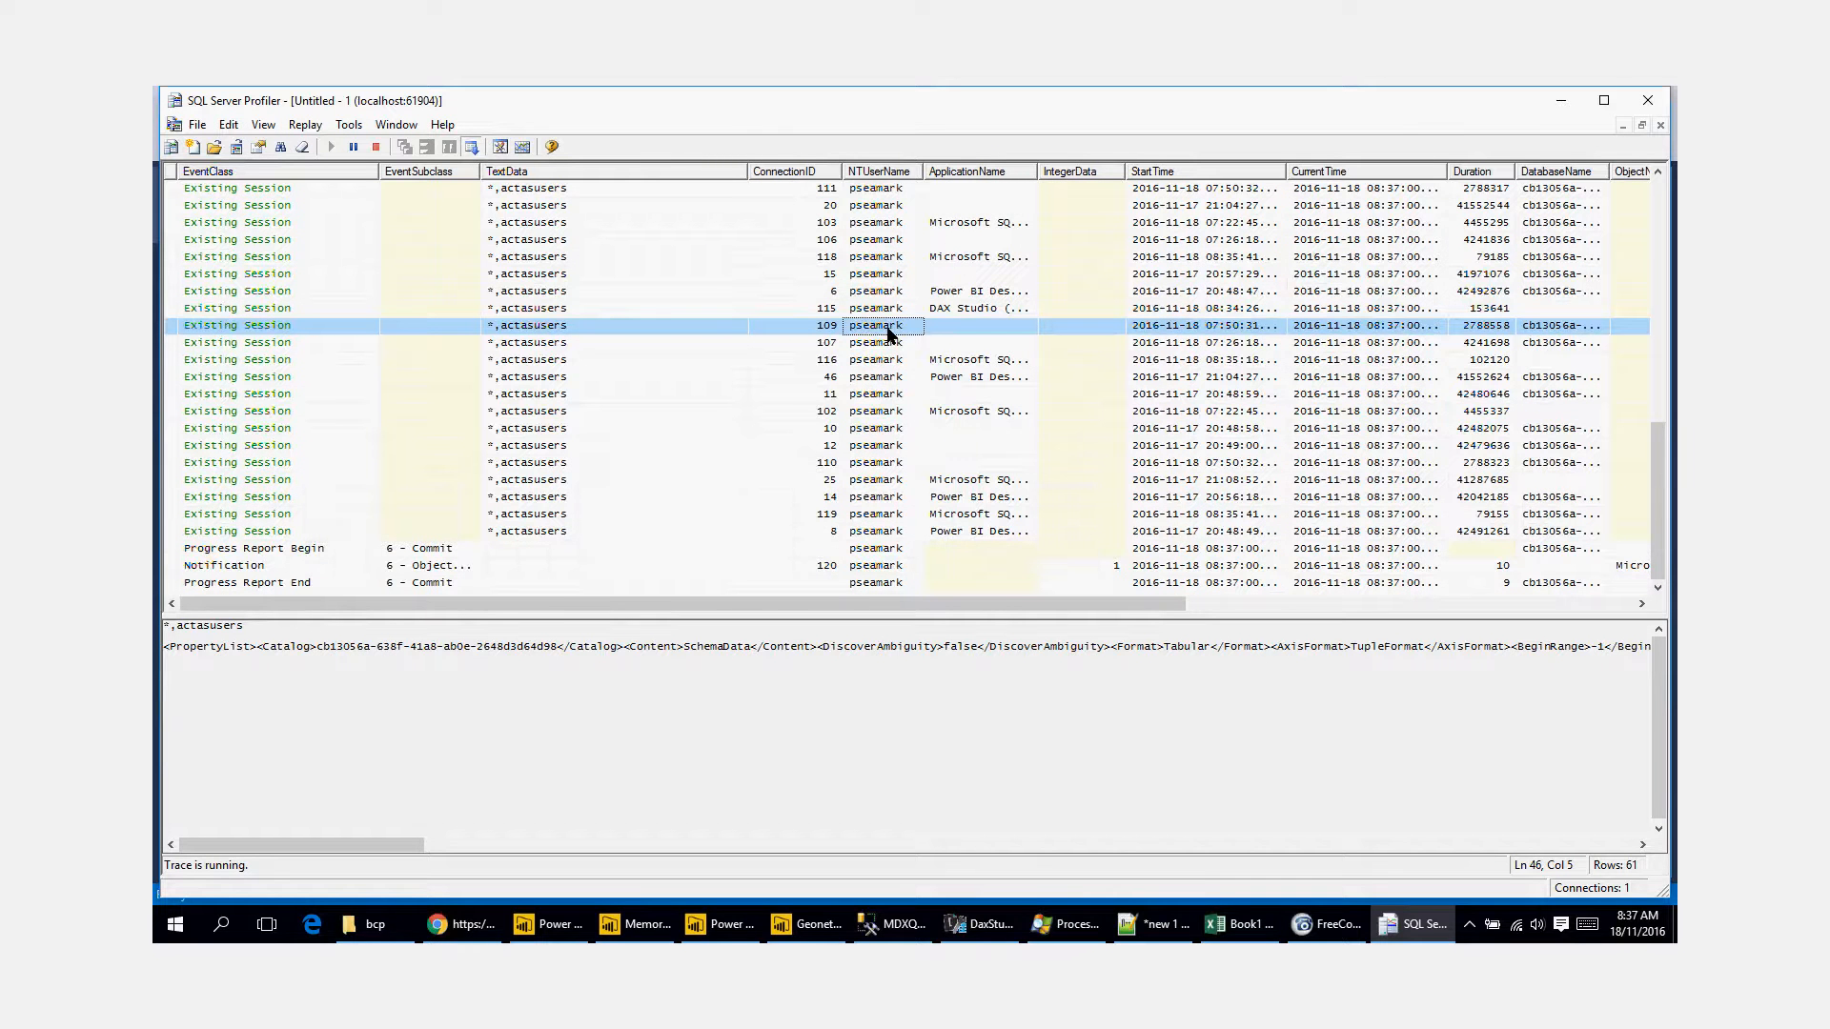
{"action": "key", "text": "ctrl+shift+Delete"}
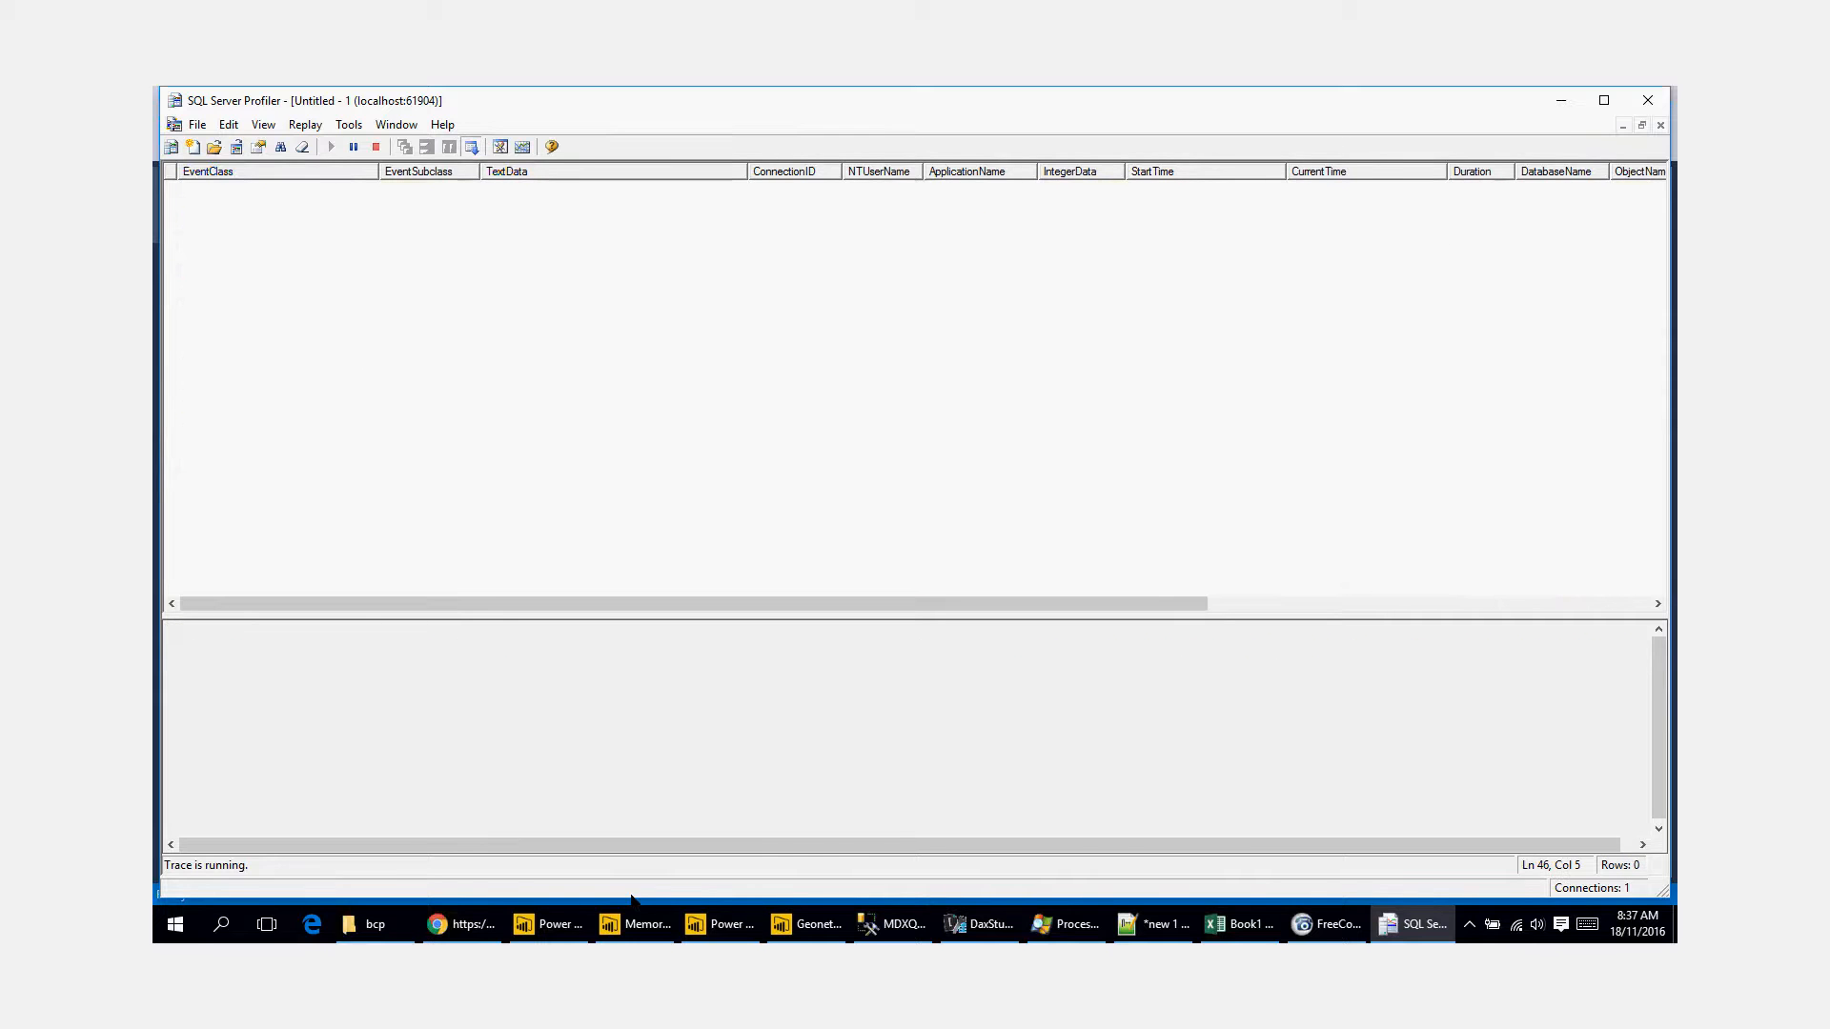
Step: Switch to the Power BI report, select the 23, 27 and 31 October and 1 November bars in turn, and set Measure Name to Humidity
{"action": "left_click", "coordinate": [562, 924]}
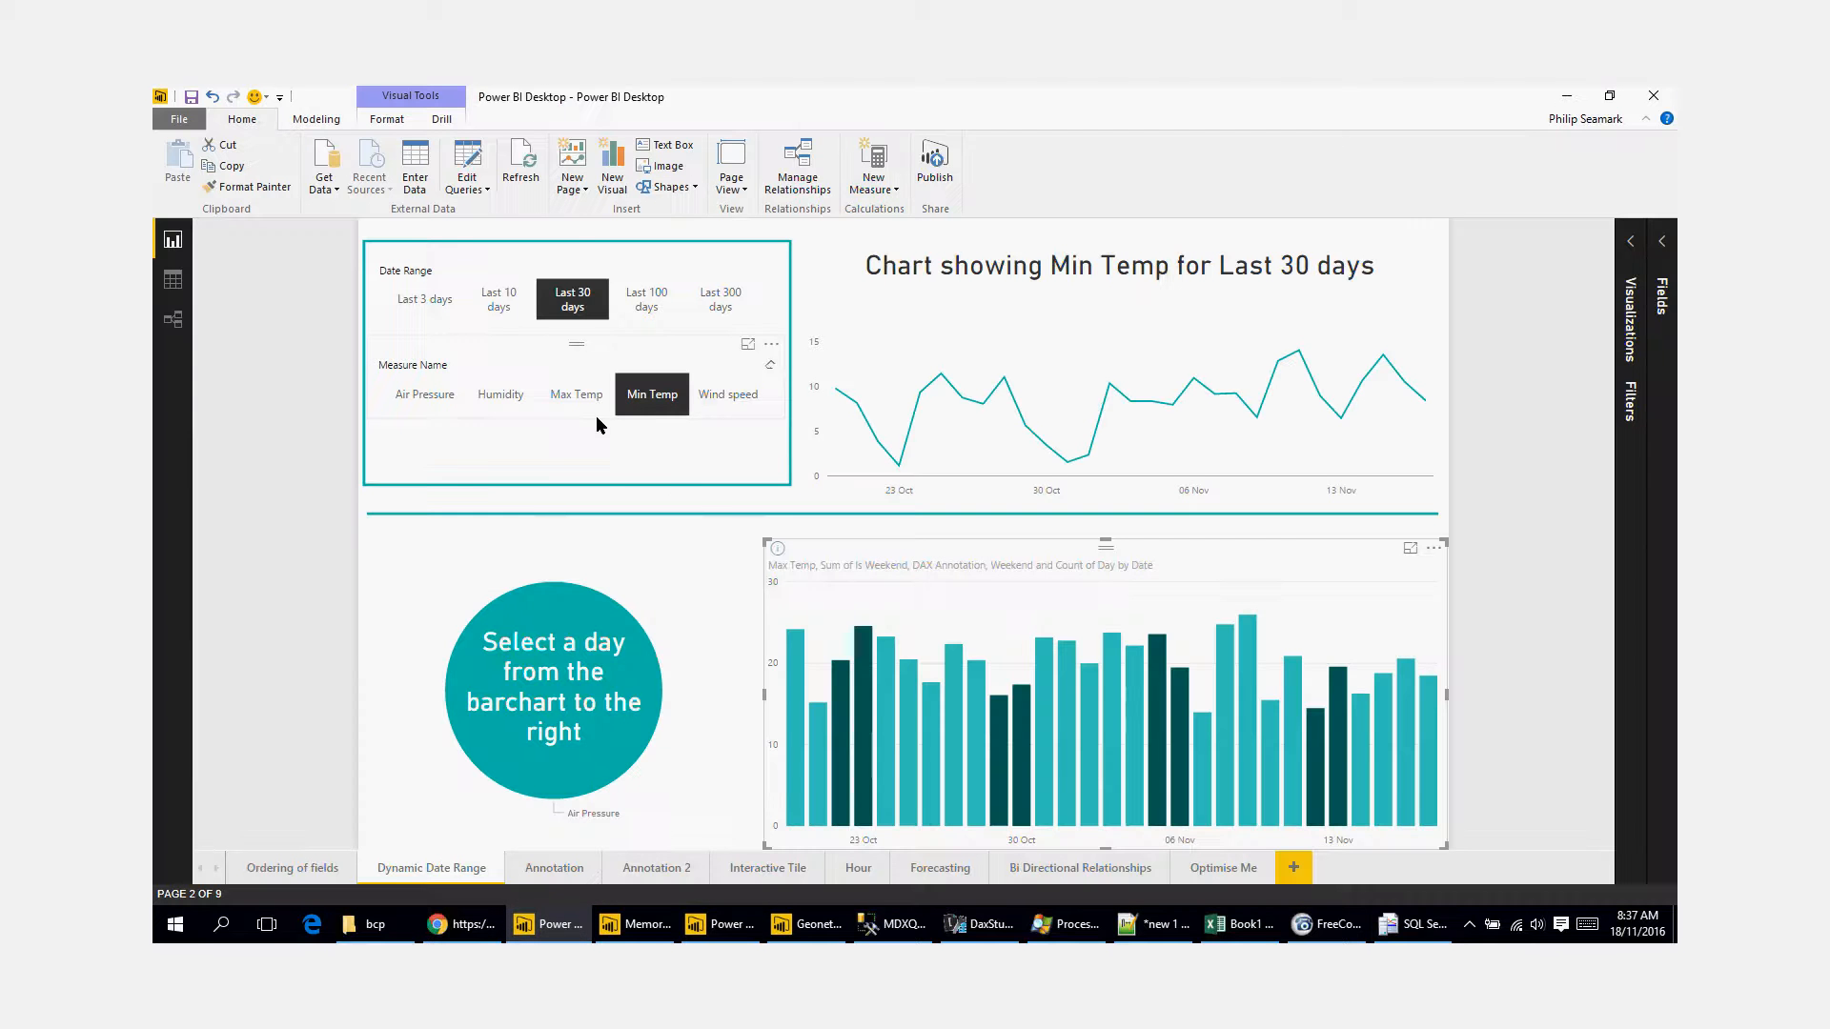
{"action": "left_click", "coordinate": [869, 715]}
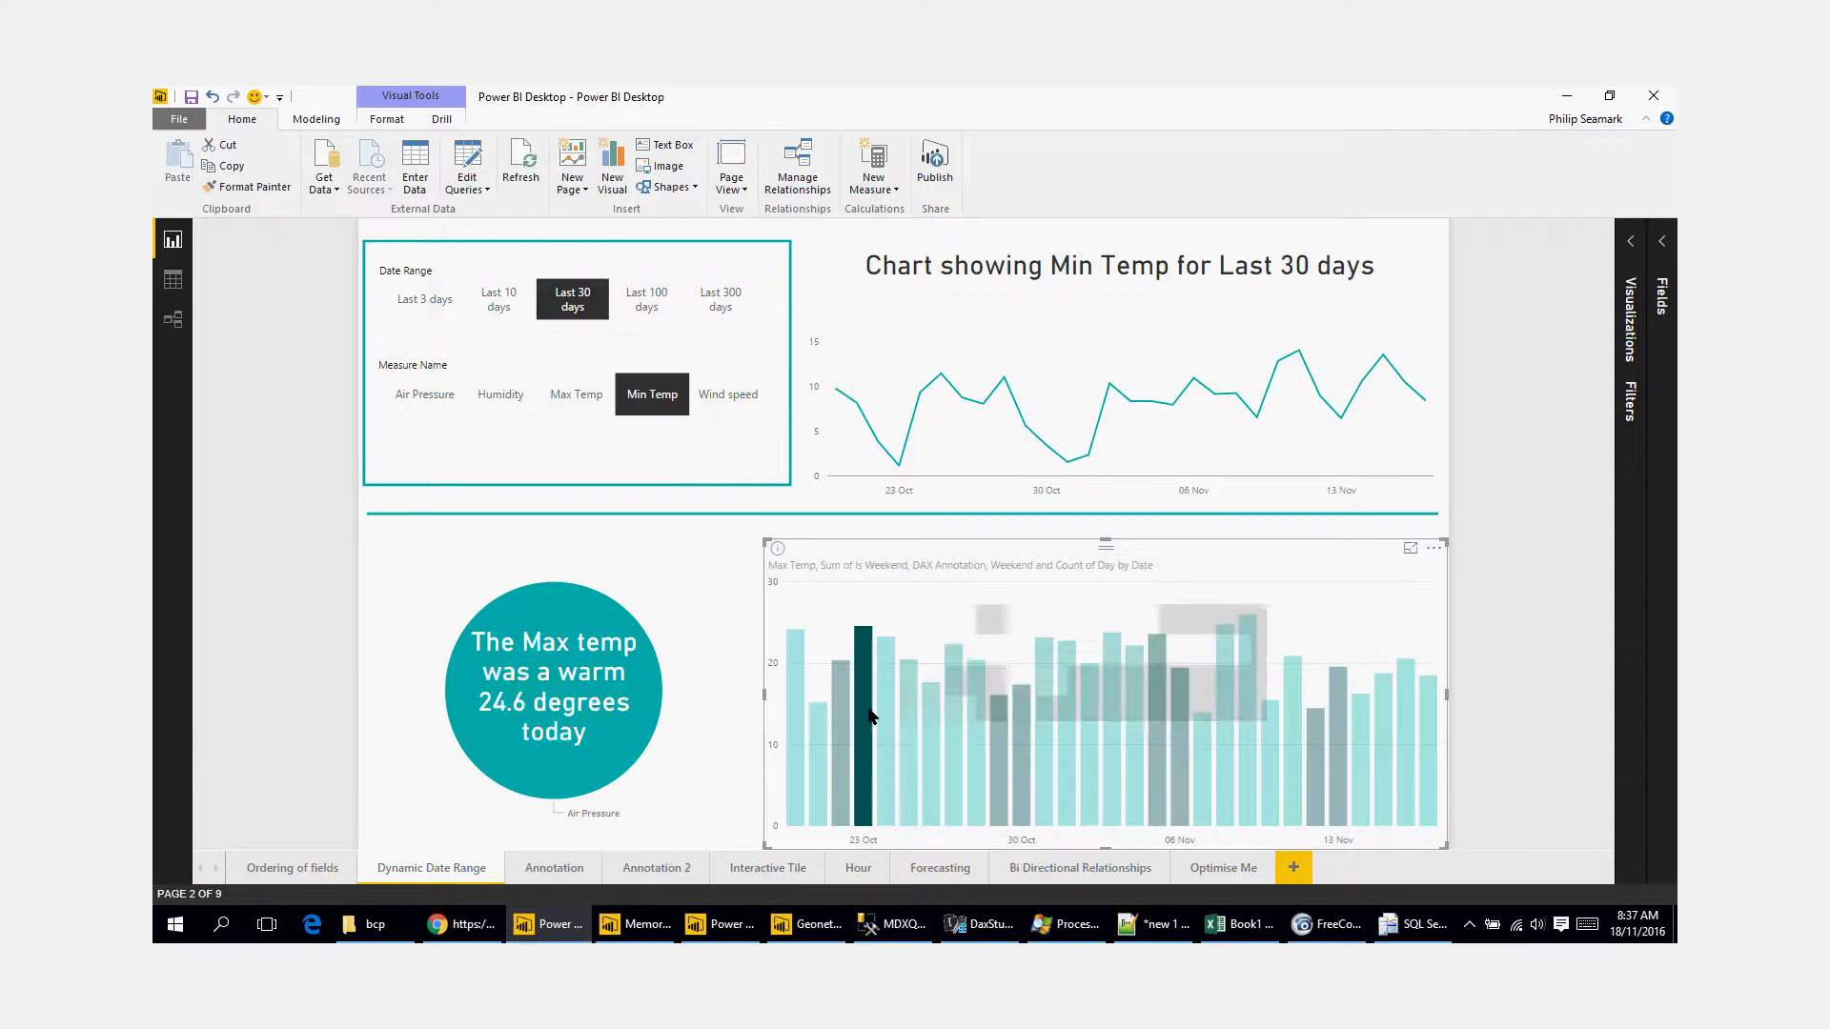
{"action": "left_click", "coordinate": [951, 736]}
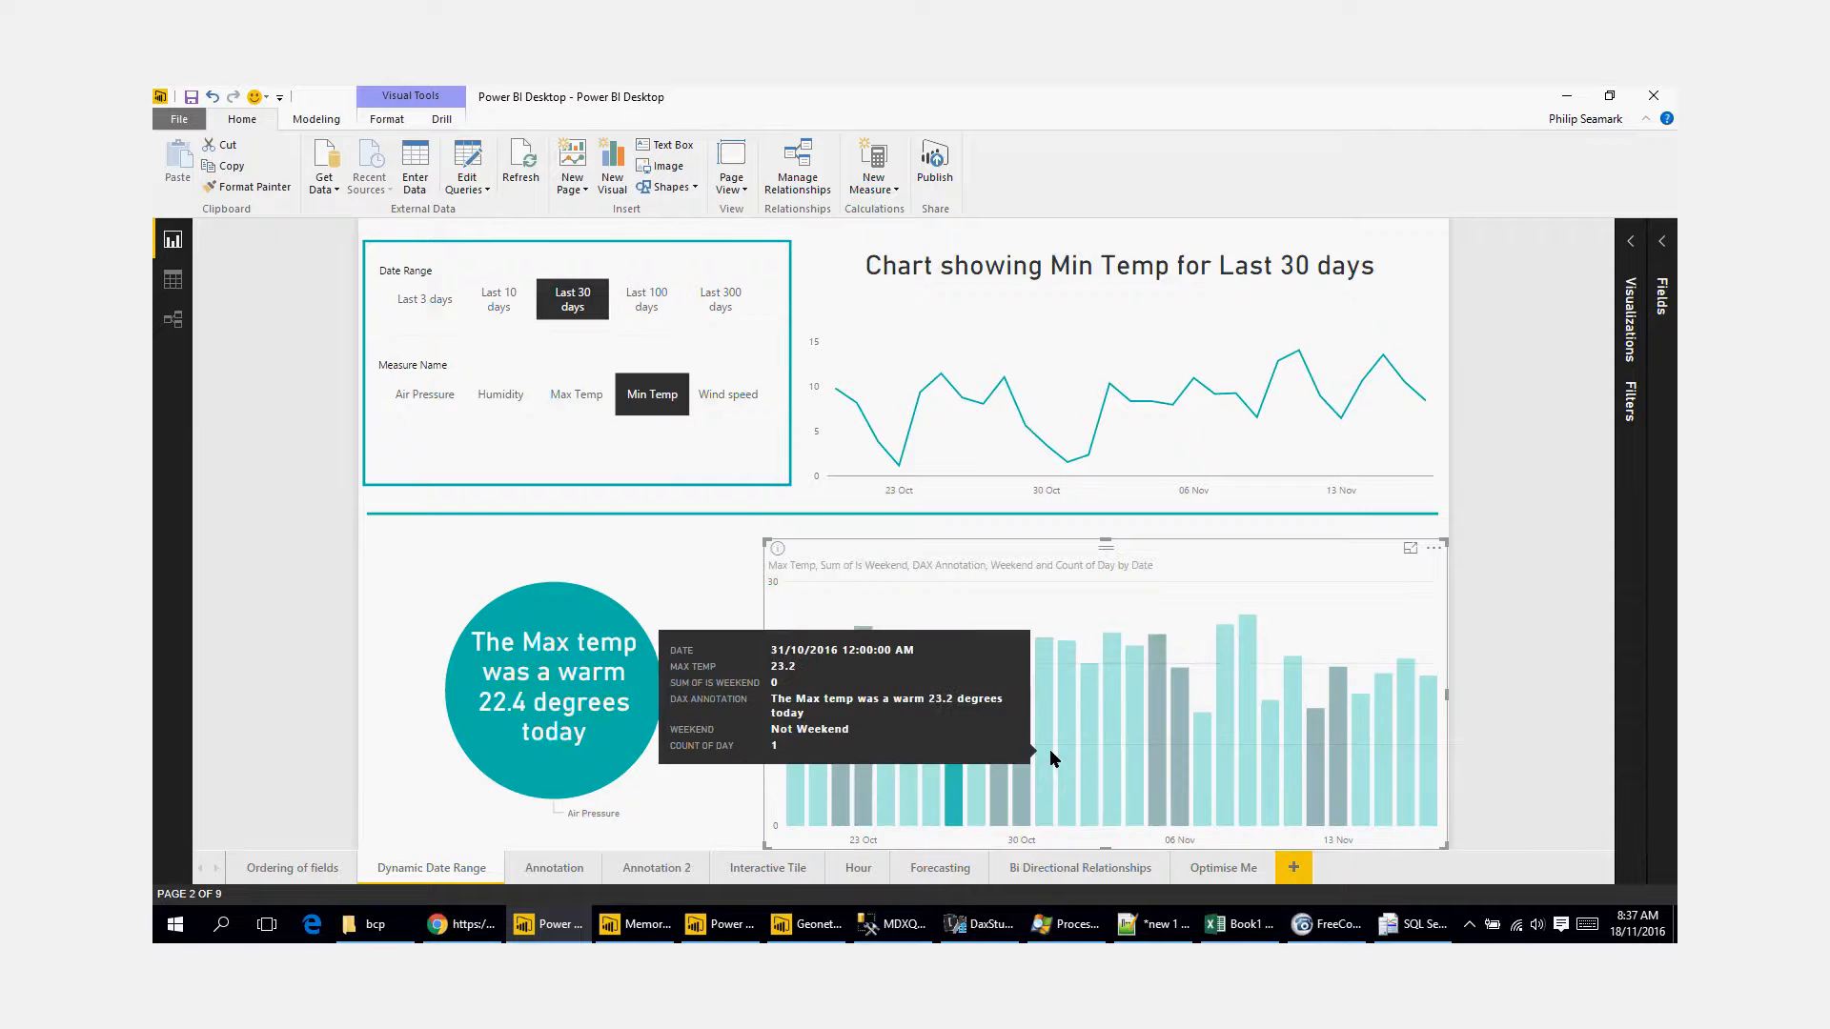
{"action": "left_click", "coordinate": [1049, 749]}
{"action": "left_click", "coordinate": [1073, 755]}
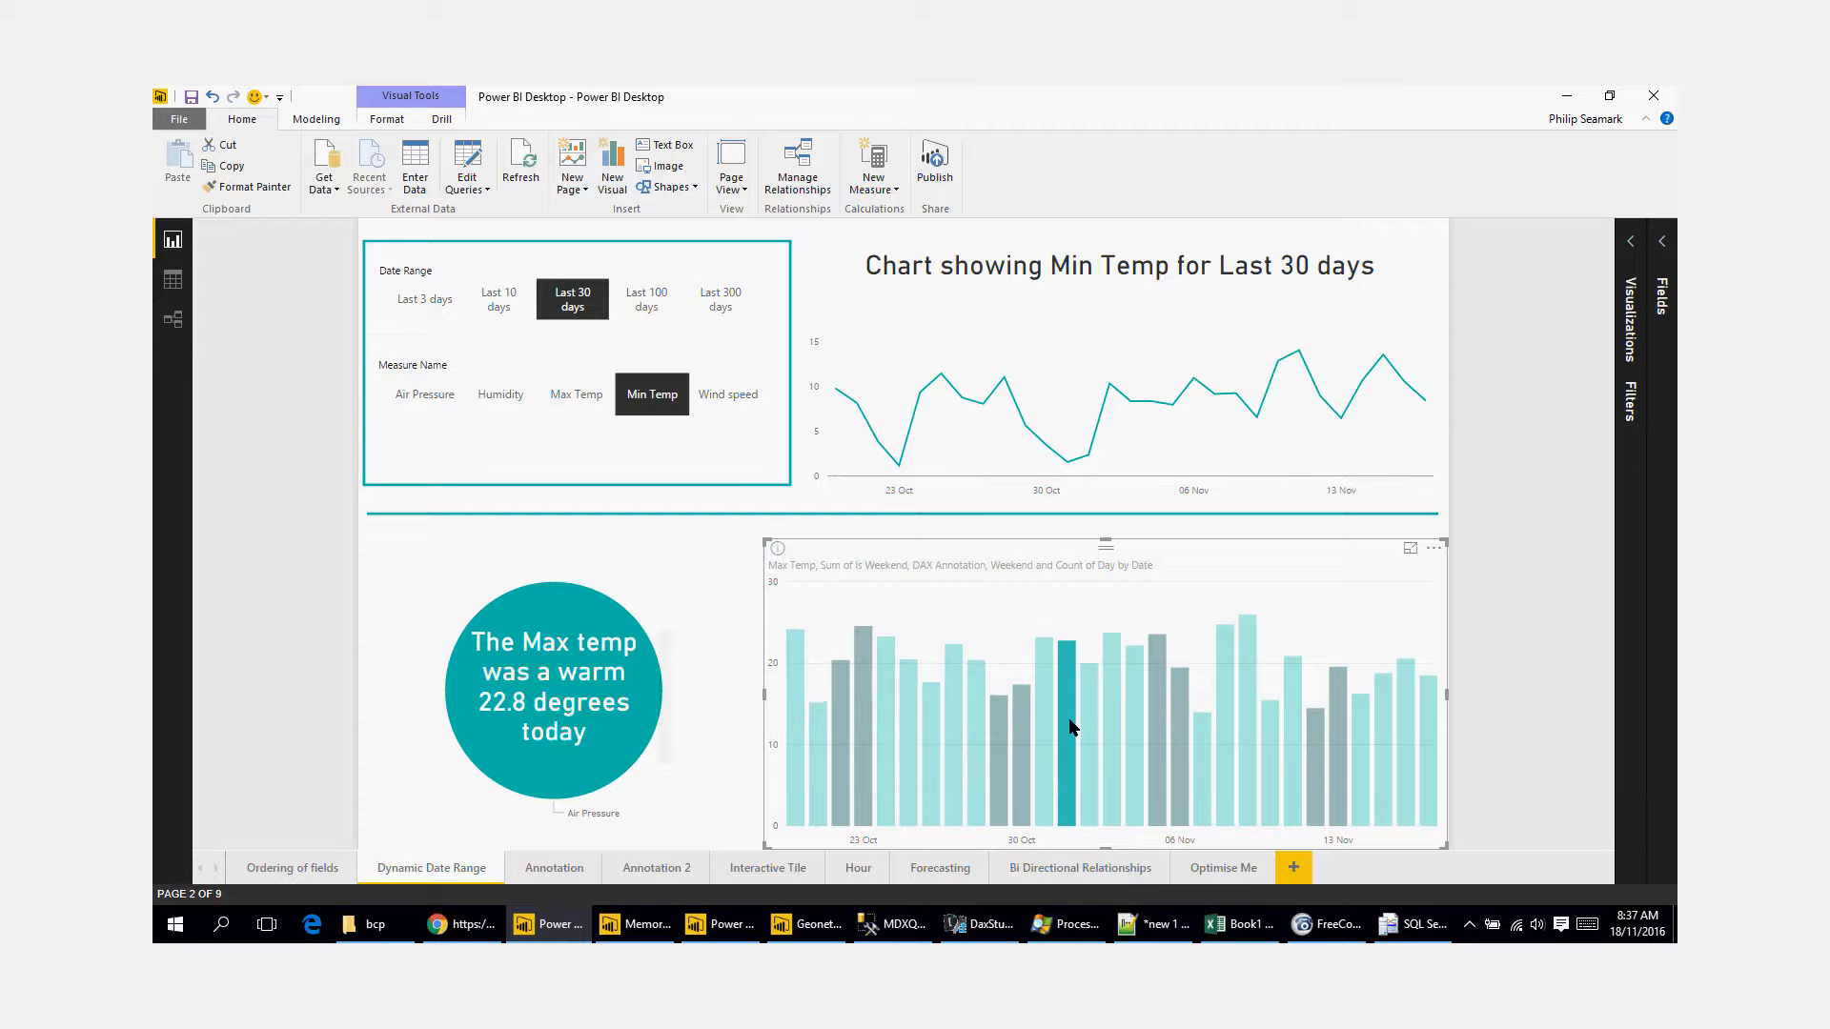
{"action": "left_click", "coordinate": [496, 397]}
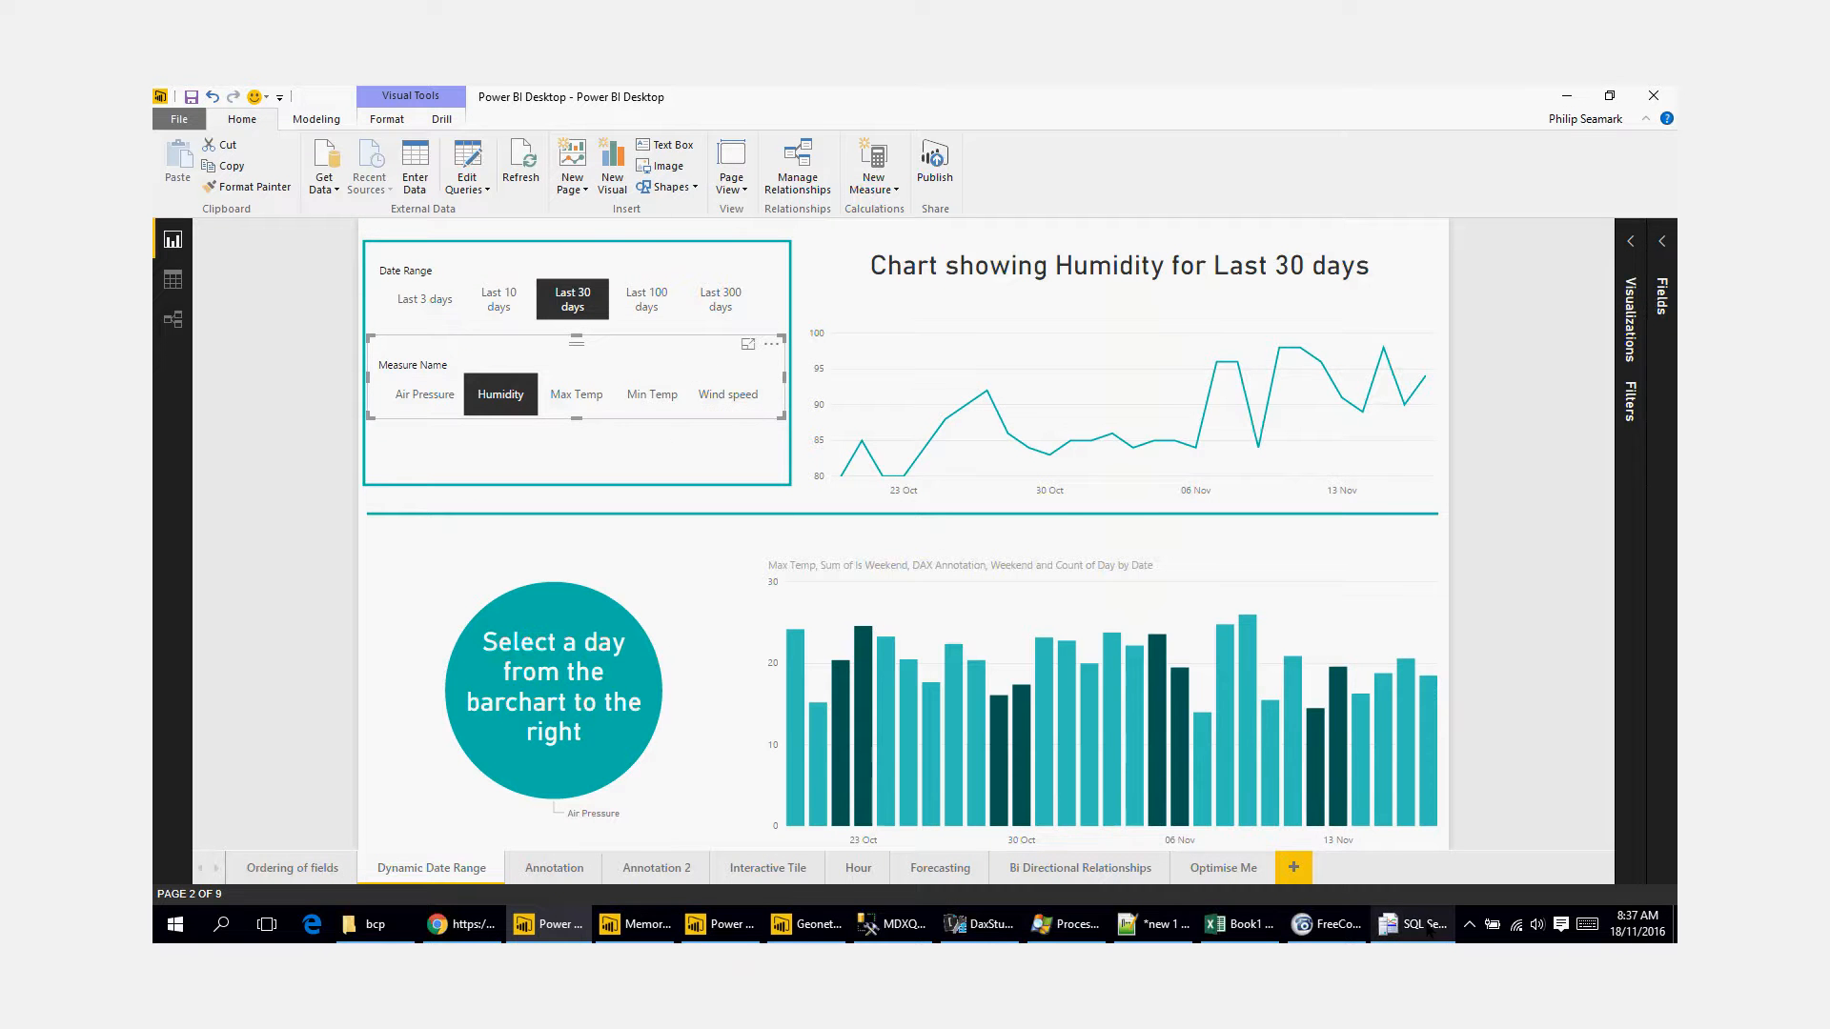
Step: Switch to SQL Server Profiler, pause the trace and highlight the full DAX text of the Query End event on connection 1
{"action": "left_click", "coordinate": [1414, 924]}
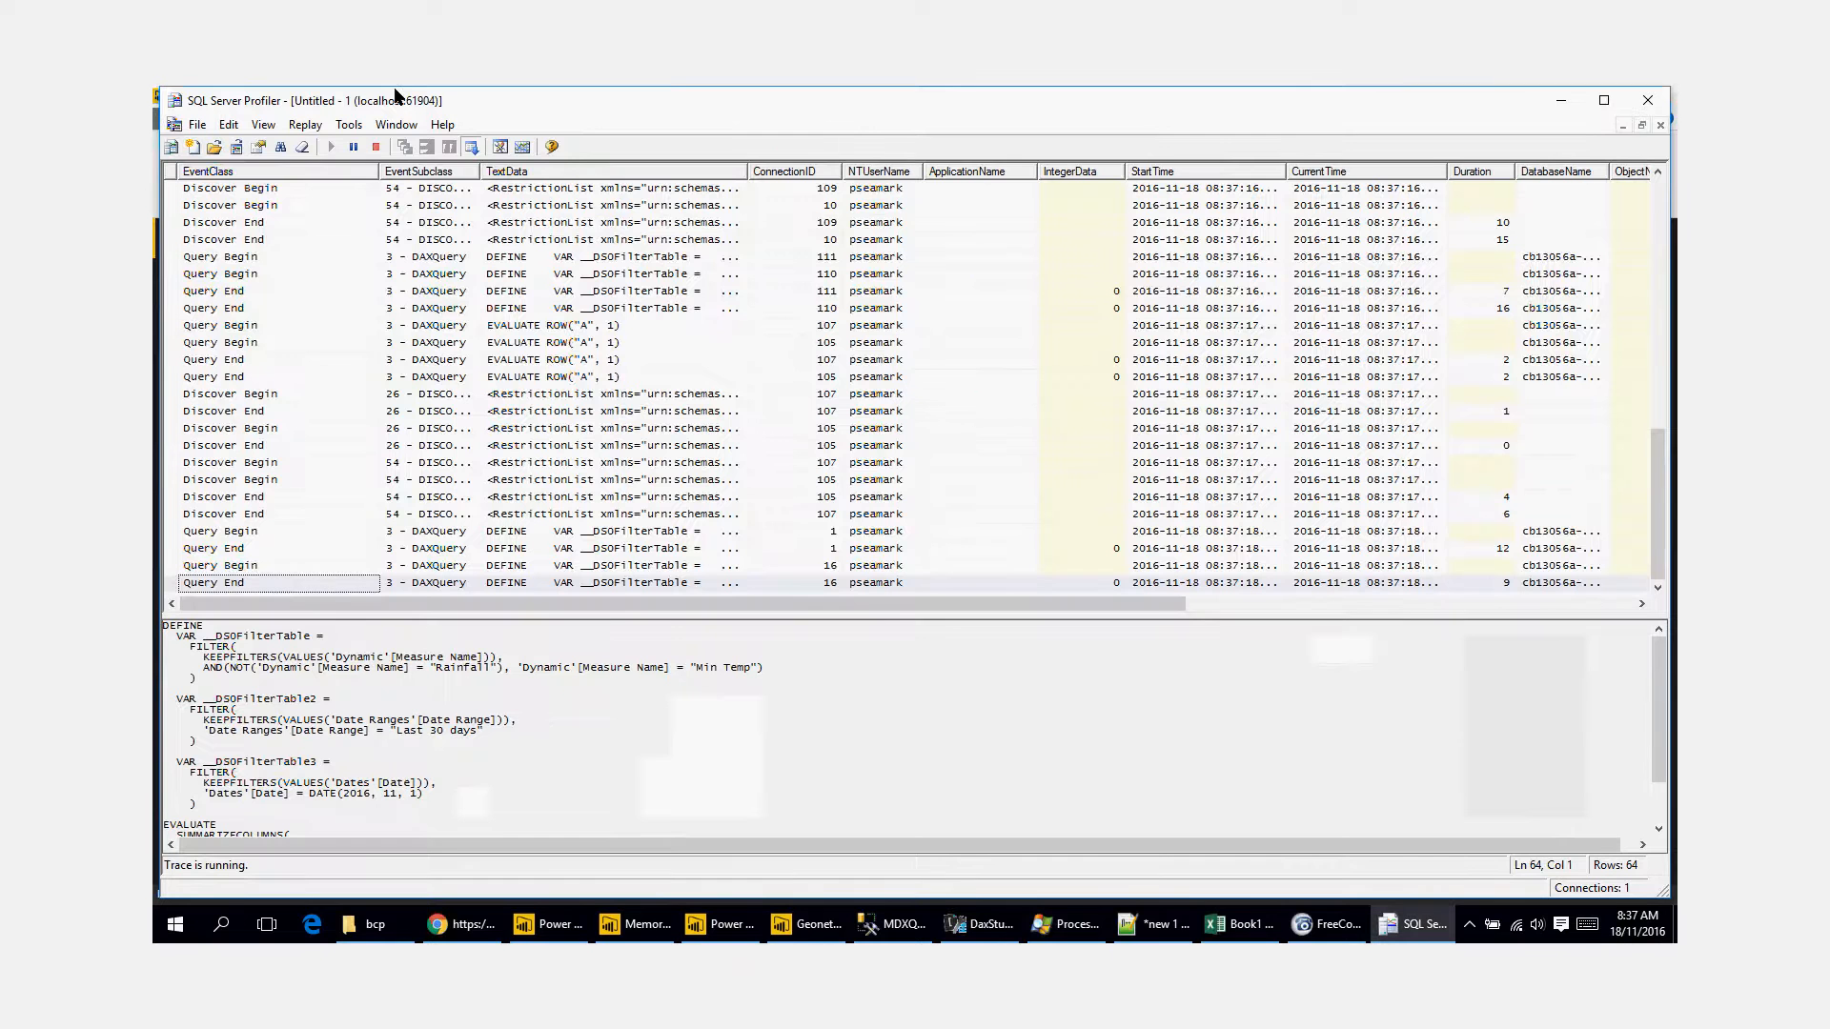
{"action": "left_click", "coordinate": [354, 147]}
{"action": "left_click", "coordinate": [629, 548]}
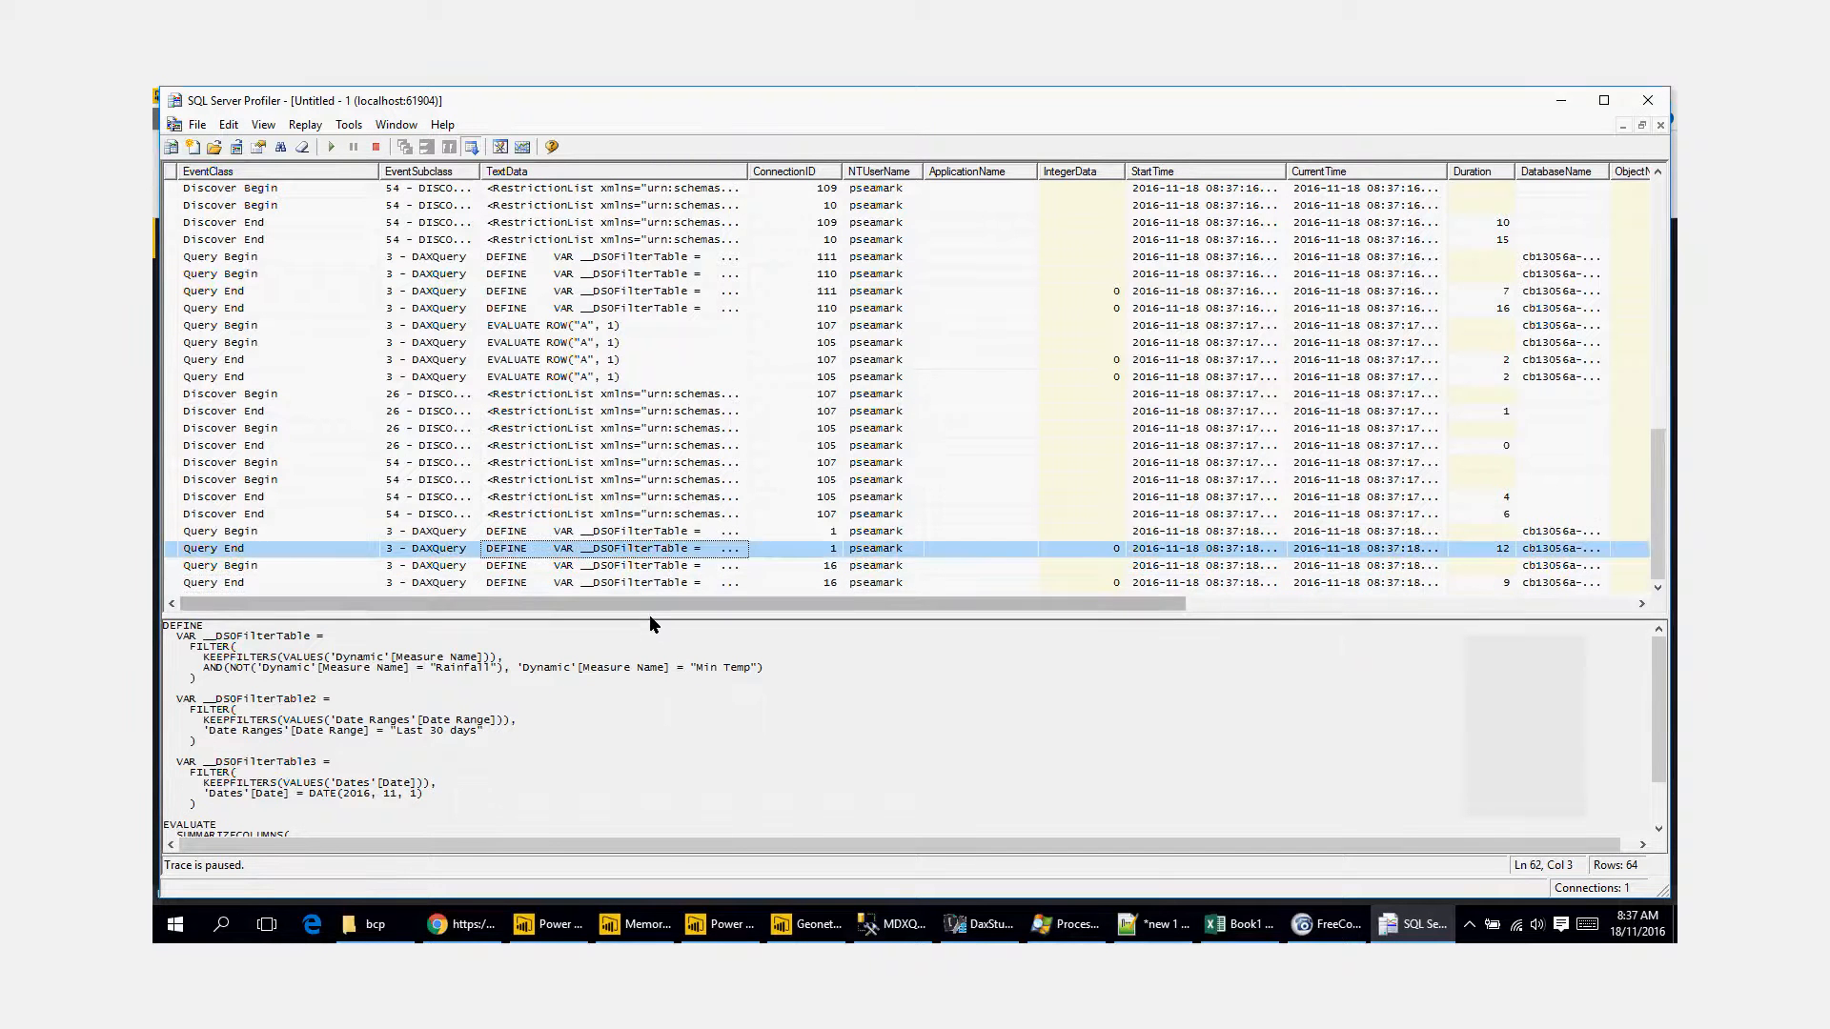
{"action": "left_click_drag", "start_coordinate": [652, 619], "coordinate": [651, 245]}
{"action": "mouse_move", "coordinate": [330, 563]}
{"action": "left_mouse_down"}
{"action": "mouse_move", "coordinate": [288, 439]}
{"action": "mouse_move", "coordinate": [164, 253]}
{"action": "left_mouse_up"}
{"action": "left_click", "coordinate": [553, 431]}
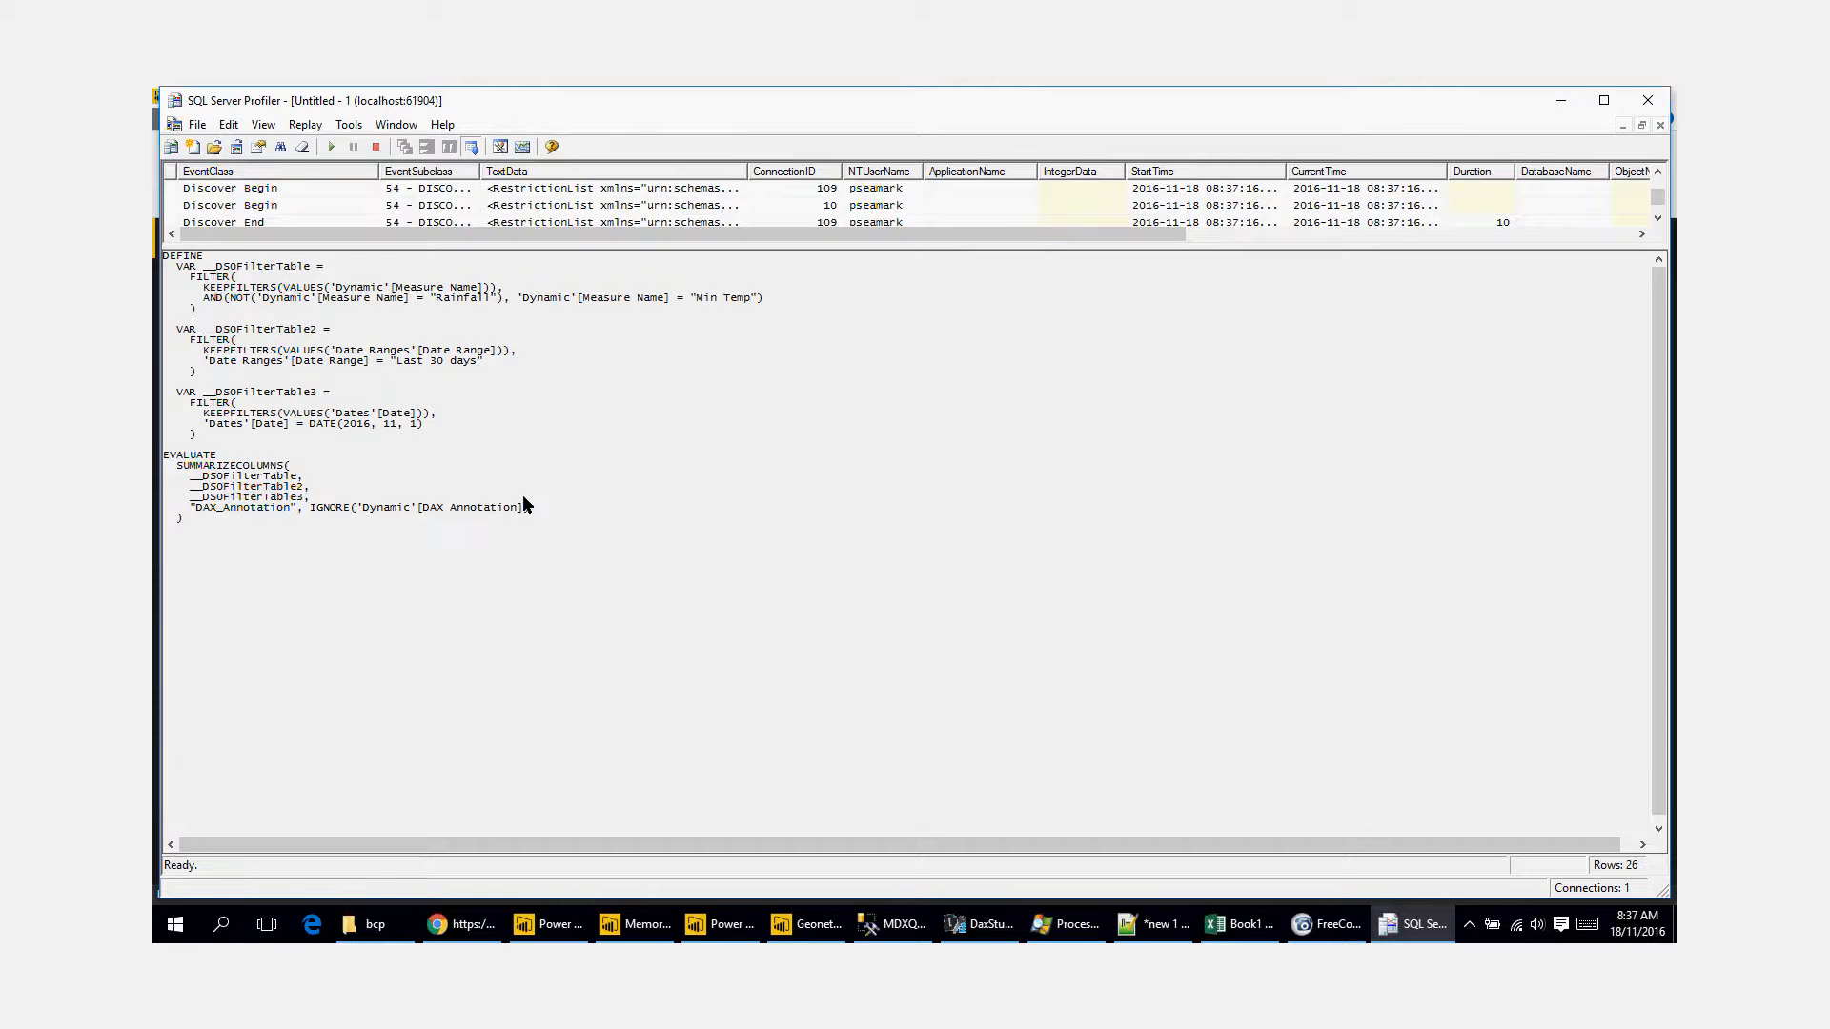
{"action": "left_click_drag", "start_coordinate": [311, 541], "coordinate": [164, 253]}
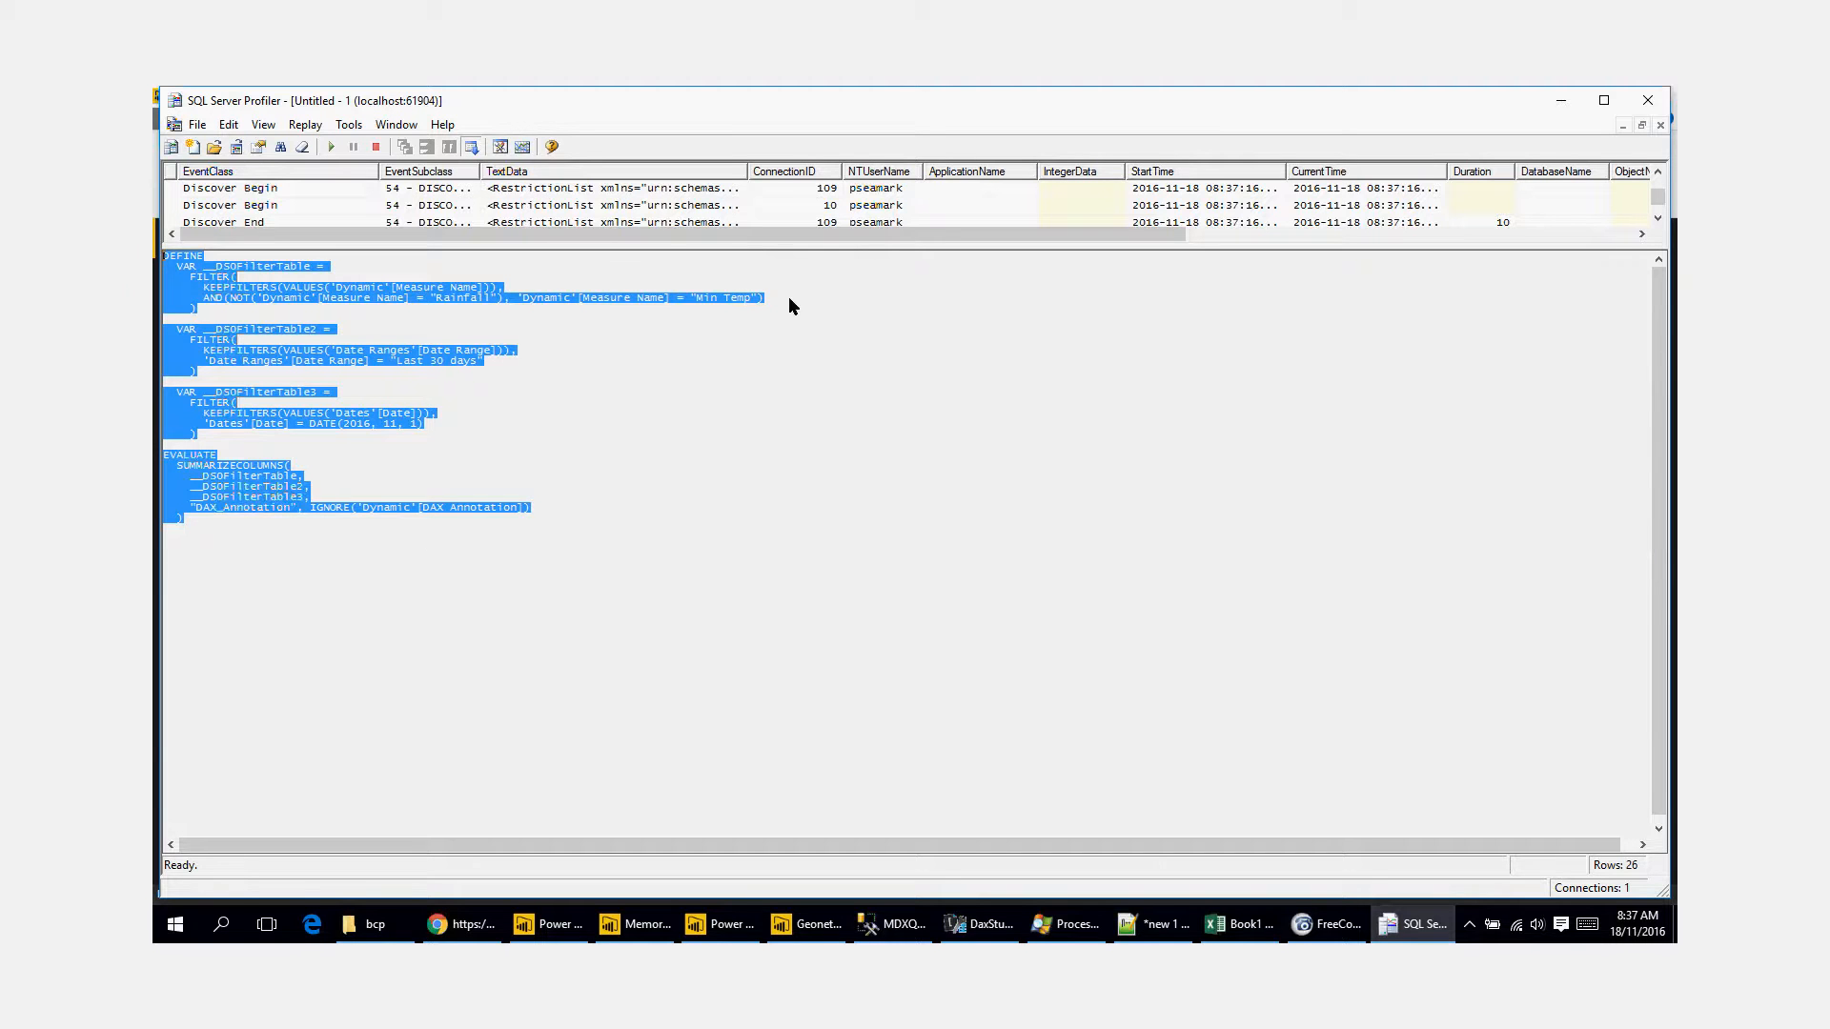
Step: Enlarge the event list and examine the Duration values of the captured queries
{"action": "left_click_drag", "start_coordinate": [779, 253], "coordinate": [804, 511]}
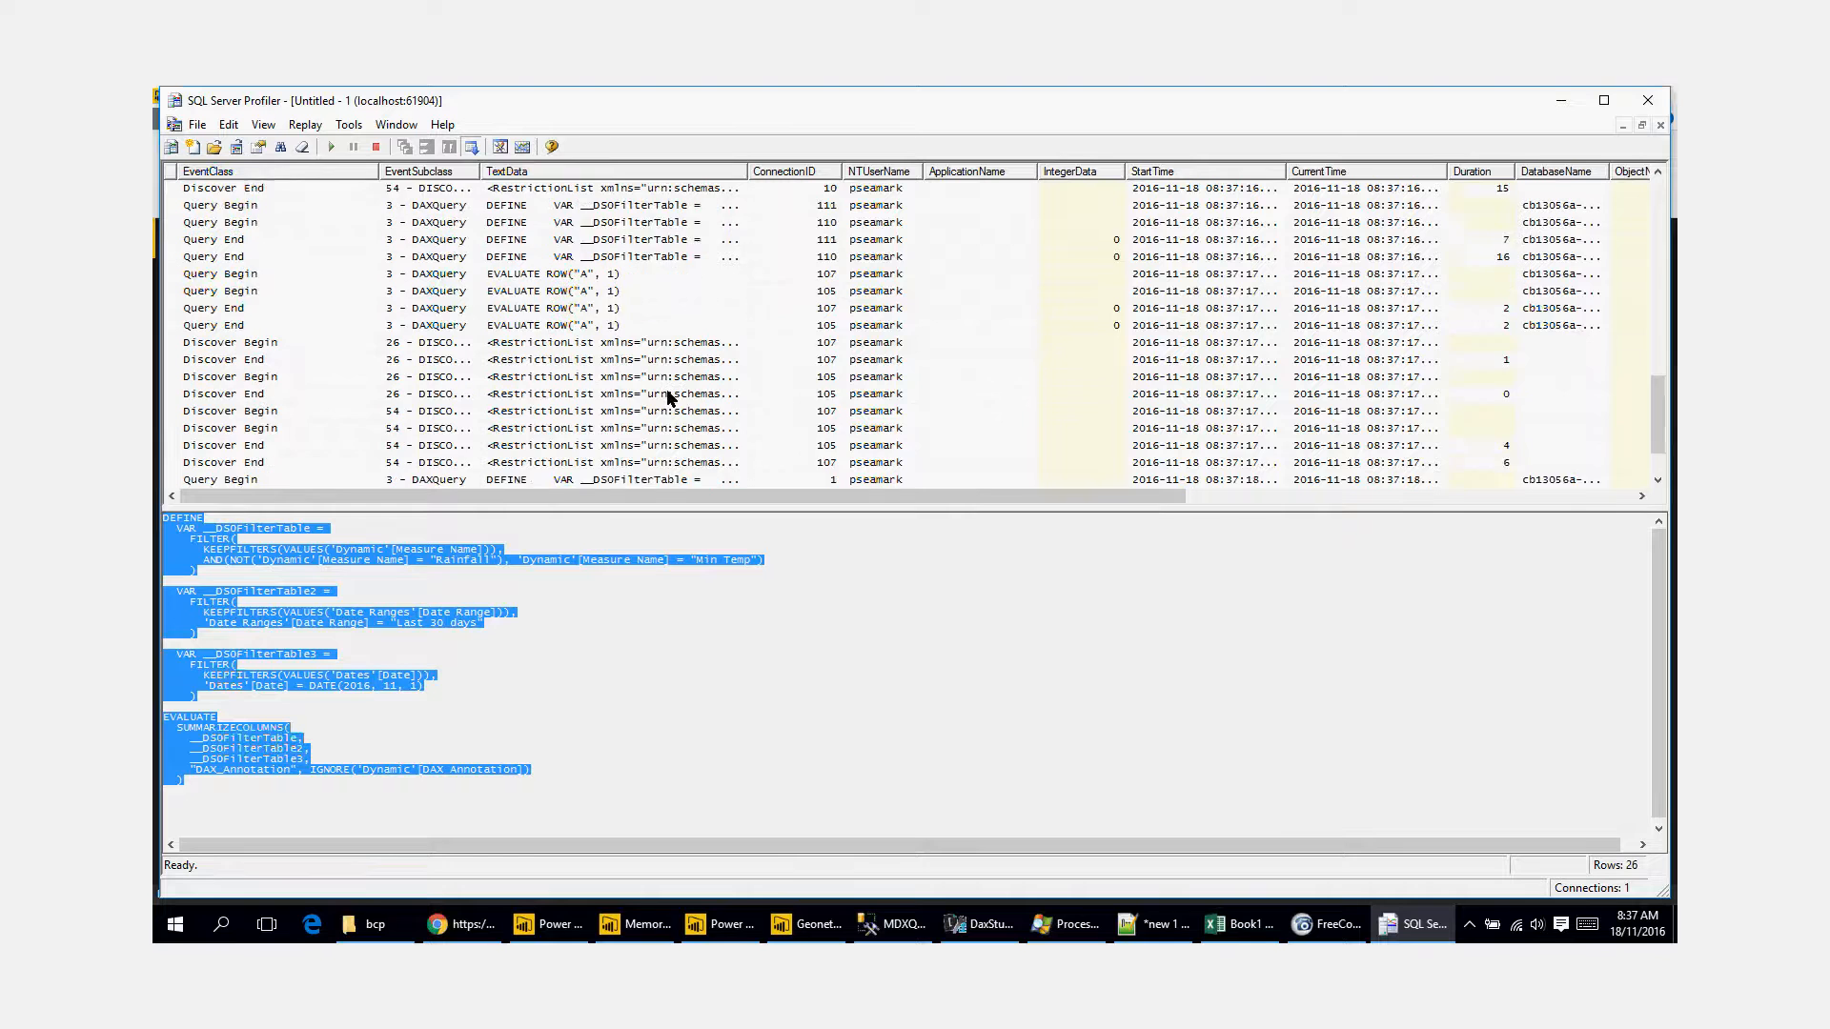
{"action": "scroll", "coordinate": [666, 389], "scroll_direction": "down", "scroll_amount": 2}
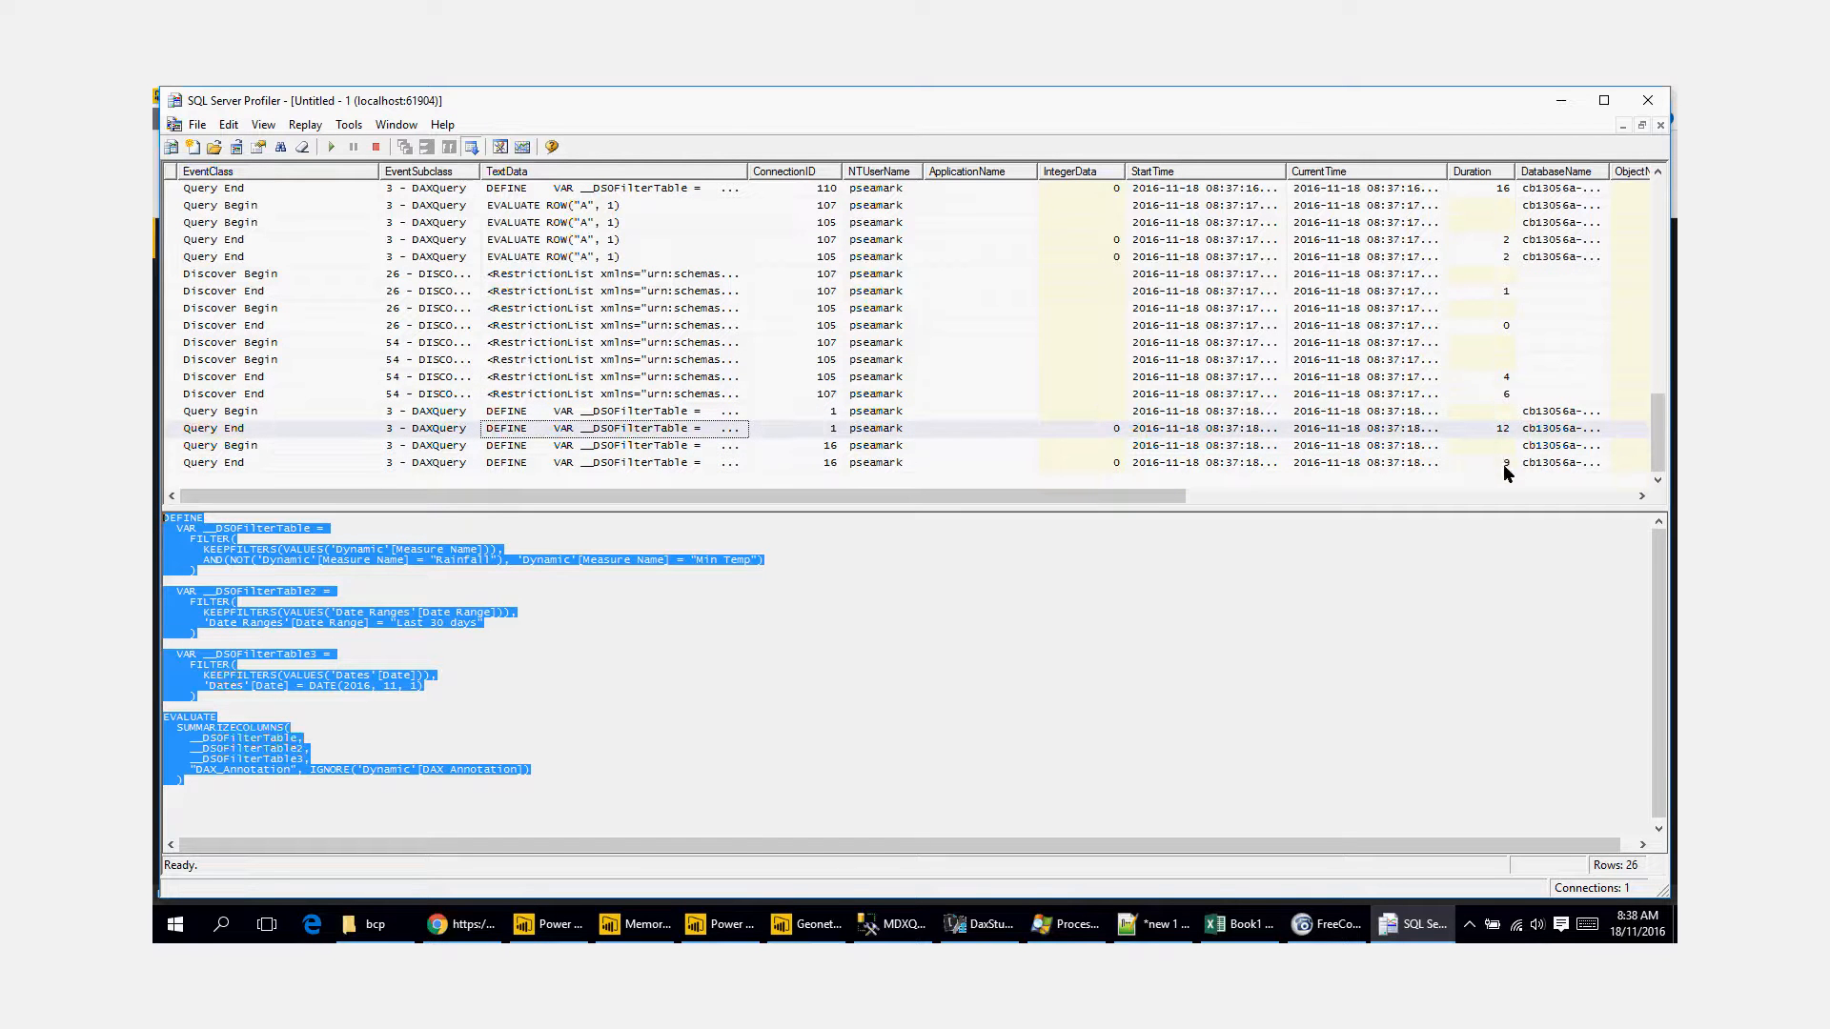
{"action": "scroll", "coordinate": [1499, 423], "scroll_direction": "up", "scroll_amount": 4}
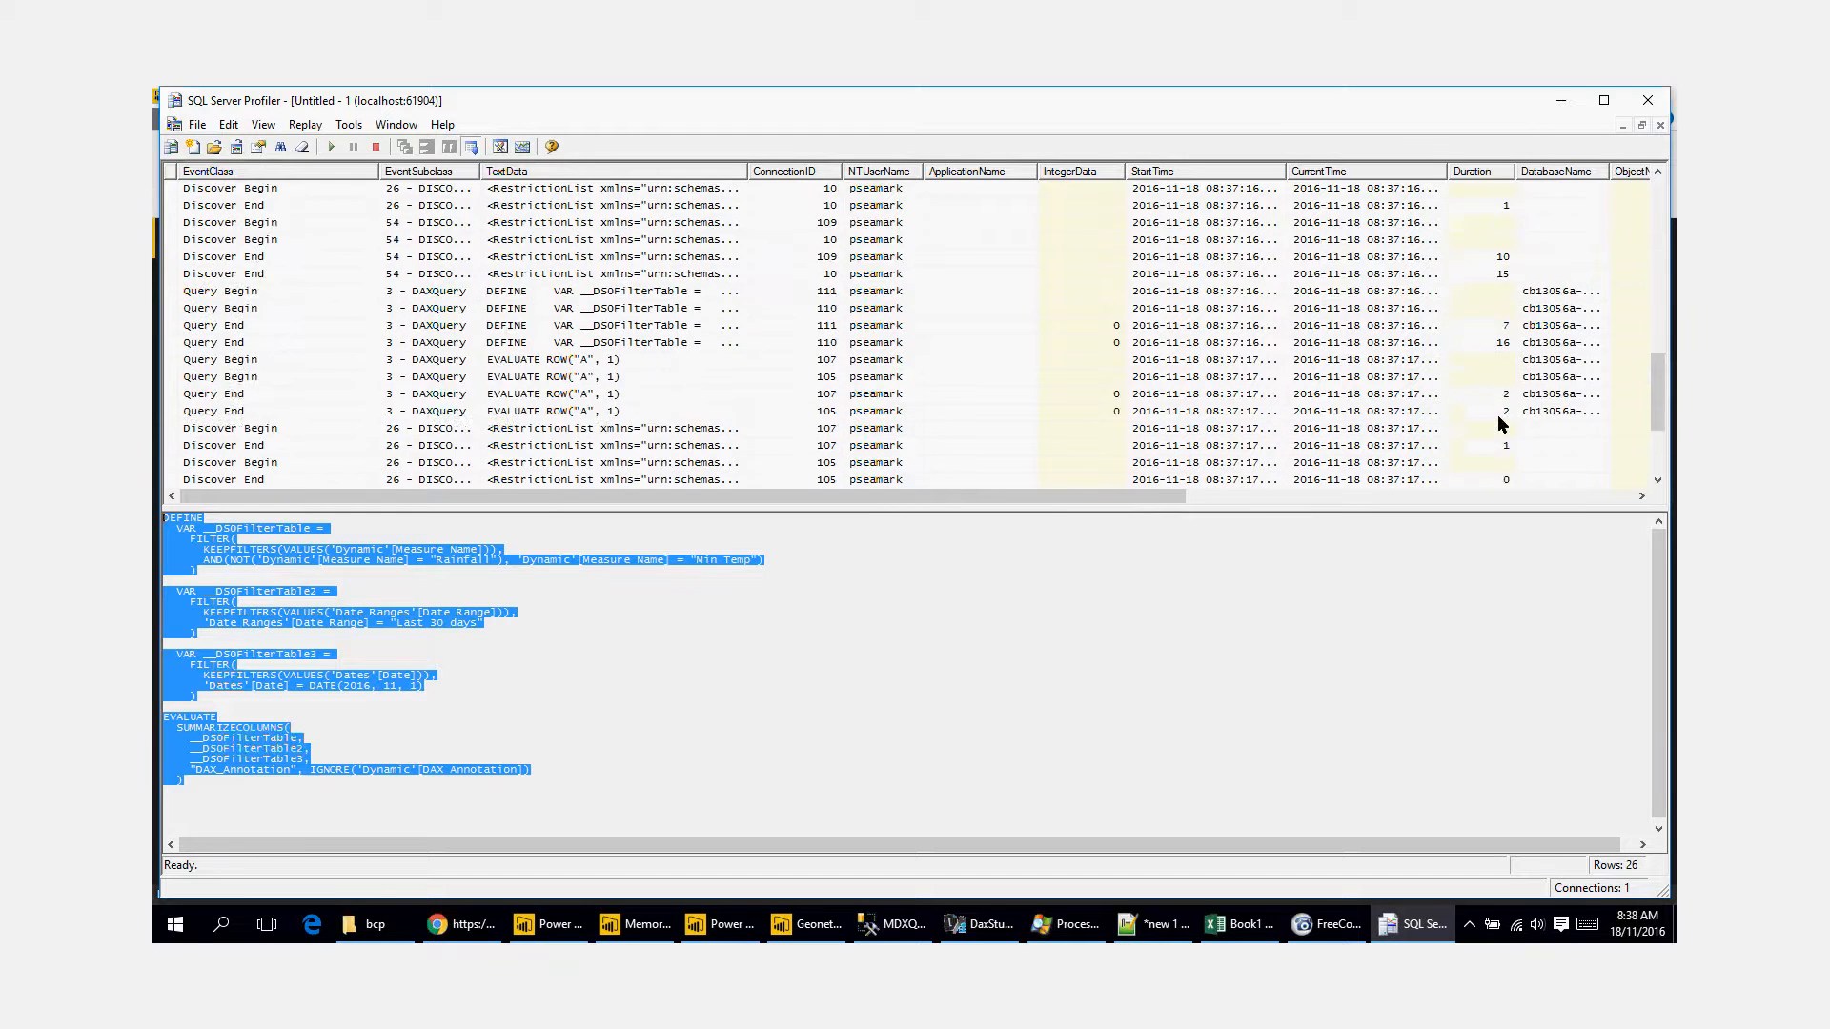
{"action": "scroll", "coordinate": [1500, 423], "scroll_direction": "up", "scroll_amount": 3}
{"action": "scroll", "coordinate": [1502, 424], "scroll_direction": "up", "scroll_amount": 3}
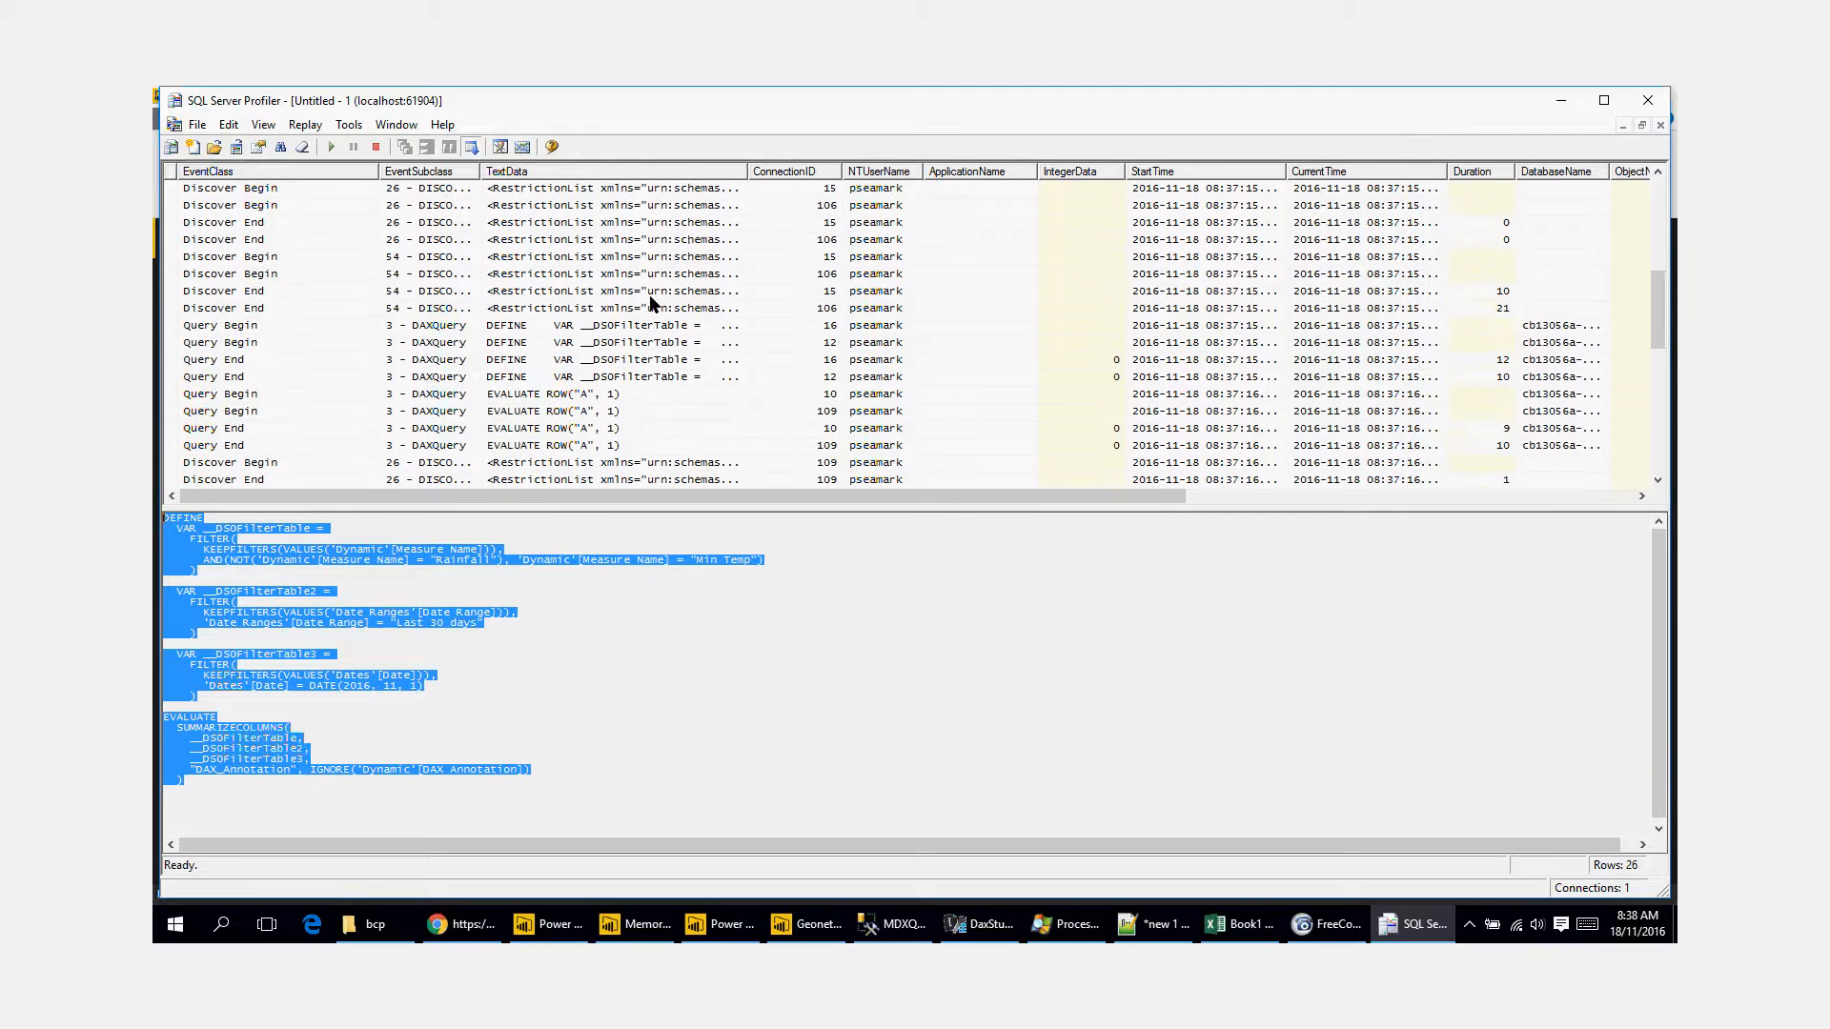
Step: Show the Query Begin event on connection 12 and highlight its DAX text from DEFINE through EVALUATE
{"action": "left_click", "coordinate": [610, 342]}
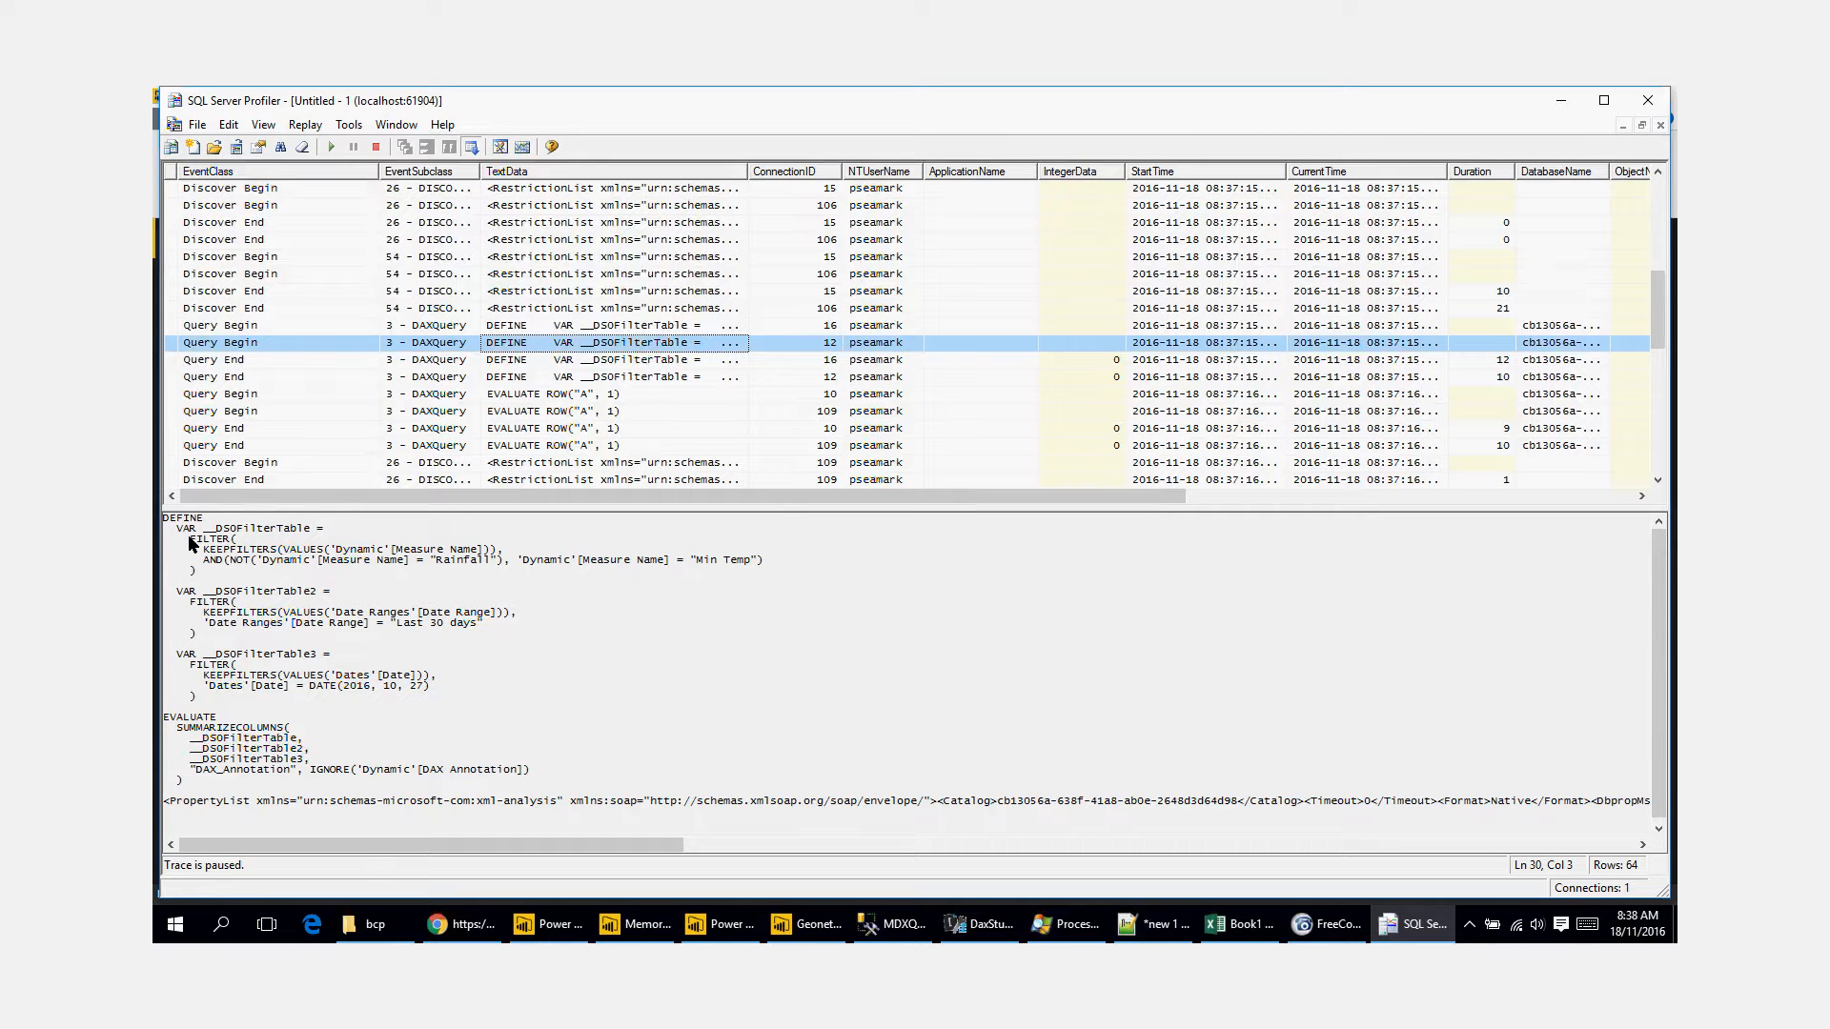
{"action": "left_click_drag", "start_coordinate": [187, 535], "coordinate": [427, 711]}
{"action": "left_click", "coordinate": [399, 801]}
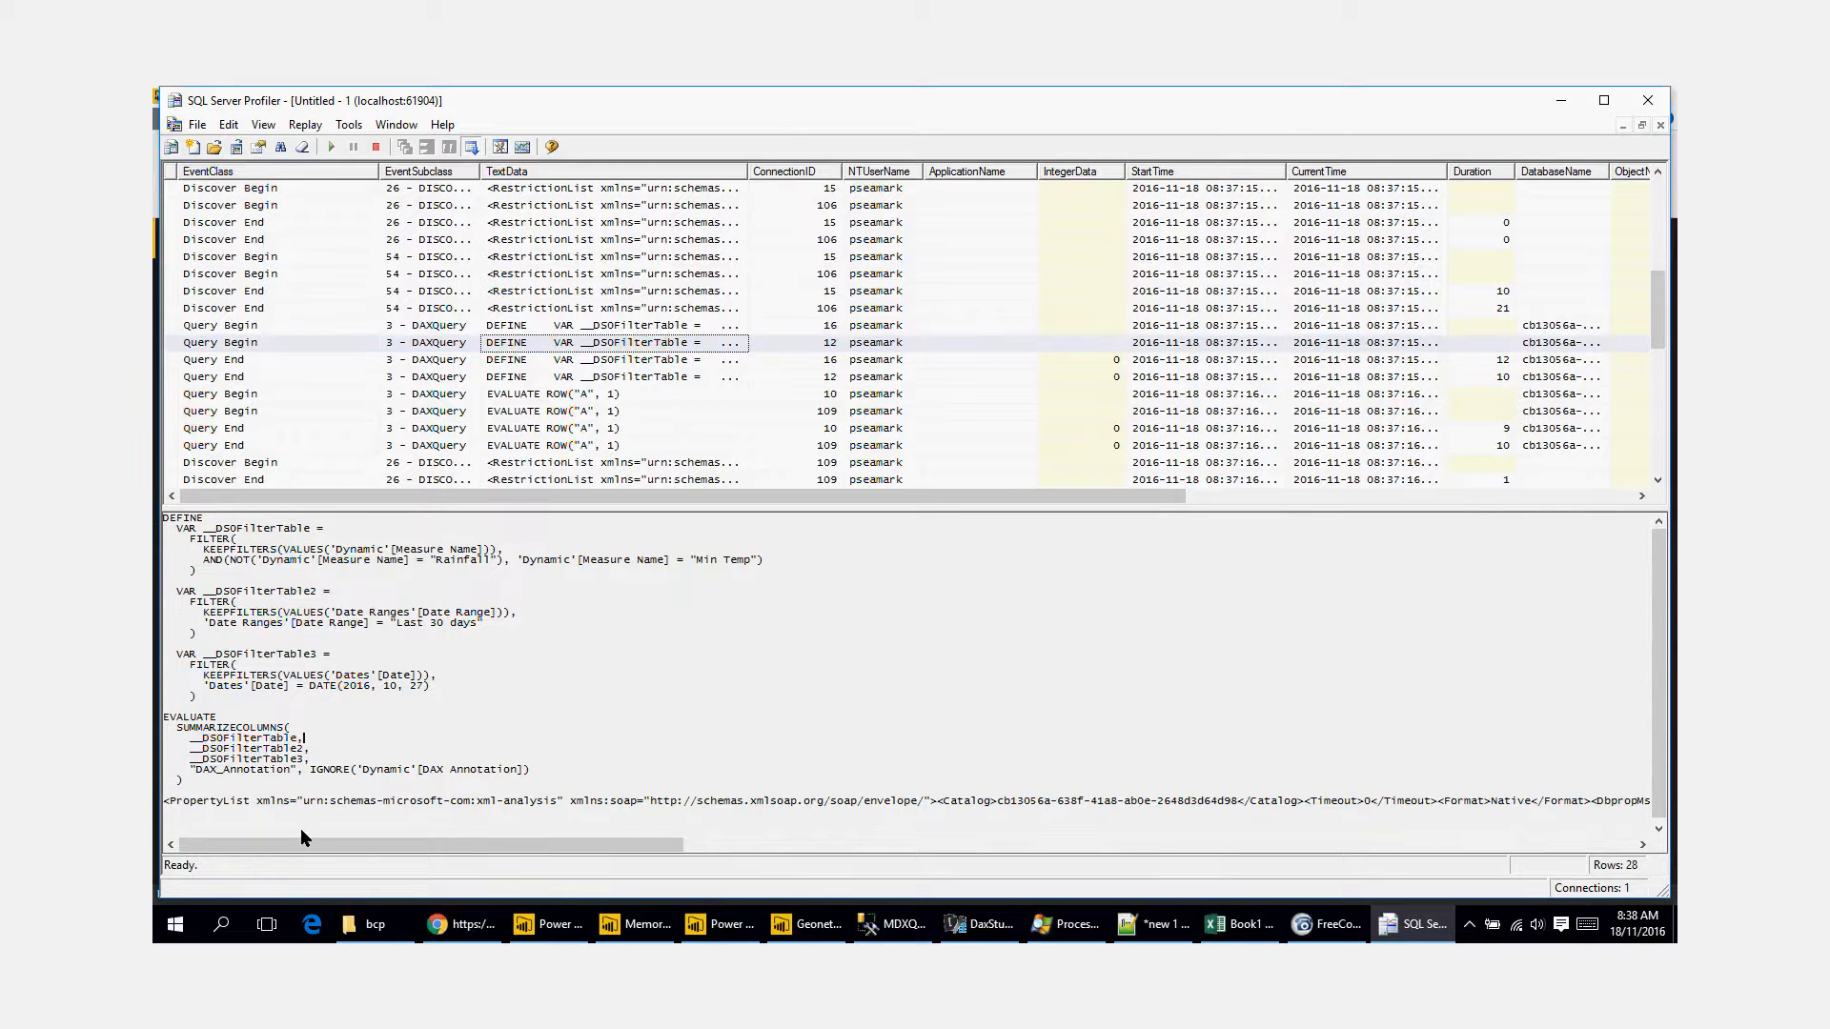
{"action": "left_click_drag", "start_coordinate": [300, 828], "coordinate": [164, 517]}
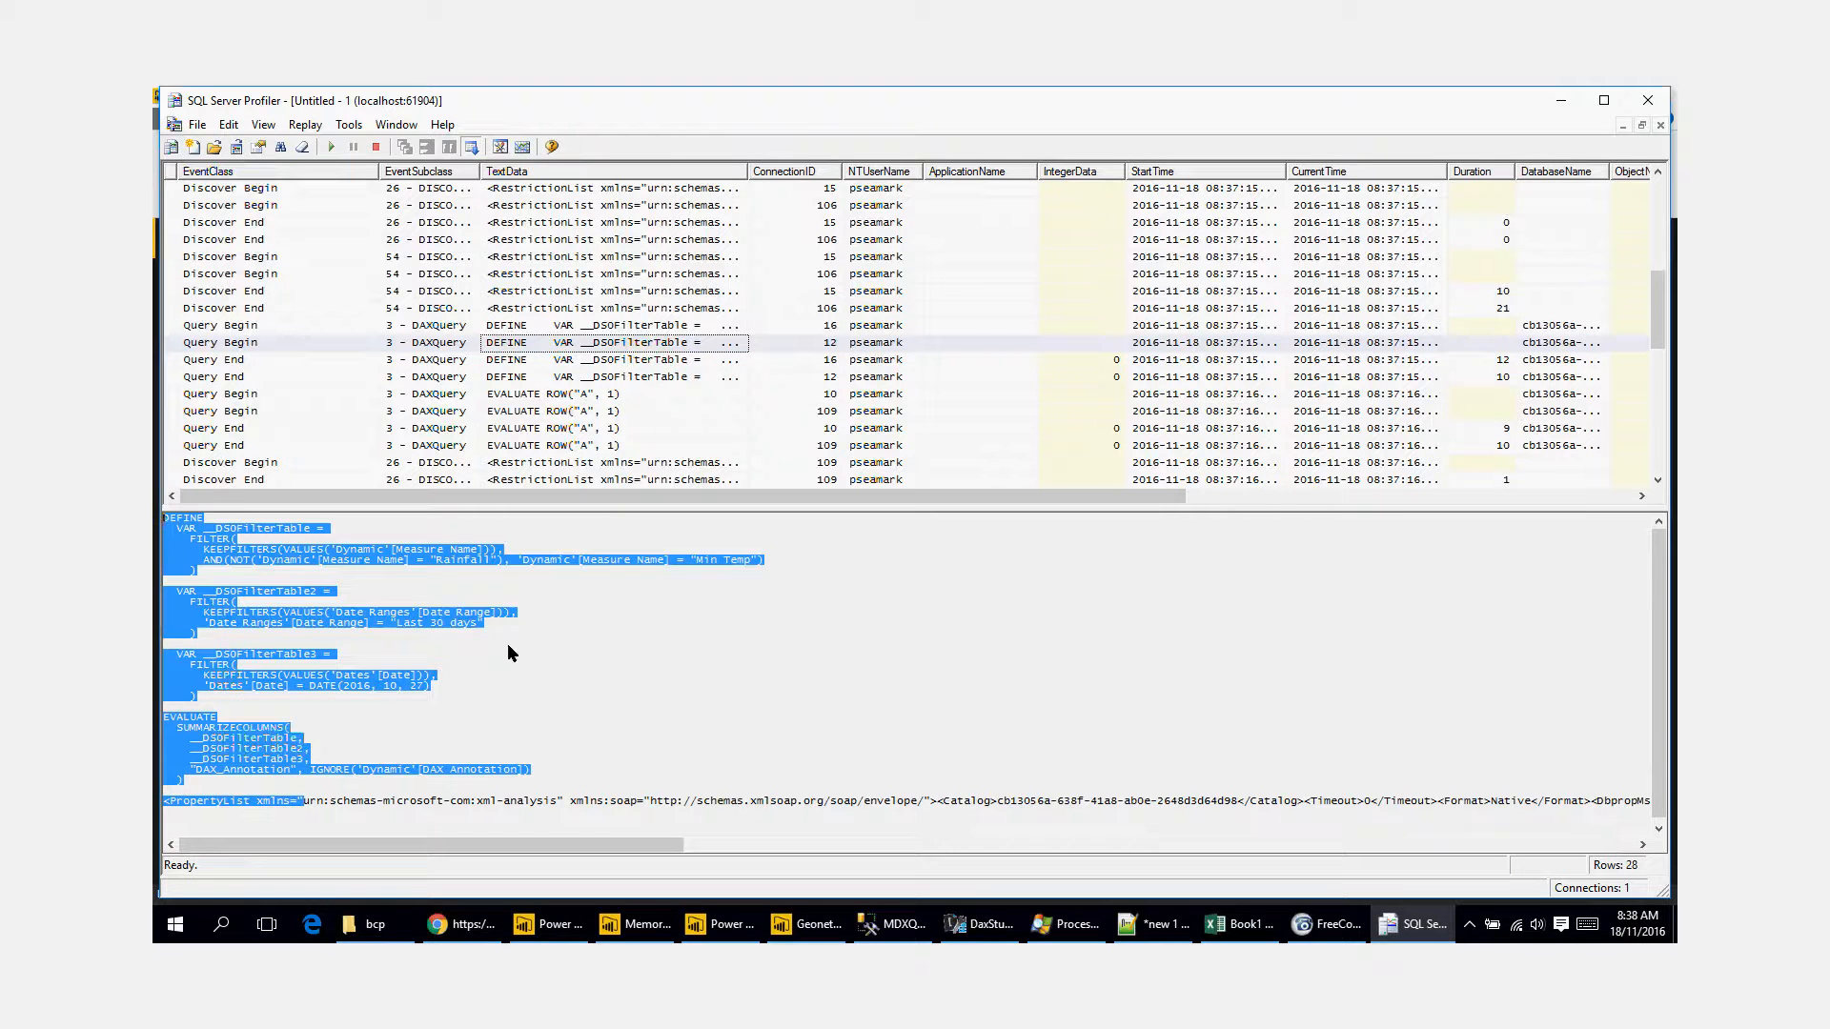
Step: Examine the DAX text of earlier captured queries, including an EVALUATE ROW("A", 1) event on connection 105
{"action": "left_click", "coordinate": [715, 414]}
{"action": "scroll", "coordinate": [715, 414], "scroll_direction": "up", "scroll_amount": 6}
{"action": "left_click", "coordinate": [664, 378]}
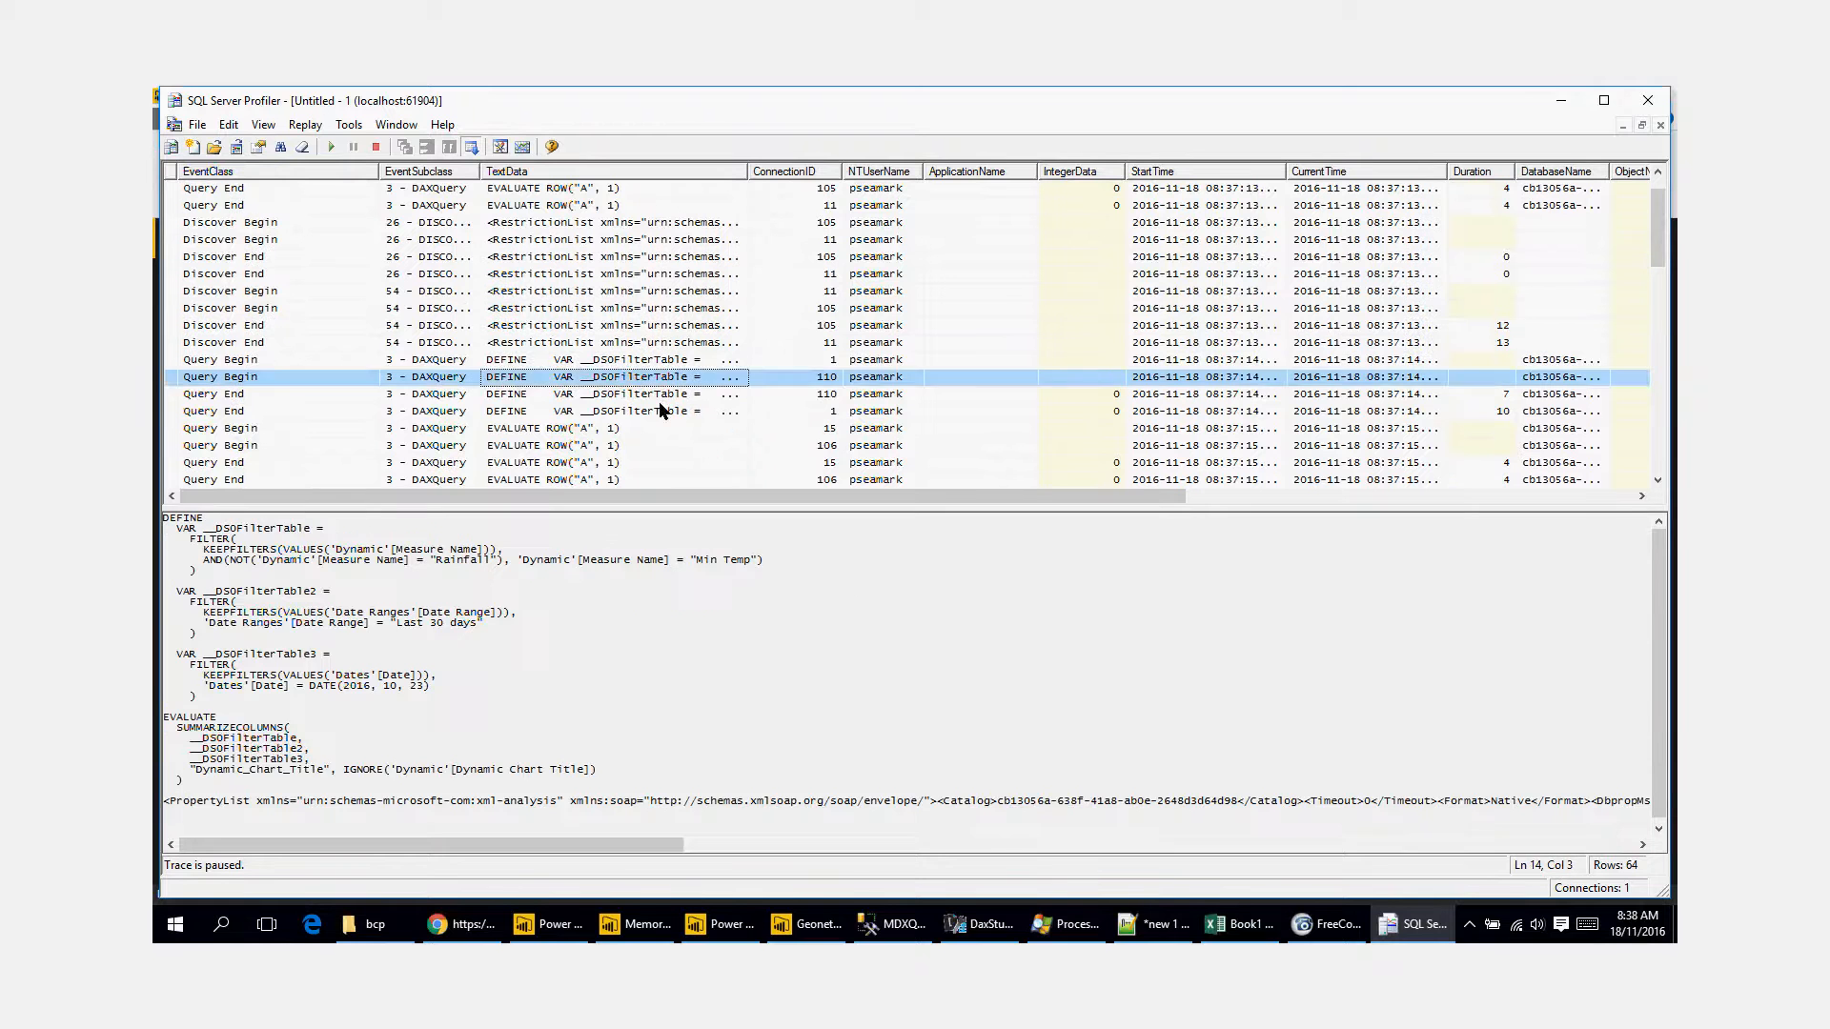
{"action": "left_click", "coordinate": [660, 410]}
{"action": "scroll", "coordinate": [620, 239], "scroll_direction": "up", "scroll_amount": 1}
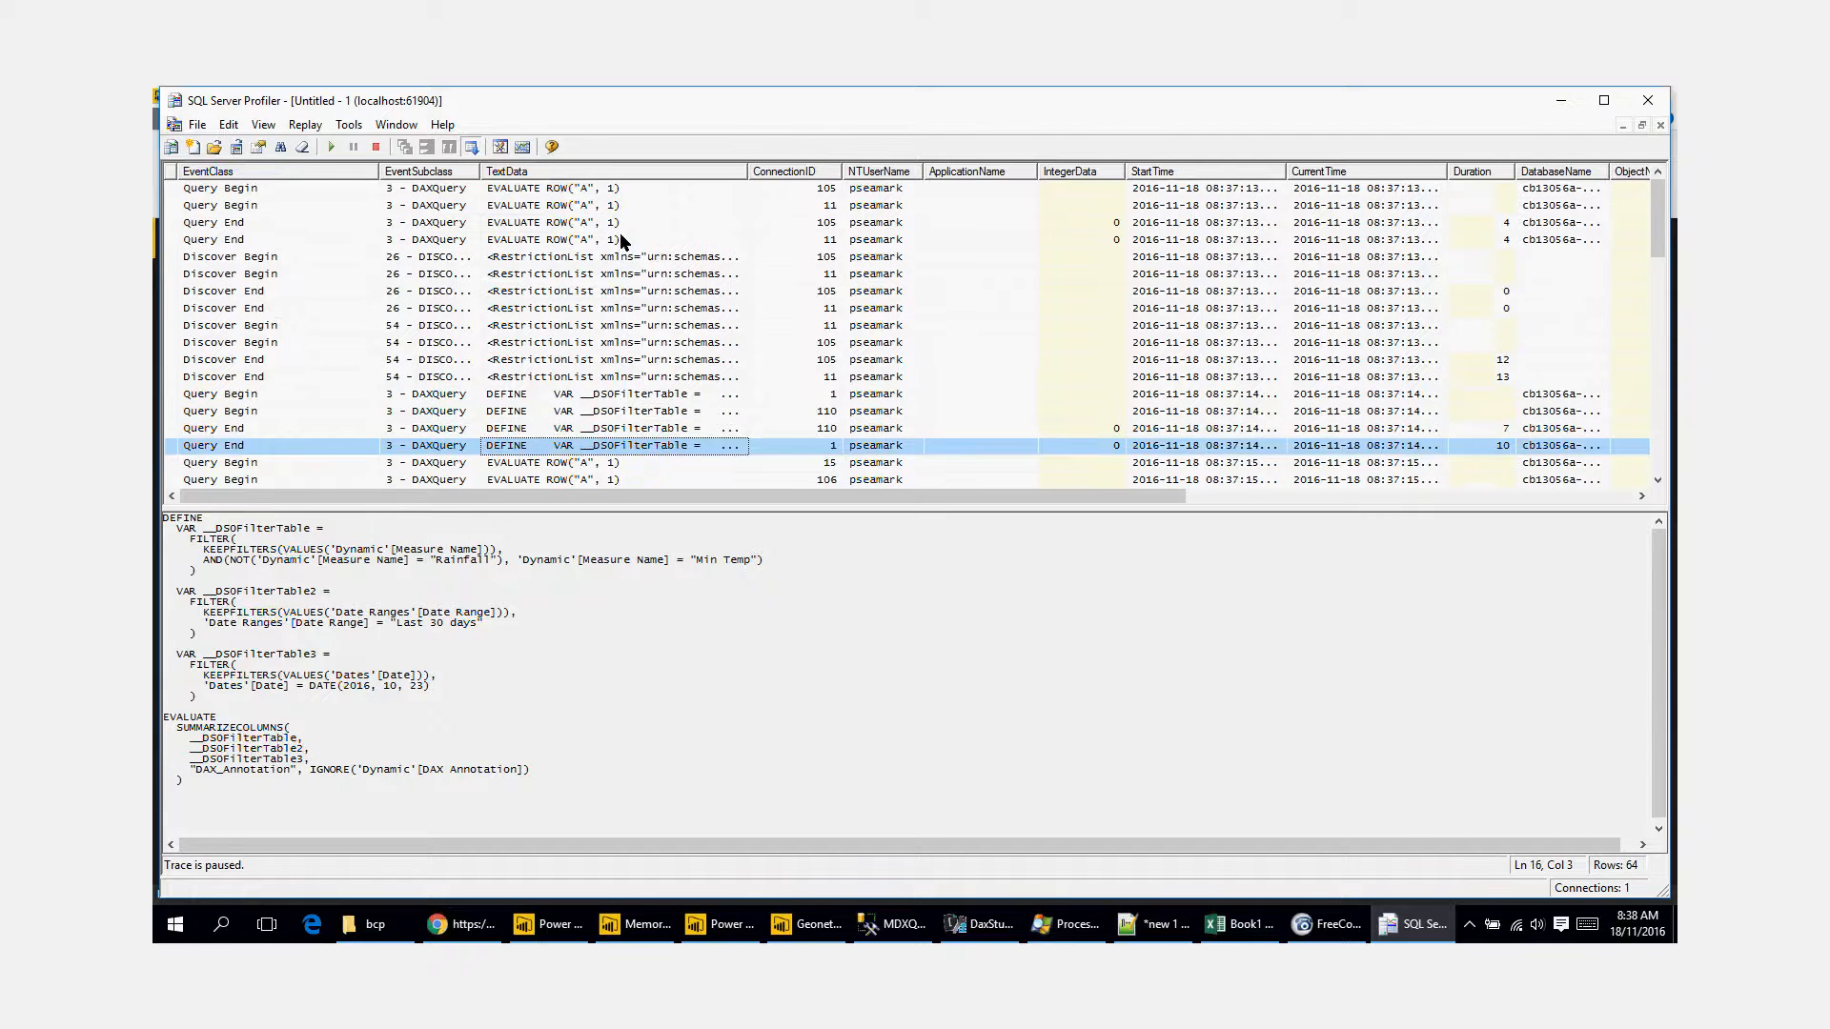
{"action": "left_click", "coordinate": [620, 225]}
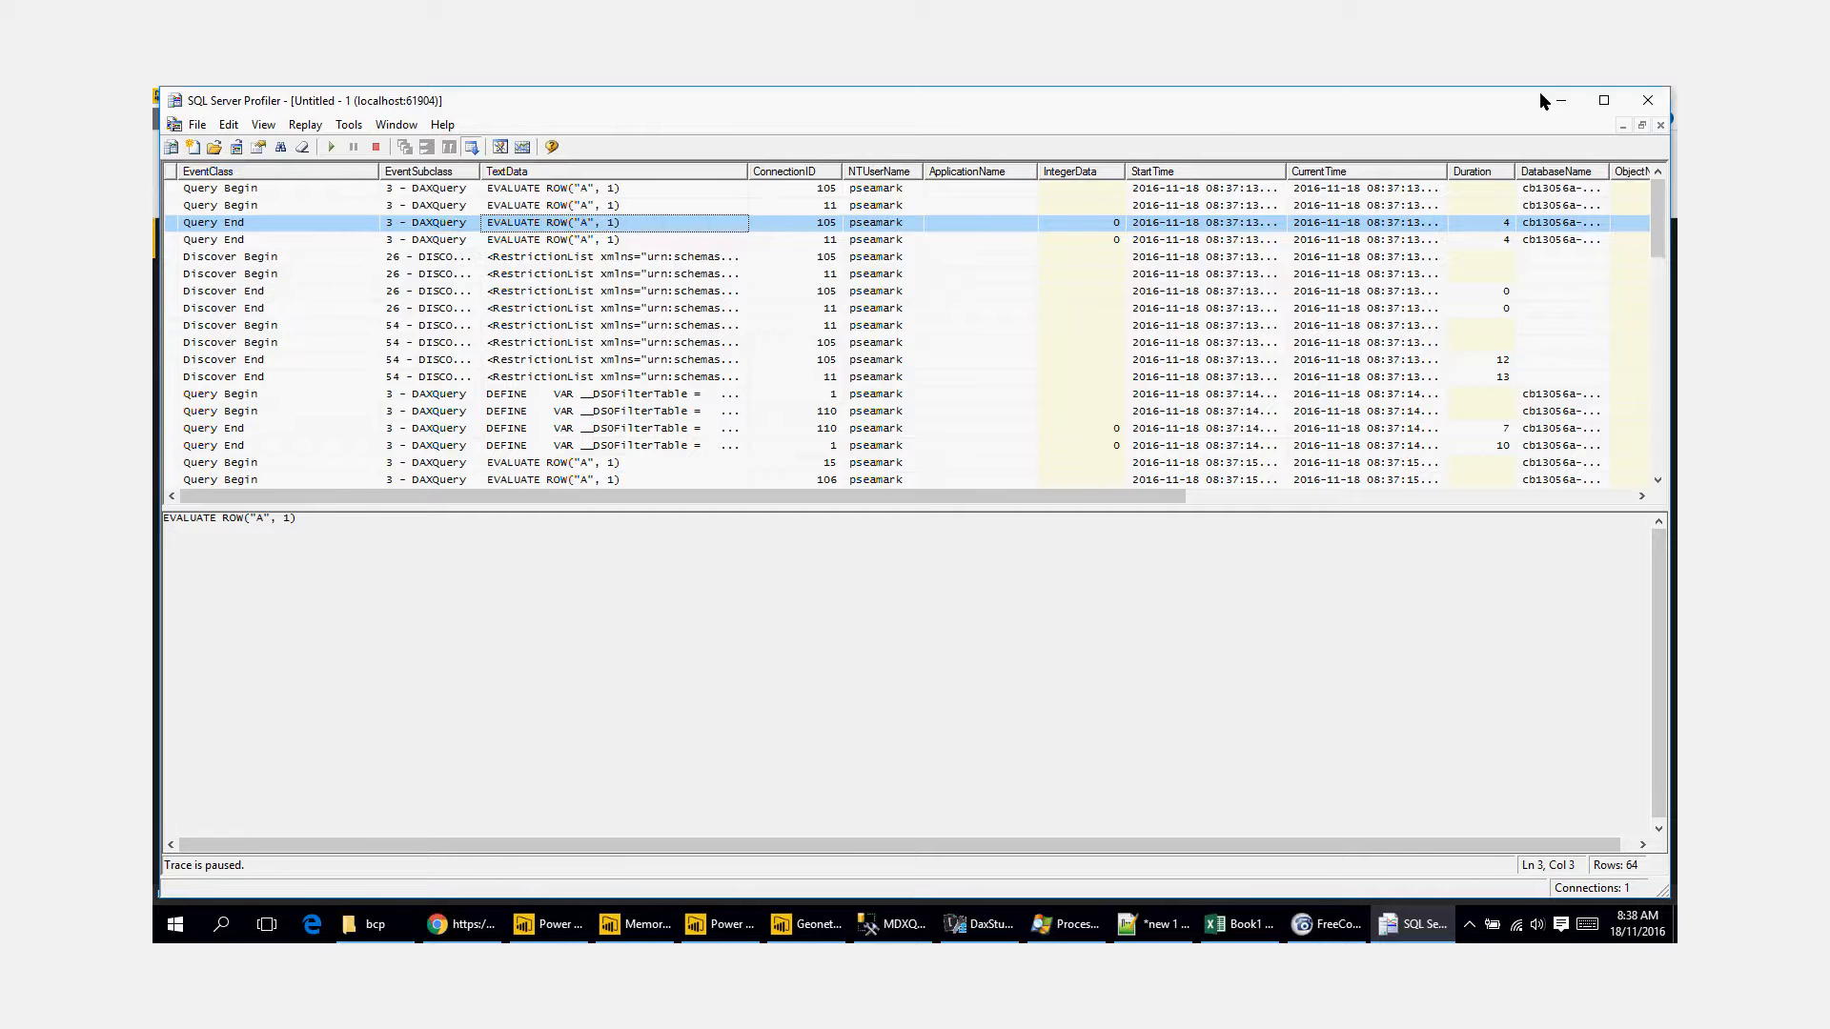
Step: Minimize the Profiler window, switch to Excel and add a new worksheet to Book1
{"action": "left_click", "coordinate": [1561, 101]}
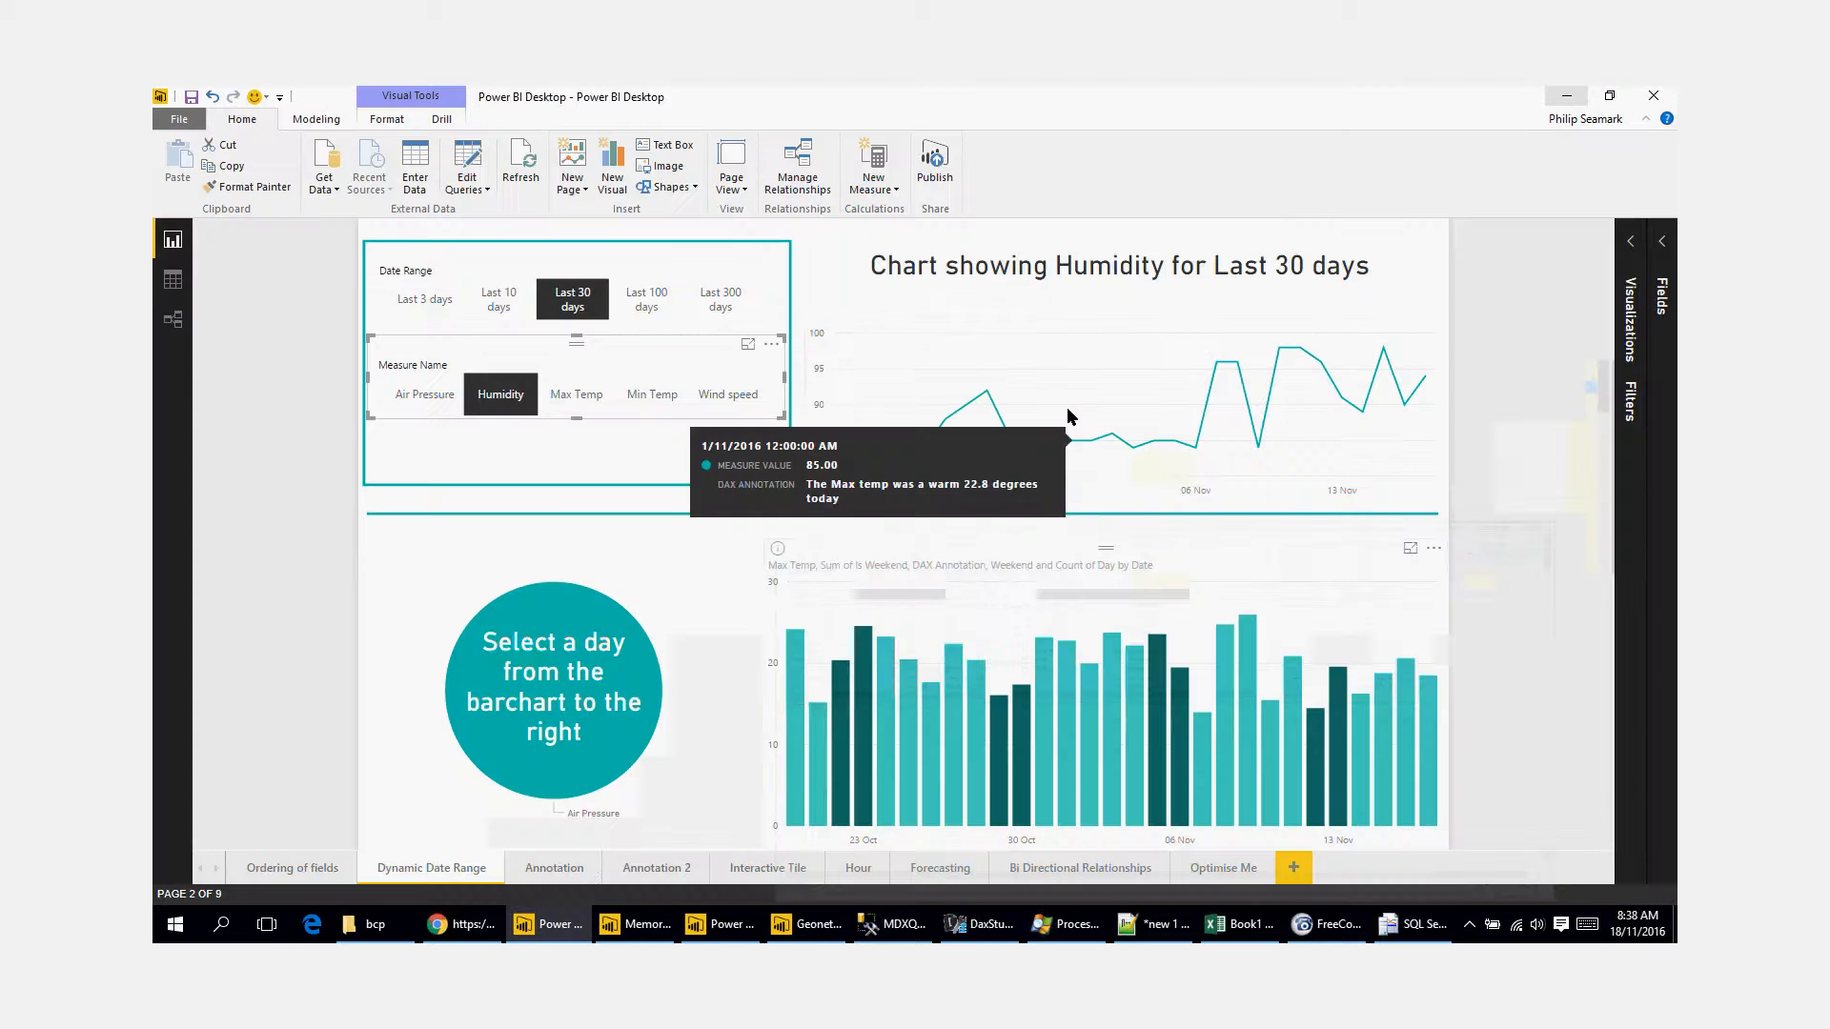
{"action": "left_click", "coordinate": [1239, 923]}
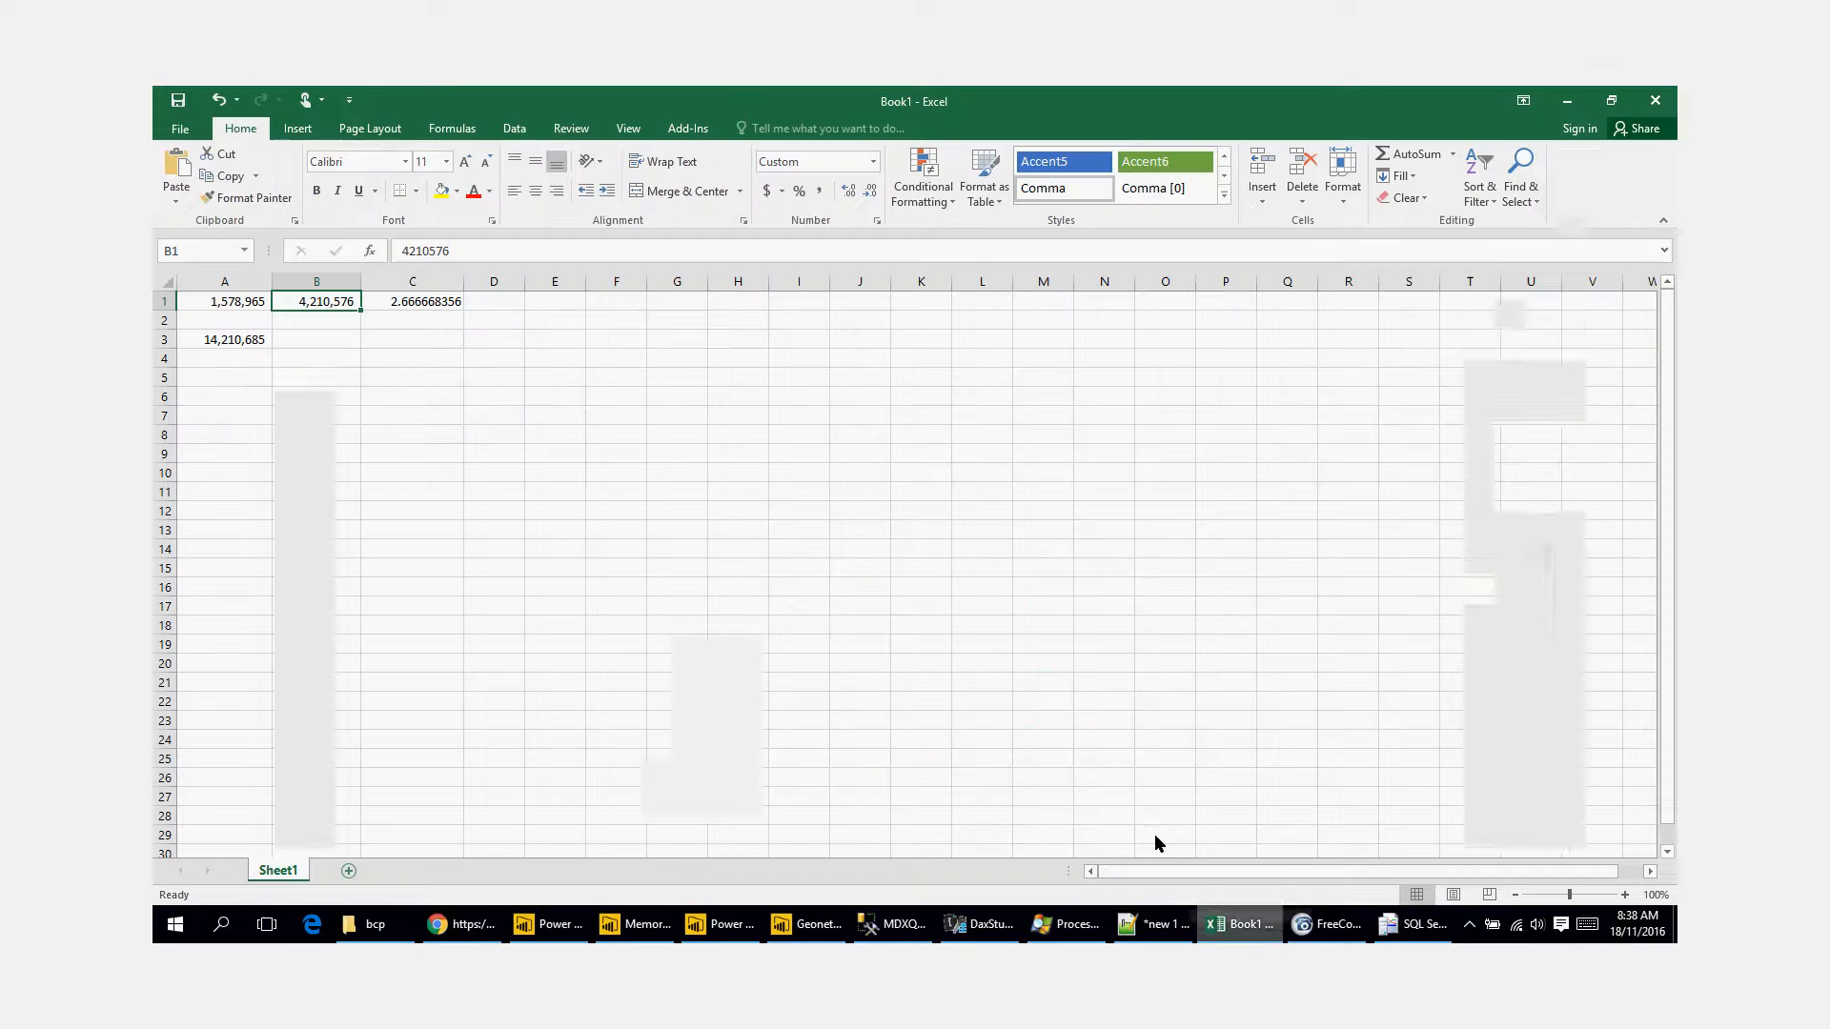
{"action": "left_click", "coordinate": [348, 870]}
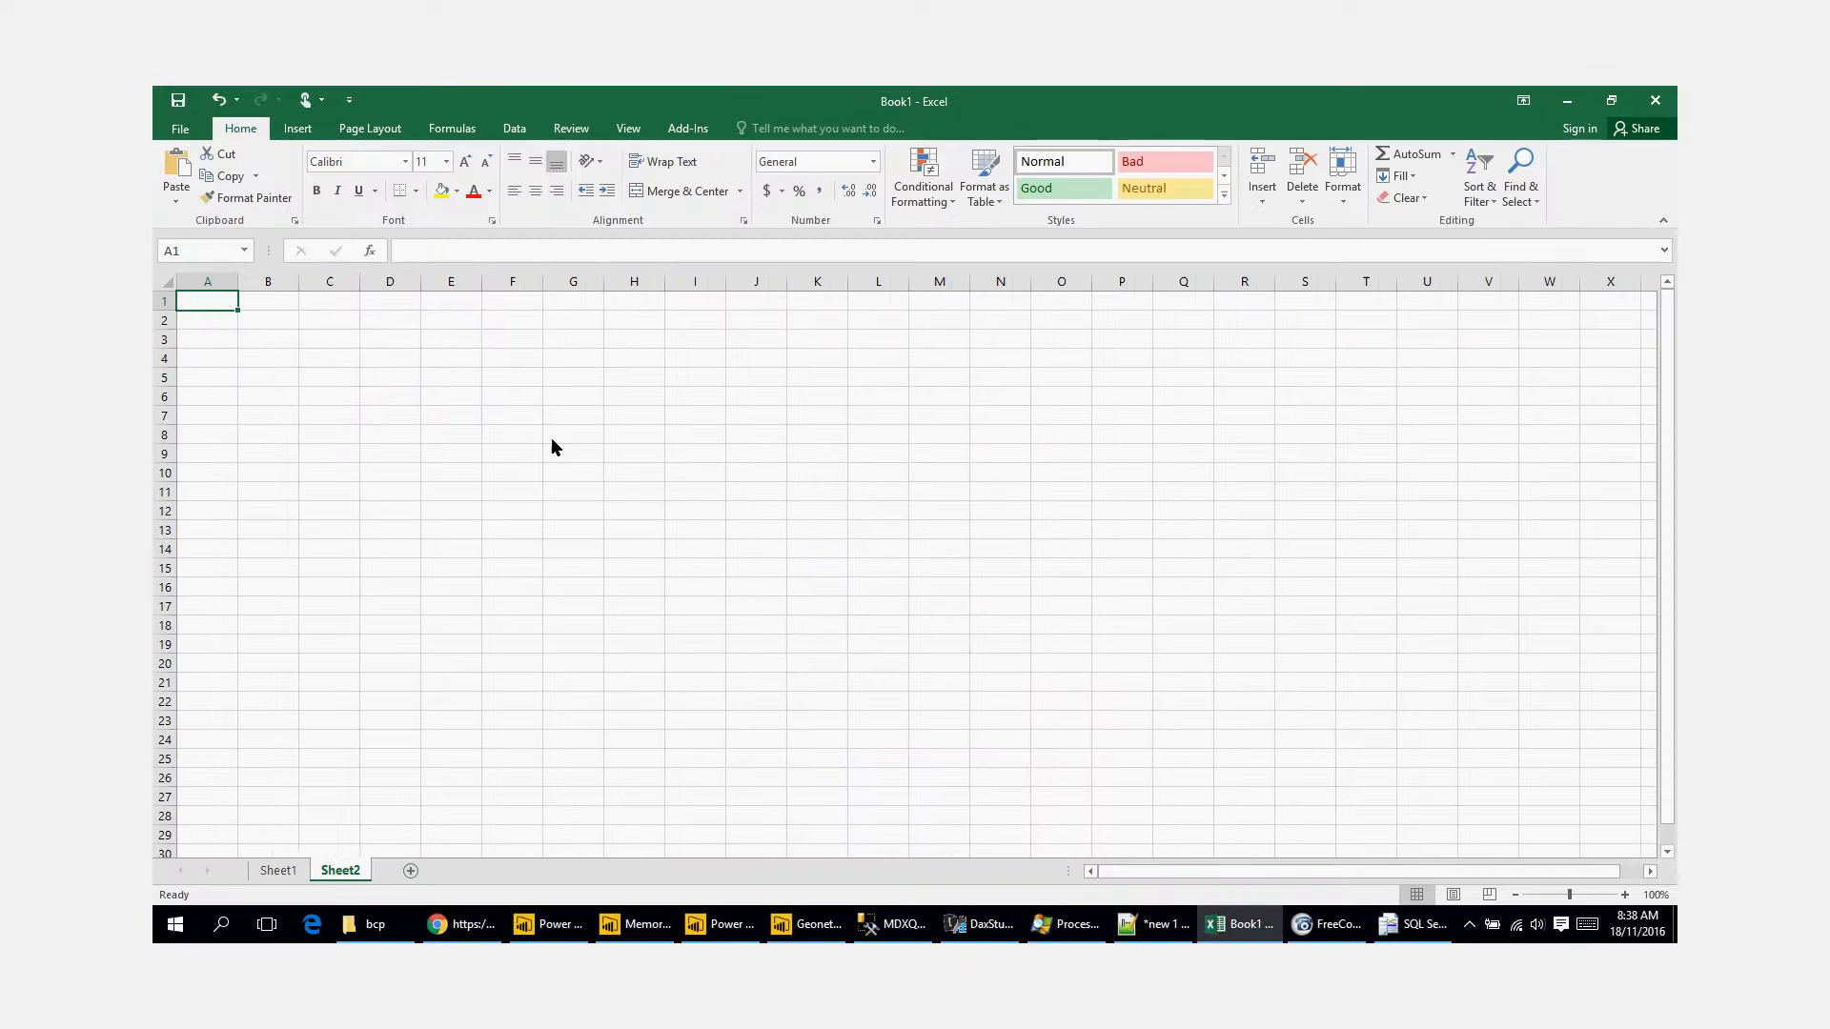
Step: Start an Analysis Services data connection to server localhost:61904 using Windows Authentication
{"action": "left_click", "coordinate": [516, 131]}
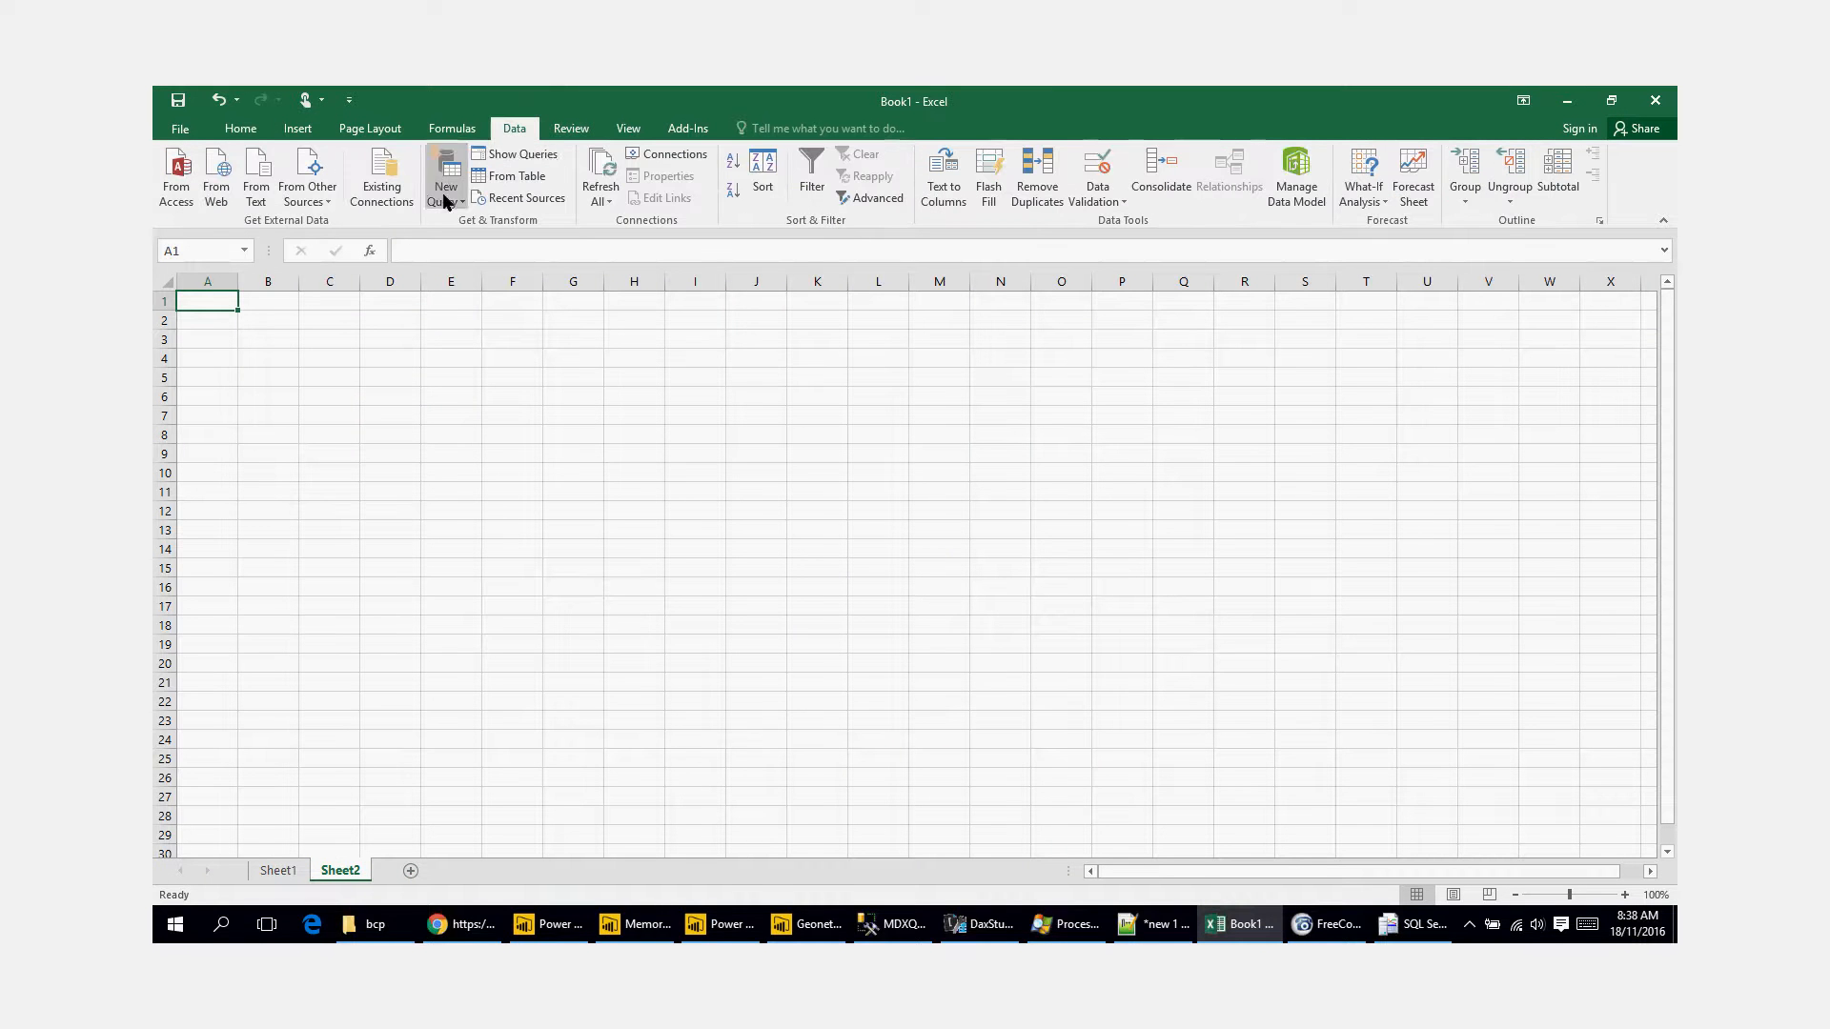
{"action": "left_click", "coordinate": [315, 195]}
{"action": "left_click", "coordinate": [368, 278]}
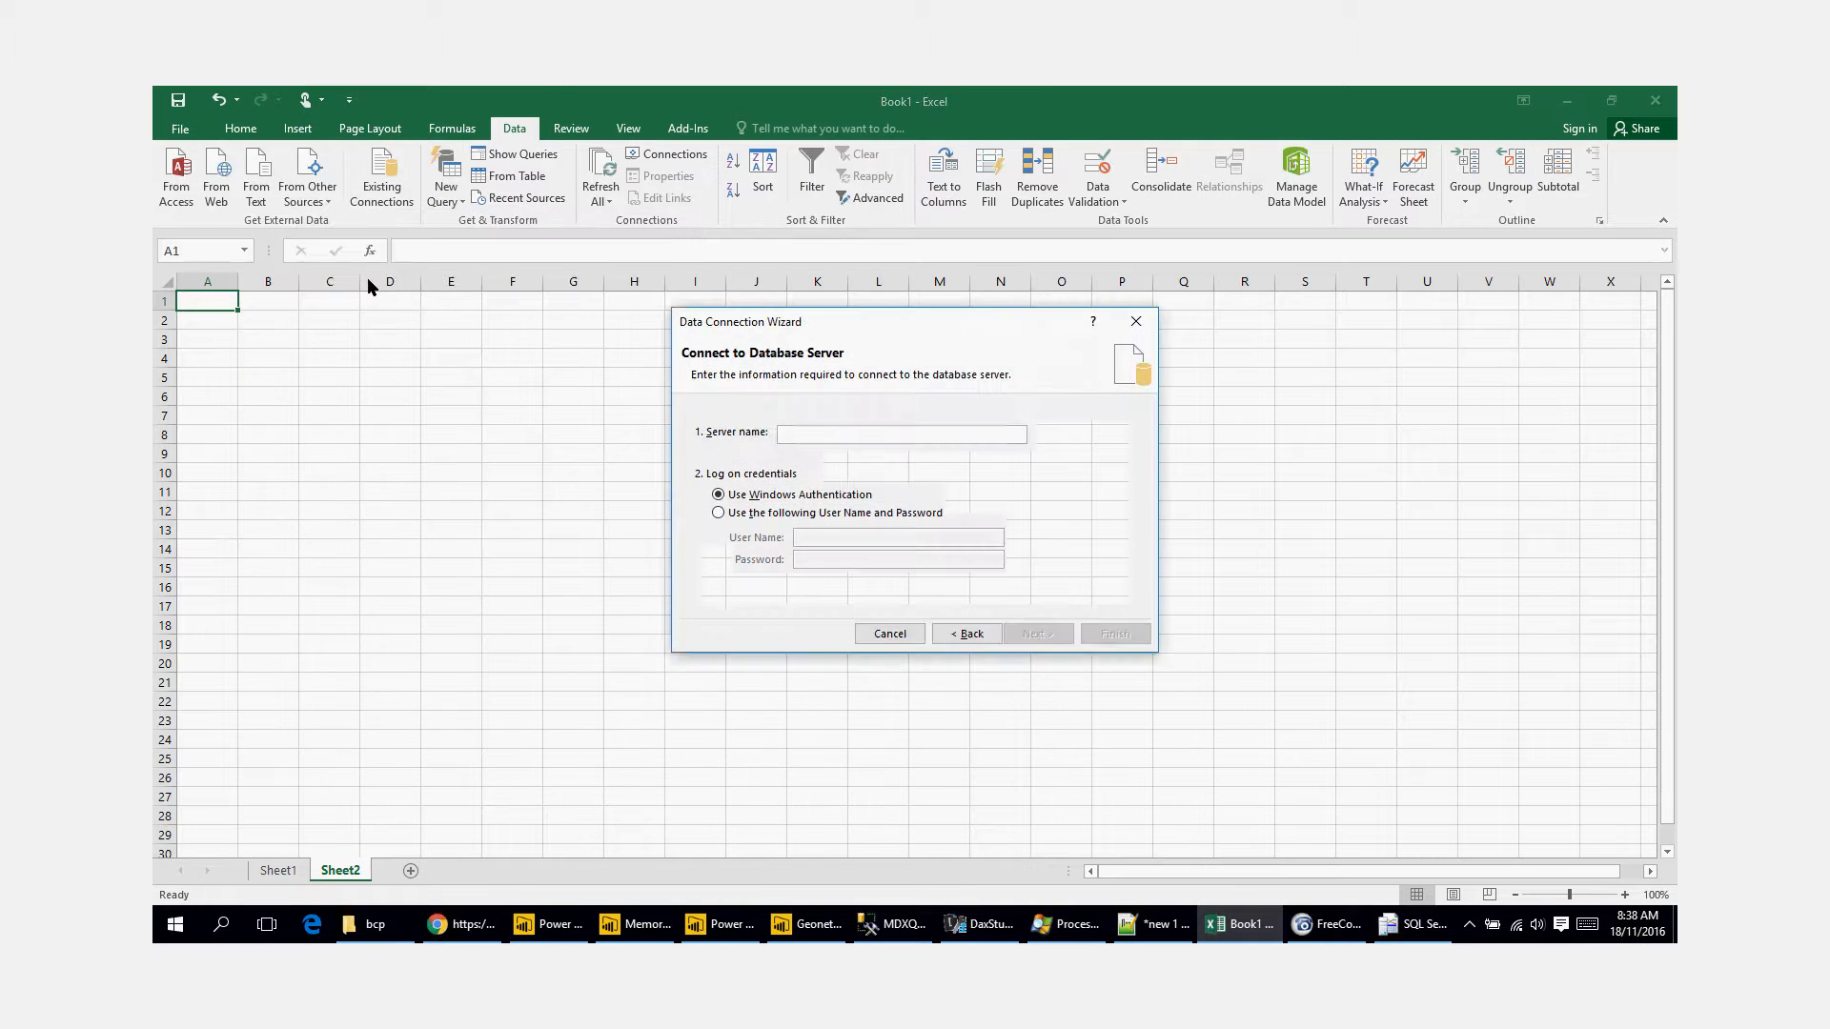
{"action": "type", "text": "loca"}
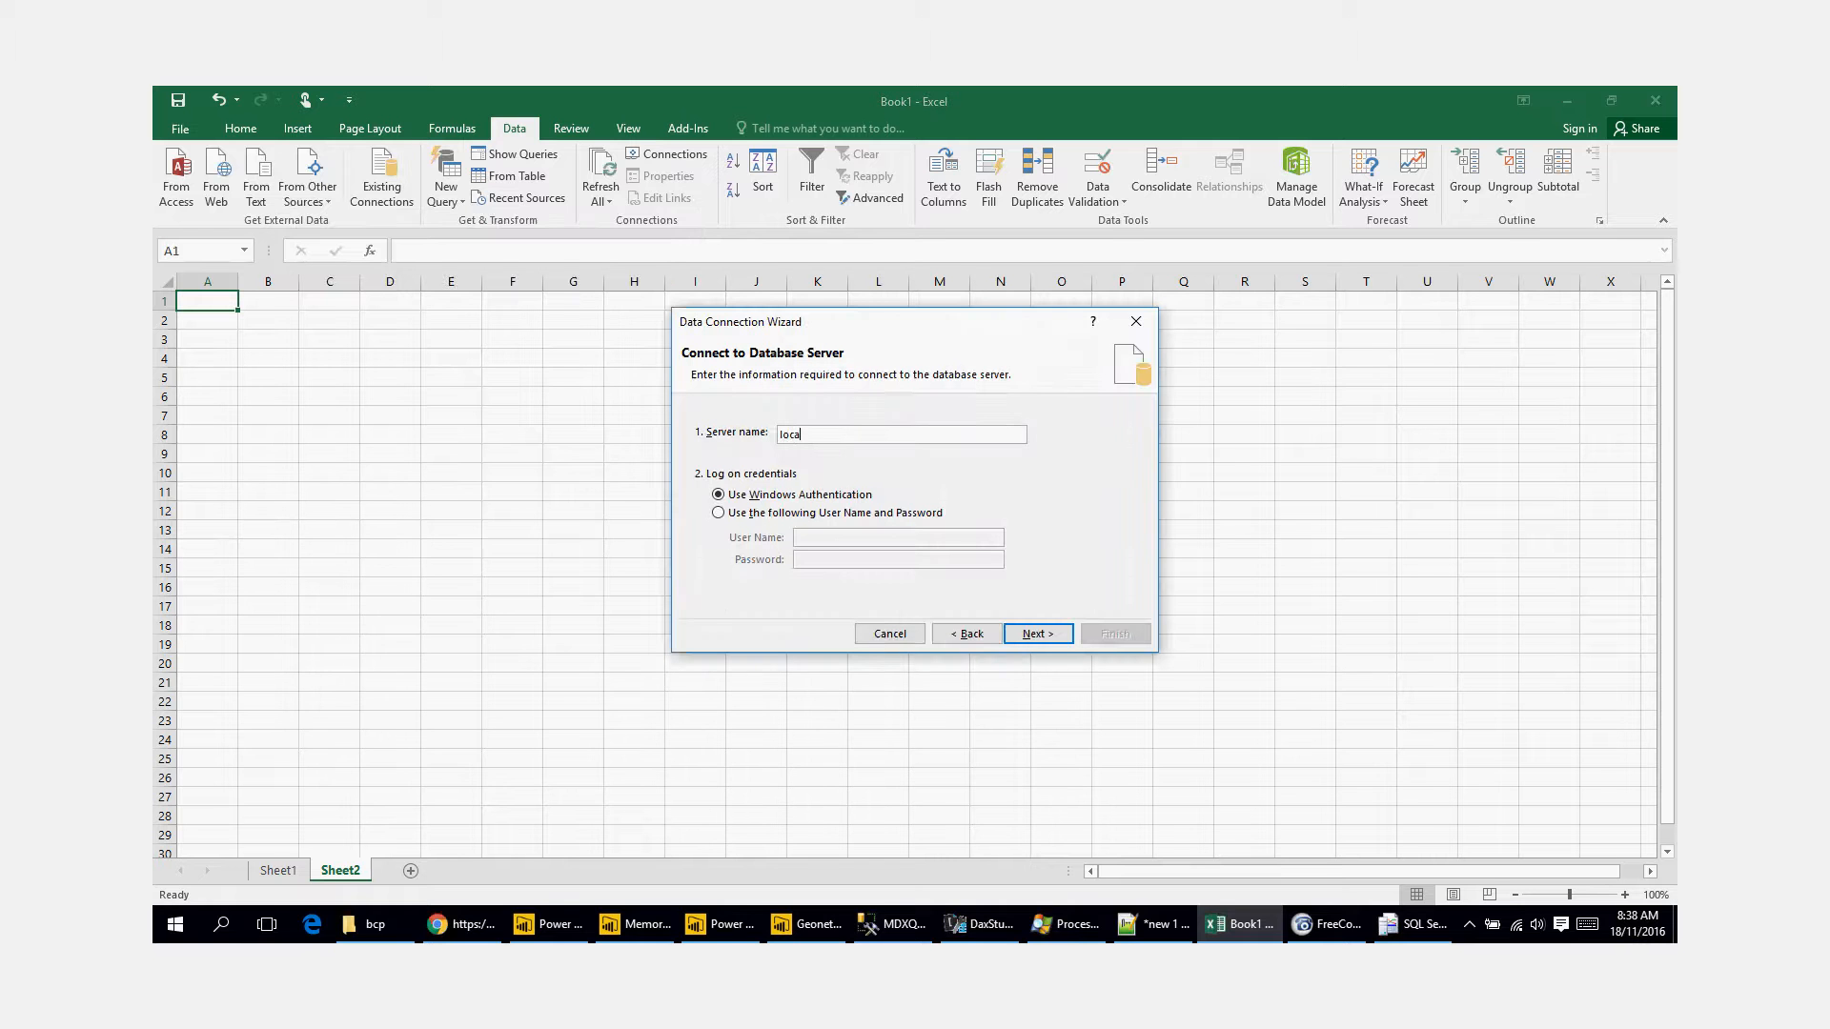
{"action": "type", "text": "lhost."}
{"action": "key", "text": "BackSpace"}
{"action": "type", "text": ":61904"}
{"action": "left_click", "coordinate": [1044, 635]}
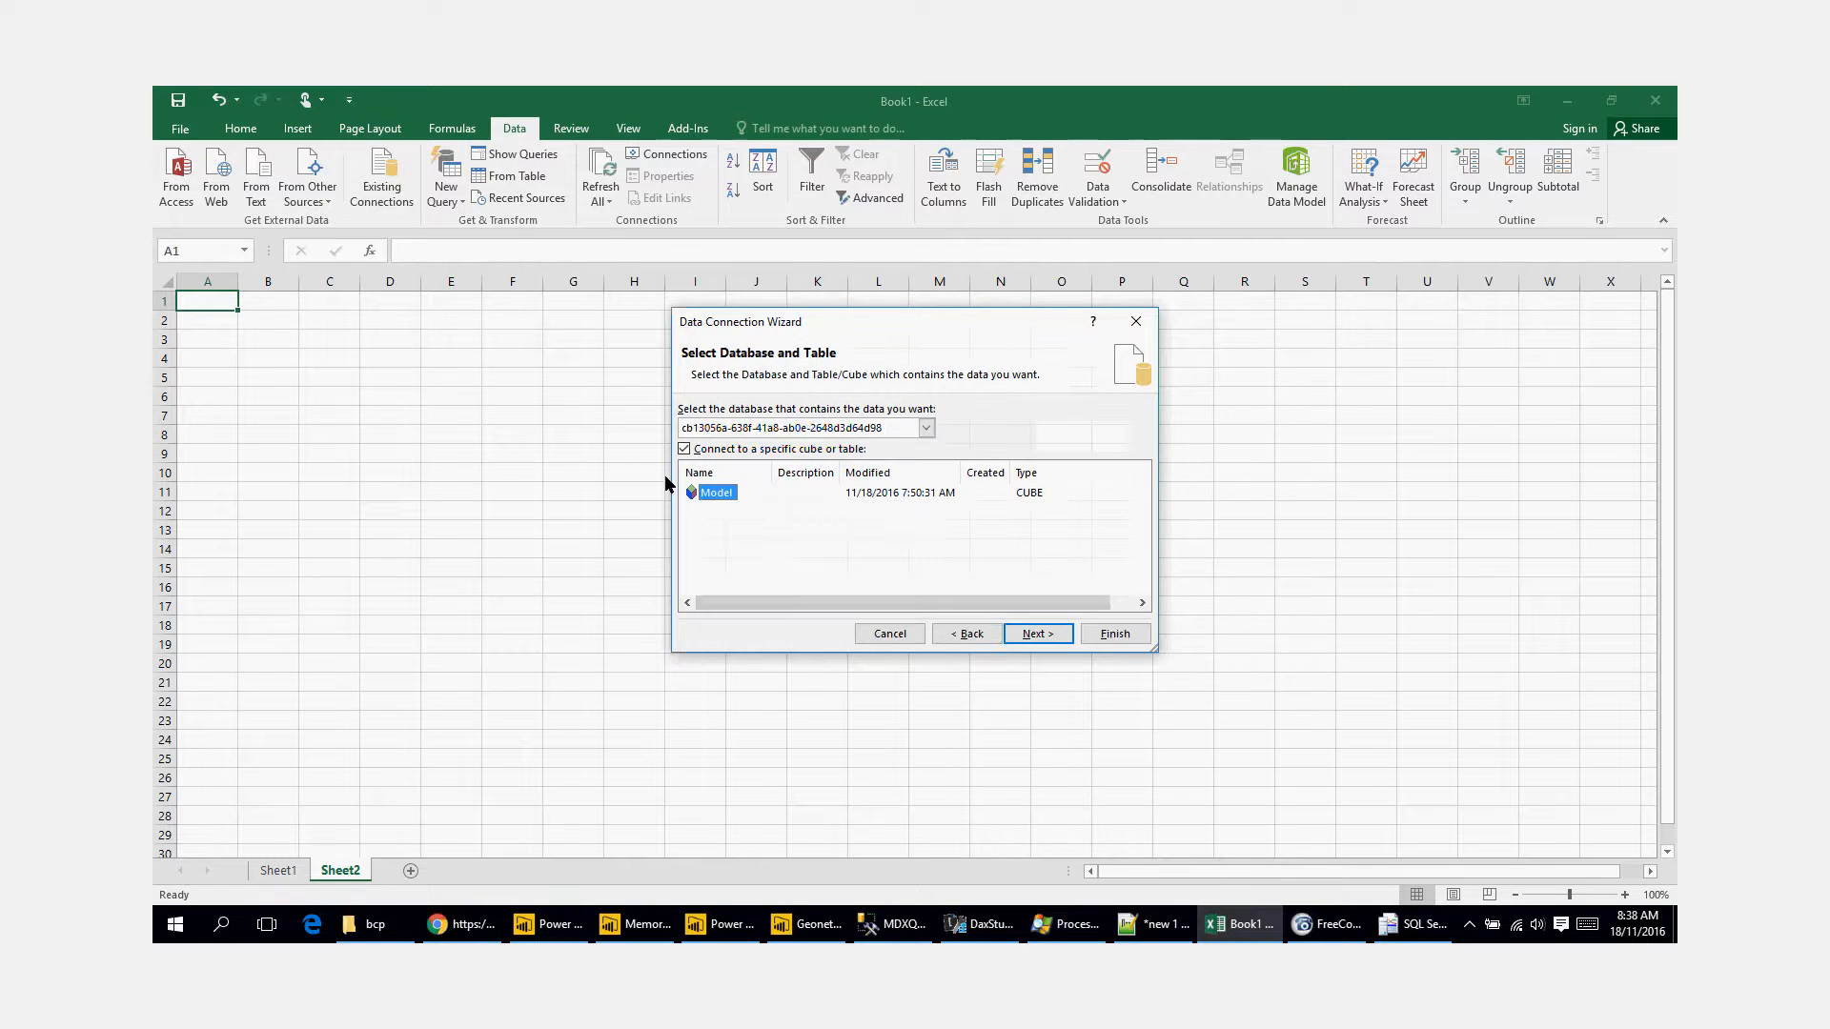
Step: Finish the connection to the Model cube as a PivotTable report at cell A1 and widen its field list to show the Readings measures
{"action": "left_click", "coordinate": [1037, 634]}
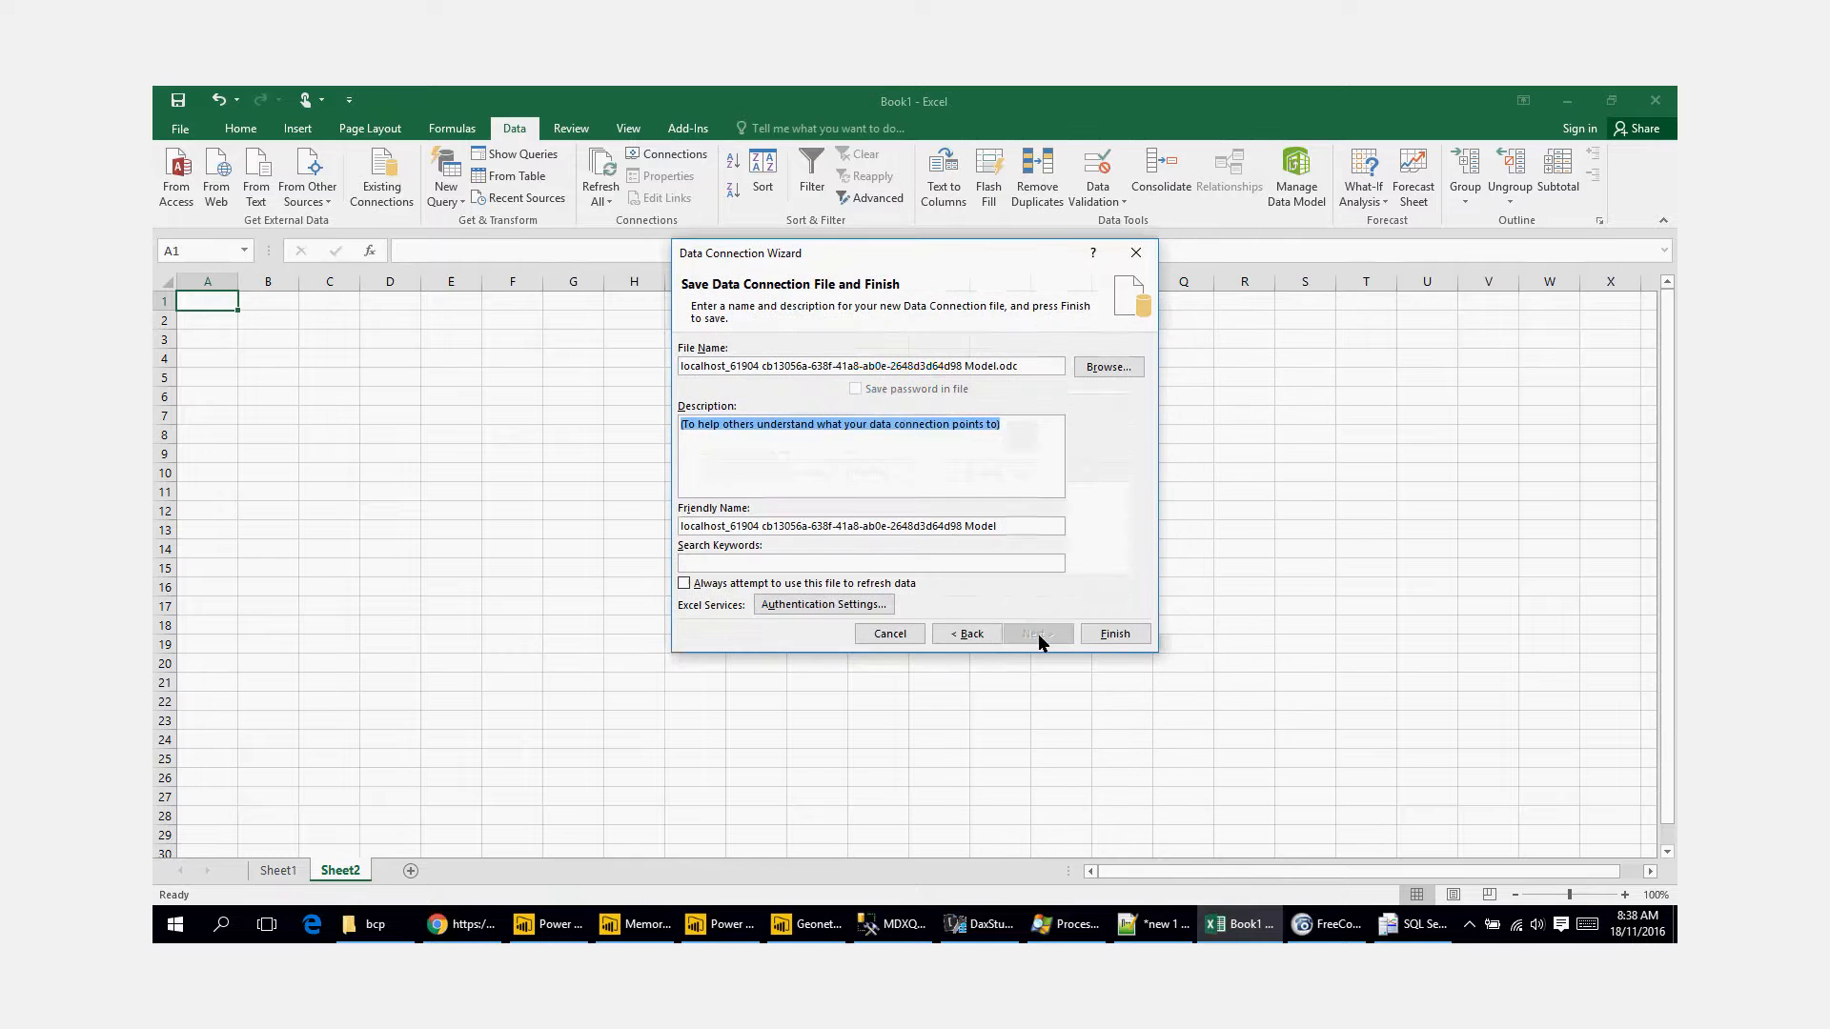
{"action": "left_click", "coordinate": [1112, 634]}
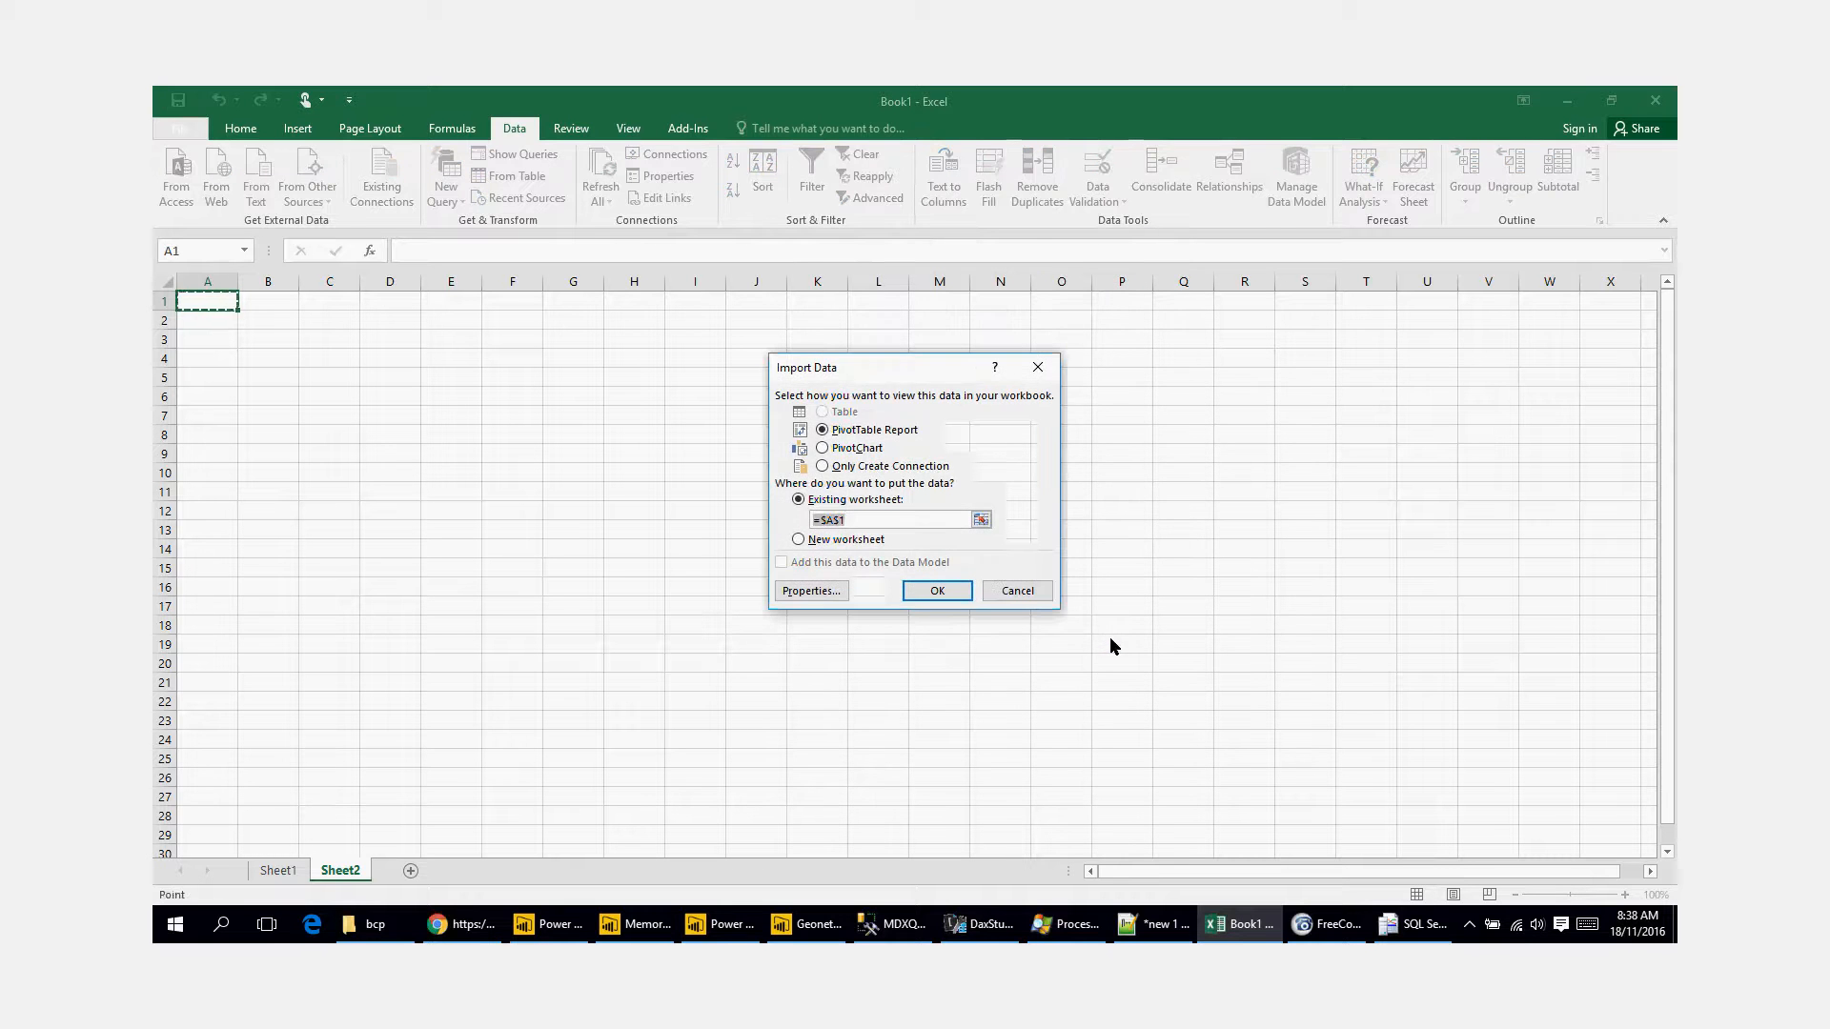
{"action": "left_click", "coordinate": [942, 595]}
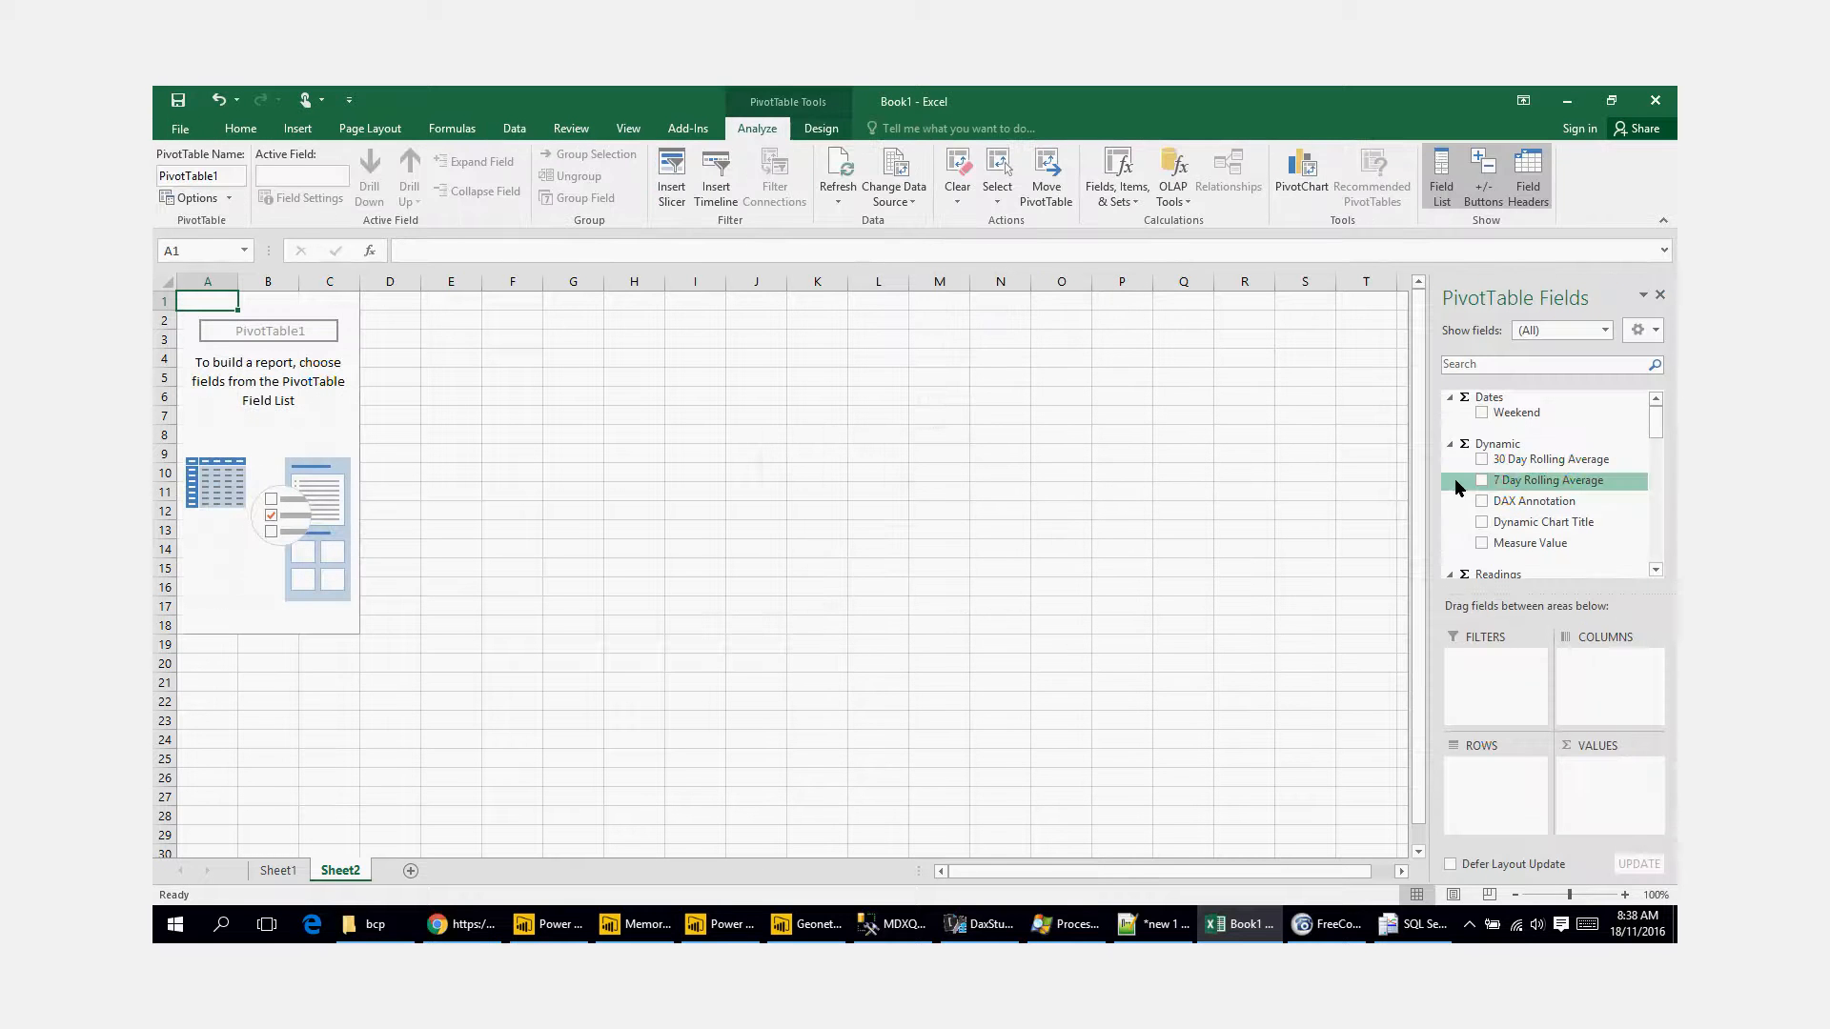
{"action": "left_click_drag", "start_coordinate": [1433, 473], "coordinate": [1221, 476]}
{"action": "mouse_move", "coordinate": [1657, 421]}
{"action": "left_mouse_down"}
{"action": "mouse_move", "coordinate": [1673, 507]}
{"action": "mouse_move", "coordinate": [1676, 451]}
{"action": "left_mouse_up"}
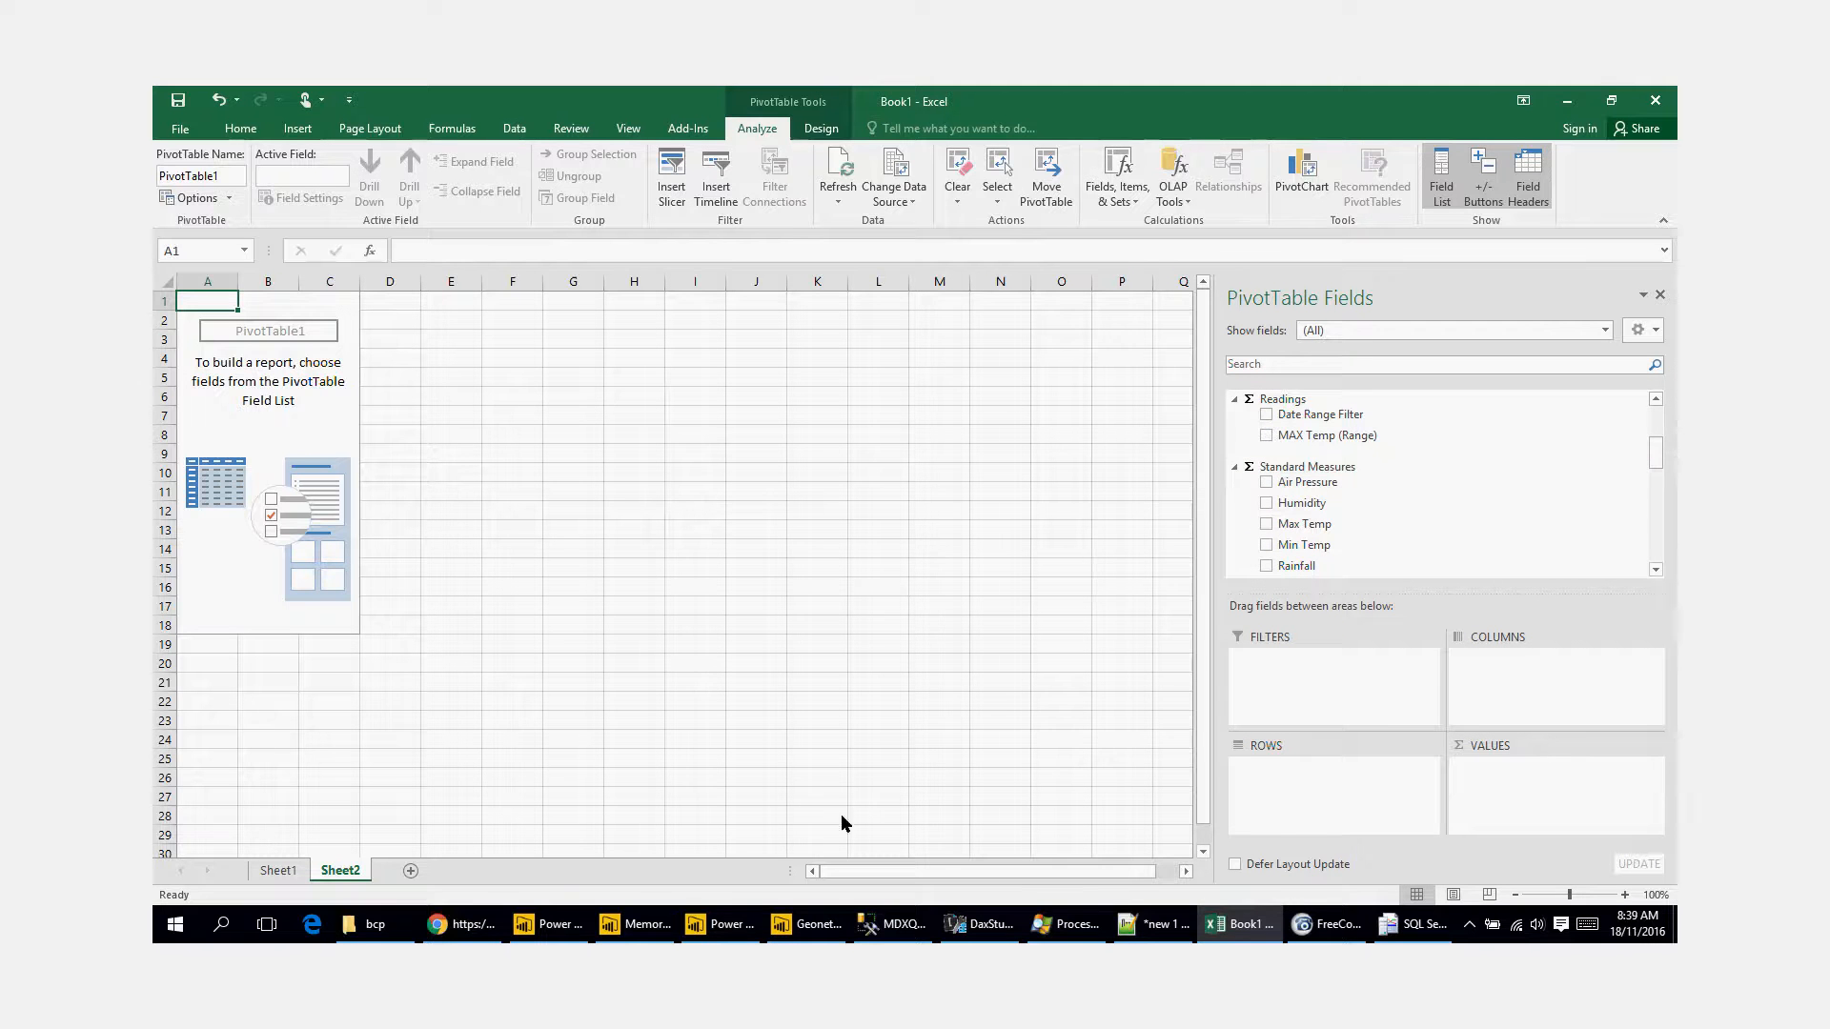
Step: Switch to Power BI Desktop and add a measure to the Readings table defined as New Measure = 1
{"action": "left_click", "coordinate": [565, 939]}
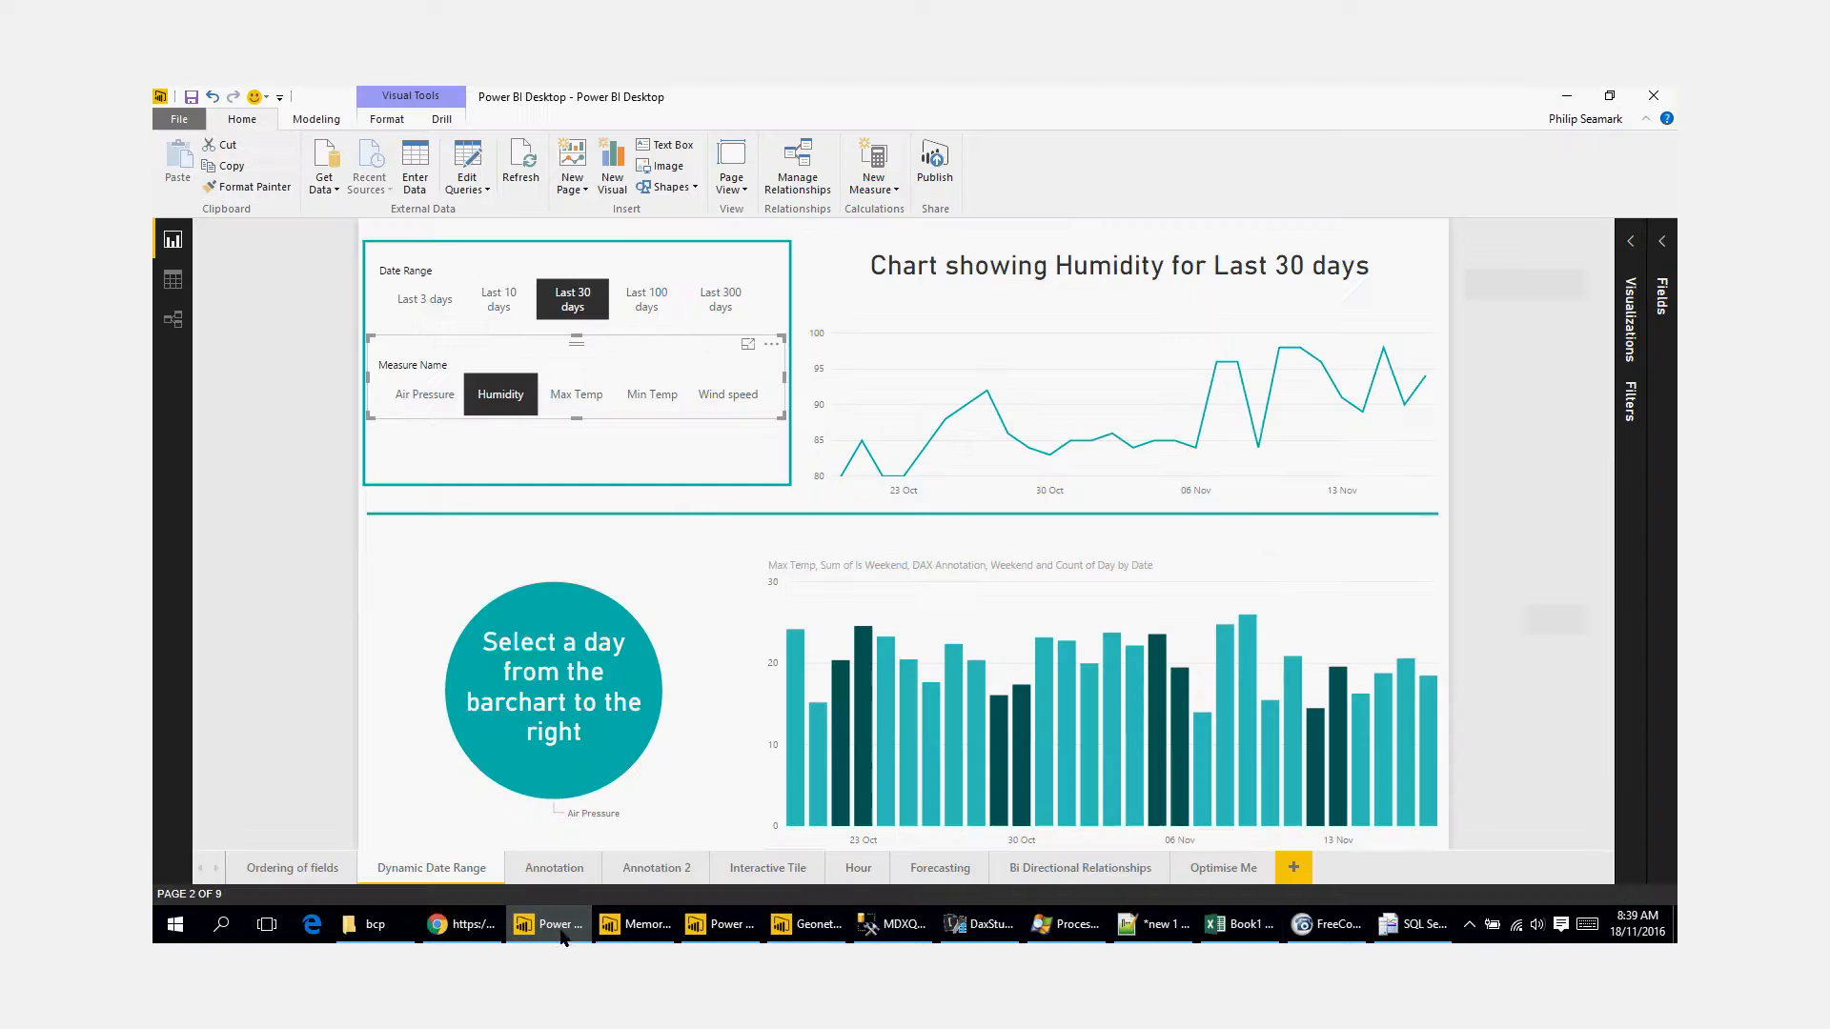
{"action": "left_click", "coordinate": [1630, 241]}
{"action": "left_click", "coordinate": [1662, 241]}
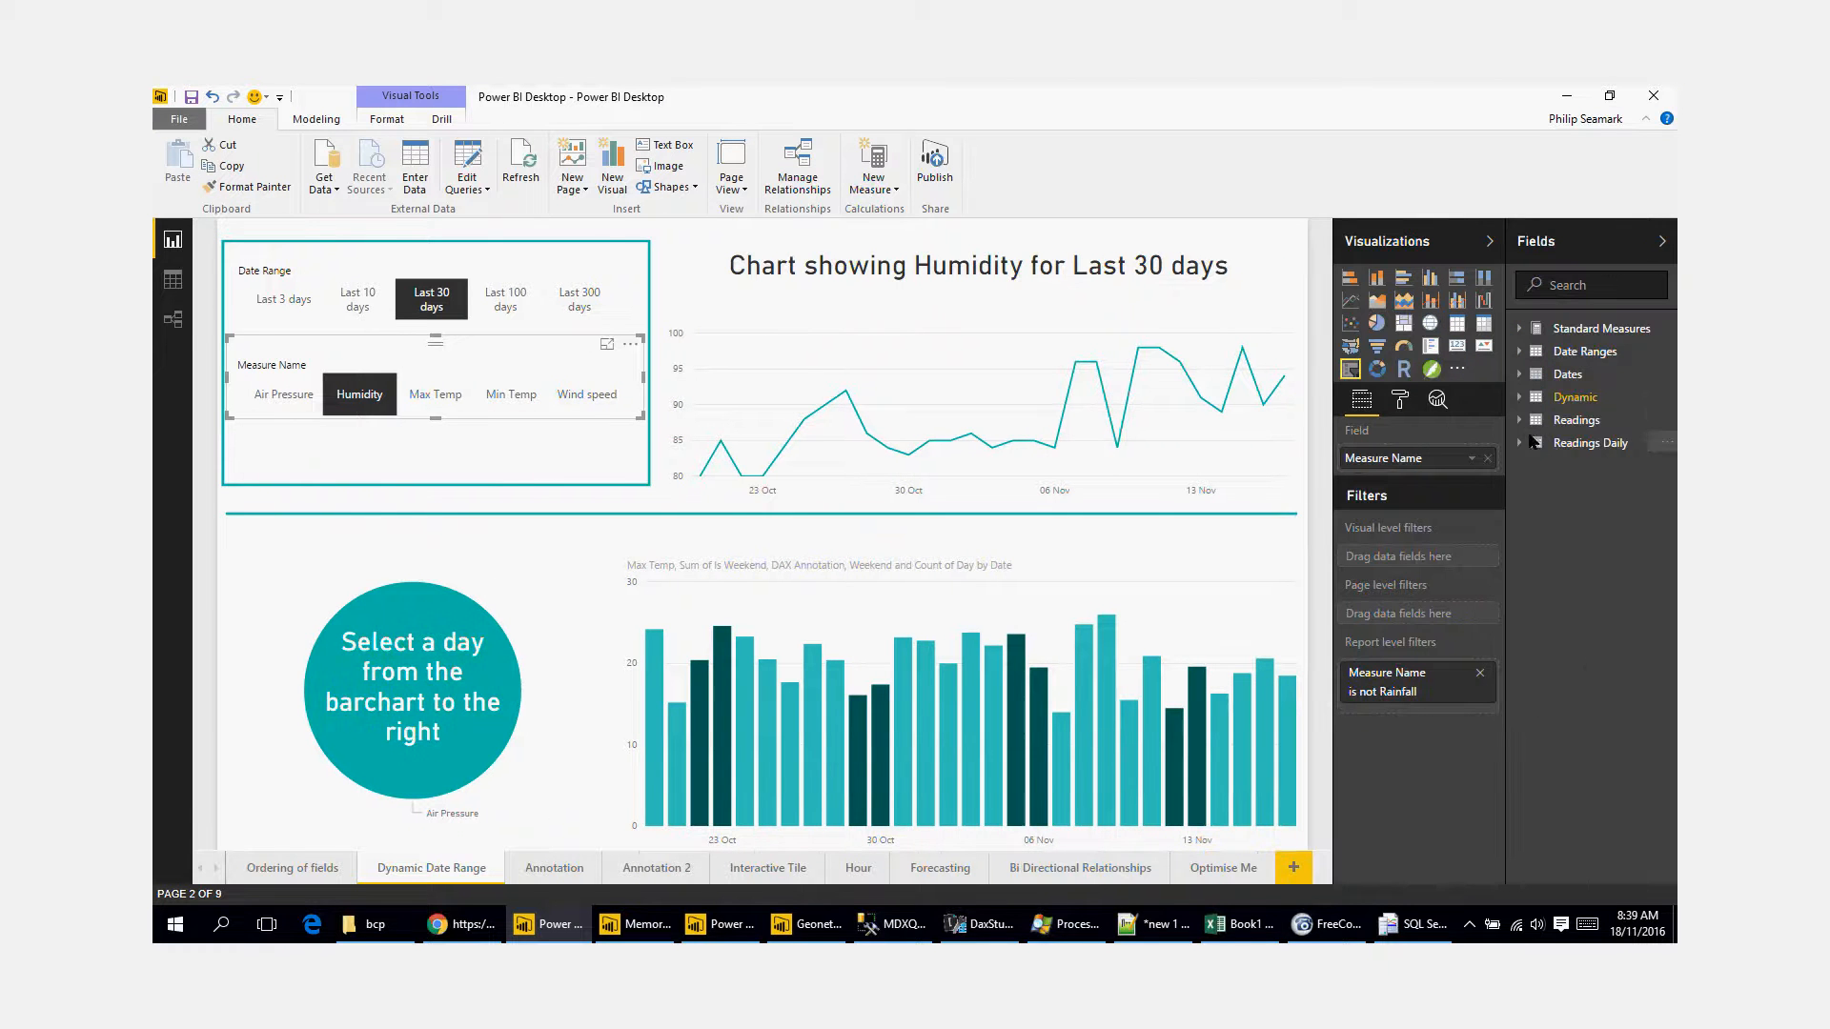
{"action": "left_click", "coordinate": [1523, 420]}
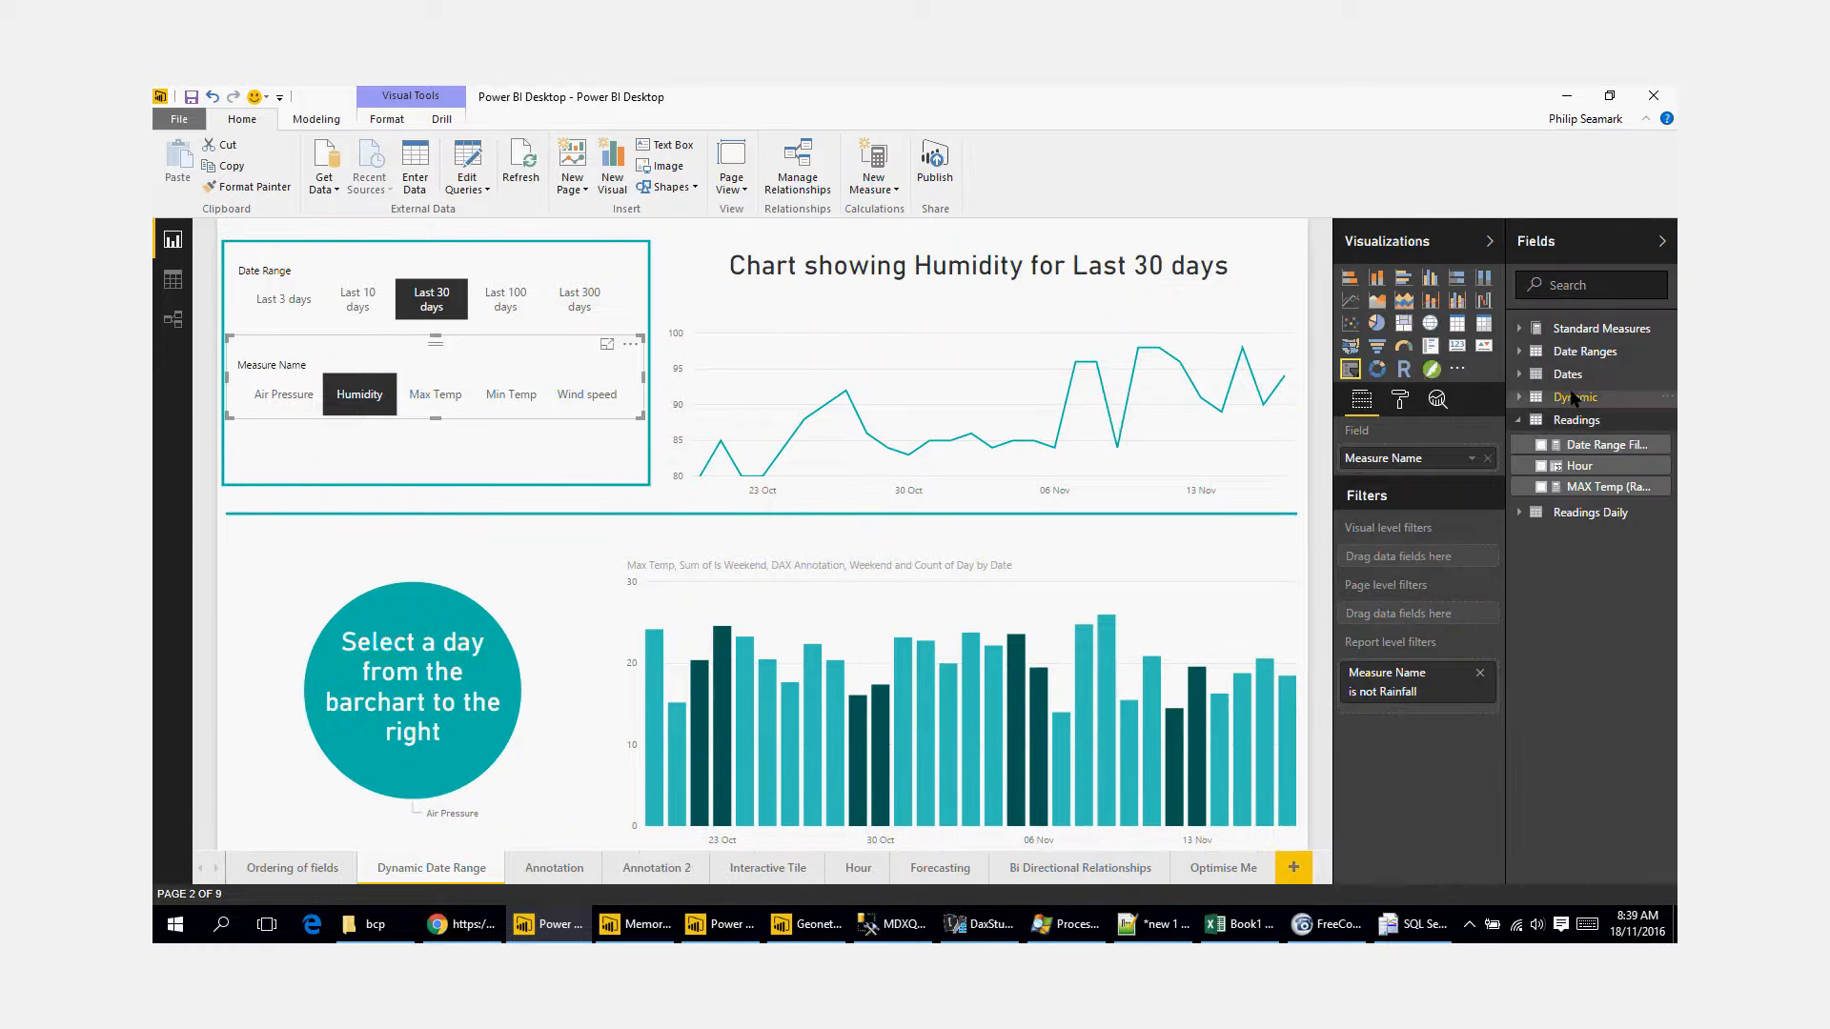
{"action": "right_click", "coordinate": [1572, 420]}
{"action": "key", "text": "Escape"}
{"action": "type", "text": "New Mea"}
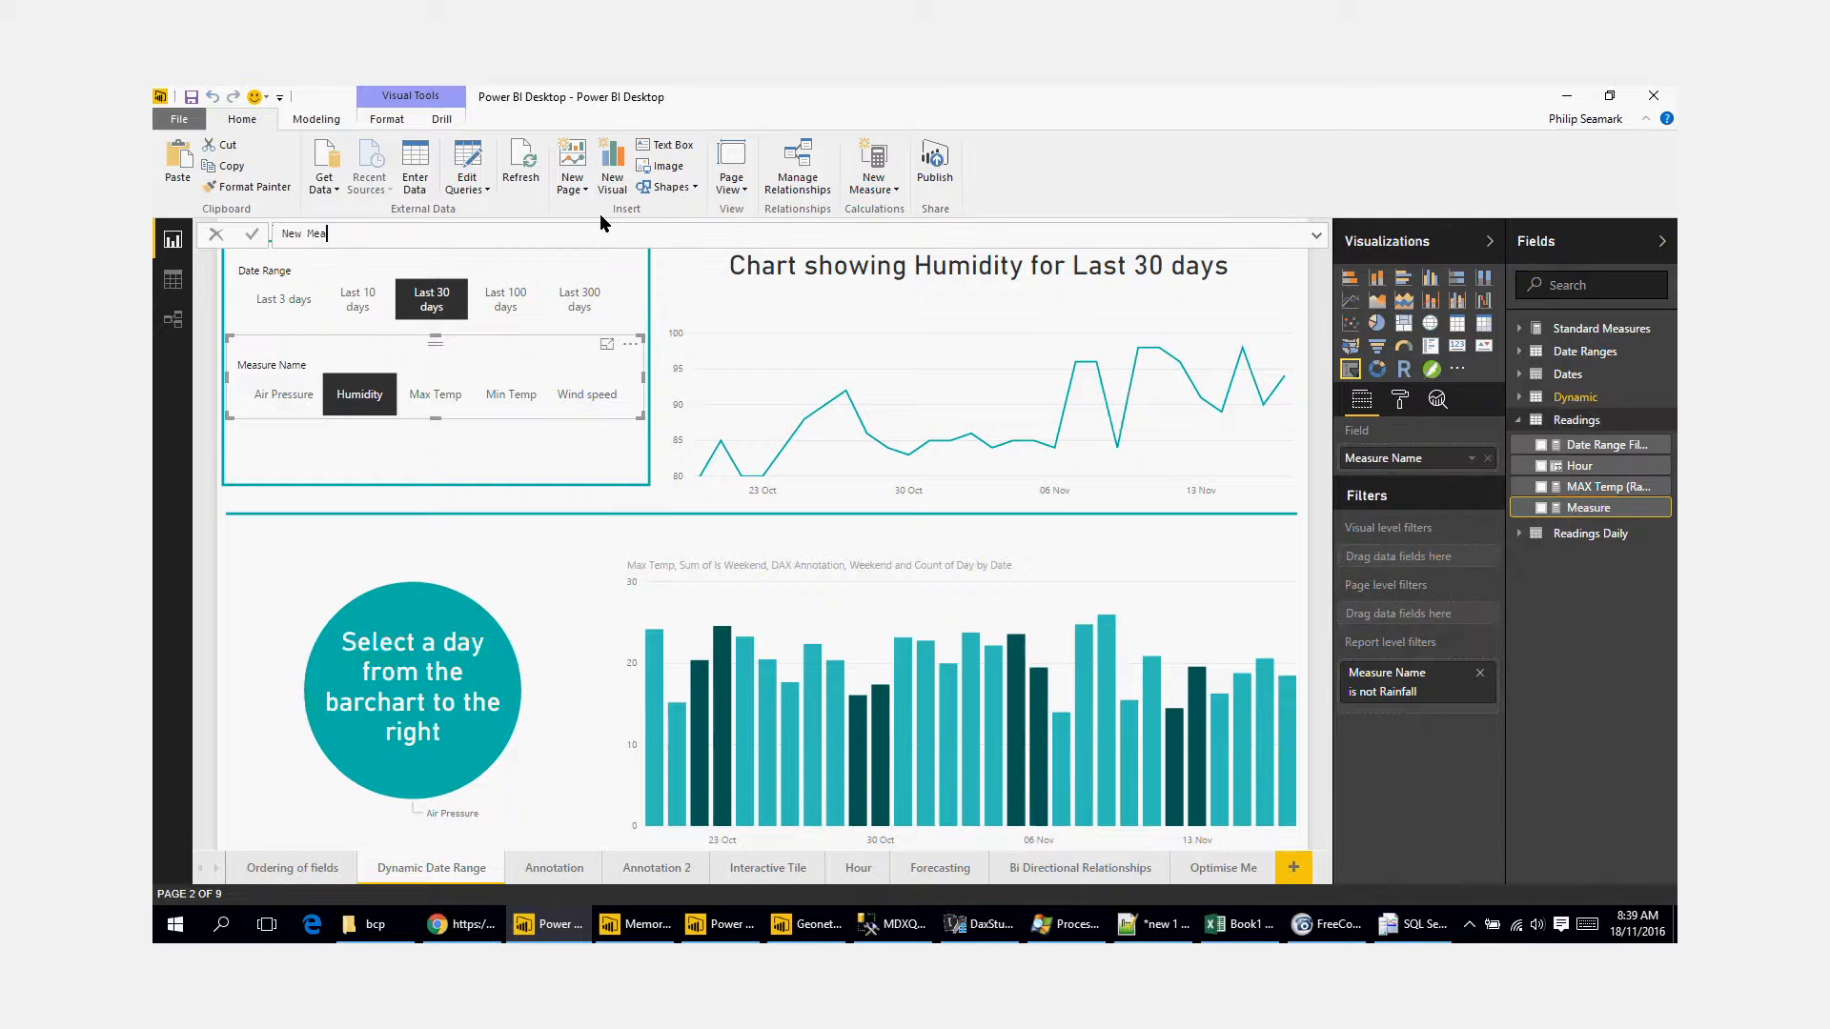
{"action": "type", "text": "sure = 1"}
{"action": "key", "text": "Return"}
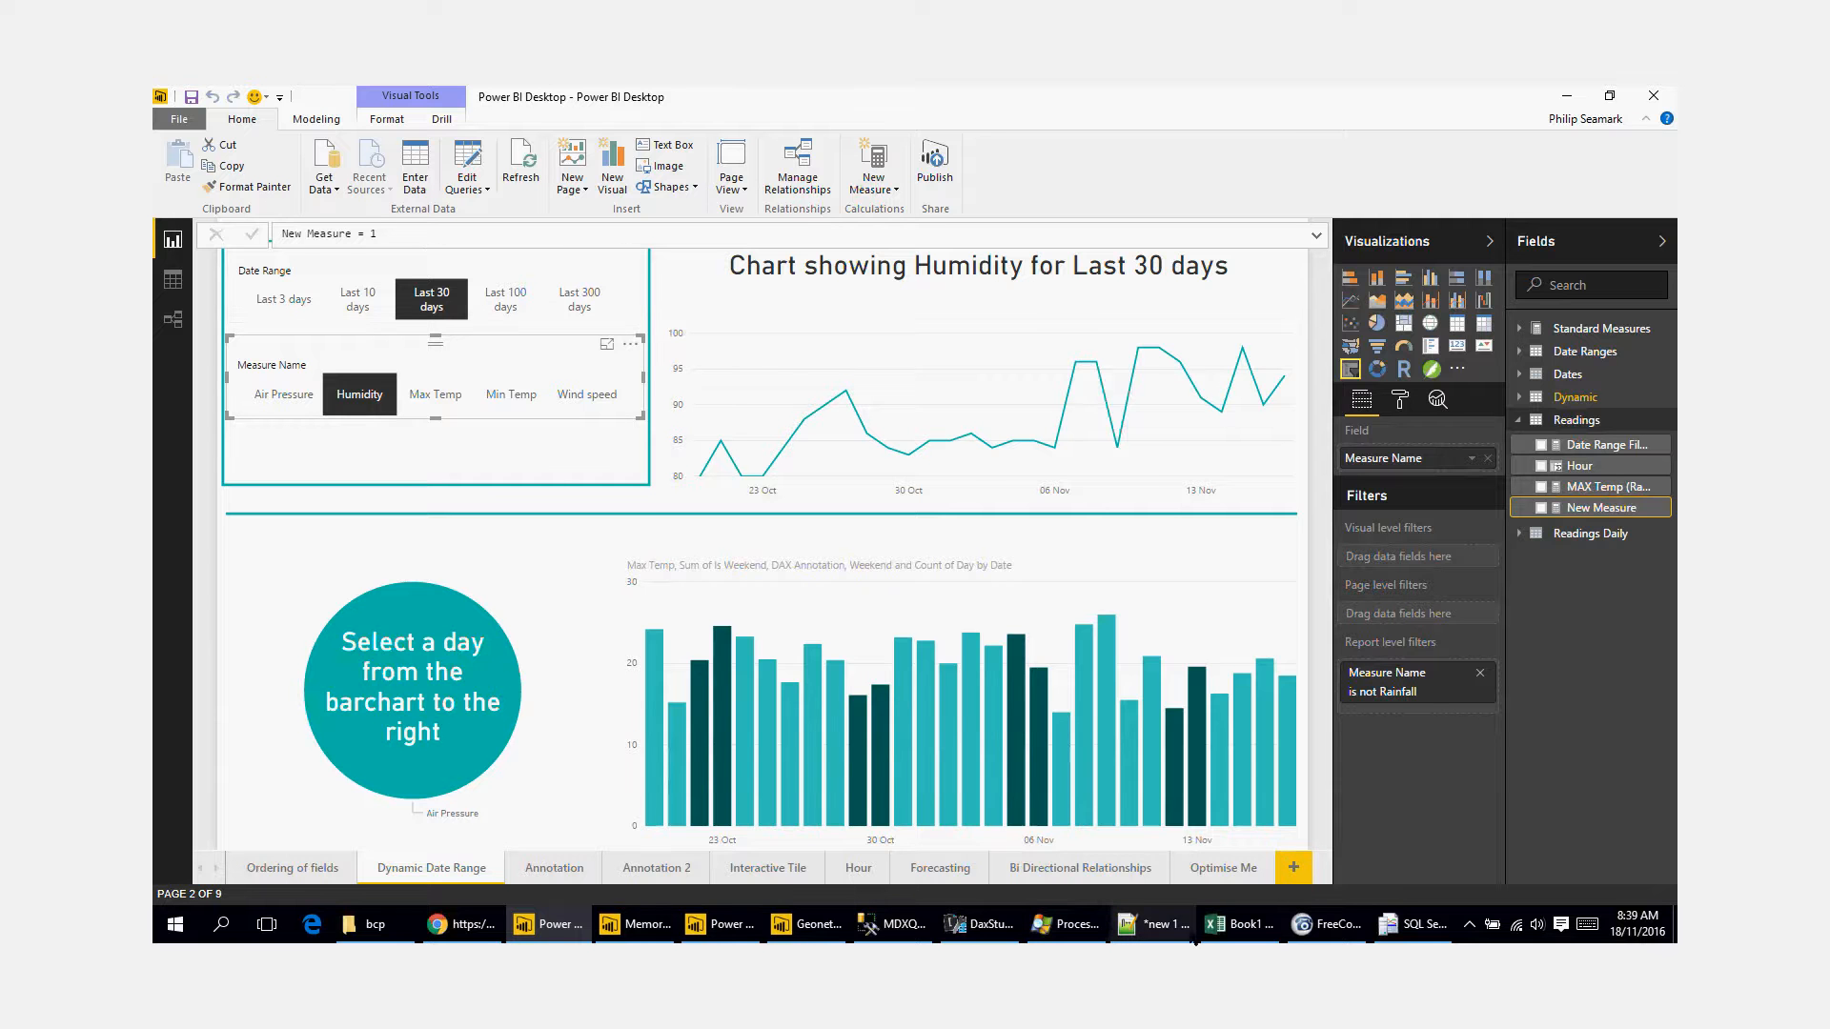
Step: Return to Excel, refresh the PivotTable and add New Measure from Readings to its values
{"action": "left_click", "coordinate": [1237, 924]}
{"action": "right_click", "coordinate": [261, 418]}
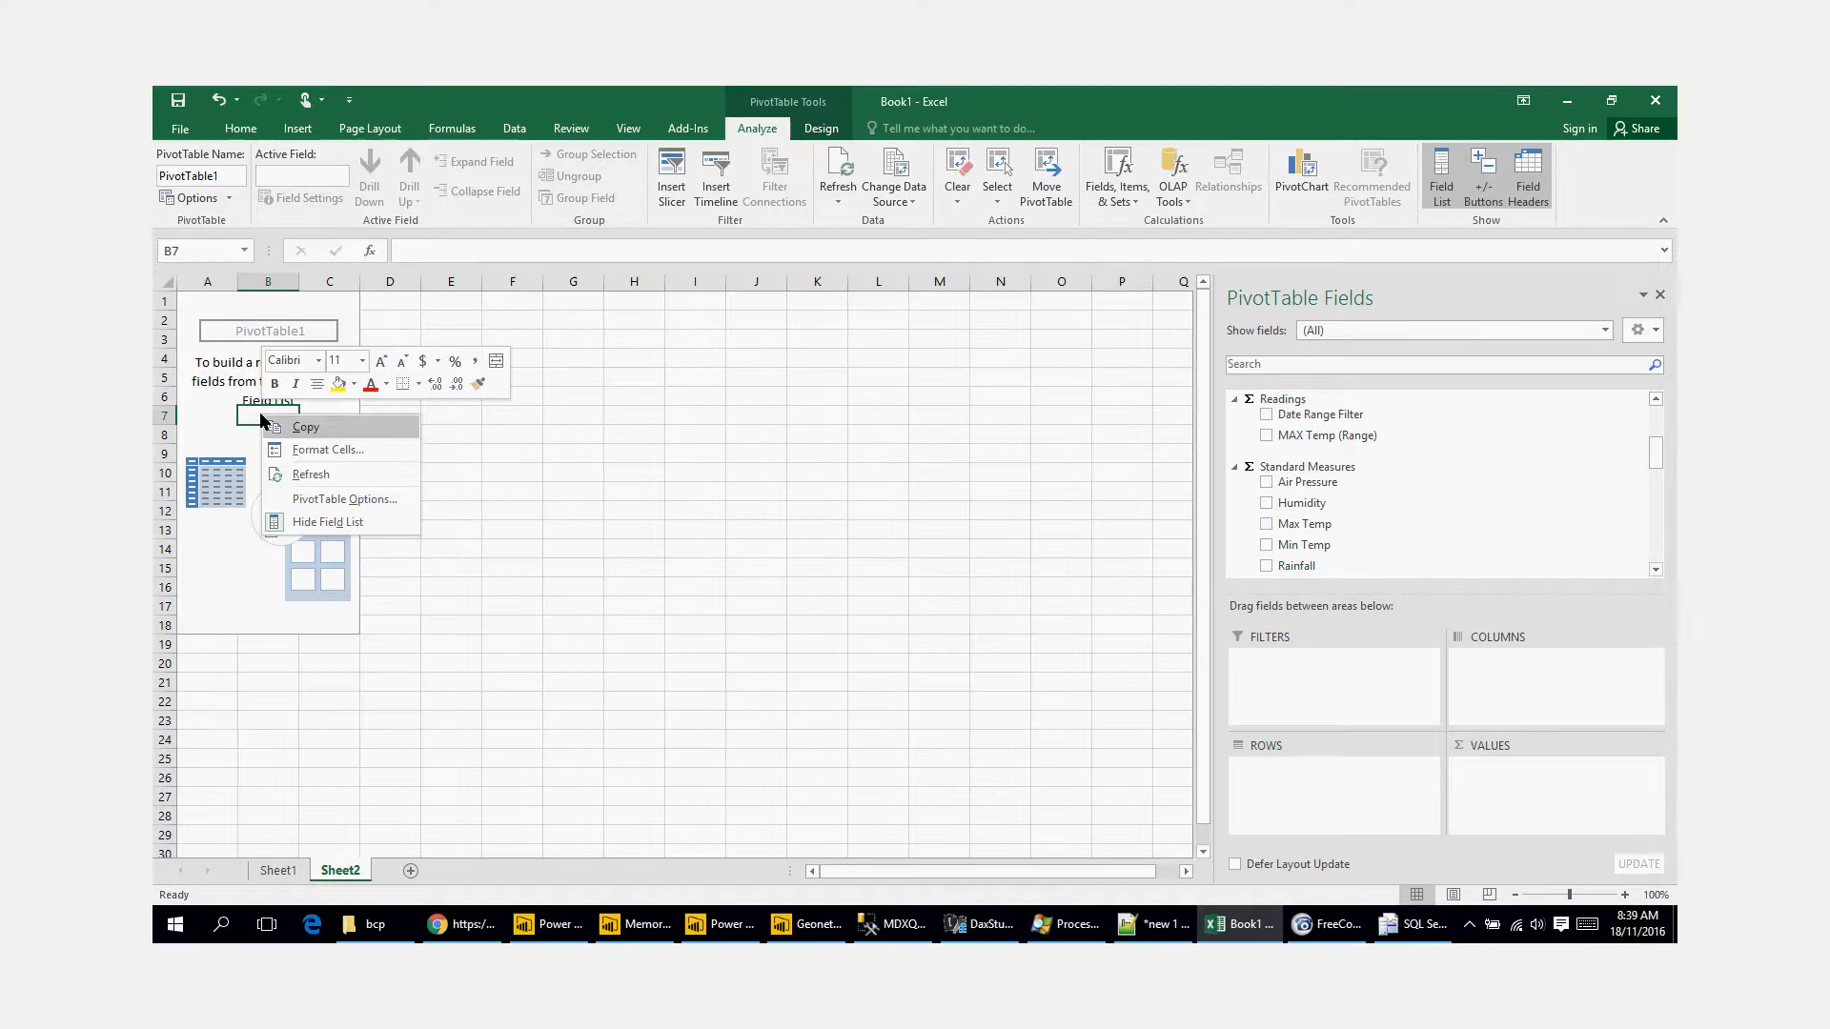
{"action": "left_click", "coordinate": [358, 475]}
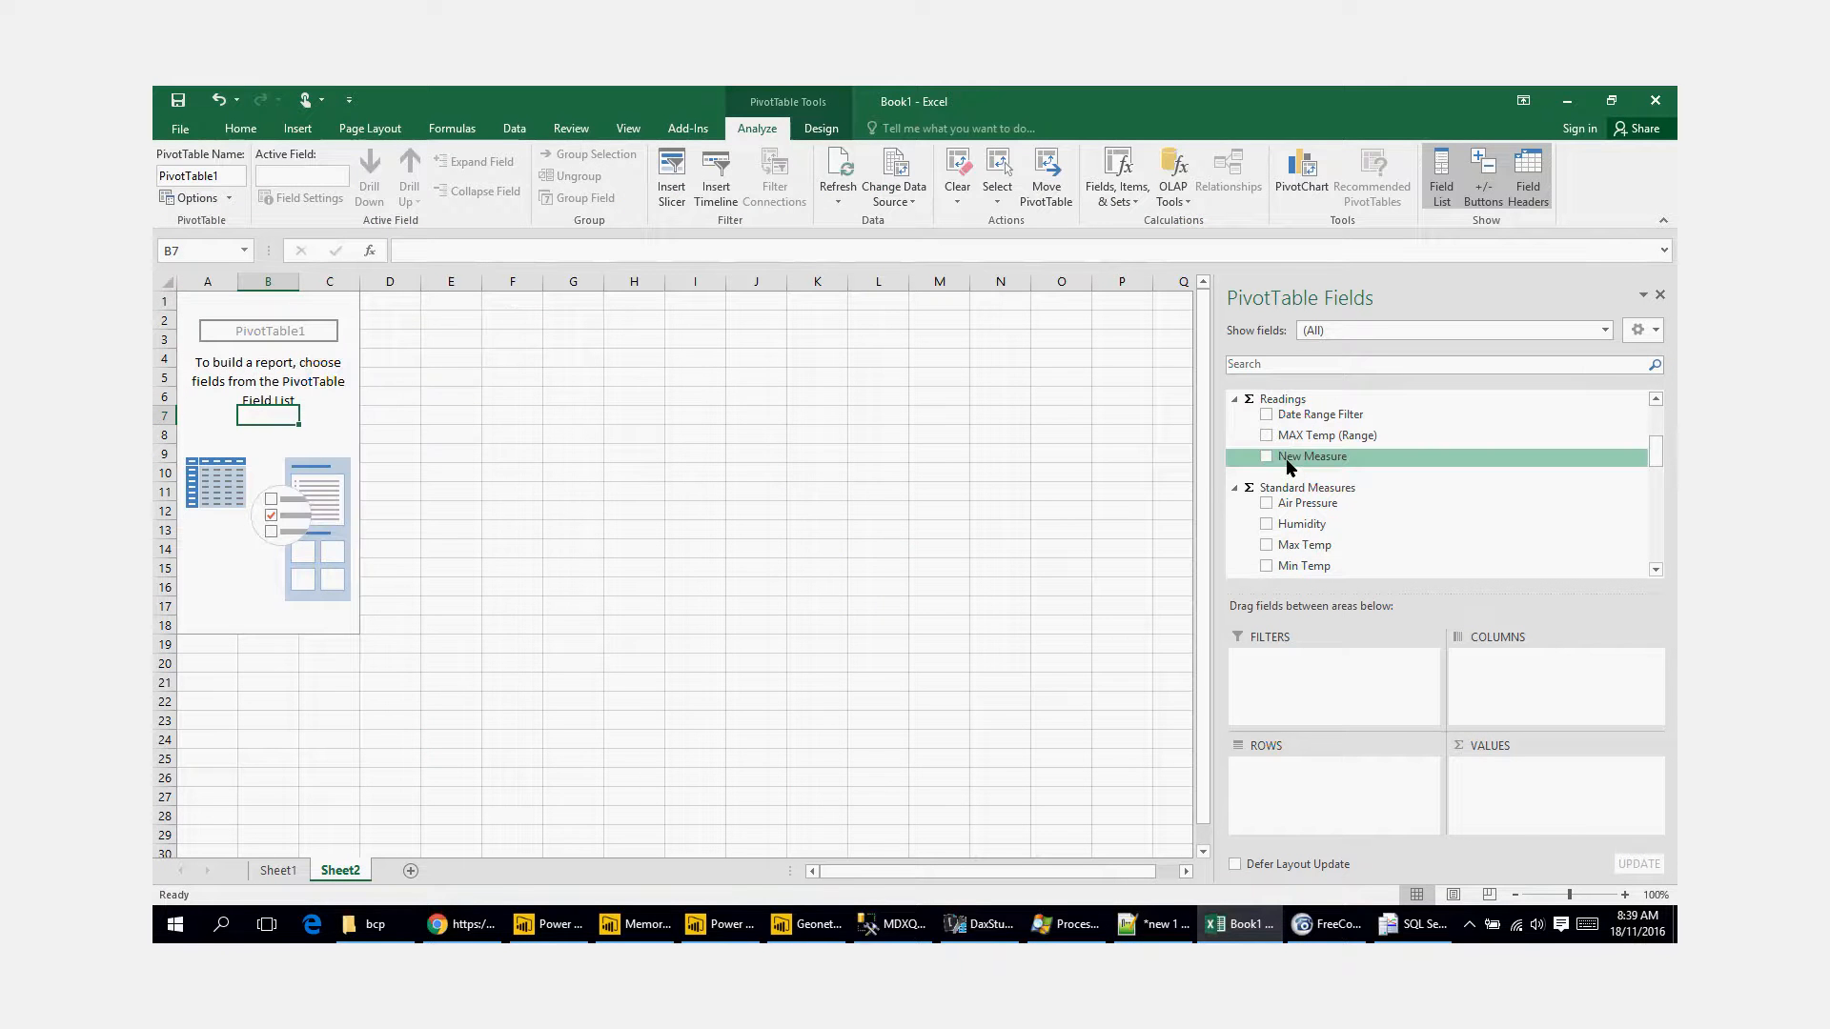
{"action": "left_click_drag", "start_coordinate": [1290, 467], "coordinate": [1501, 786]}
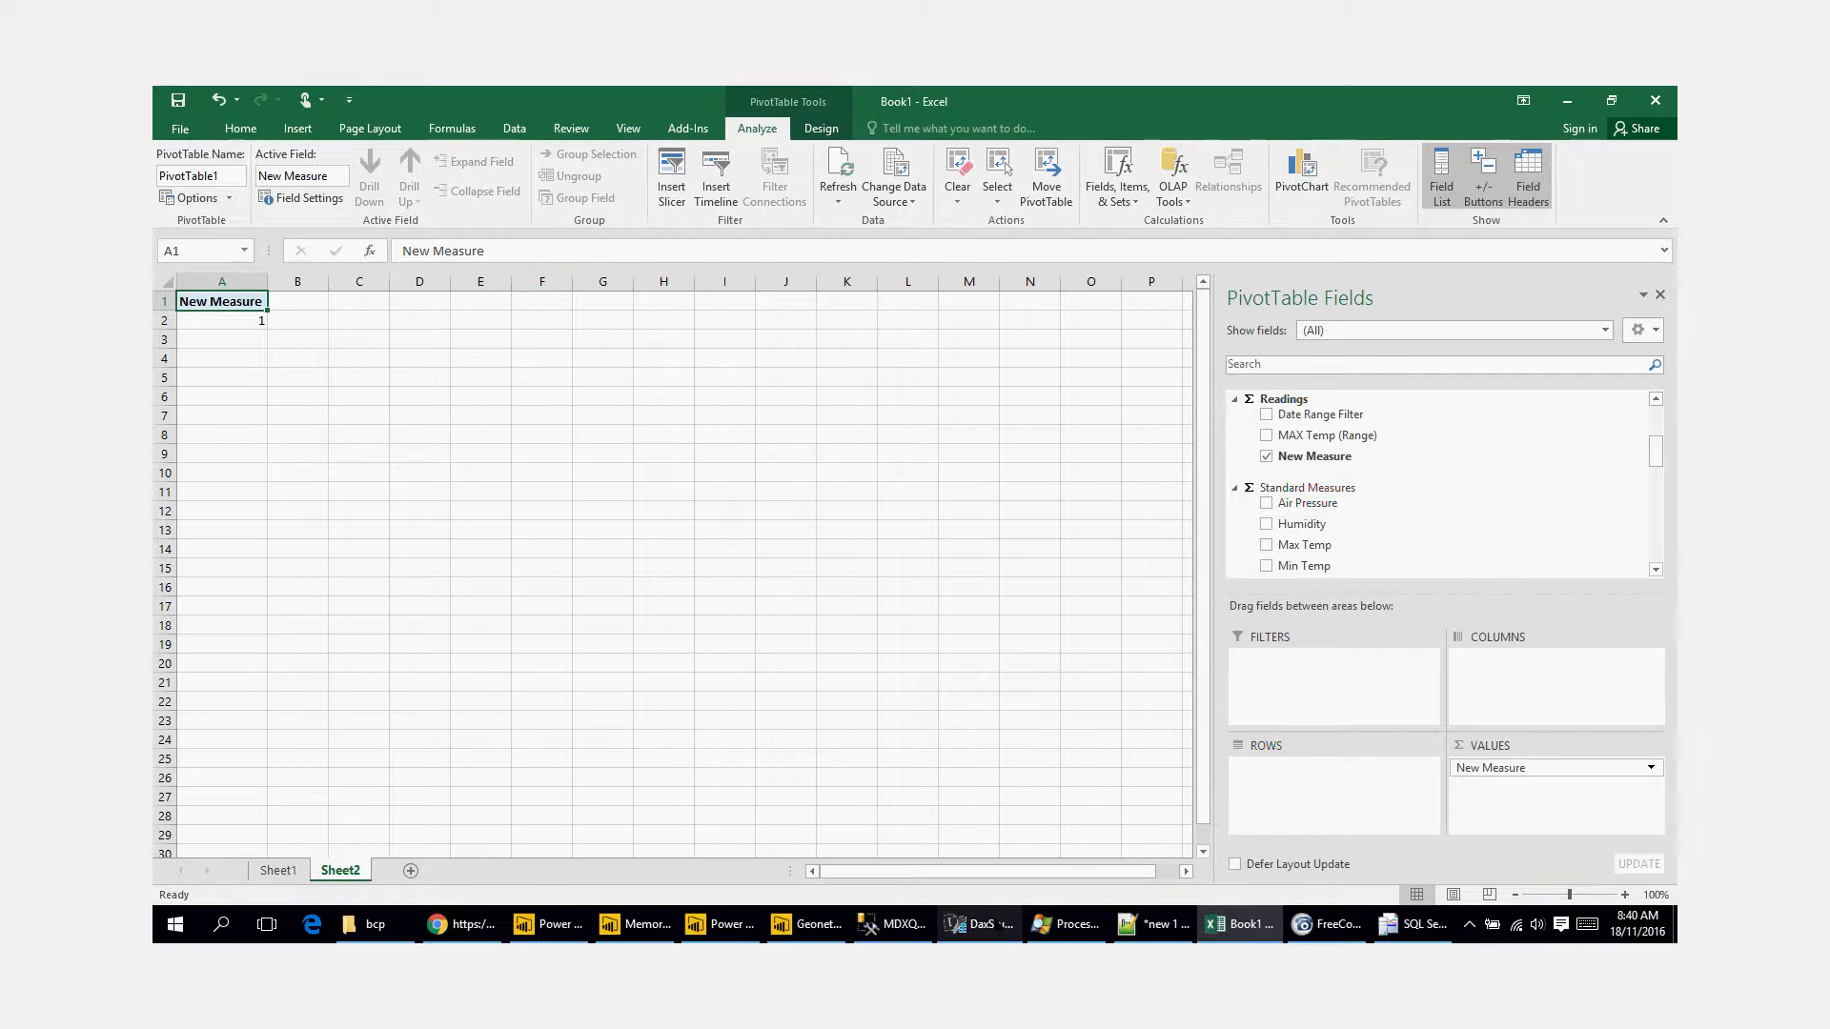
Step: Switch to DAX Studio and try to enter an EVALUATE query on the dates table
{"action": "left_click", "coordinate": [979, 923]}
{"action": "left_click", "coordinate": [487, 391]}
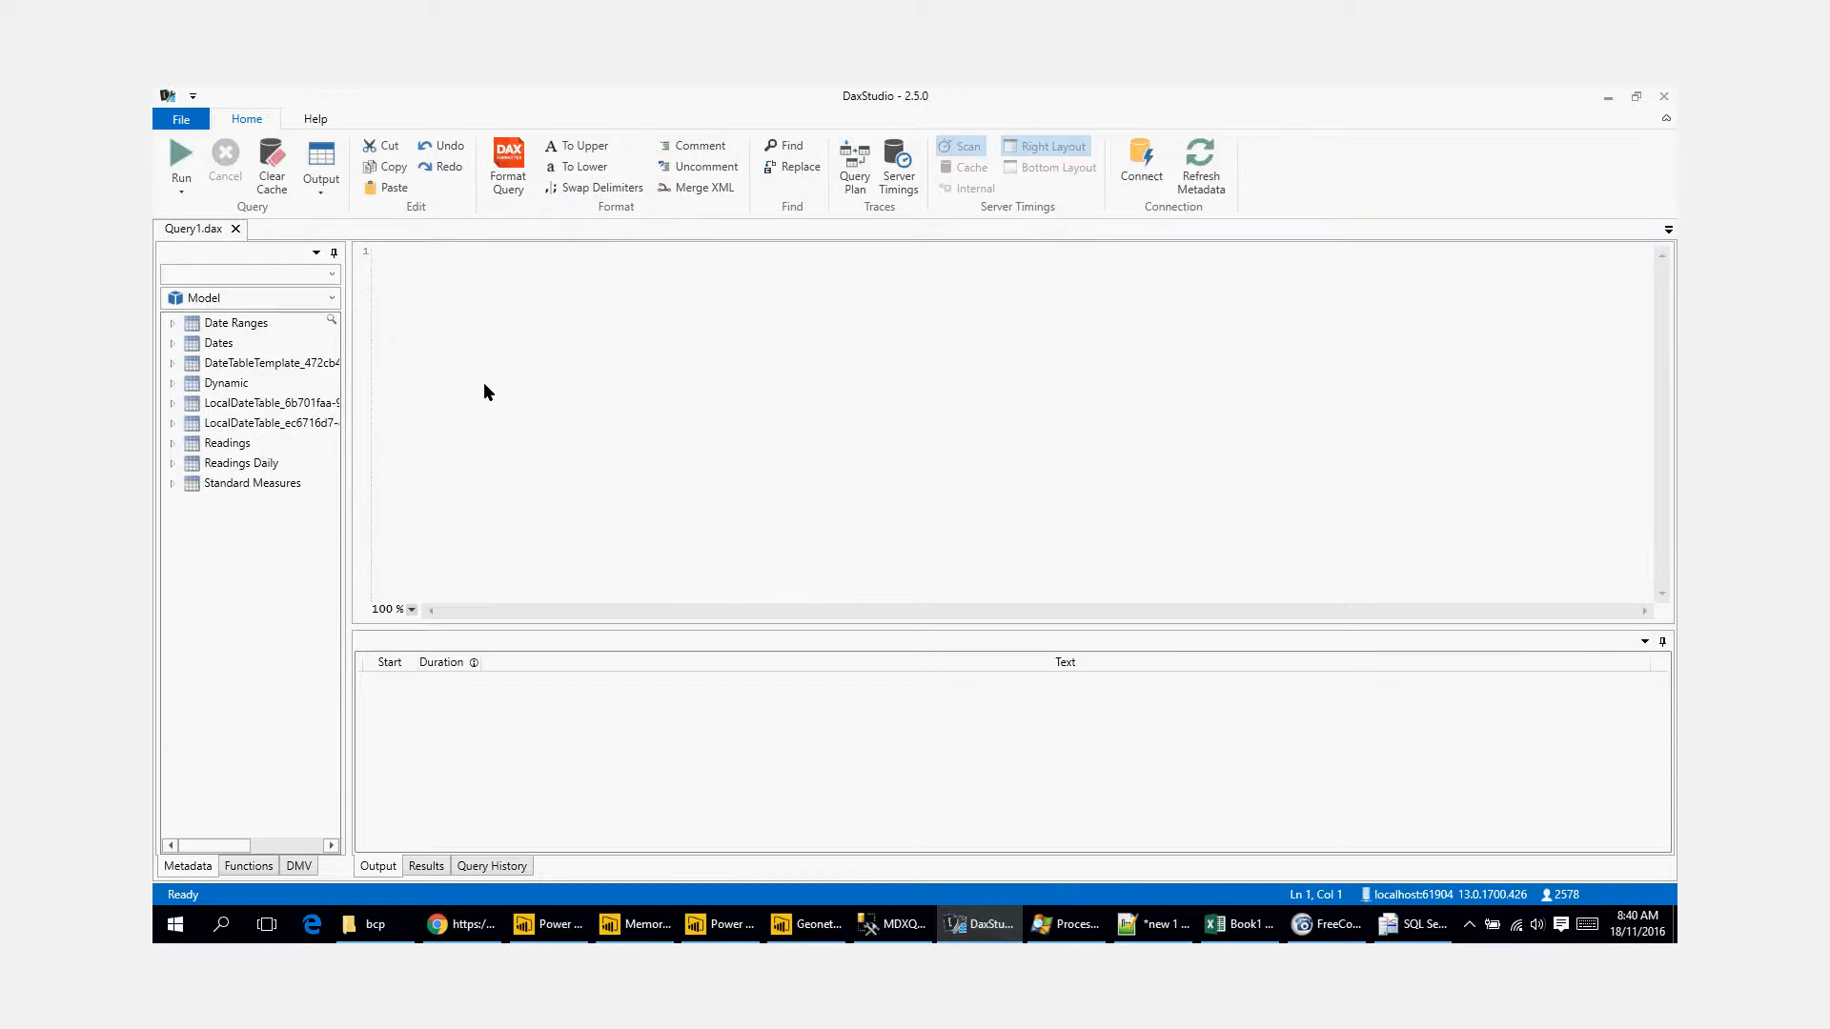
{"action": "type", "text": "eva"}
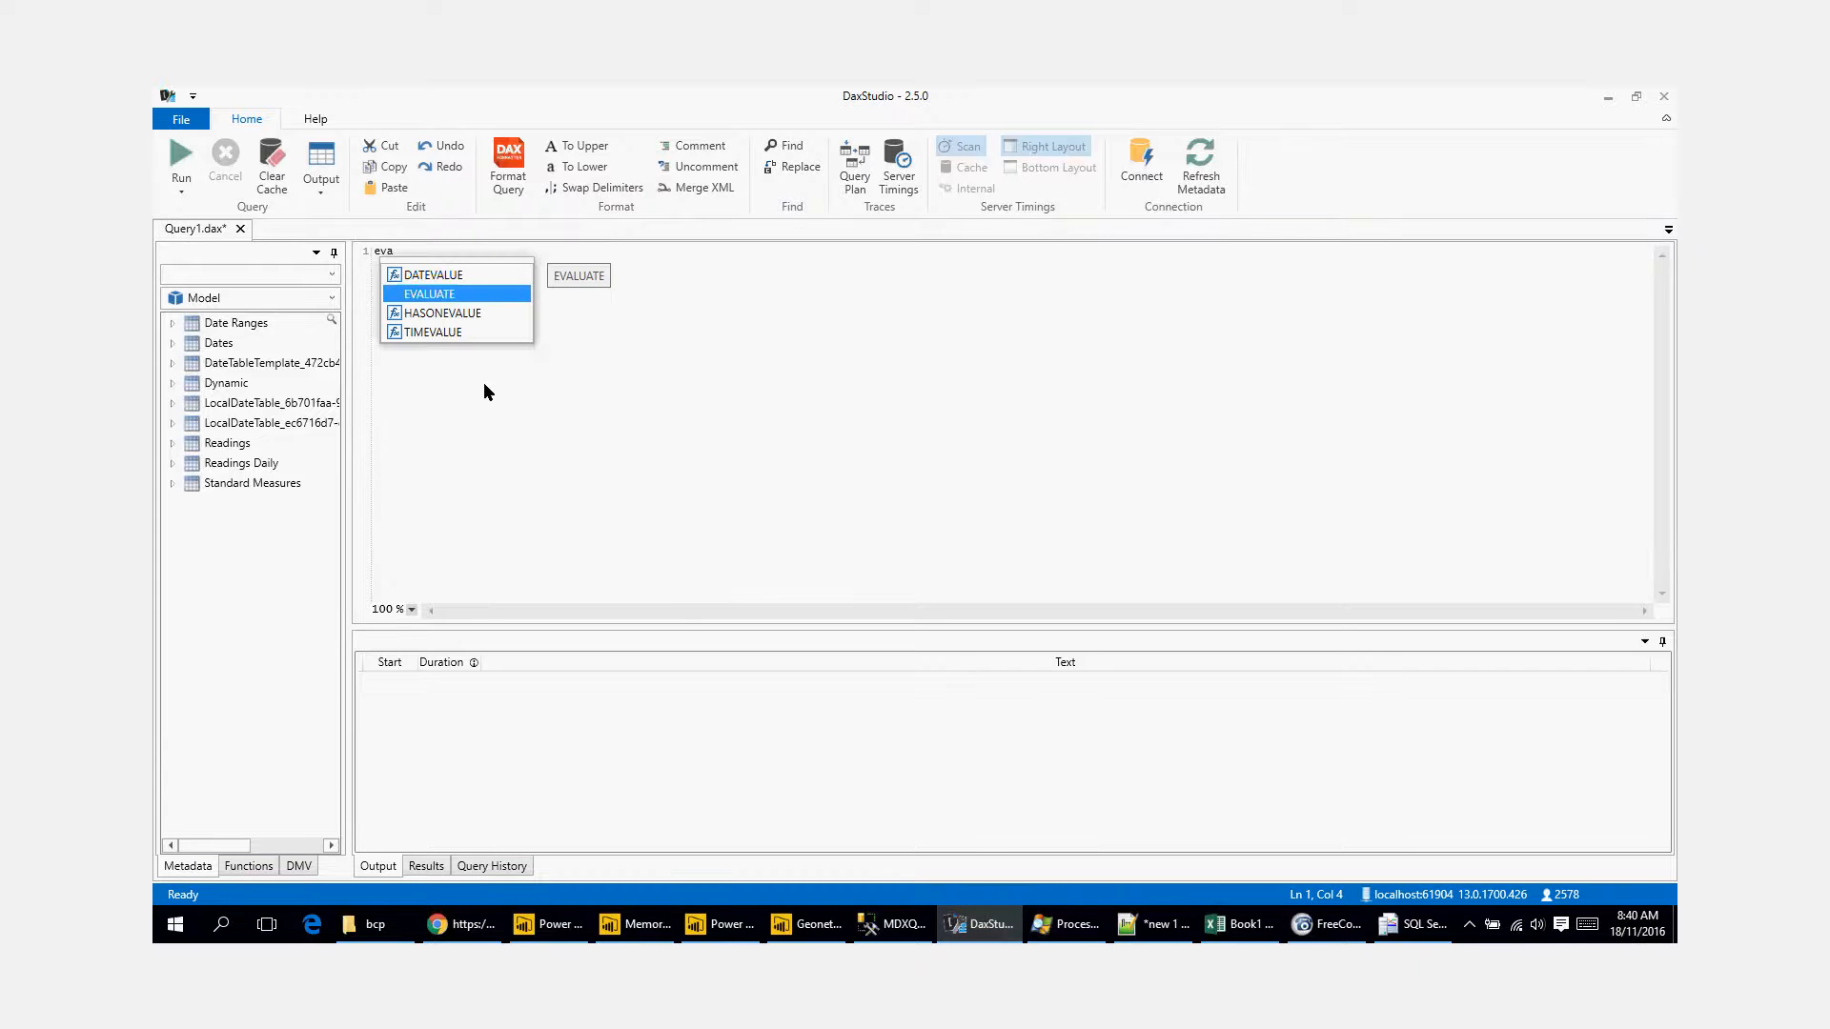
{"action": "key", "text": "Tab"}
{"action": "type", "text": "dates"}
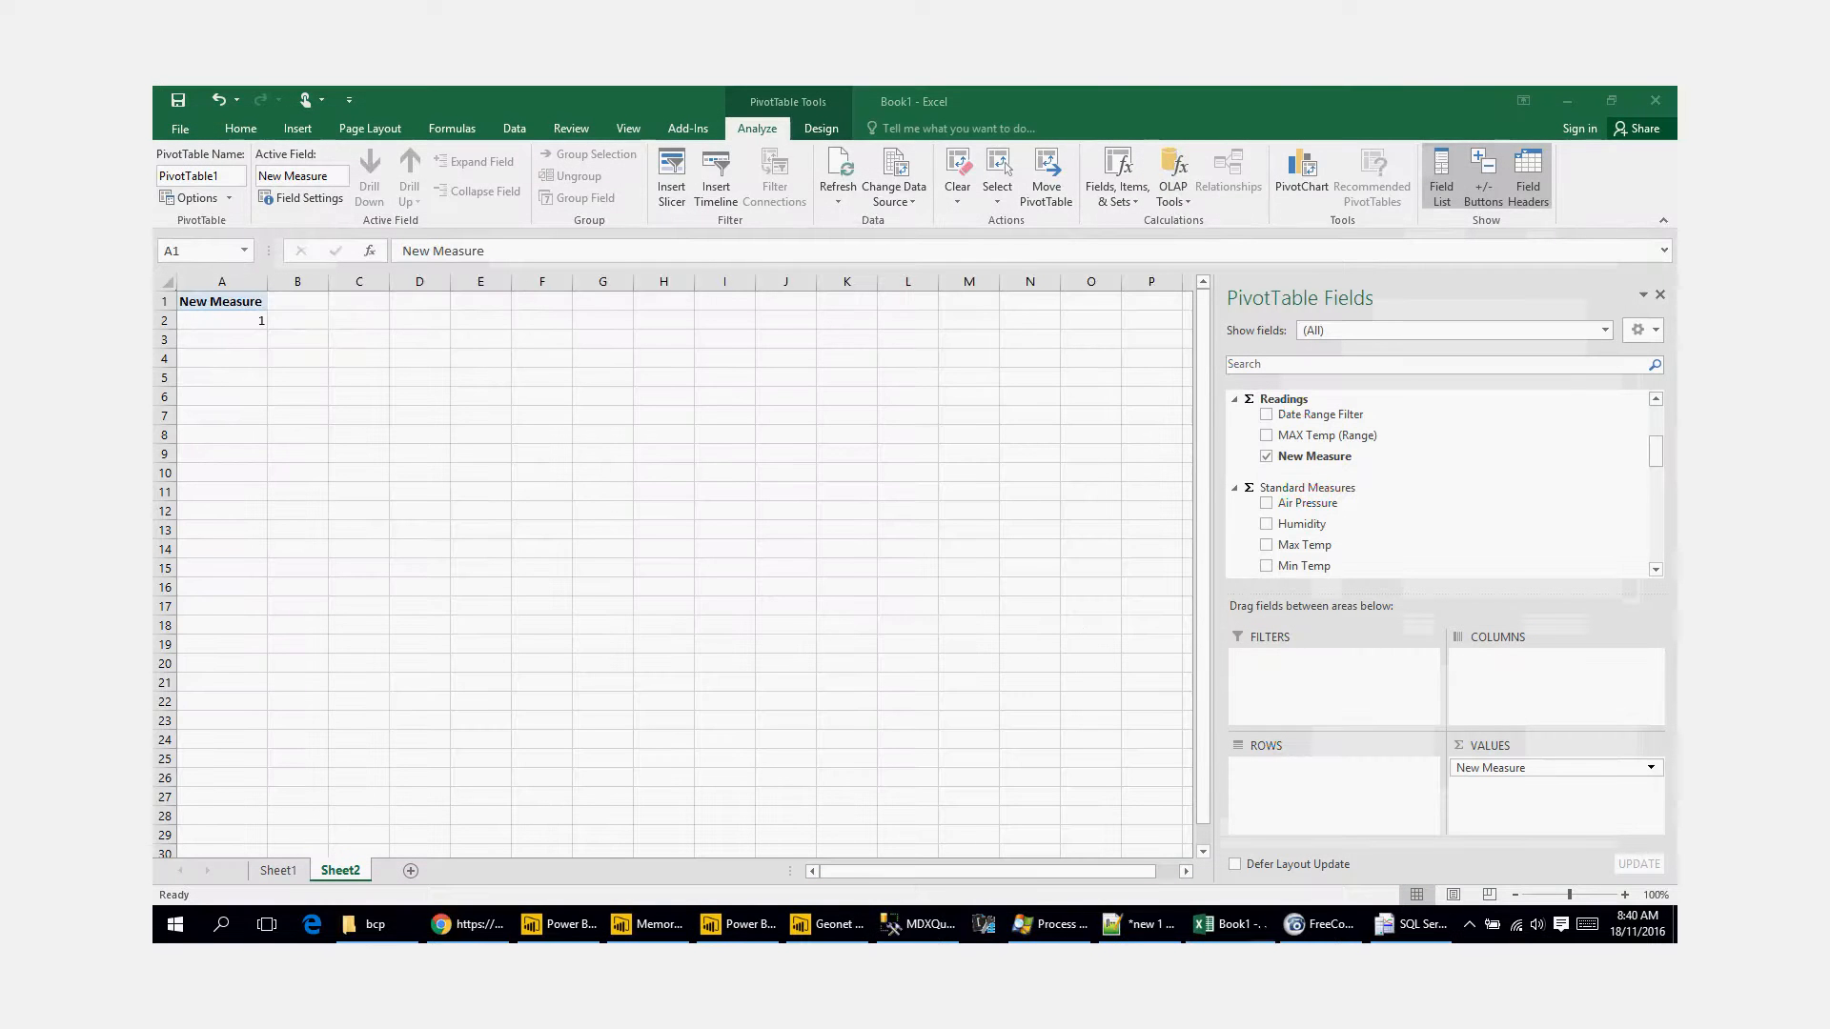
Step: Bring up the DAX Studio connection dialog and connect to the Power BI Desktop data source
{"action": "left_click", "coordinate": [984, 925]}
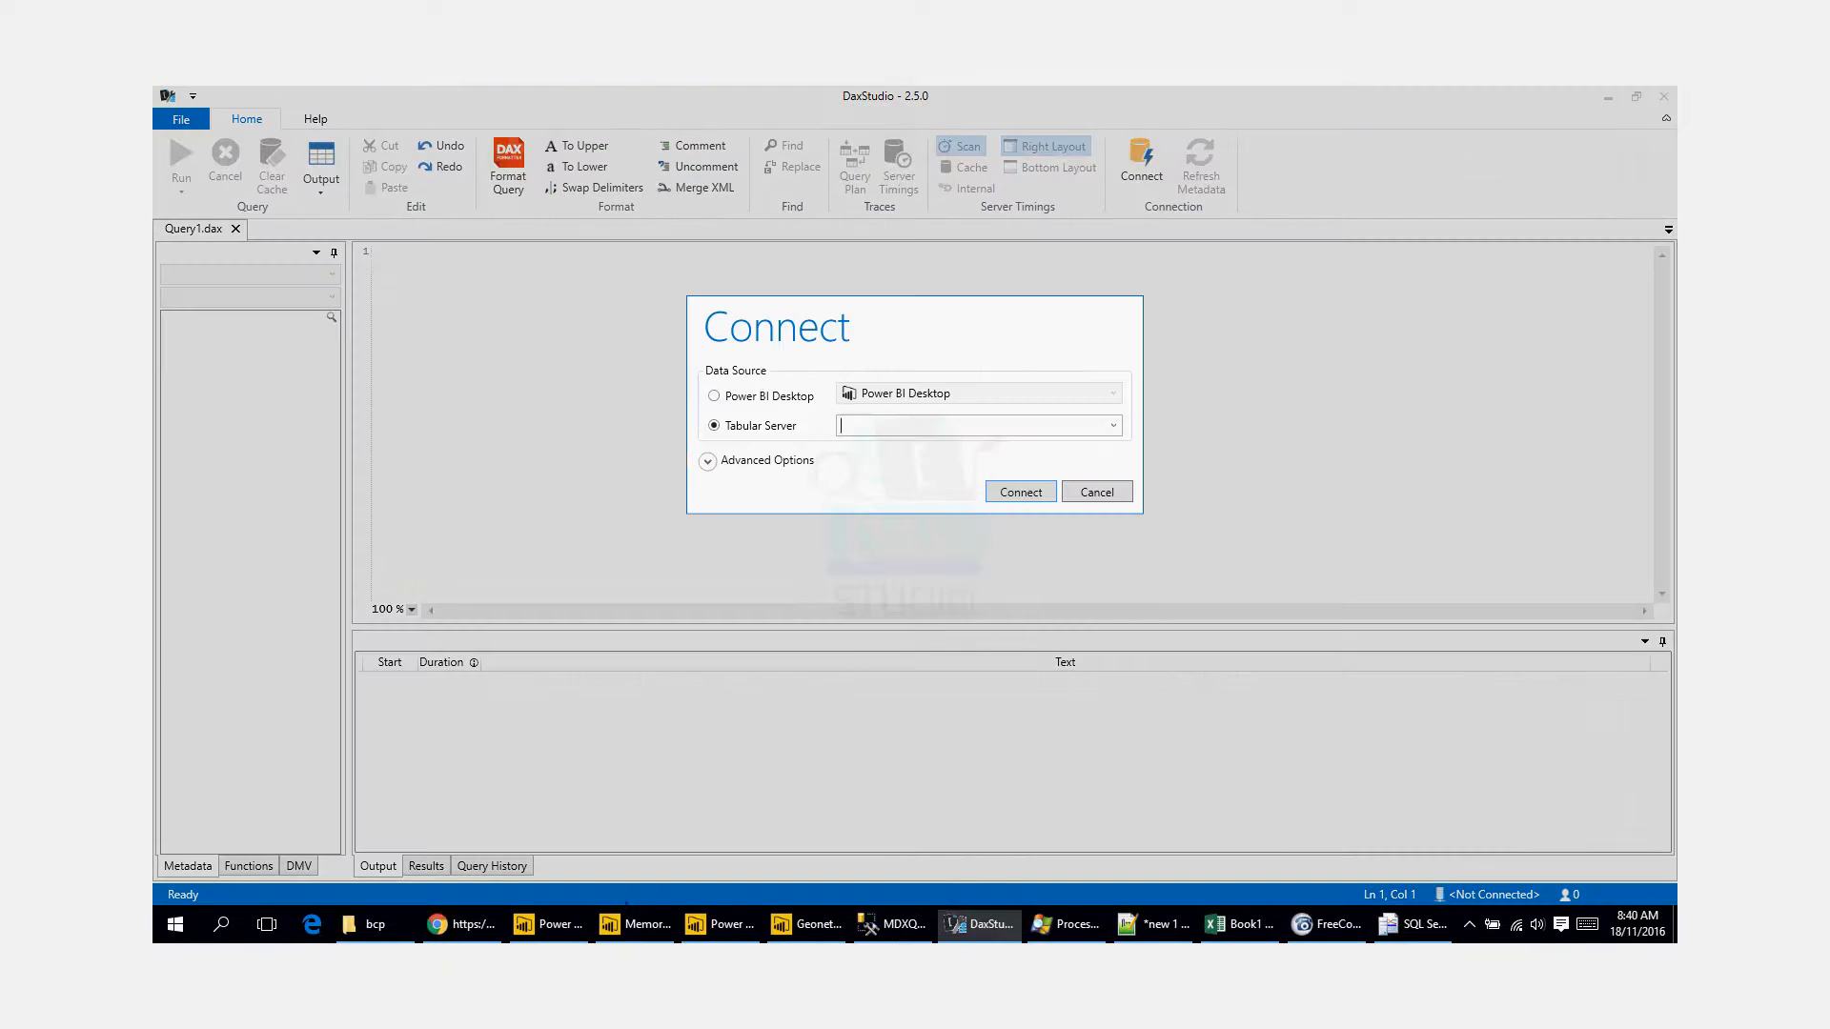
{"action": "left_click", "coordinate": [753, 396]}
{"action": "left_click", "coordinate": [1008, 496]}
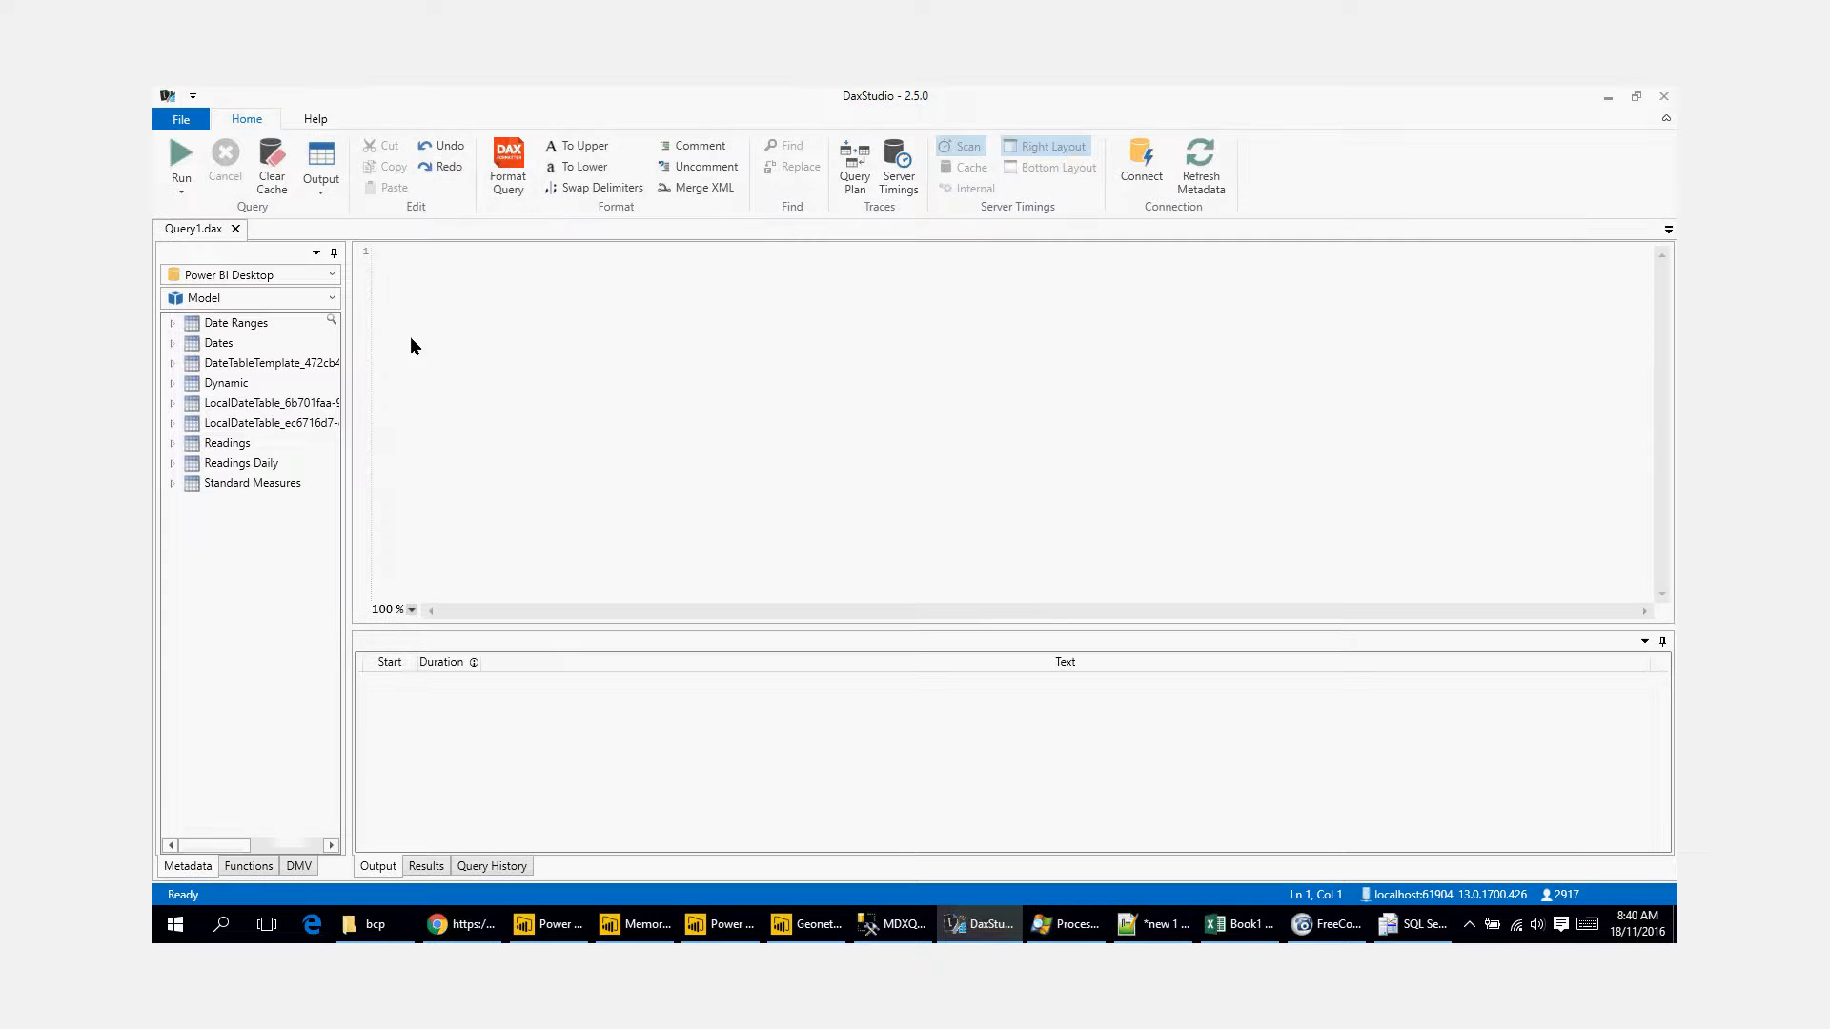
Step: Write the query "evaluate dates" and run it
{"action": "type", "text": "evaluate date"}
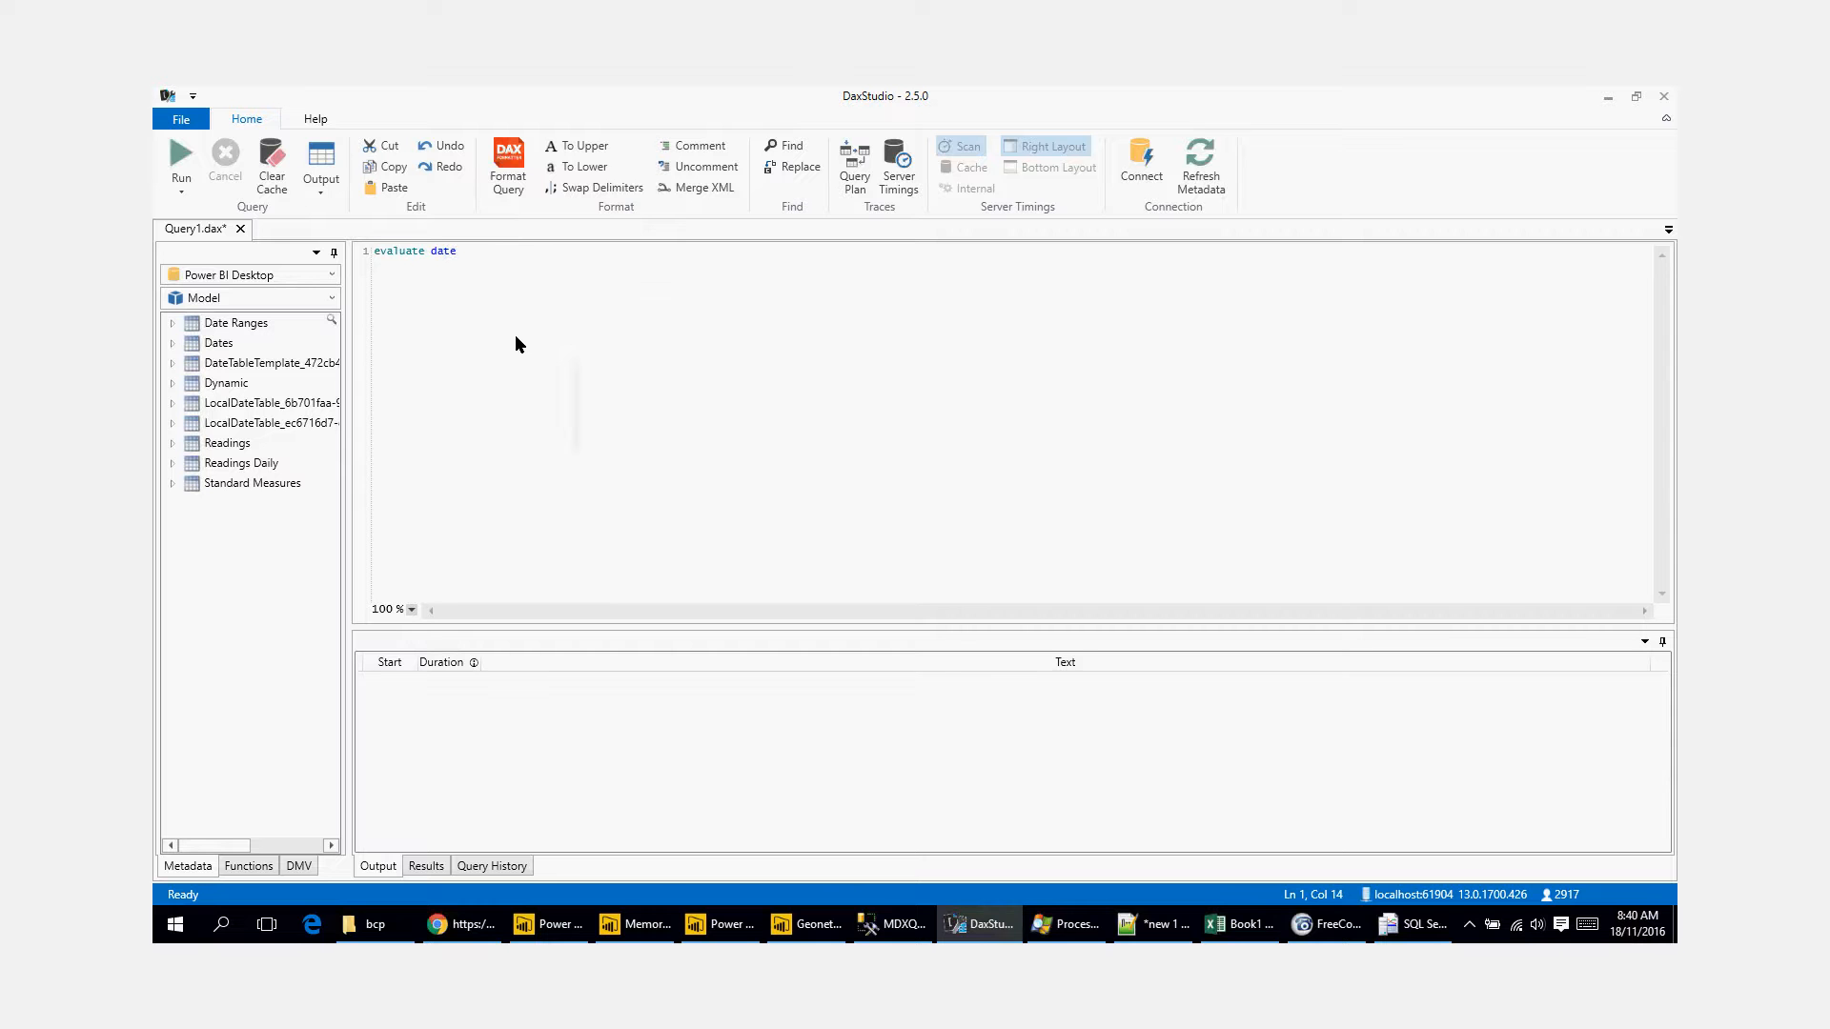
{"action": "type", "text": "s"}
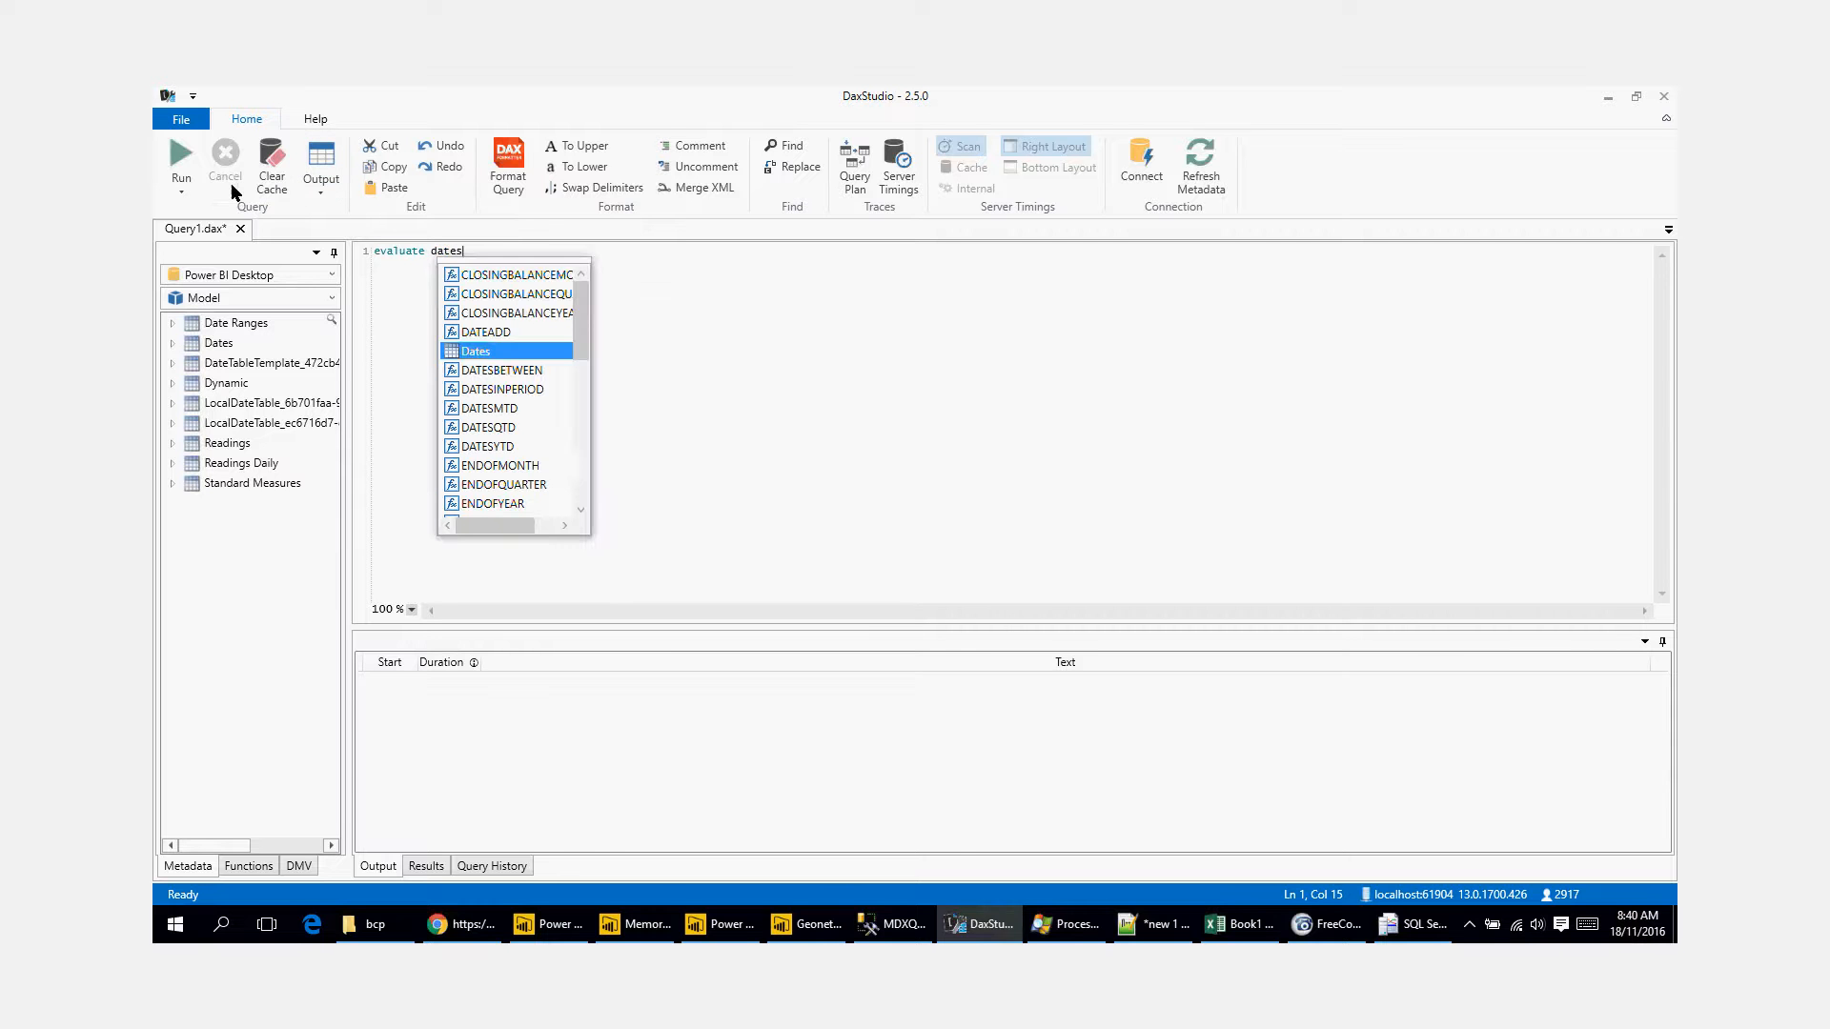
{"action": "left_click", "coordinate": [182, 154]}
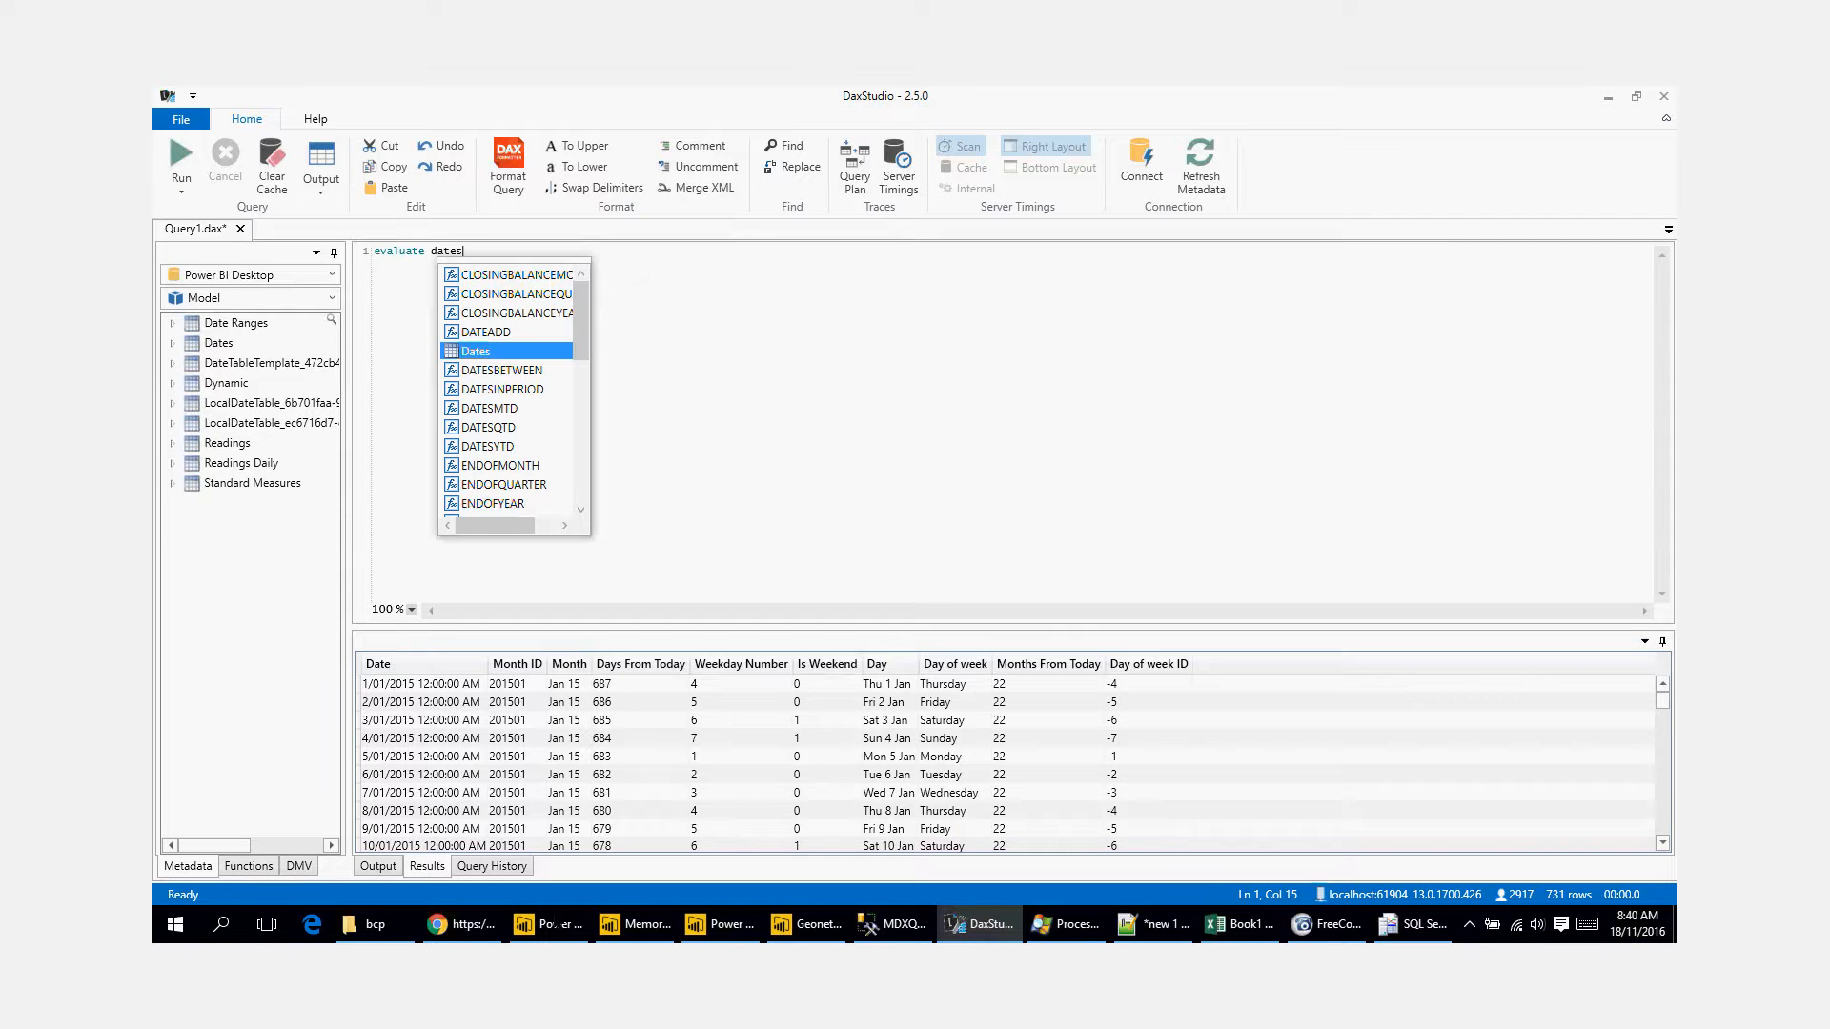
Step: Switch to Power BI Desktop and examine the model's tables in the relationships view
{"action": "left_click", "coordinate": [553, 926]}
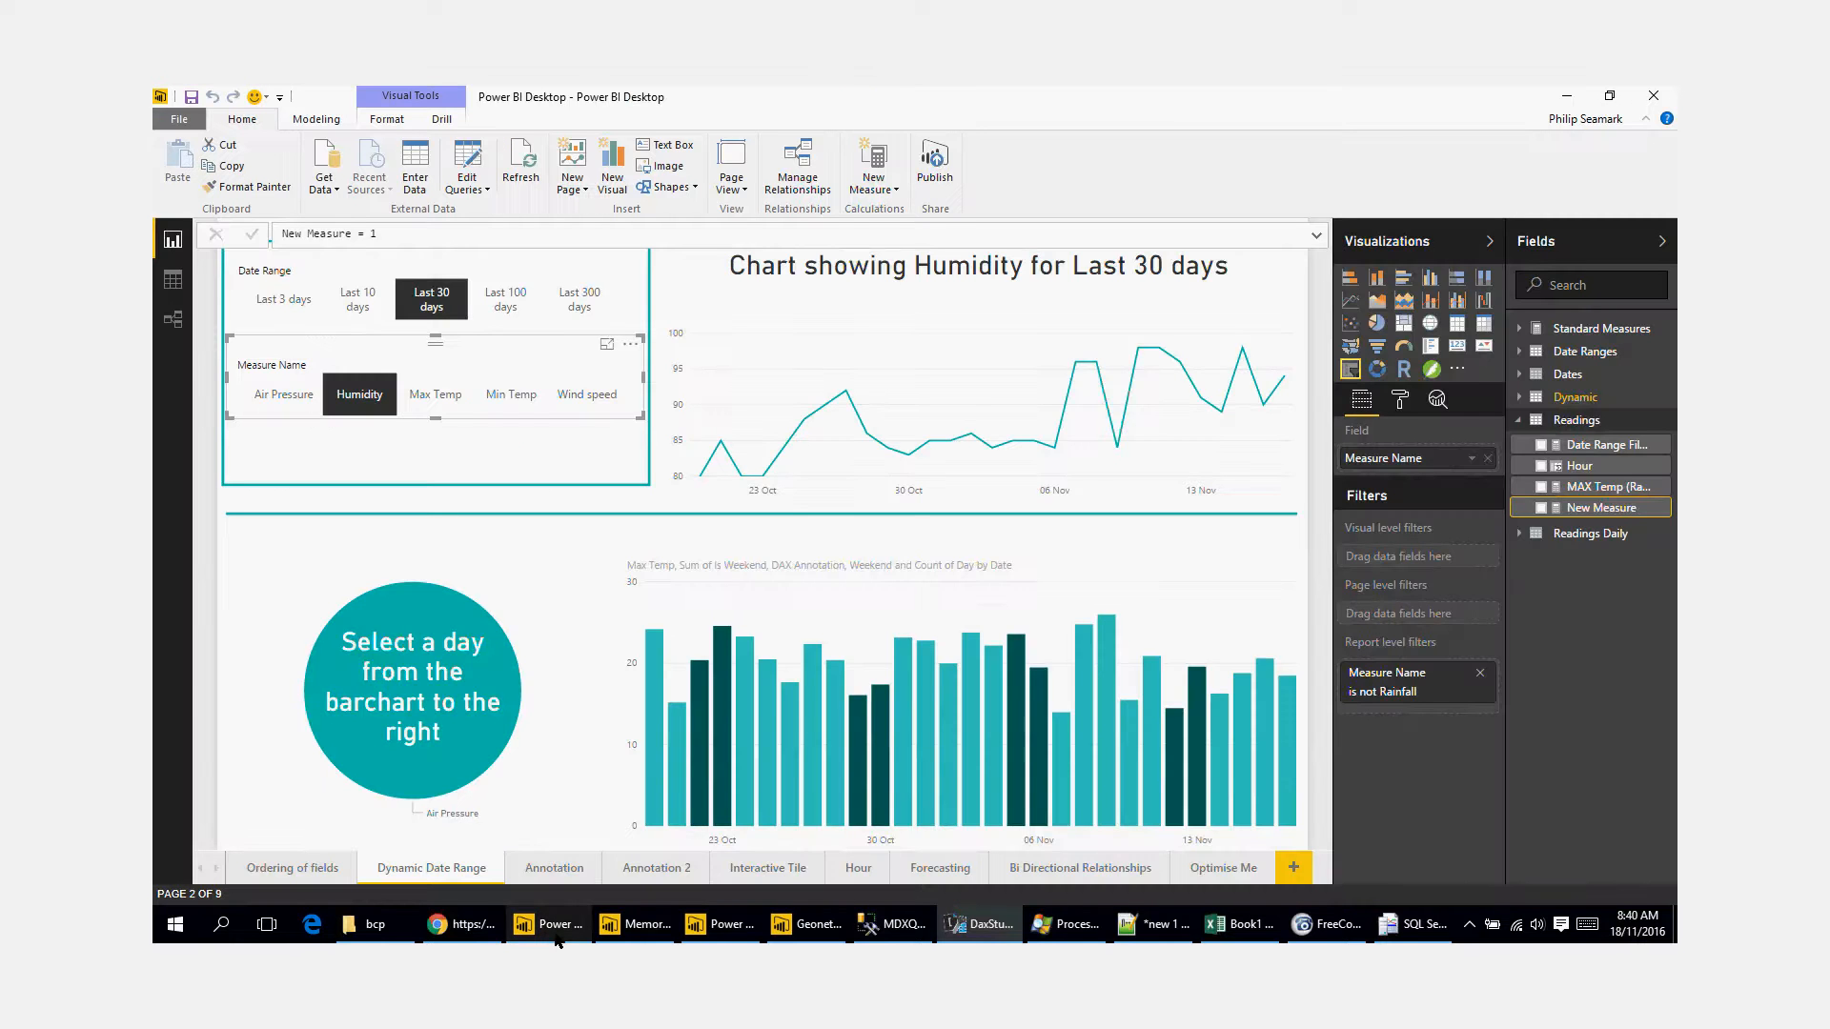
{"action": "left_click", "coordinate": [174, 282]}
{"action": "left_click", "coordinate": [173, 319]}
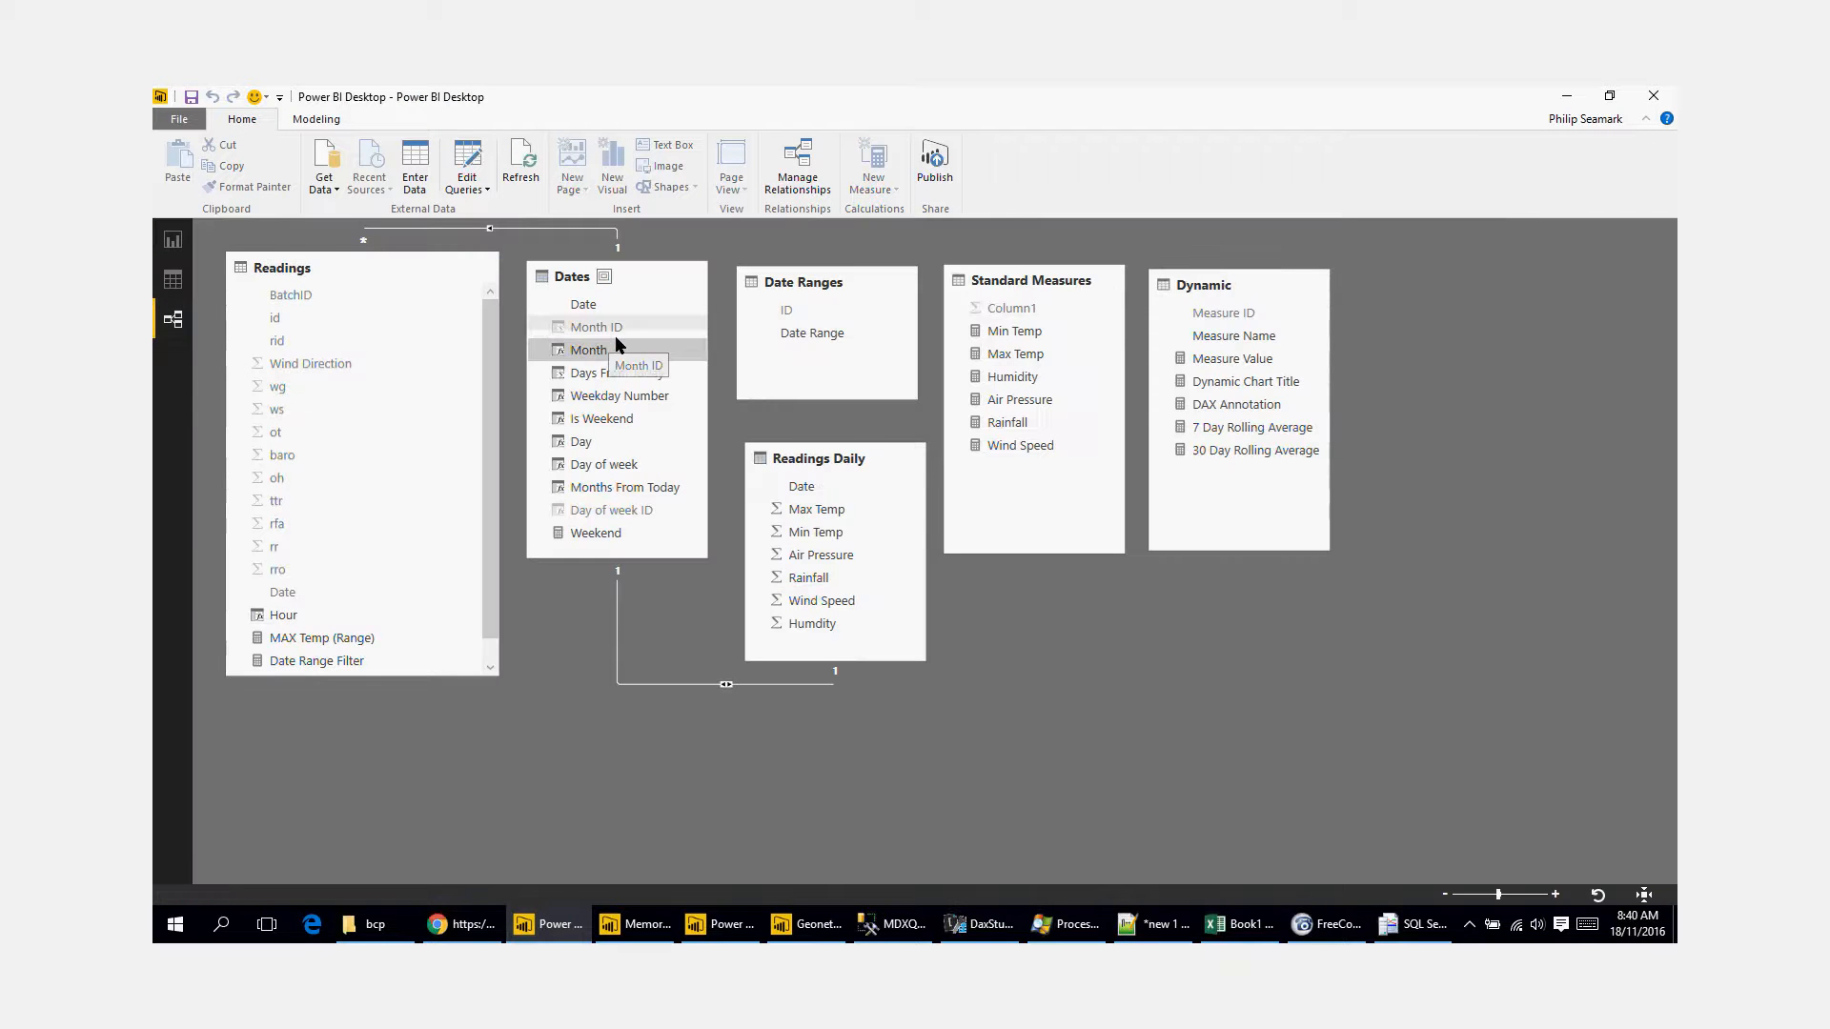
Step: Return to DAX Studio and widen the metadata list to read the long LocalDateTable names
{"action": "left_click", "coordinate": [982, 924]}
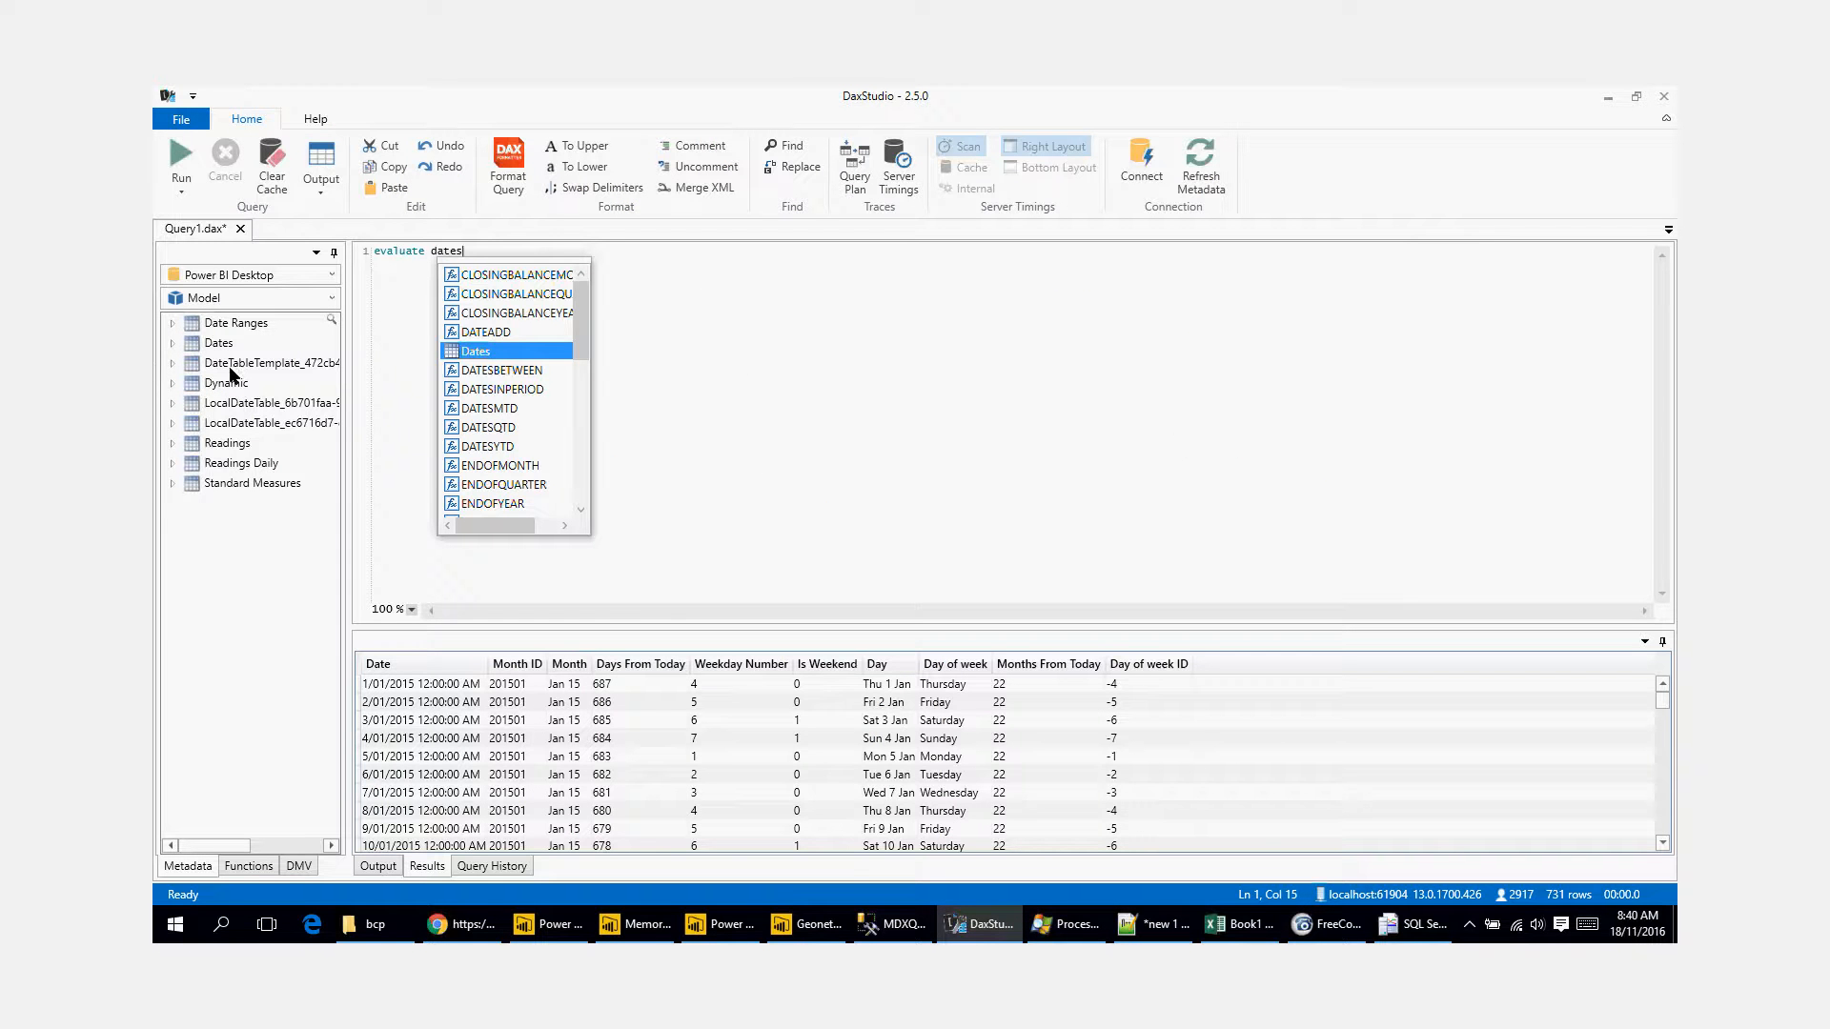
{"action": "left_click_drag", "start_coordinate": [225, 328], "coordinate": [224, 325]}
{"action": "left_click_drag", "start_coordinate": [349, 400], "coordinate": [413, 396]}
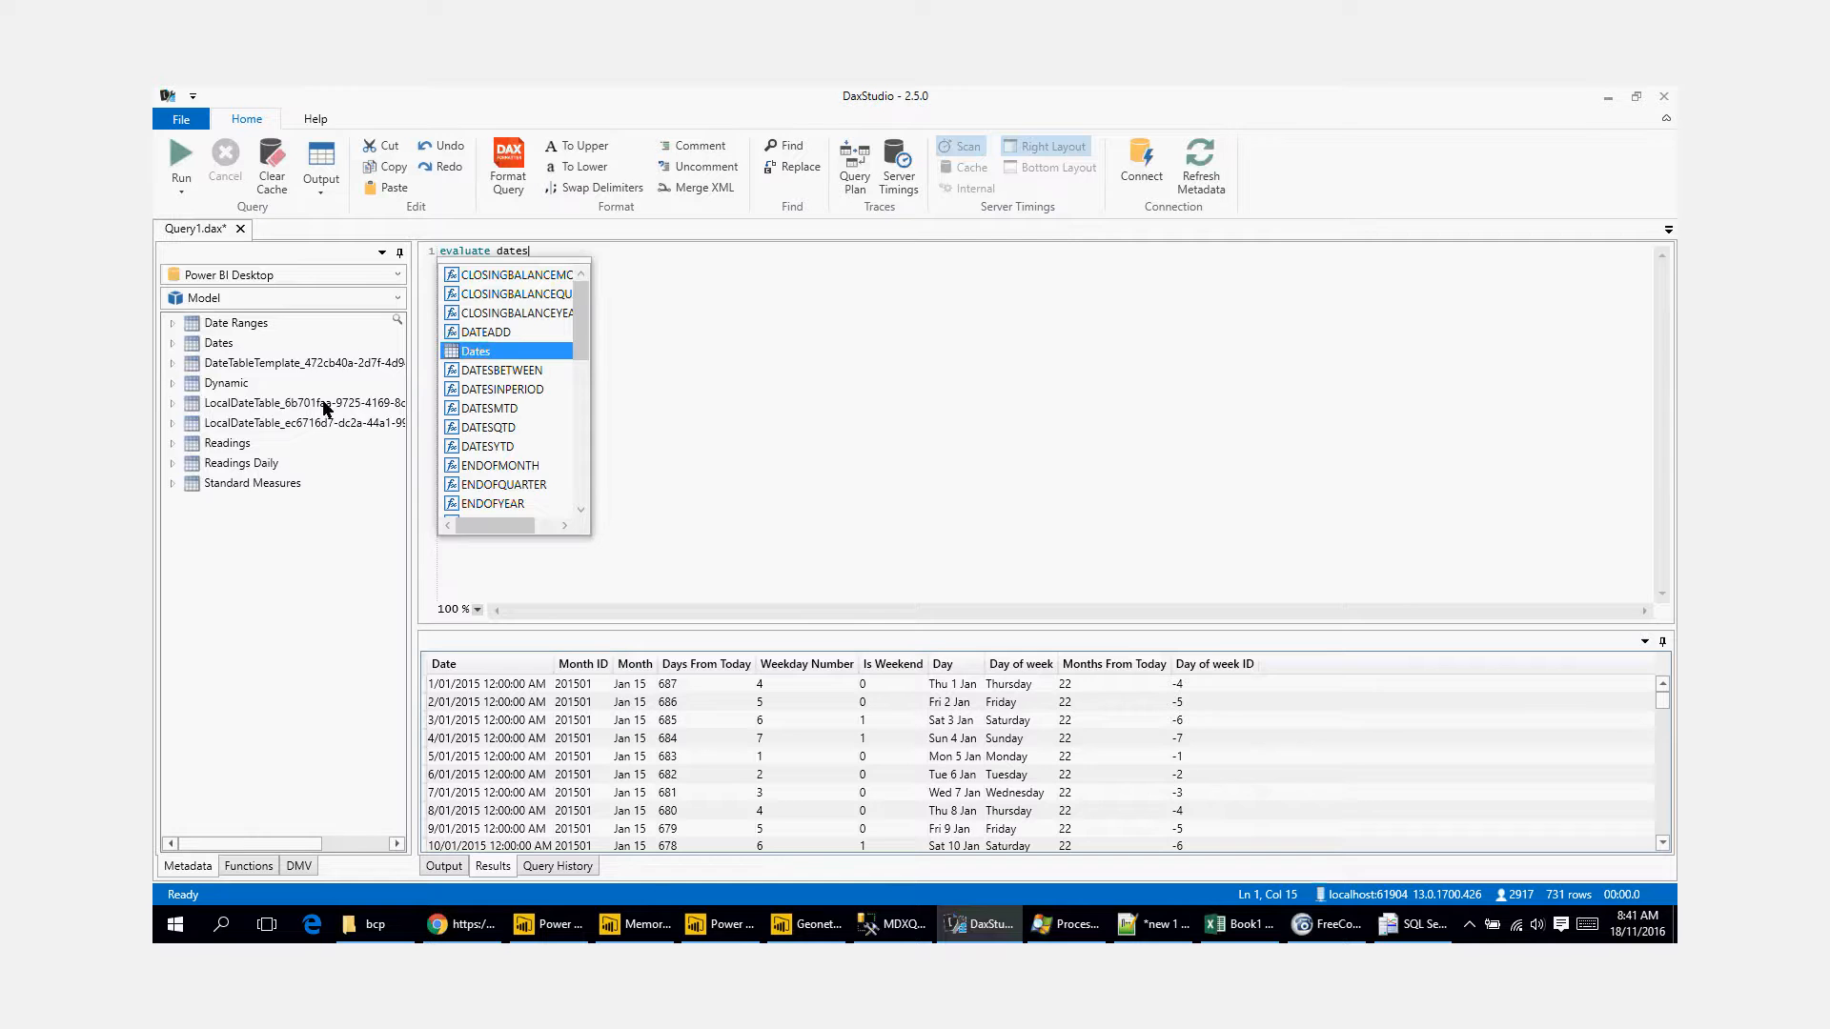
Step: Replace dates in the query with 'LocalDateTable_6b701faa-9725-4169-8c2d-f1a045959ff9' and run it
{"action": "left_click_drag", "start_coordinate": [327, 402], "coordinate": [532, 259]}
{"action": "left_click", "coordinate": [530, 255]}
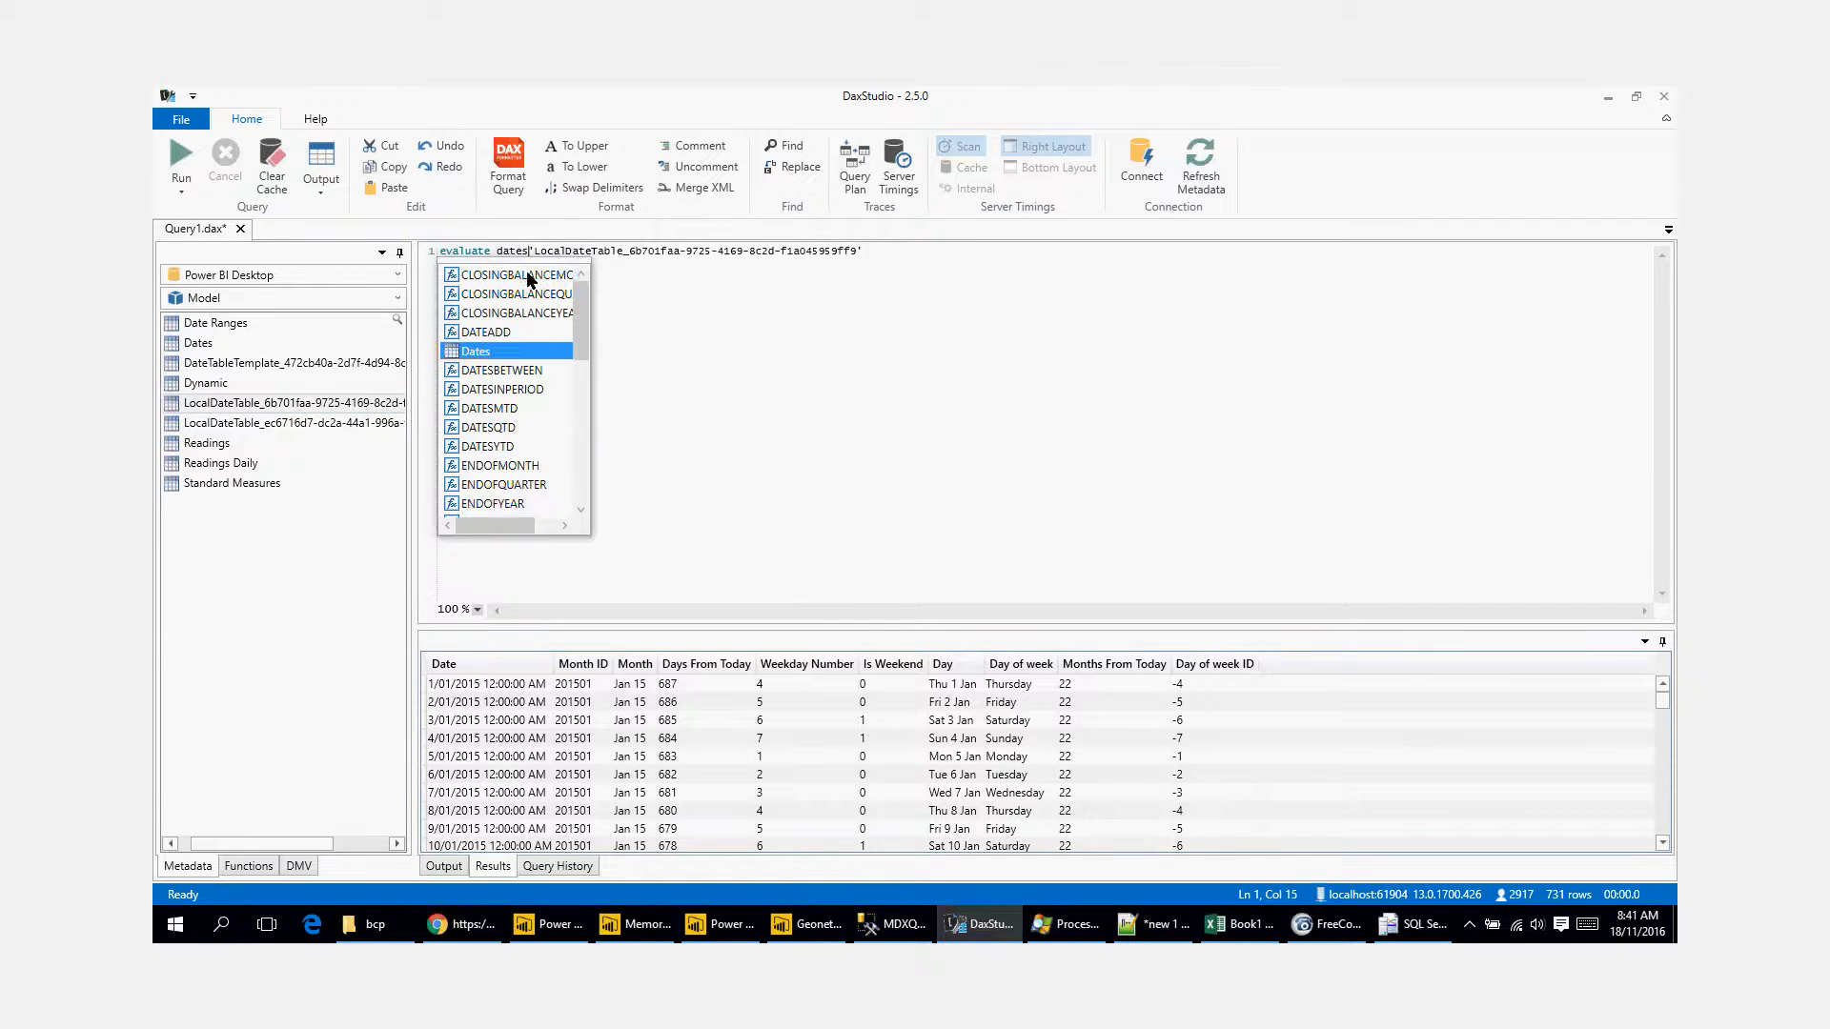
{"action": "key", "text": "BackSpace"}
{"action": "key", "text": "BackSpace"}
{"action": "key", "text": "BackSpace"}
{"action": "key", "text": "BackSpace"}
{"action": "key", "text": "BackSpace"}
{"action": "key", "text": "BackSpace"}
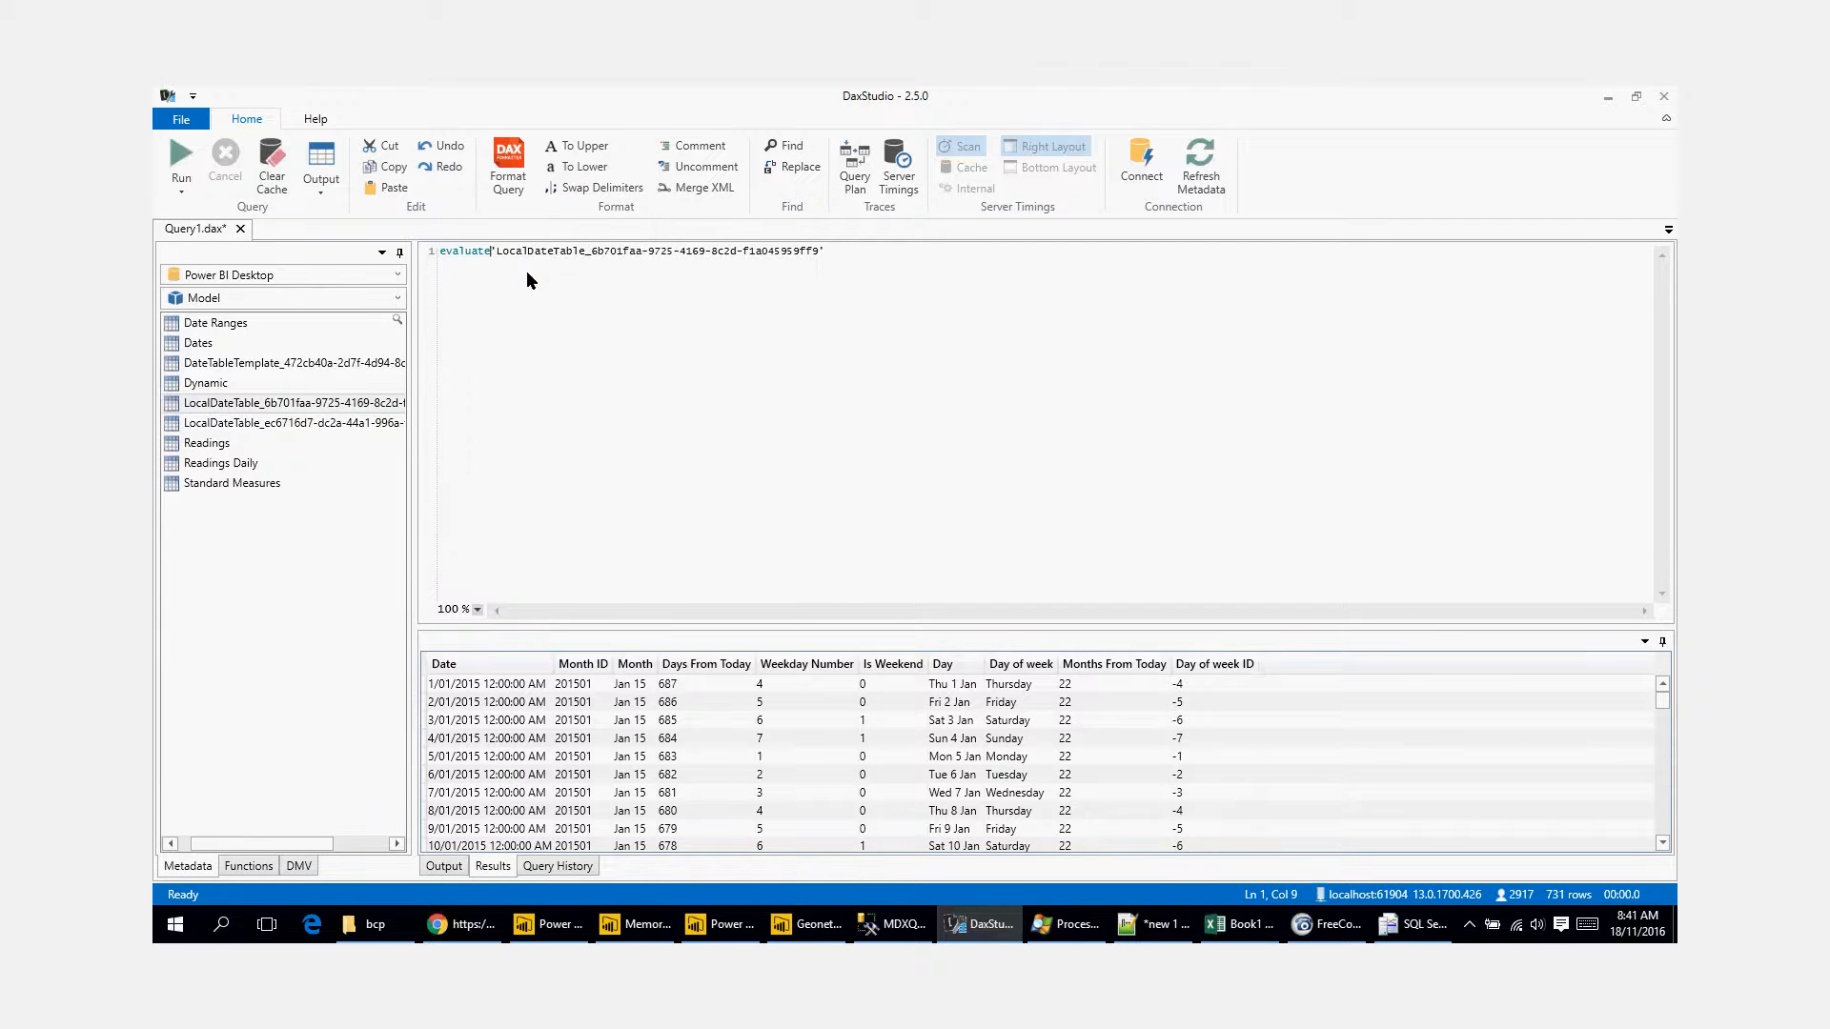
{"action": "left_click", "coordinate": [628, 334]}
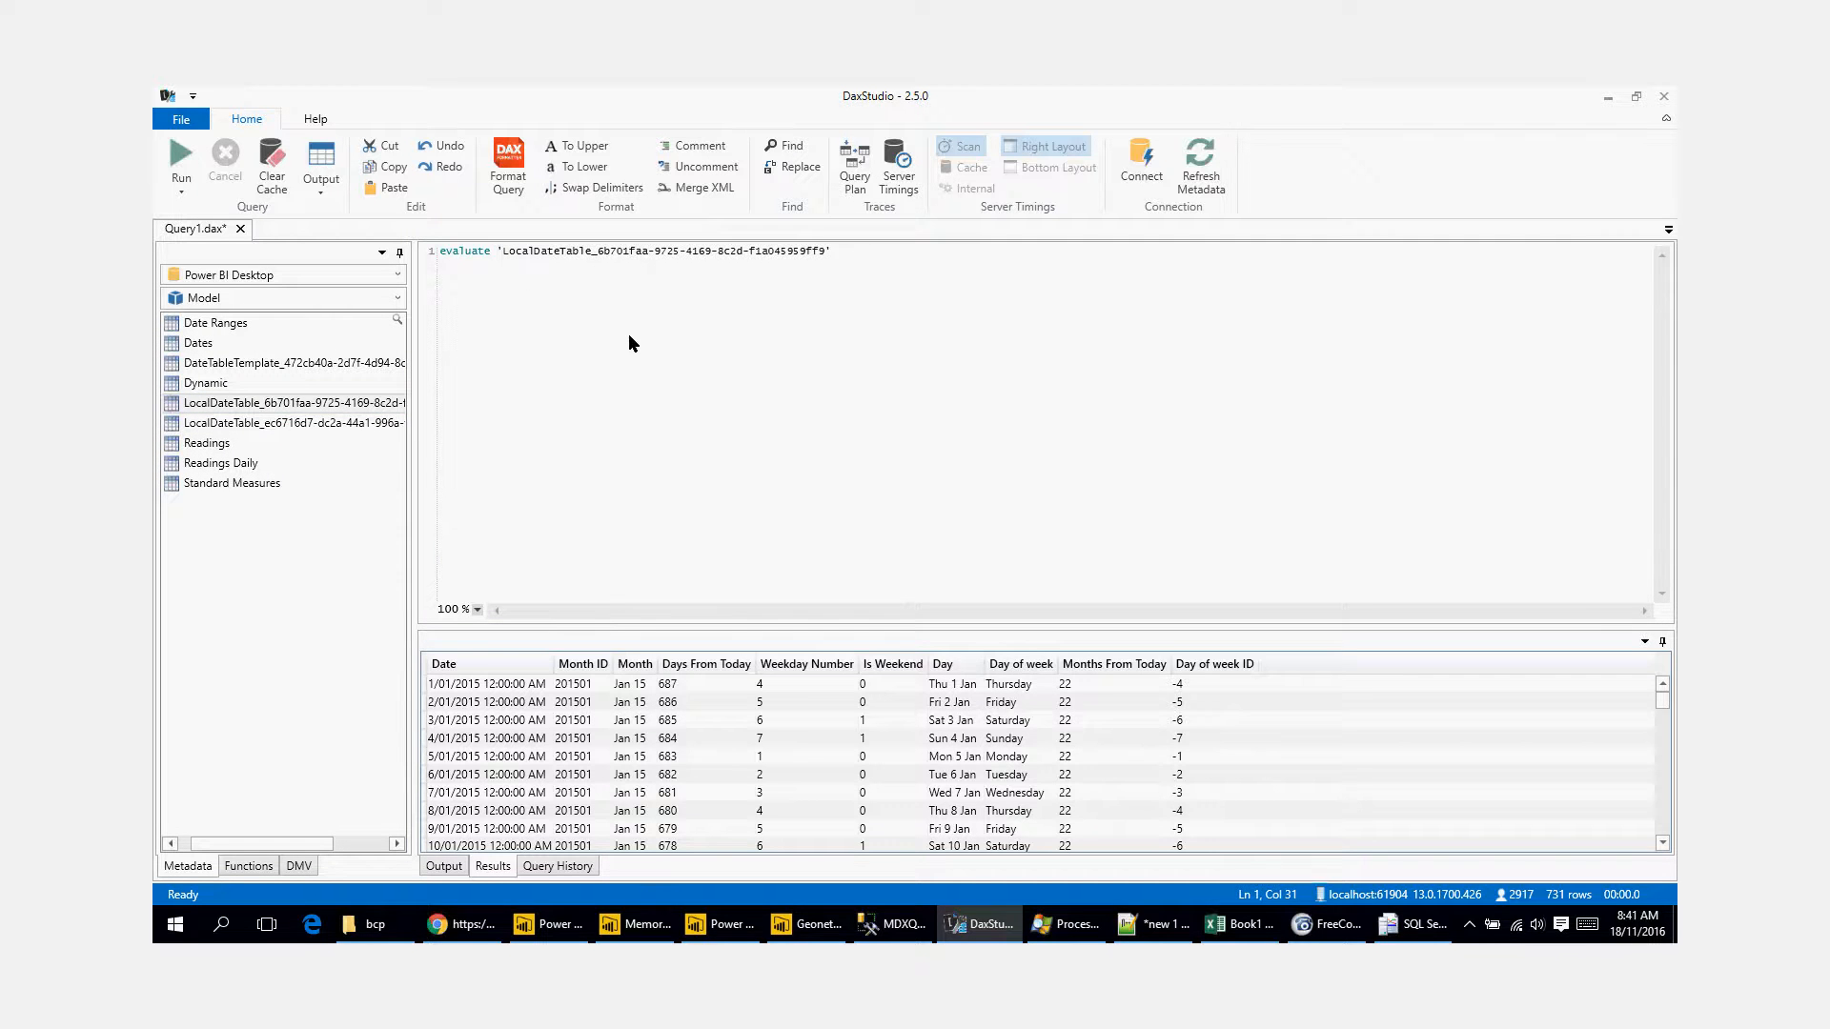
{"action": "left_click", "coordinate": [180, 157]}
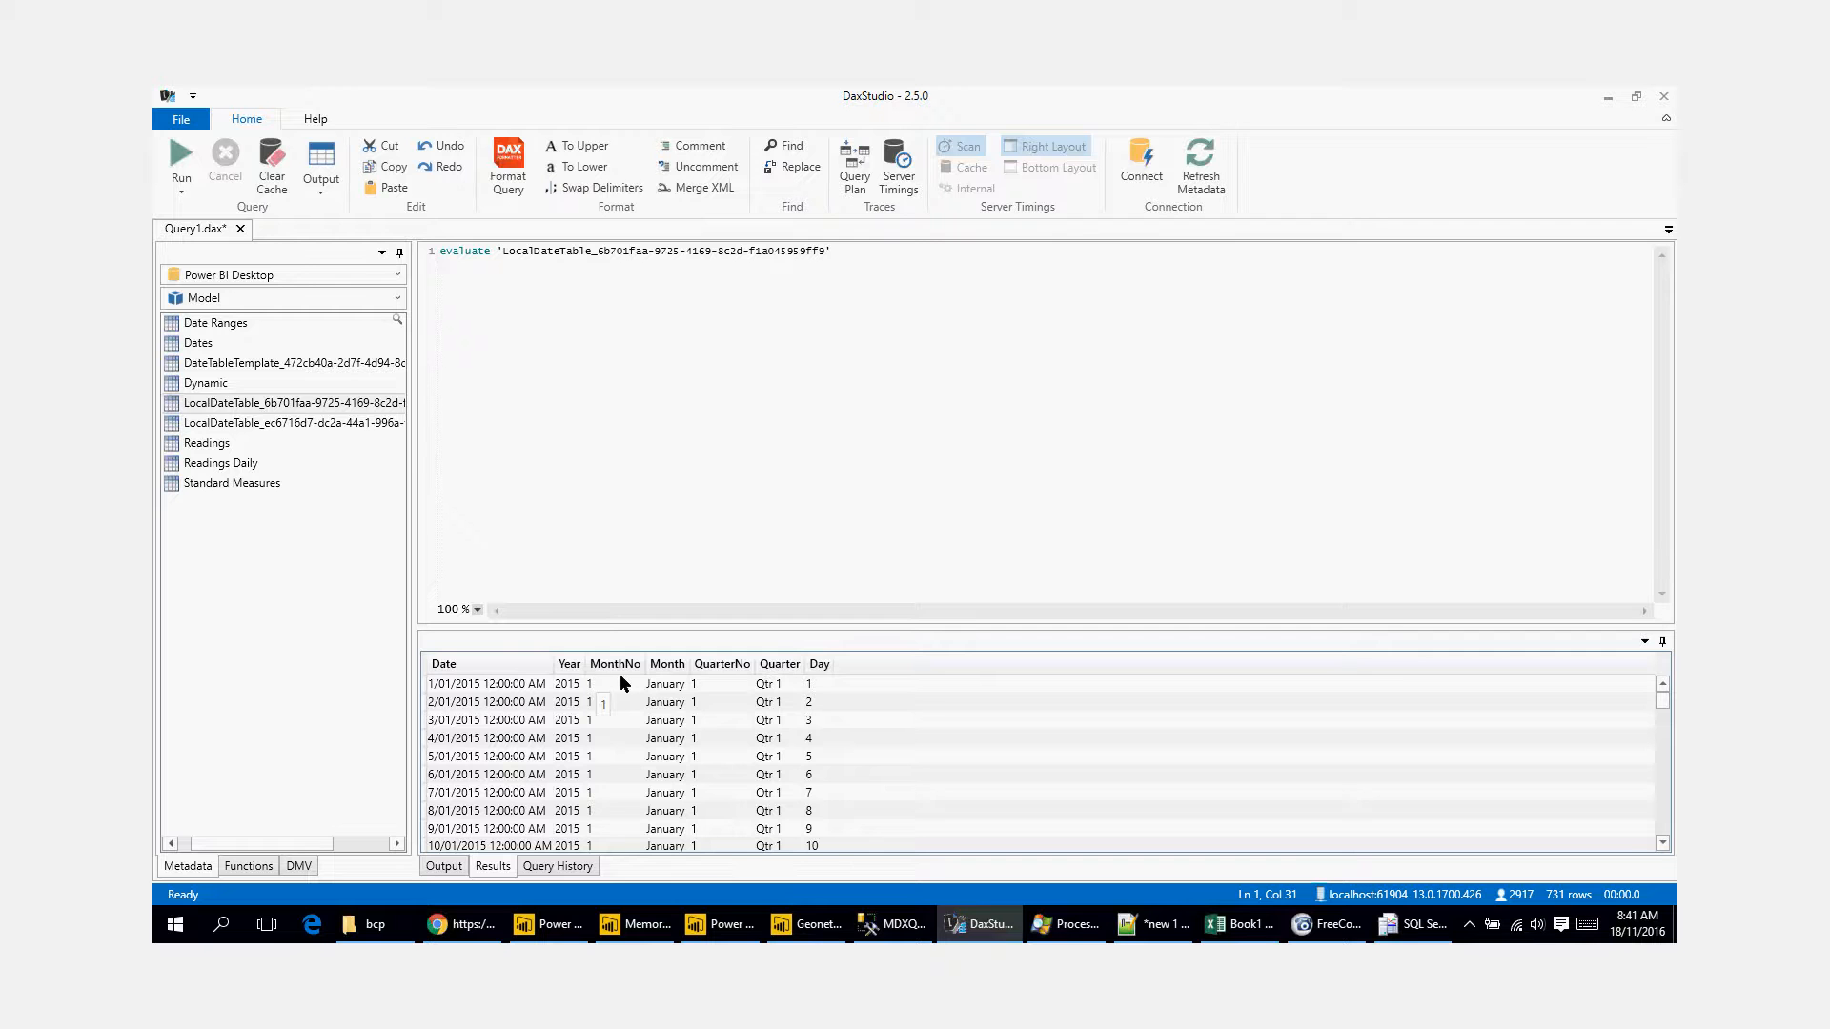
Step: Widen the metadata list in DAX Studio, then switch to Power BI Desktop's data view and examine the Readings Daily table
{"action": "left_click_drag", "start_coordinate": [414, 457], "coordinate": [661, 448]}
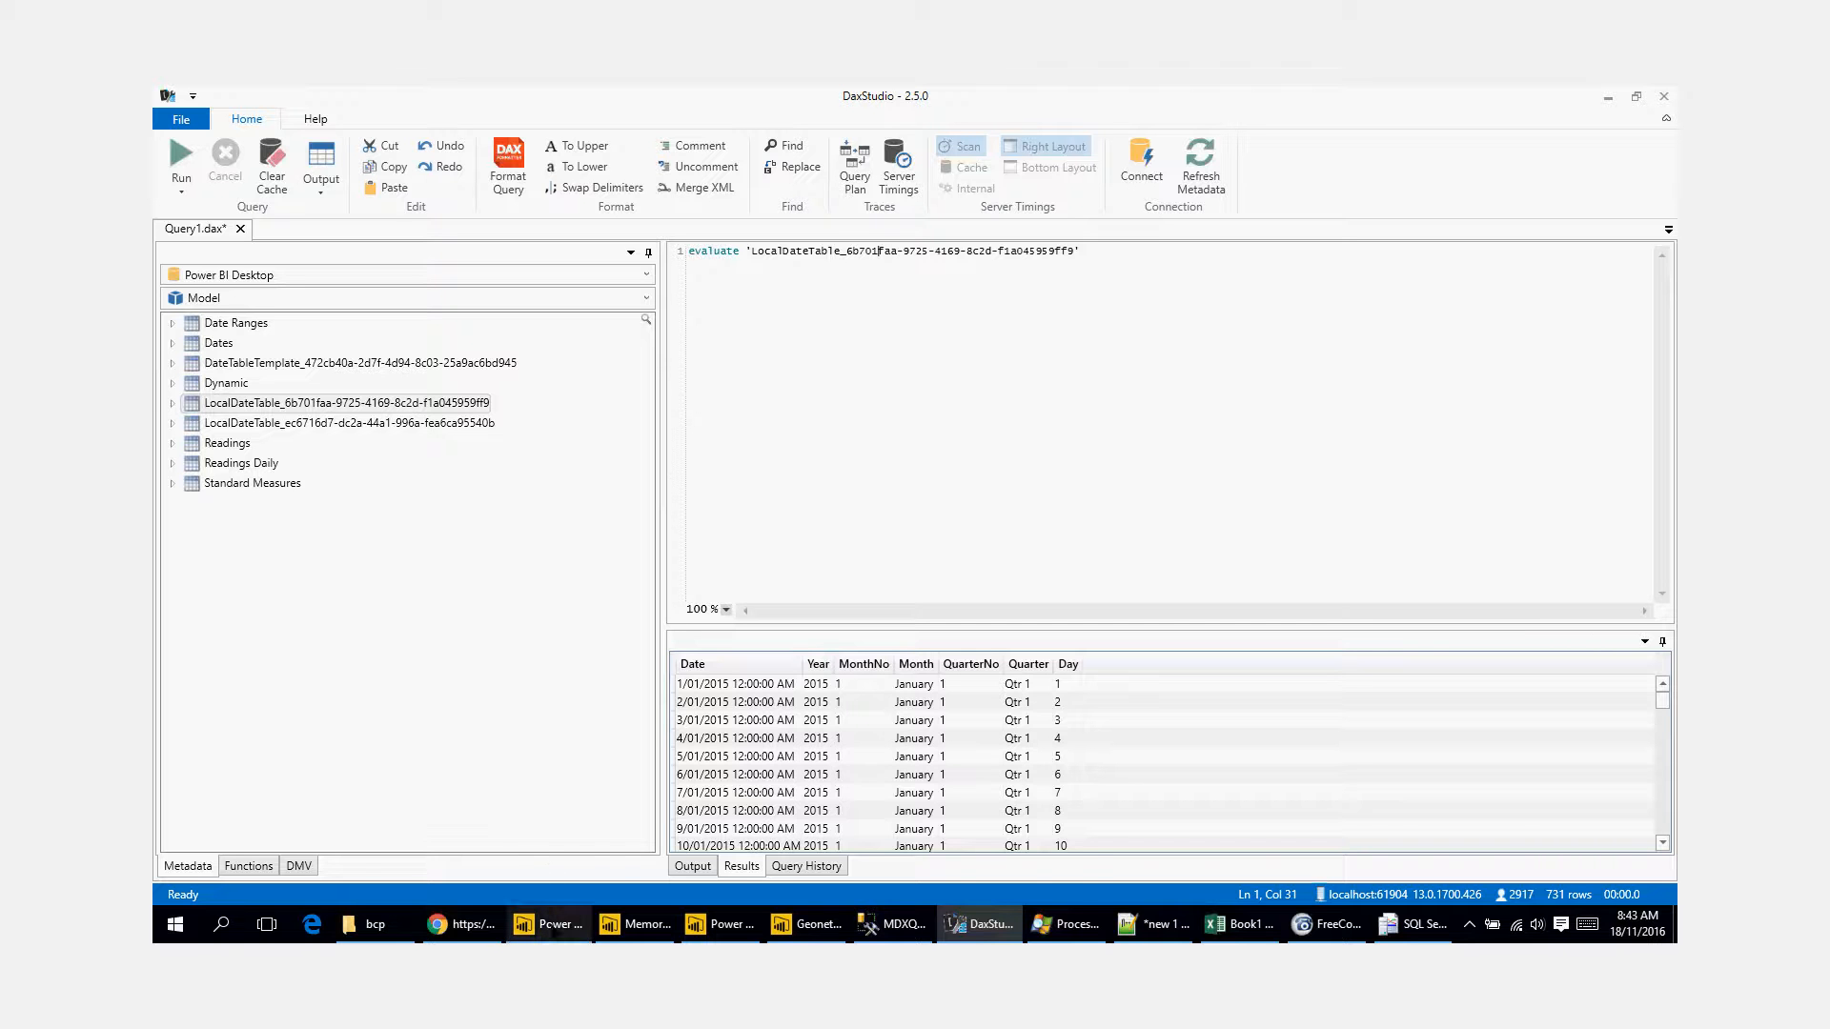
{"action": "mouse_move", "coordinate": [548, 923]}
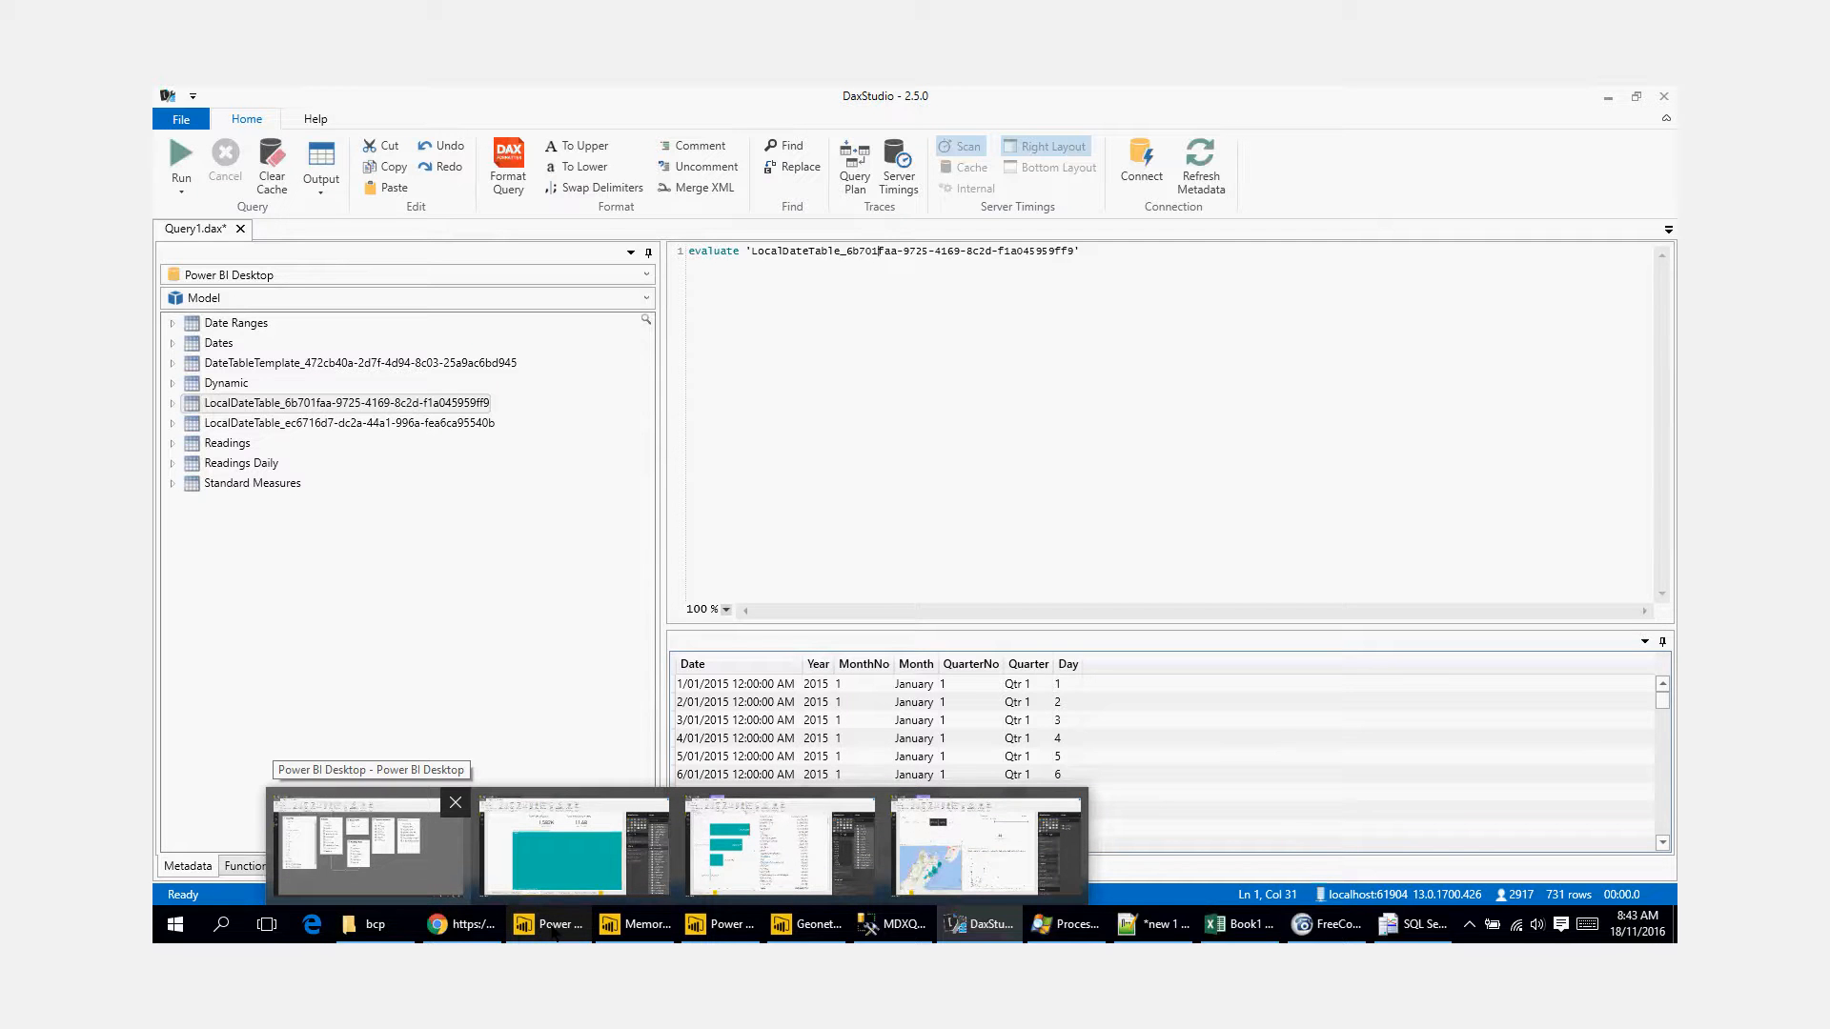
{"action": "left_click", "coordinate": [370, 847]}
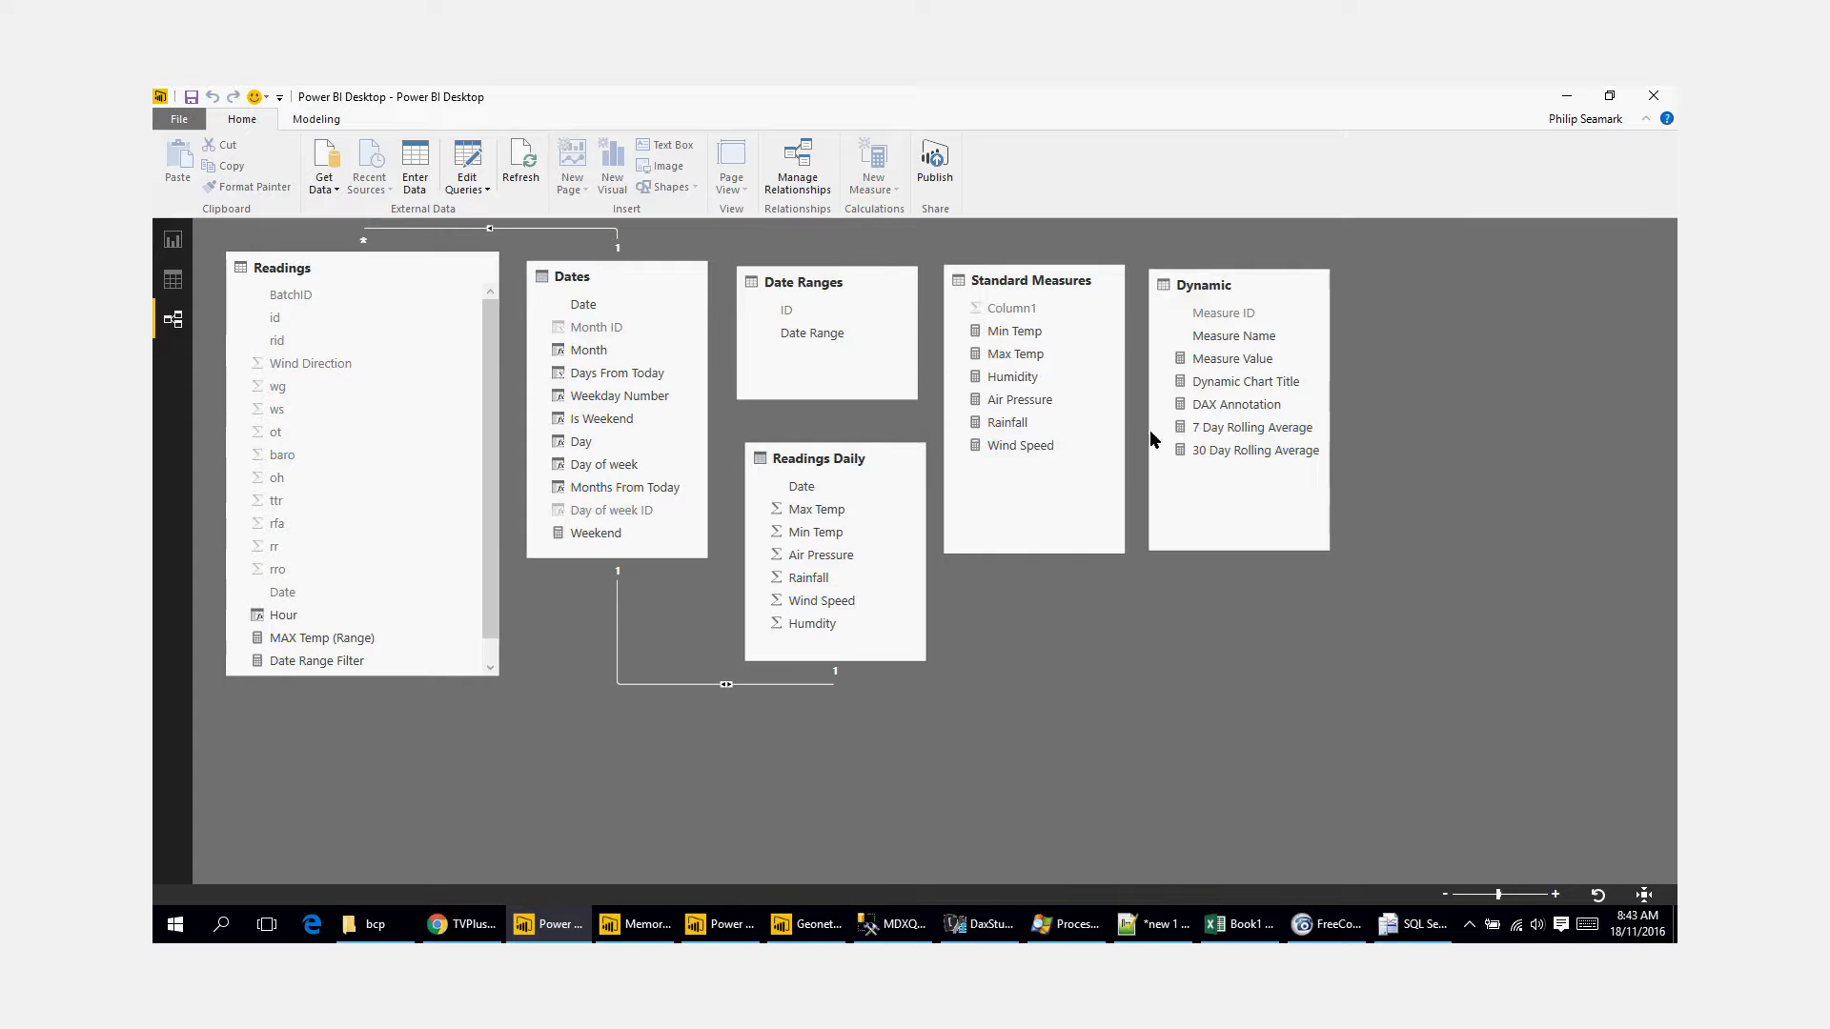
{"action": "left_click", "coordinate": [172, 279]}
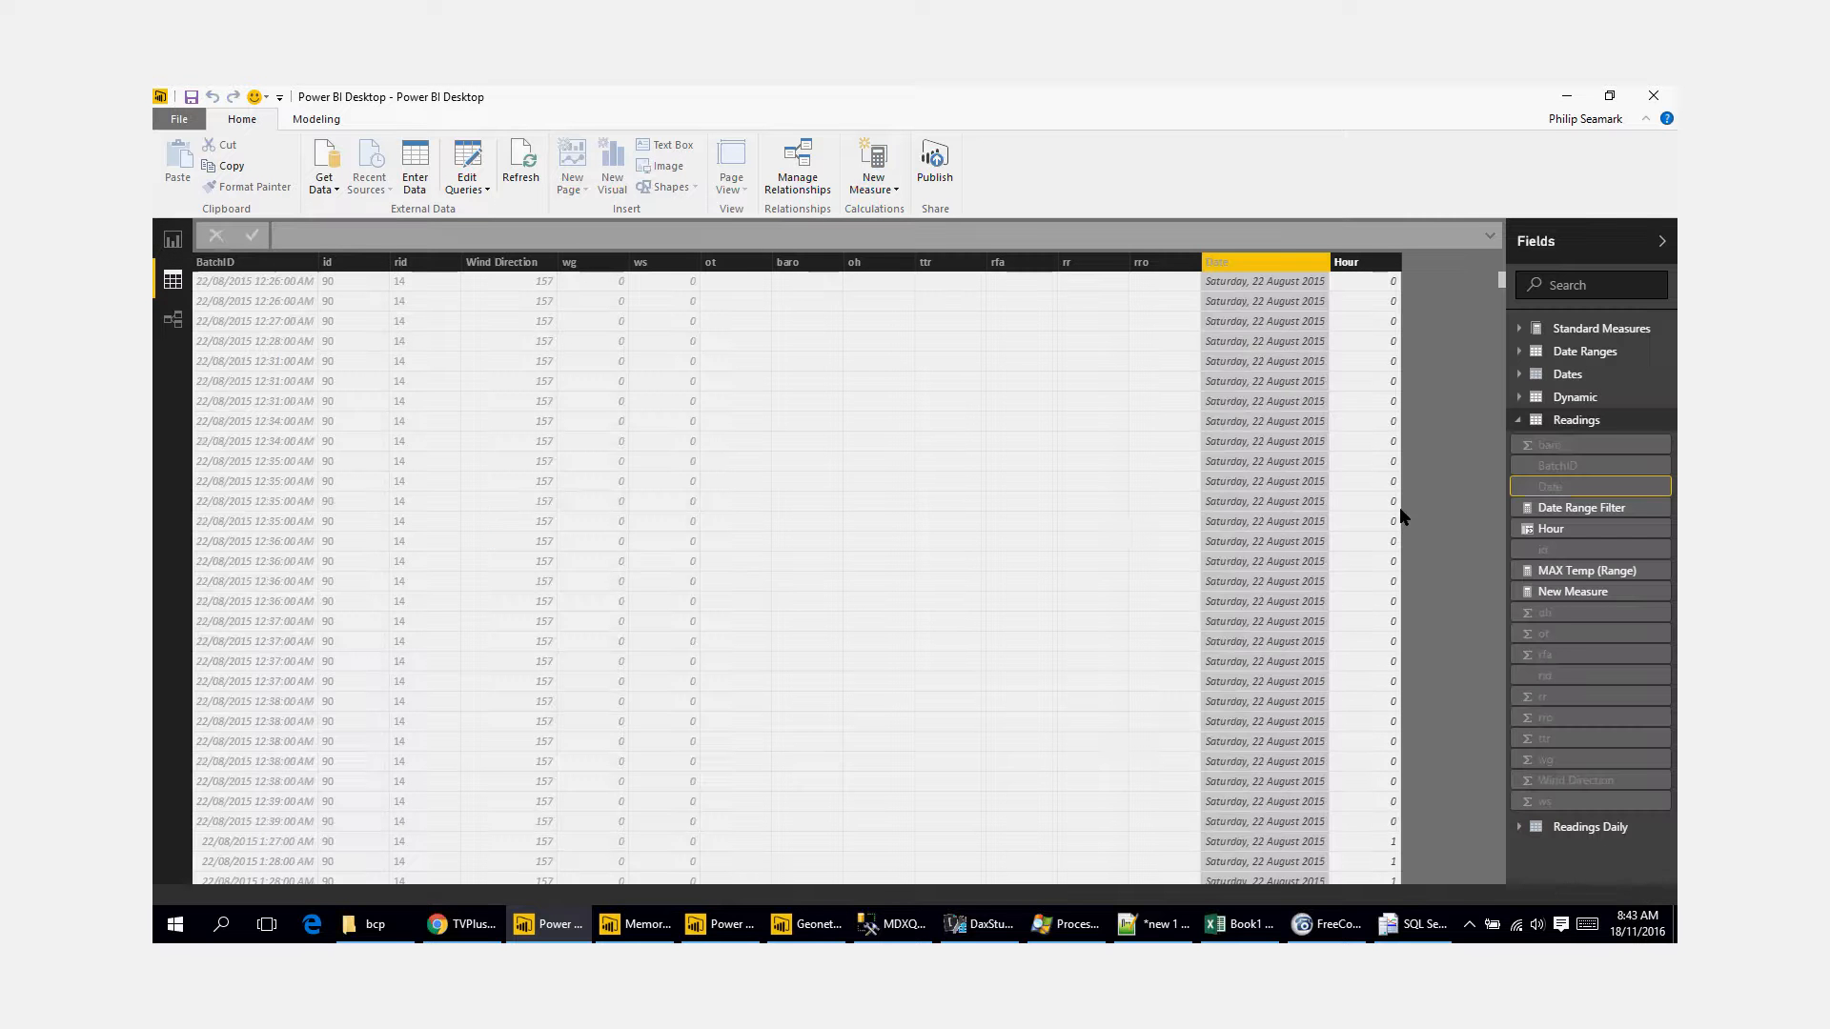
{"action": "left_click", "coordinate": [1511, 421]}
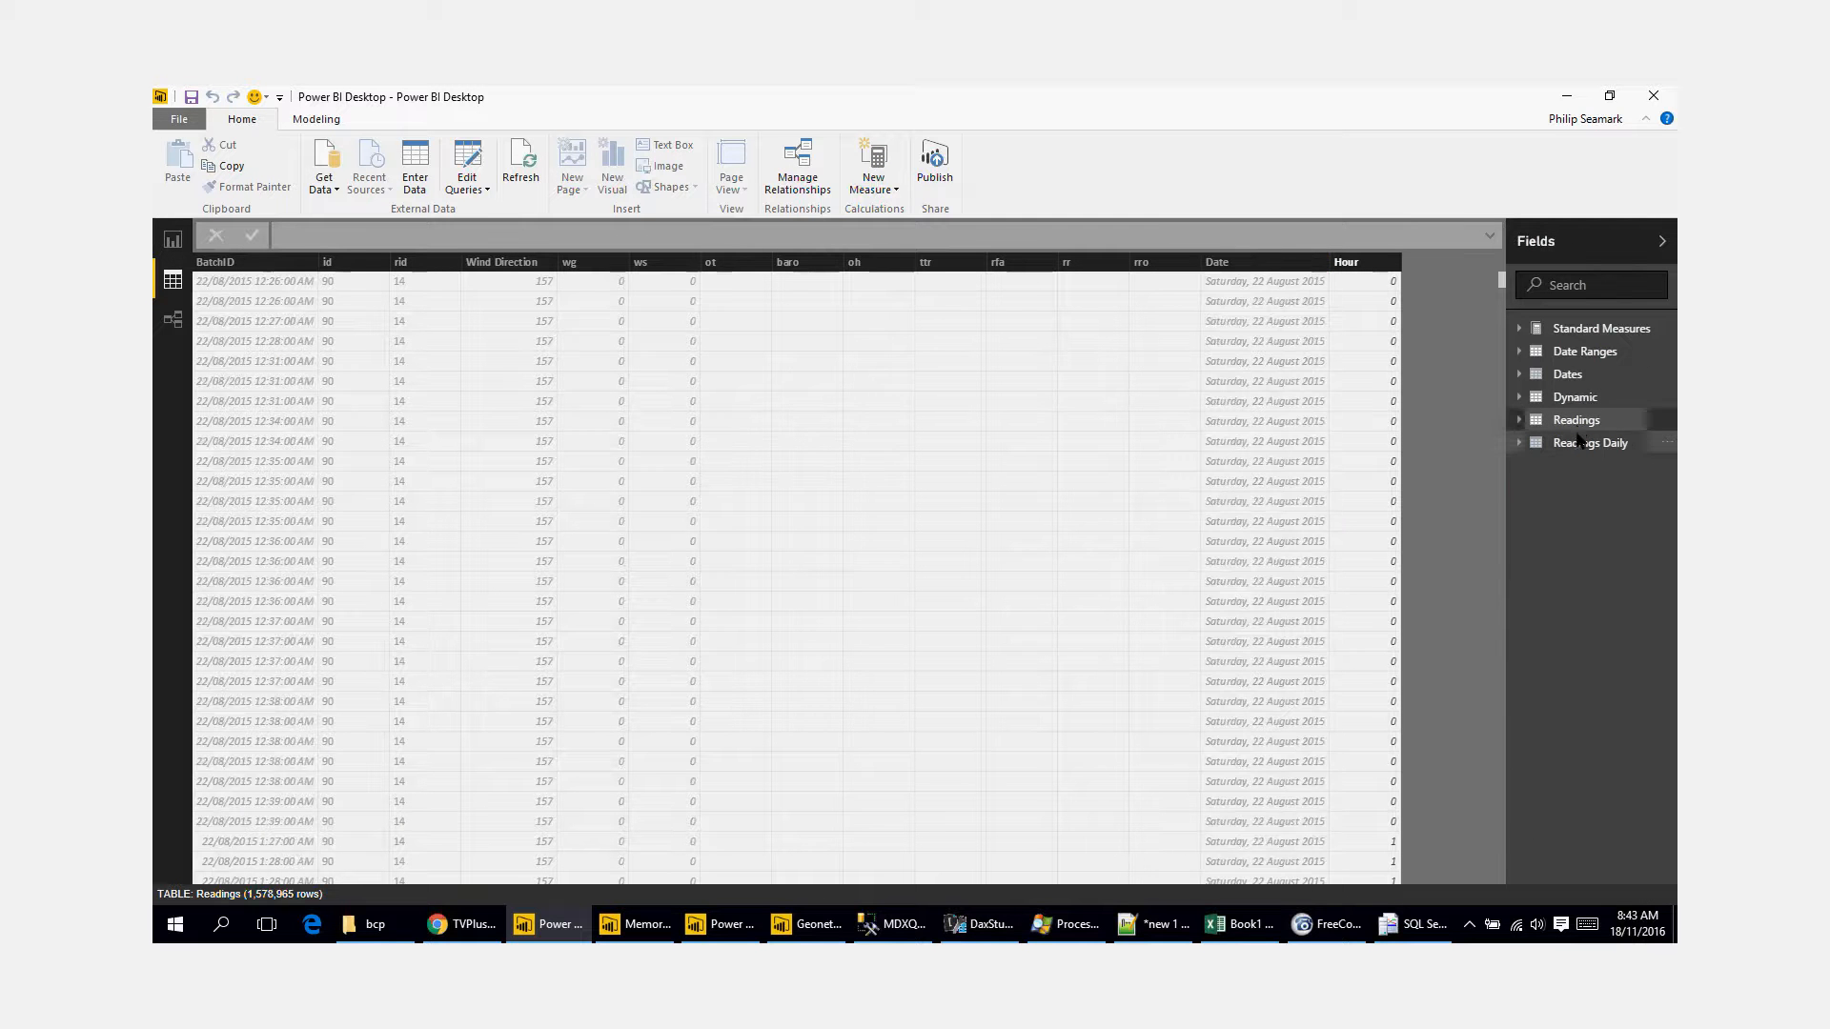
{"action": "left_click", "coordinate": [1580, 448]}
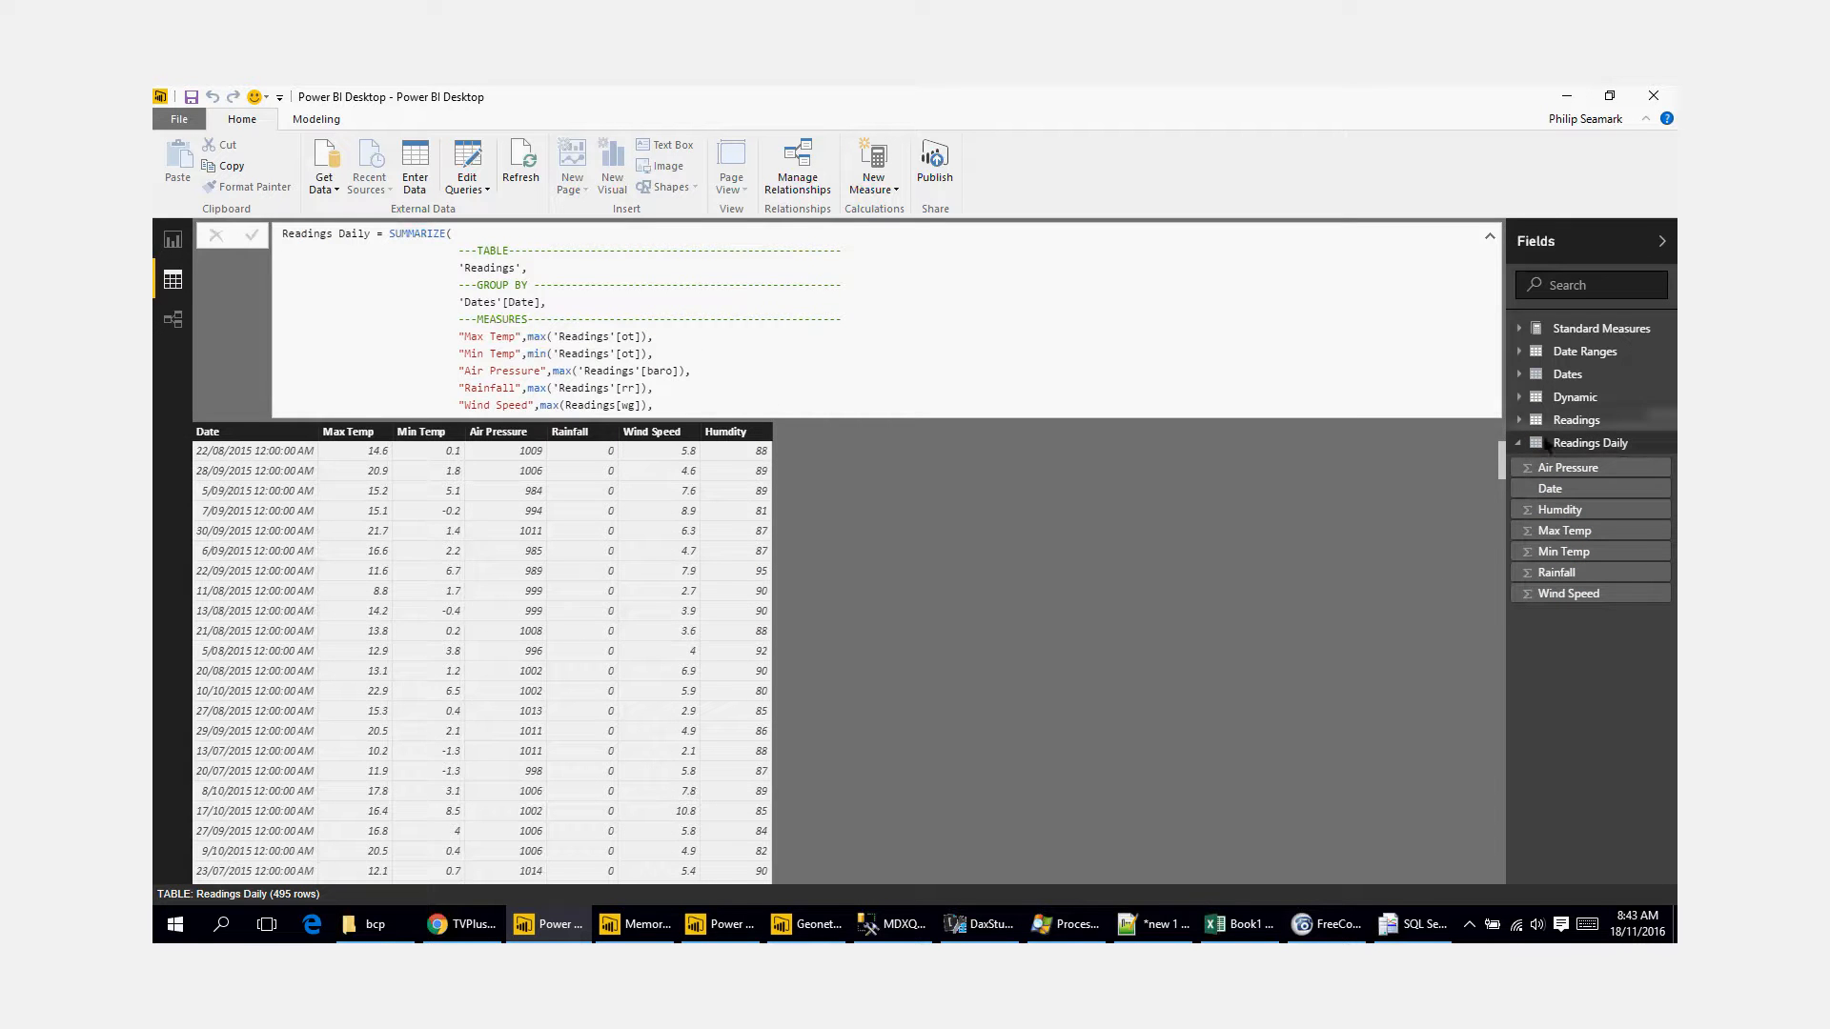
Step: Browse the Standard Measures, Date Ranges, Dates and Readings tables in the data view, including the Air Pressure measure's formula
{"action": "left_click", "coordinate": [1590, 328]}
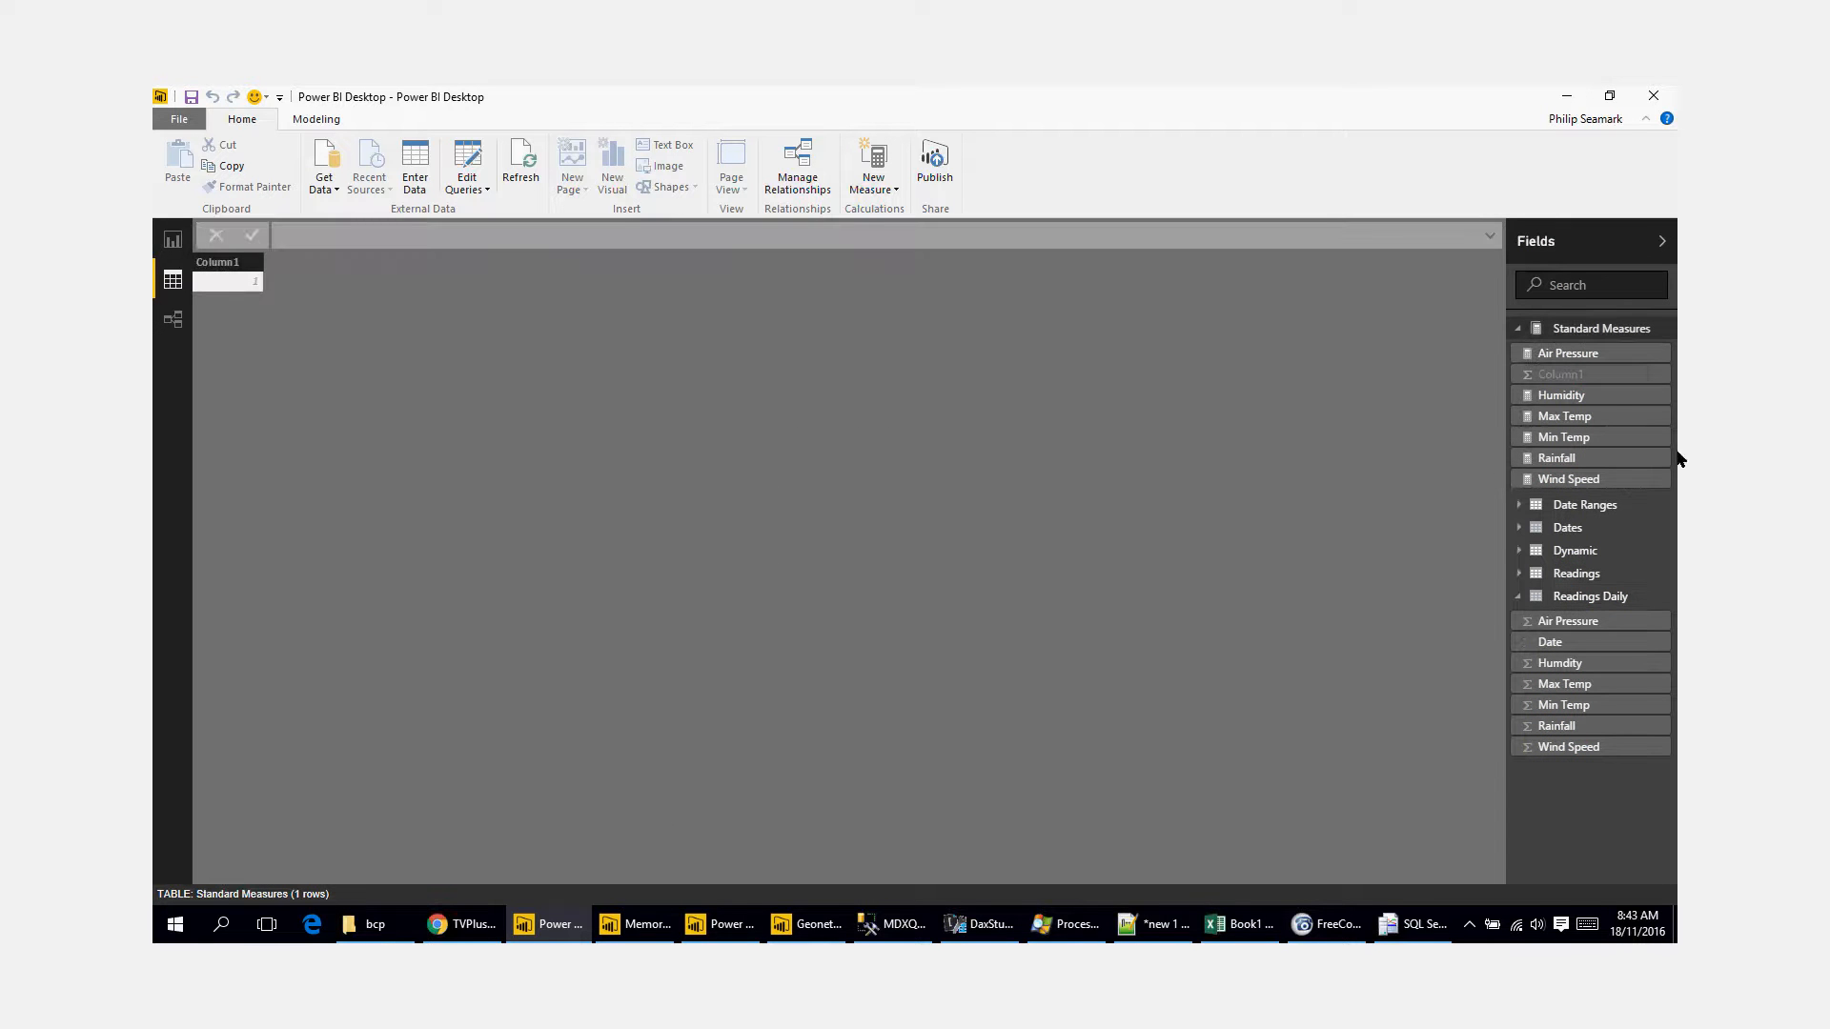
{"action": "left_click", "coordinate": [1534, 358]}
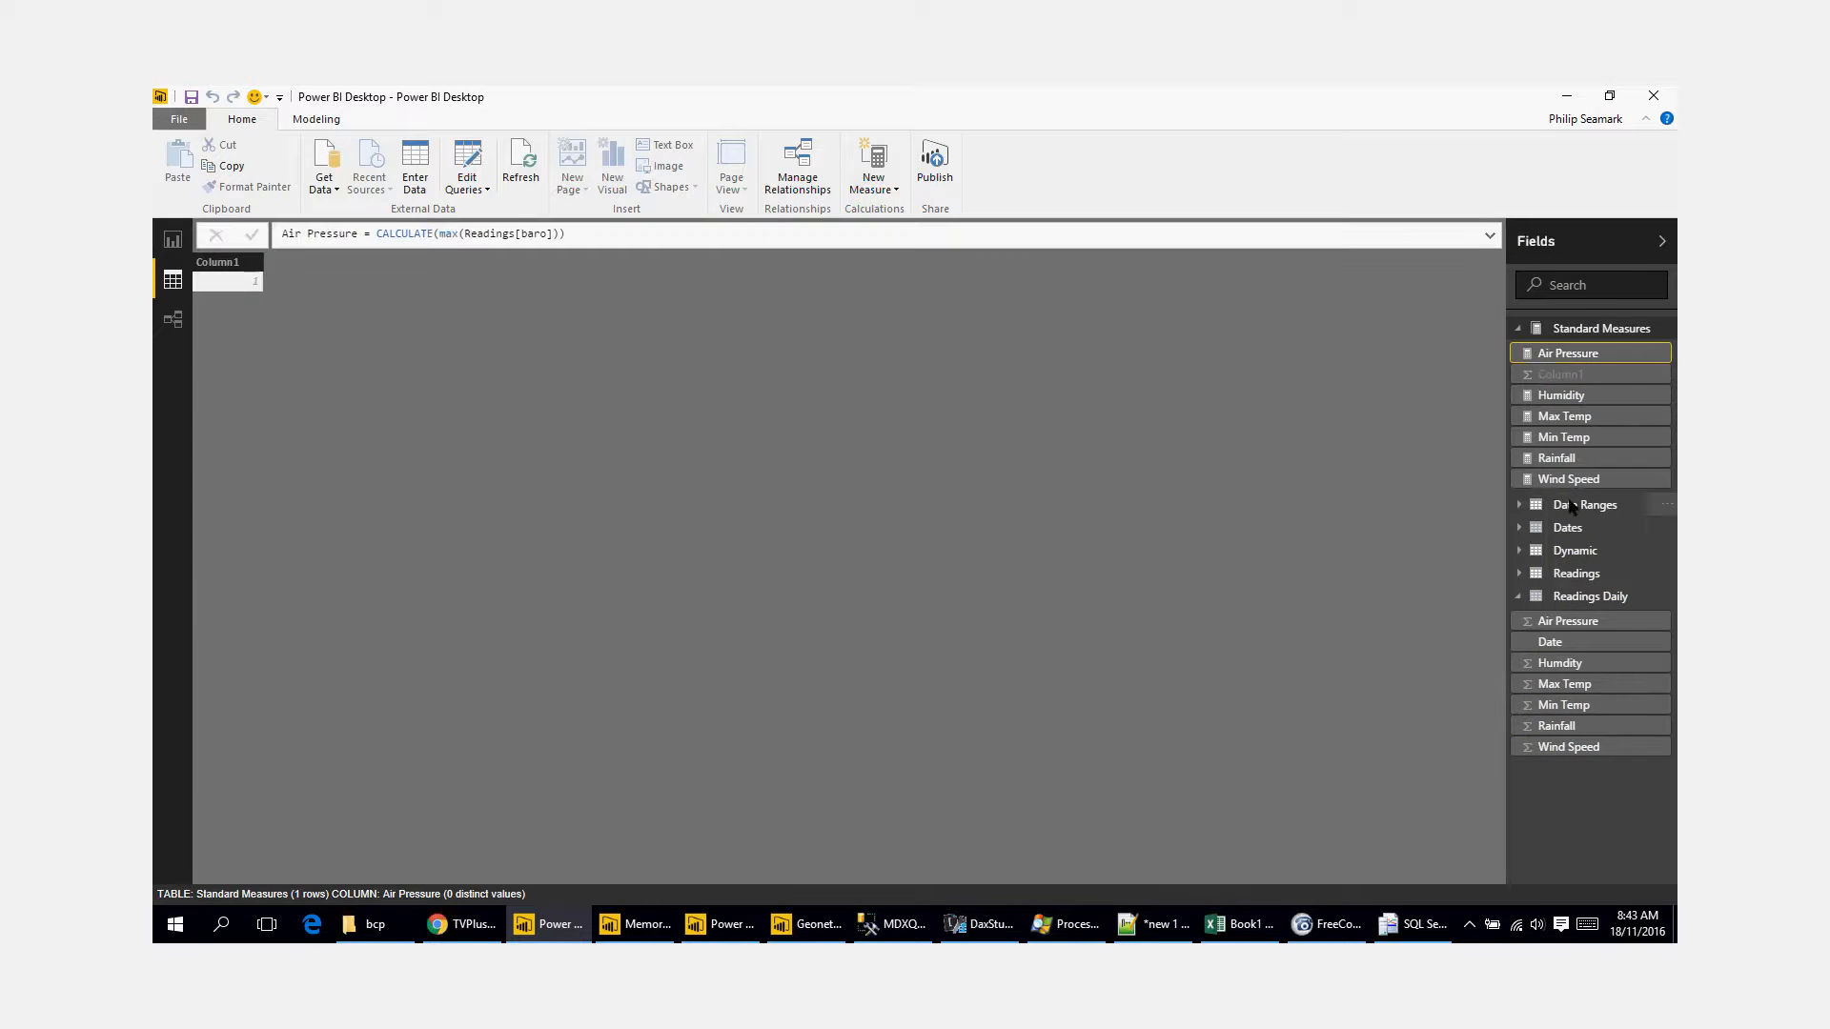
{"action": "left_click", "coordinate": [1621, 505]}
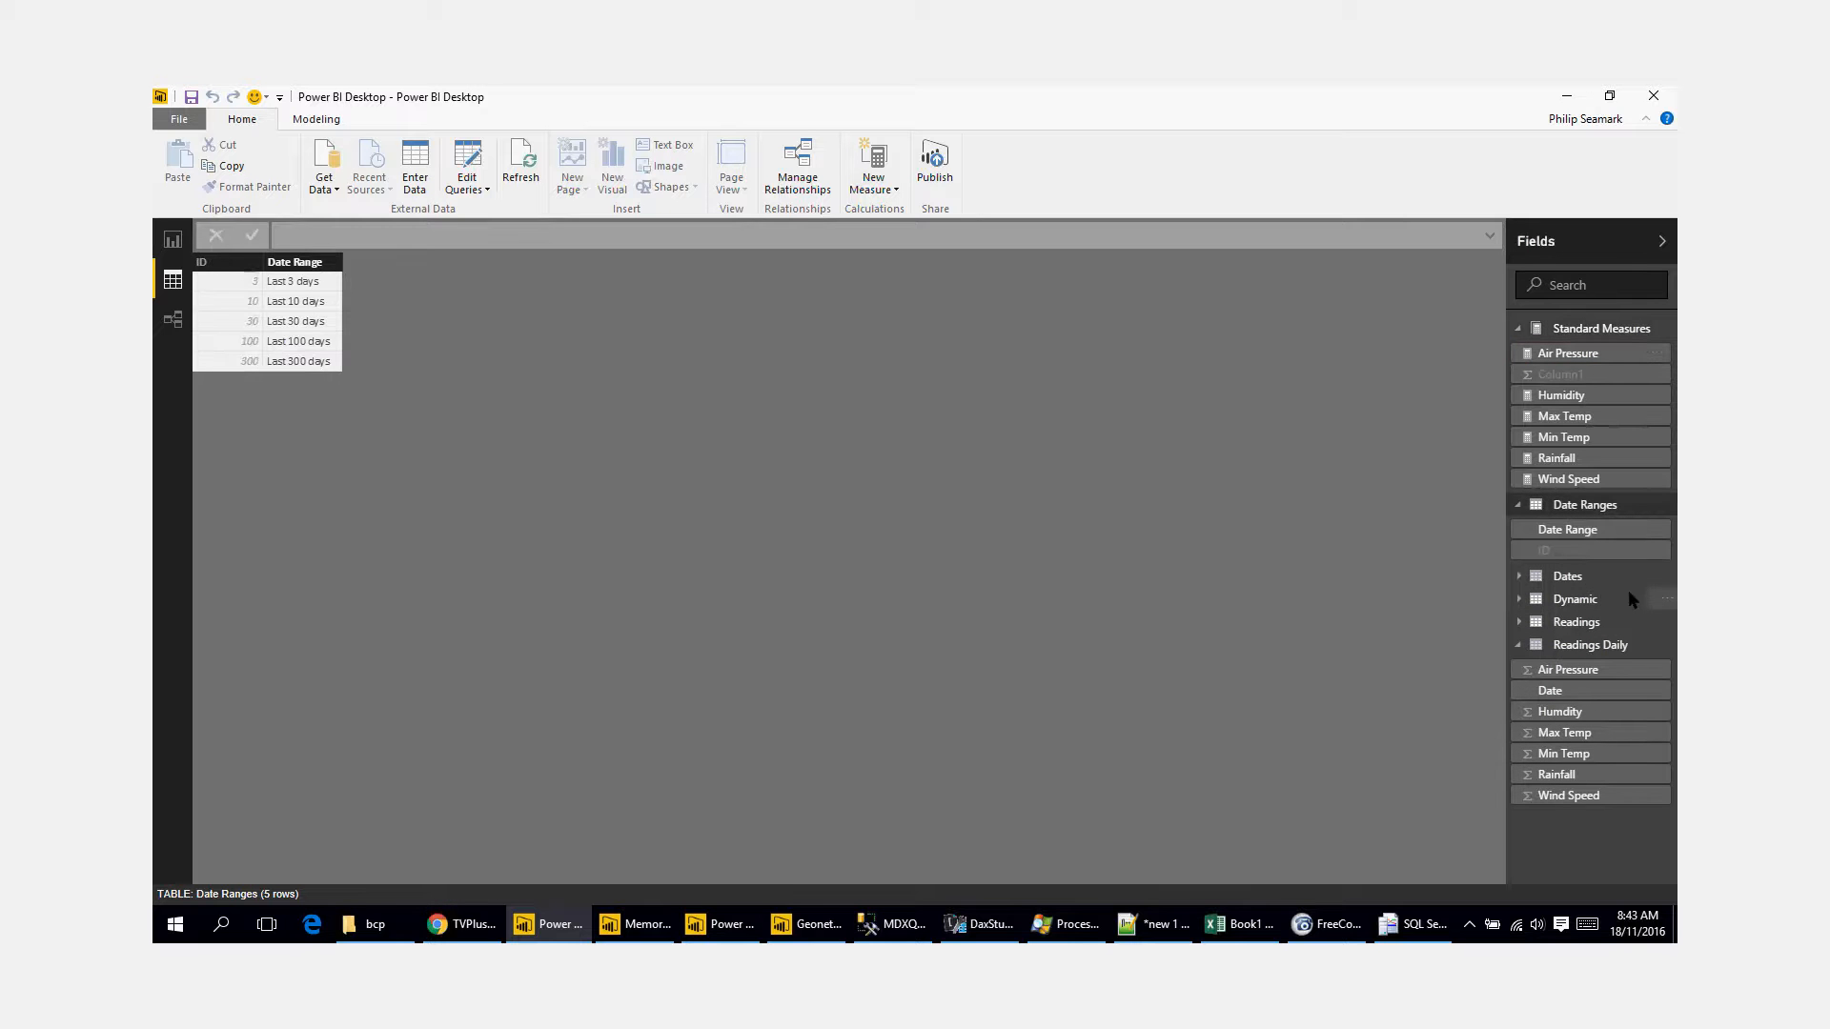
{"action": "left_click", "coordinate": [1600, 575]}
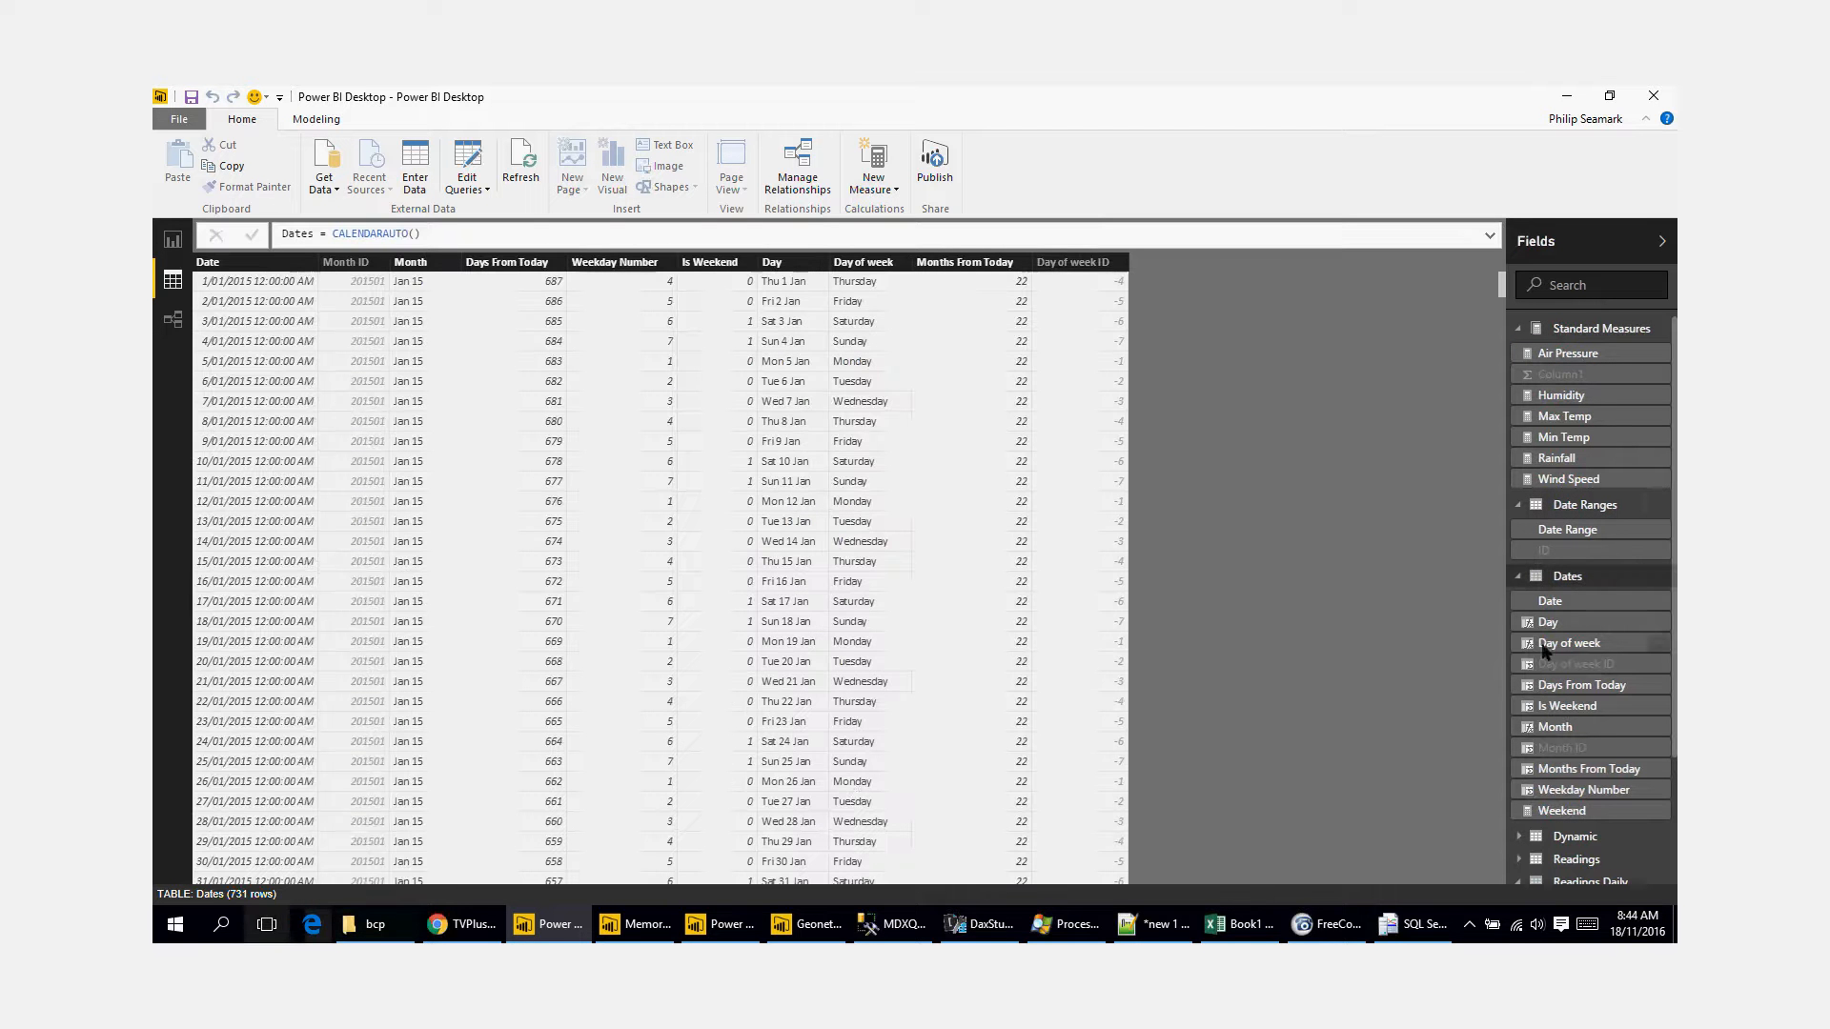
{"action": "left_click", "coordinate": [1519, 504]}
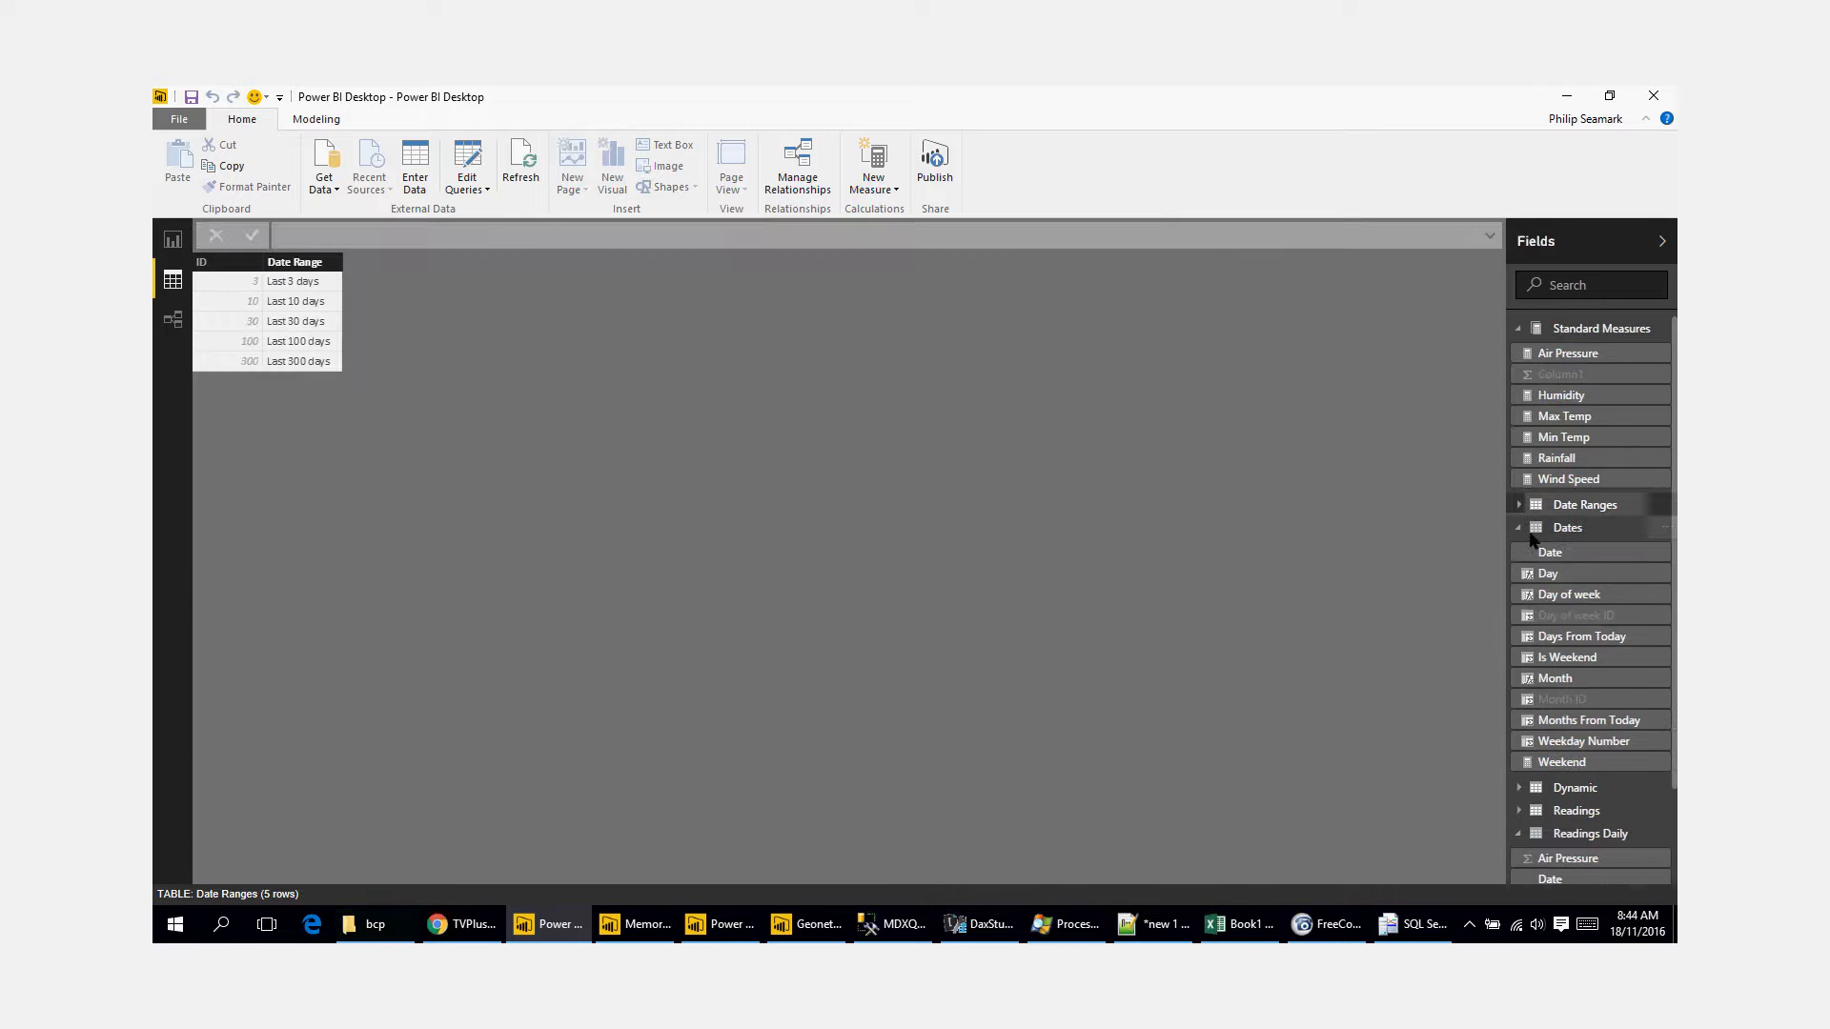
{"action": "left_click", "coordinate": [1520, 527]}
{"action": "left_click", "coordinate": [1520, 573]}
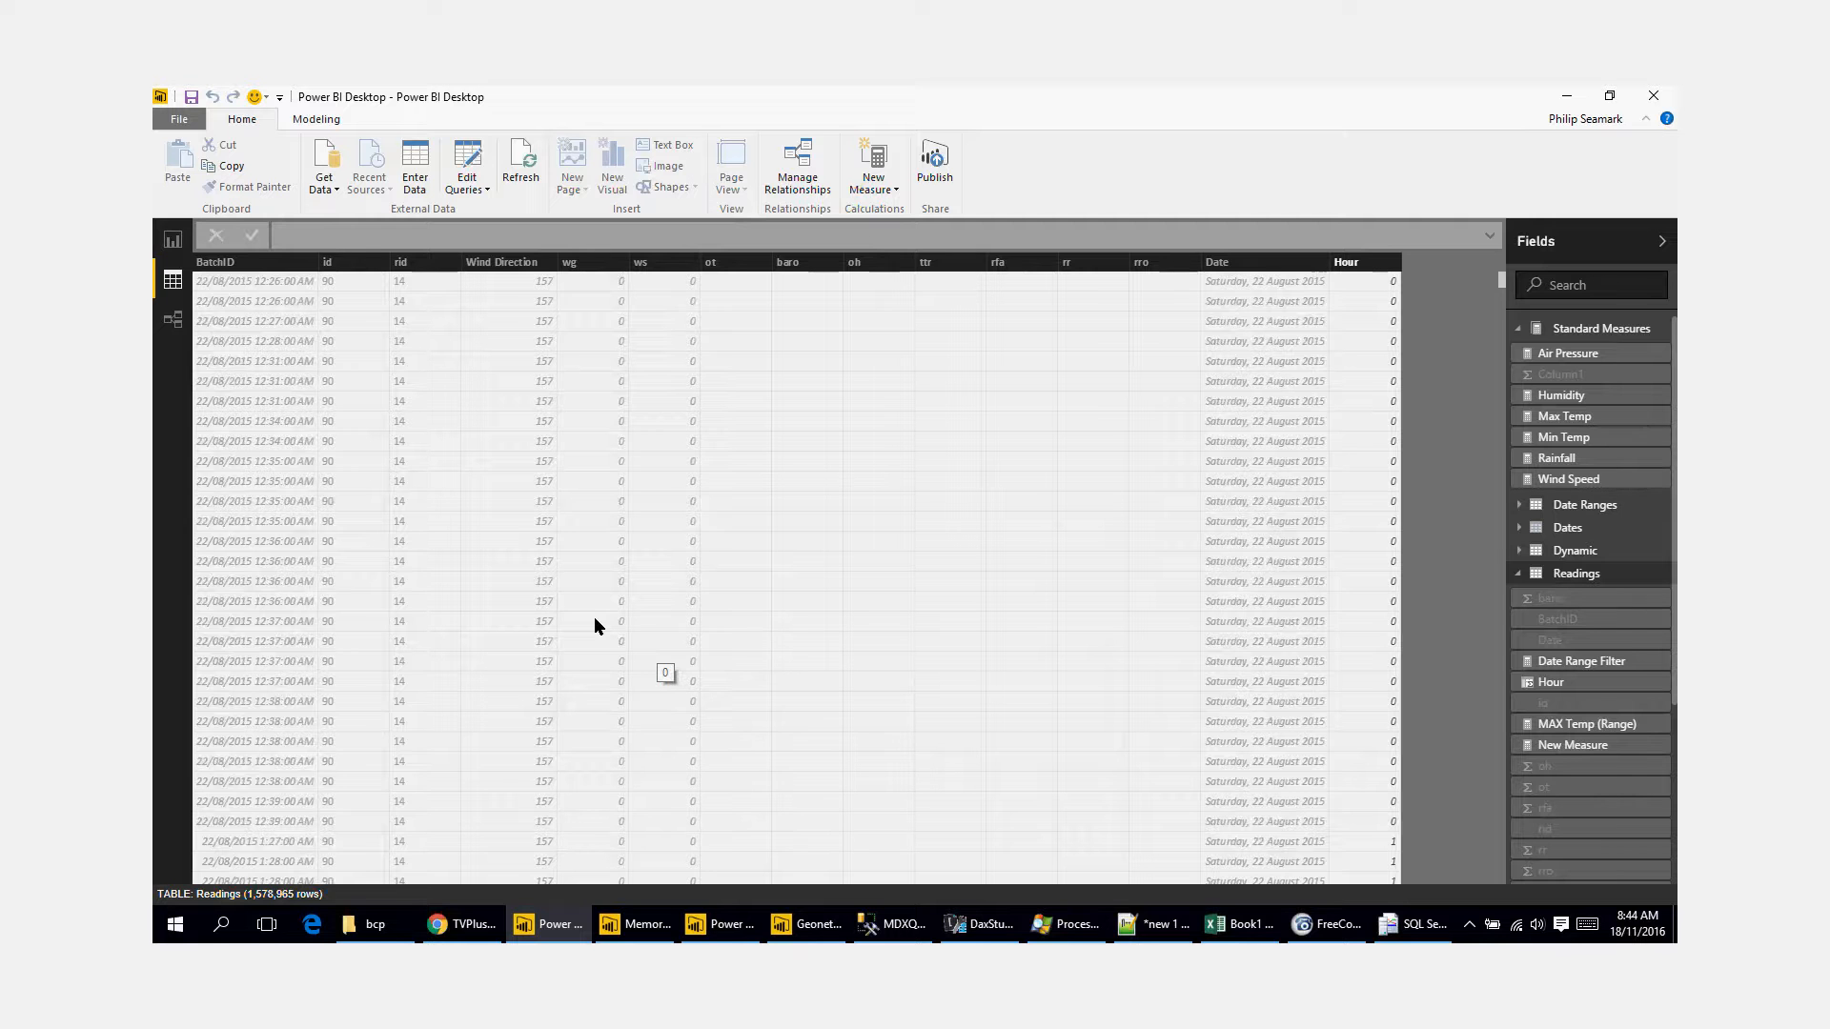
Step: Switch to the Power BI Desktop Memory Profile report and examine the server, database and query settings of Query1's Source step
{"action": "left_click", "coordinate": [462, 923]}
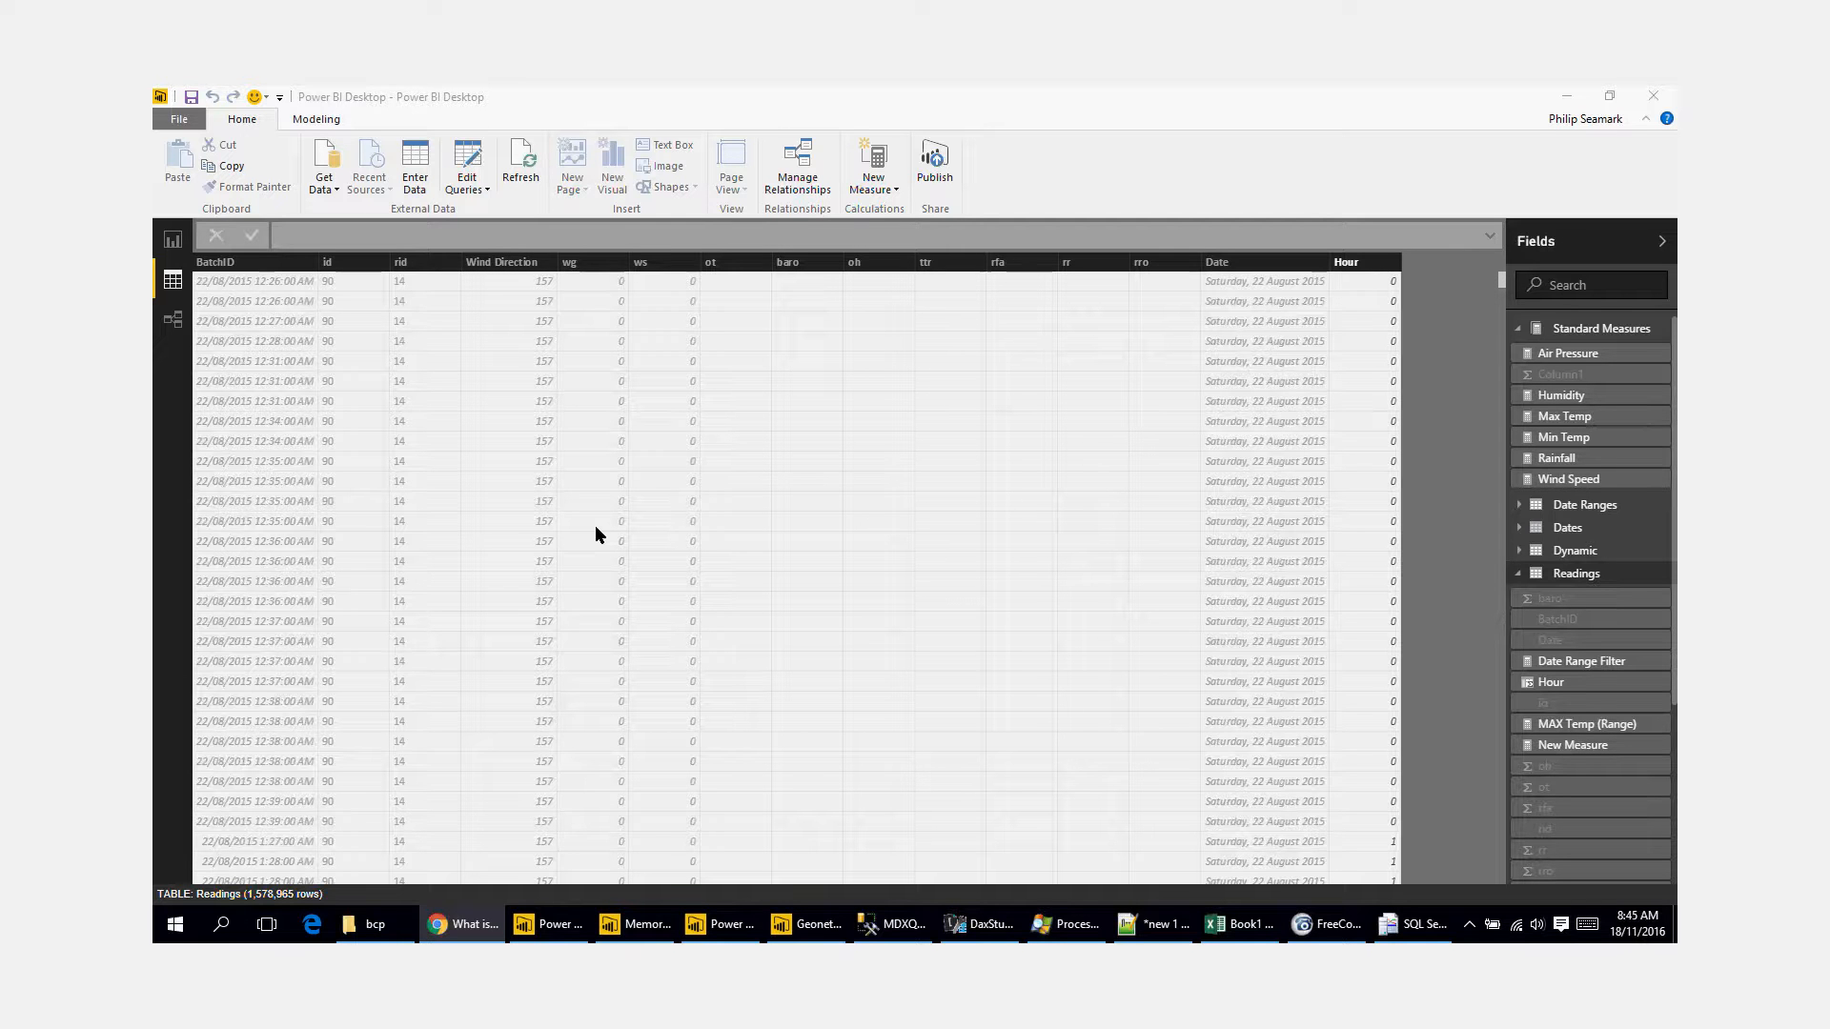
{"action": "left_click", "coordinate": [737, 929]}
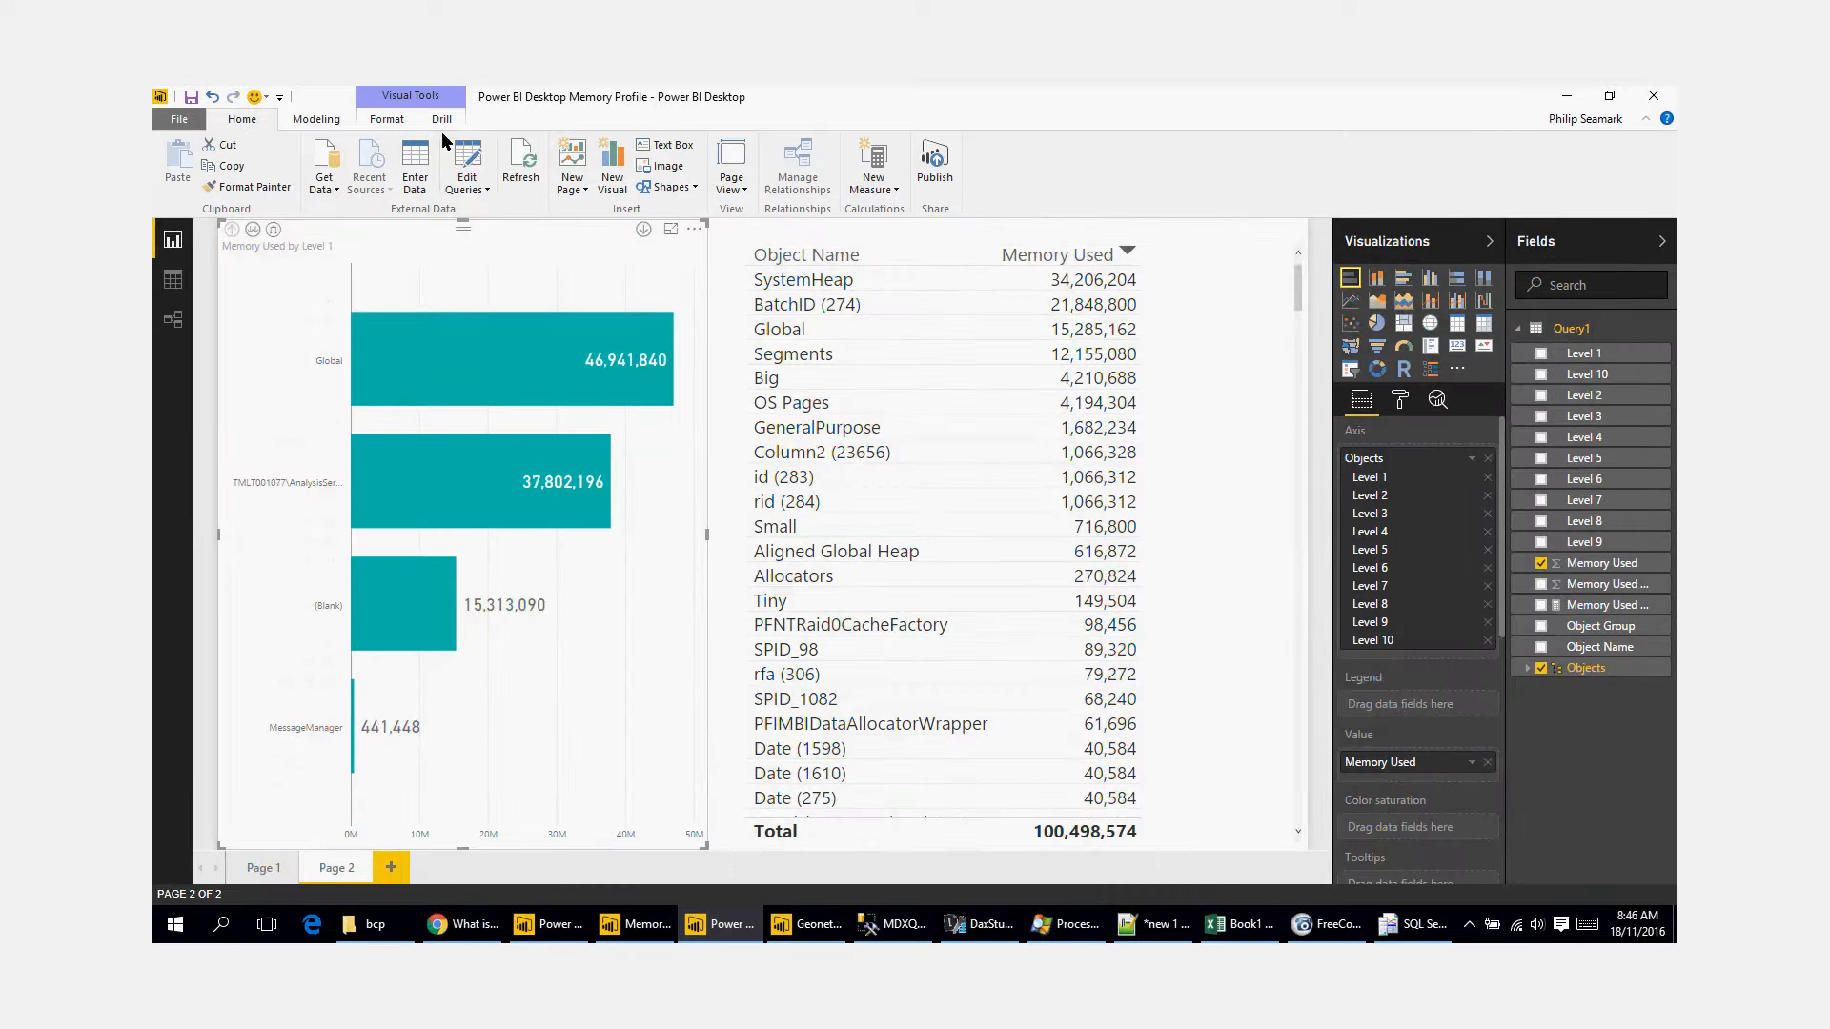
{"action": "left_click", "coordinate": [466, 157]}
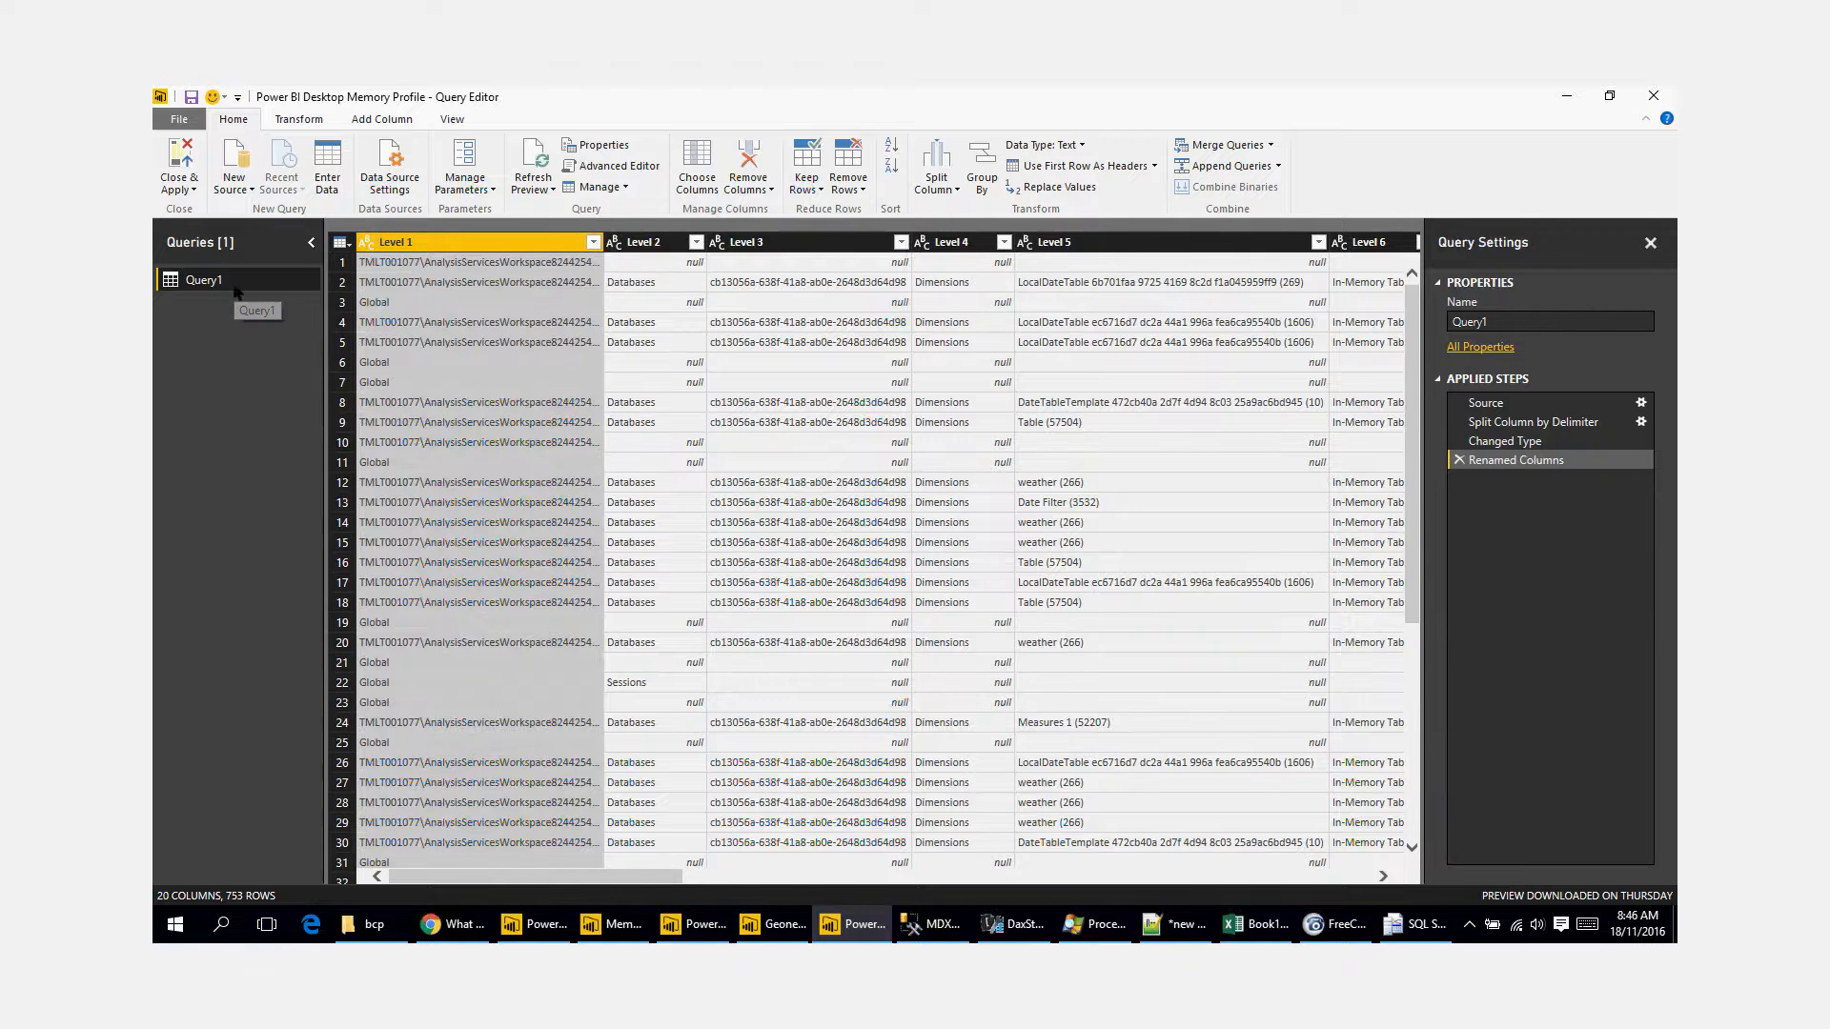
{"action": "left_click", "coordinate": [1573, 403]}
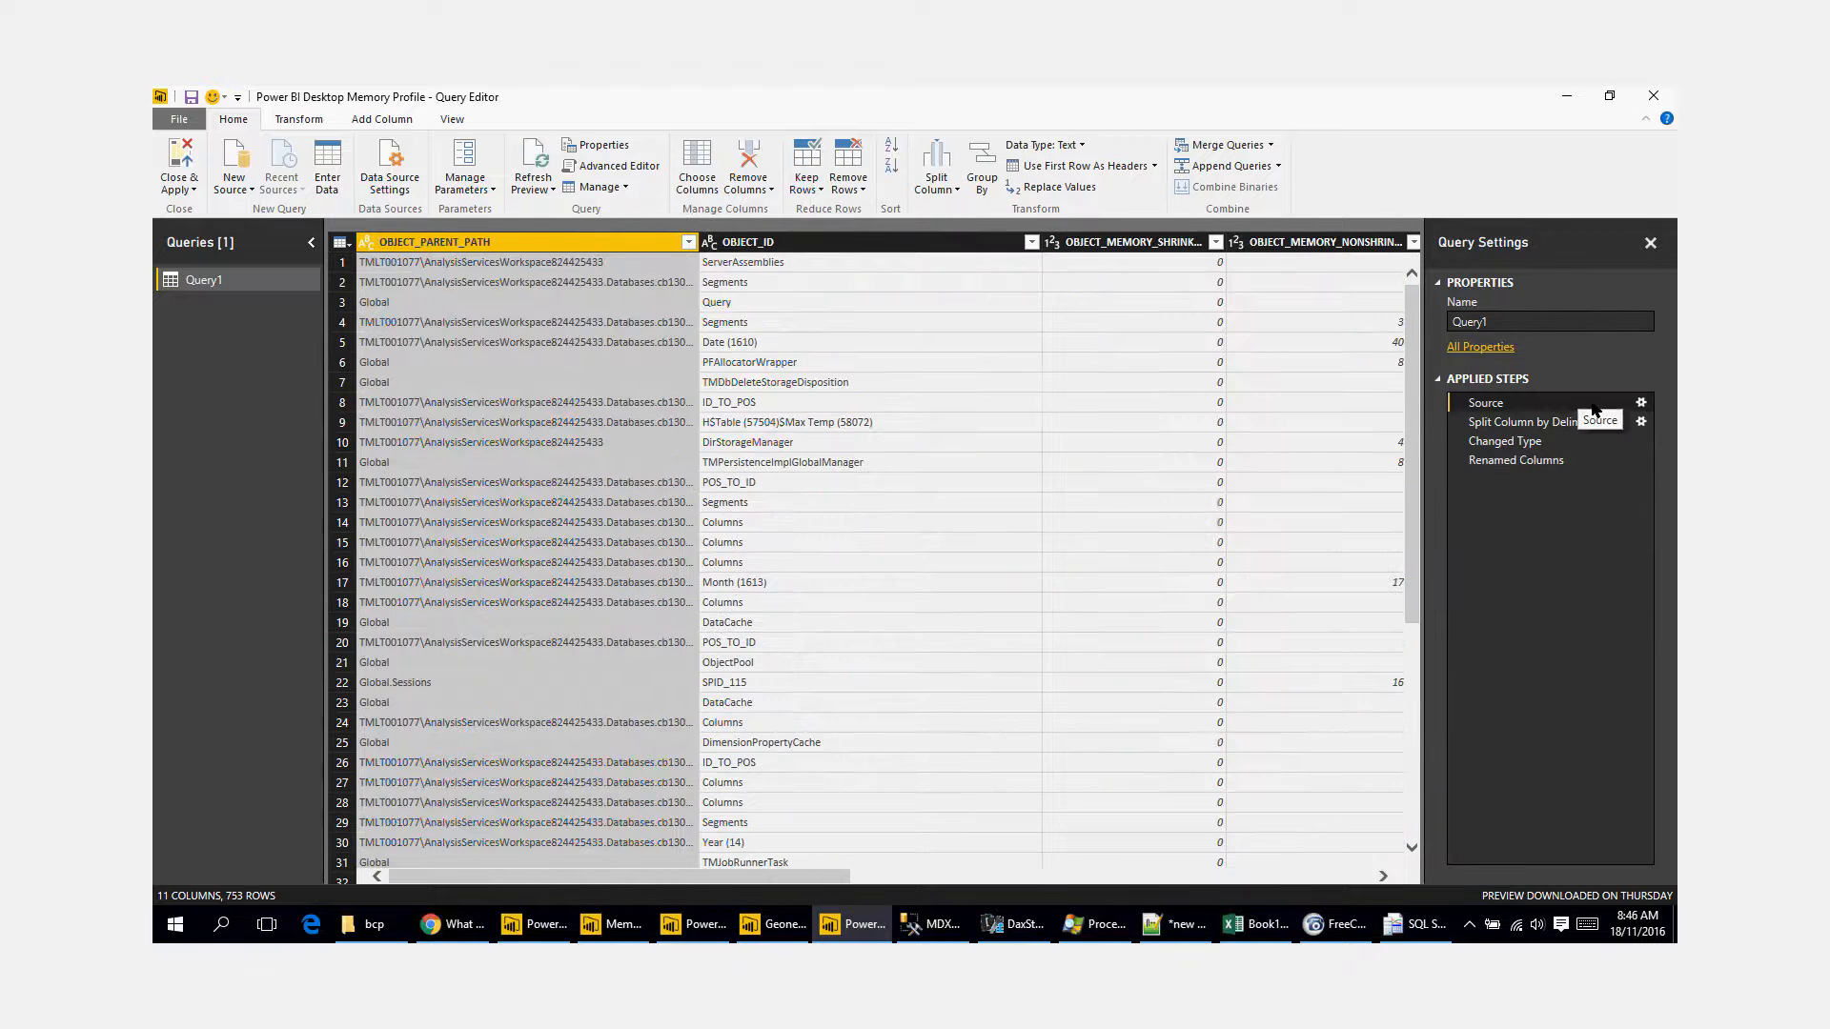
{"action": "left_click", "coordinate": [1640, 402]}
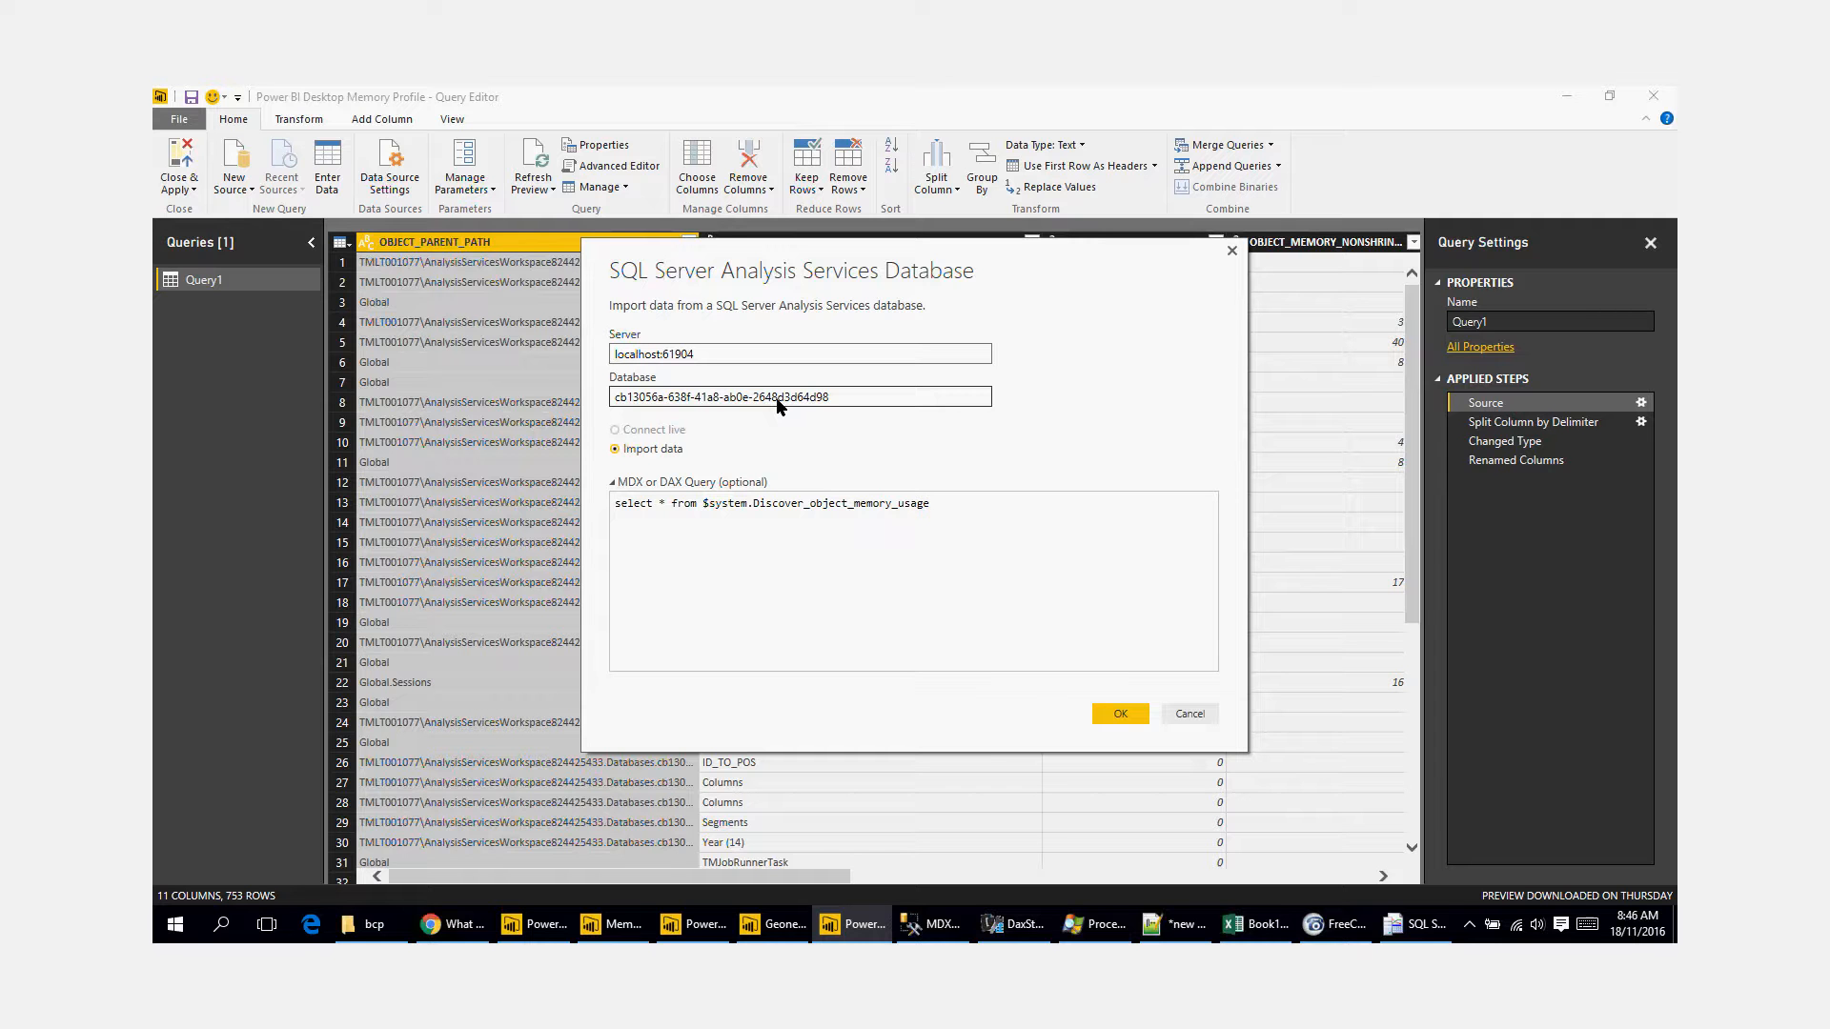
{"action": "left_click_drag", "start_coordinate": [956, 515], "coordinate": [620, 512]}
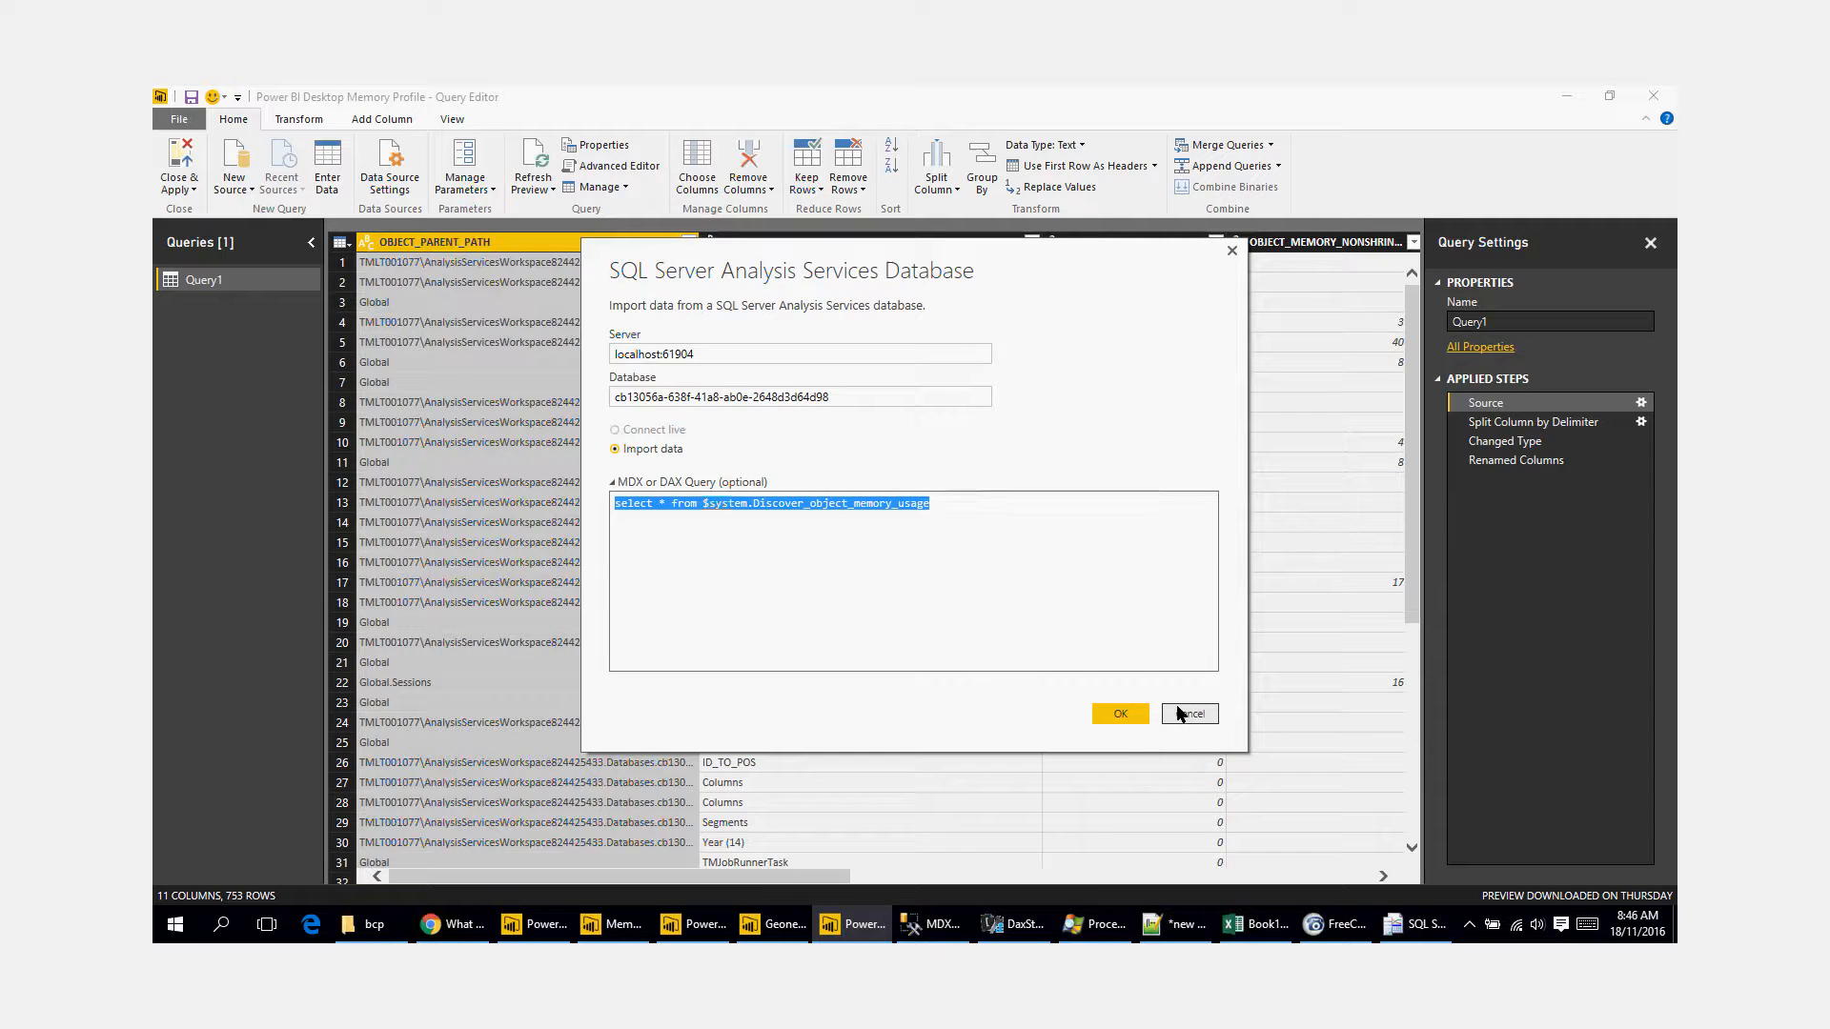
{"action": "triple_click", "coordinate": [988, 524]}
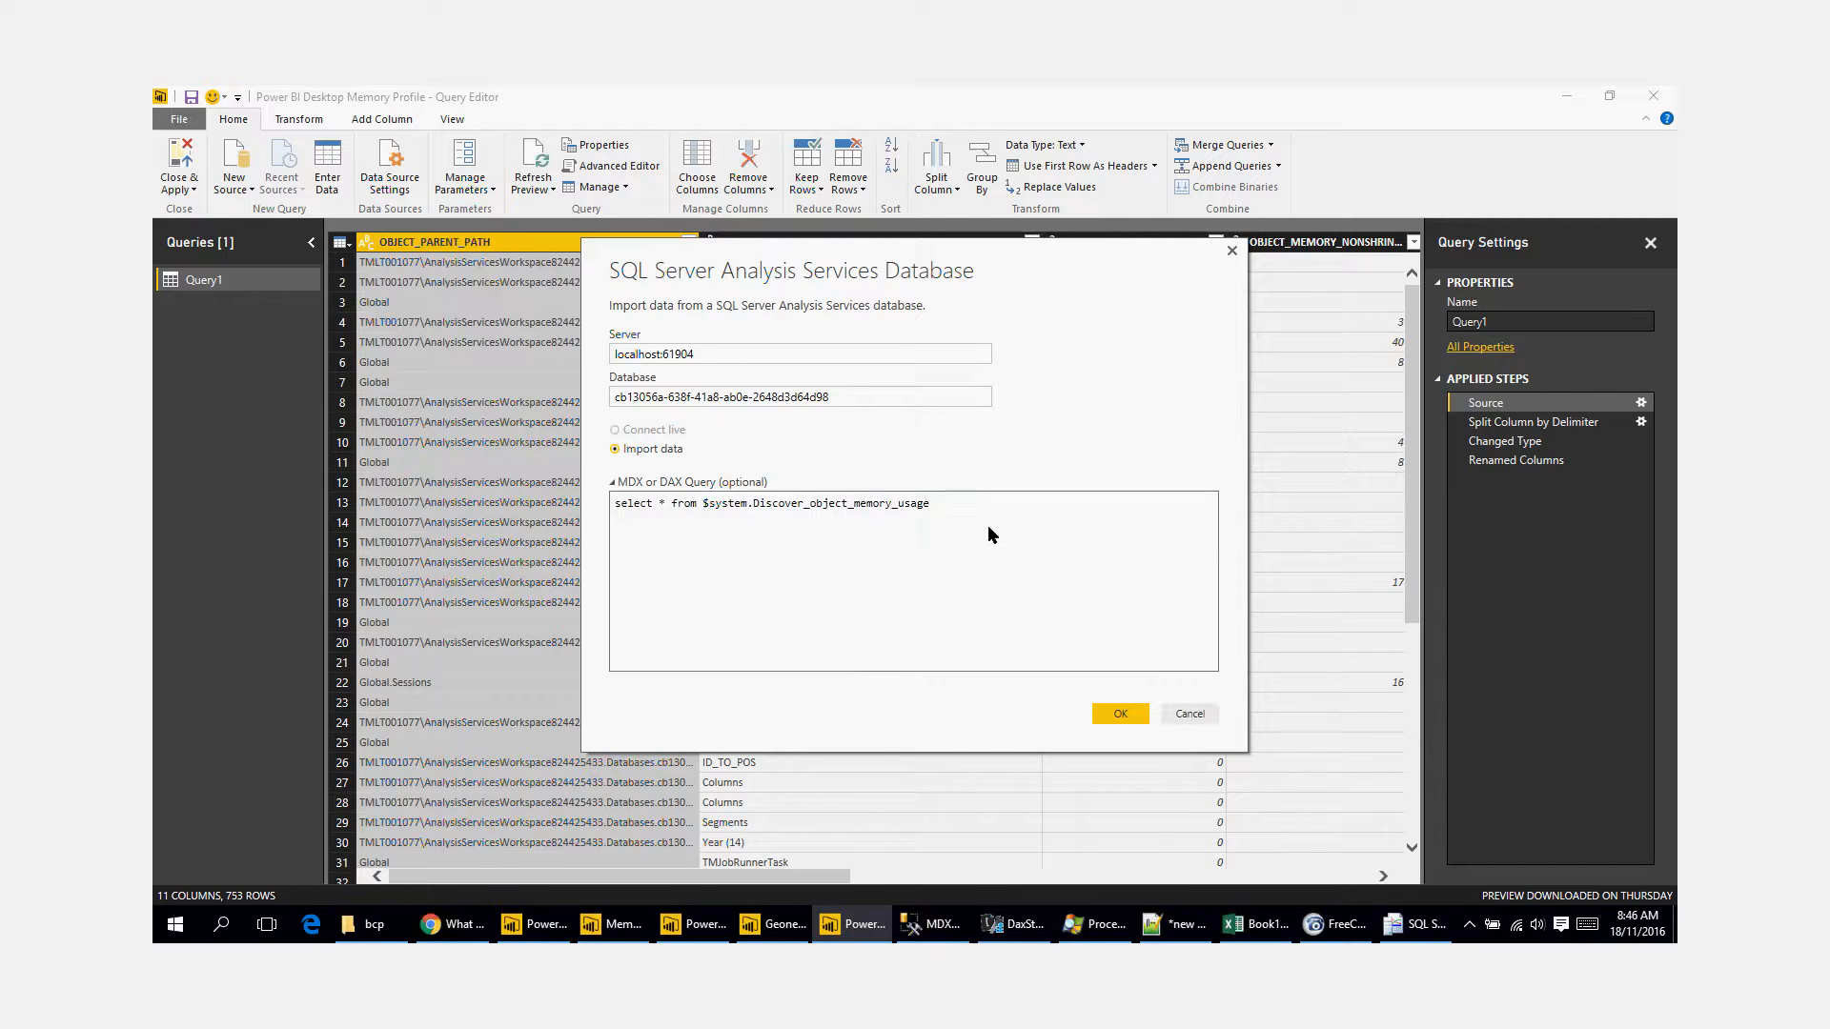
{"action": "left_click", "coordinate": [1189, 713]}
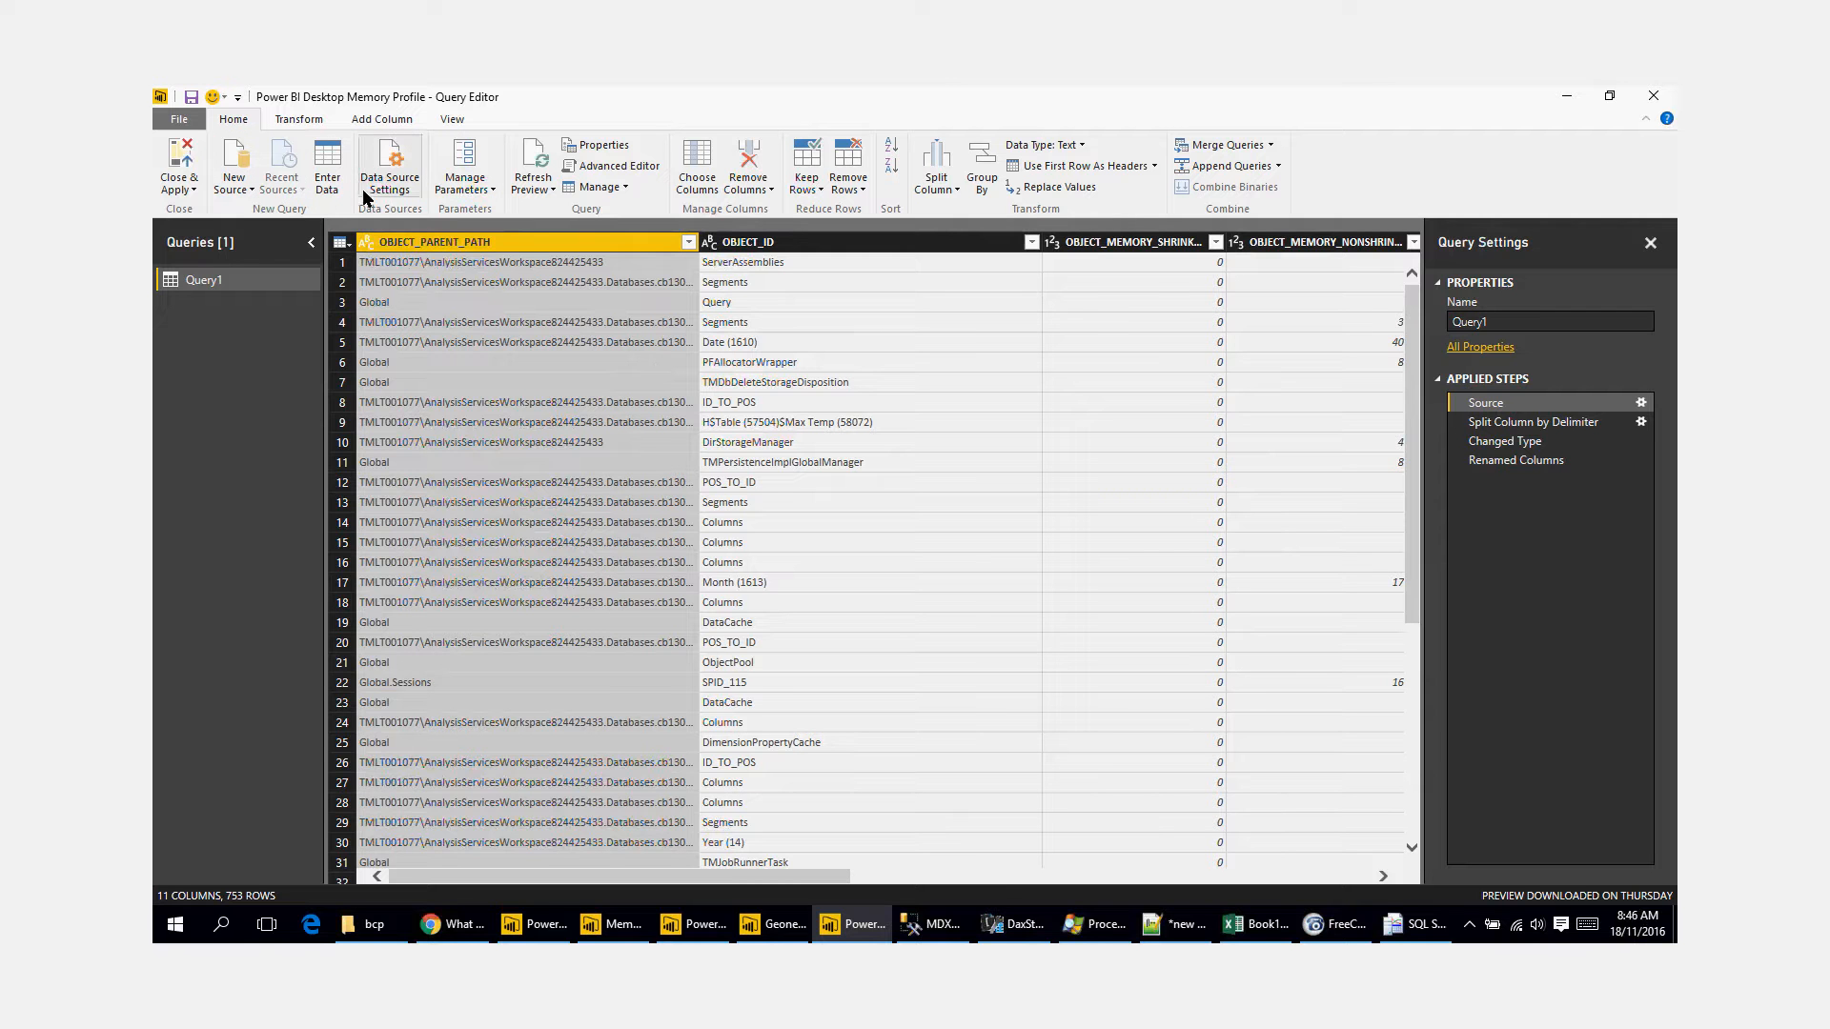
{"action": "left_click", "coordinate": [242, 191]}
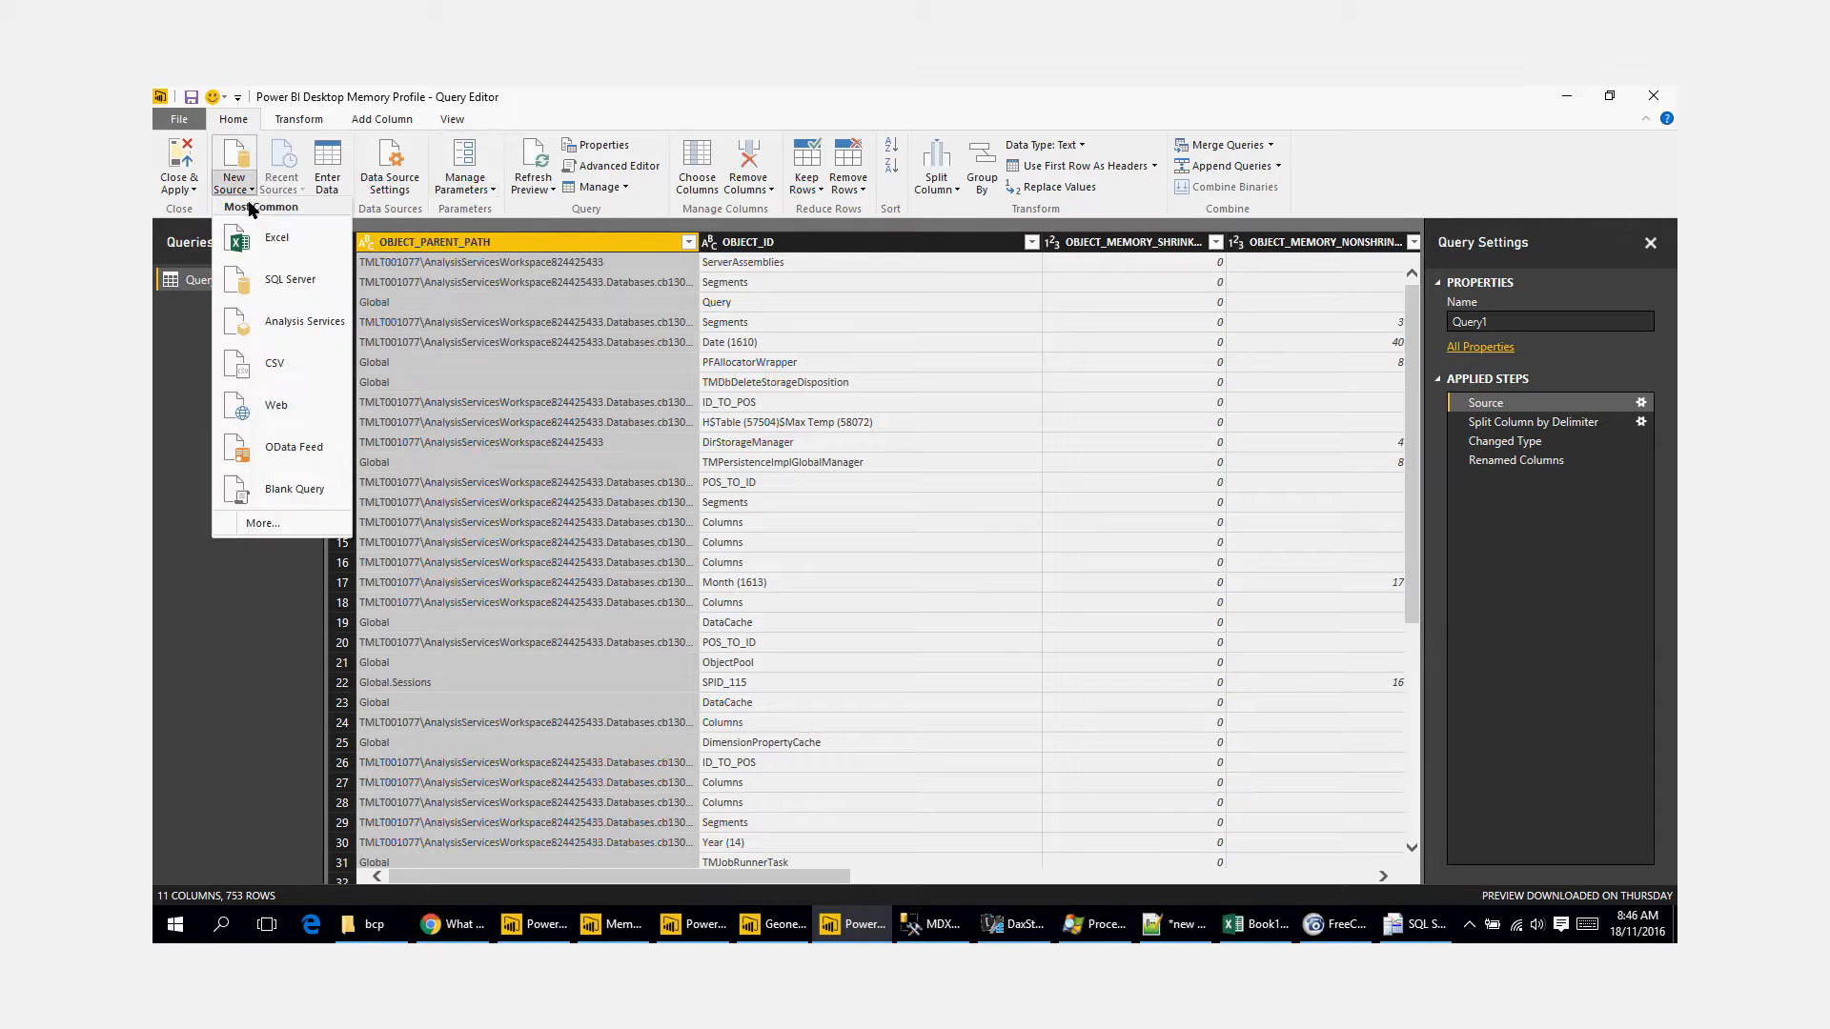
{"action": "left_click", "coordinate": [303, 317]}
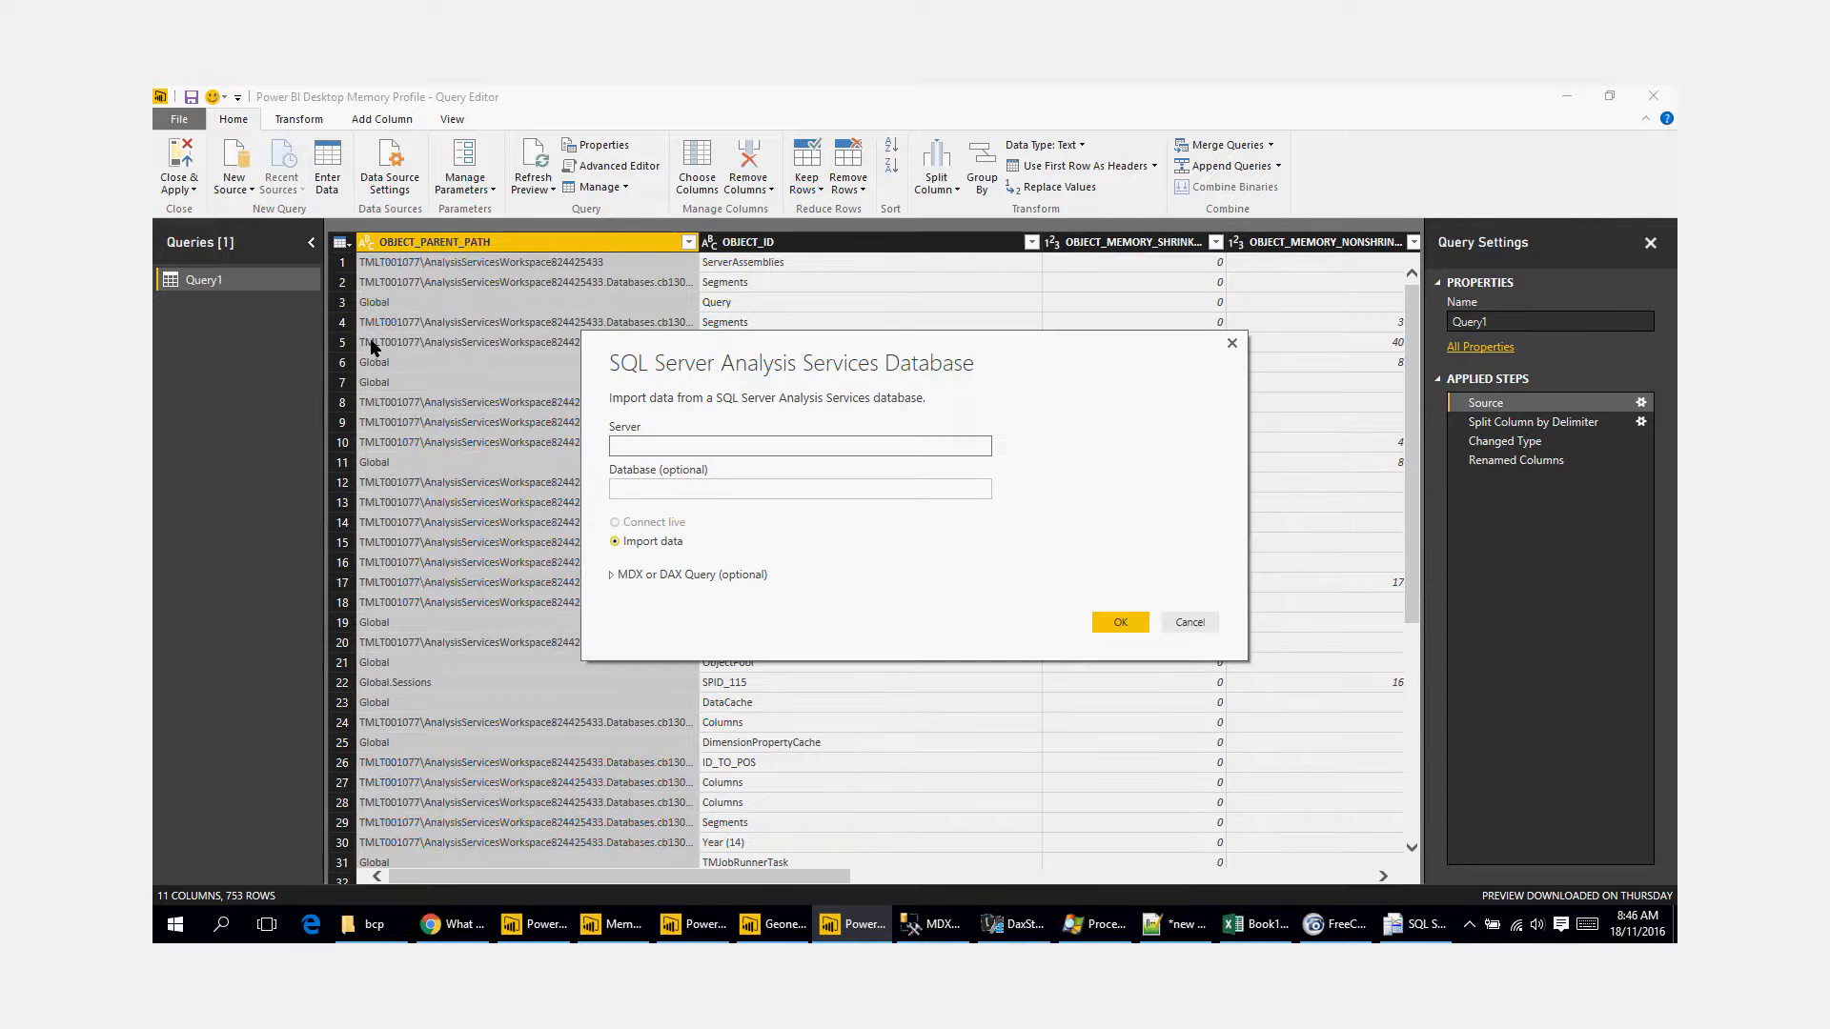
{"action": "type", "text": "localhost:61904"}
{"action": "left_click", "coordinate": [697, 490]}
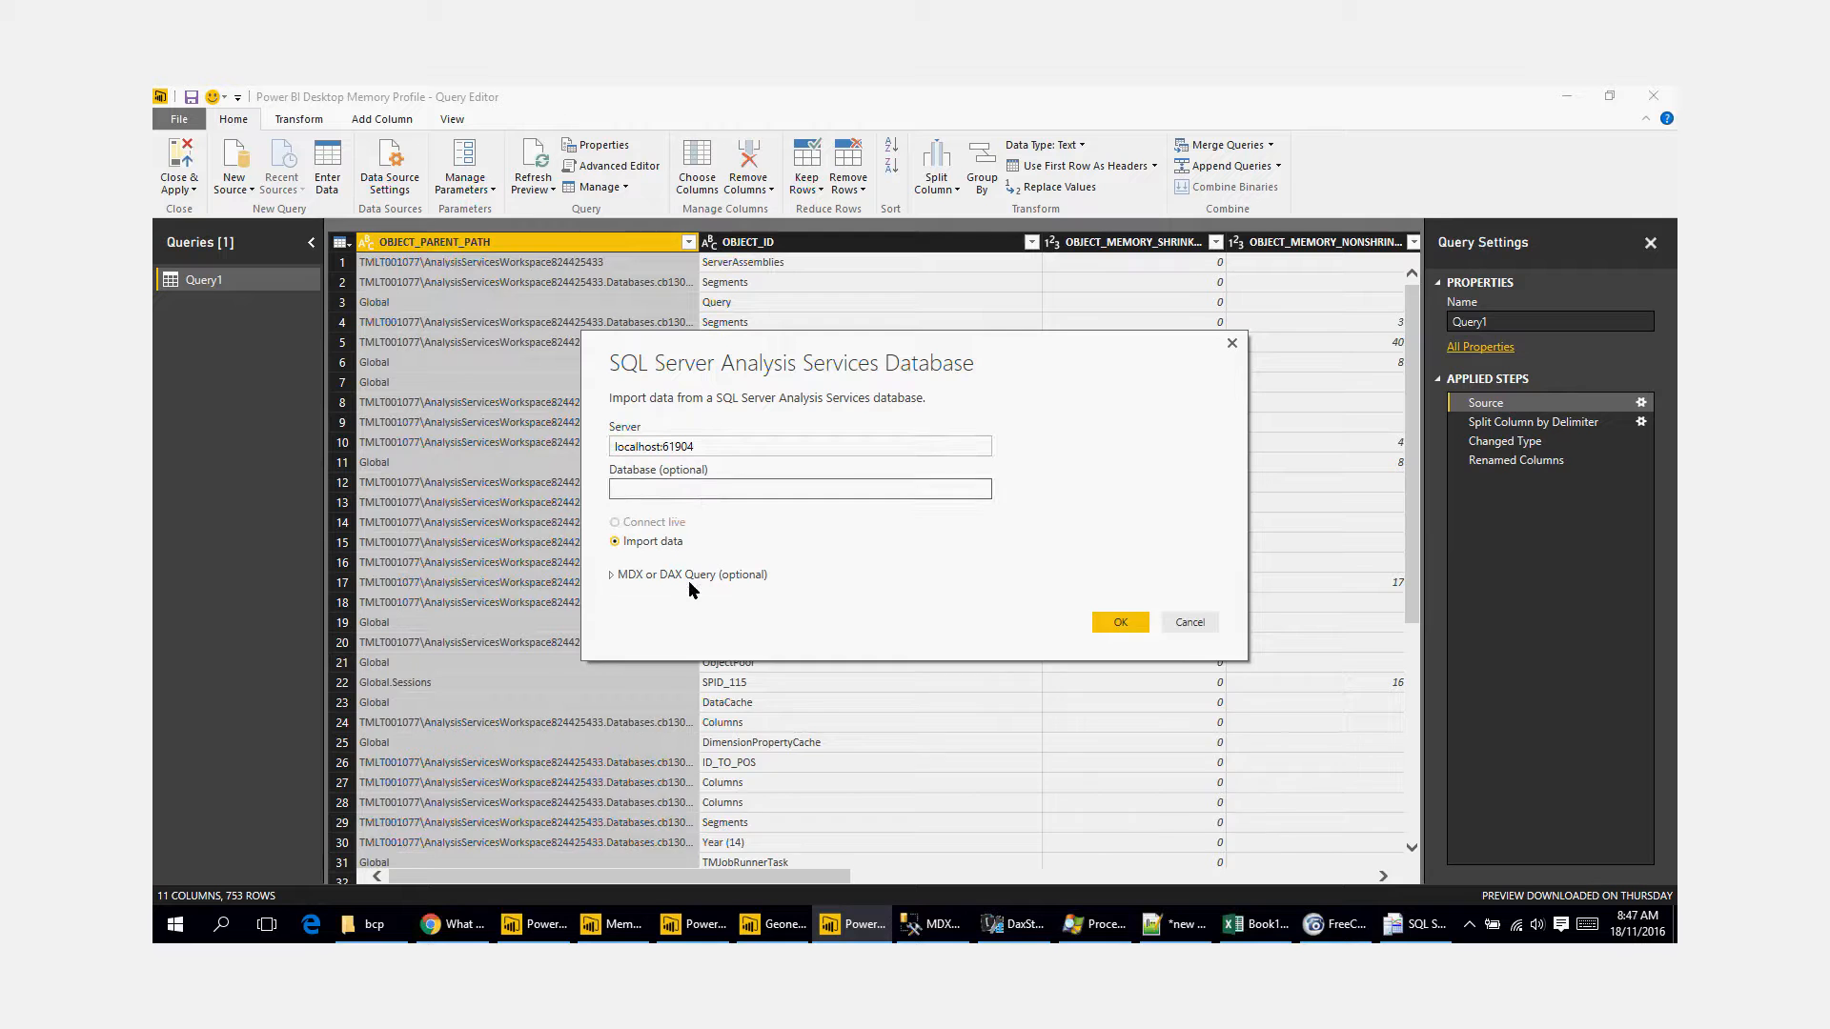
{"action": "left_click", "coordinate": [613, 575]}
{"action": "left_click", "coordinate": [1188, 807]}
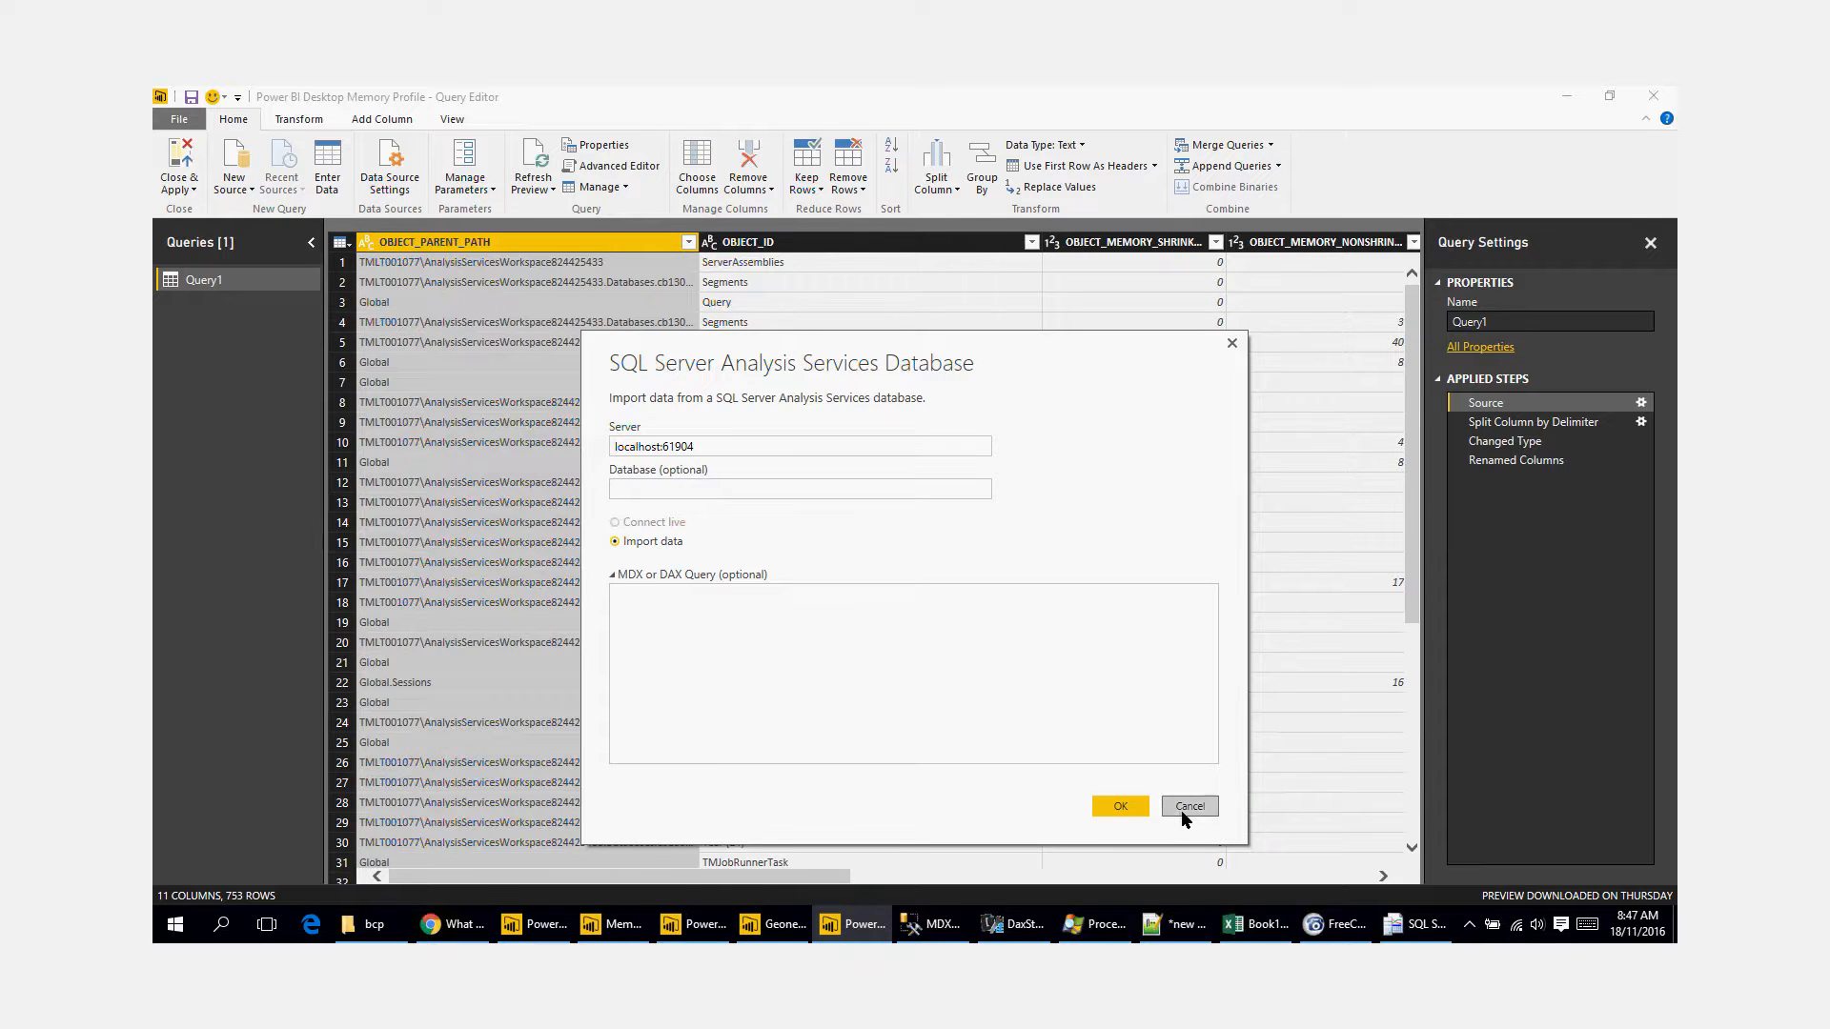
Step: Copy the database name from the settings of Query1's Source step and leave the settings unchanged
{"action": "left_click", "coordinate": [1640, 404]}
{"action": "key", "text": "Tab"}
{"action": "key", "text": "ctrl+c"}
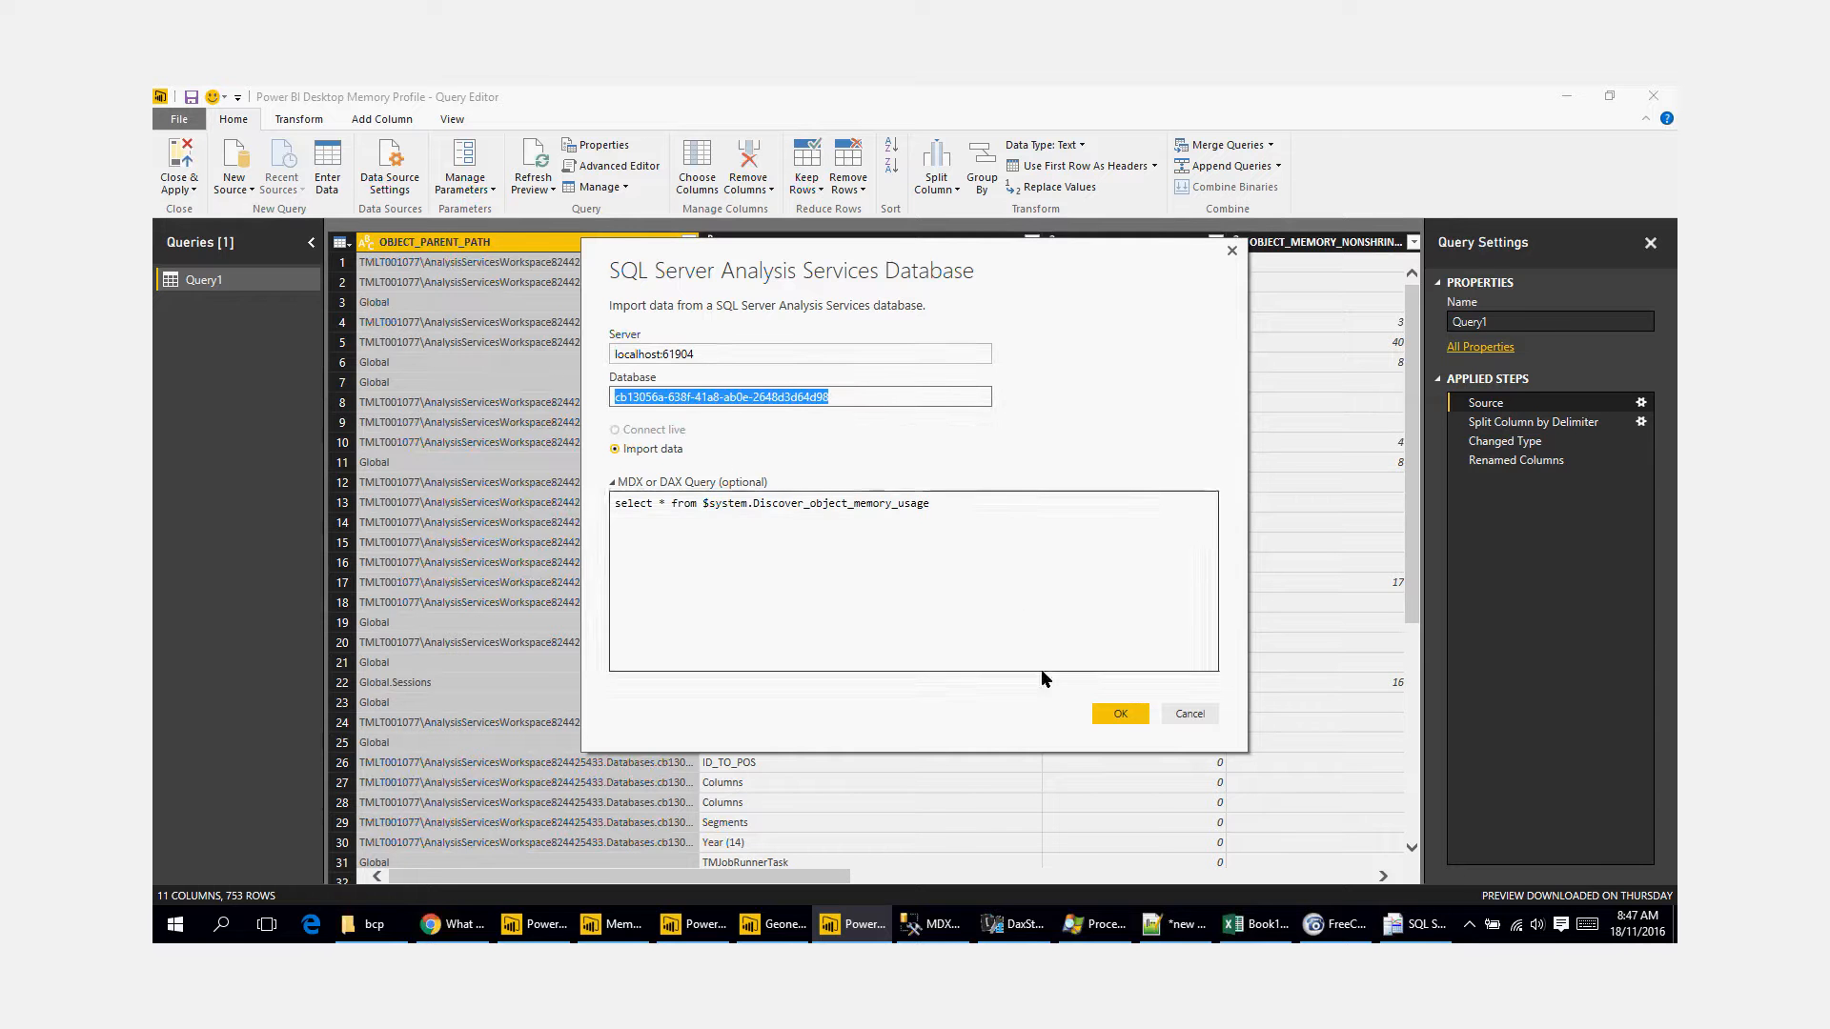
{"action": "left_click", "coordinate": [1203, 716]}
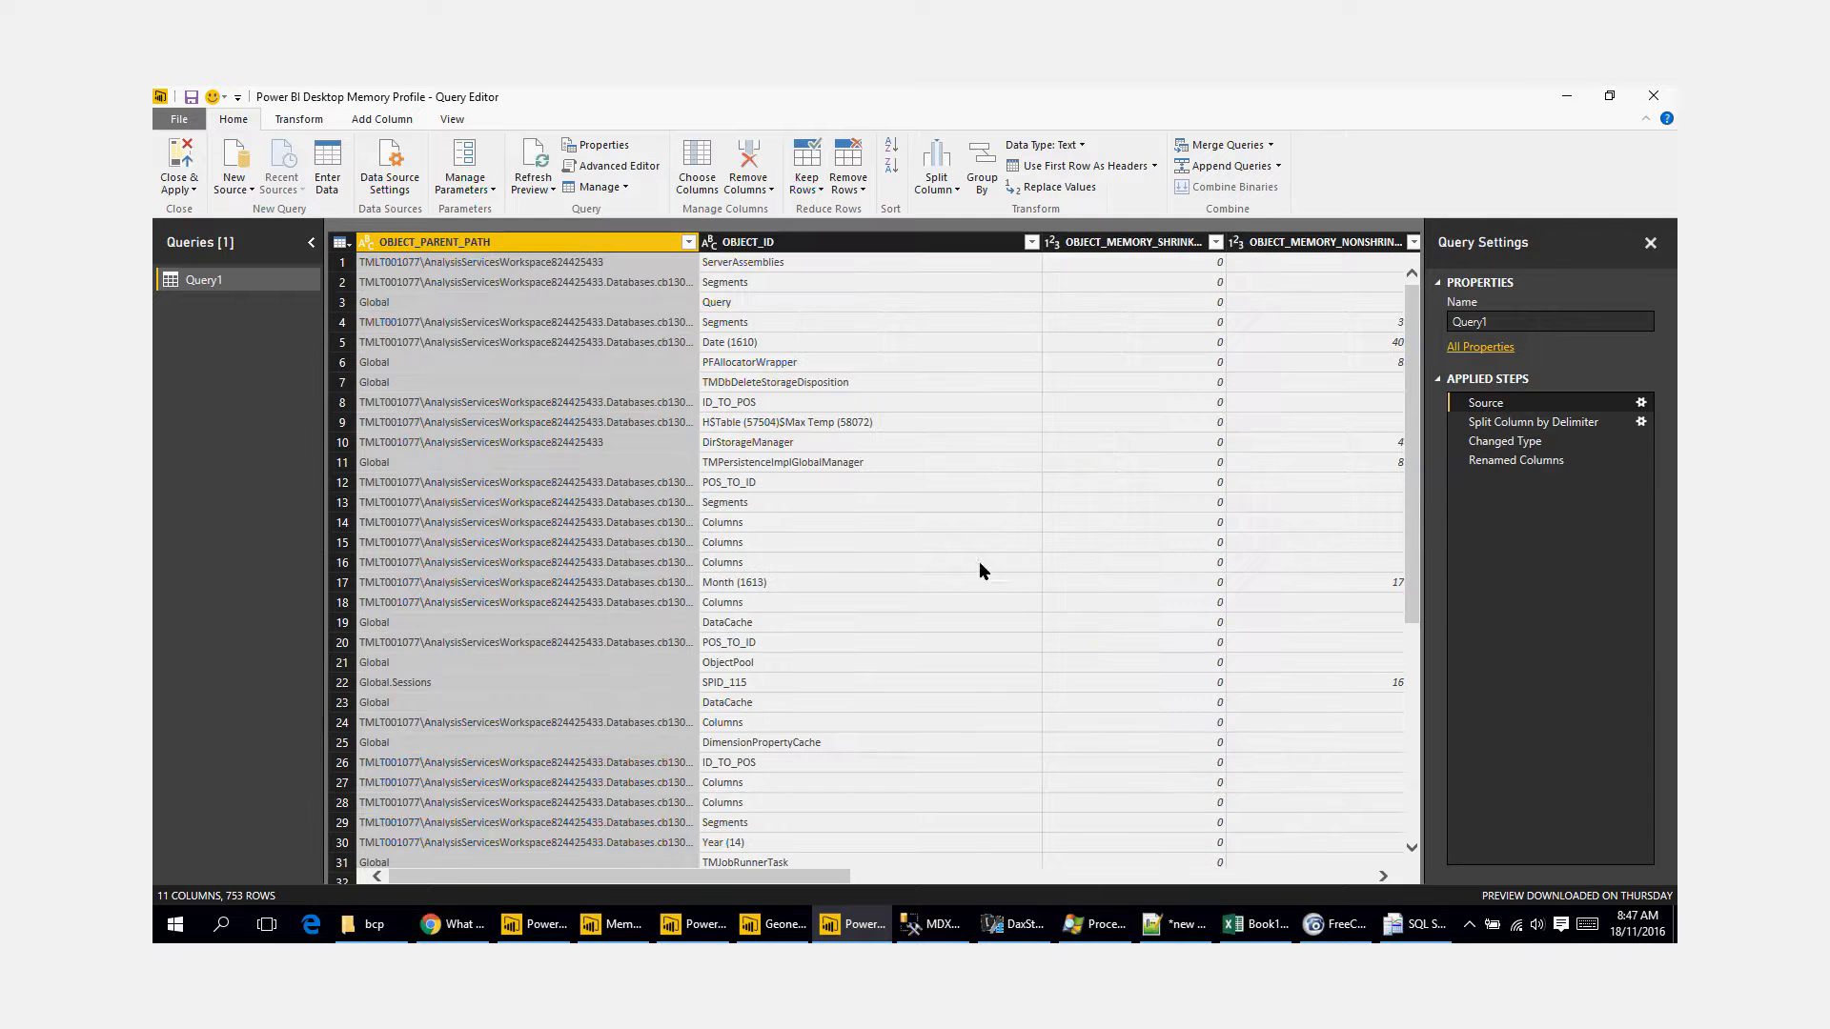
Step: Start a new Analysis Services source with server localhost:61904 and database cb13056a-638f-41a8-ab0e-2648d3d64d98
{"action": "left_click", "coordinate": [234, 182]}
{"action": "left_click", "coordinate": [301, 321]}
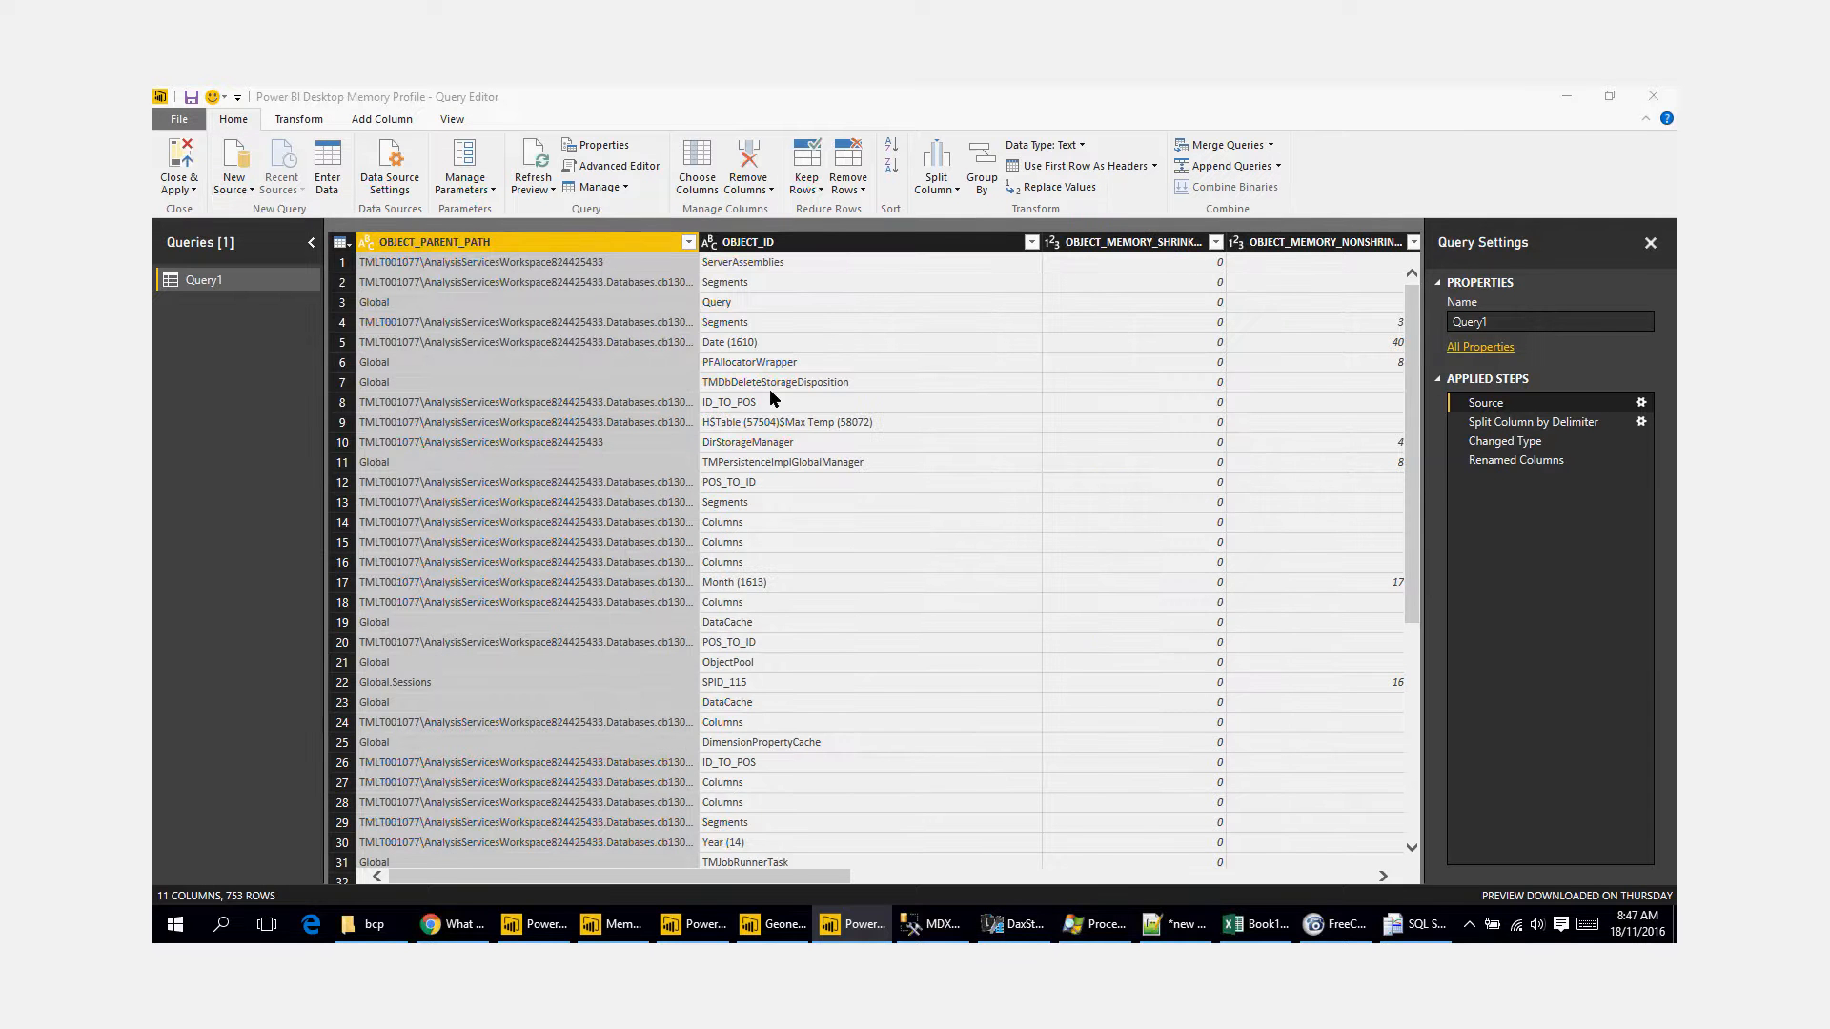
{"action": "left_click", "coordinate": [757, 486]}
{"action": "key", "text": "ctrl+v"}
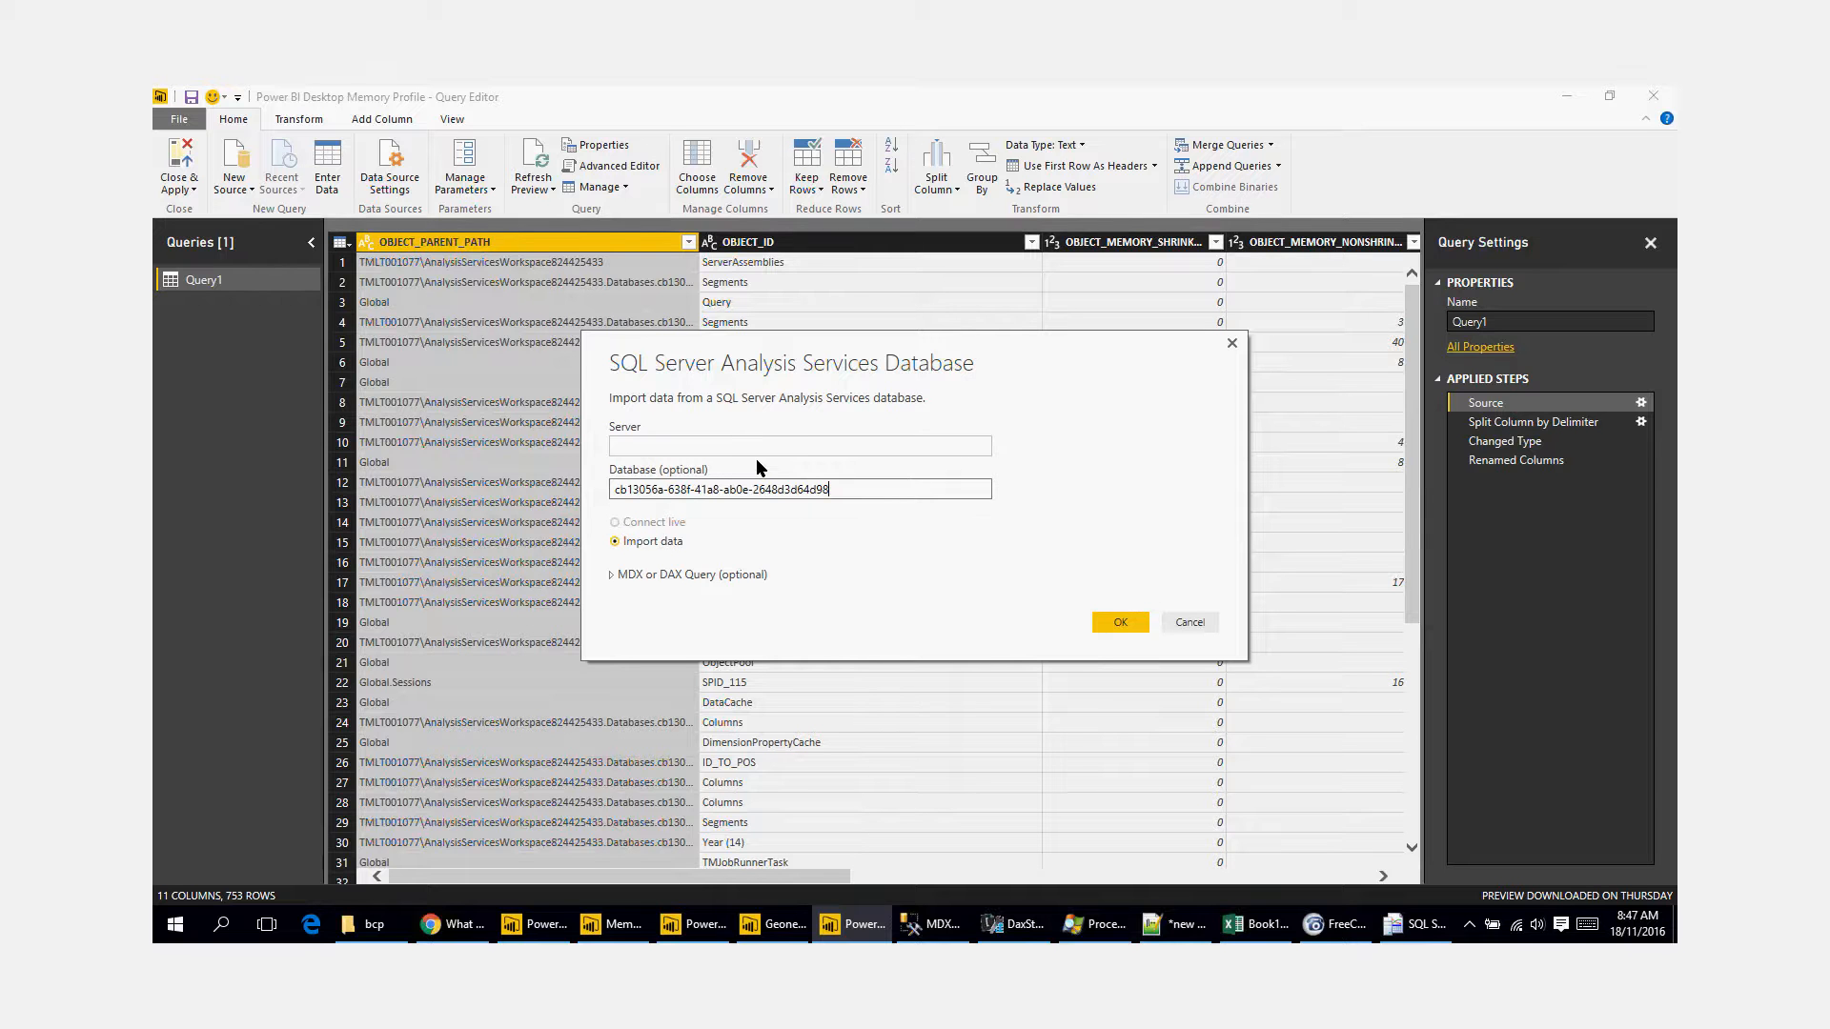
{"action": "left_click", "coordinate": [748, 443]}
{"action": "type", "text": "local"}
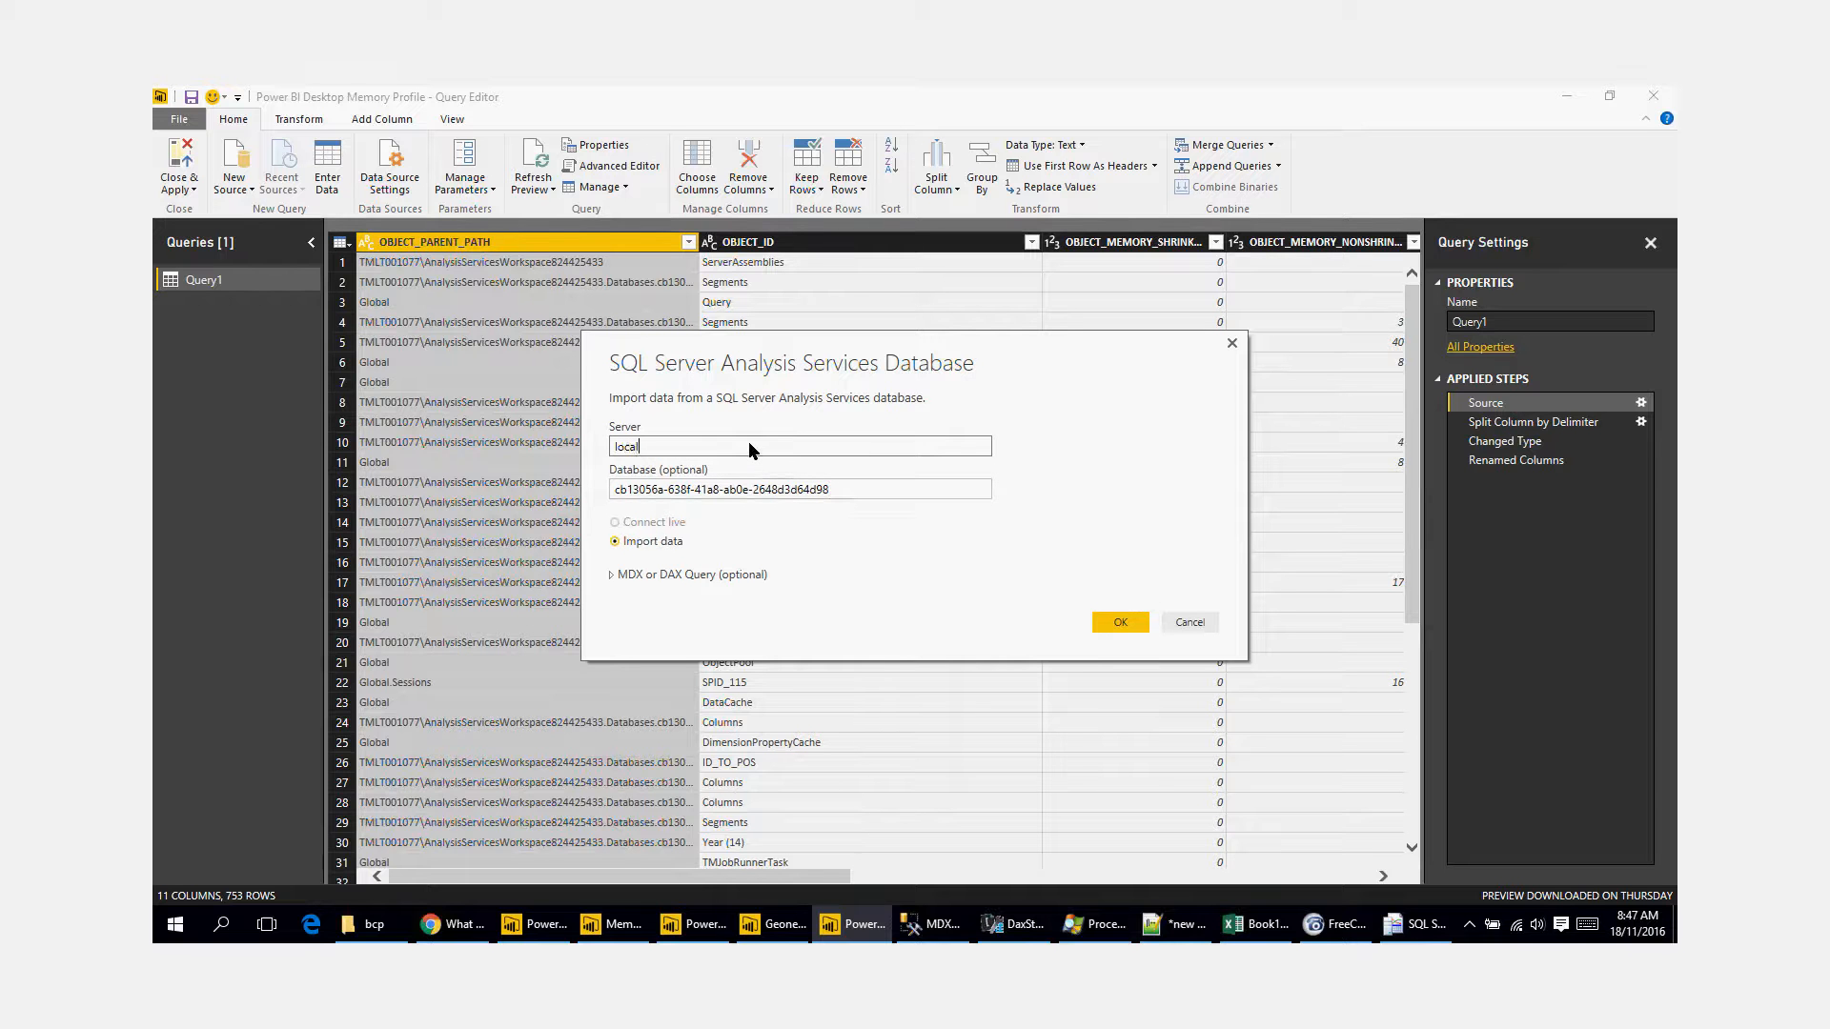
{"action": "type", "text": "host:"}
Step: Copy "select * from $system.Discover_object_memory_usage" from Notepad++ into the new source's MDX or DAX query
{"action": "key", "text": "alt+Tab"}
{"action": "left_click_drag", "start_coordinate": [624, 219], "coordinate": [239, 219]}
{"action": "key", "text": "ctrl+c"}
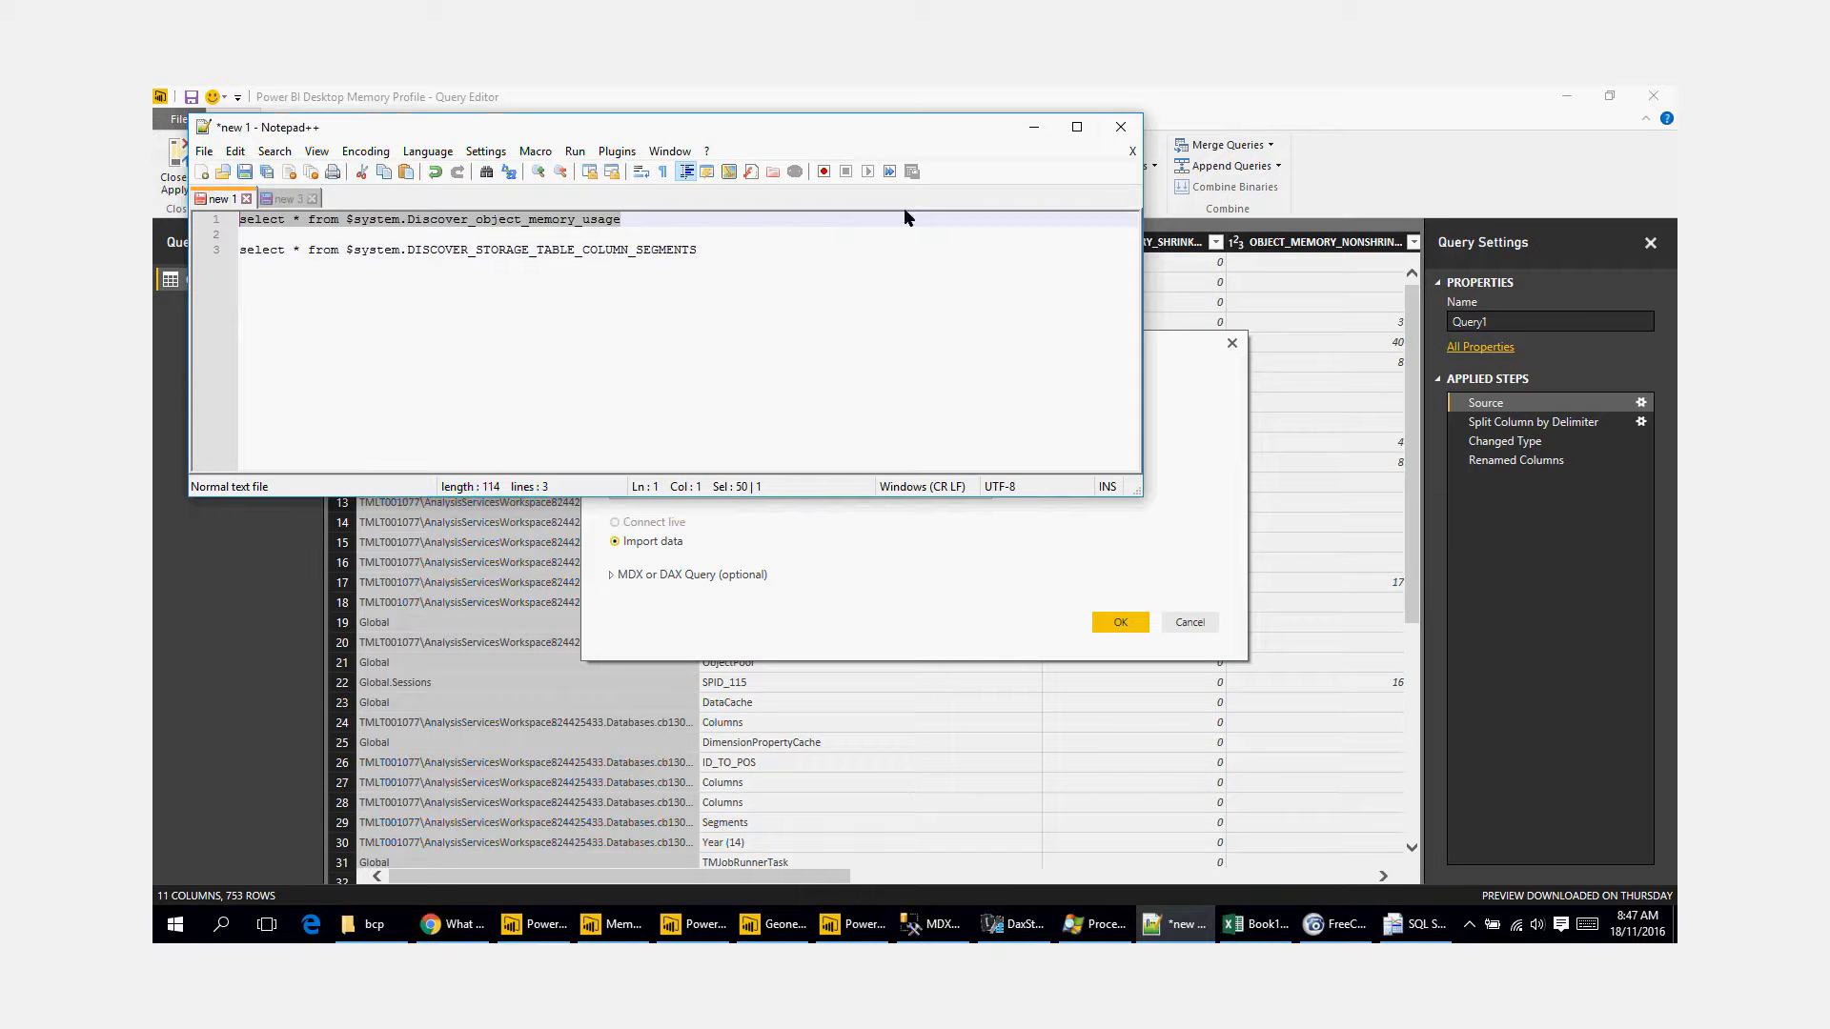
{"action": "left_click", "coordinate": [1037, 131]}
{"action": "left_click", "coordinate": [677, 572]}
{"action": "left_click", "coordinate": [751, 609]}
{"action": "key", "text": "ctrl+v"}
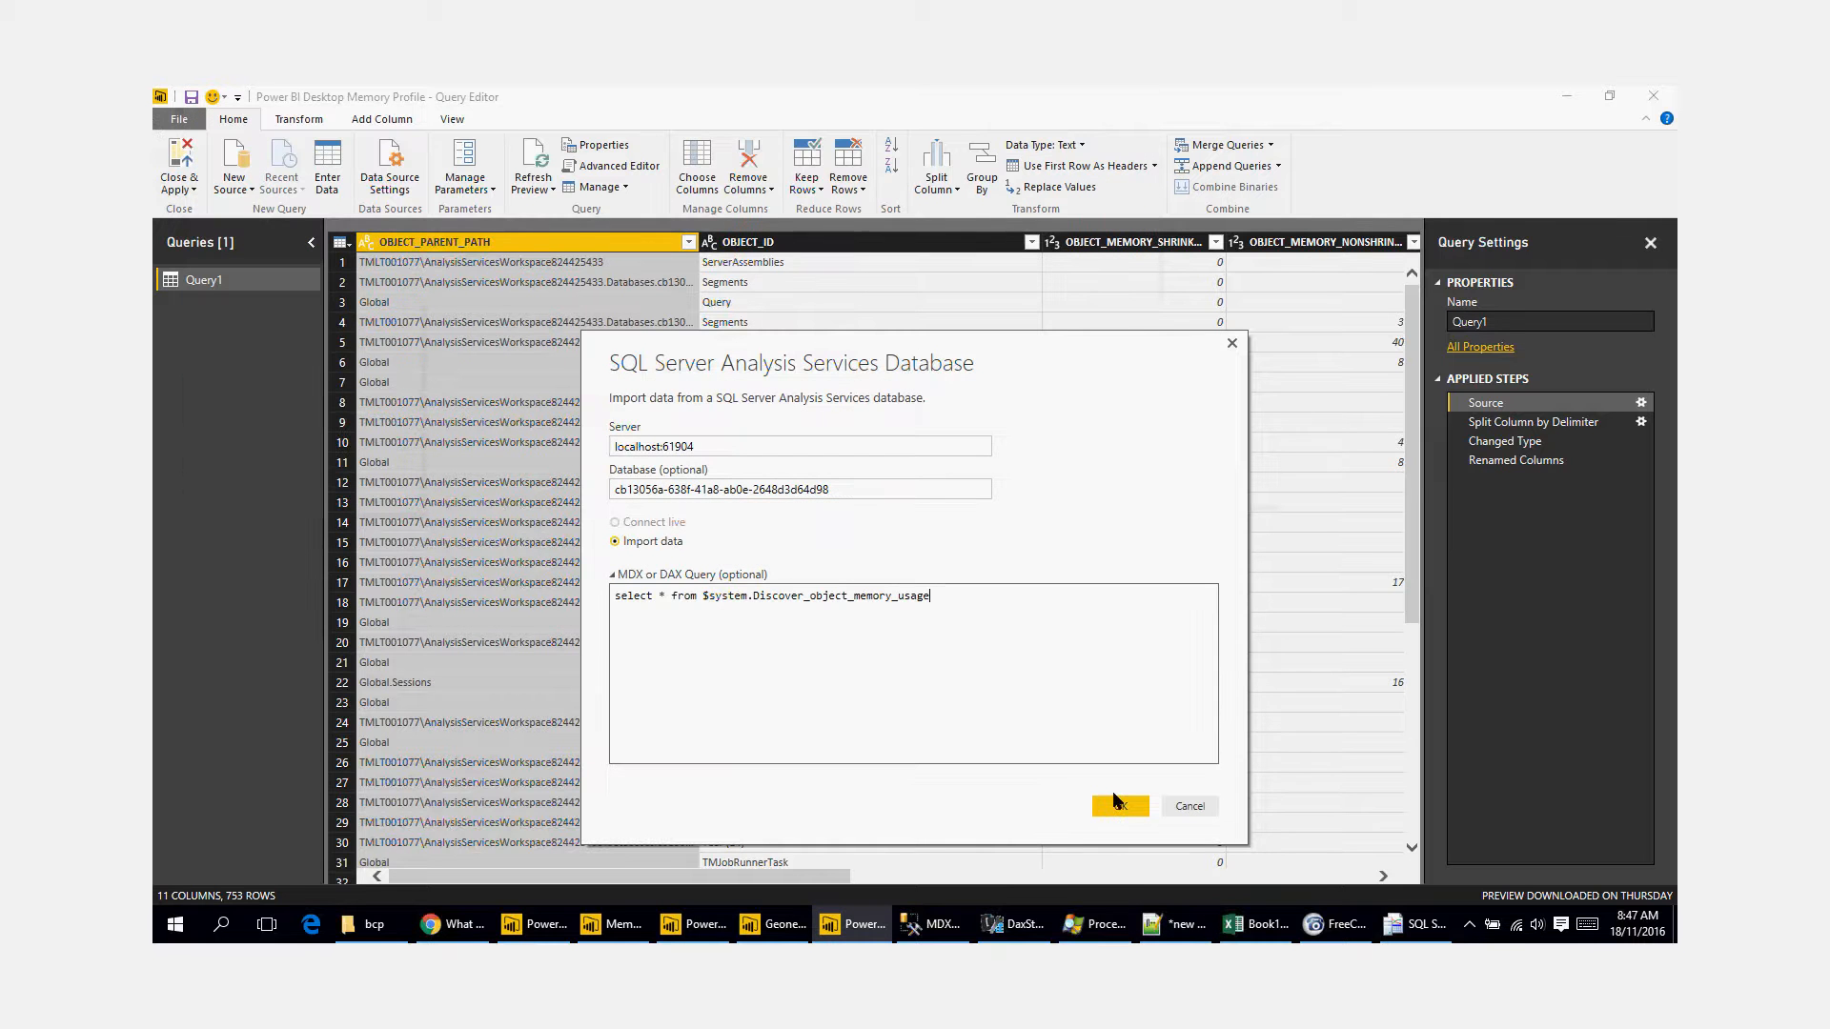
Step: Submit the connection settings, look across the preview's columns, and add the result as a new query
{"action": "left_click", "coordinate": [1119, 804]}
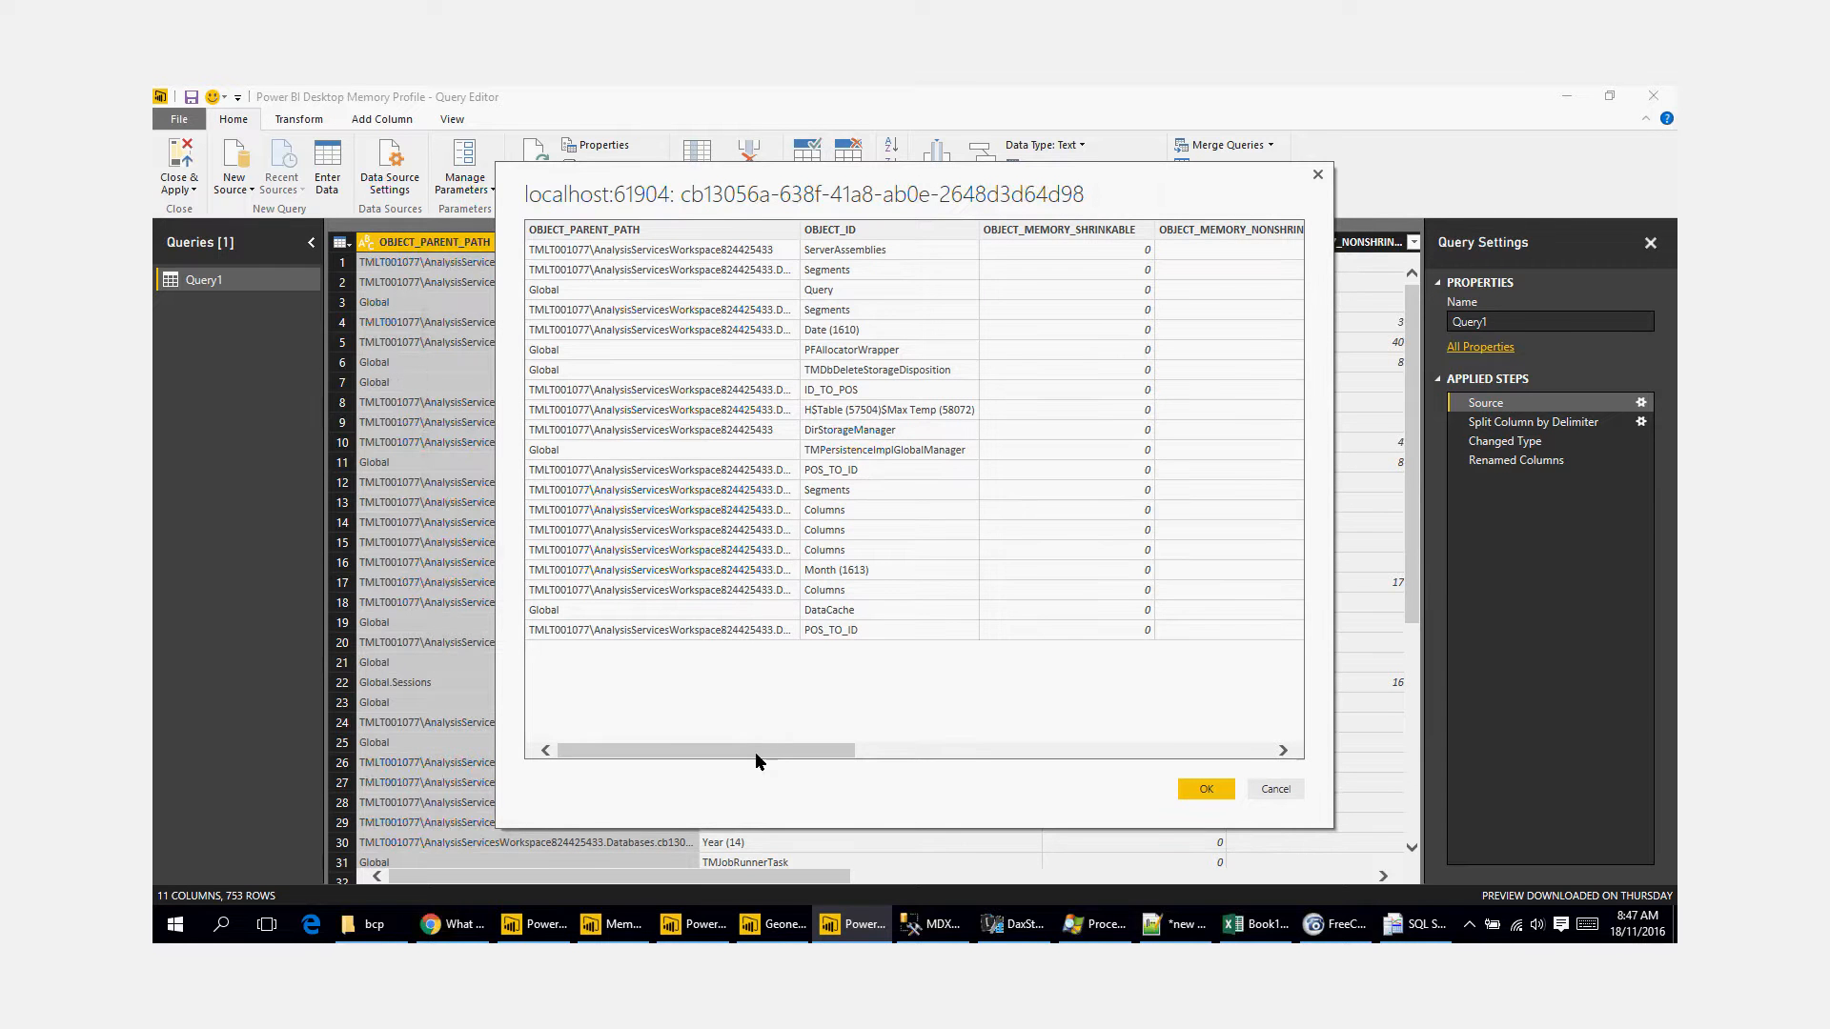
{"action": "left_click_drag", "start_coordinate": [759, 751], "coordinate": [1249, 814]}
{"action": "left_click", "coordinate": [1209, 791]}
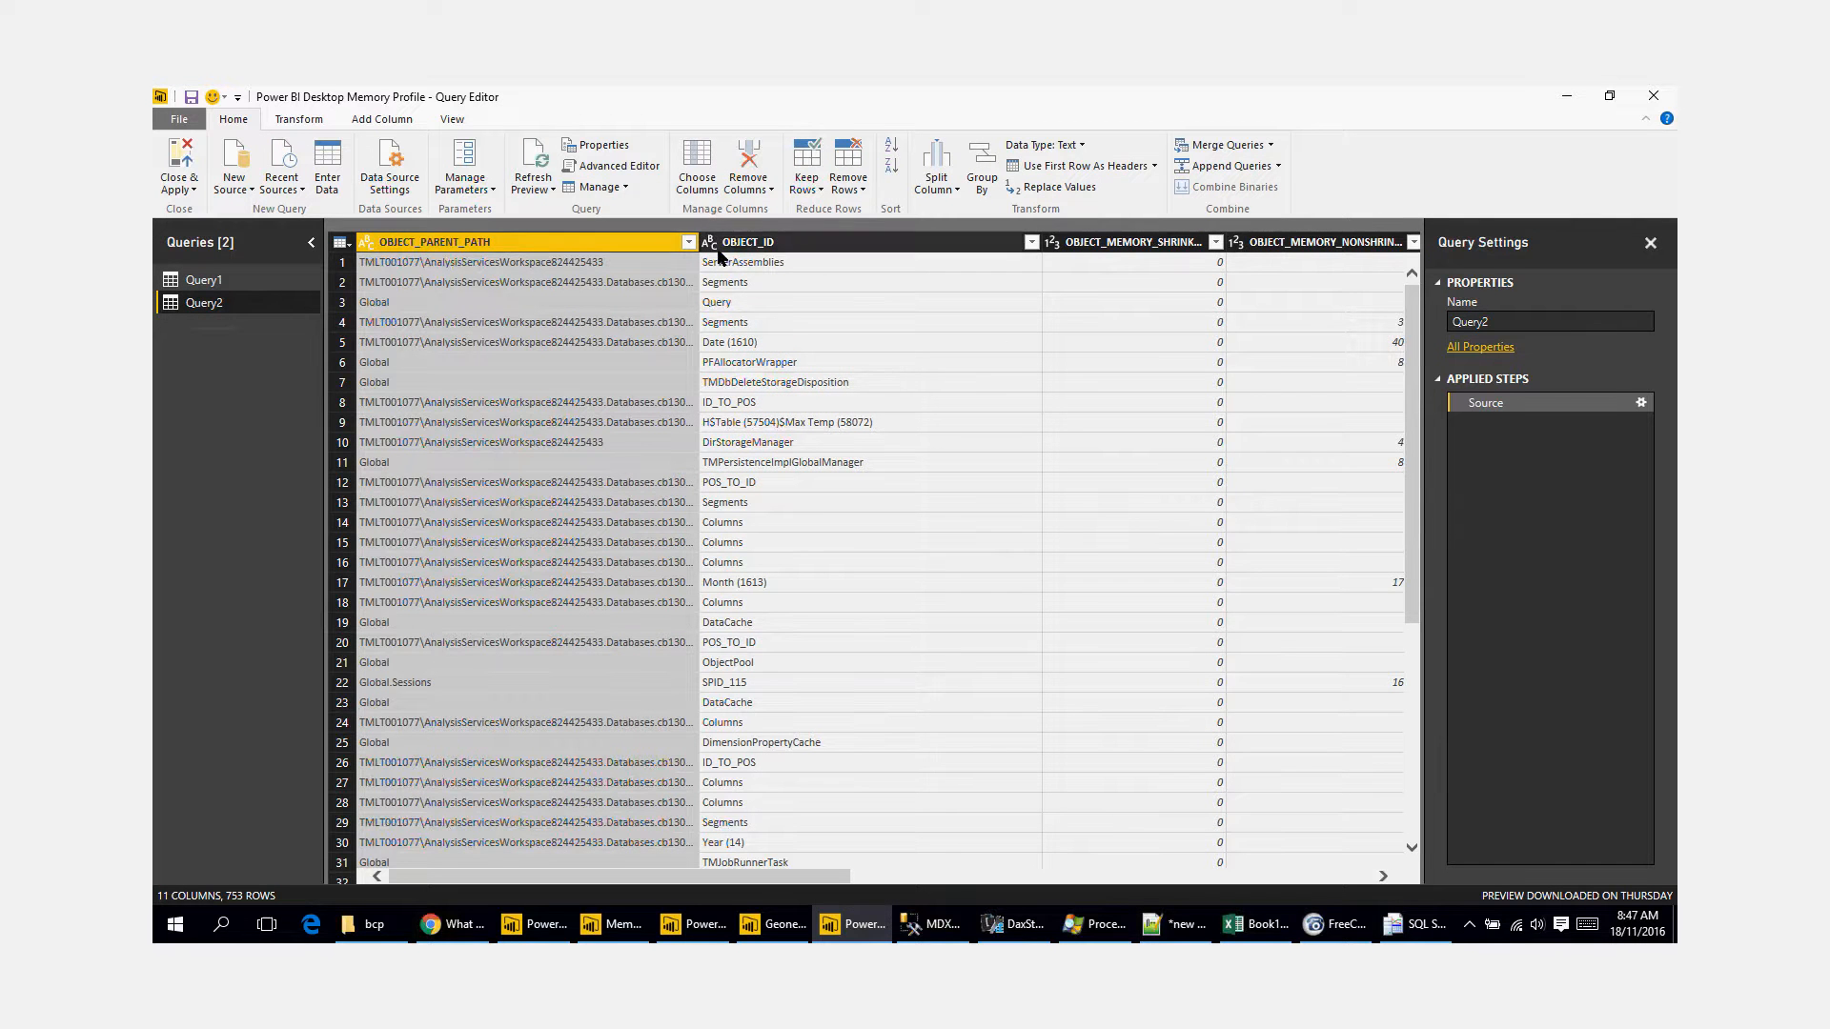
Step: Widen Query2's OBJECT_PARENT_PATH column to read the paths and split it by comma at each occurrence of the delimiter
{"action": "left_click_drag", "start_coordinate": [697, 246], "coordinate": [928, 265]}
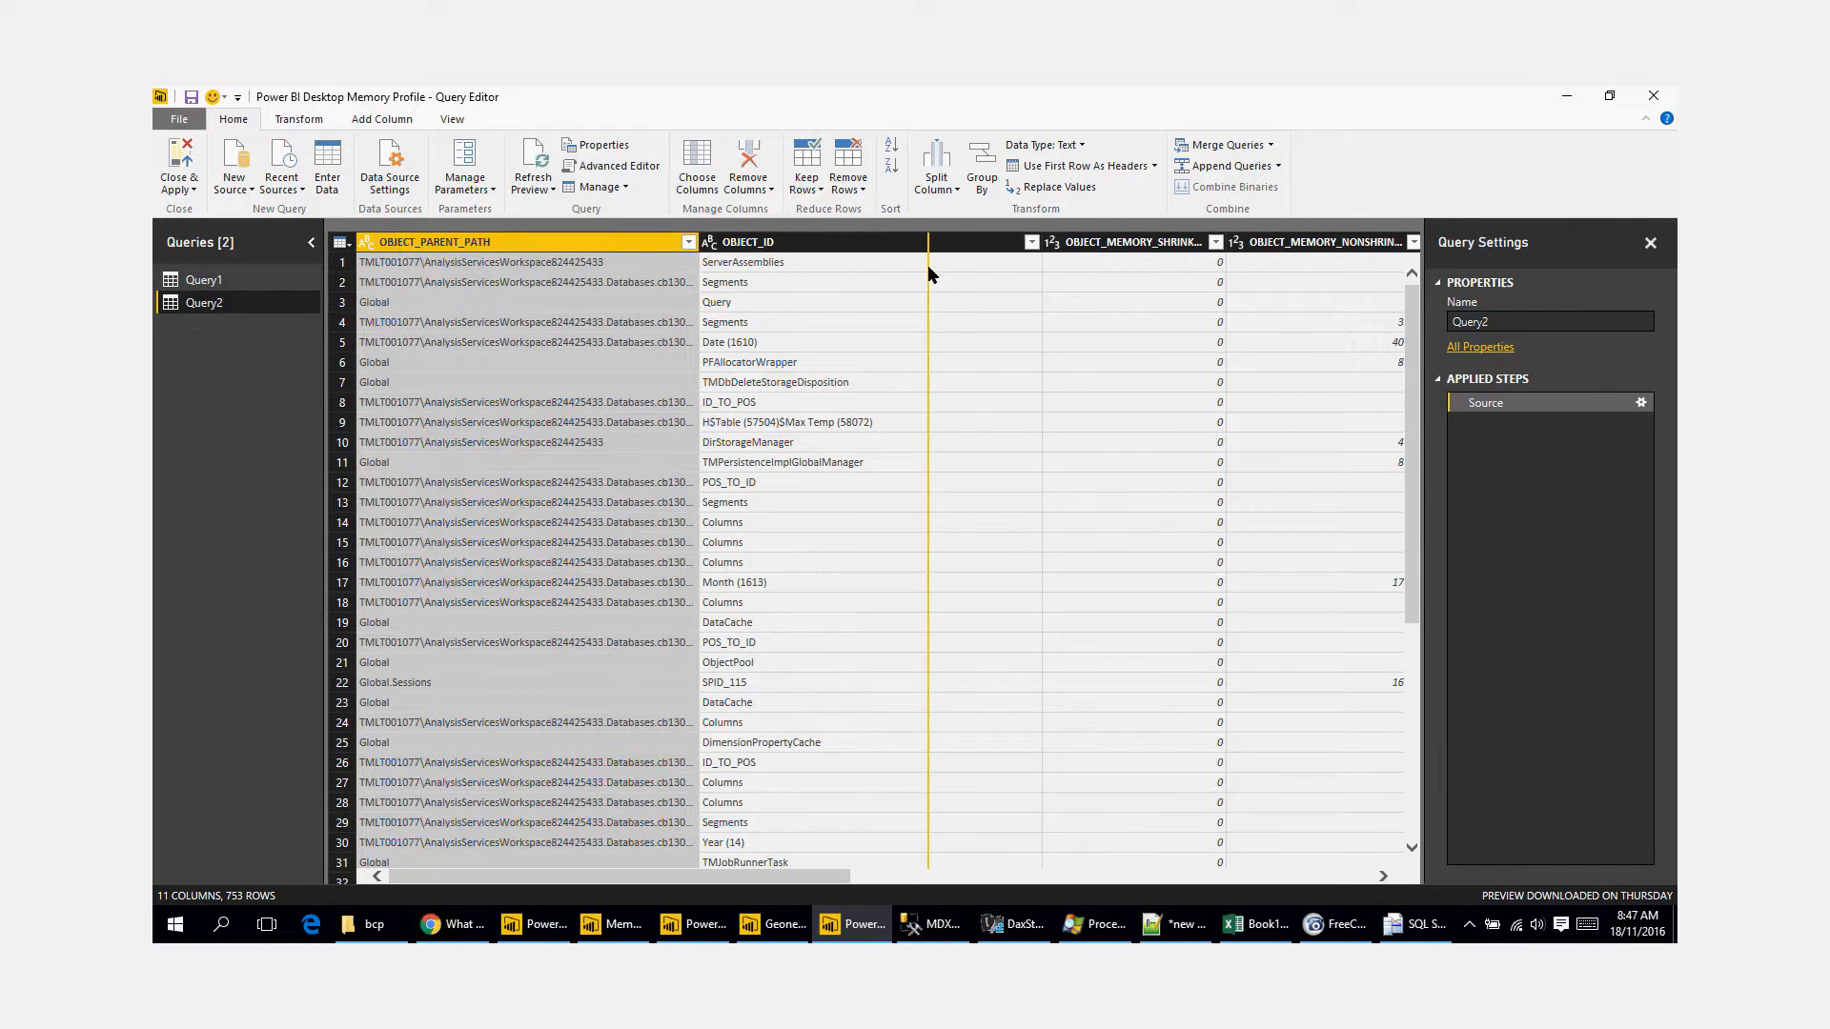
{"action": "left_click", "coordinate": [758, 422]}
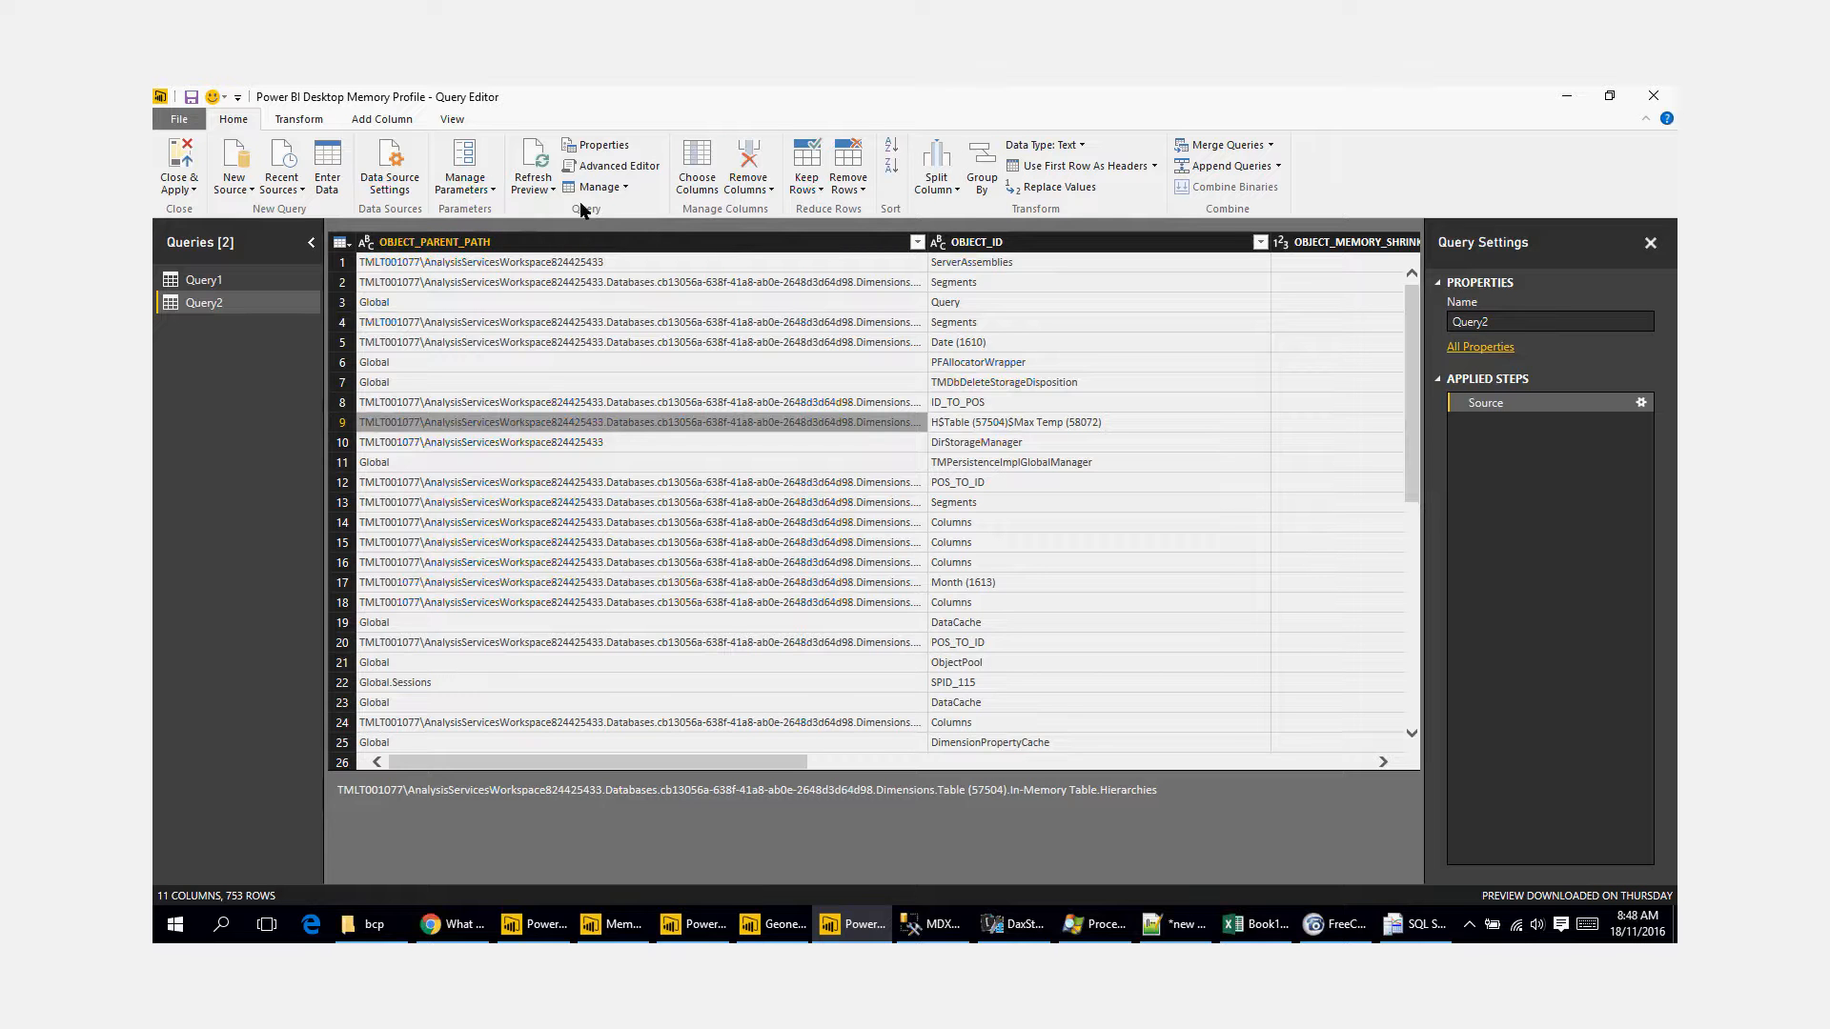
{"action": "left_click", "coordinate": [303, 118]}
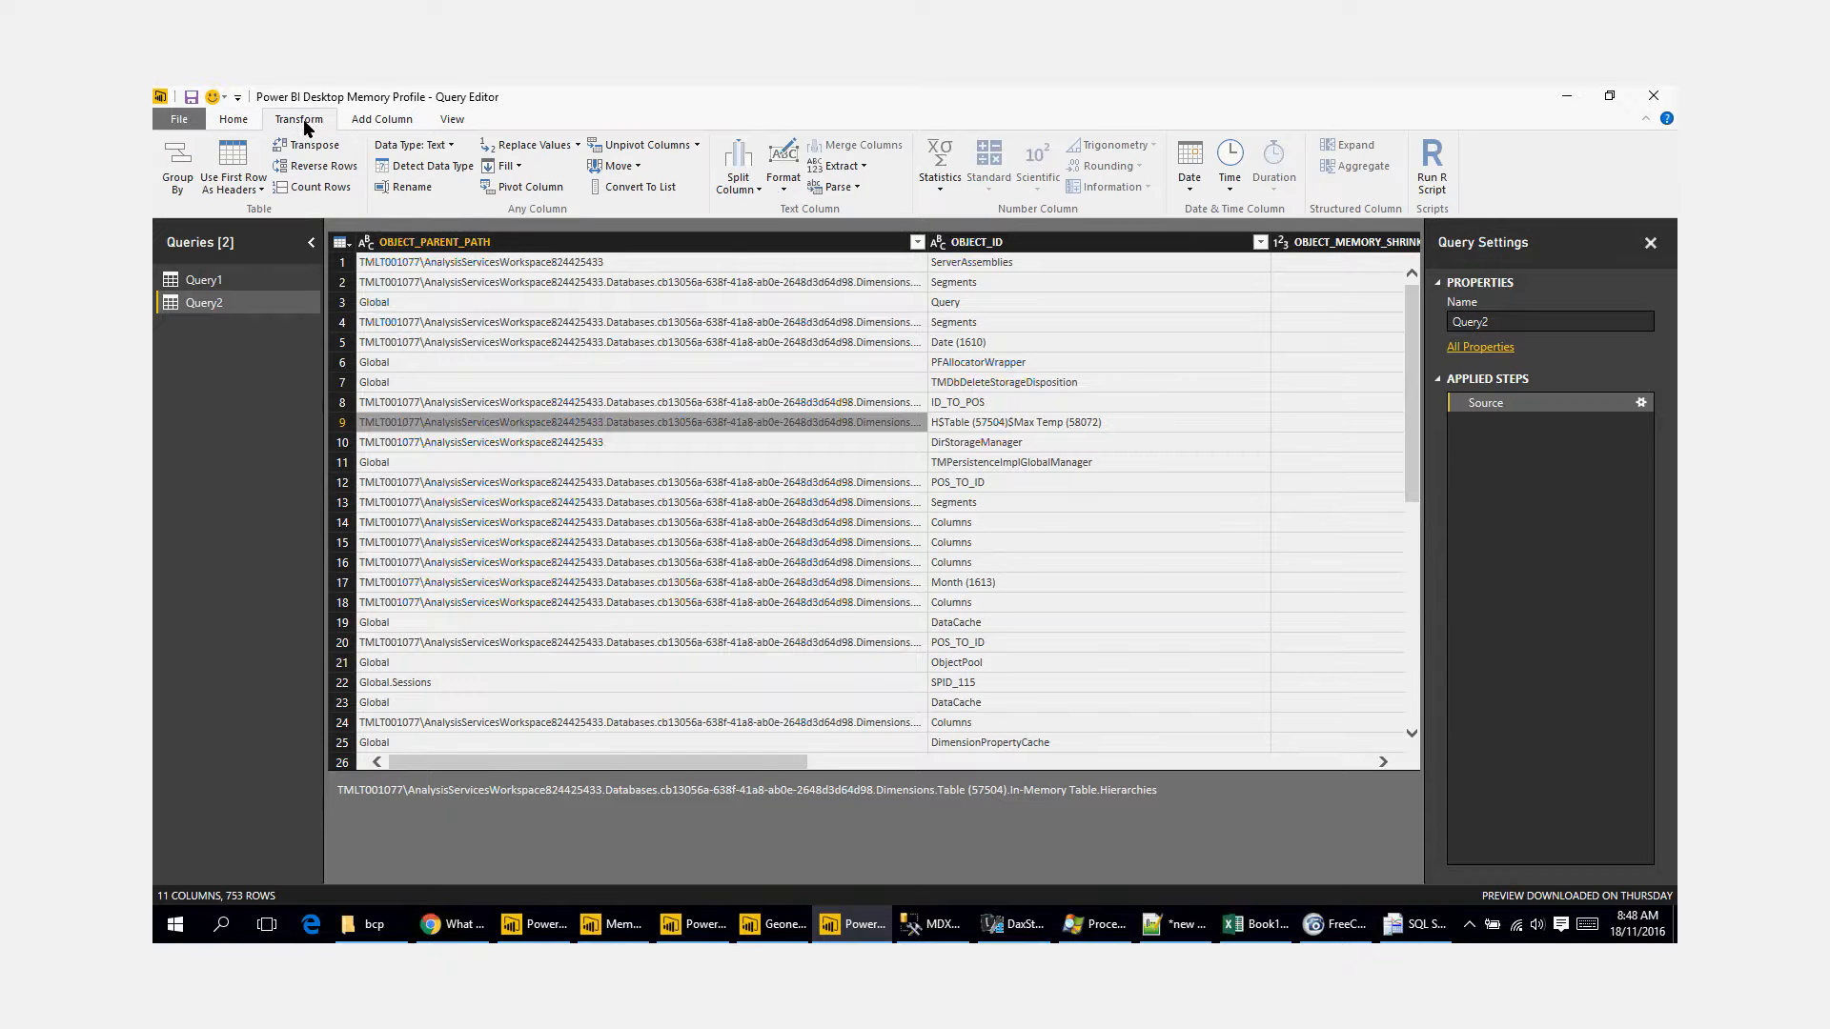
{"action": "left_click", "coordinate": [738, 180]}
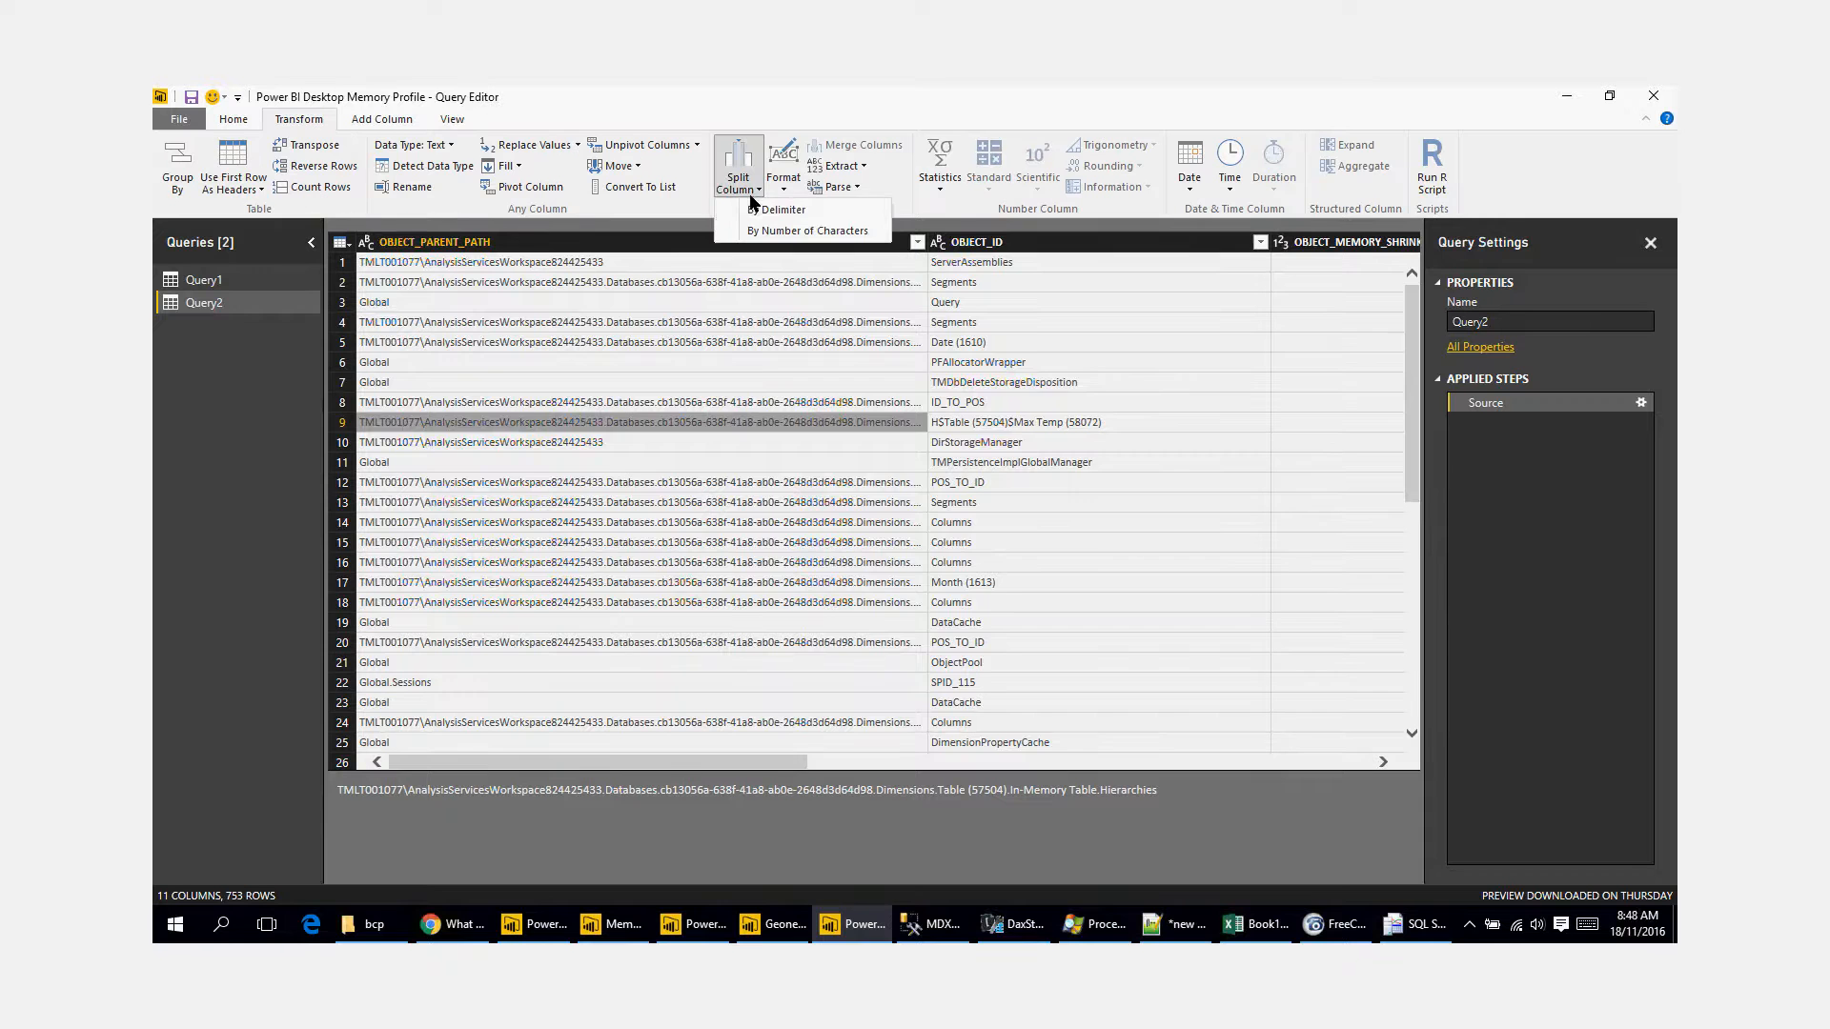
{"action": "left_click", "coordinate": [763, 211]}
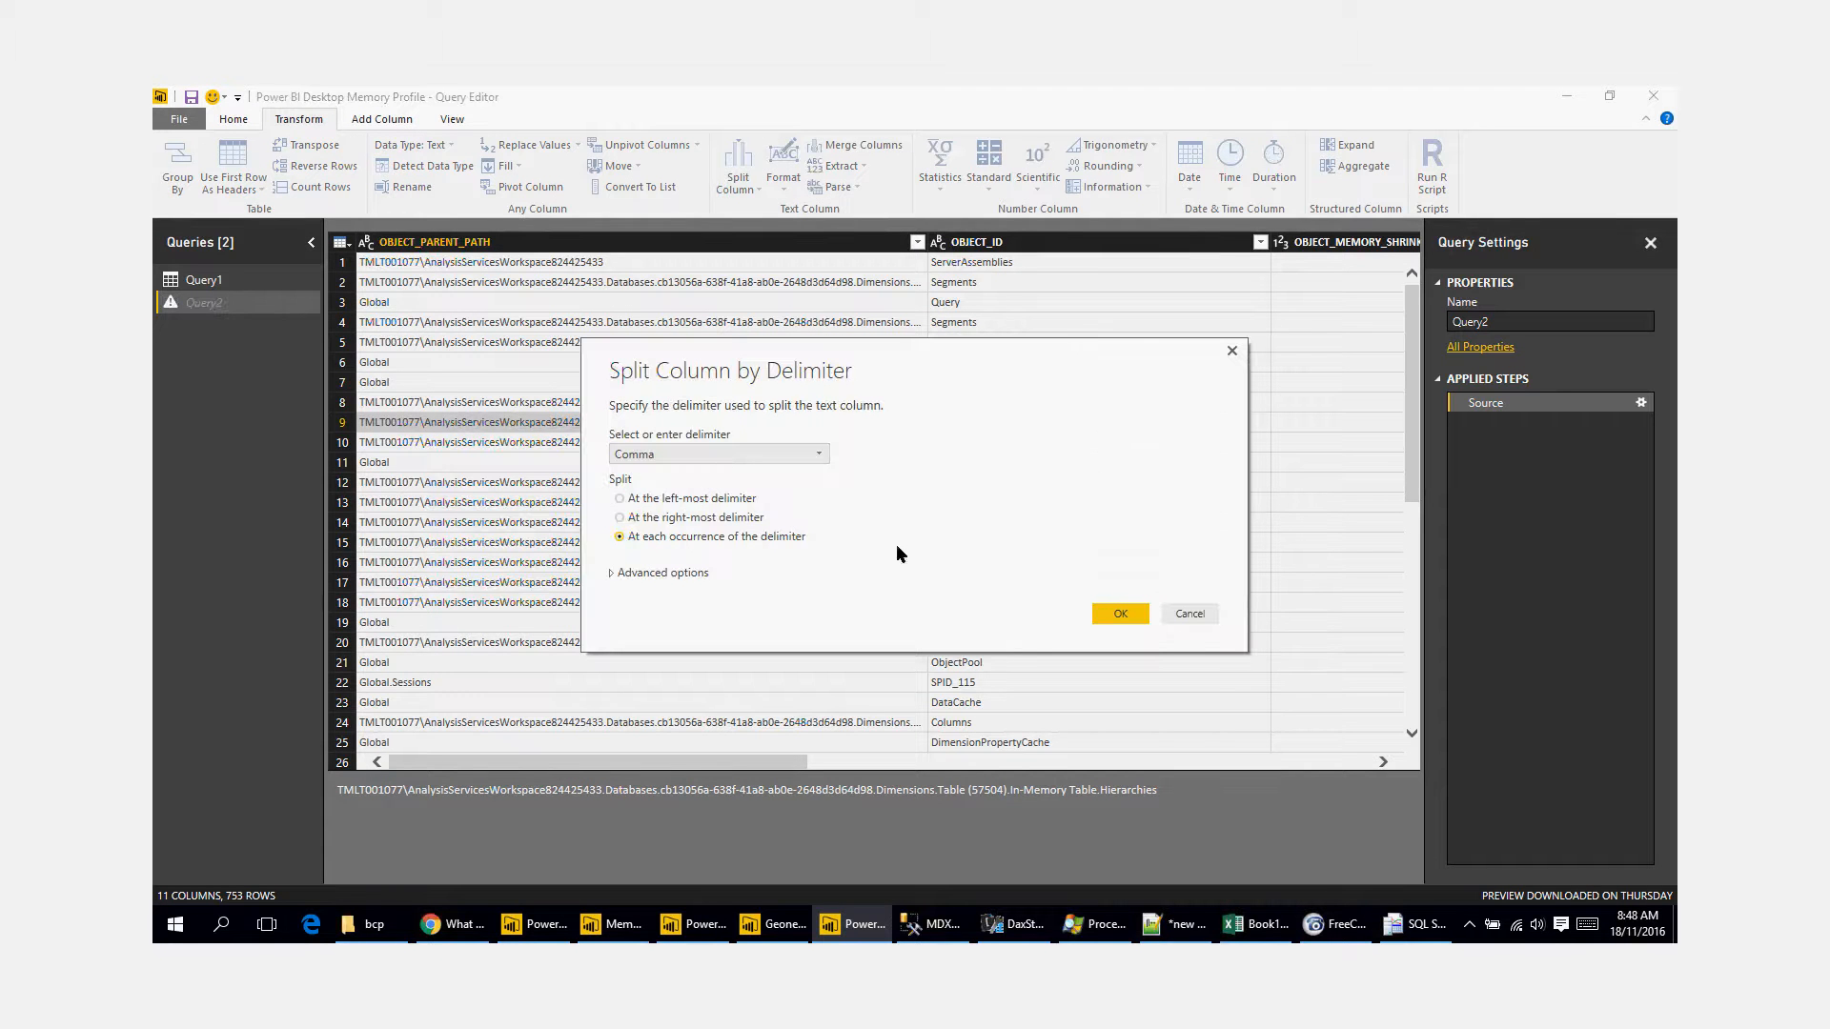
{"action": "left_click", "coordinate": [1121, 614]}
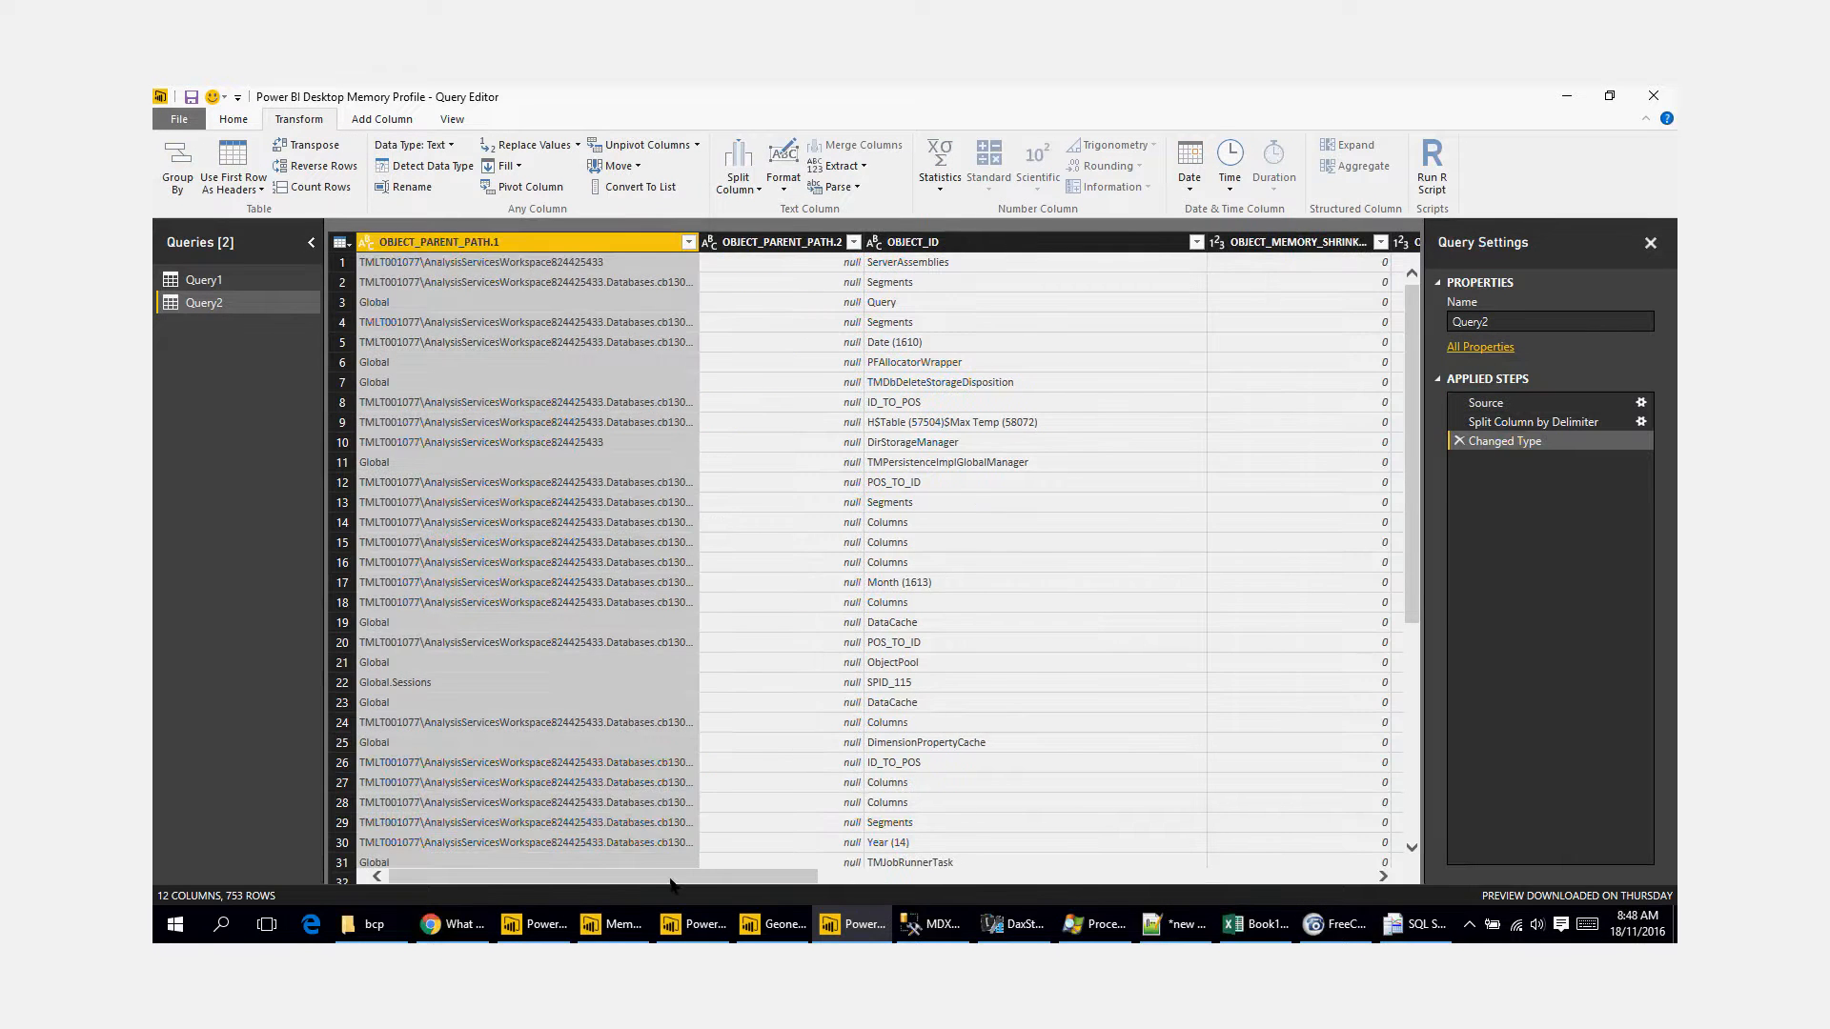
Step: Look across the columns produced by the split and widen OBJECT_PARENT_PATH.1 to fit its contents
{"action": "left_click_drag", "start_coordinate": [672, 879], "coordinate": [1307, 878]}
{"action": "left_click_drag", "start_coordinate": [824, 875], "coordinate": [674, 875]}
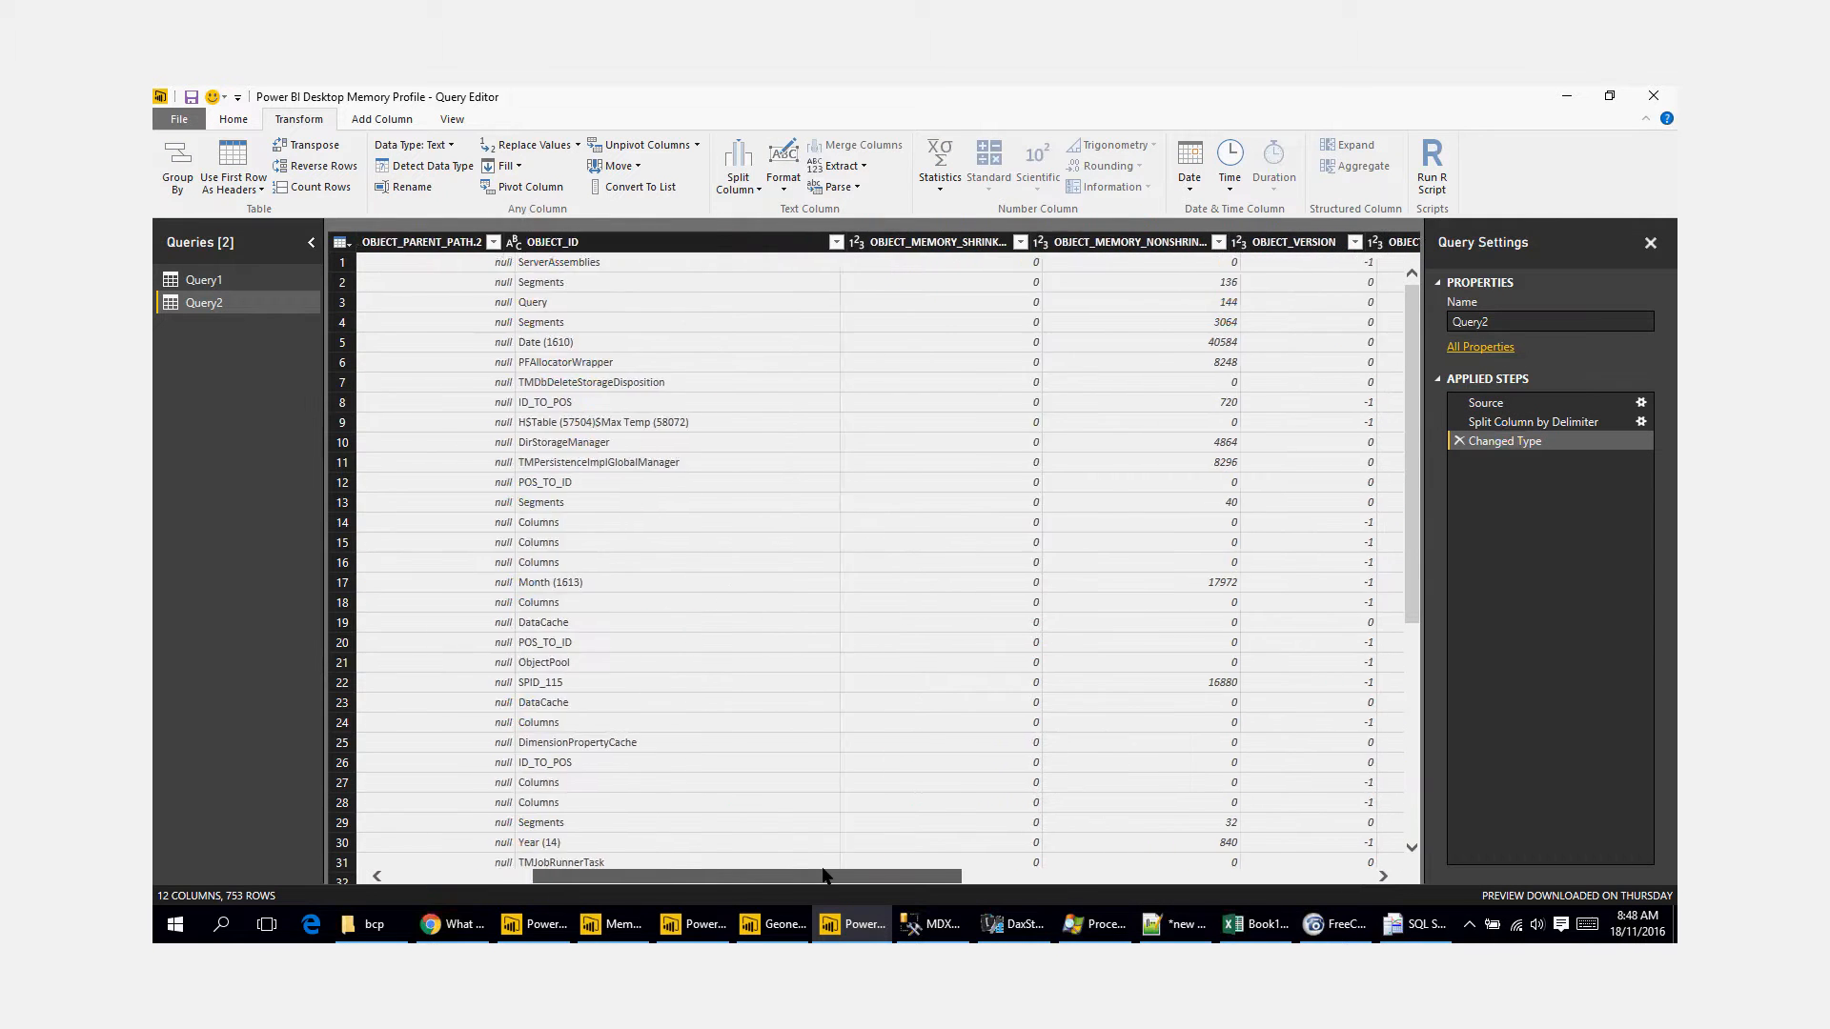
{"action": "left_click", "coordinate": [563, 242]}
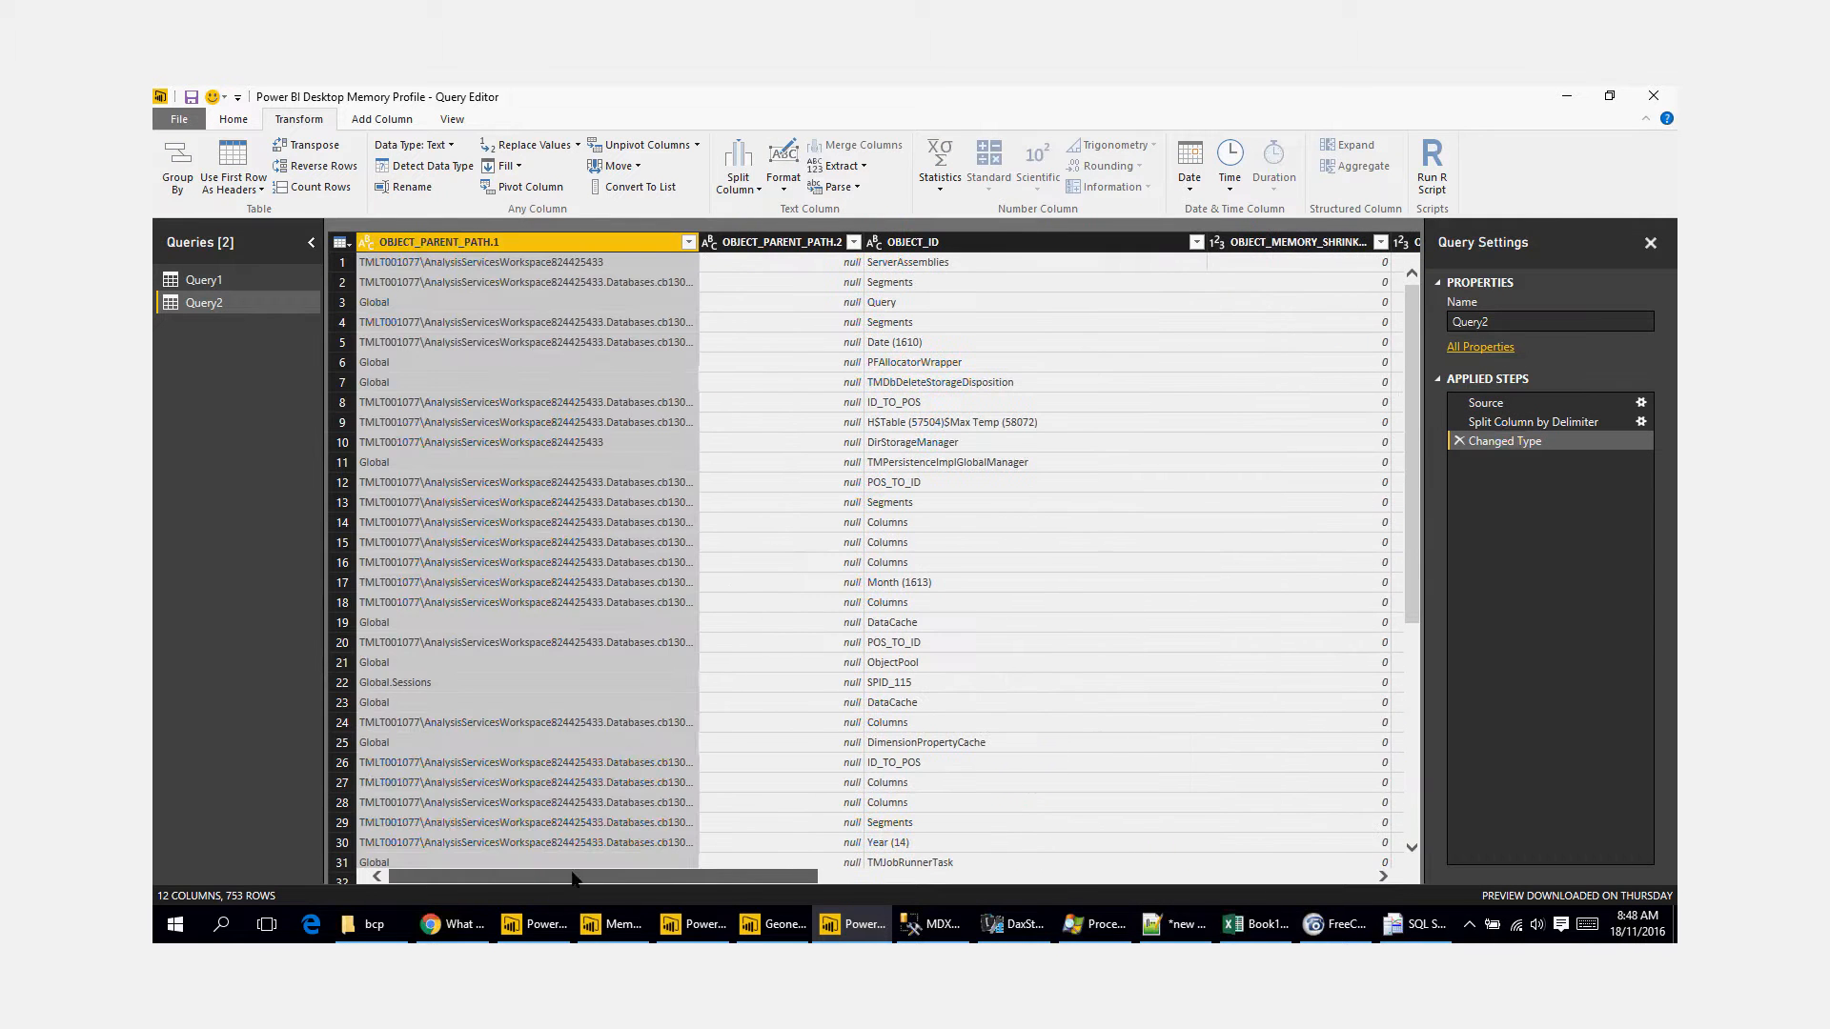
{"action": "double_click", "coordinate": [701, 244]}
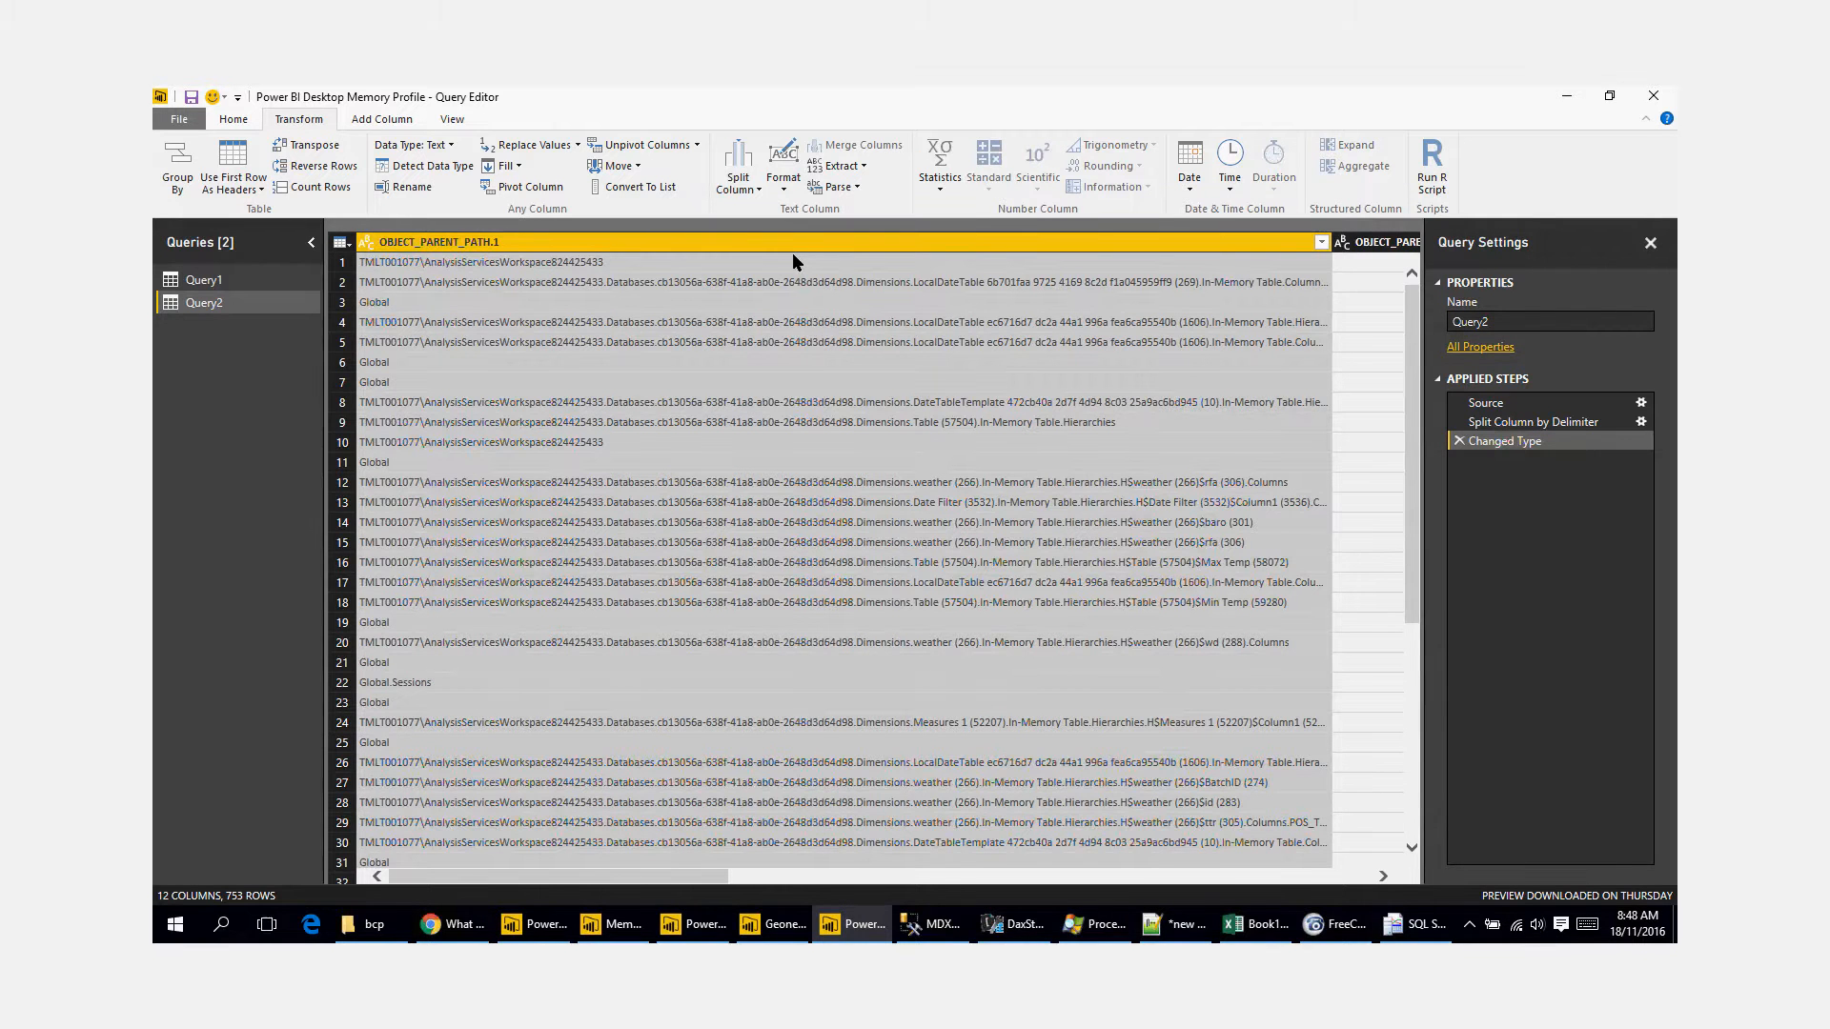
Step: Review Query1's code in the Advanced Editor for its split delimiter and leave it unchanged
{"action": "left_click", "coordinate": [226, 274]}
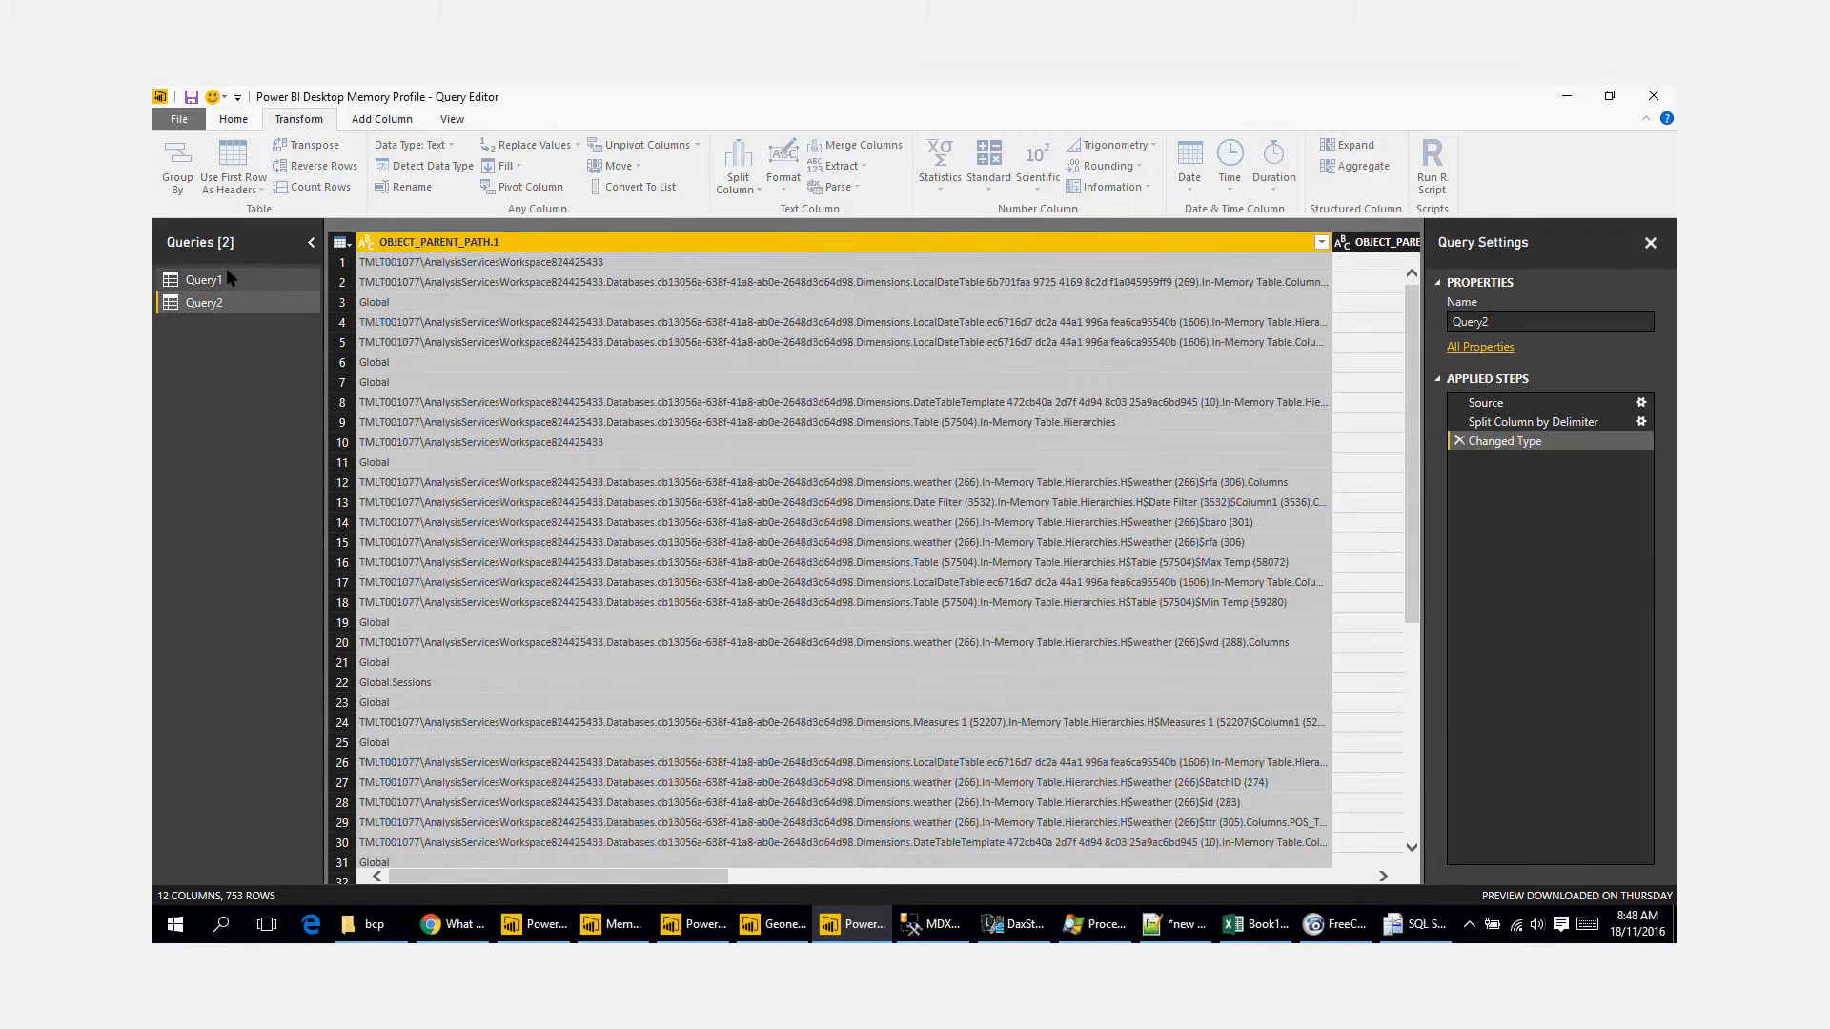
{"action": "left_click", "coordinate": [240, 121]}
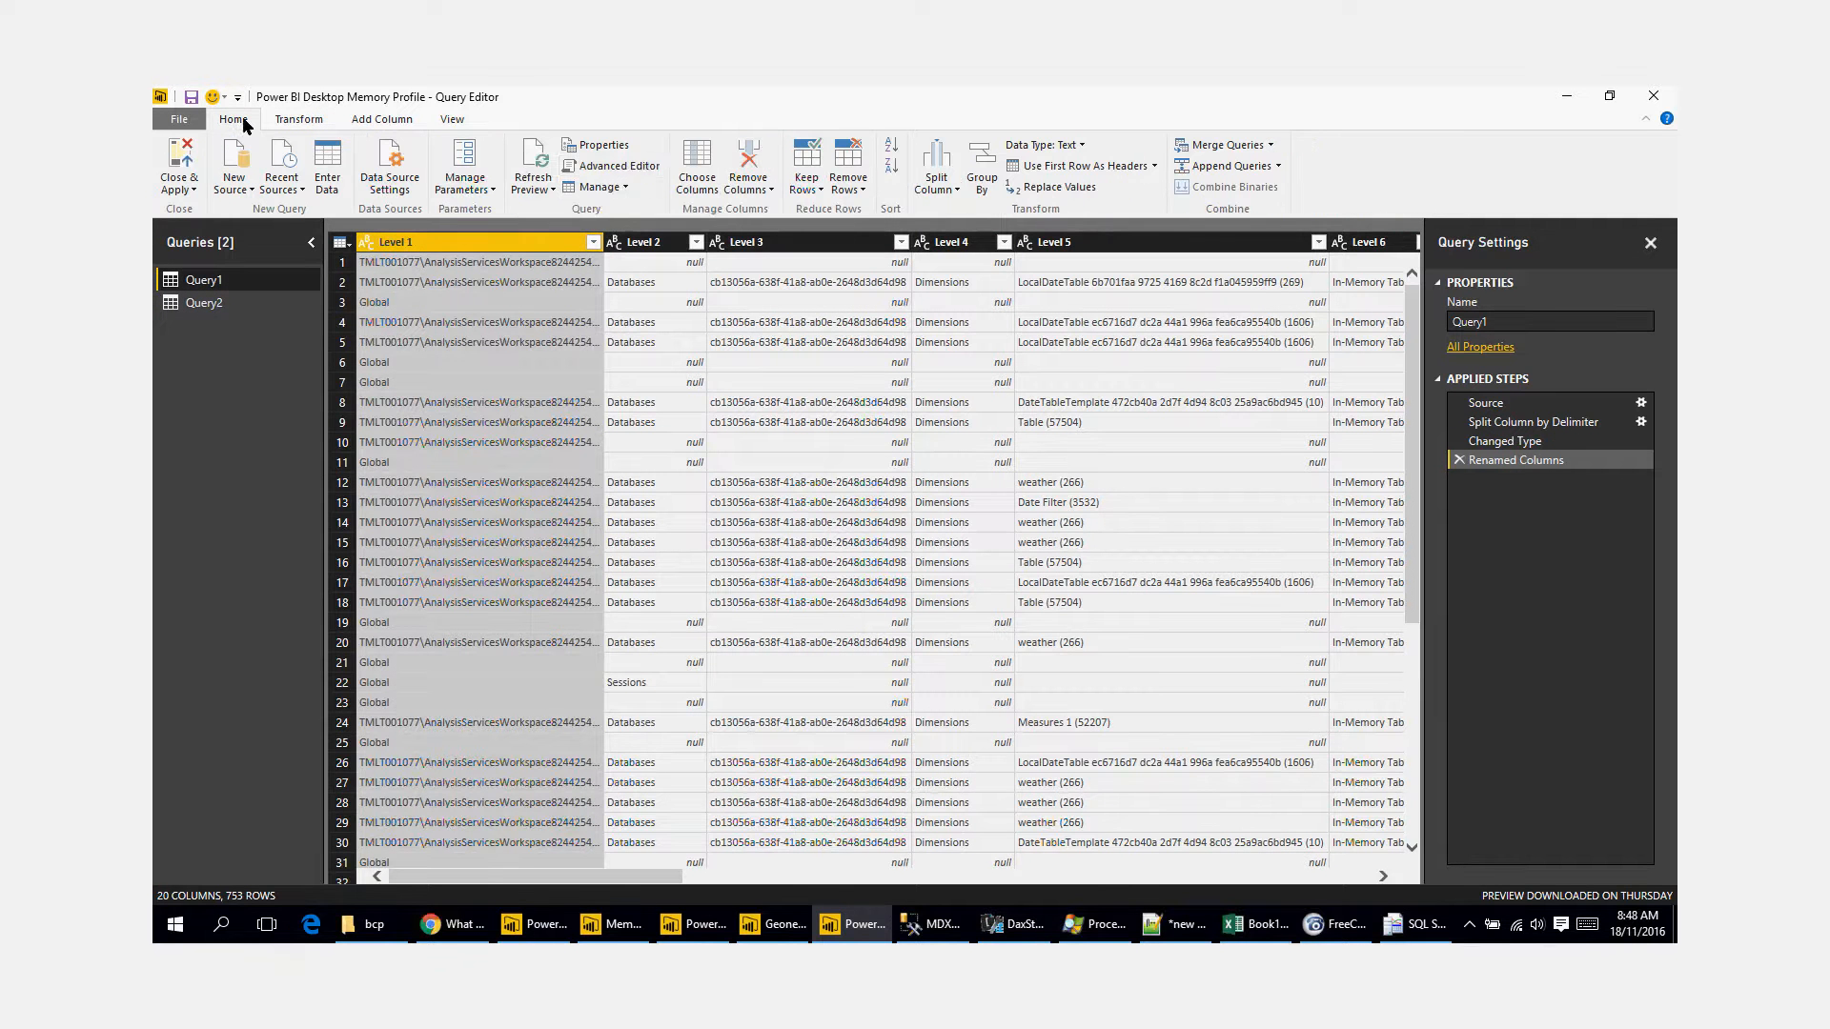
{"action": "left_click", "coordinate": [639, 170]}
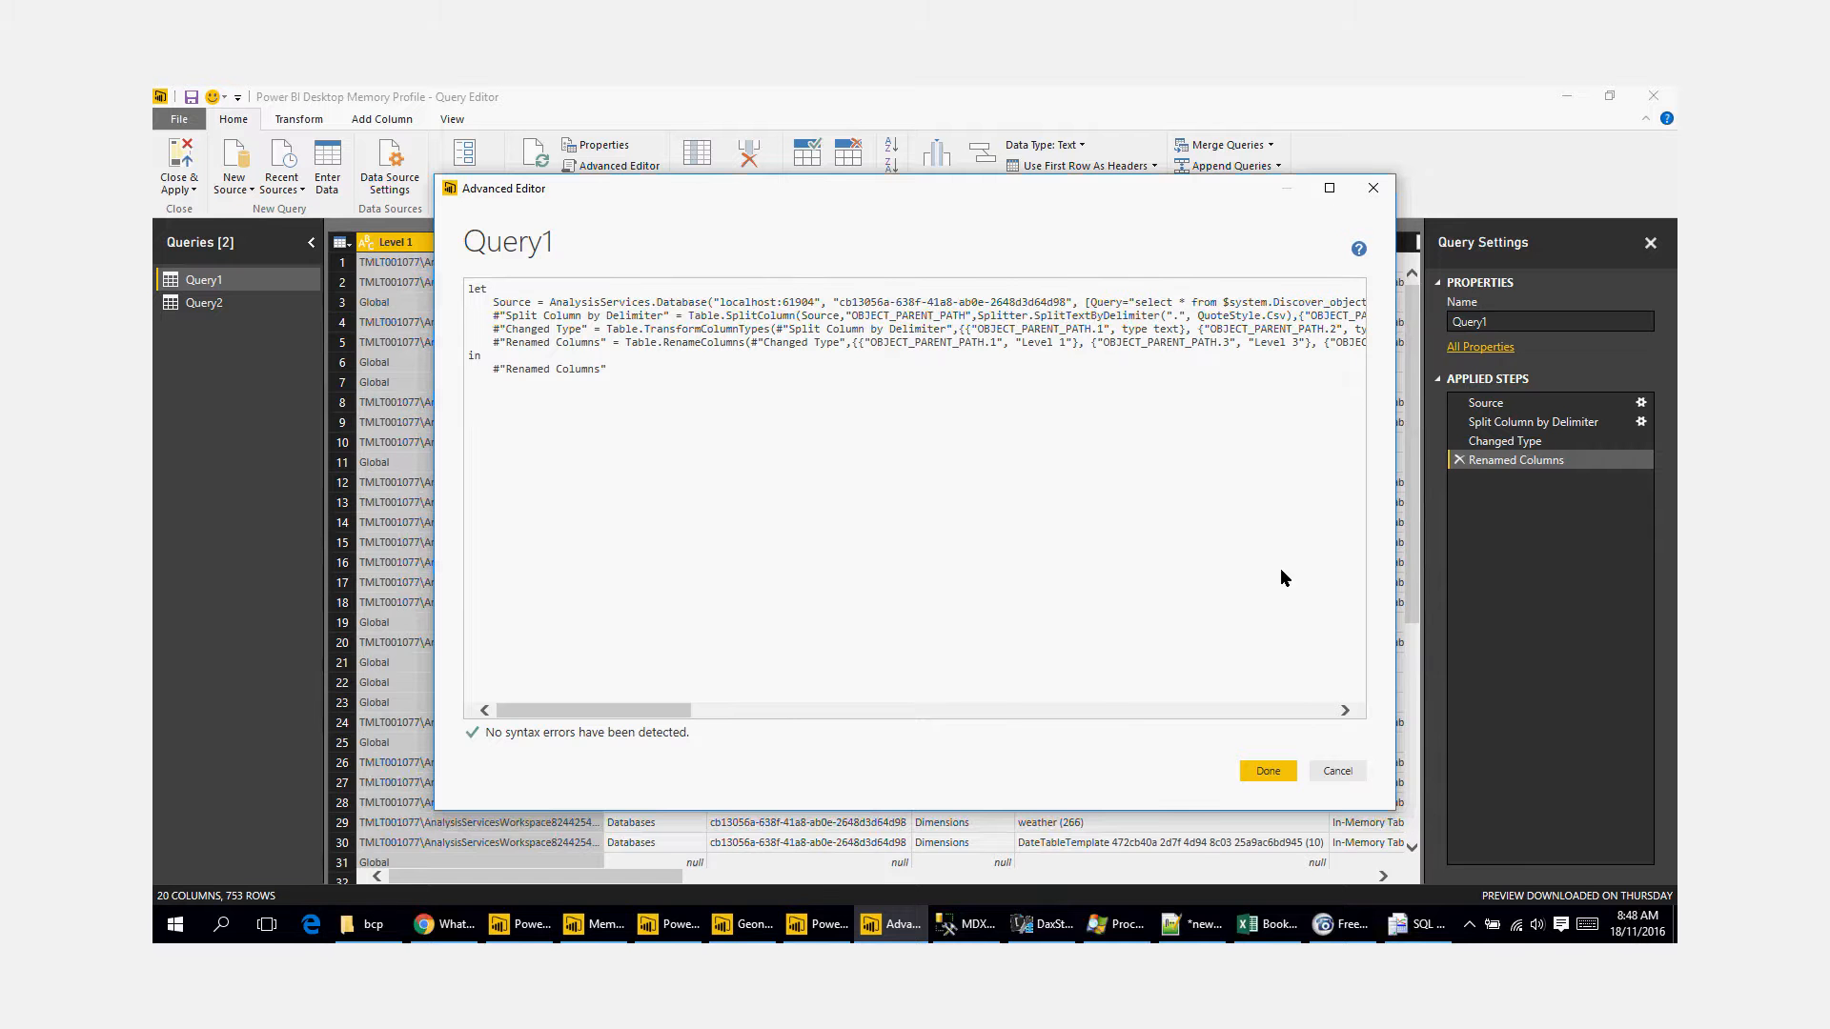
{"action": "left_click", "coordinate": [1338, 771]}
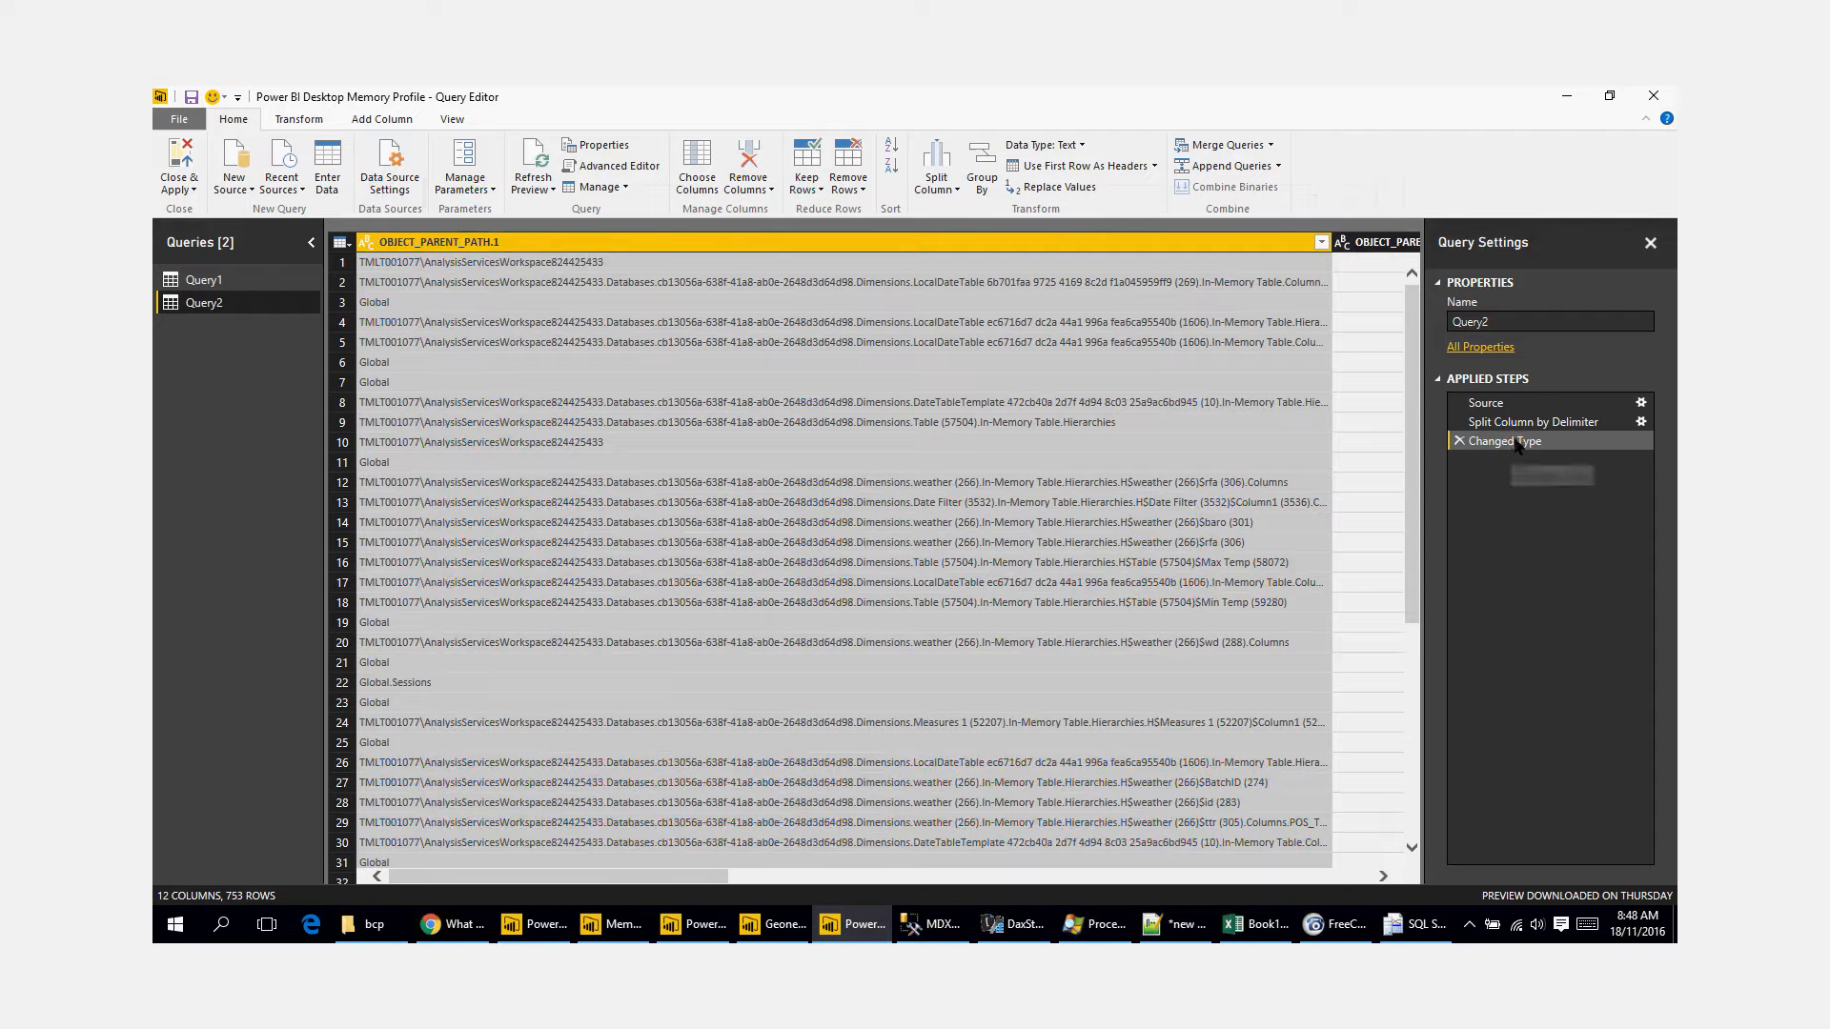
Step: Change Query2's Split Column by Delimiter step to a custom "." delimiter and look across the resulting columns
{"action": "left_click", "coordinate": [1601, 422]}
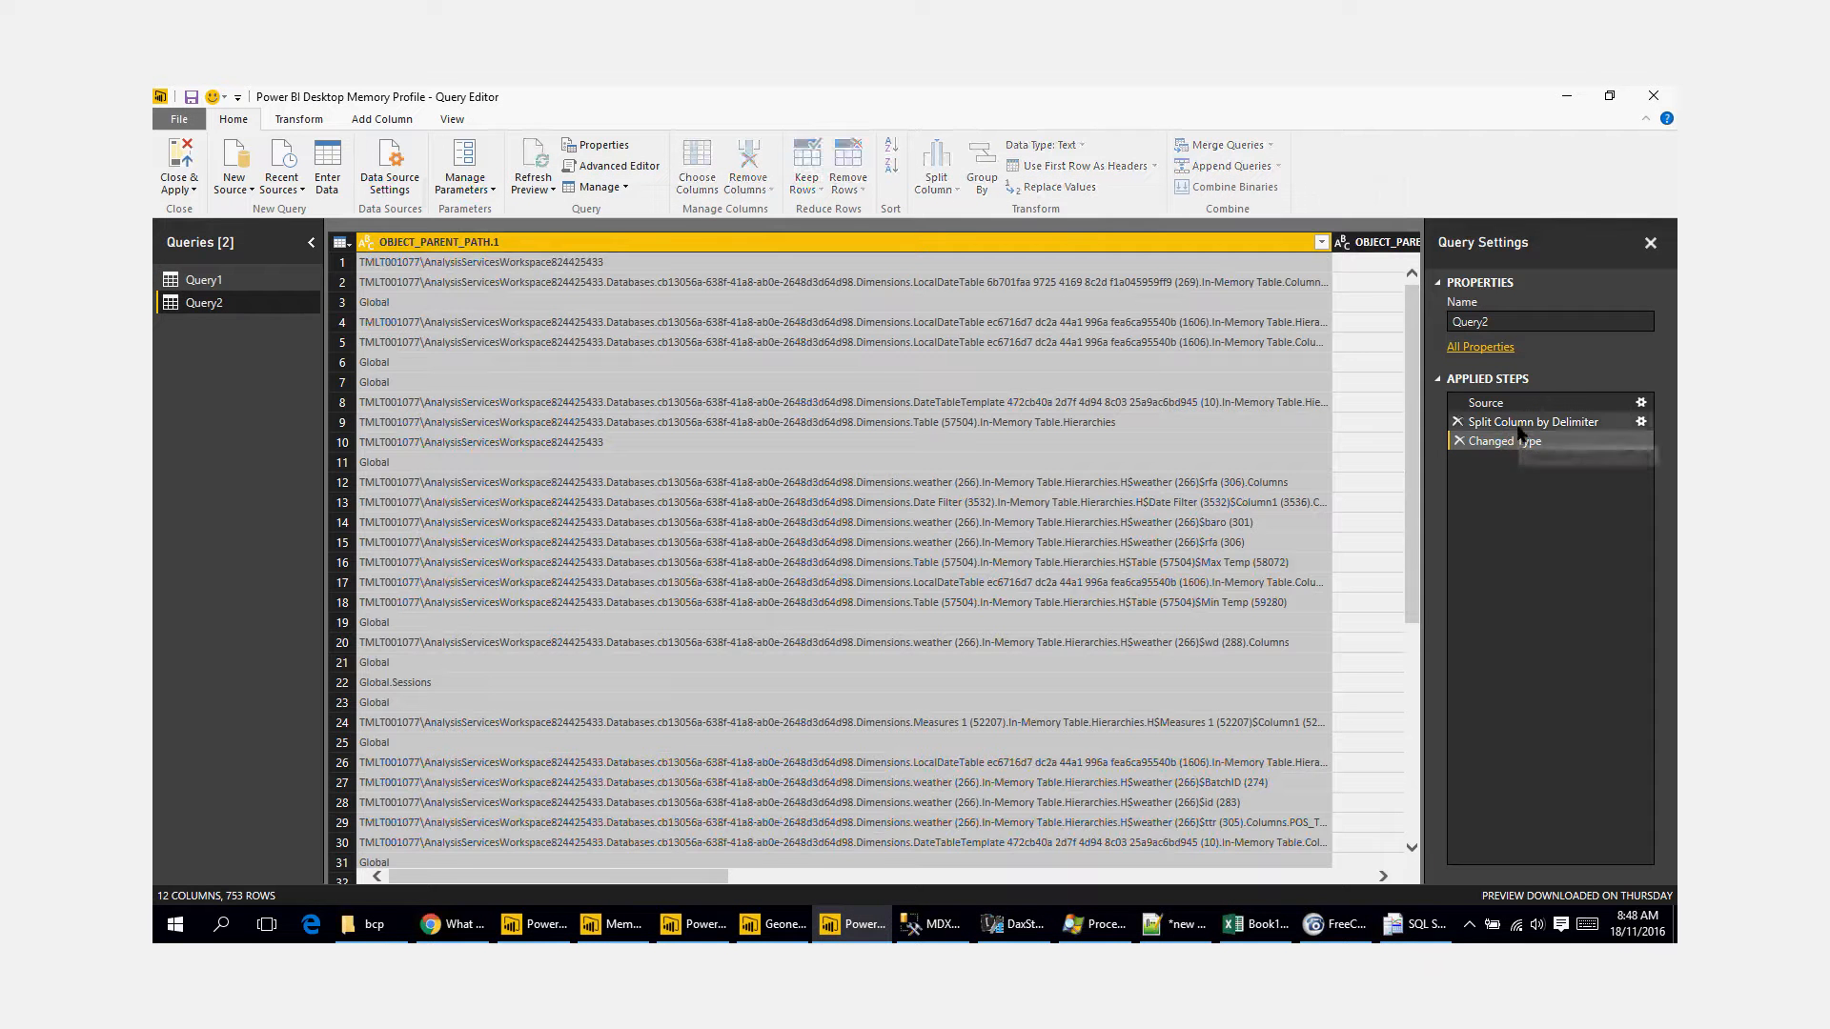
{"action": "left_click", "coordinate": [1642, 422]}
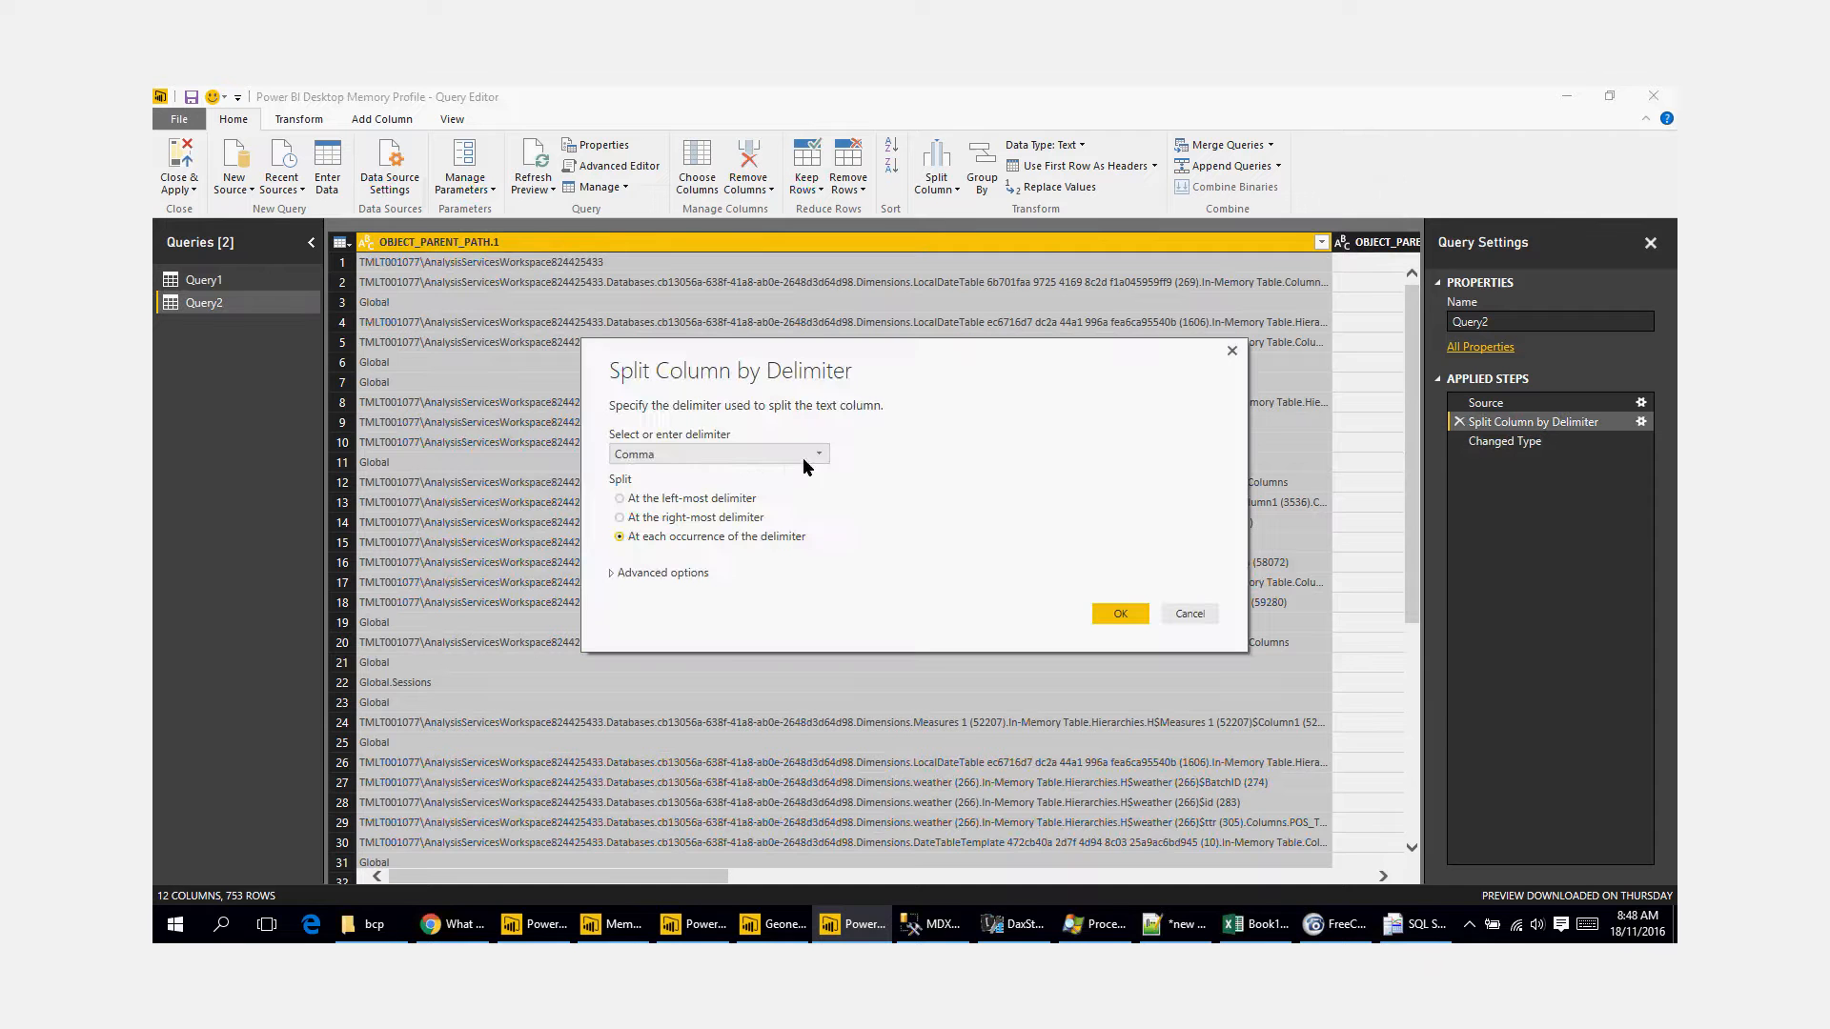
{"action": "left_click", "coordinate": [802, 455]}
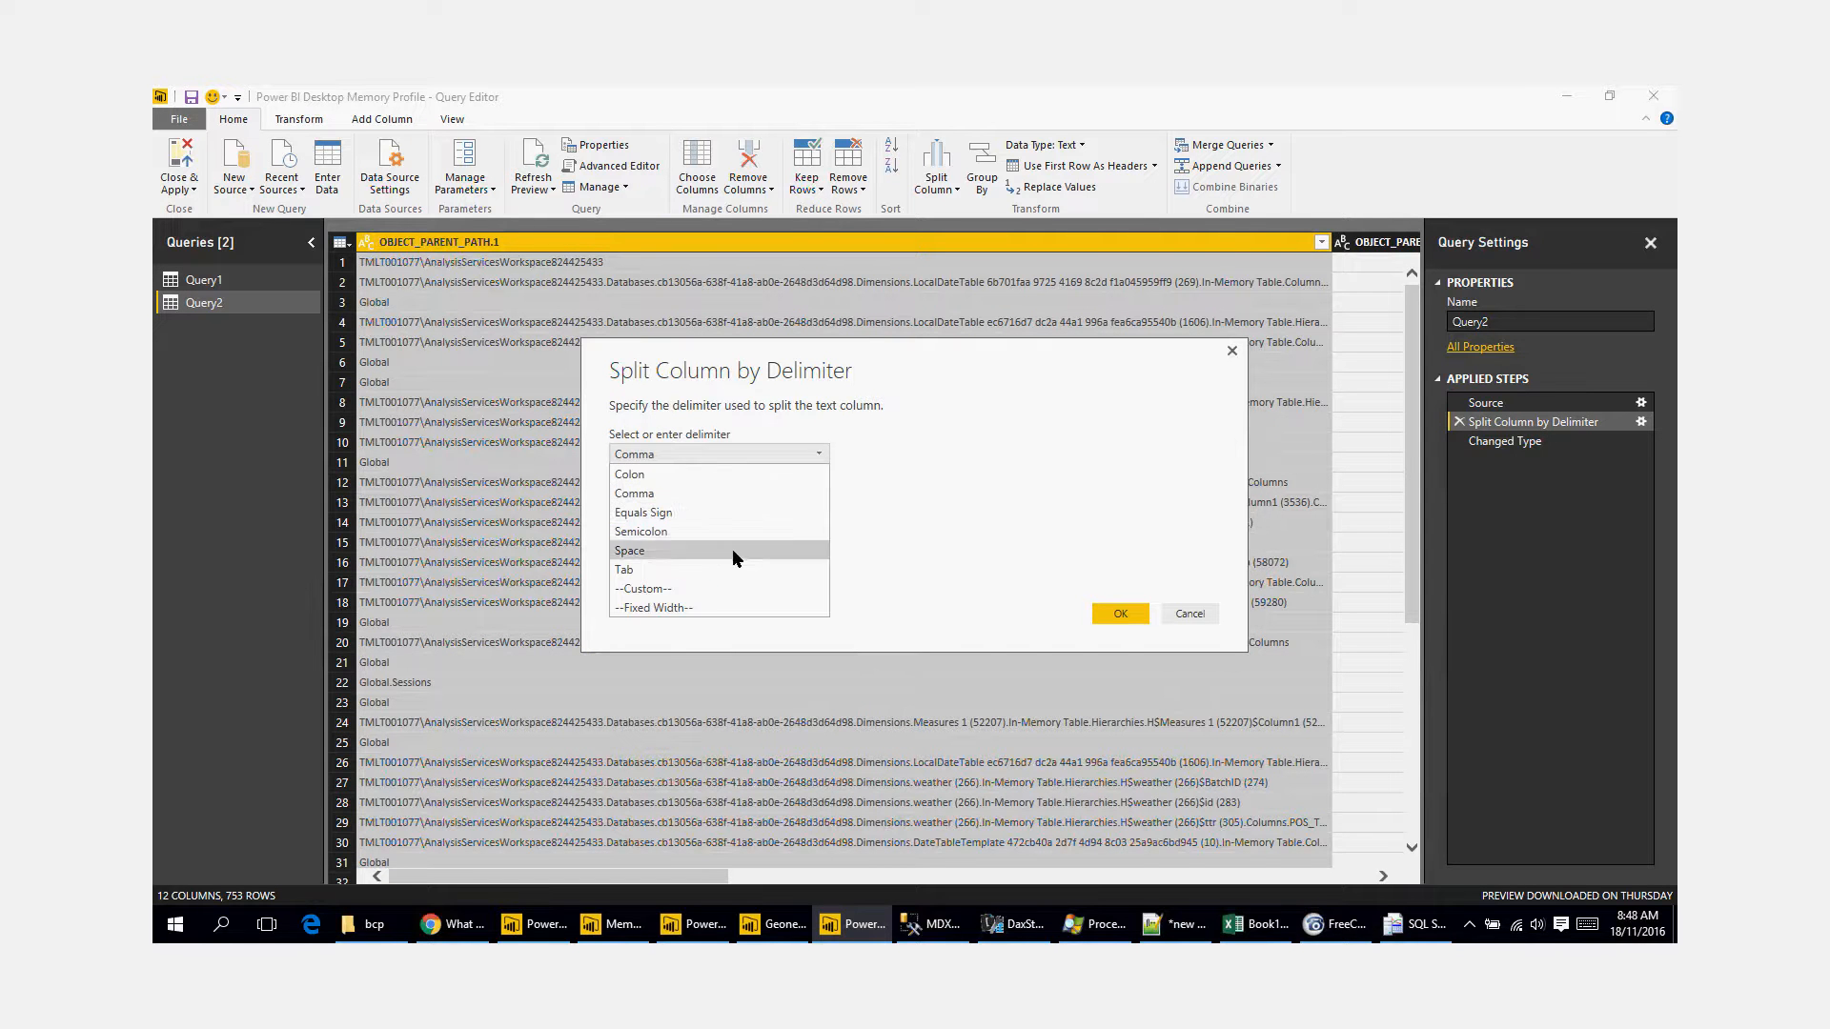
{"action": "left_click", "coordinate": [729, 587]}
{"action": "left_click", "coordinate": [700, 480]}
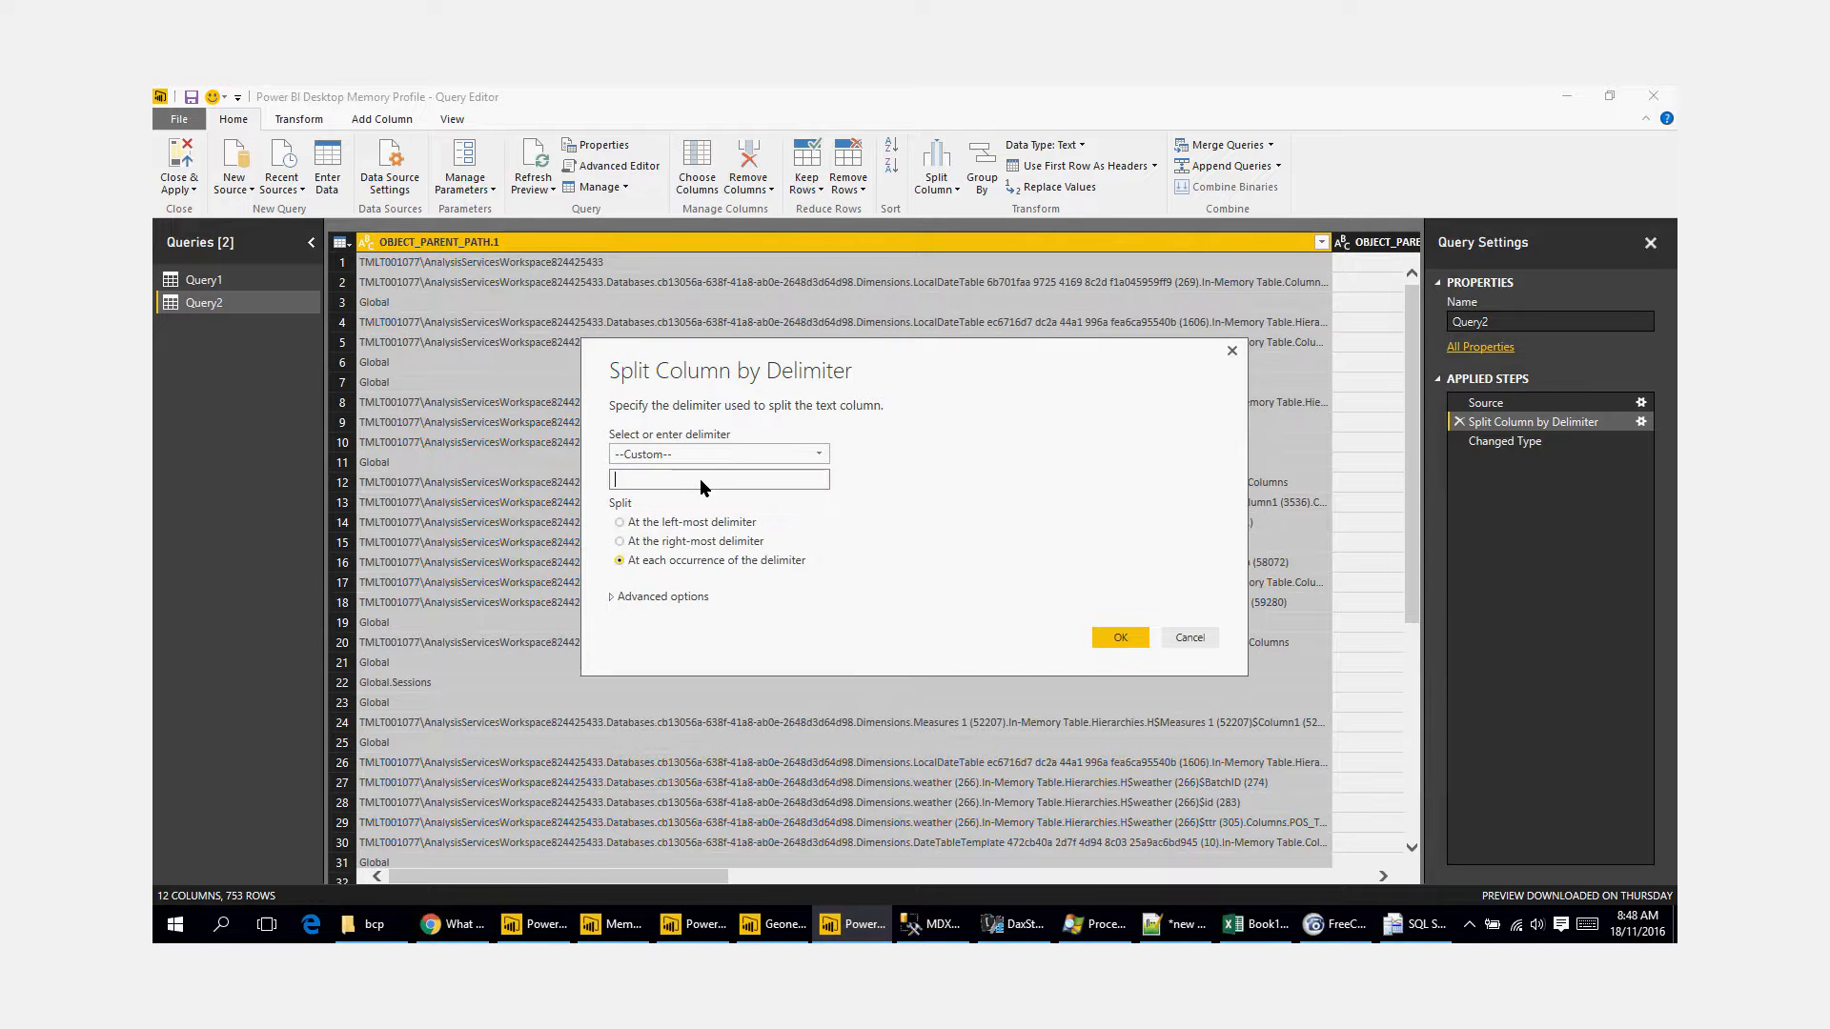
{"action": "left_click", "coordinate": [1121, 637]}
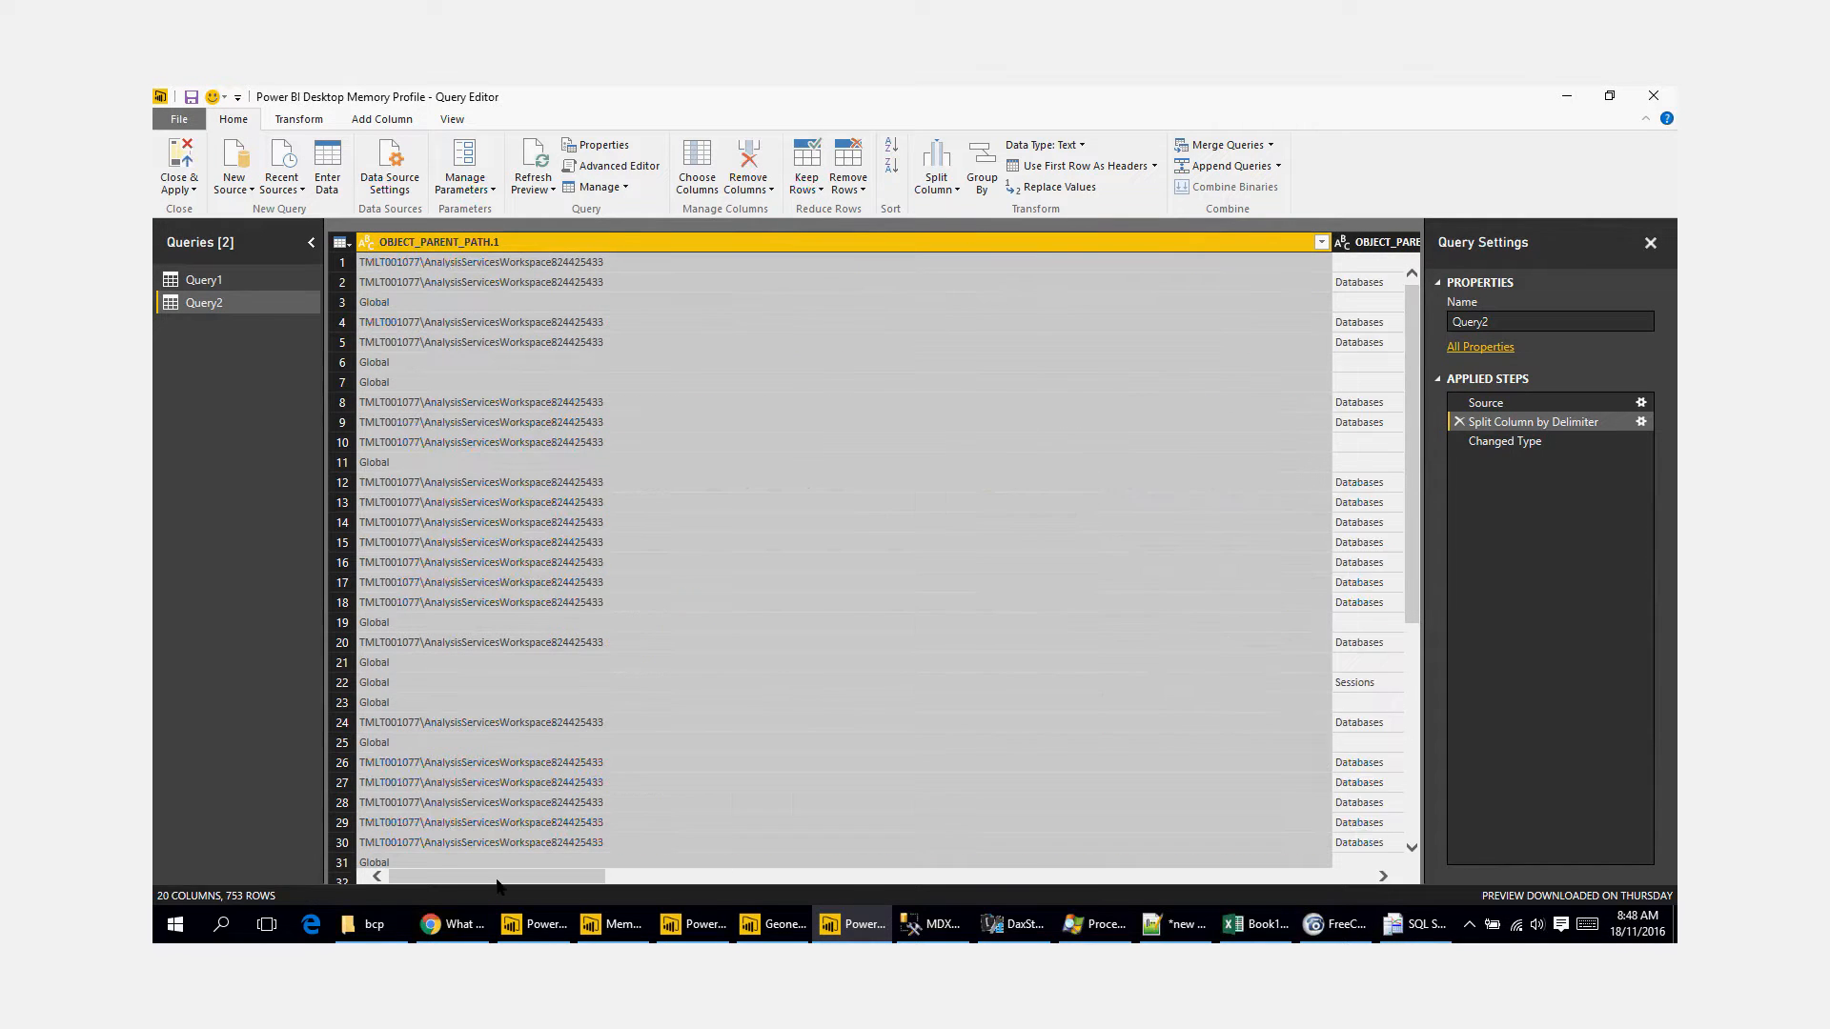
{"action": "left_click_drag", "start_coordinate": [497, 884], "coordinate": [1282, 888]}
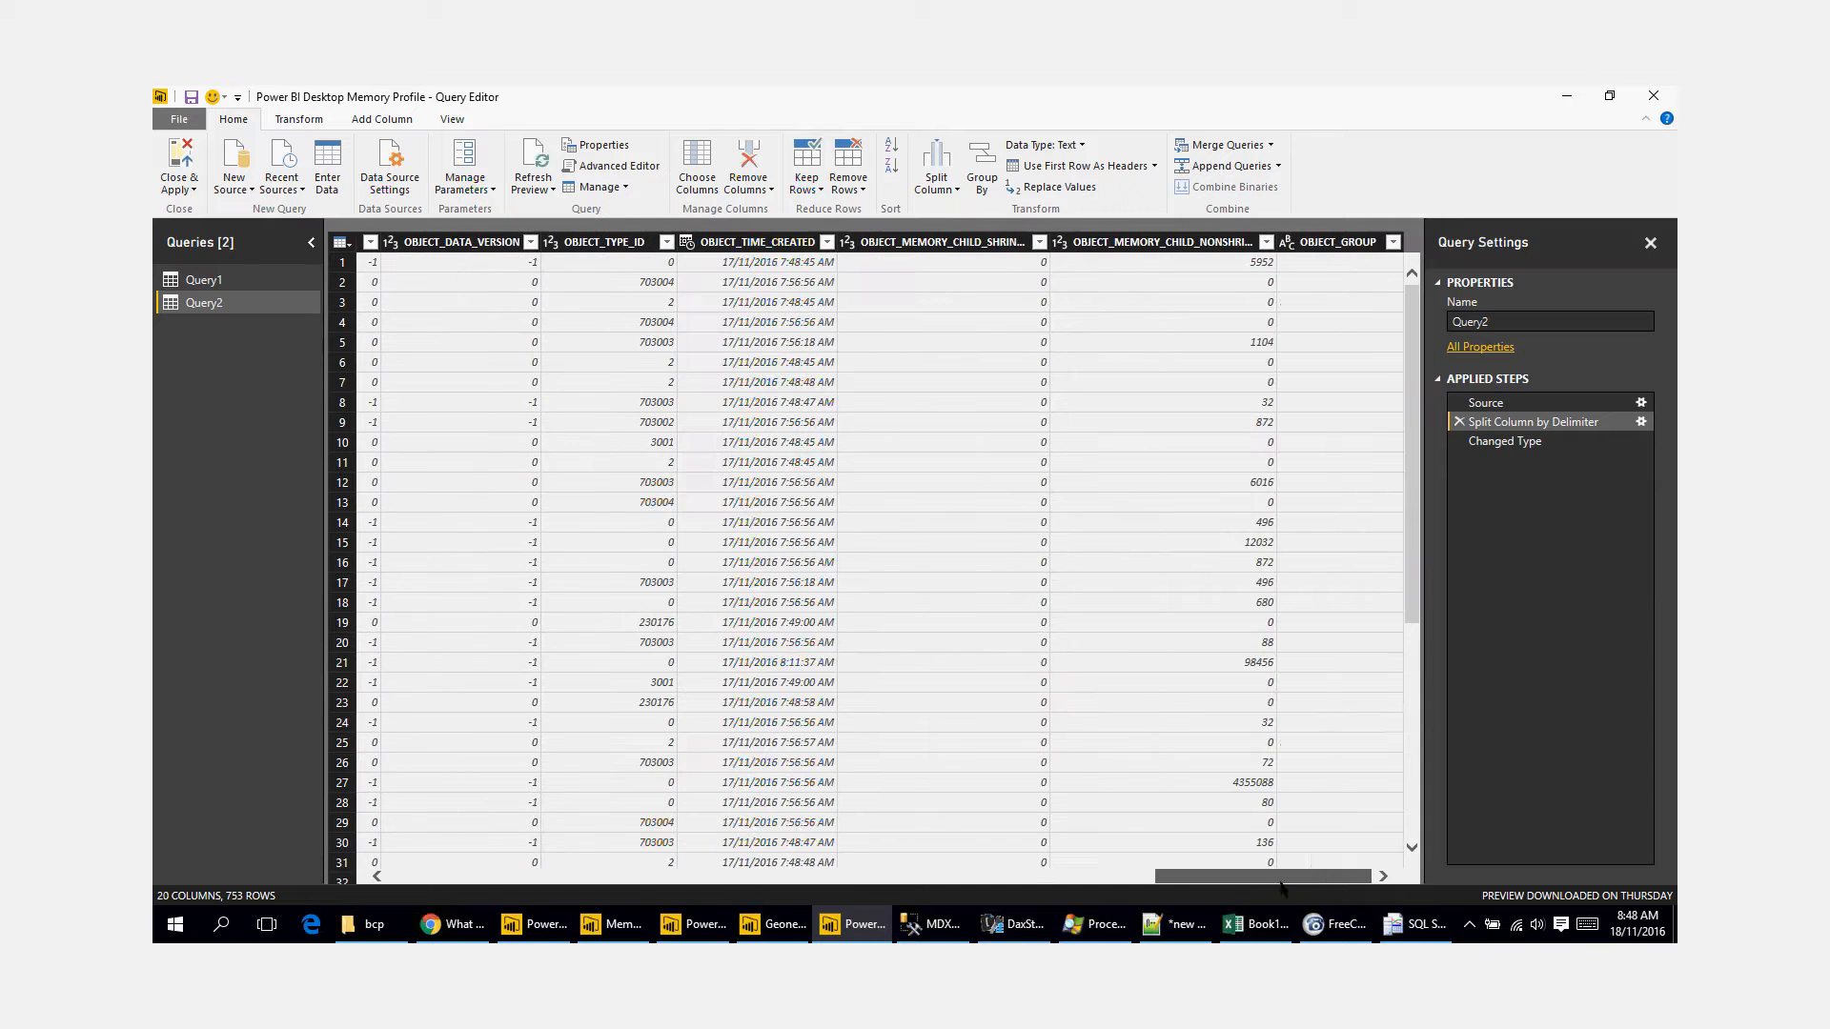
Step: Delete Query2, then close the Query Editor and apply the changes
{"action": "right_click", "coordinate": [229, 307]}
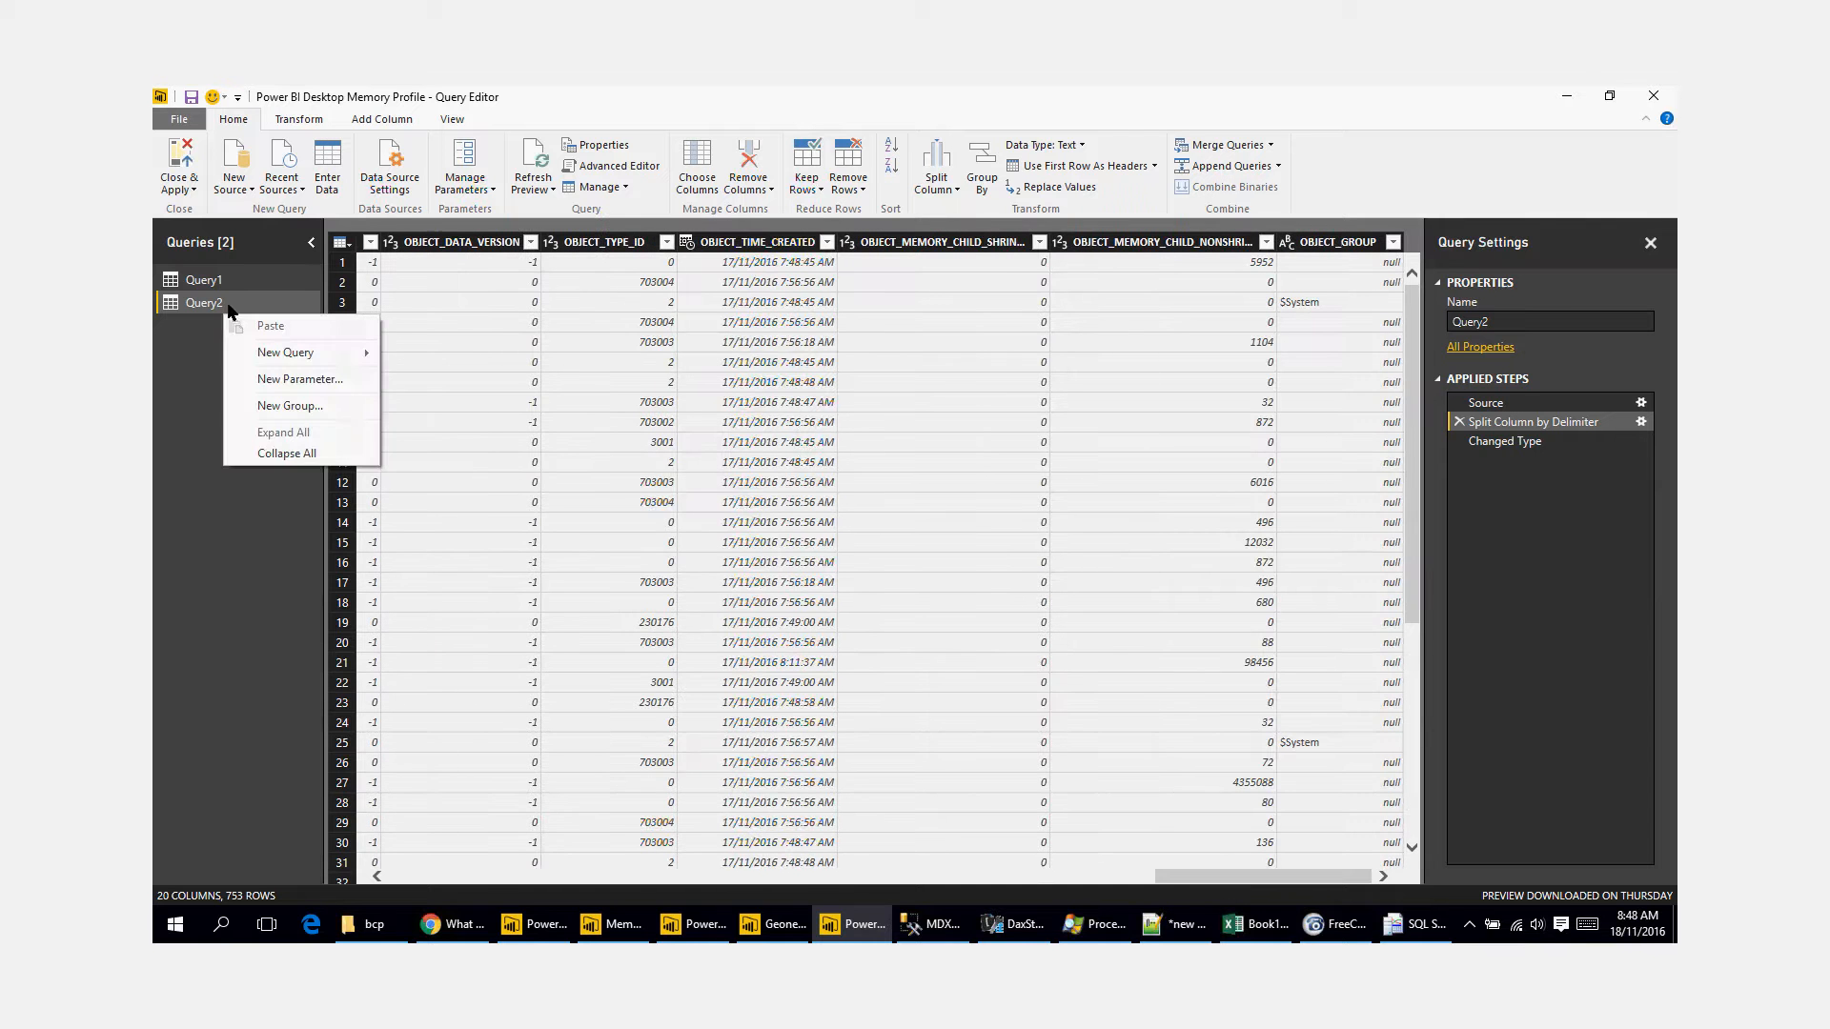
{"action": "left_click", "coordinate": [230, 307]}
{"action": "right_click", "coordinate": [230, 307]}
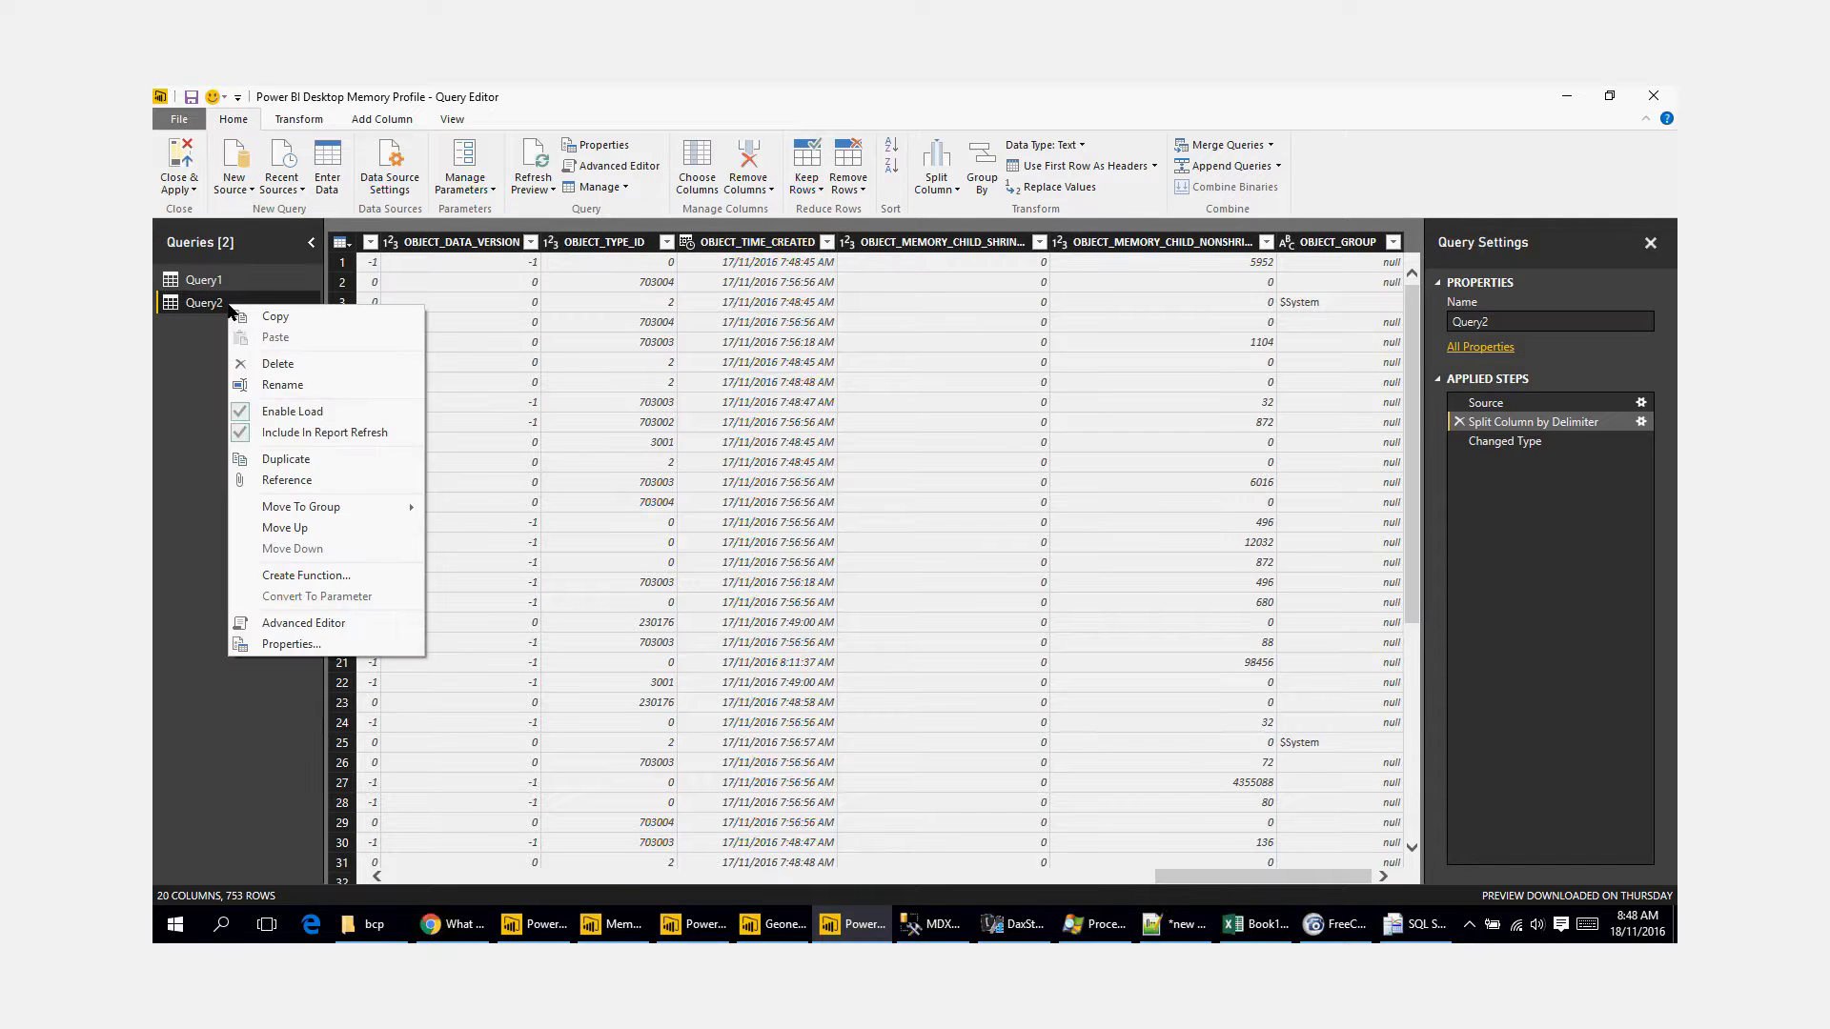
{"action": "left_click", "coordinate": [302, 362]}
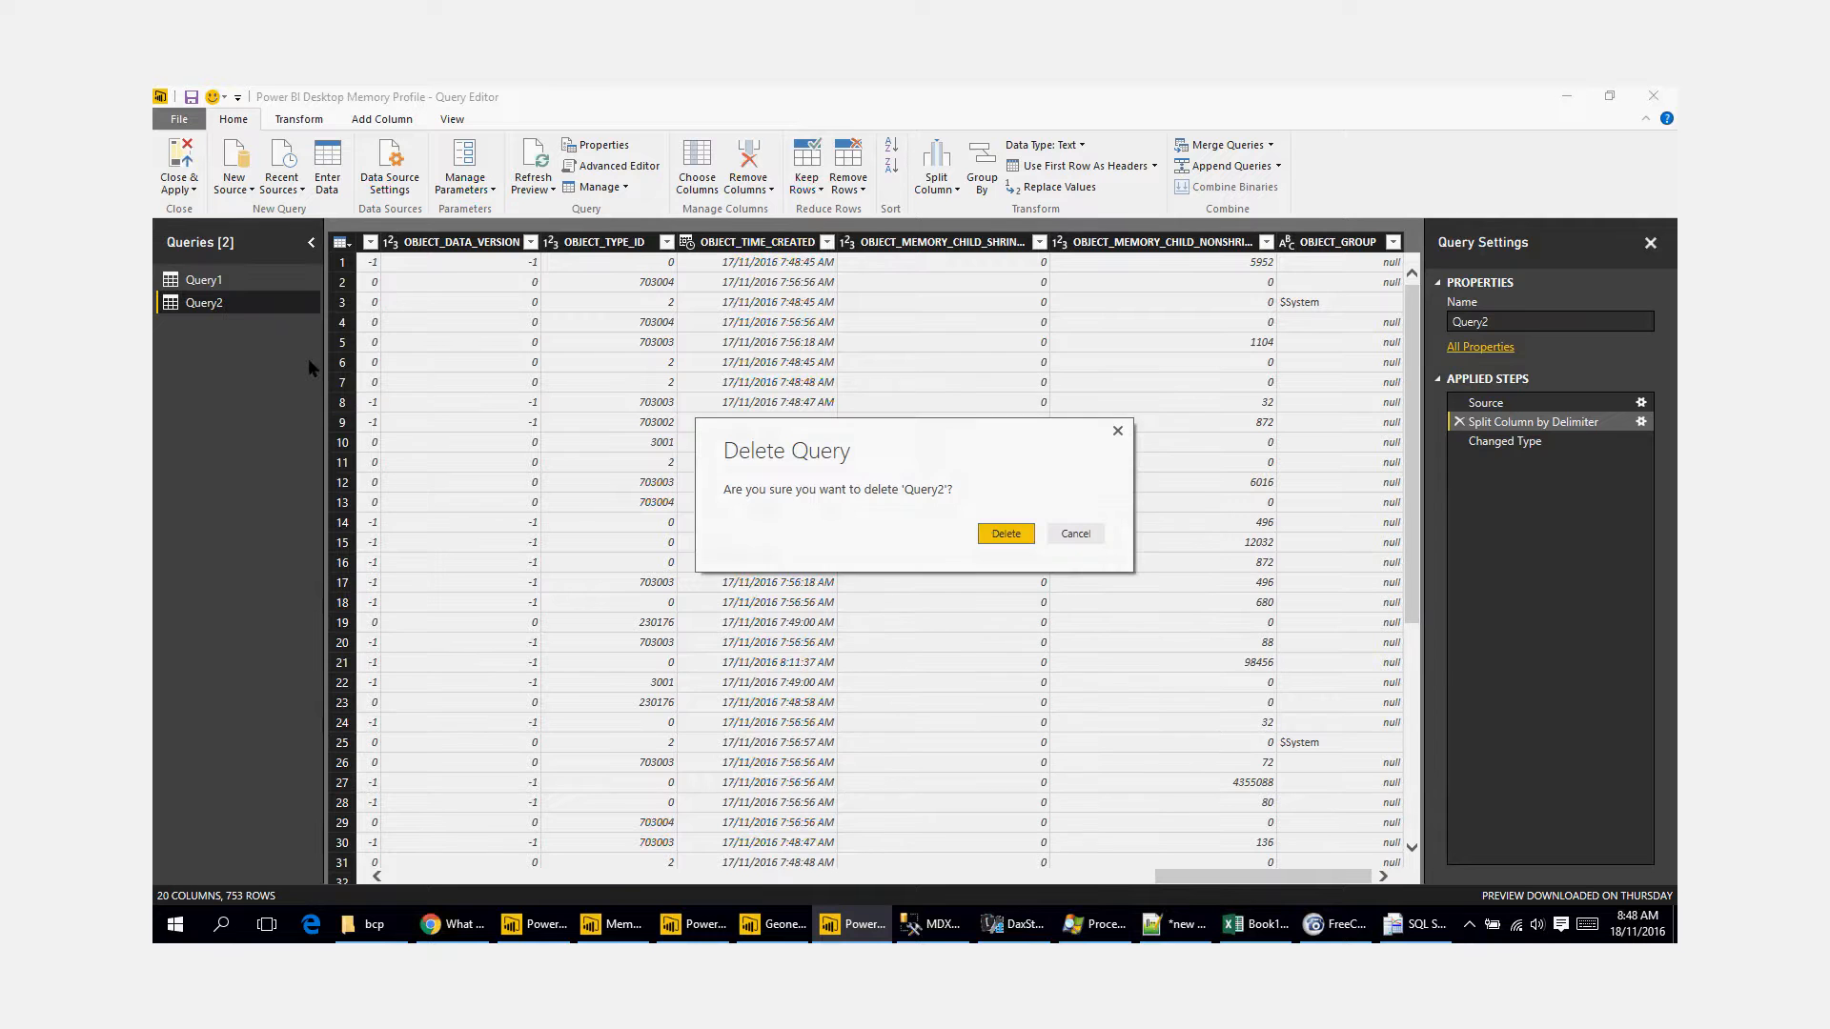
{"action": "left_click", "coordinate": [998, 538]}
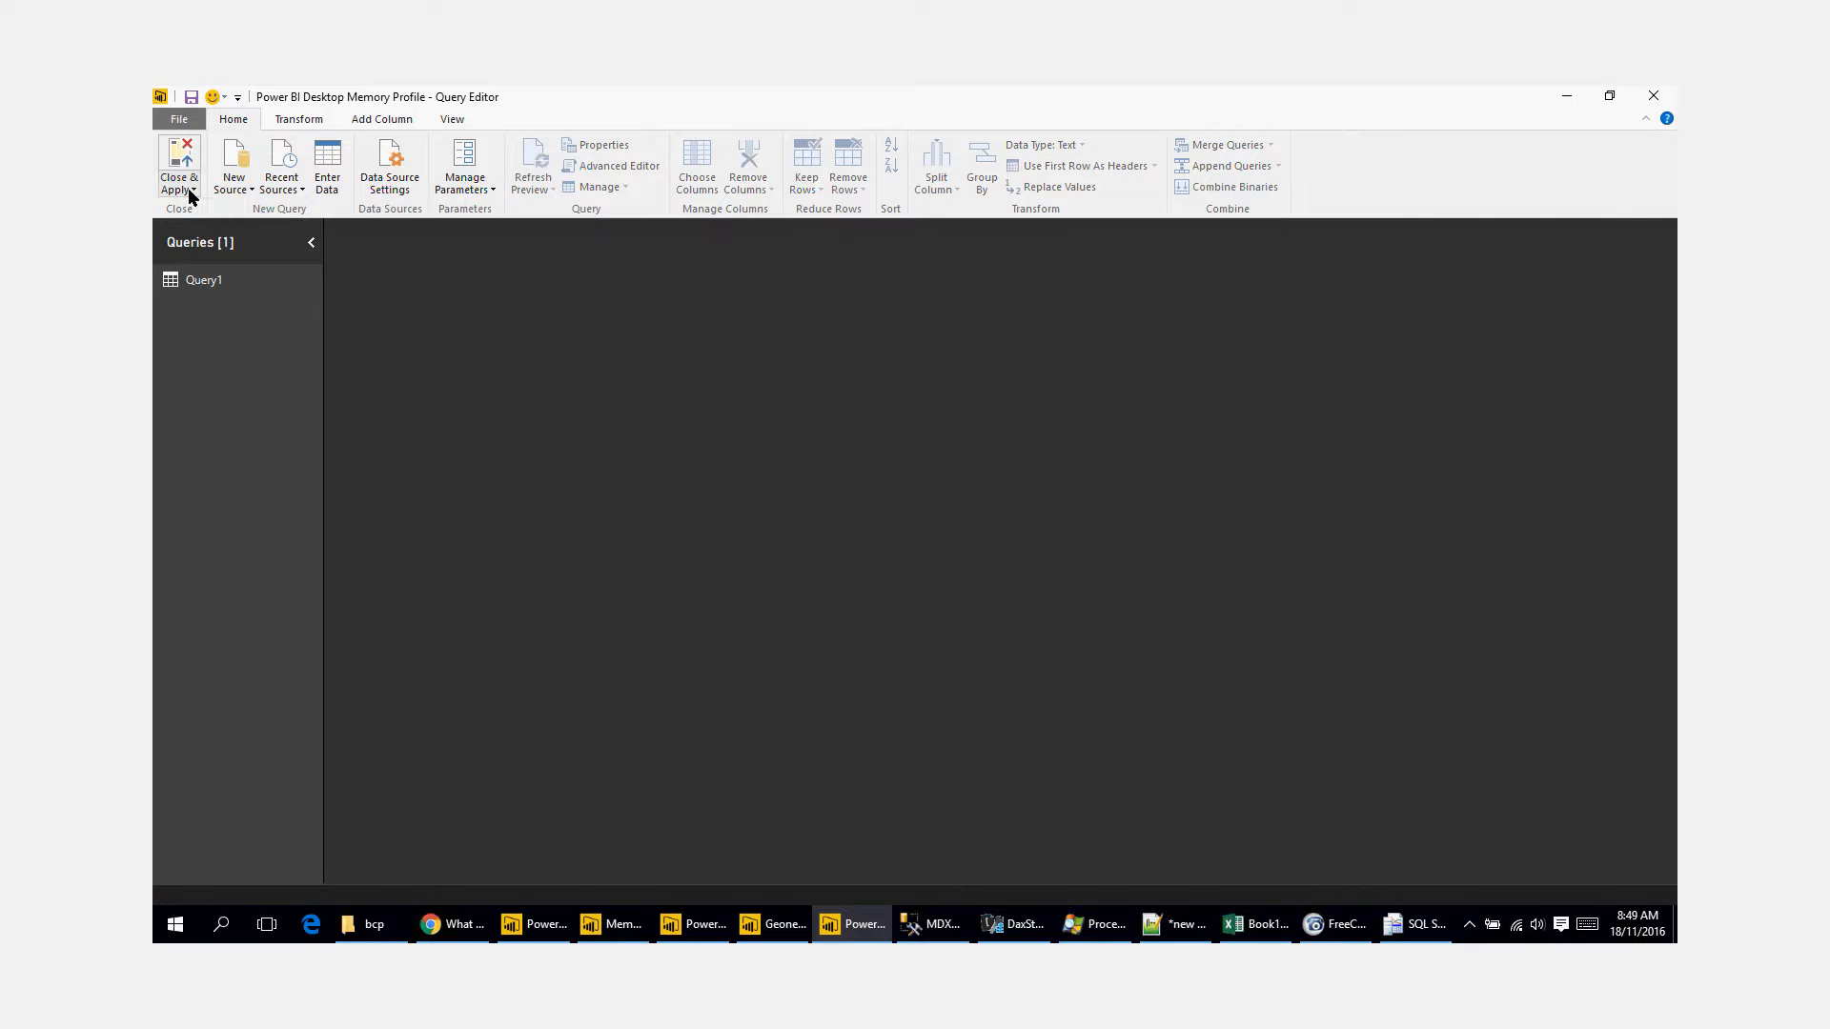
{"action": "left_click", "coordinate": [191, 191]}
{"action": "left_click", "coordinate": [225, 212]}
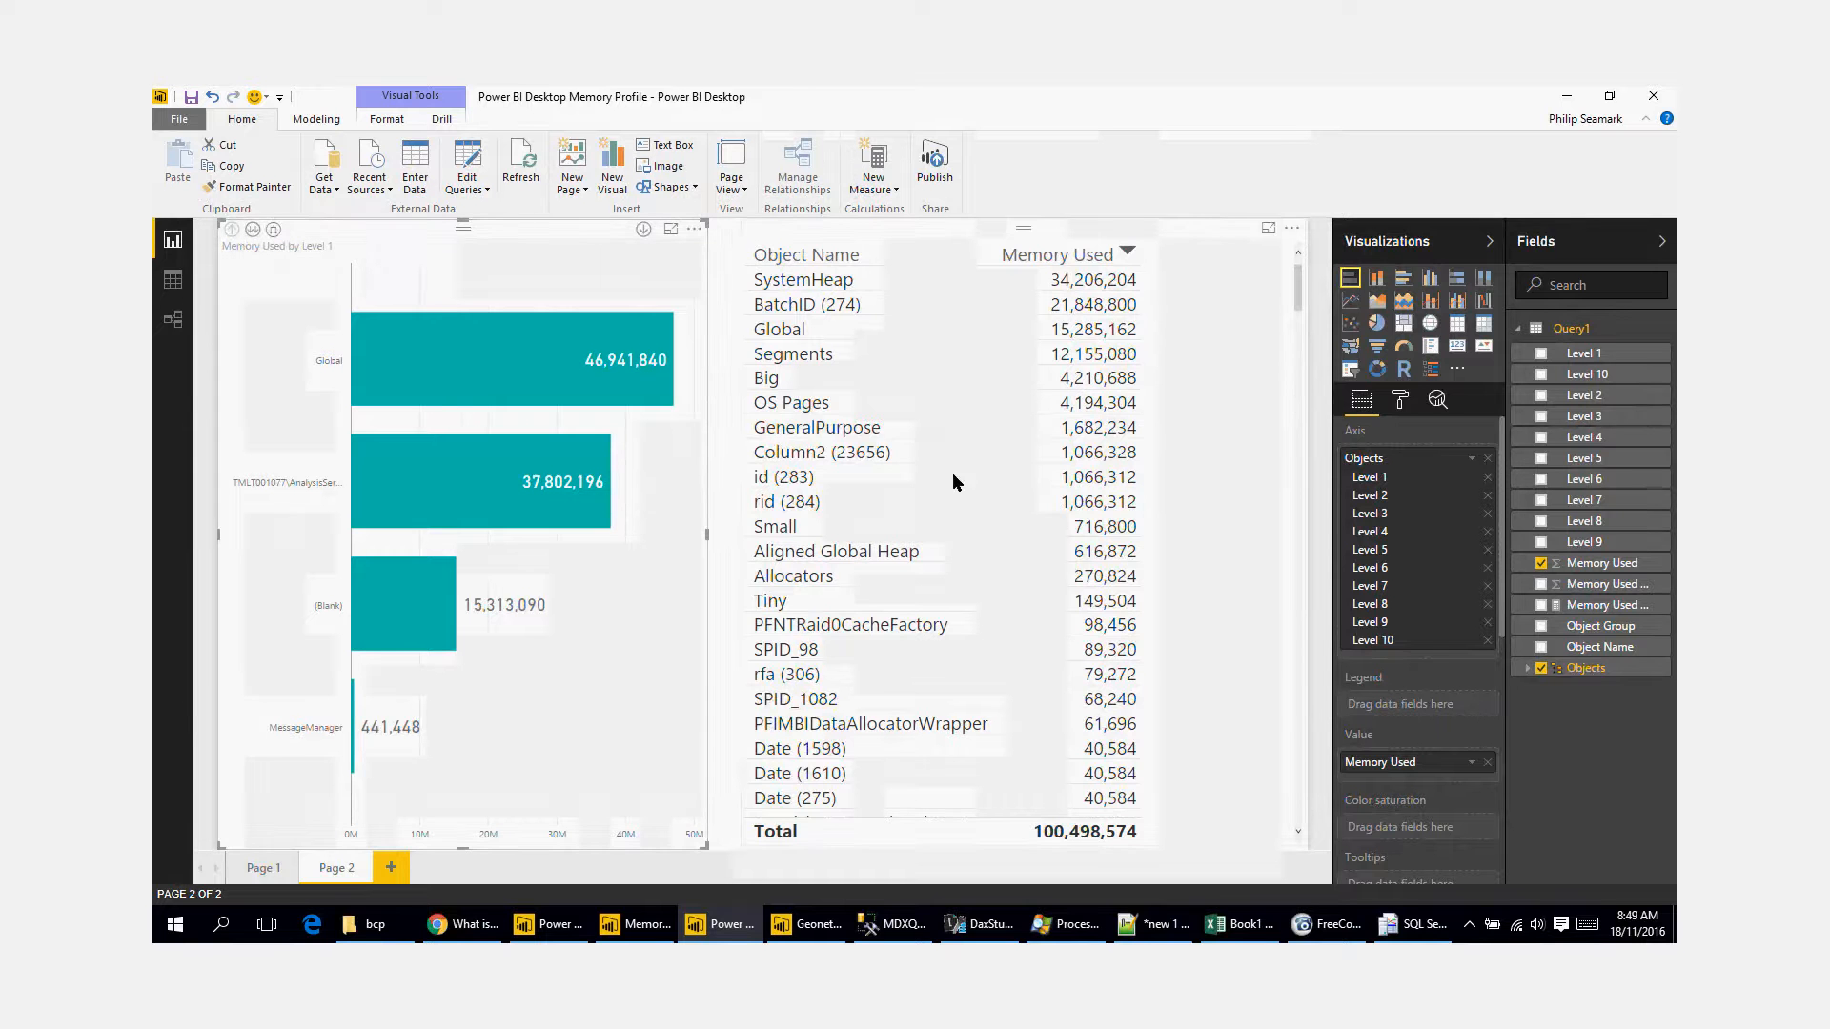
Step: Drill the Memory Used bar chart down from the TMLT001077 AnalysisServices bar through Databases, the cb13056a database and Dimensions
{"action": "right_click", "coordinate": [455, 473]}
{"action": "left_click", "coordinate": [502, 487]}
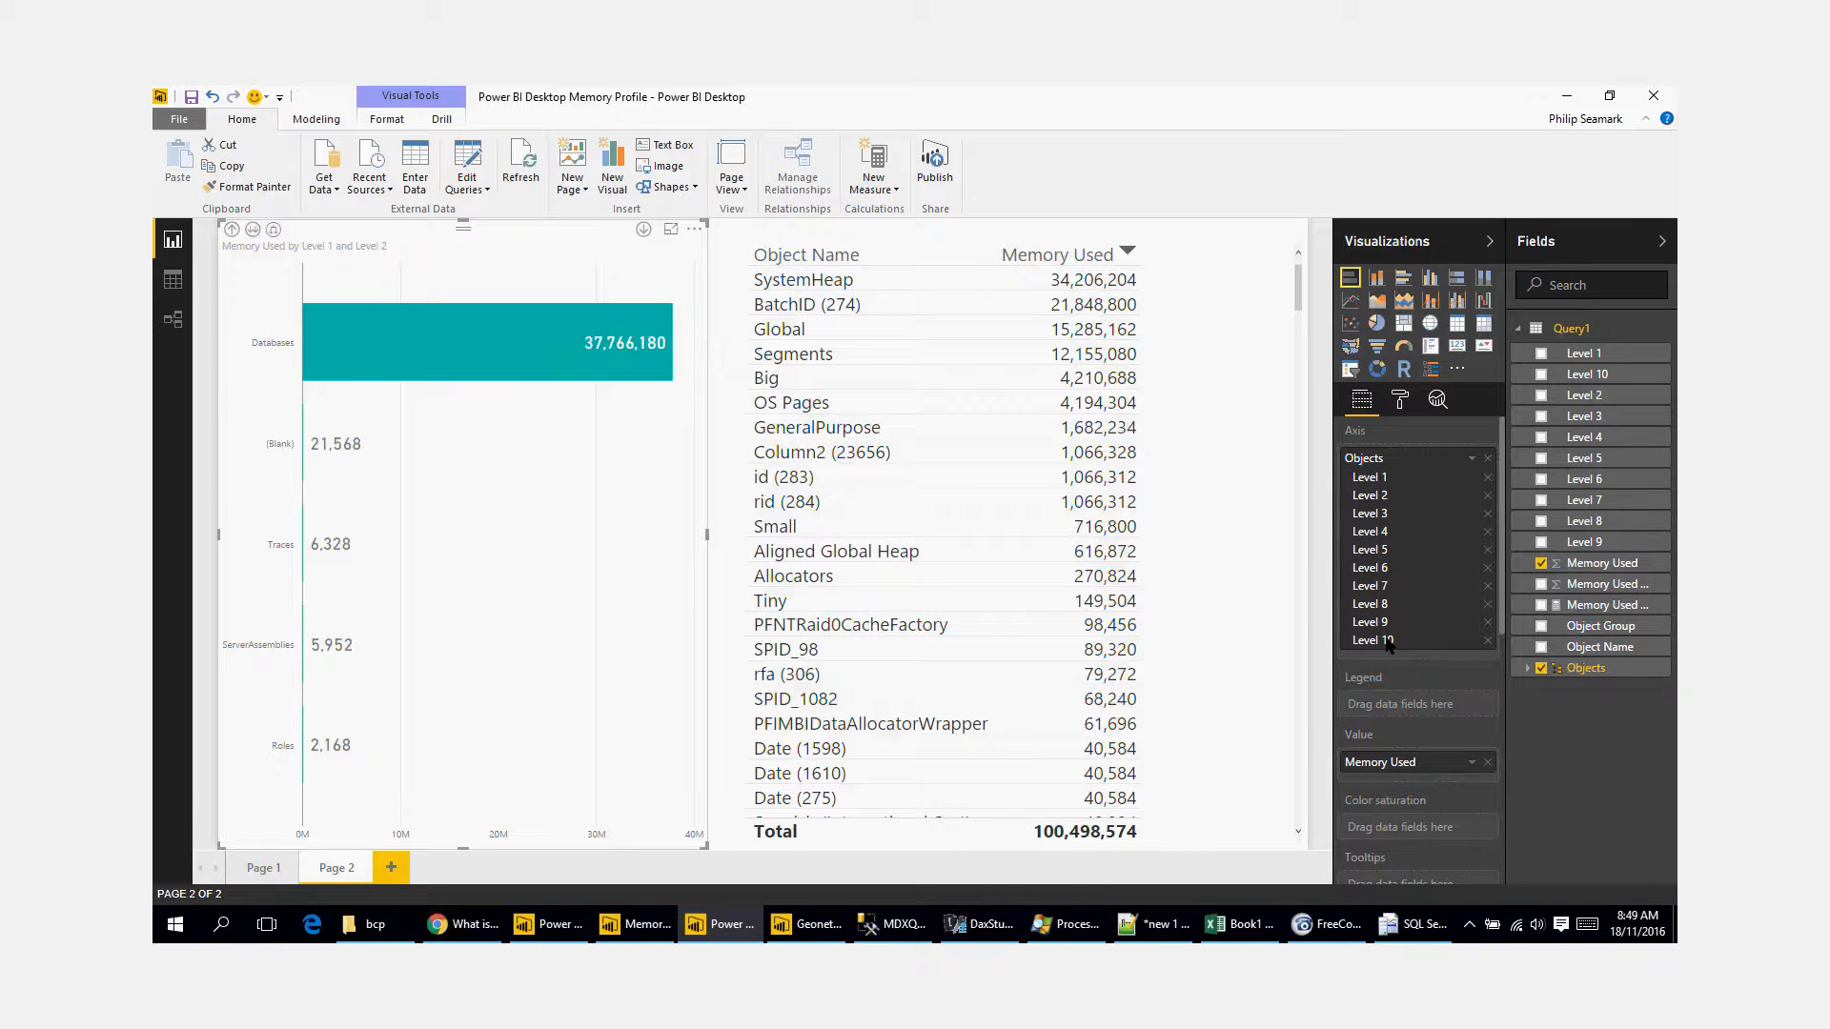
{"action": "right_click", "coordinate": [553, 377]}
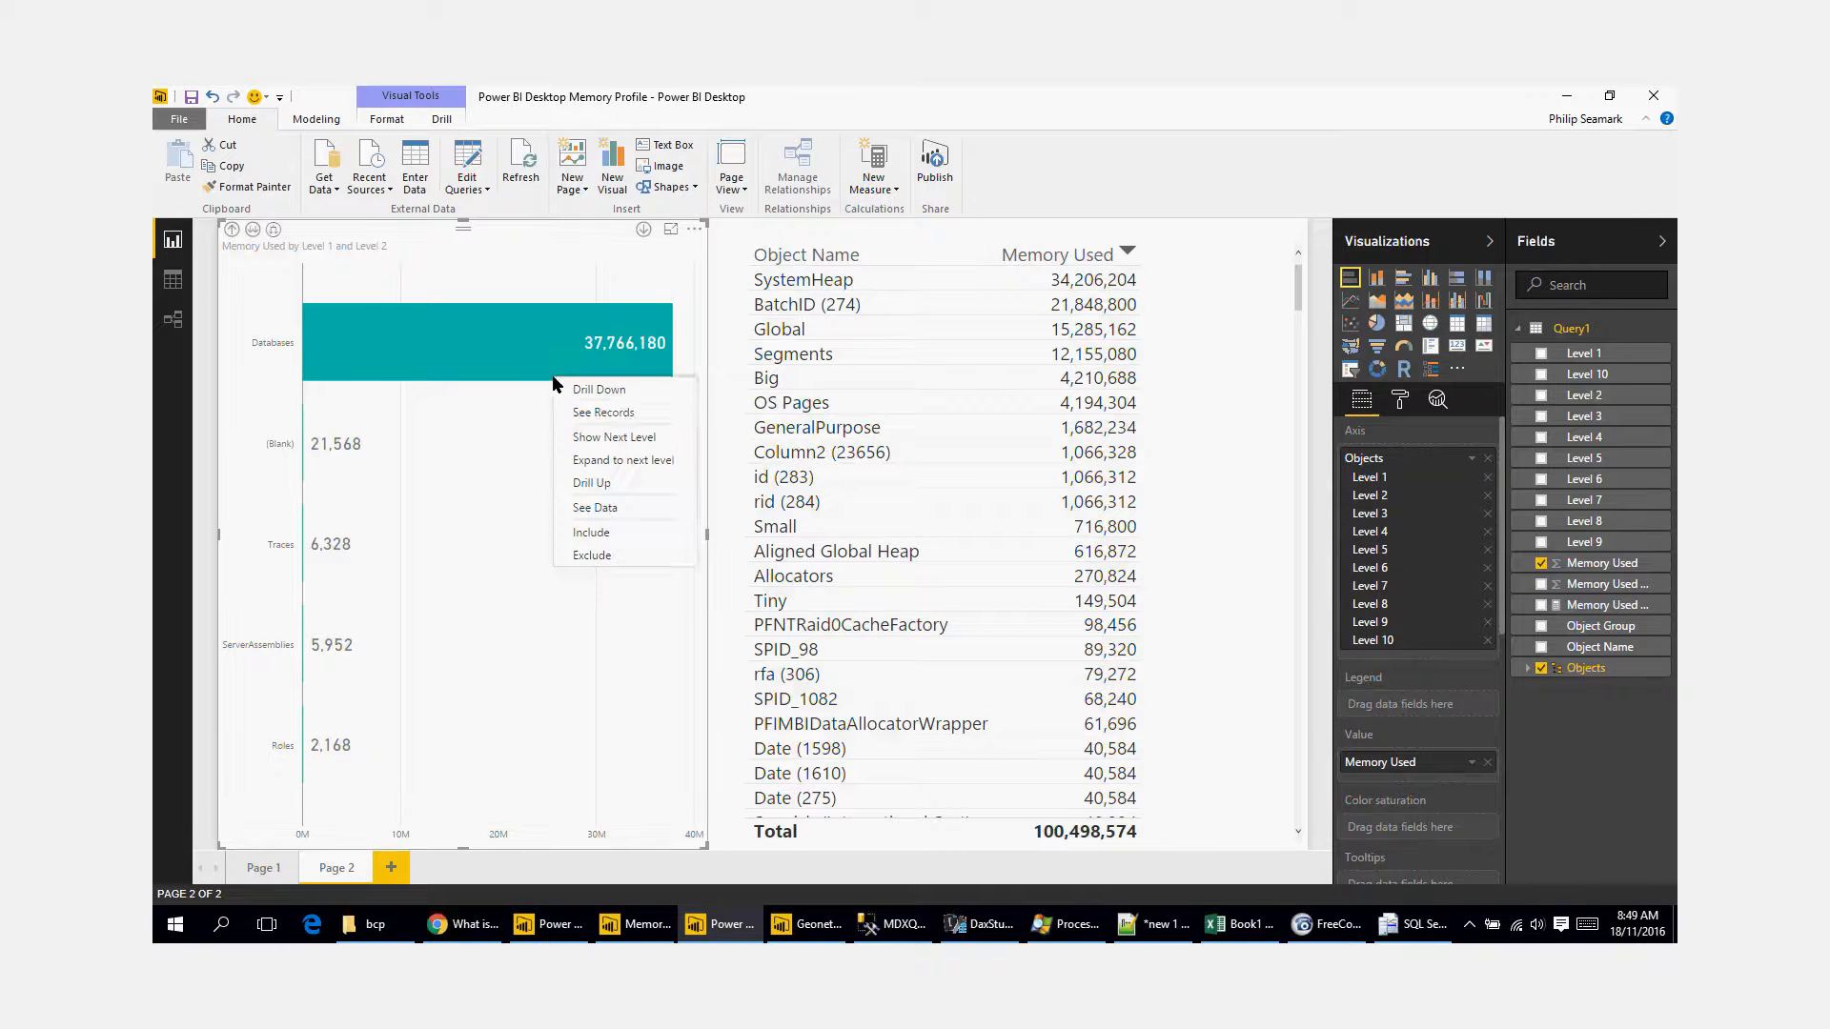
{"action": "left_click", "coordinate": [614, 391]}
{"action": "right_click", "coordinate": [444, 458]}
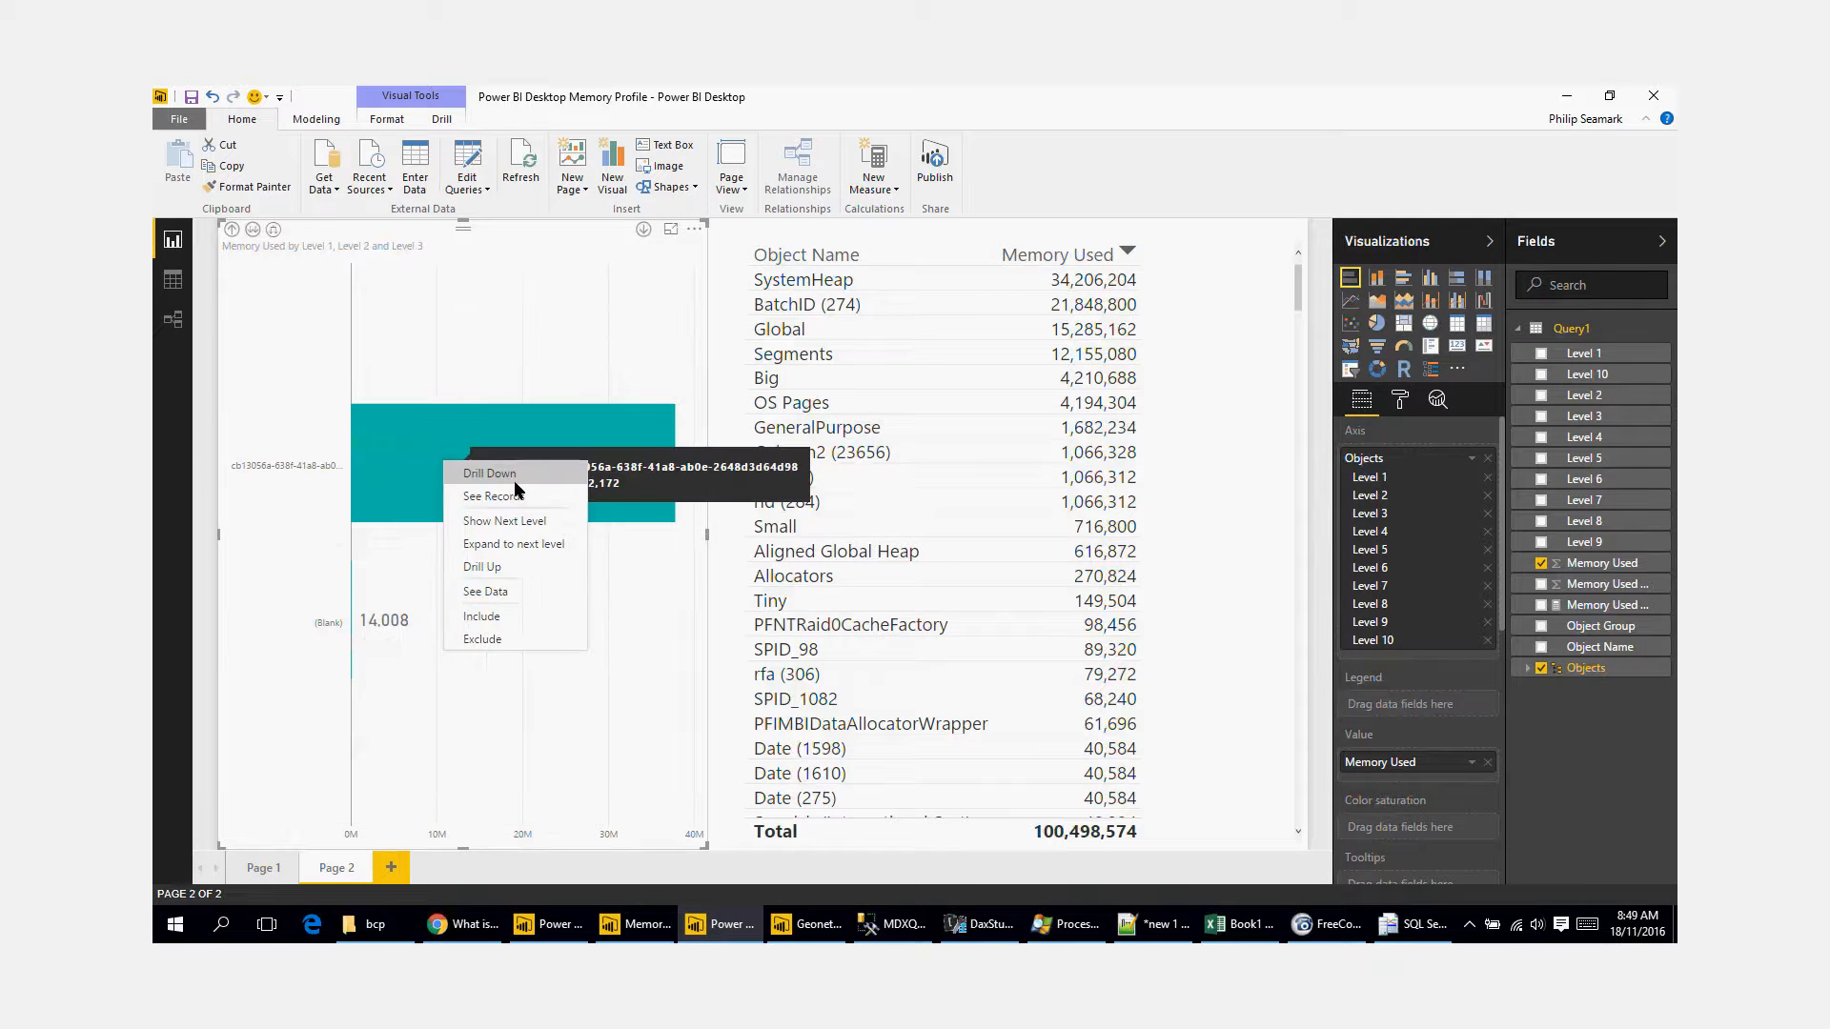
{"action": "left_click", "coordinate": [516, 476]}
{"action": "right_click", "coordinate": [410, 467]}
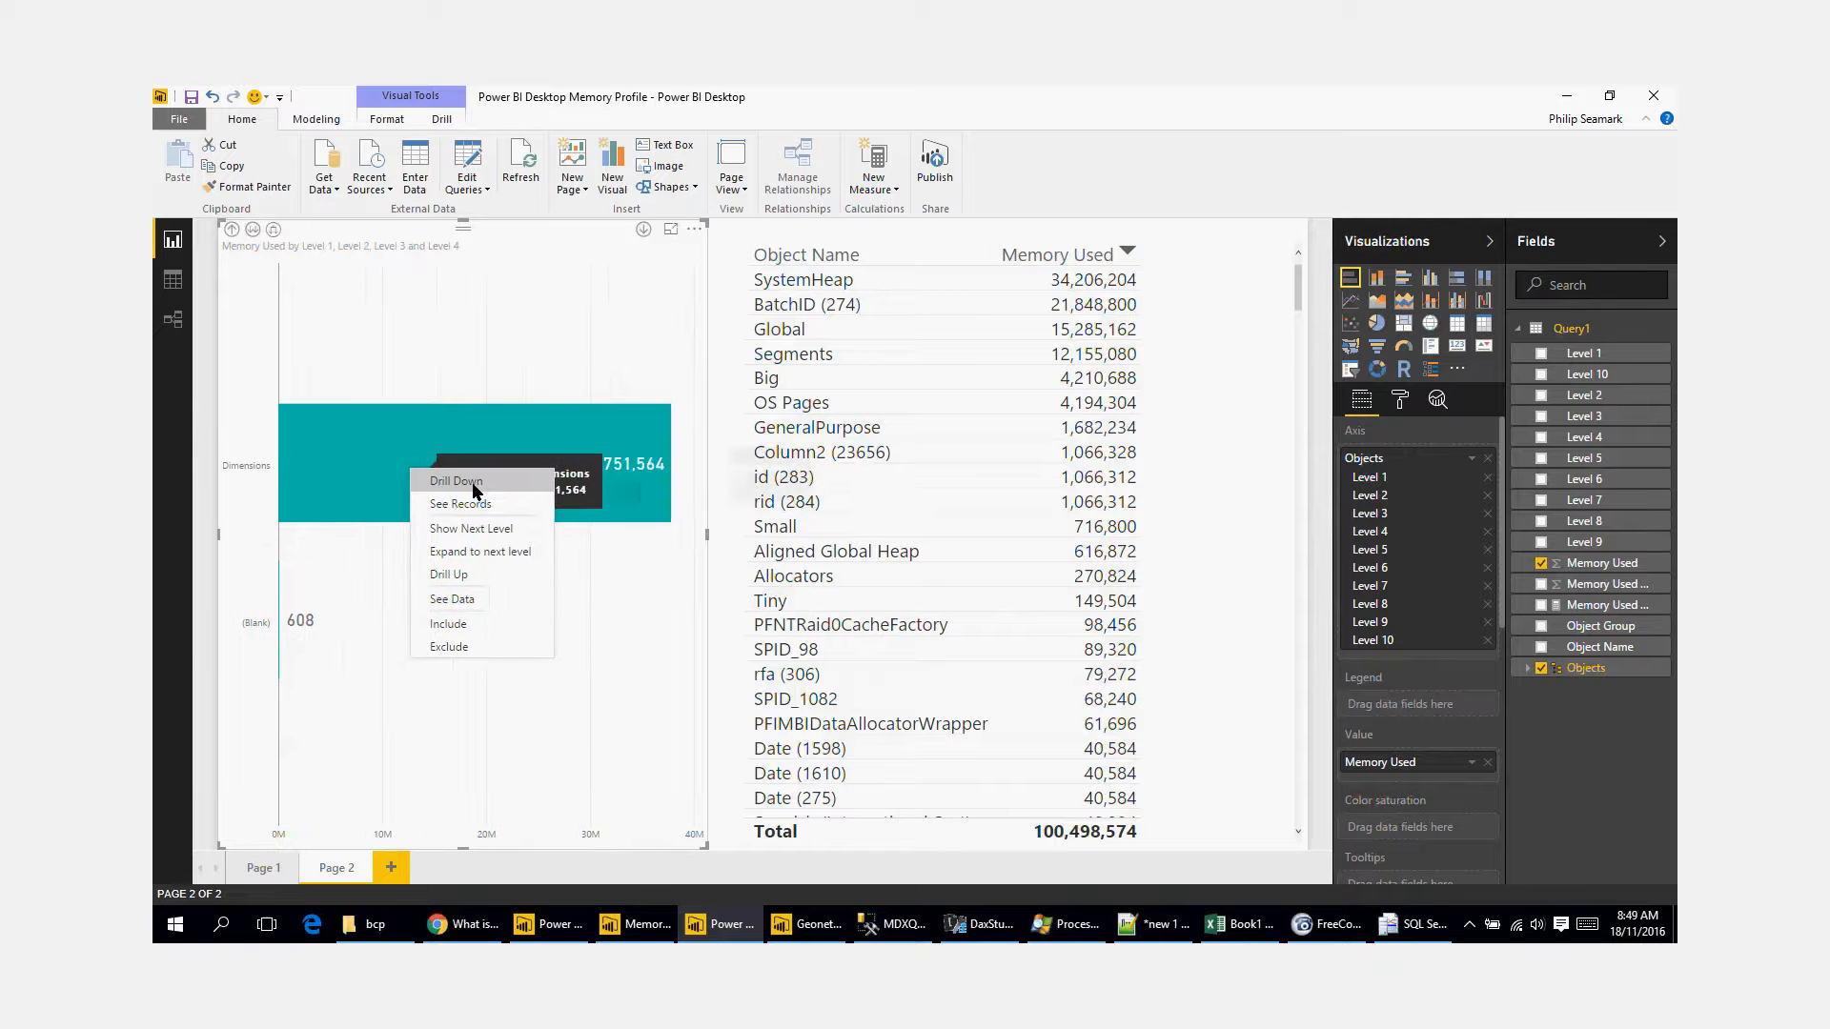
{"action": "left_click", "coordinate": [477, 484]}
Step: Drill the Memory Used chart down further through weather (266), In-Memory Table and Columns to examine memory by individual column
{"action": "right_click", "coordinate": [449, 305]}
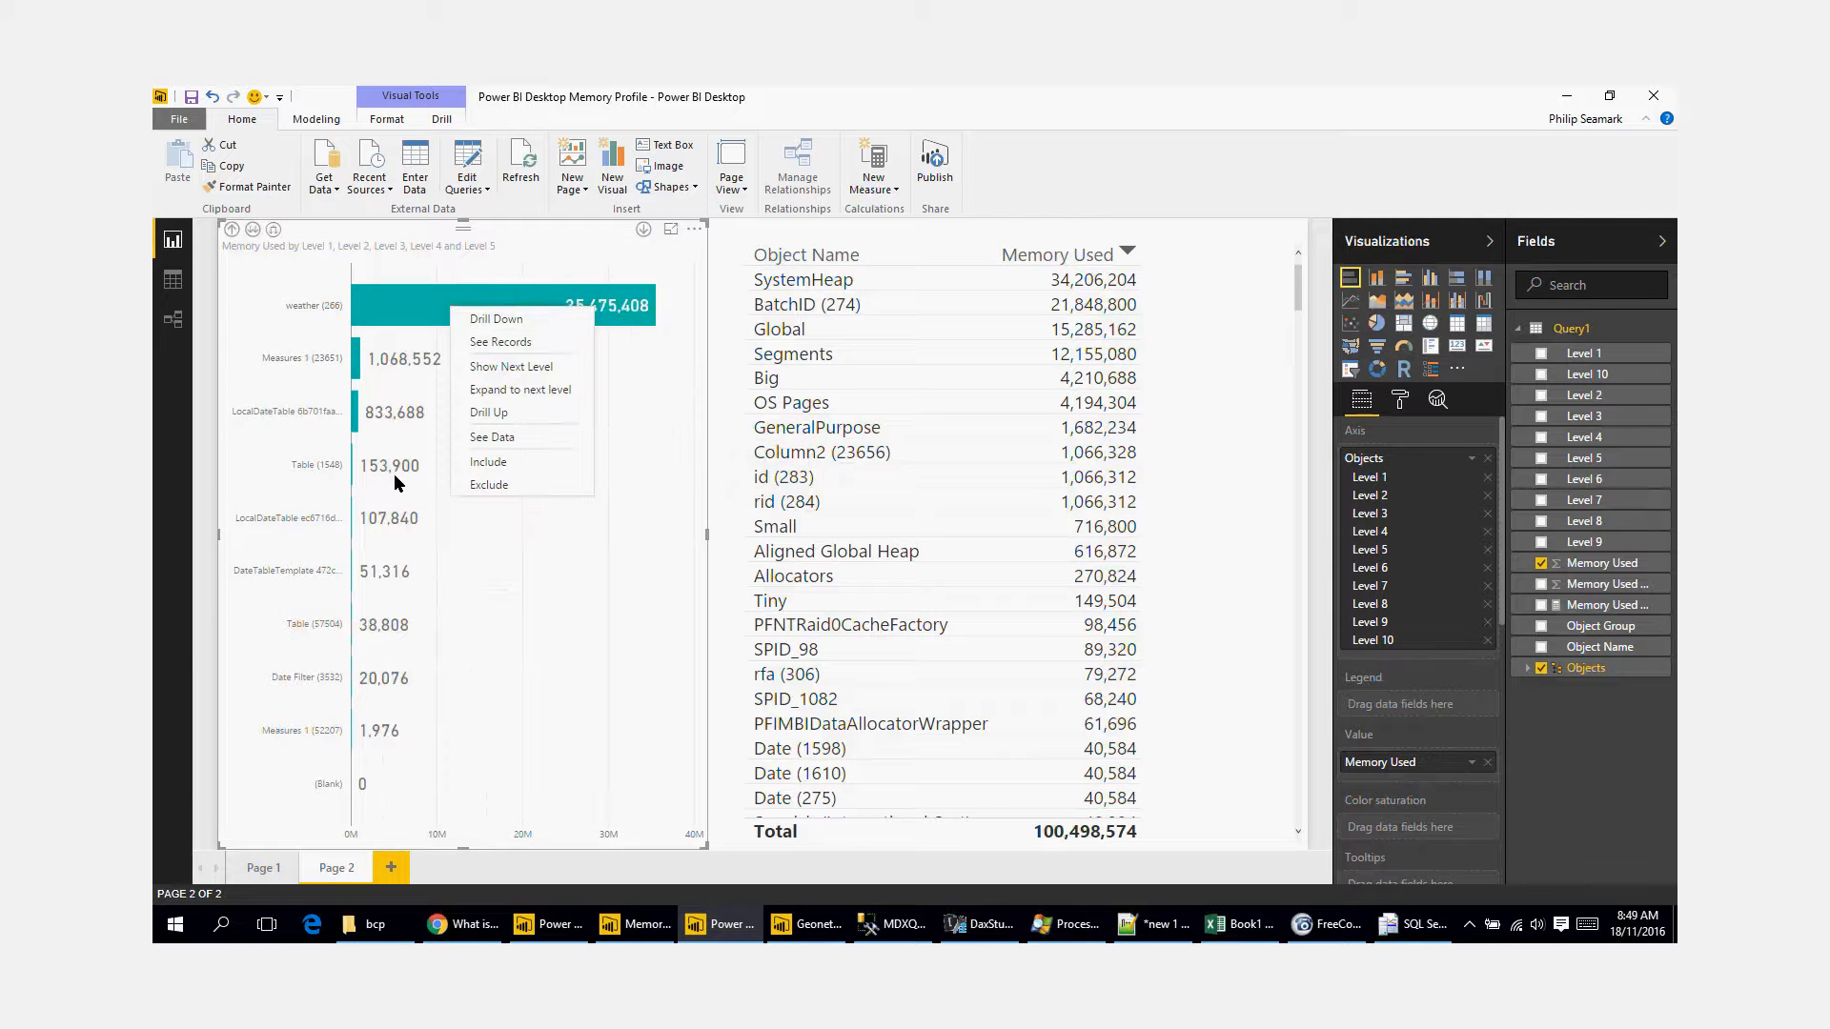
{"action": "left_click", "coordinate": [540, 328]}
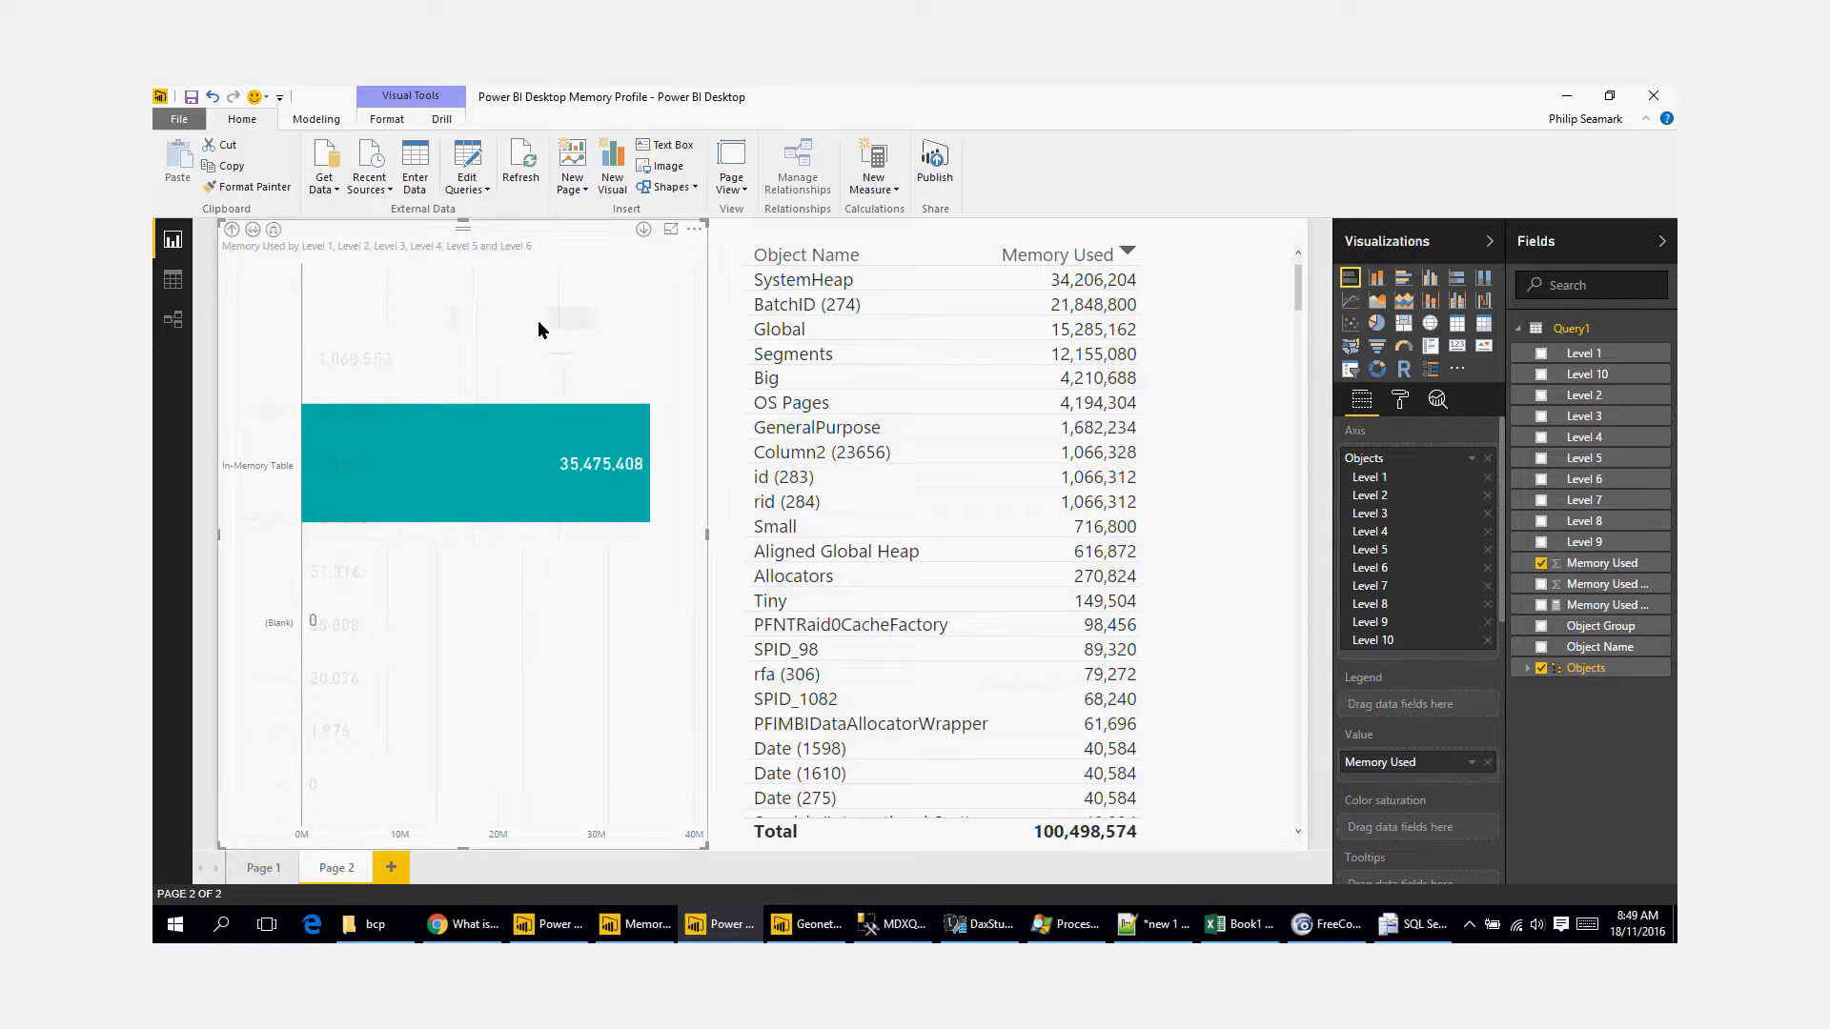
{"action": "right_click", "coordinate": [481, 460]}
{"action": "left_click", "coordinate": [539, 473]}
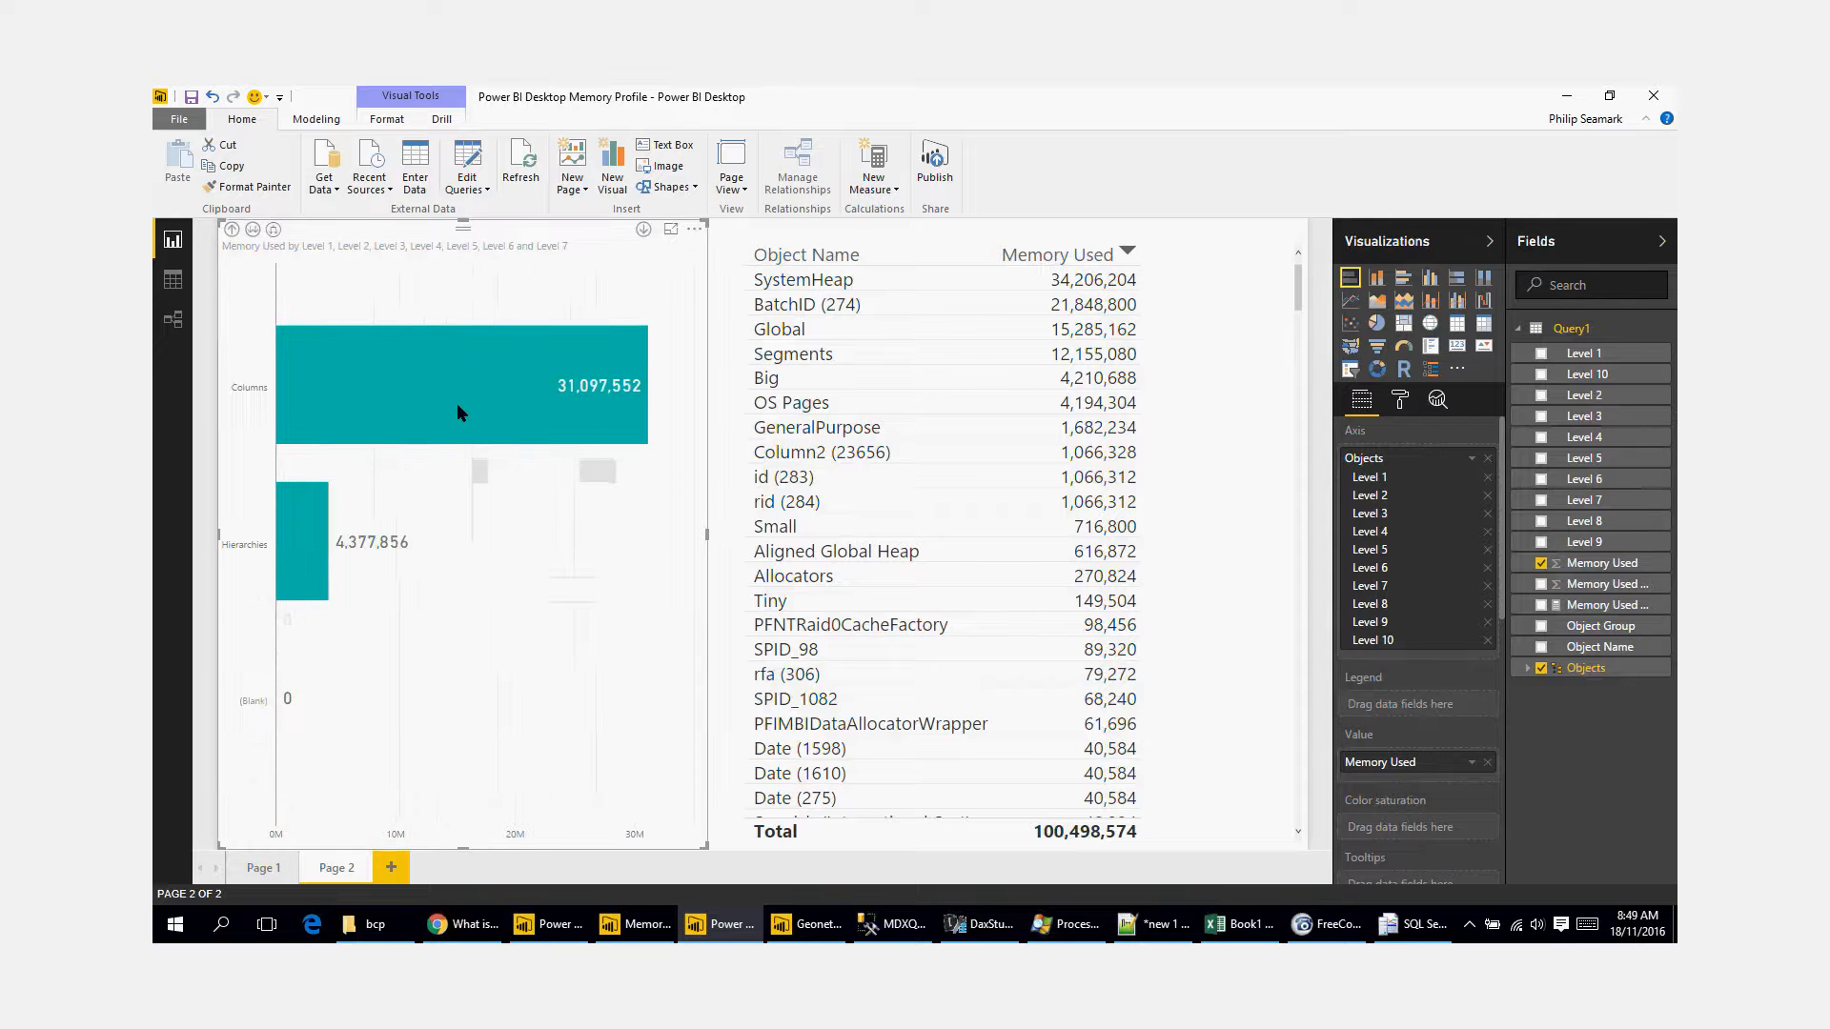
{"action": "right_click", "coordinate": [410, 378]}
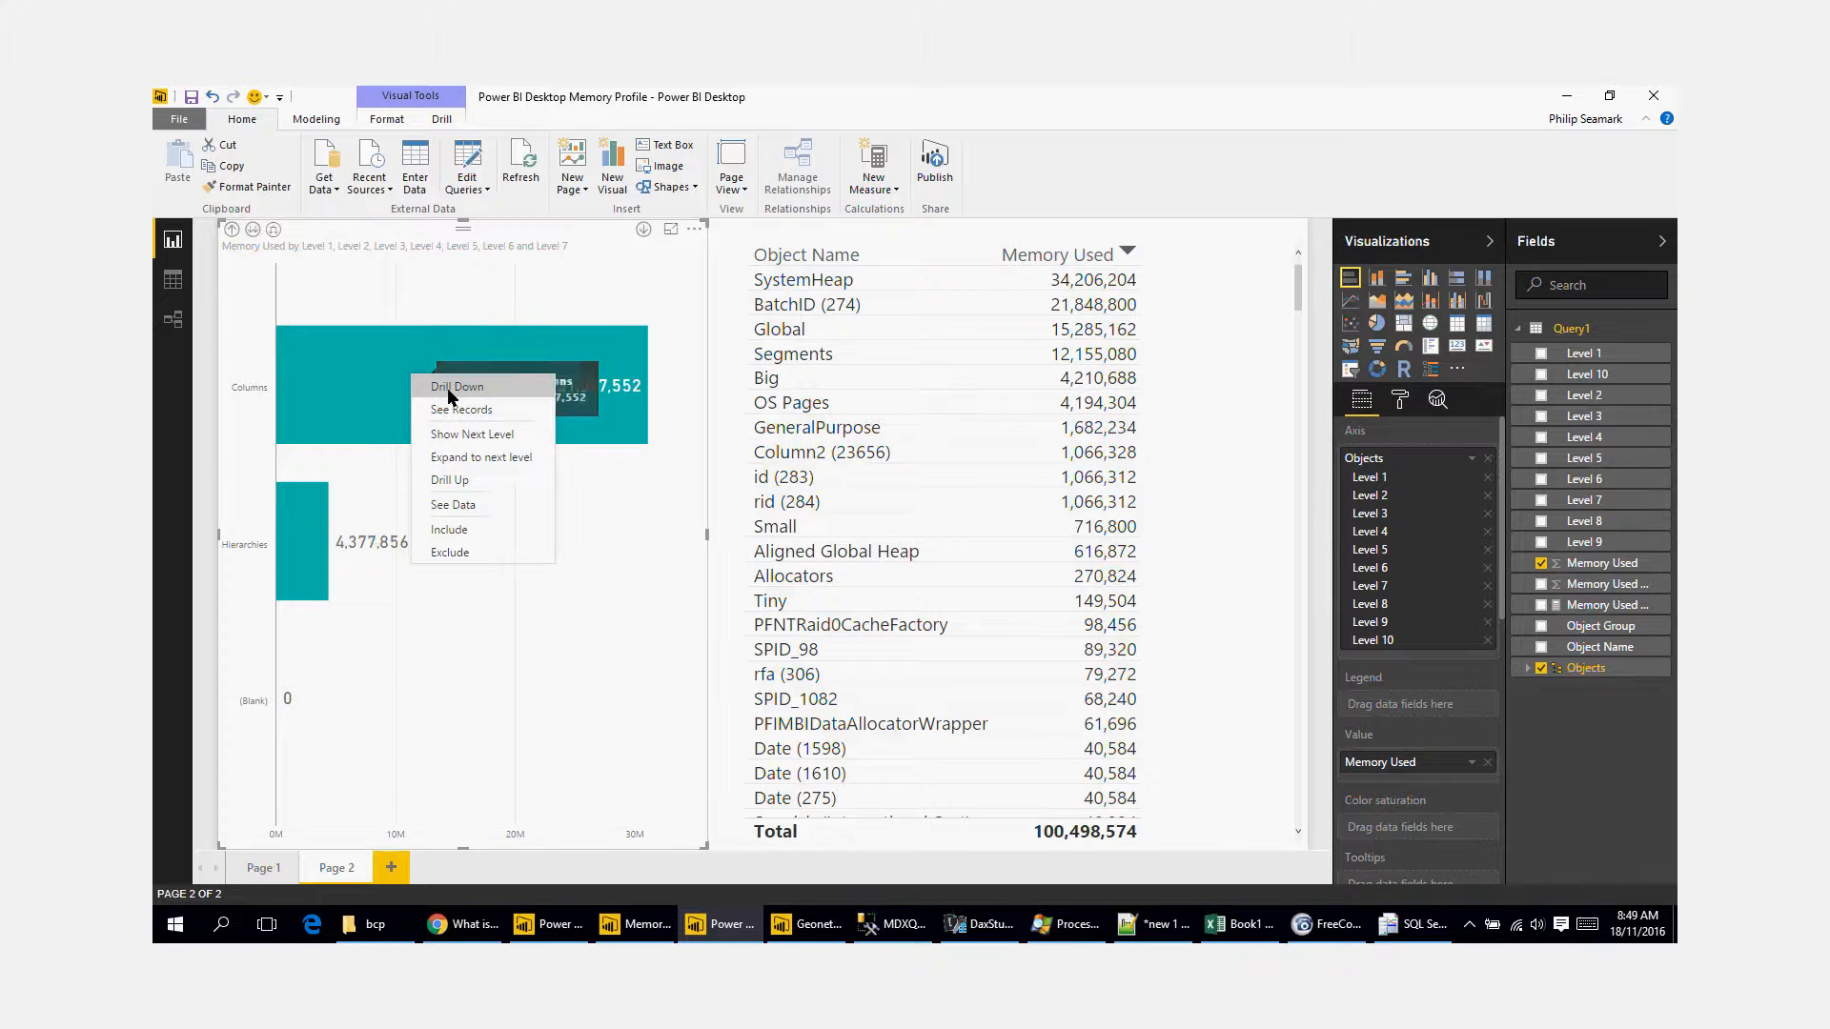
{"action": "left_click", "coordinate": [443, 386]}
{"action": "mouse_move", "coordinate": [384, 329]}
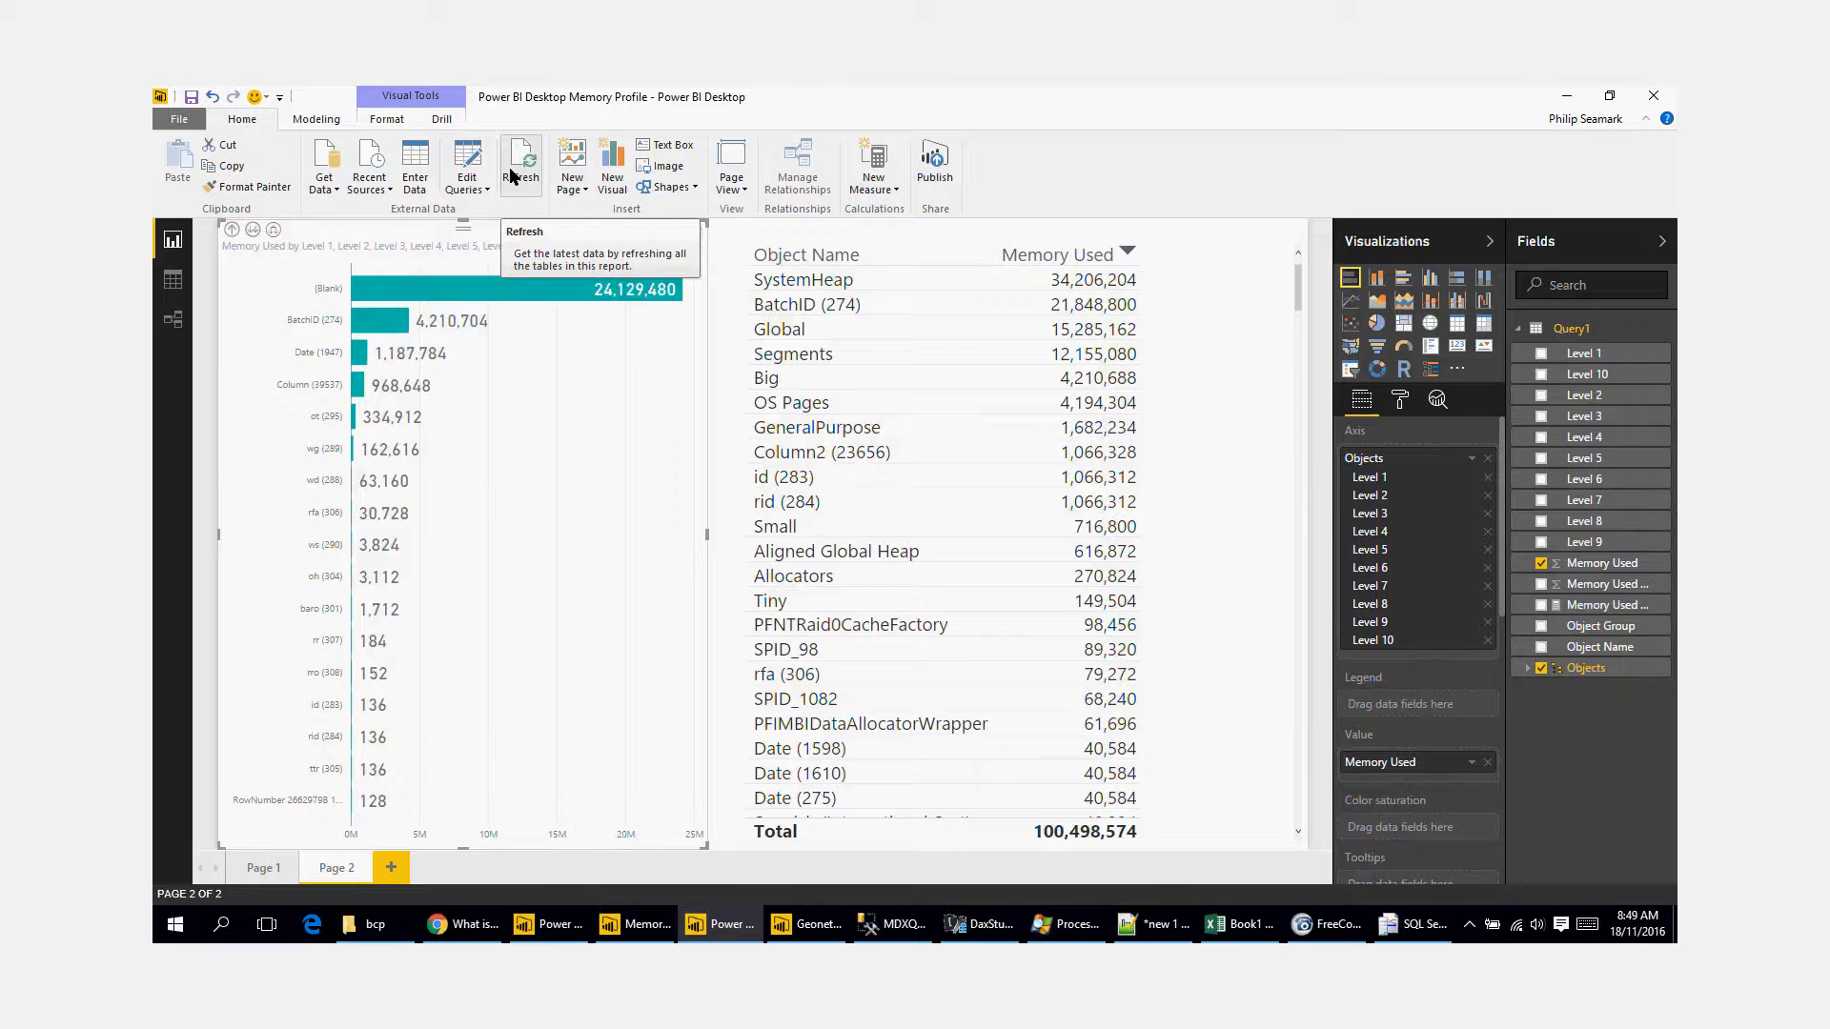
Step: Switch to the Power BI Desktop report holding the Readings table and select its BatchID column to check the distinct values
{"action": "left_click", "coordinate": [557, 923]}
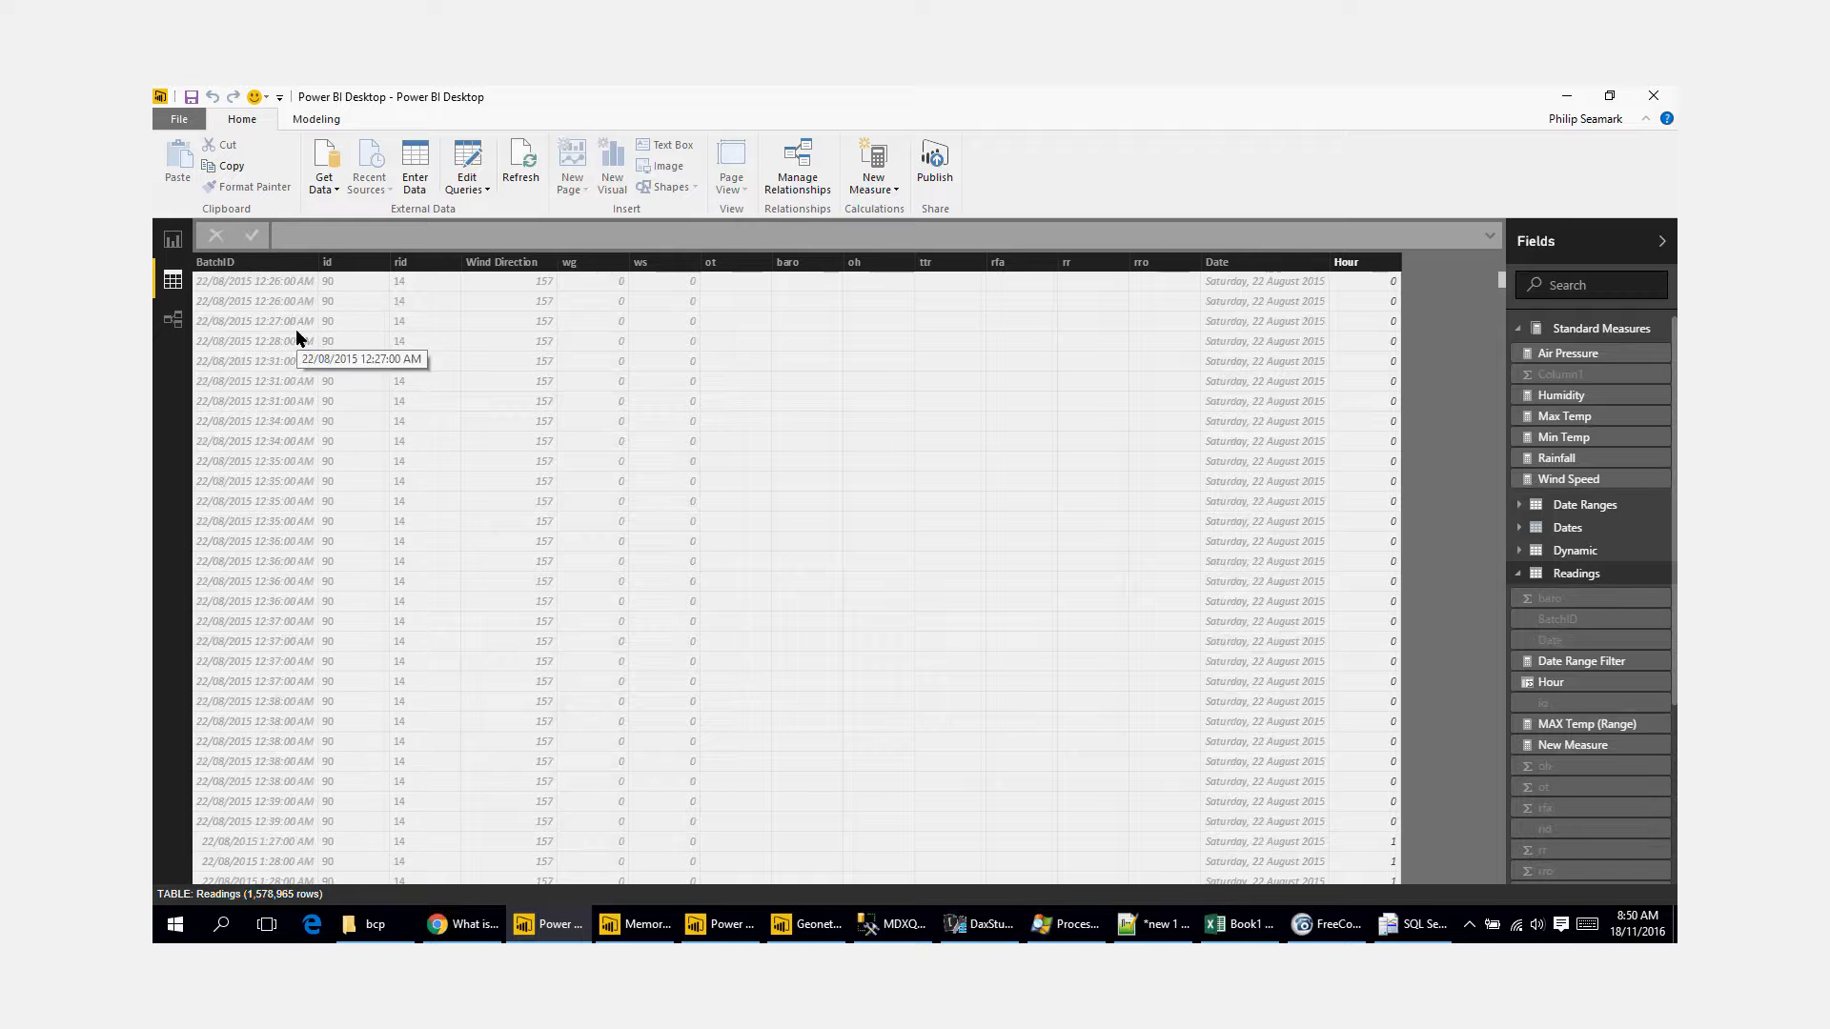
{"action": "left_click", "coordinate": [206, 262]}
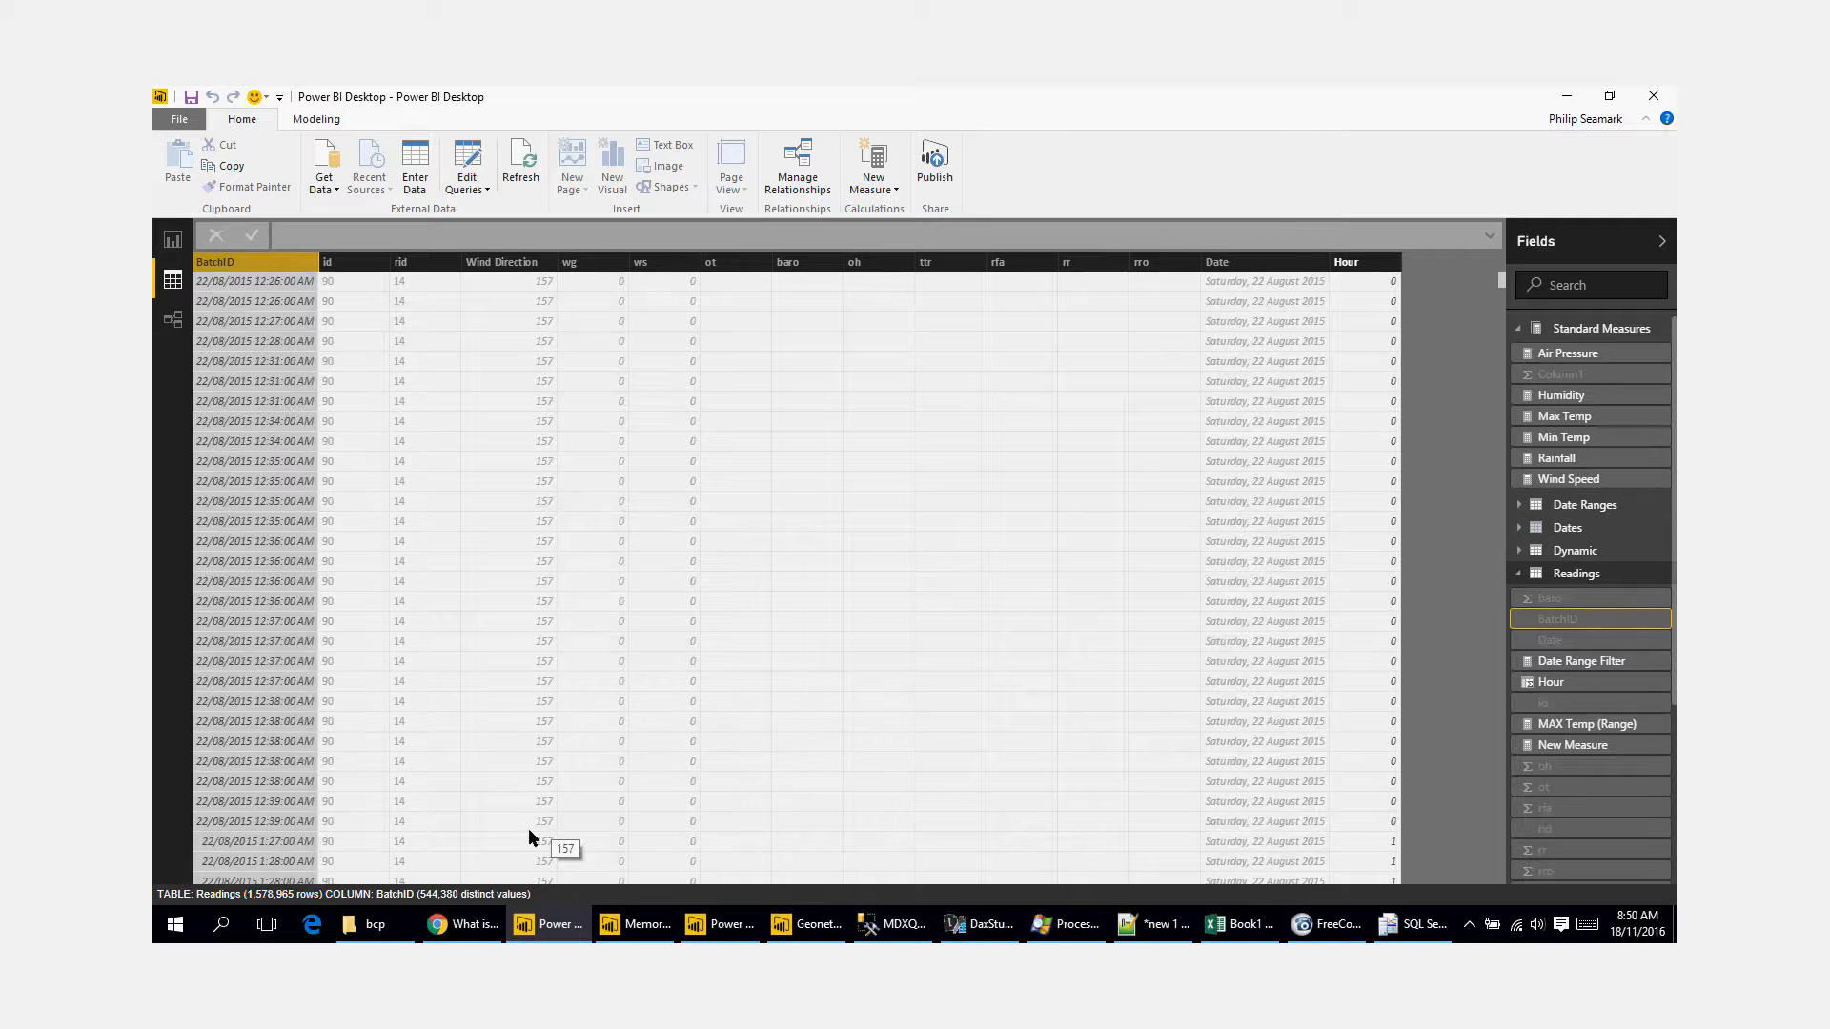
Step: Select the Date and Hour columns of the Readings table in turn to check their distinct values
{"action": "left_click", "coordinate": [1249, 267]}
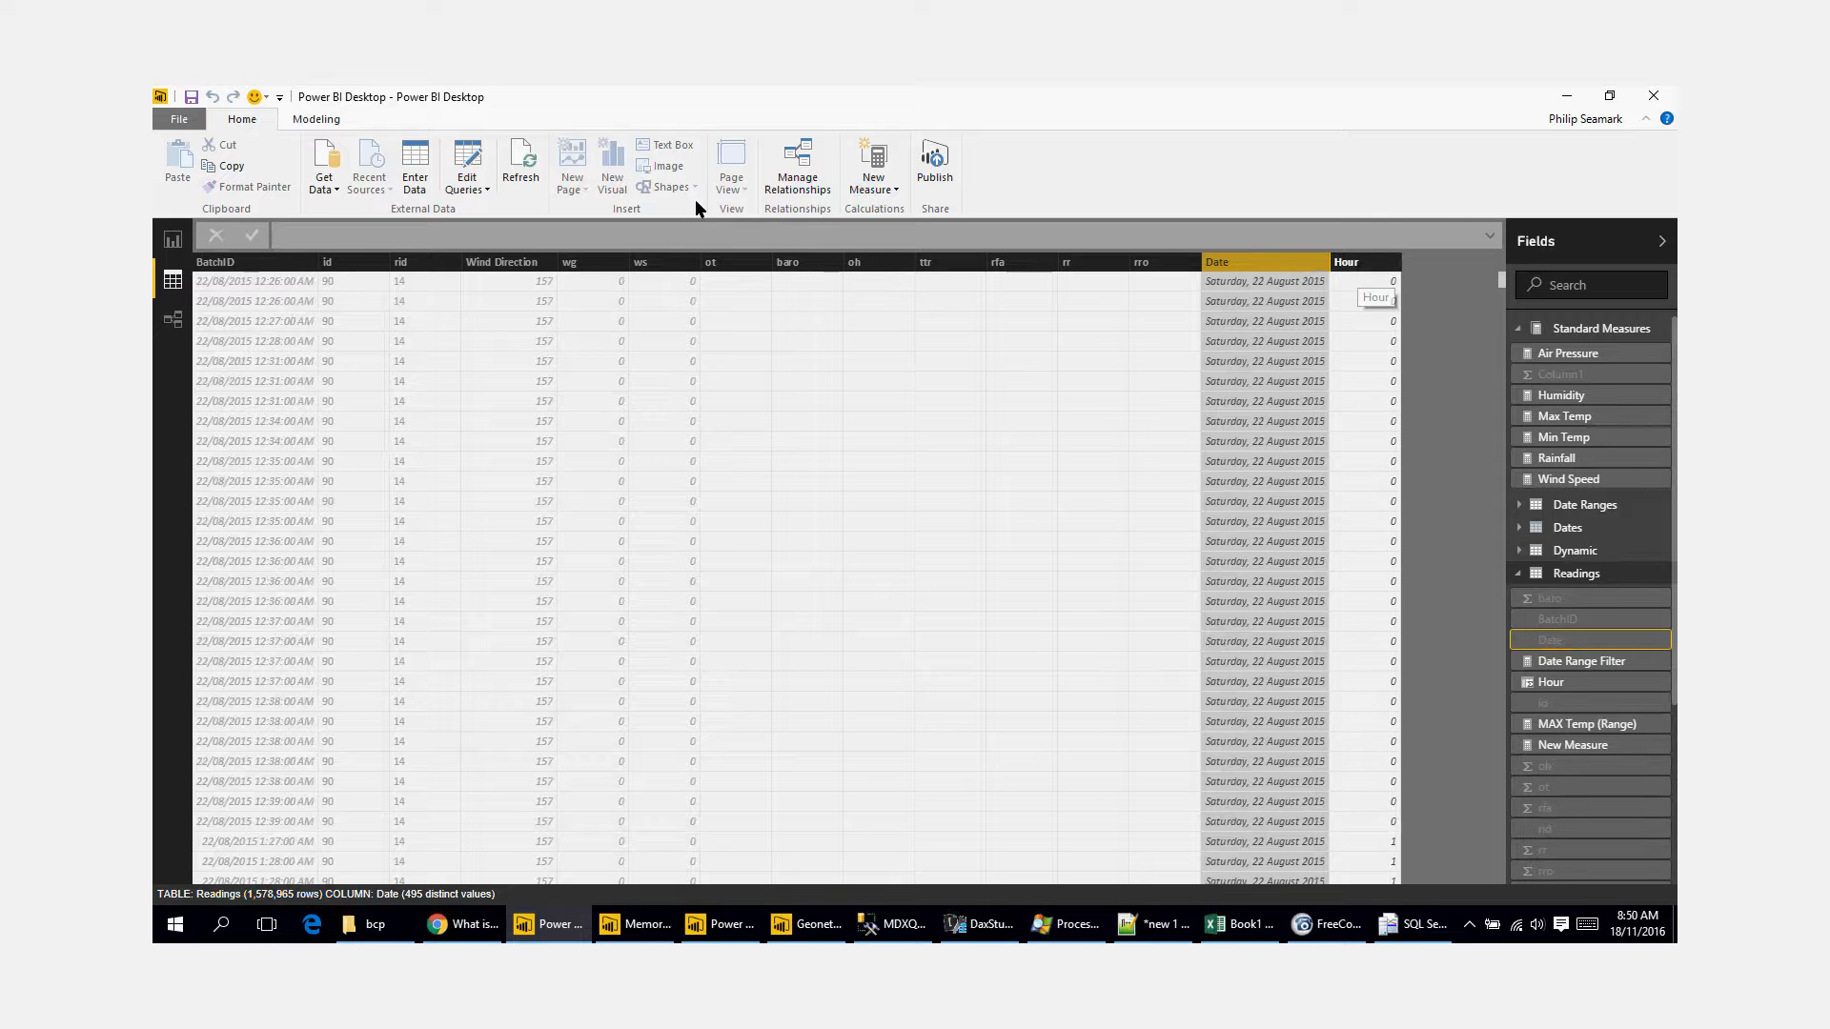
{"action": "left_click", "coordinate": [1345, 263]}
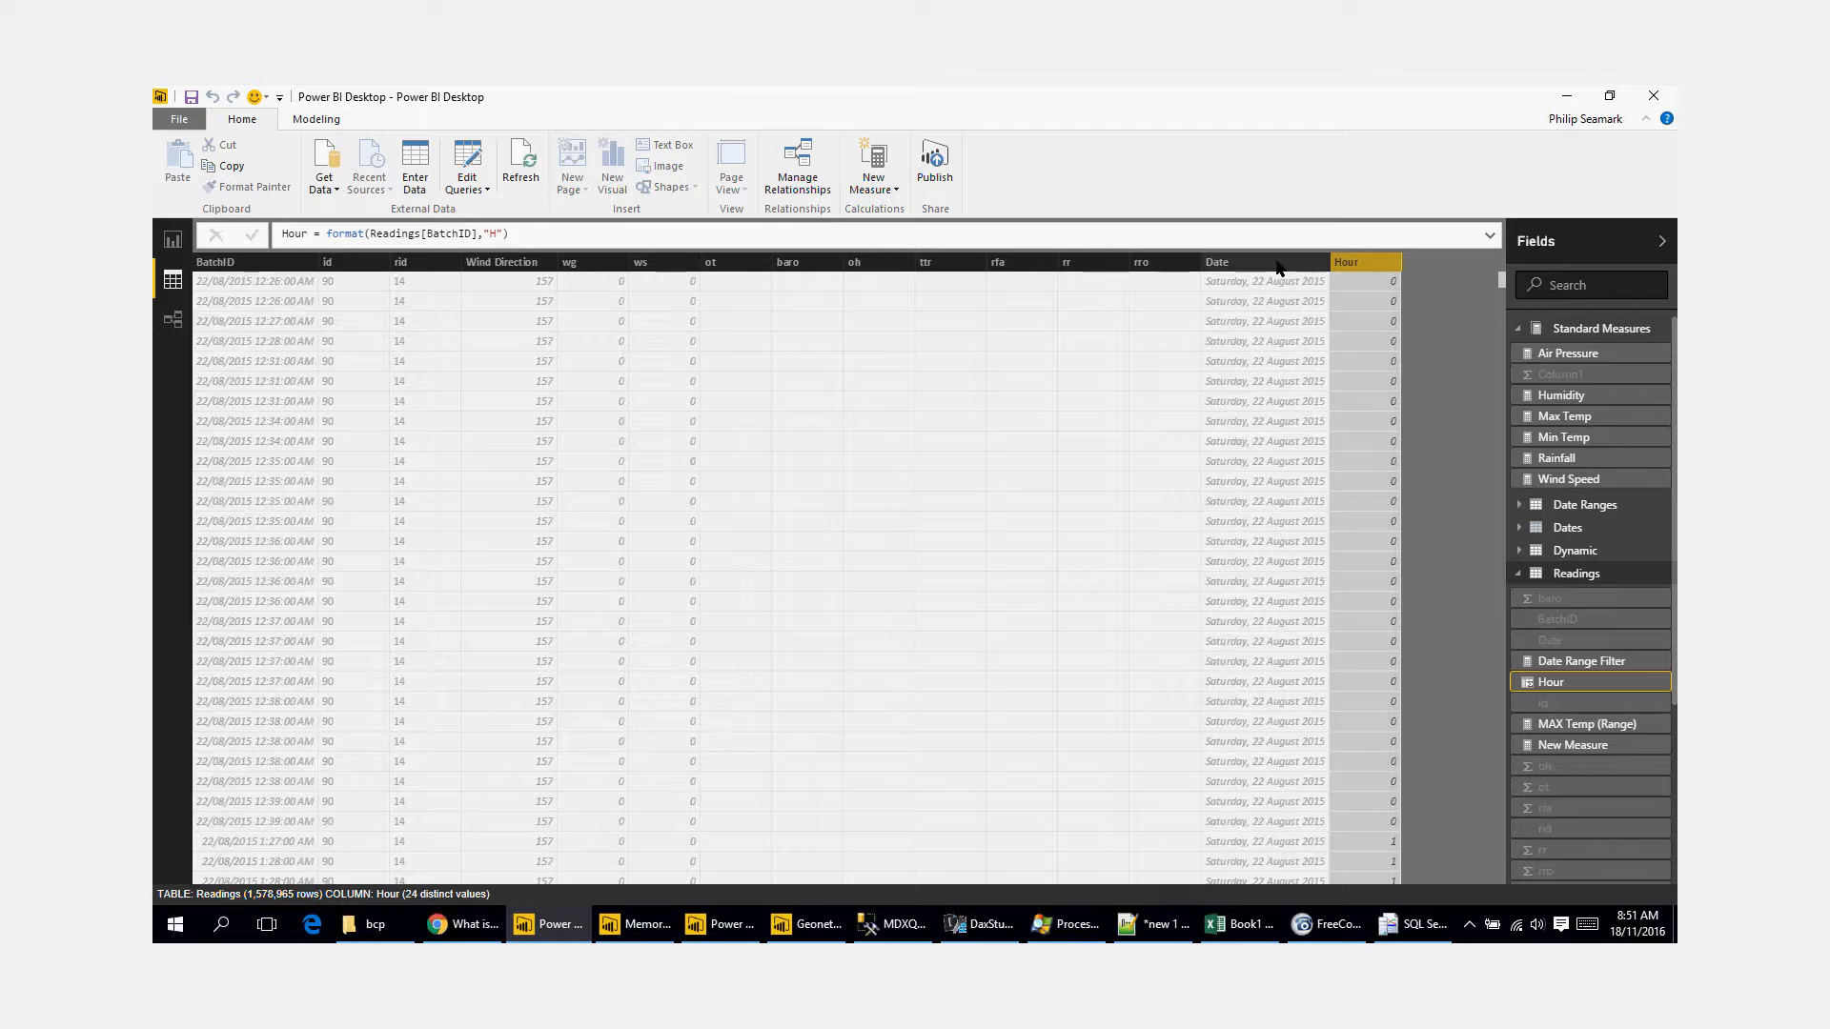
{"action": "left_click", "coordinate": [1312, 261]}
{"action": "left_click", "coordinate": [1348, 265]}
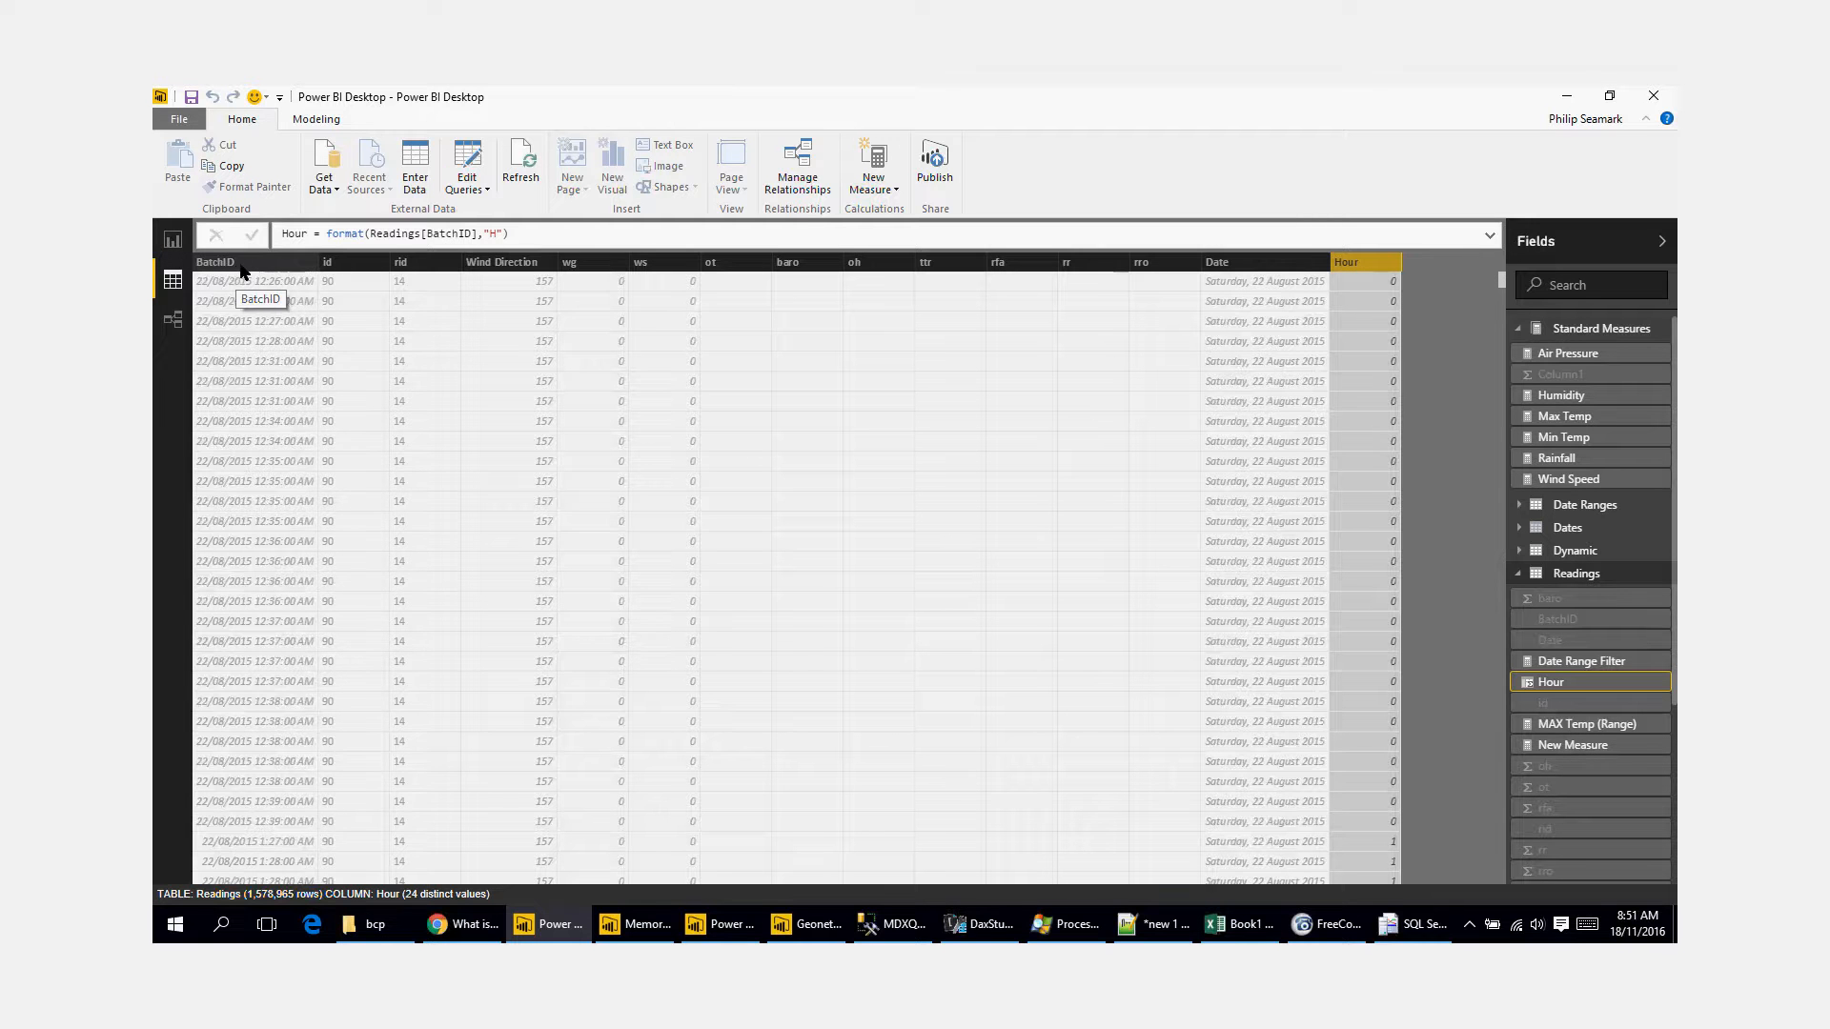
Step: Delete the BatchID column from the Readings table
{"action": "right_click", "coordinate": [242, 268]}
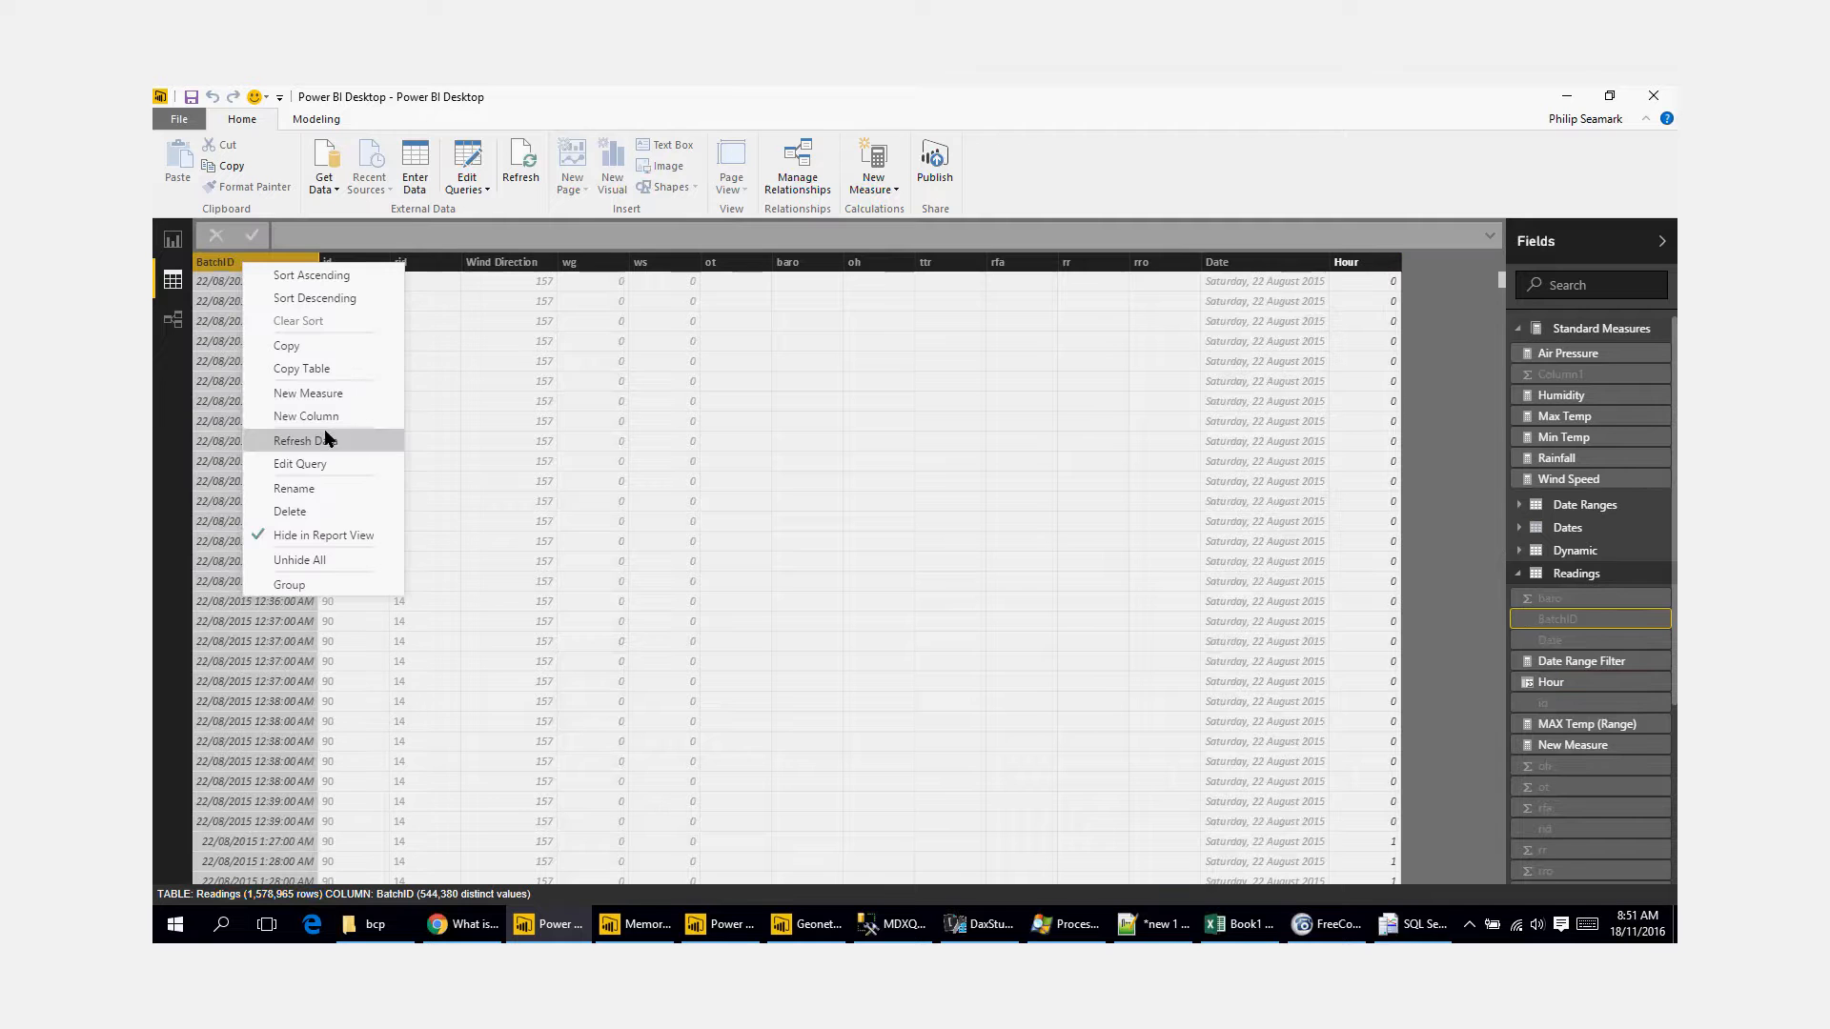
{"action": "left_click", "coordinate": [334, 509]}
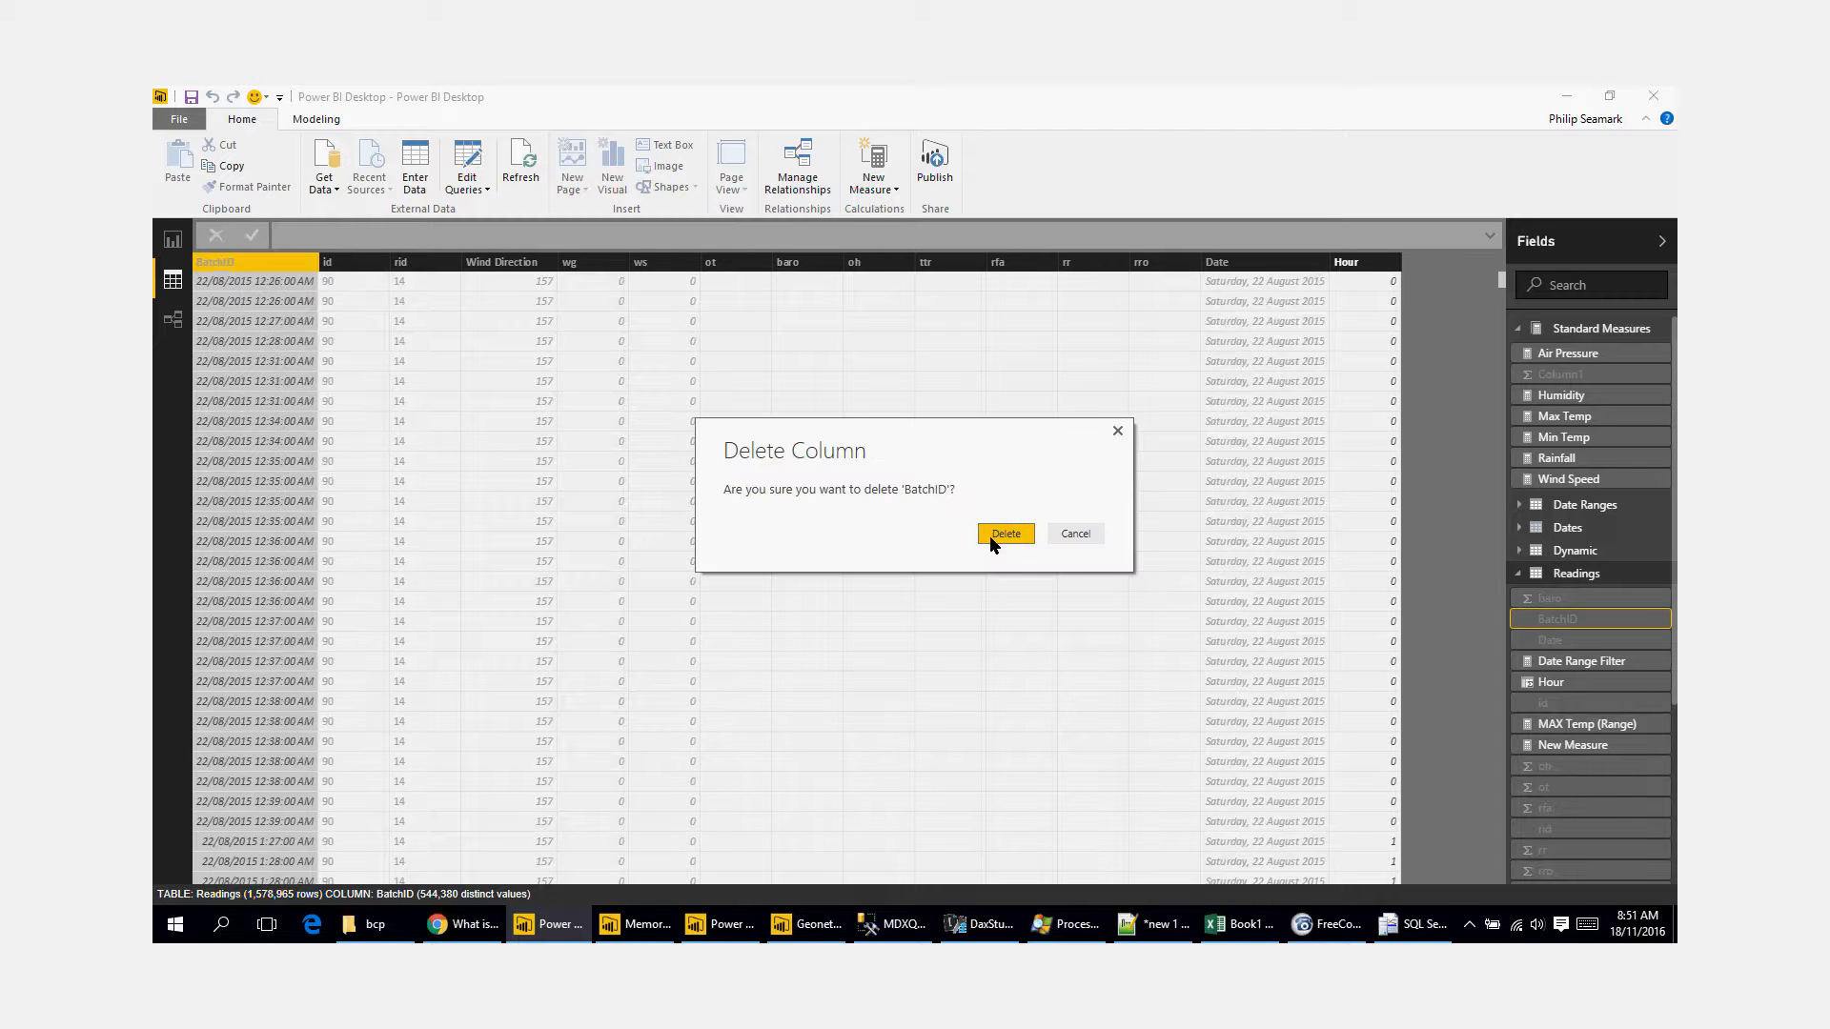
{"action": "left_click", "coordinate": [1005, 534]}
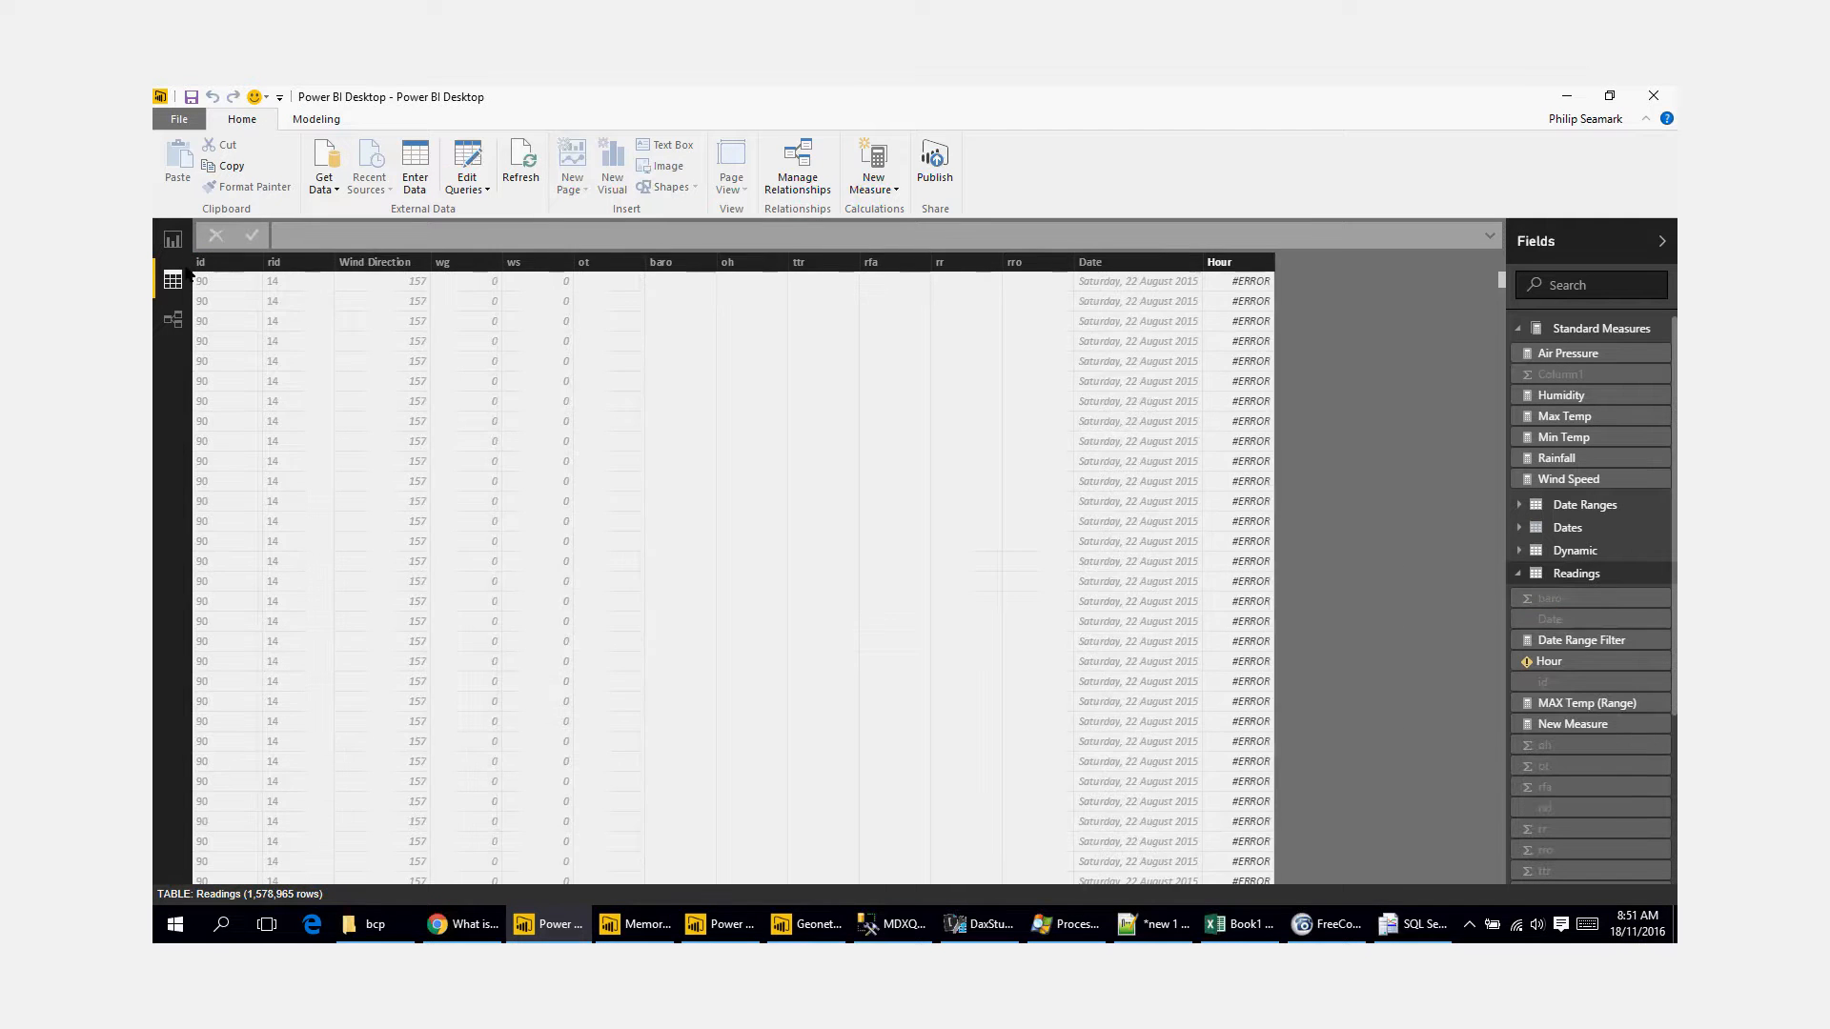
Step: Check the Dynamic Date Range report page by switching the Measure Name slicer to Max Temp and then Min Temp
{"action": "left_click", "coordinate": [173, 239]}
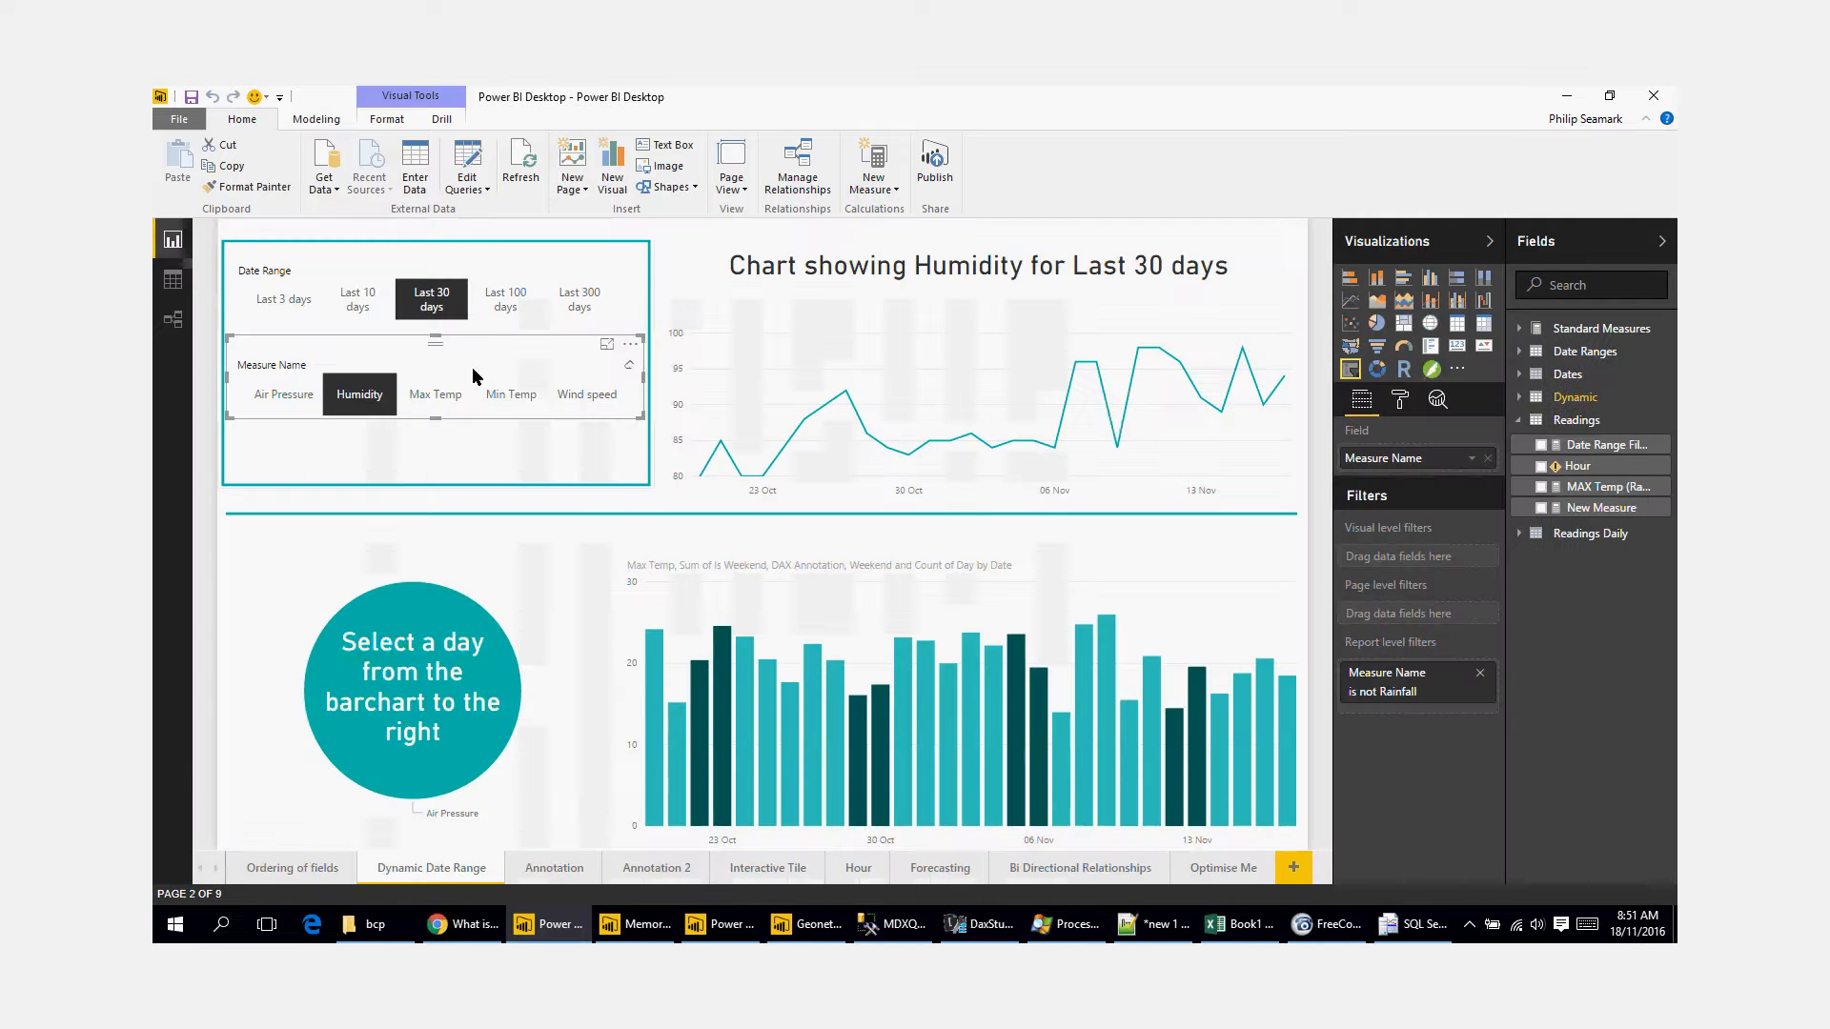
{"action": "left_click", "coordinate": [431, 391]}
{"action": "left_click", "coordinate": [515, 395]}
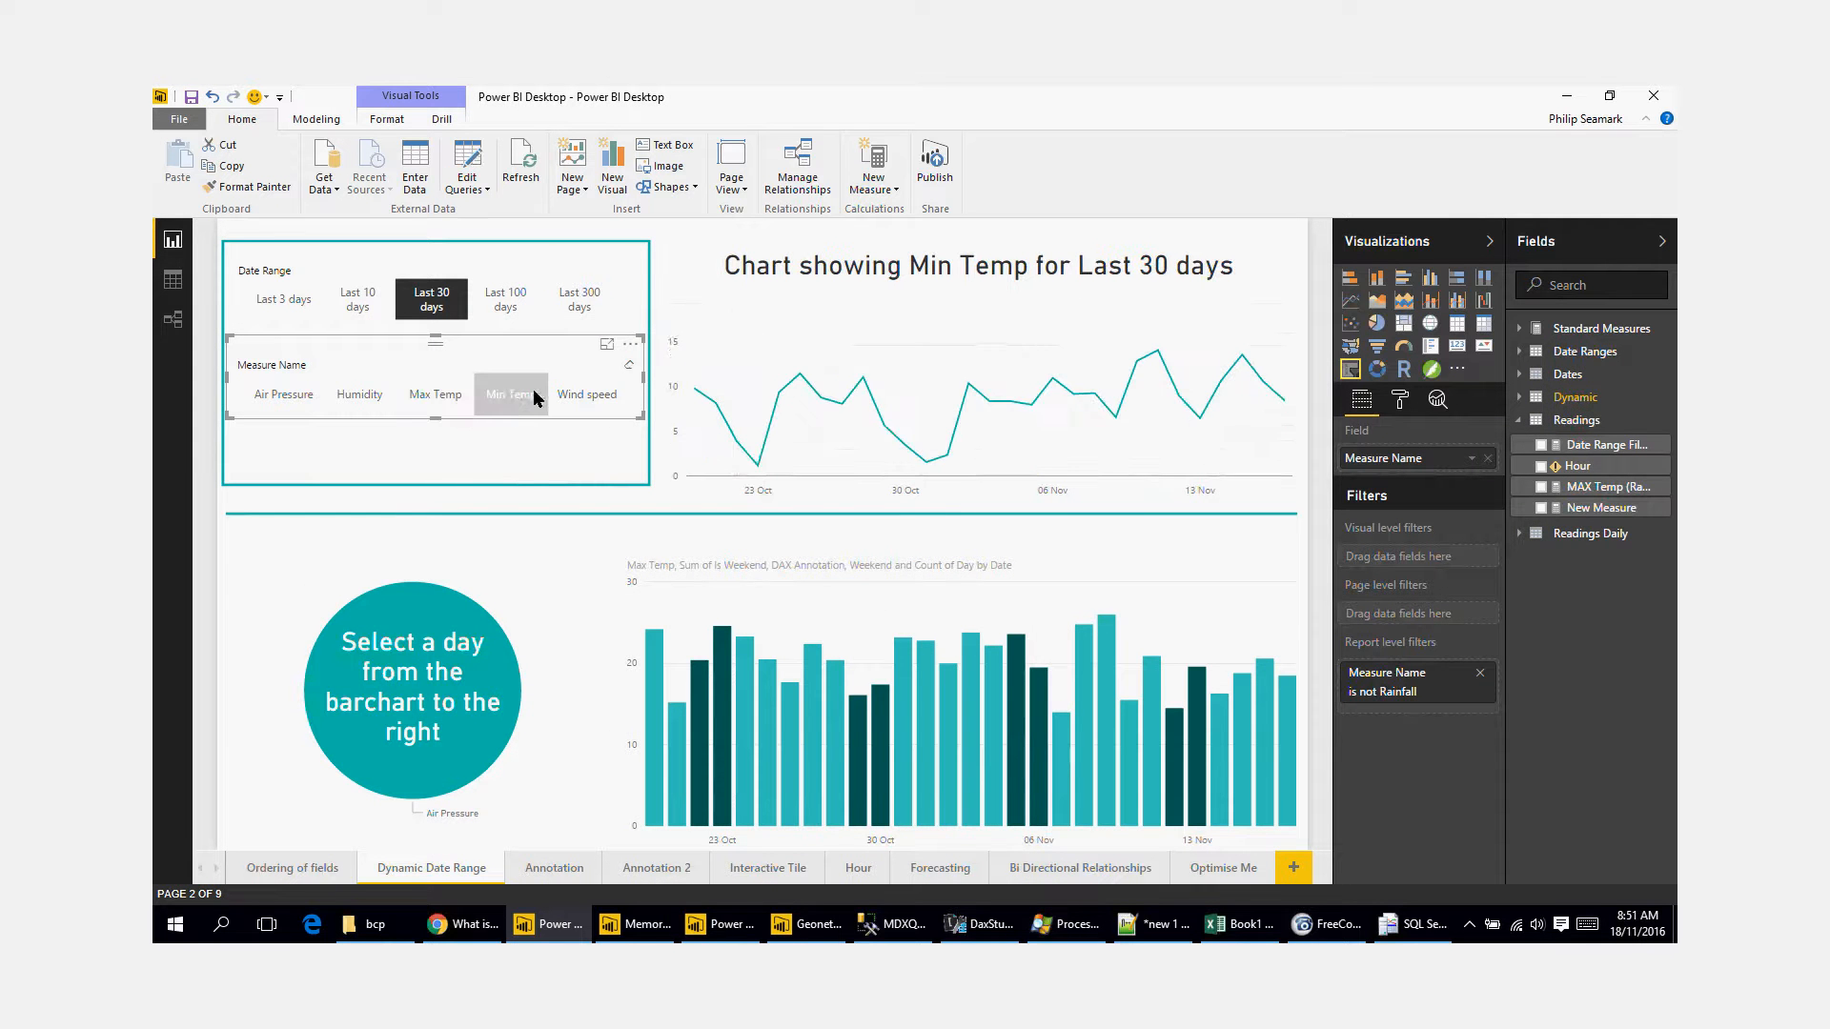
{"action": "mouse_move", "coordinate": [737, 399]}
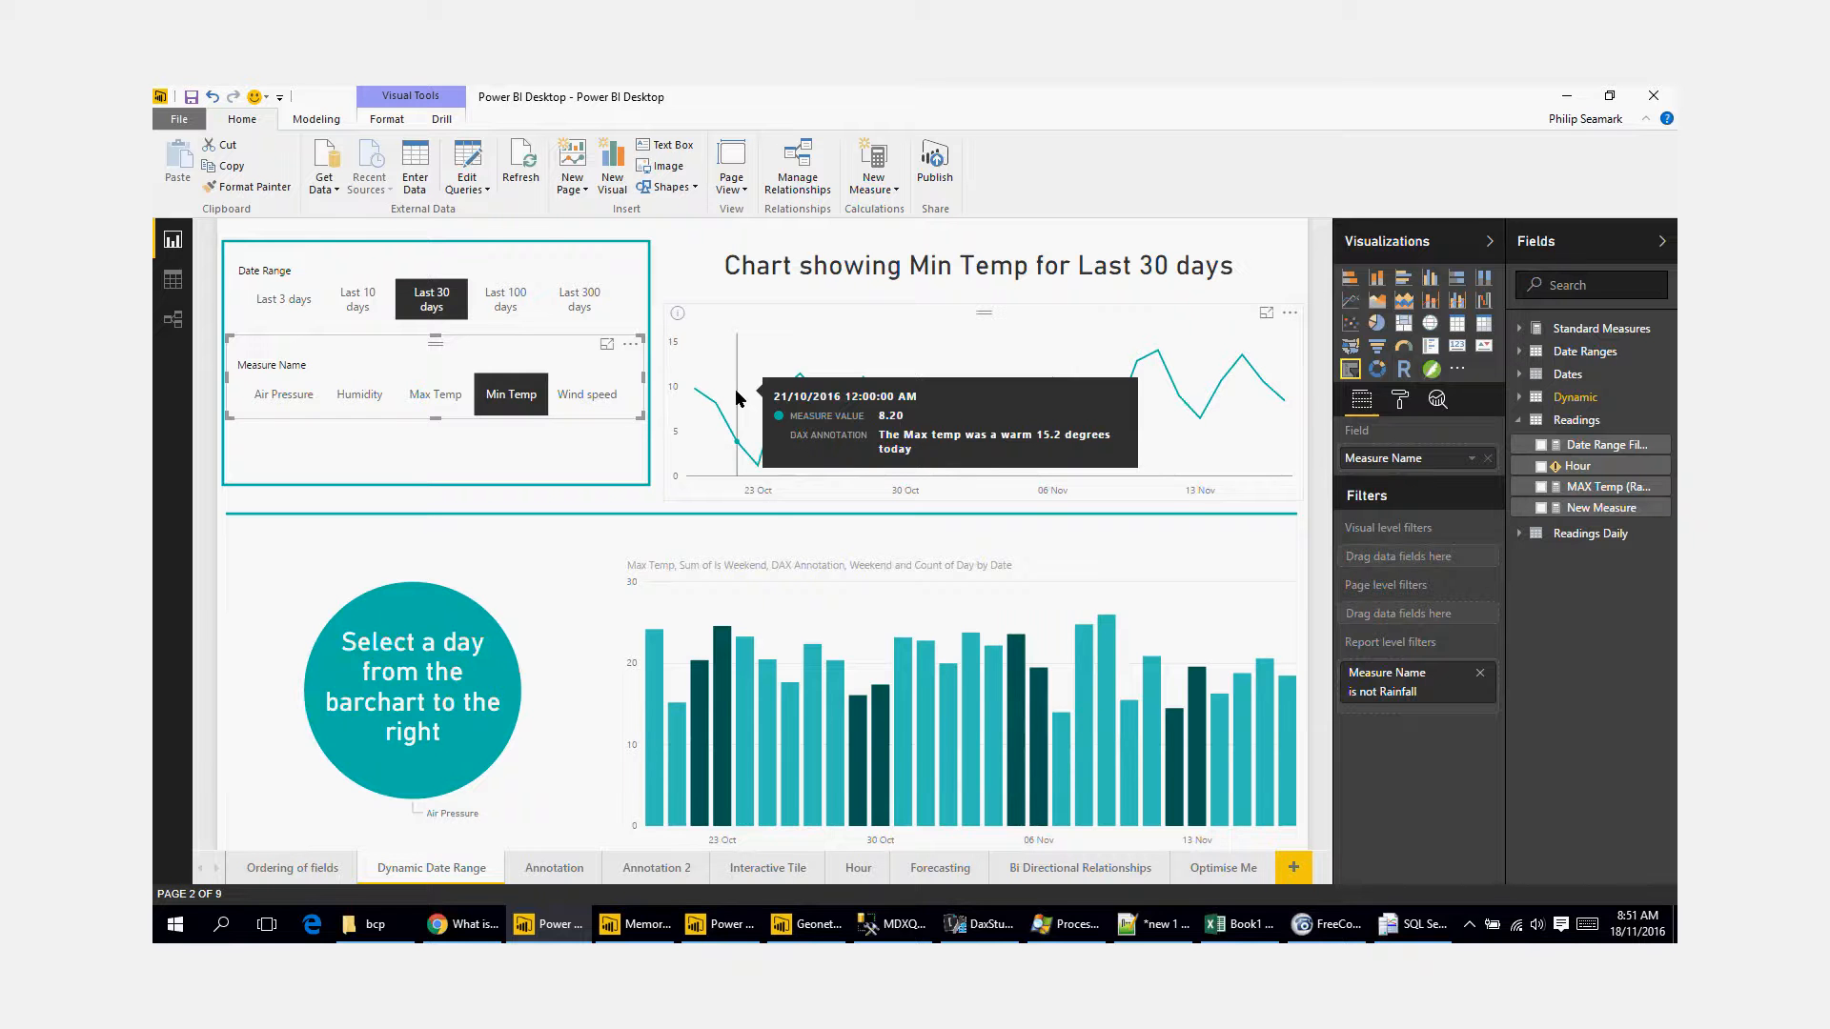
Step: Examine the Hour report page by filtering on bars of the date chart, then inspect the Hour column's formula
{"action": "left_click", "coordinate": [861, 869]}
{"action": "left_click", "coordinate": [989, 613]}
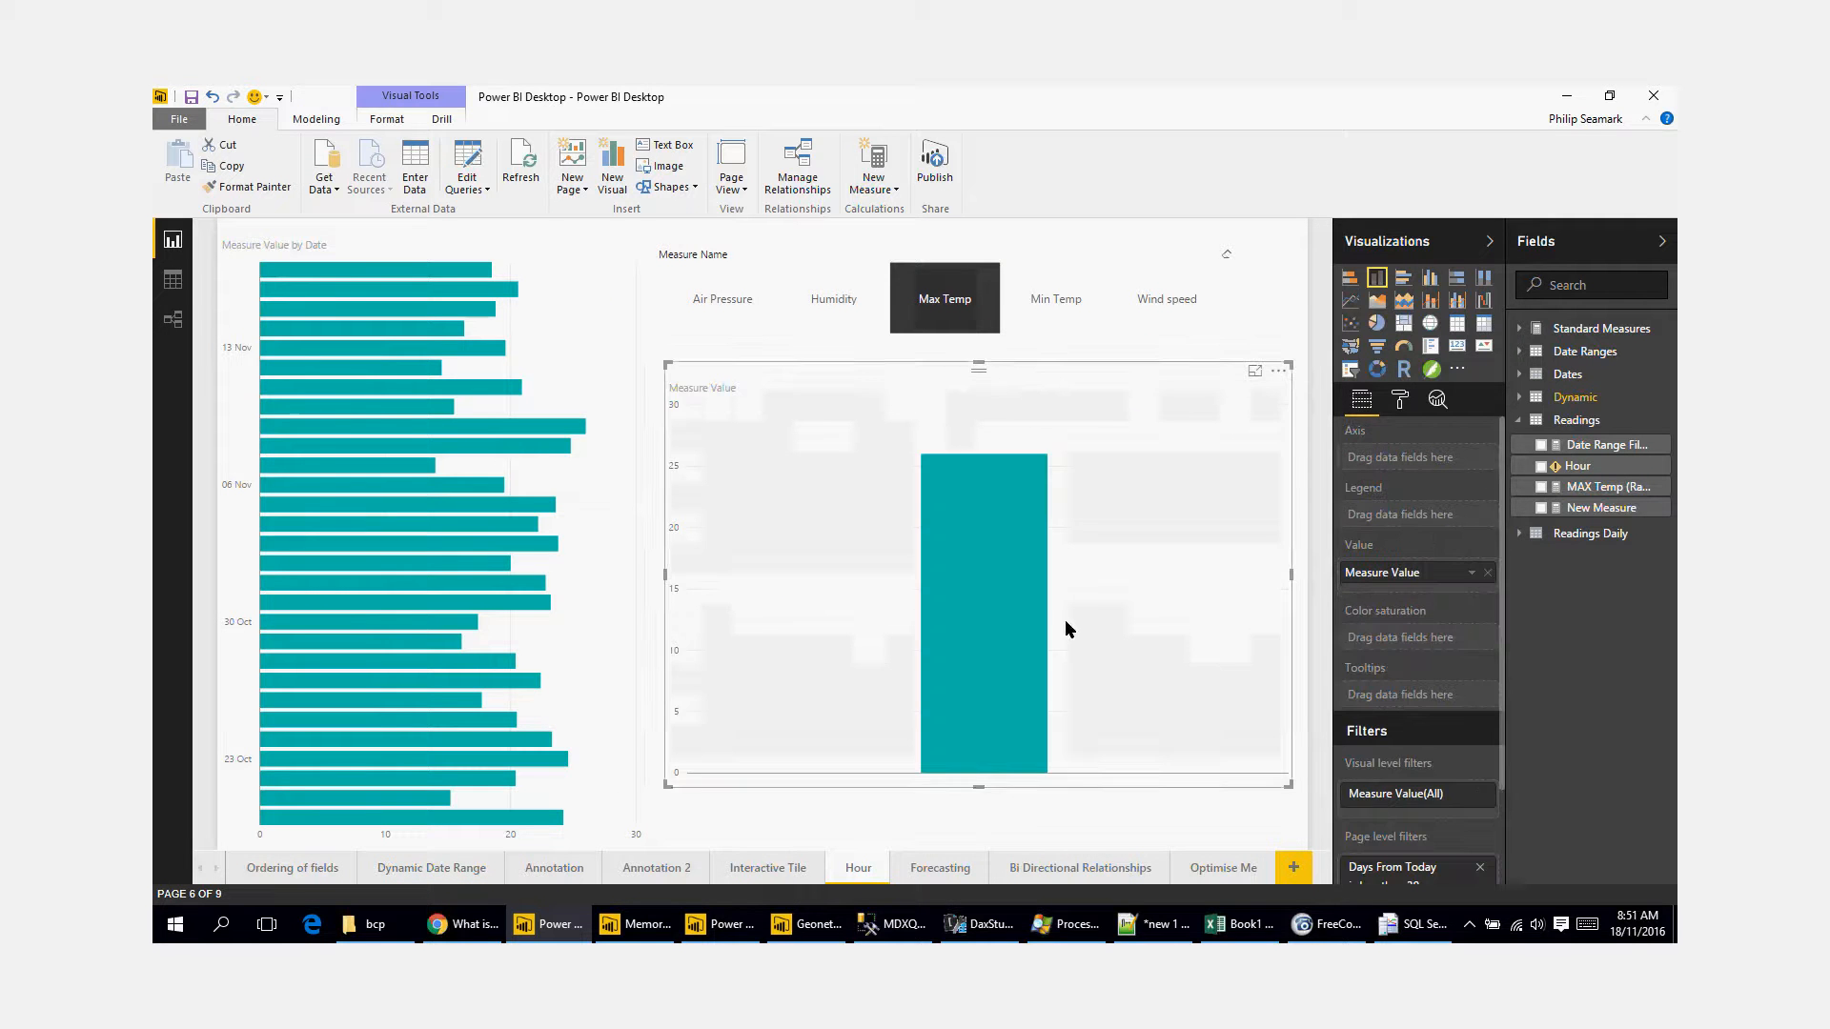
{"action": "left_click", "coordinate": [321, 408]}
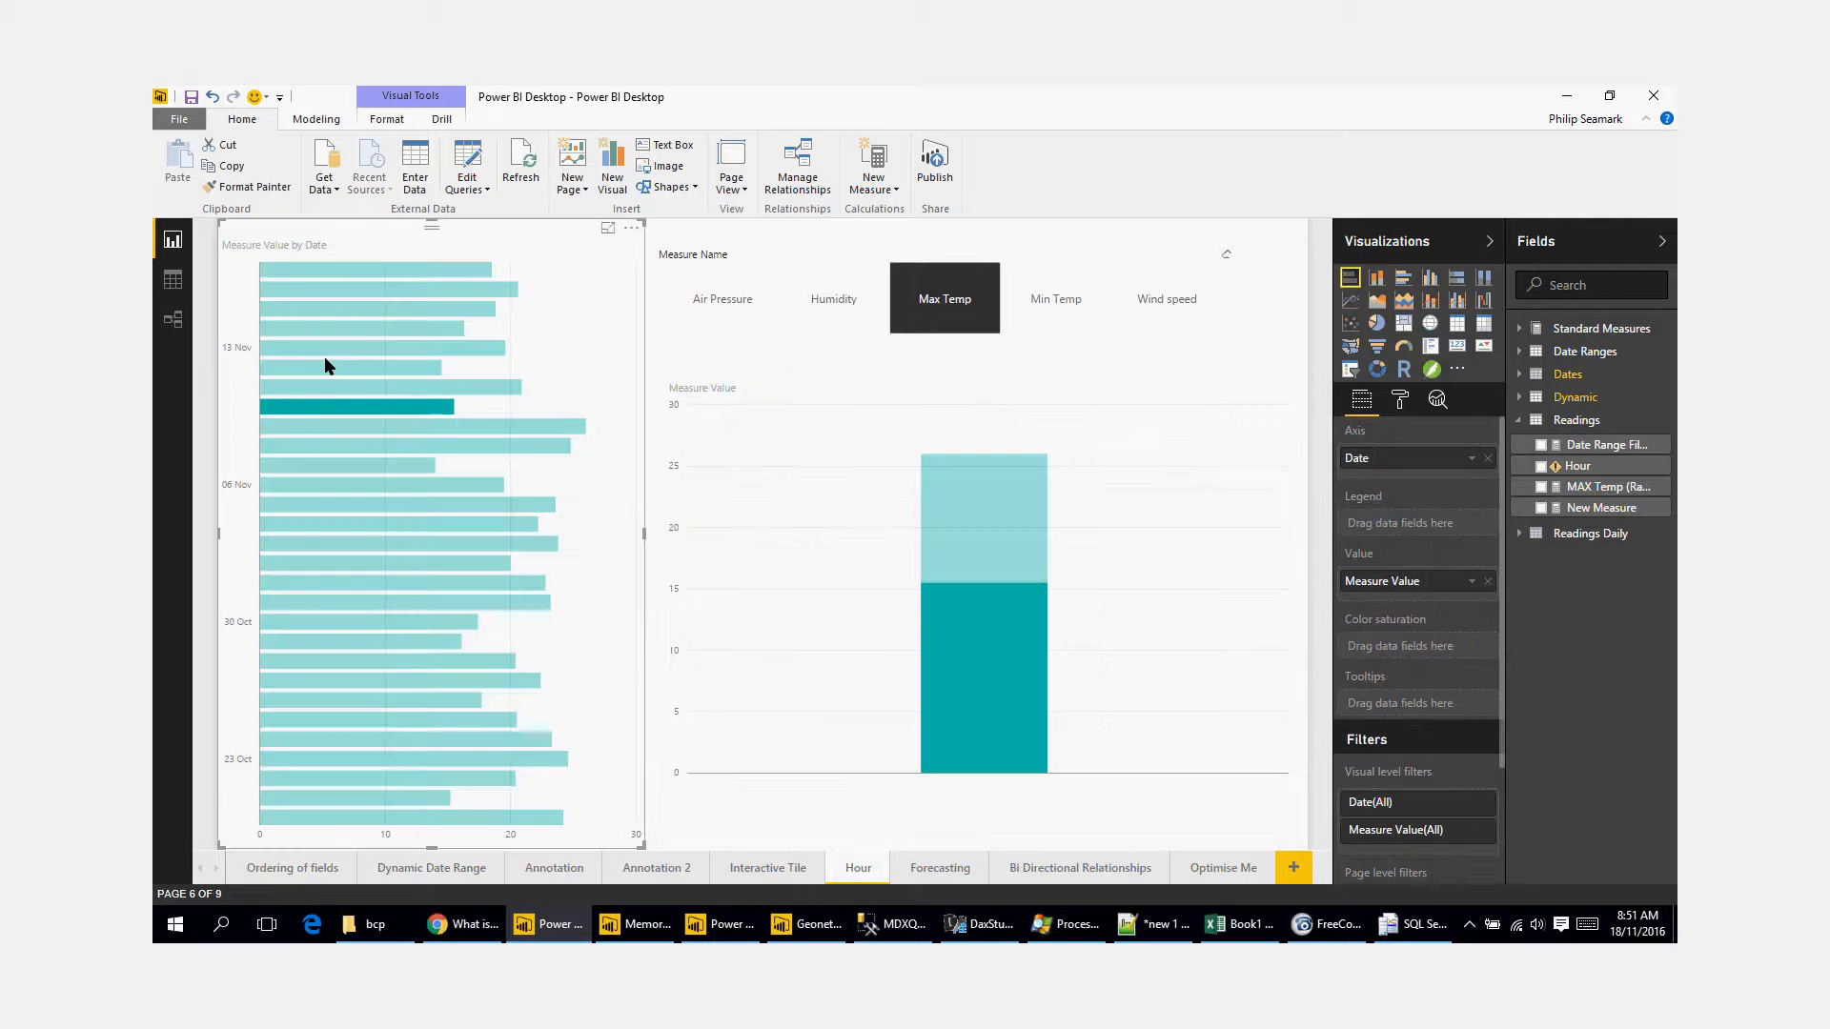
{"action": "left_click", "coordinate": [325, 356]}
{"action": "left_click", "coordinate": [1230, 626]}
{"action": "left_click", "coordinate": [1578, 466]}
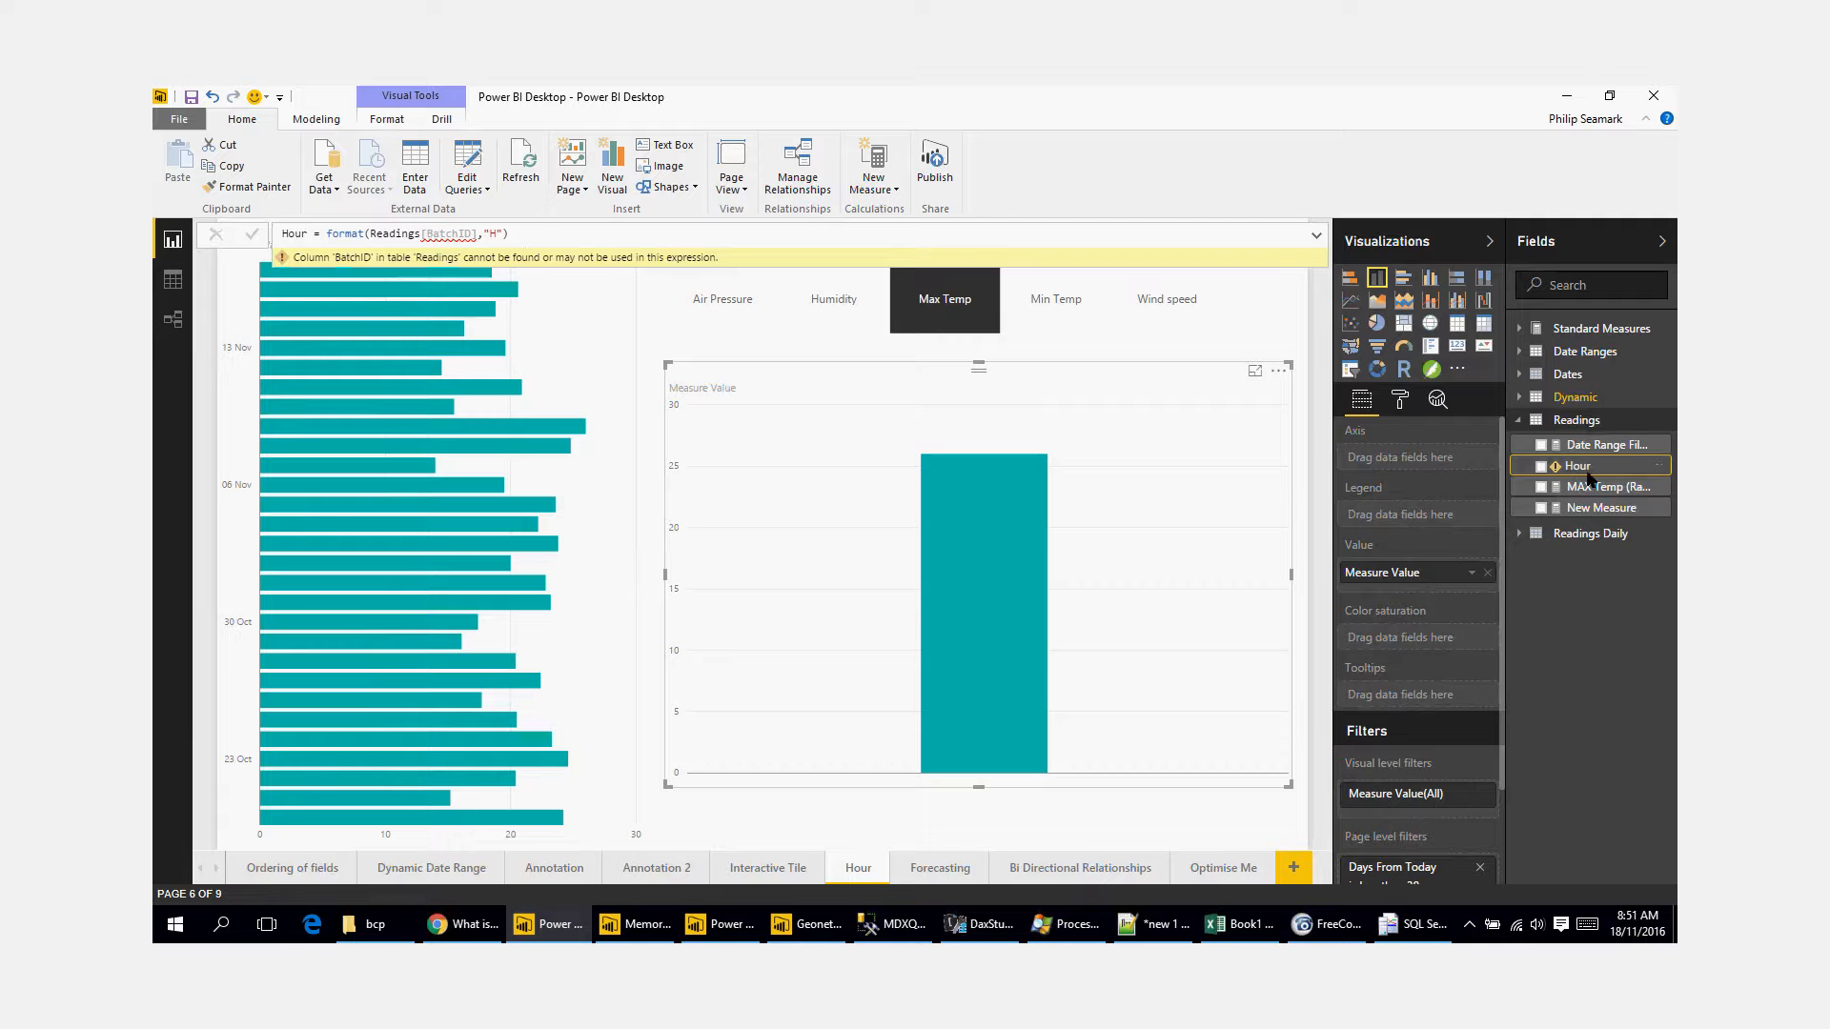
Step: Return to the Readings table data and inspect the values and formula of its Hour column
{"action": "left_click", "coordinate": [176, 282]}
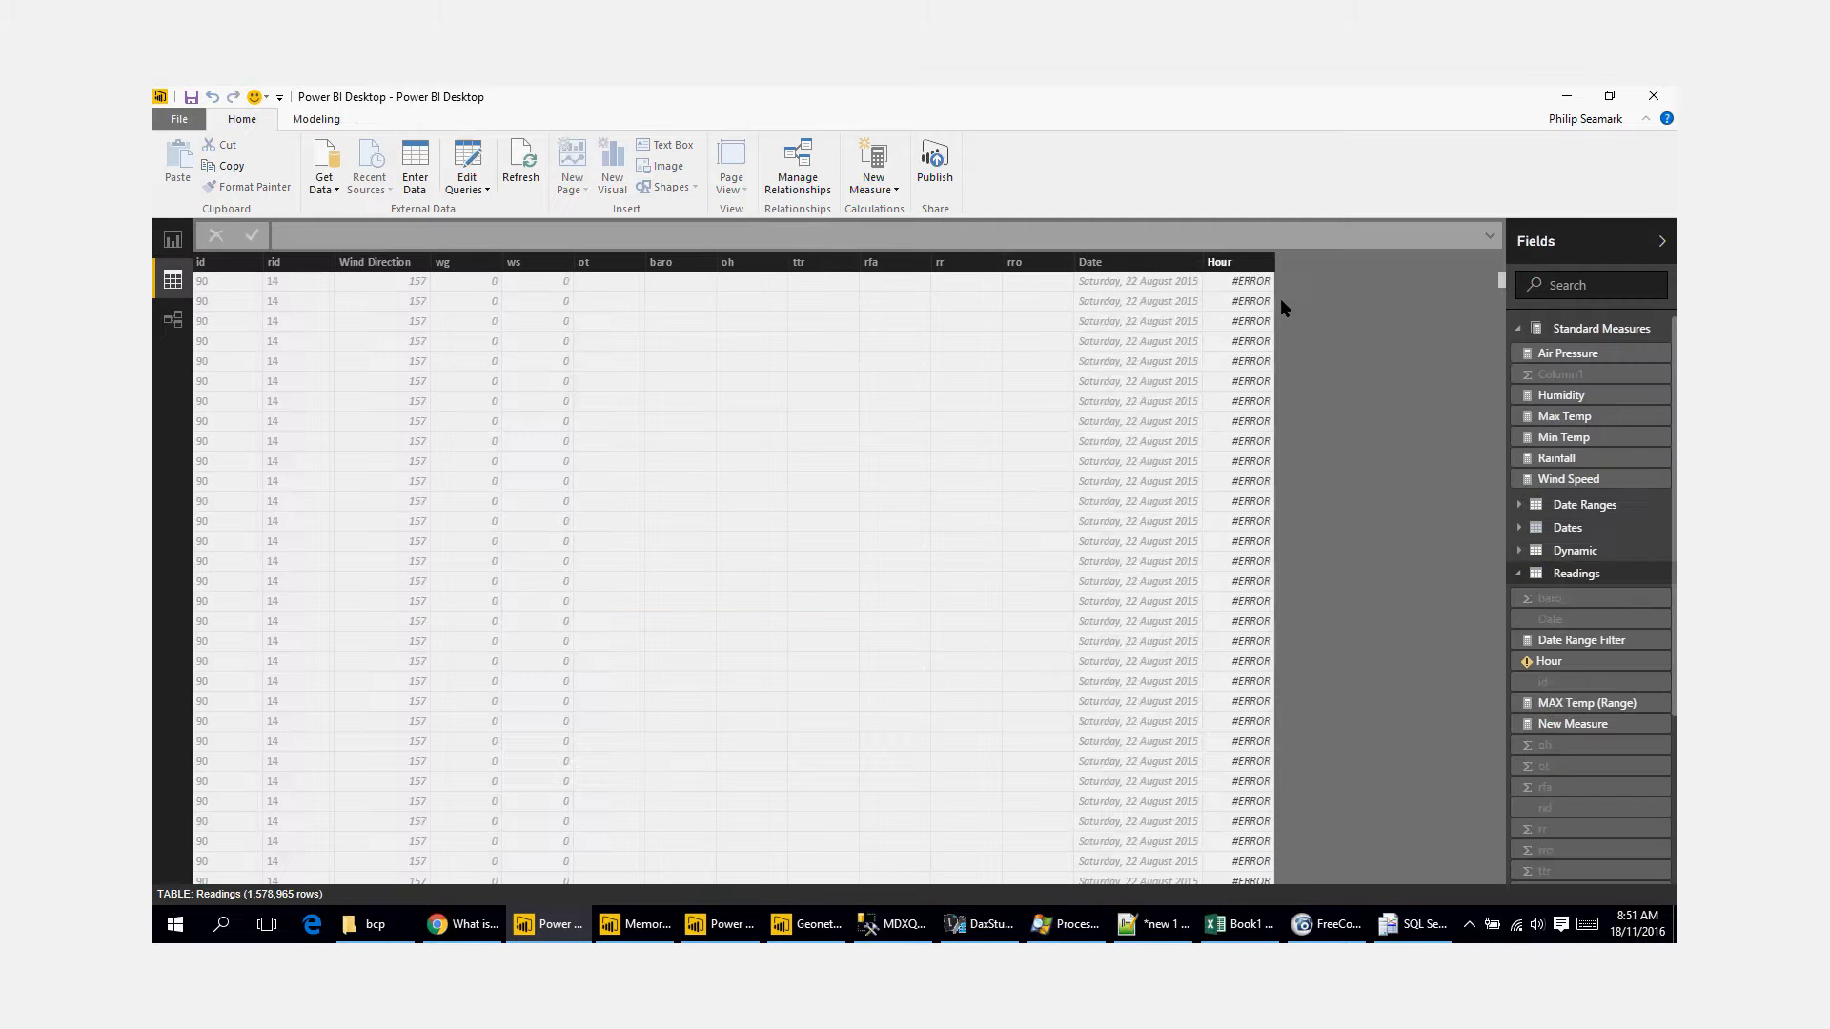
{"action": "left_click", "coordinate": [1247, 264]}
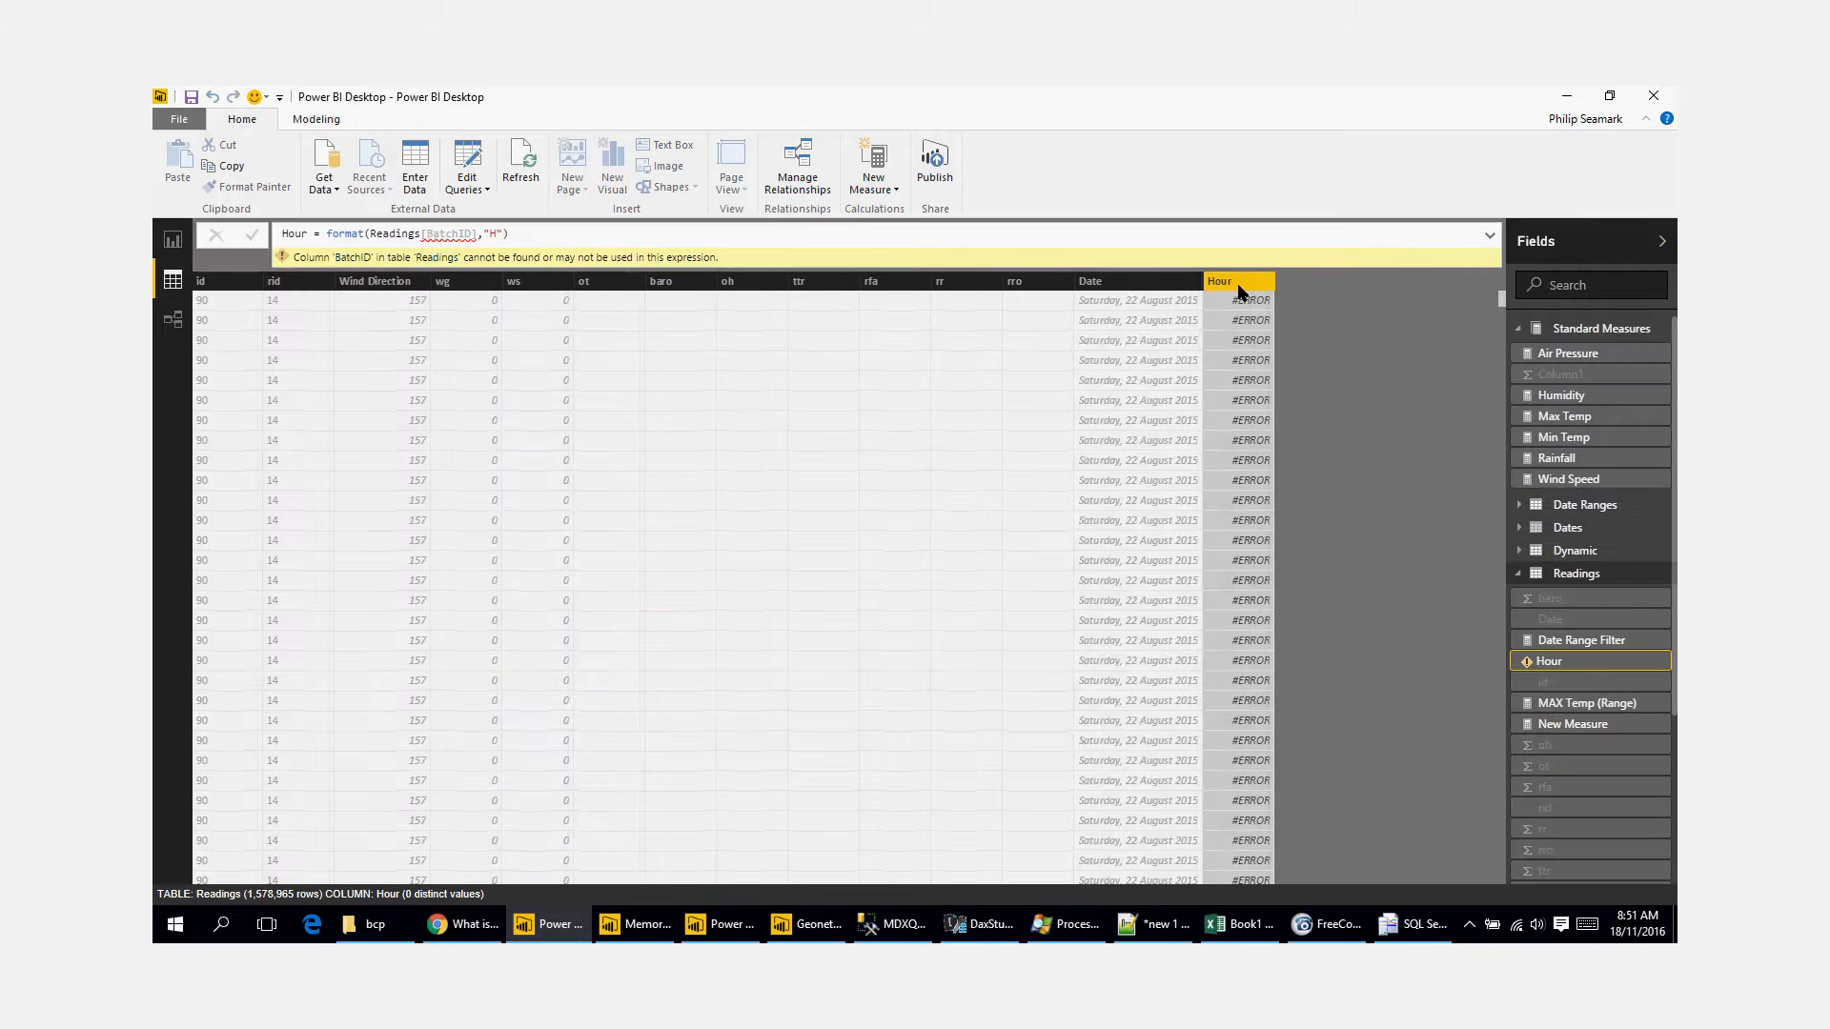
{"action": "right_click", "coordinate": [1237, 283]}
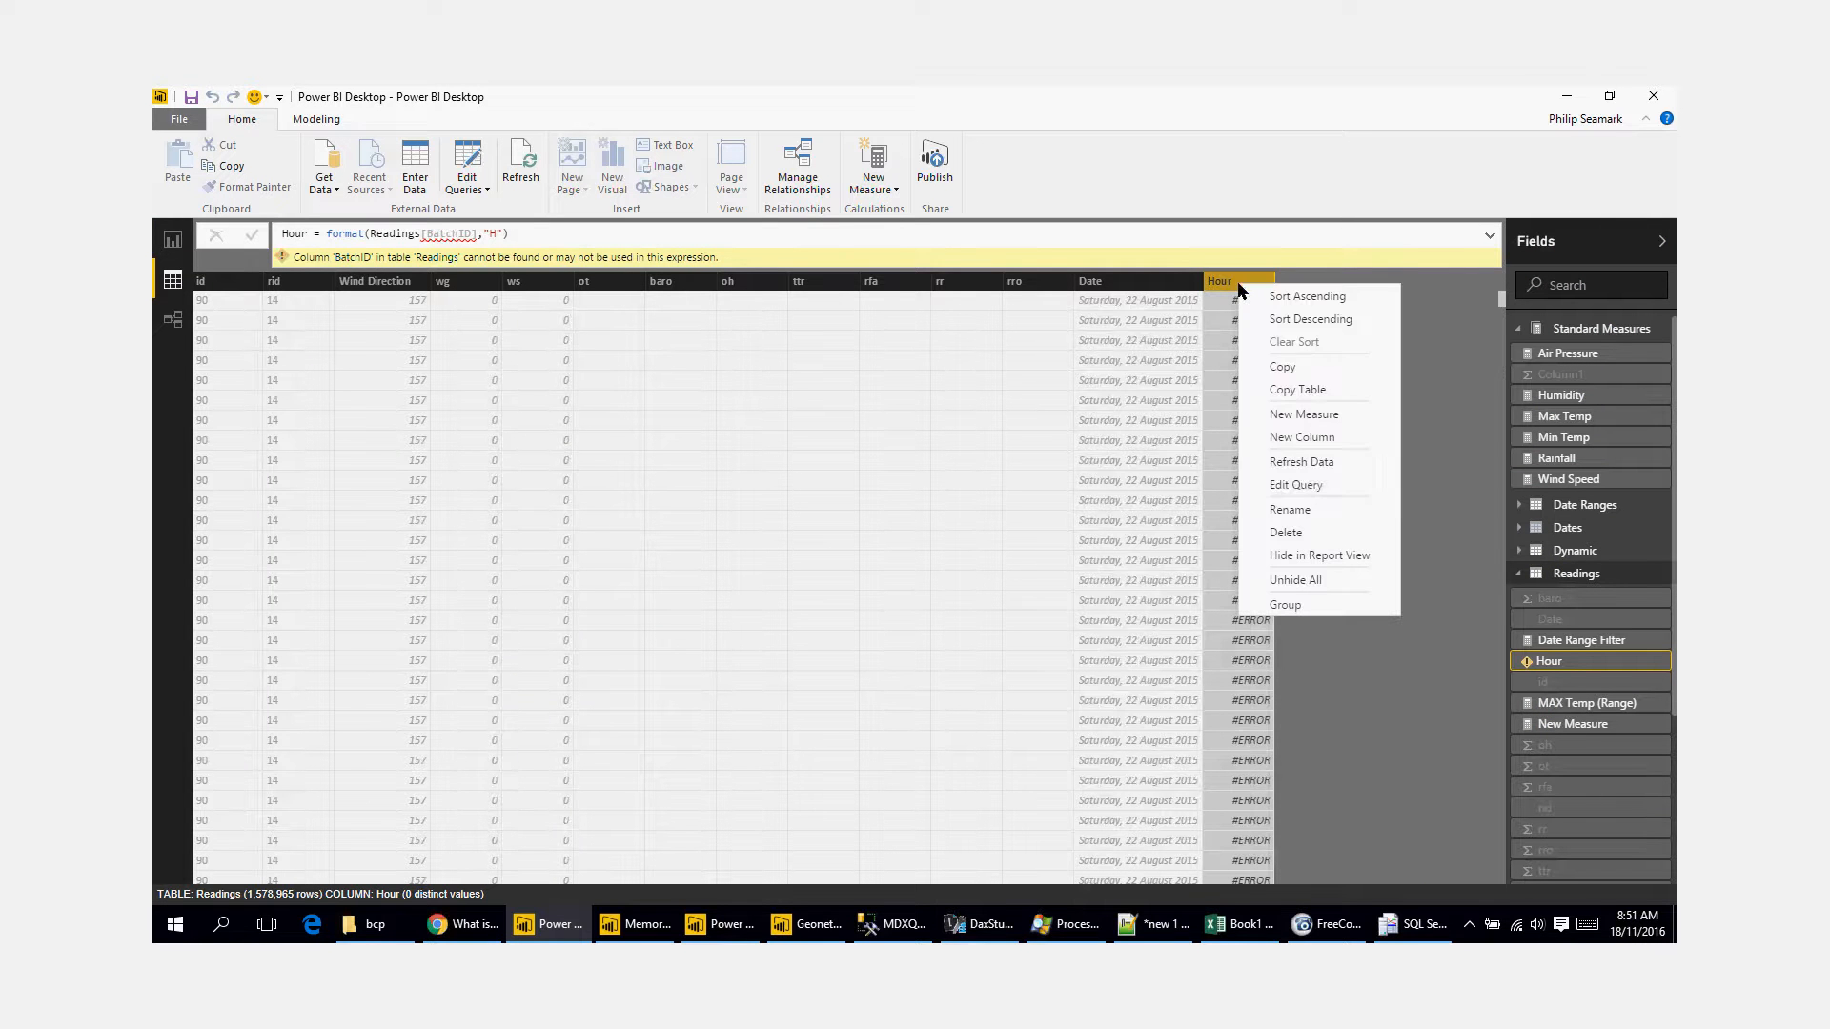
{"action": "left_click", "coordinate": [1170, 444]}
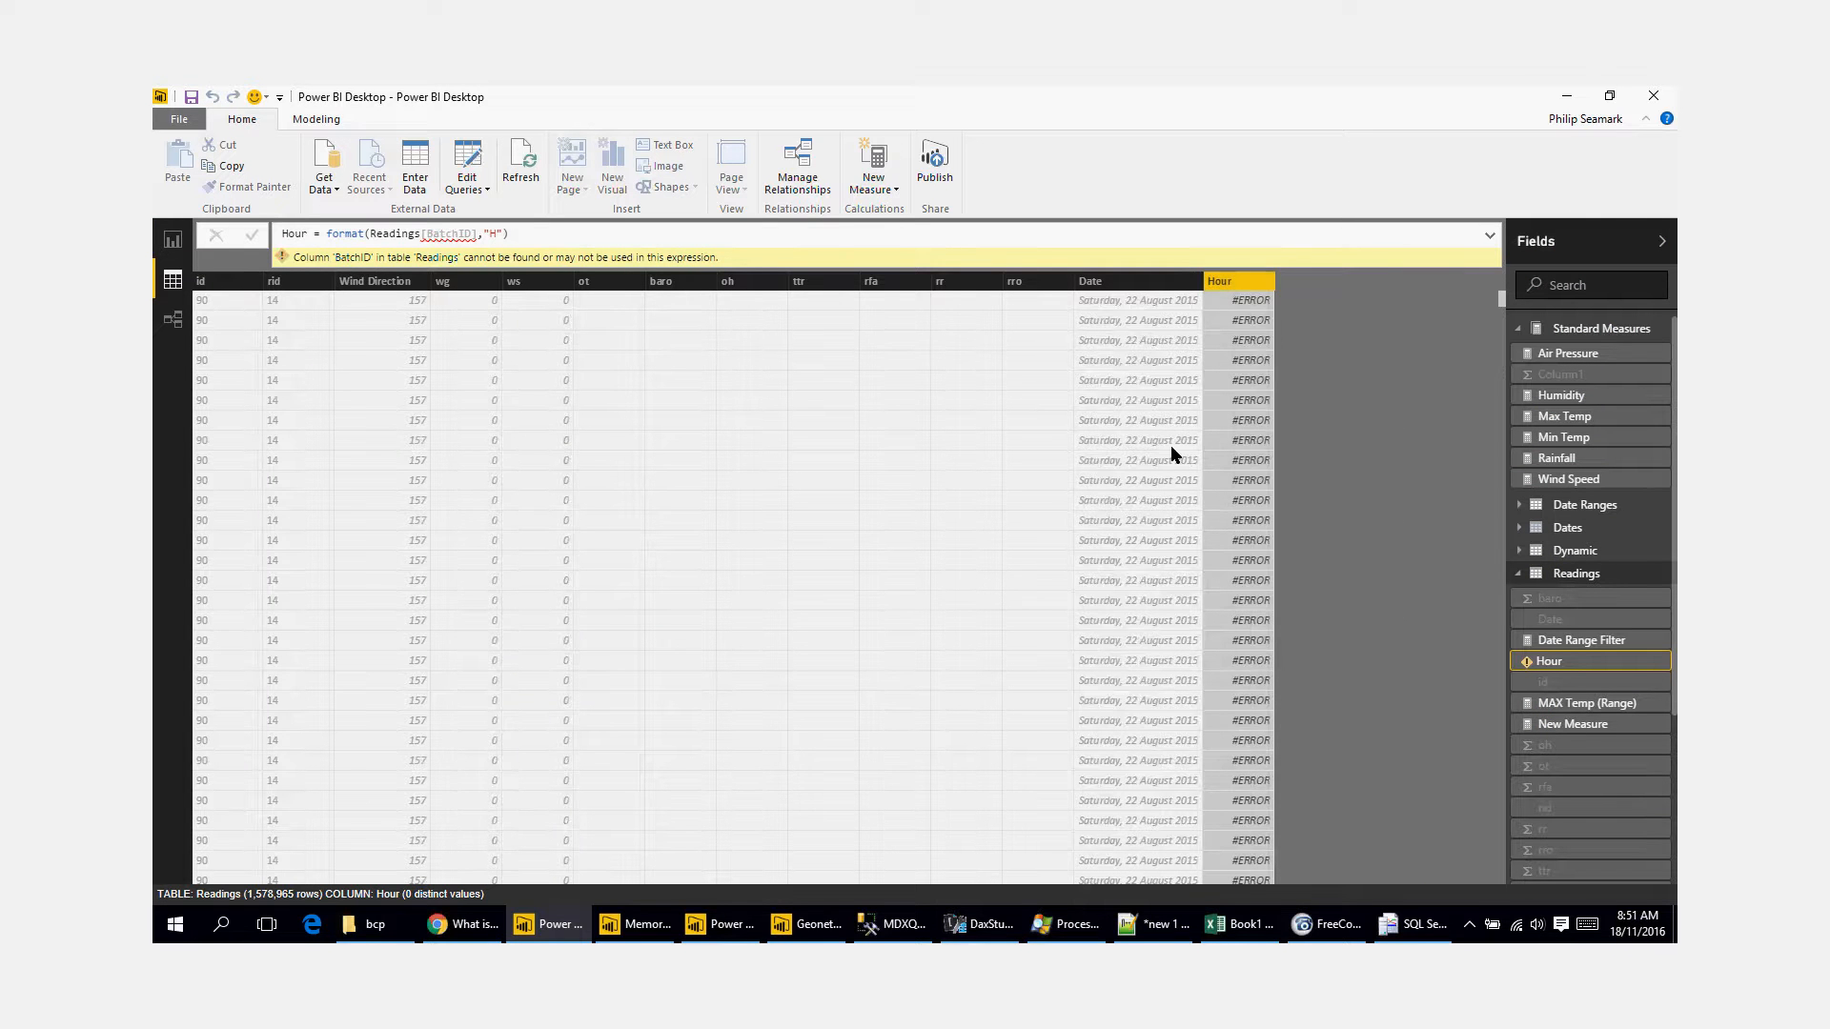
Step: In the Query Editor, insert an Hour column derived from BatchID after the Filtered Rows step of the Readings query
{"action": "left_click", "coordinate": [467, 164]}
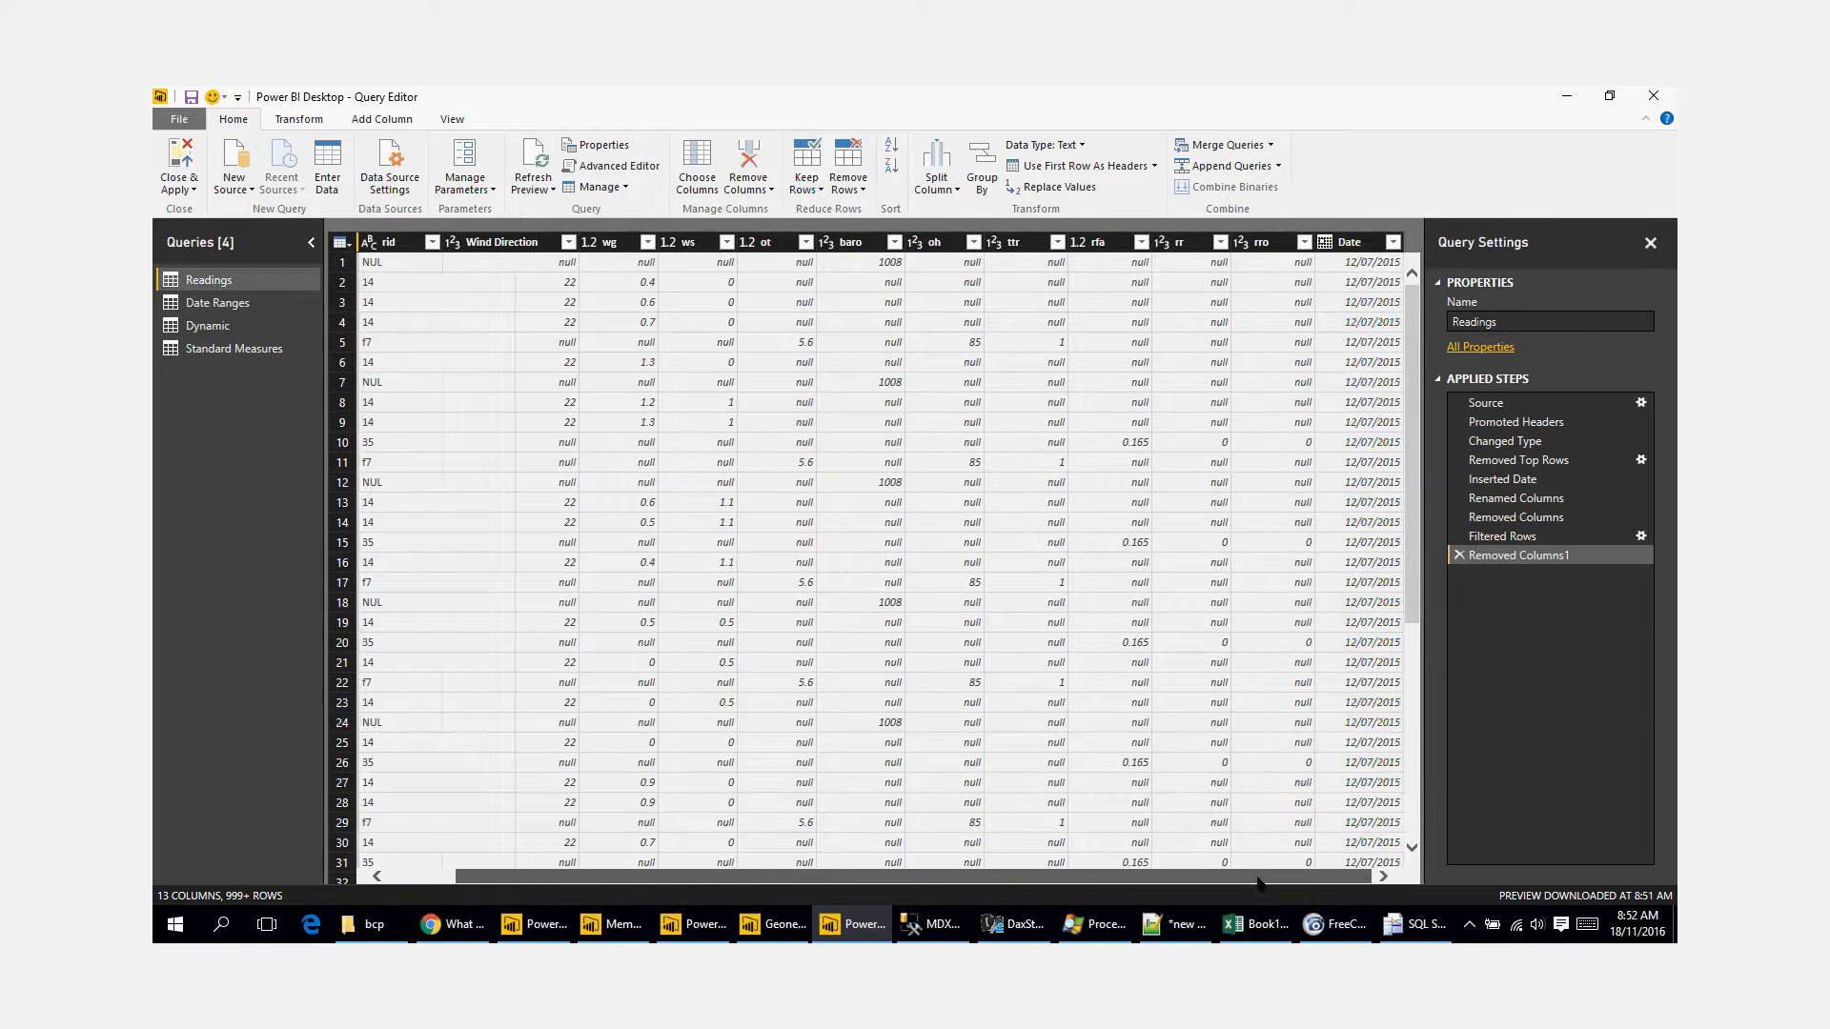
{"action": "left_click", "coordinate": [1544, 518]}
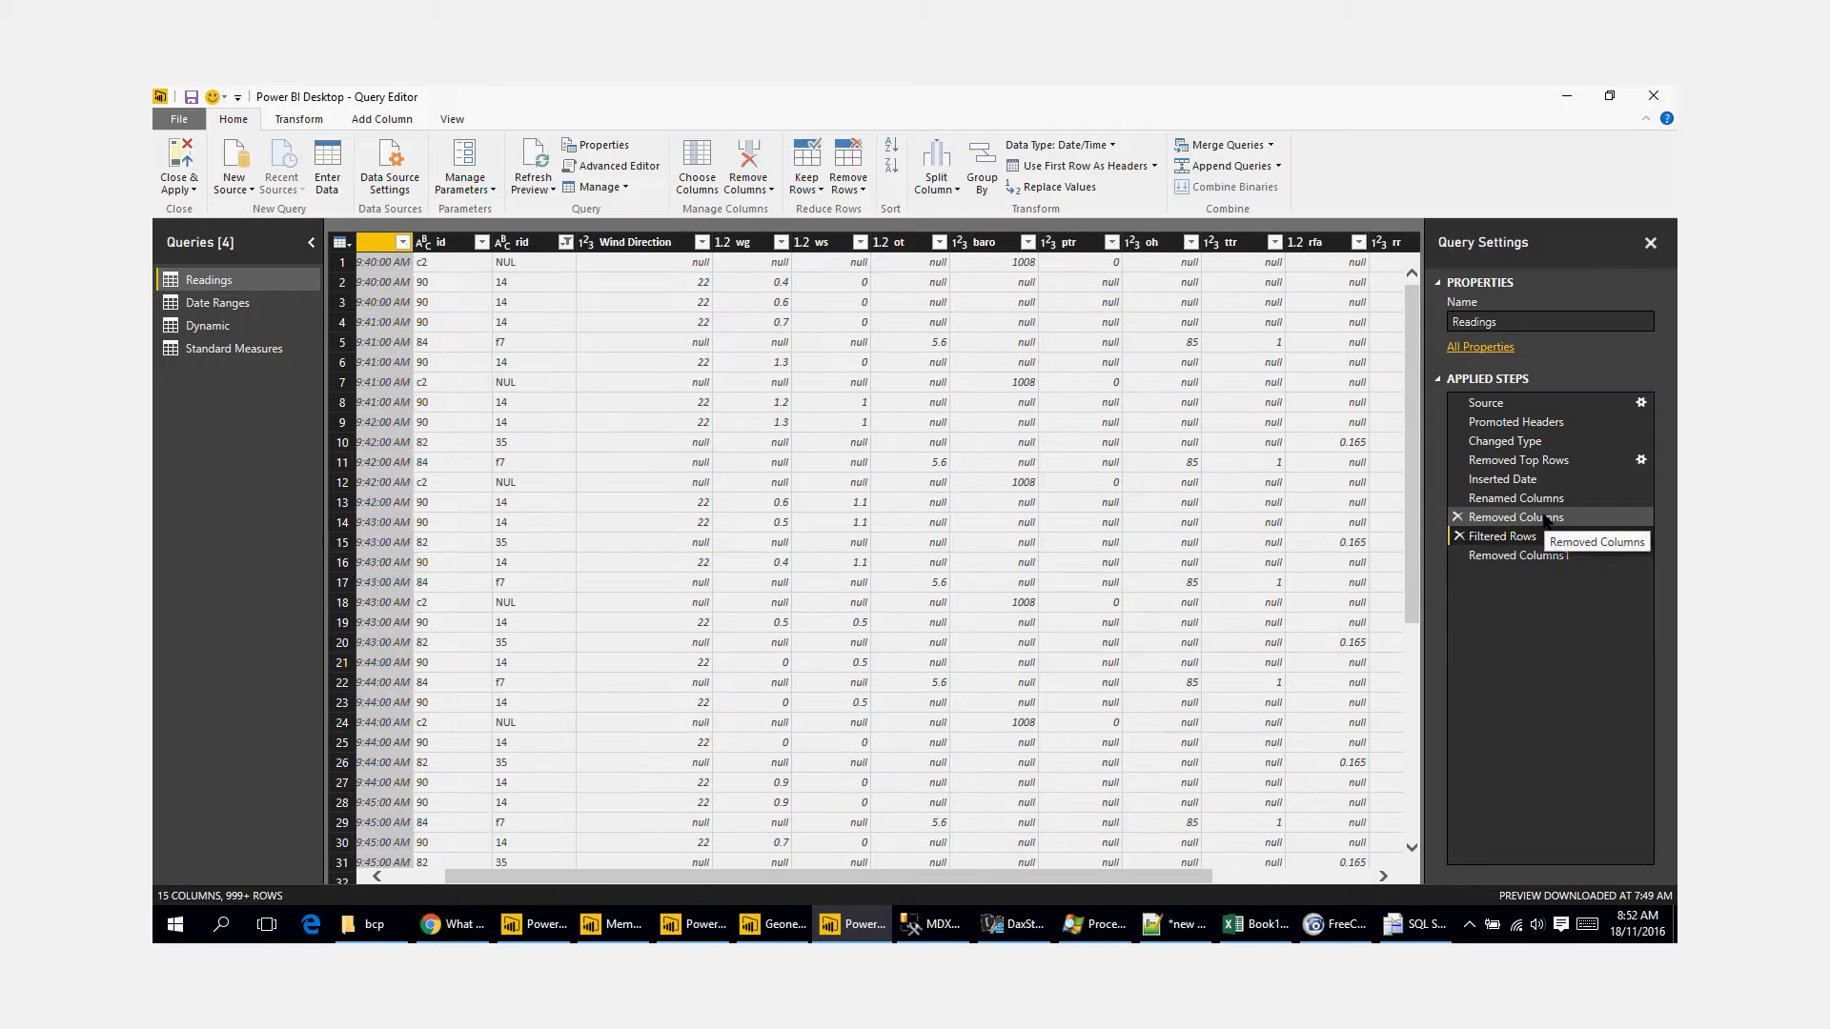
{"action": "left_click", "coordinate": [1516, 536]}
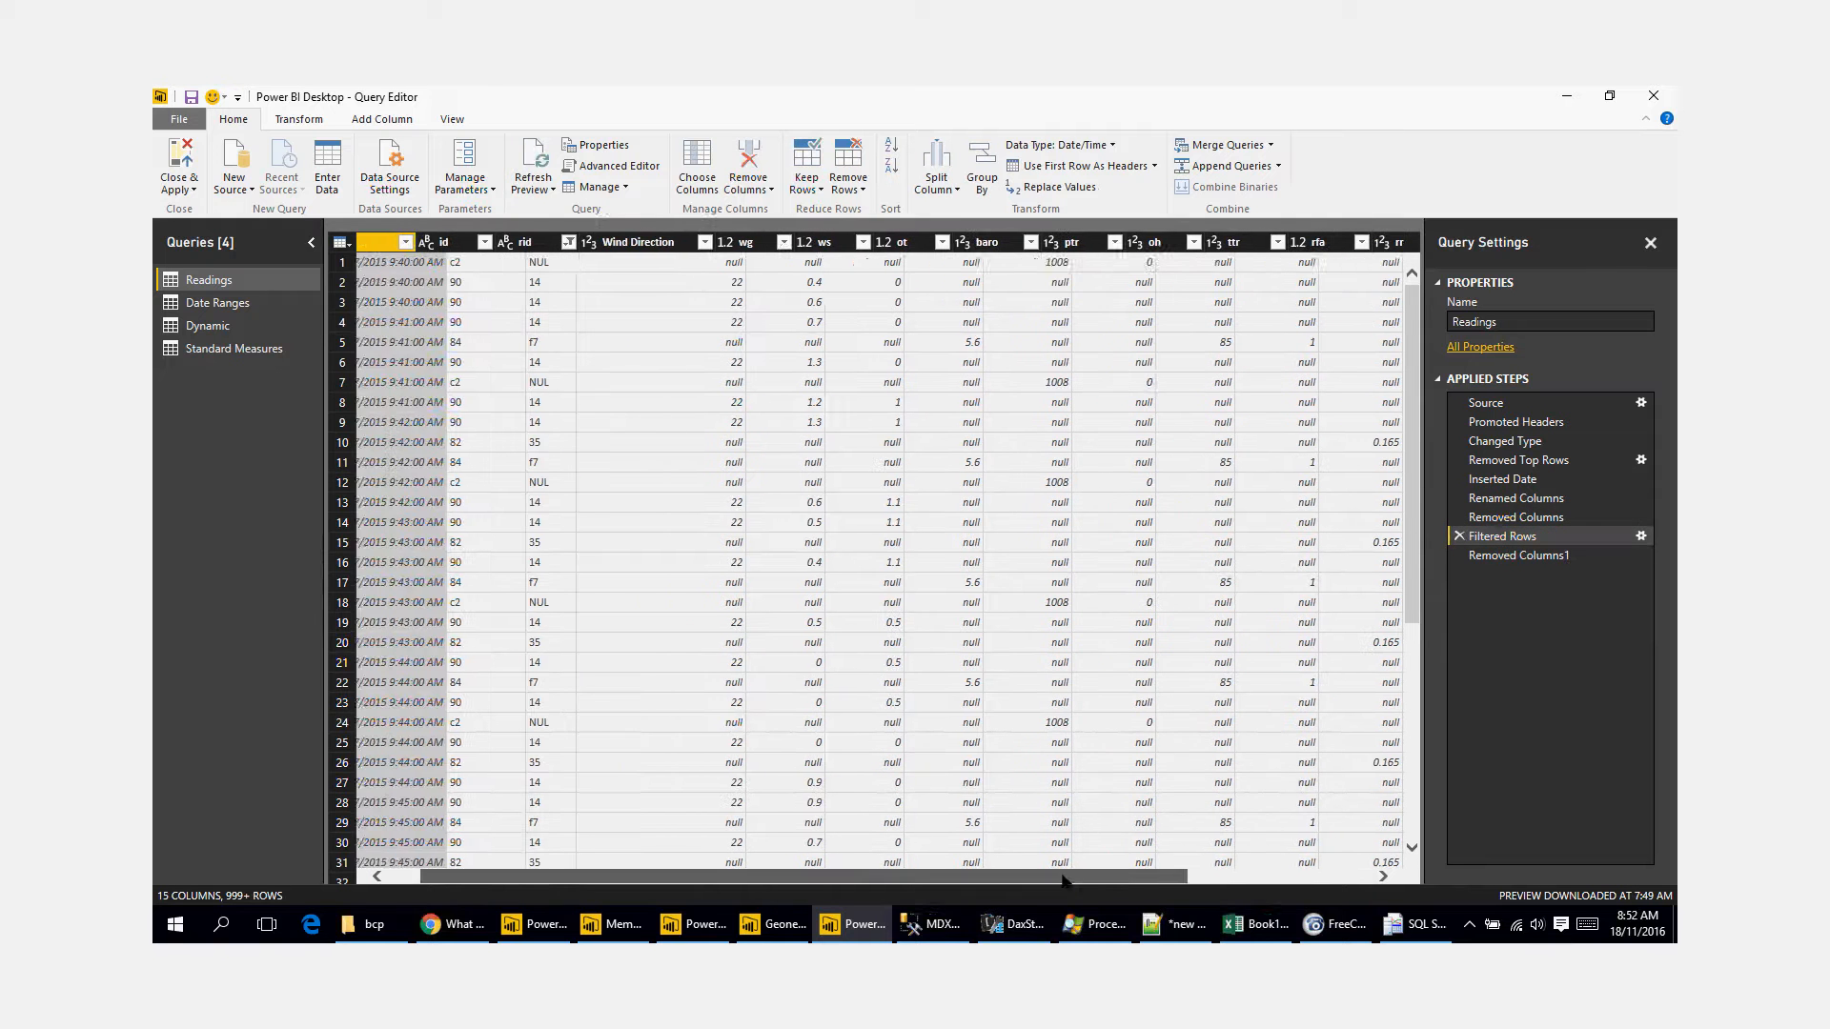
{"action": "left_click", "coordinate": [399, 119]}
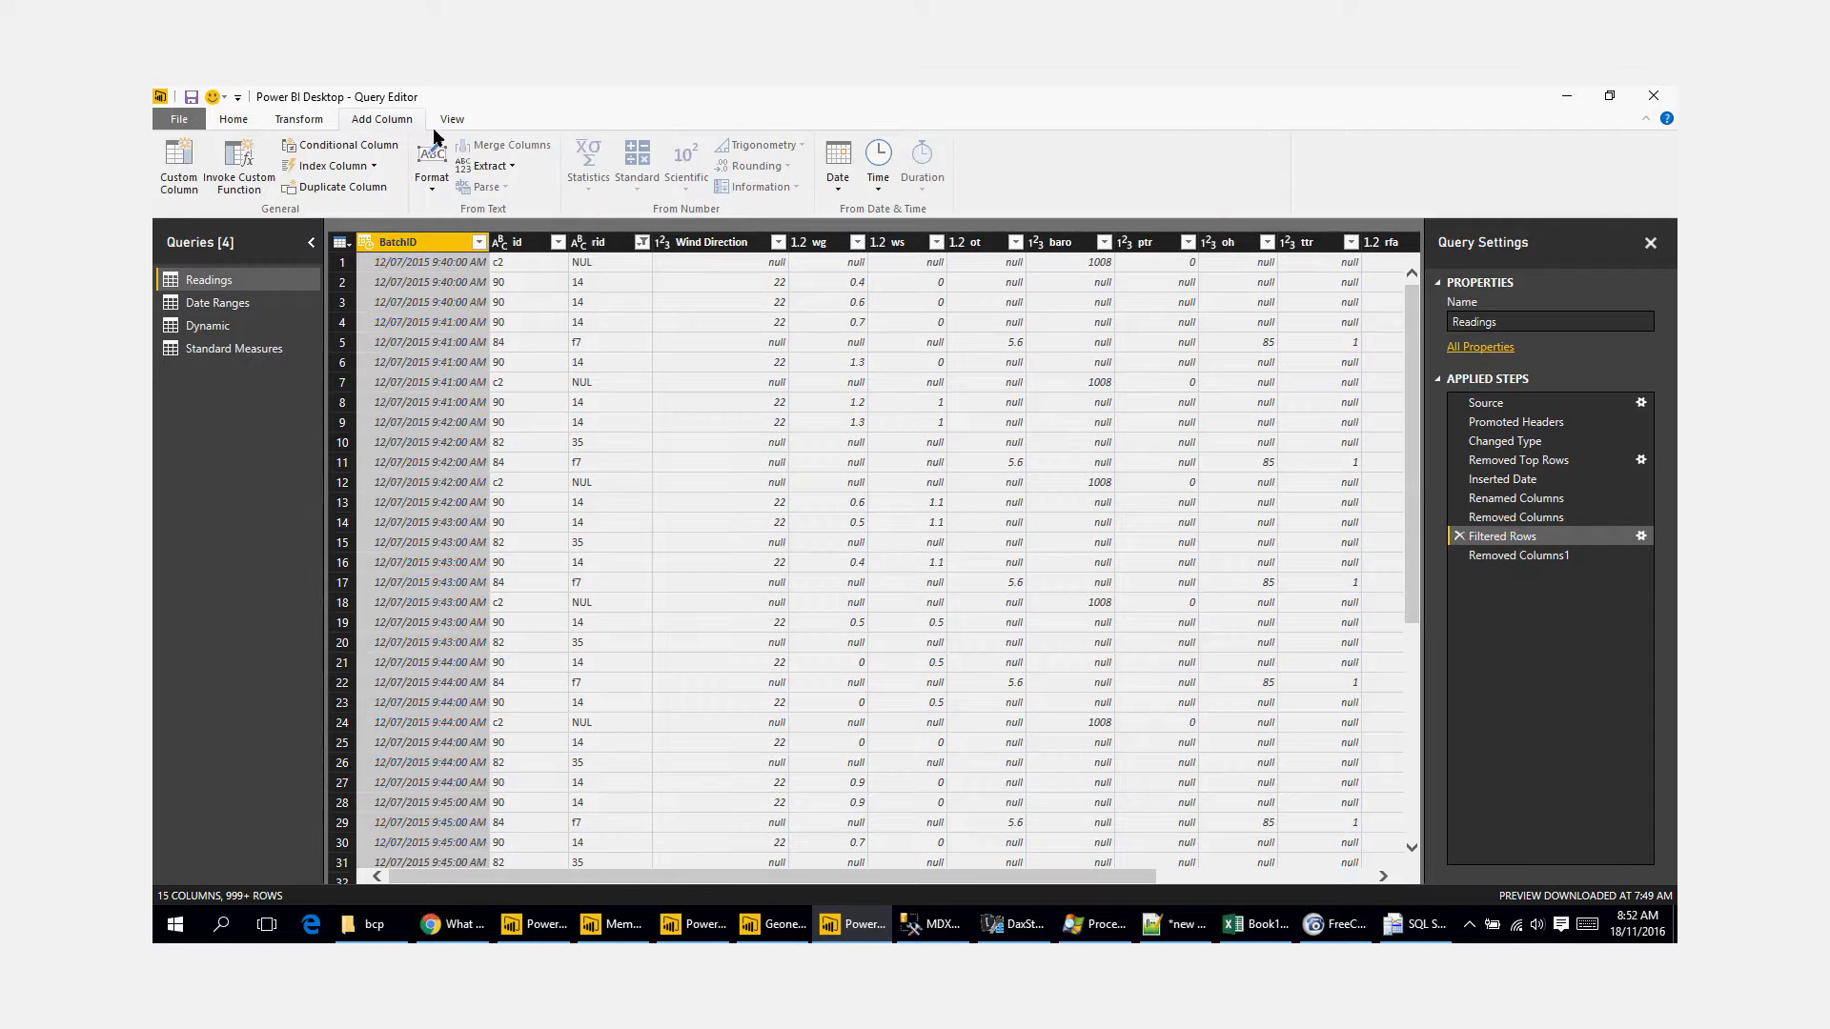
{"action": "left_click", "coordinate": [878, 172]}
{"action": "mouse_move", "coordinate": [926, 272]}
{"action": "left_click", "coordinate": [1097, 273]}
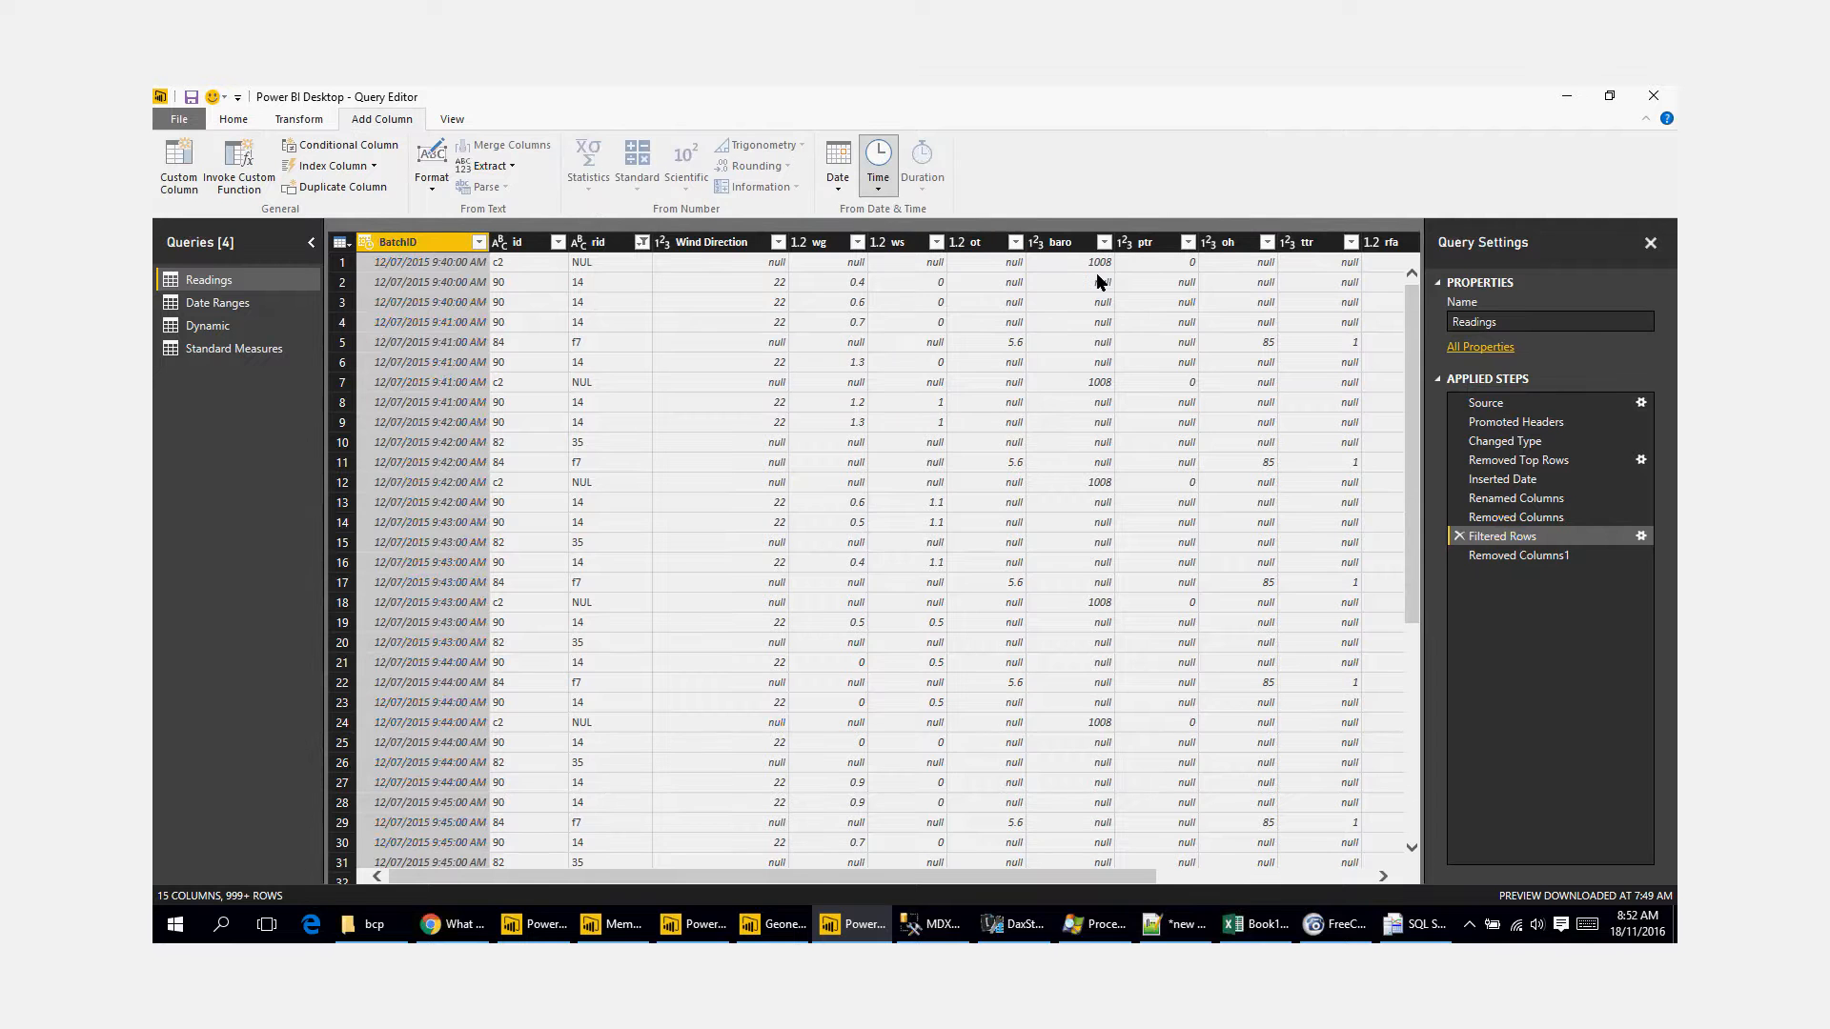
{"action": "left_click", "coordinate": [1007, 541]}
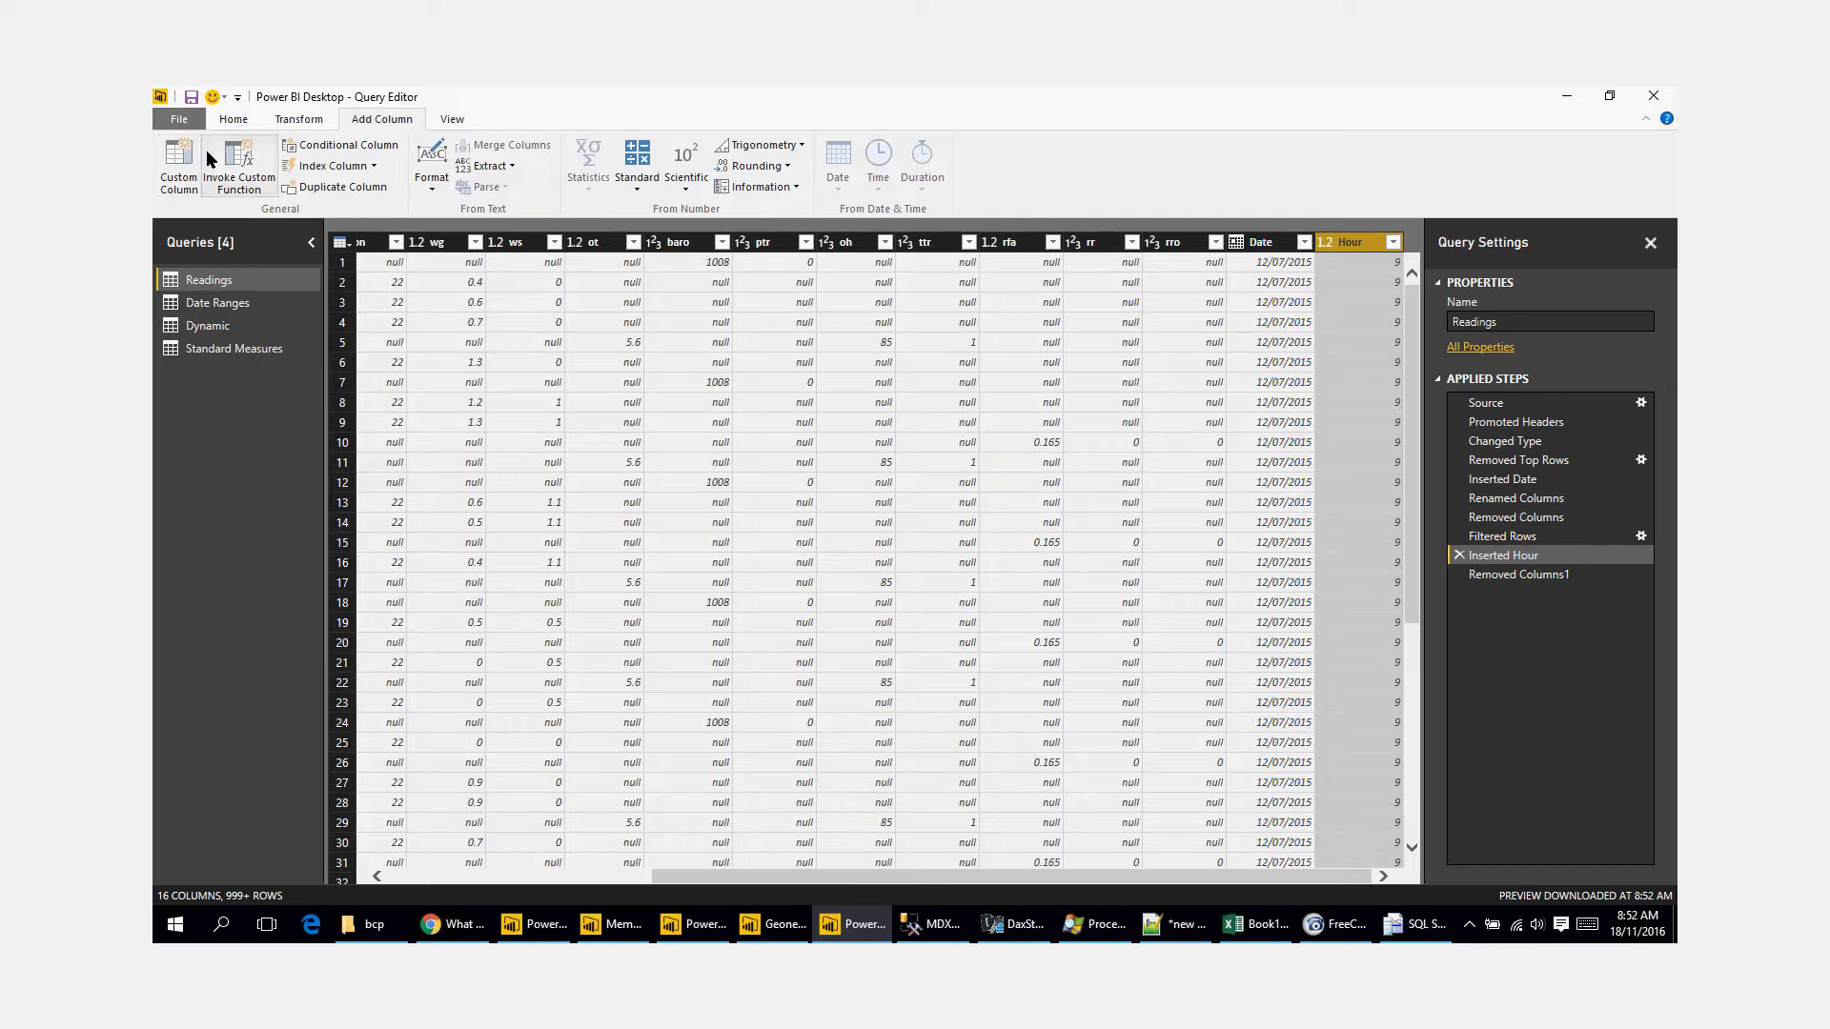
Step: Close the Query Editor and try to apply the query changes to the model
{"action": "left_click", "coordinate": [234, 120]}
{"action": "left_click", "coordinate": [179, 189]}
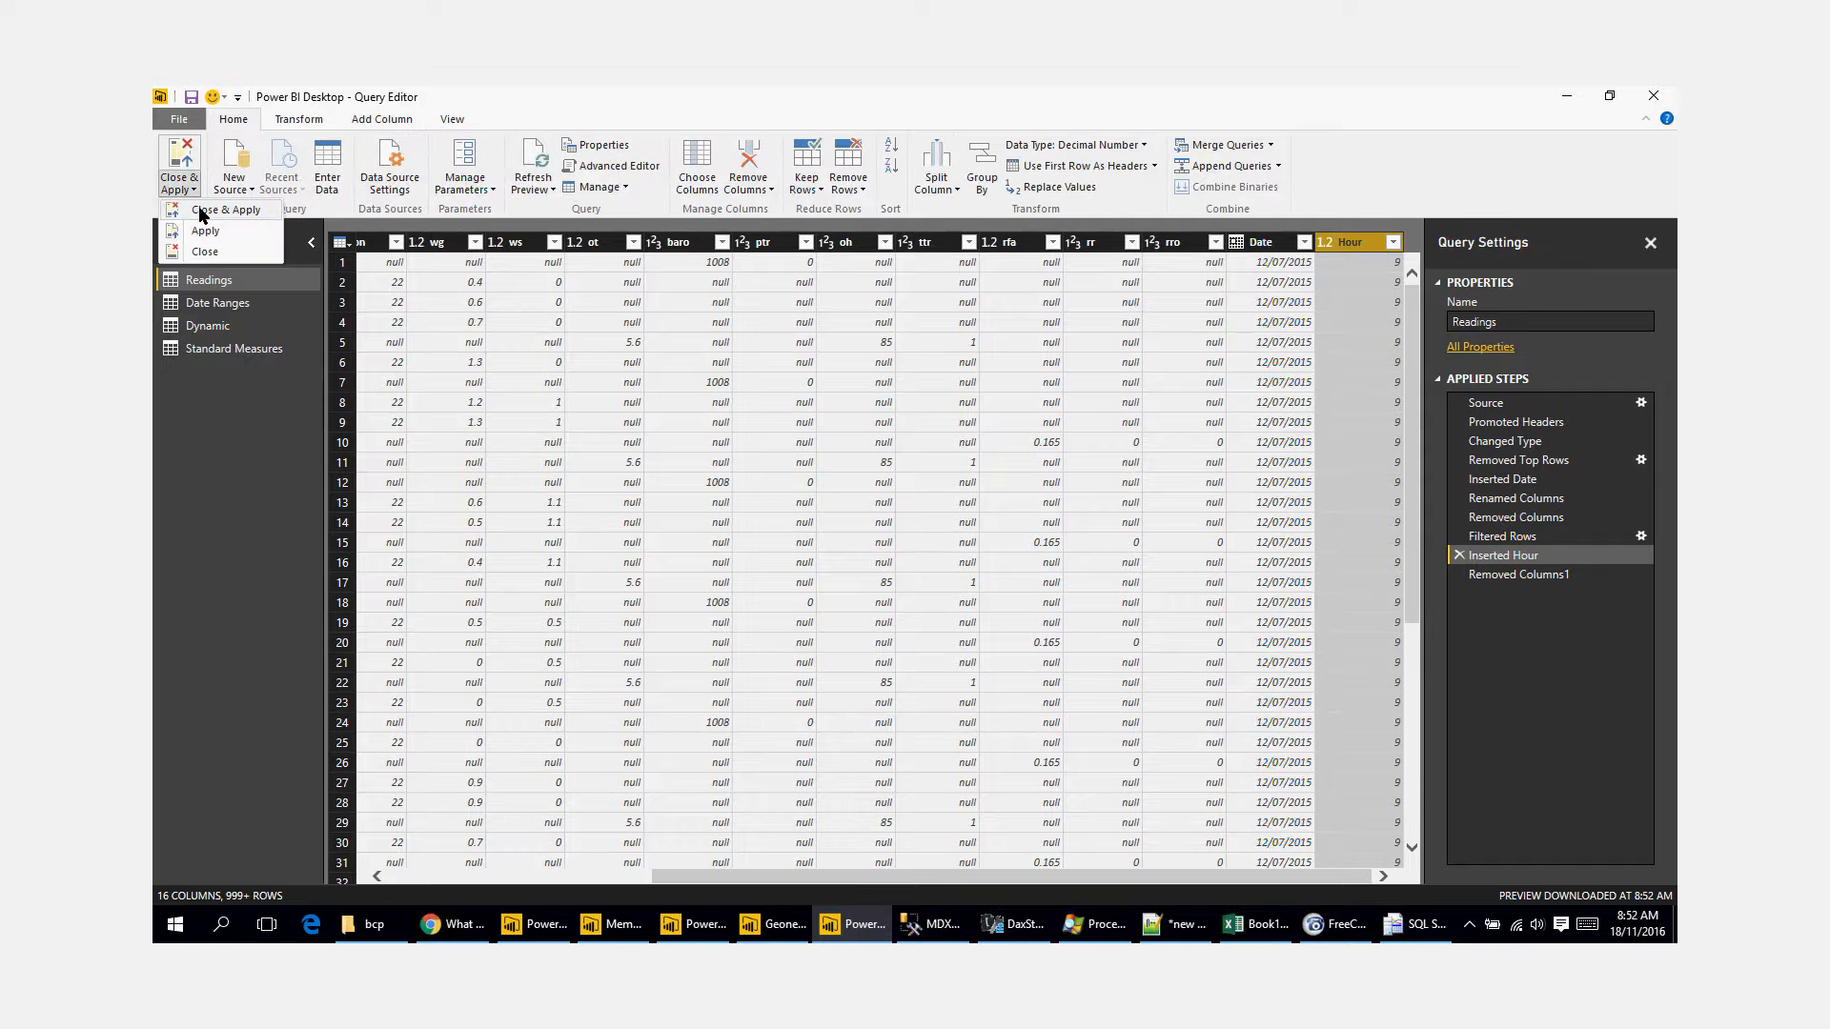
{"action": "left_click", "coordinate": [219, 210]}
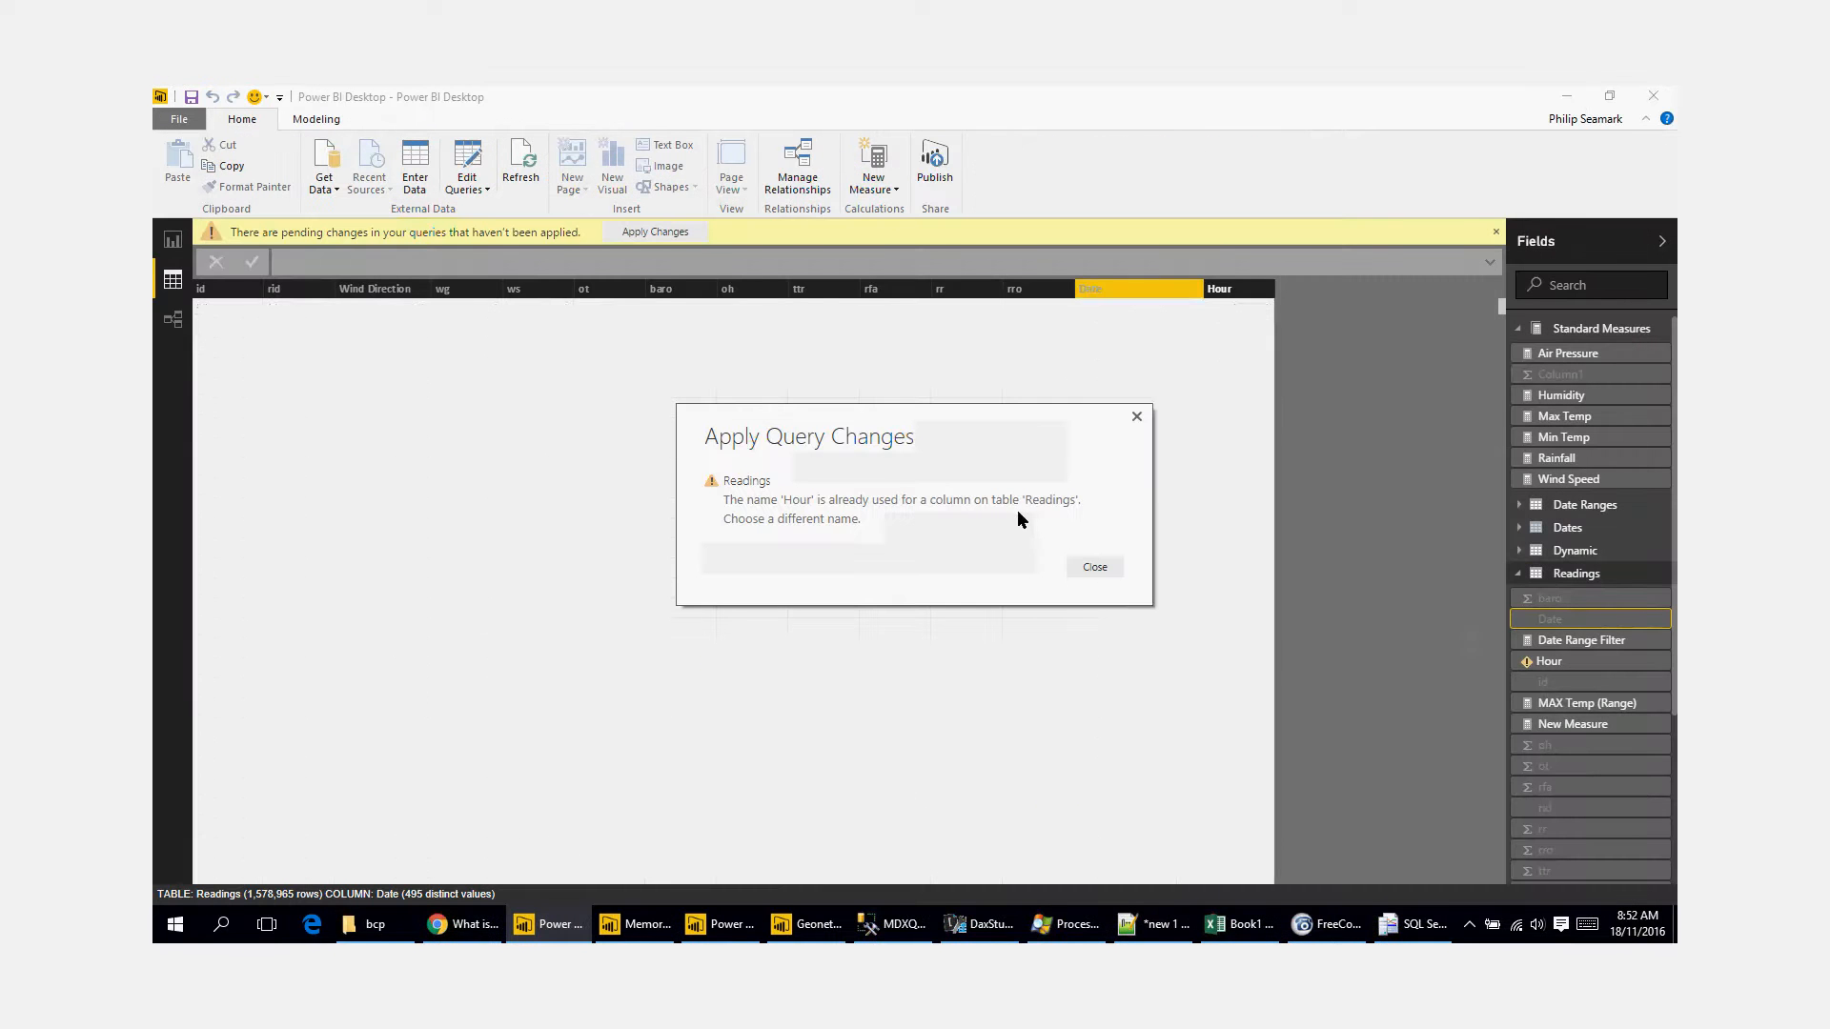
{"action": "left_click", "coordinate": [1094, 567]}
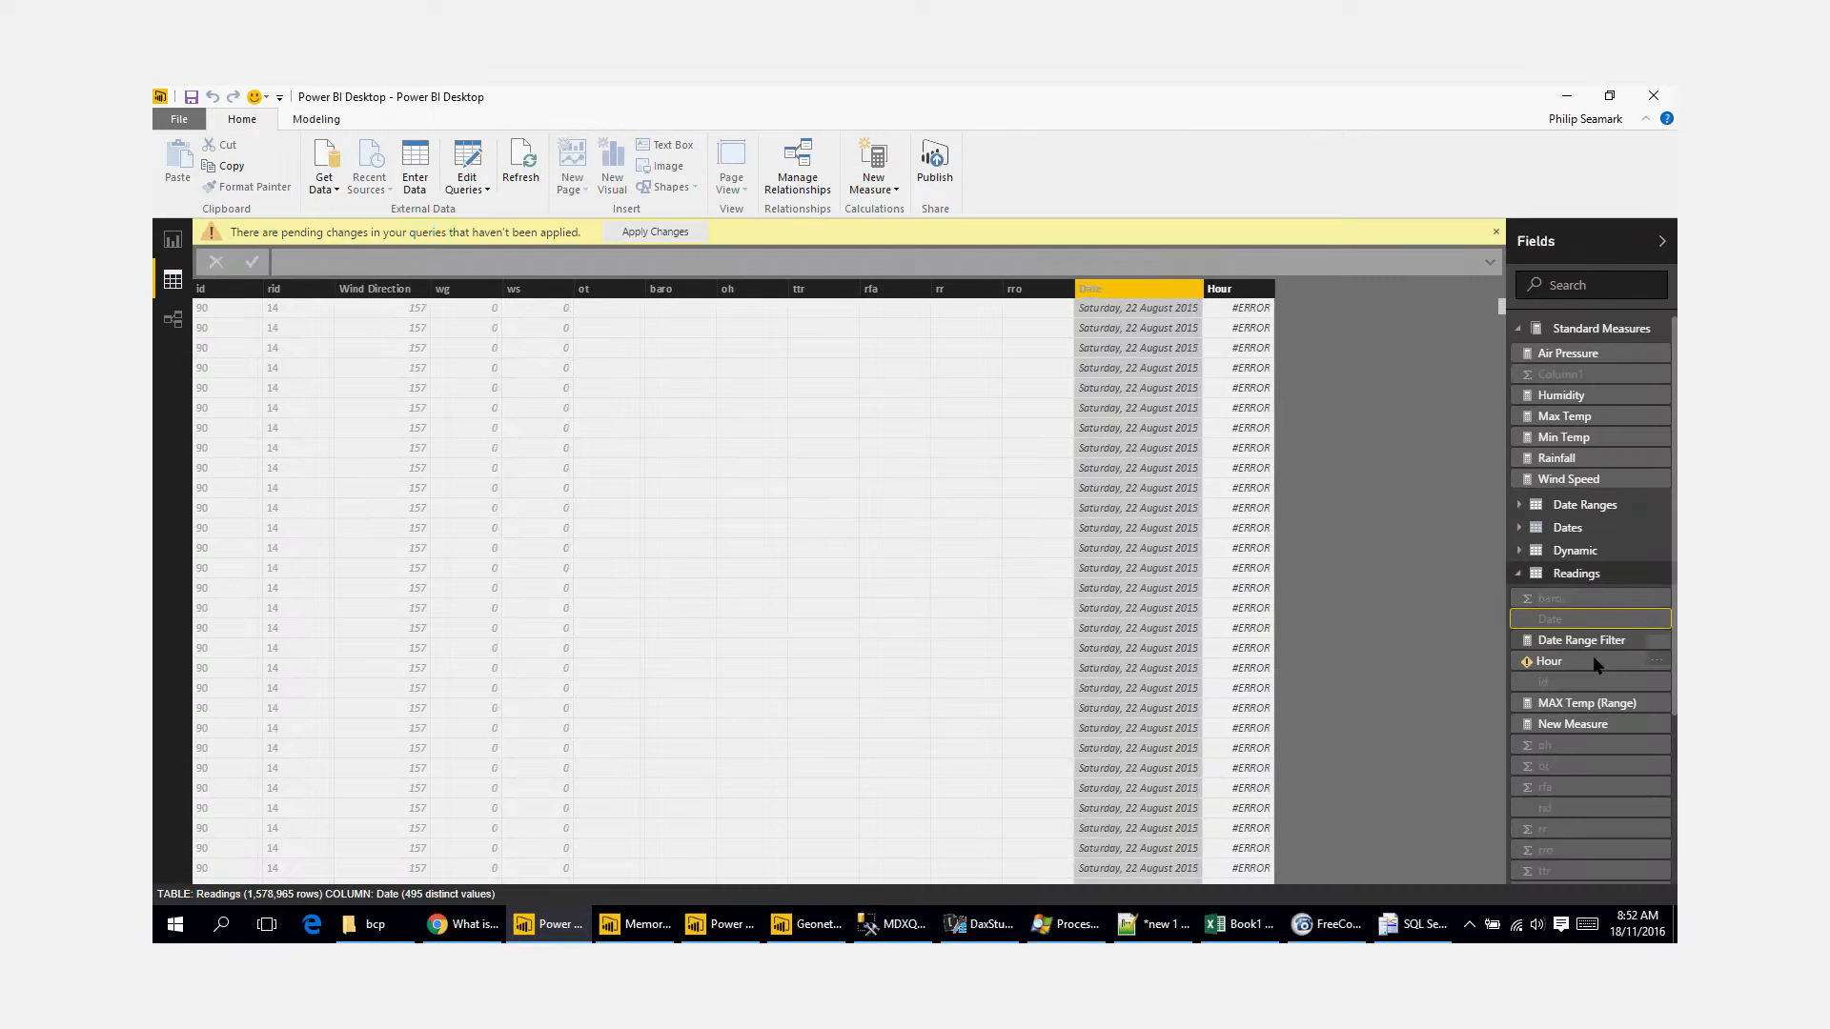
Step: Delete the calculated Hour column from the Readings table and apply the pending query changes
{"action": "left_click", "coordinate": [1222, 291]}
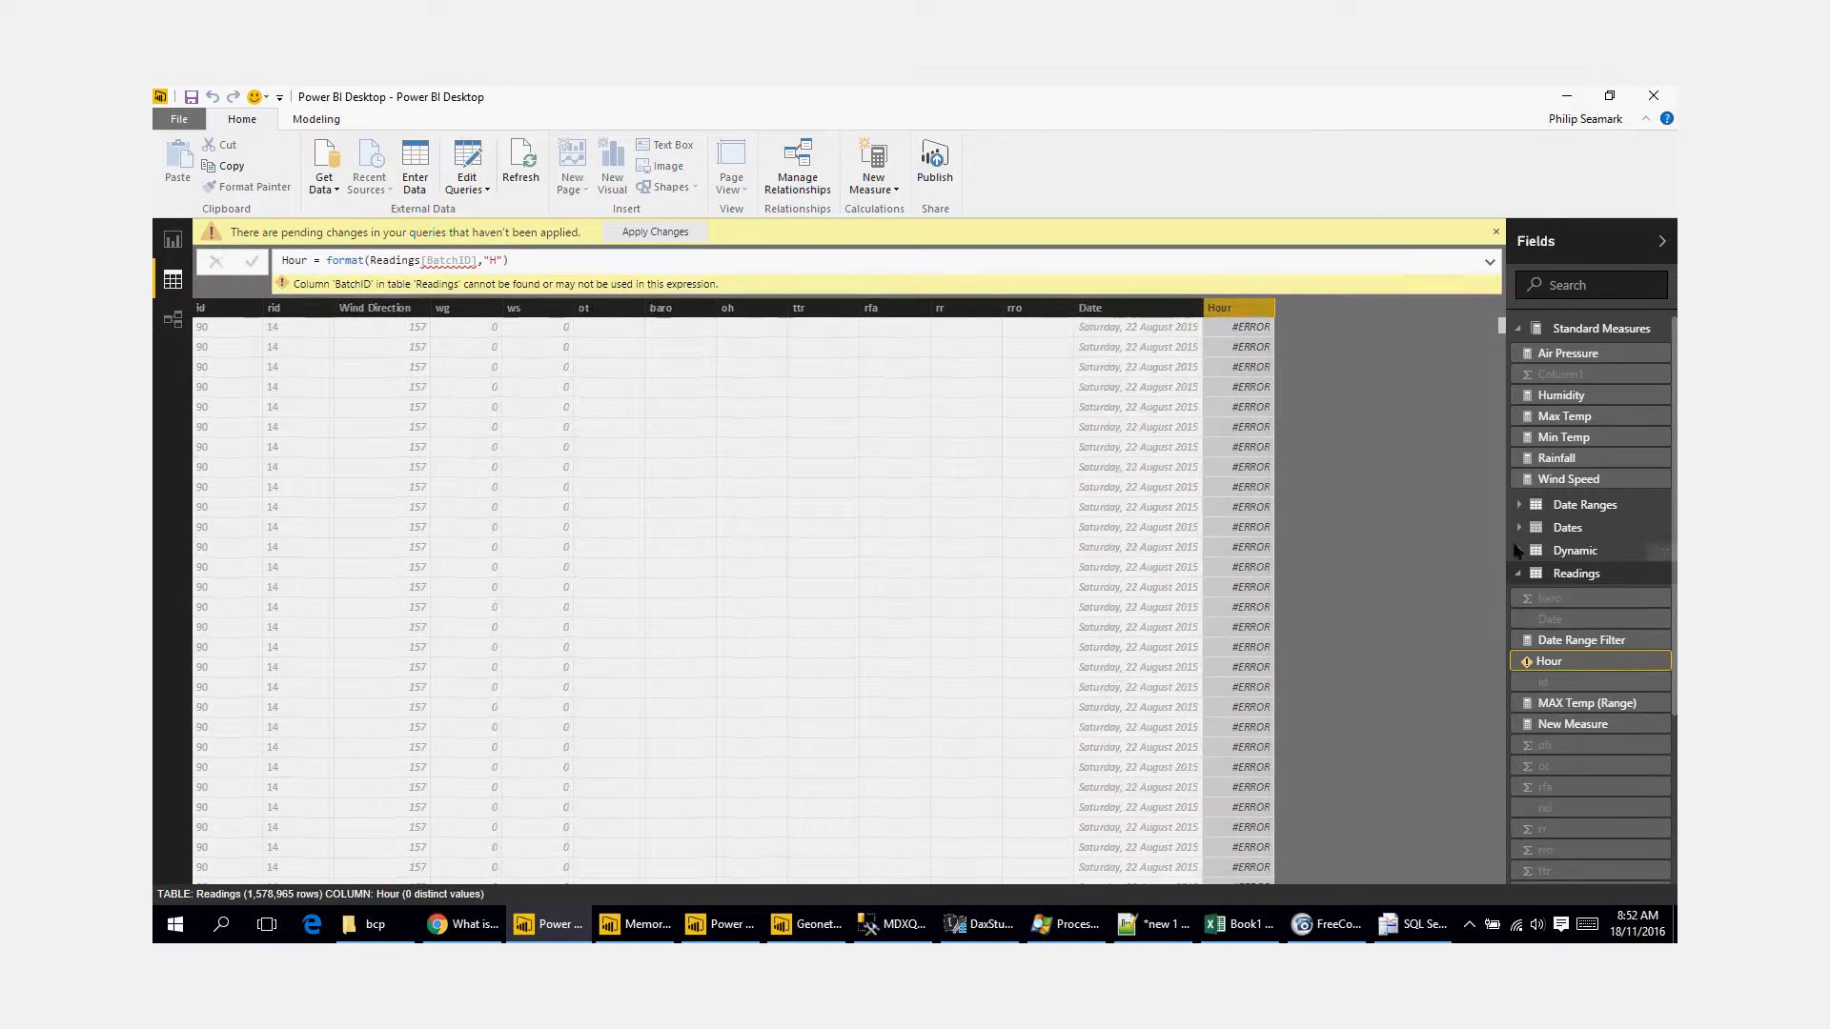
{"action": "right_click", "coordinate": [1584, 664]}
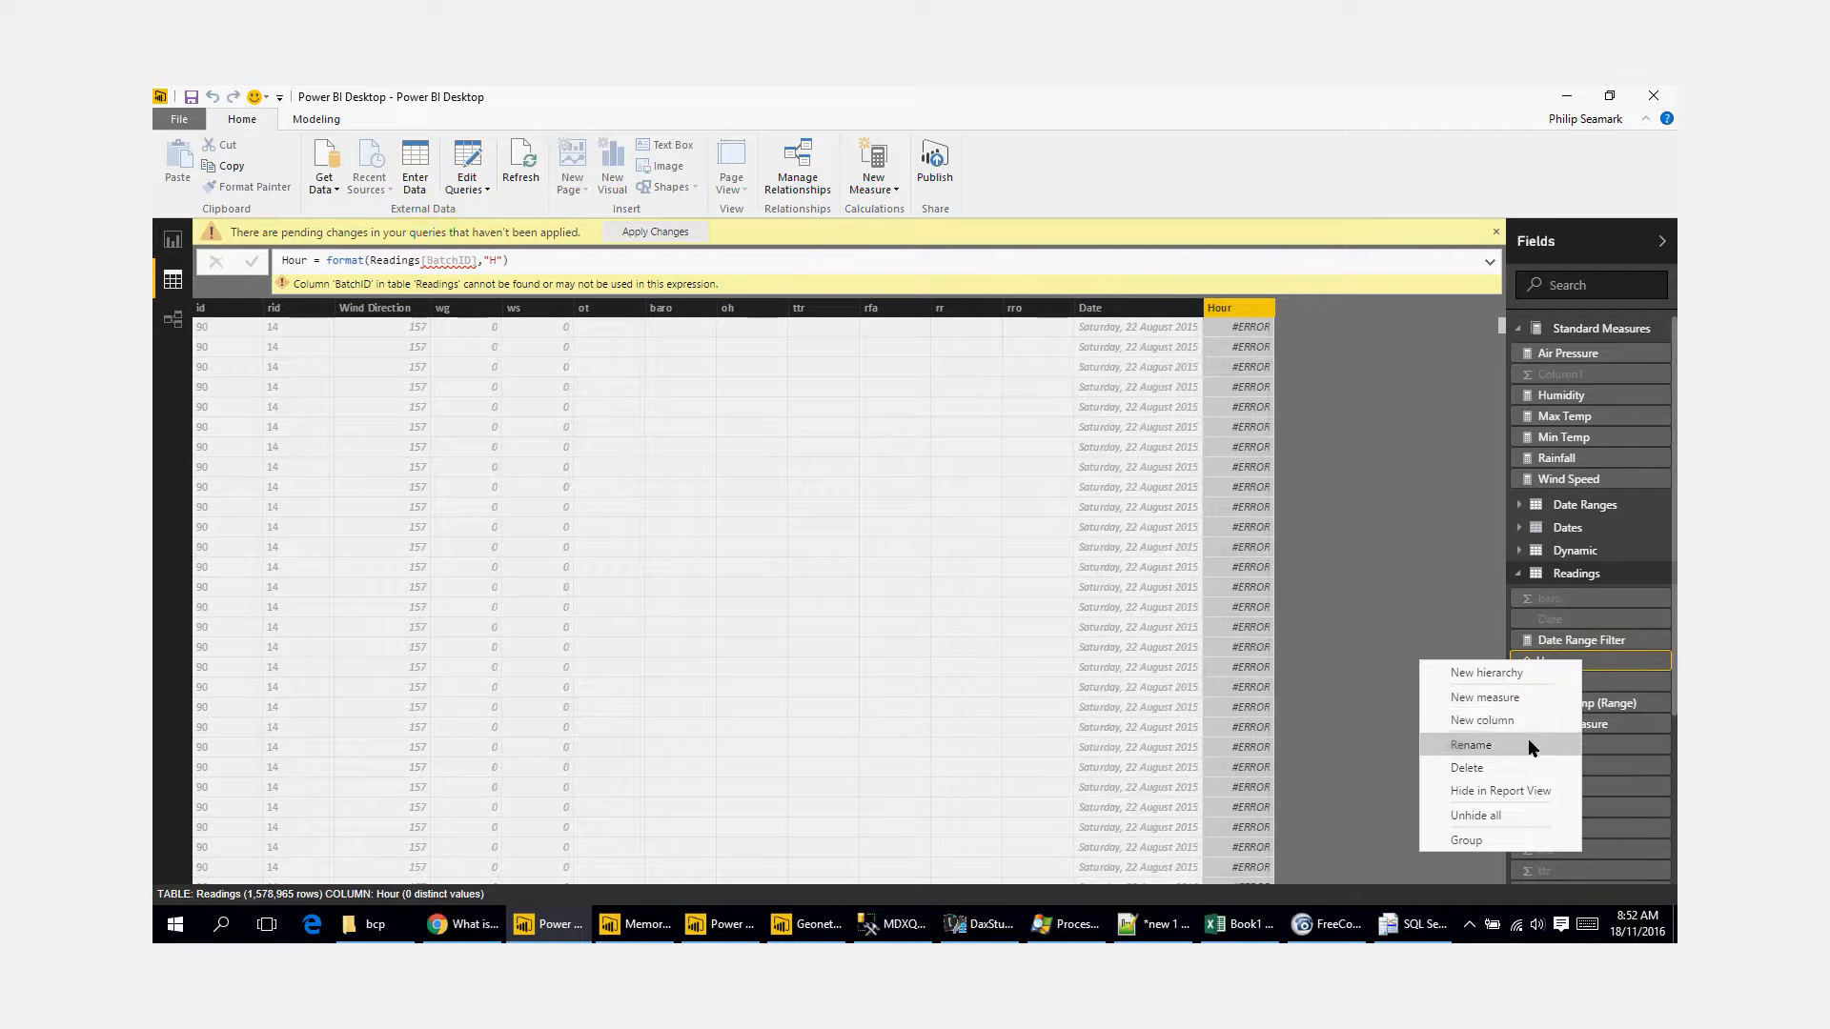
{"action": "left_click", "coordinate": [1521, 765]}
{"action": "left_click", "coordinate": [980, 535]}
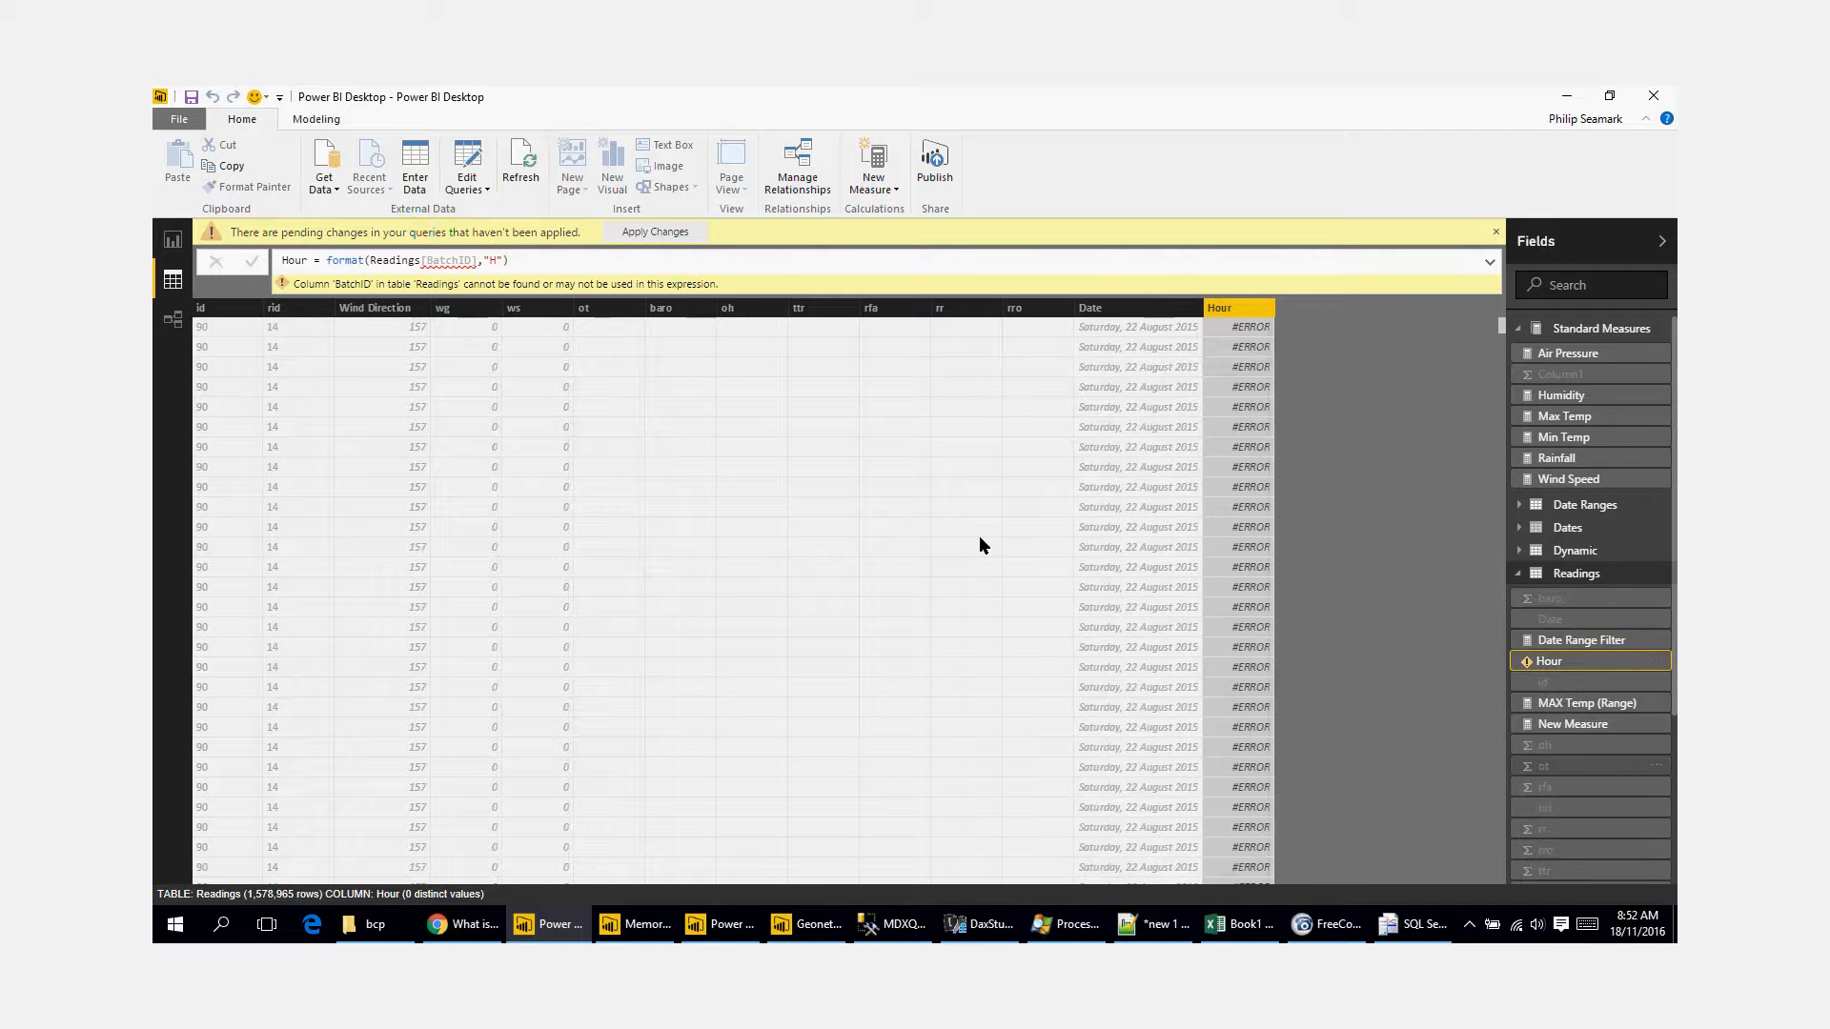
{"action": "left_click", "coordinate": [655, 231]}
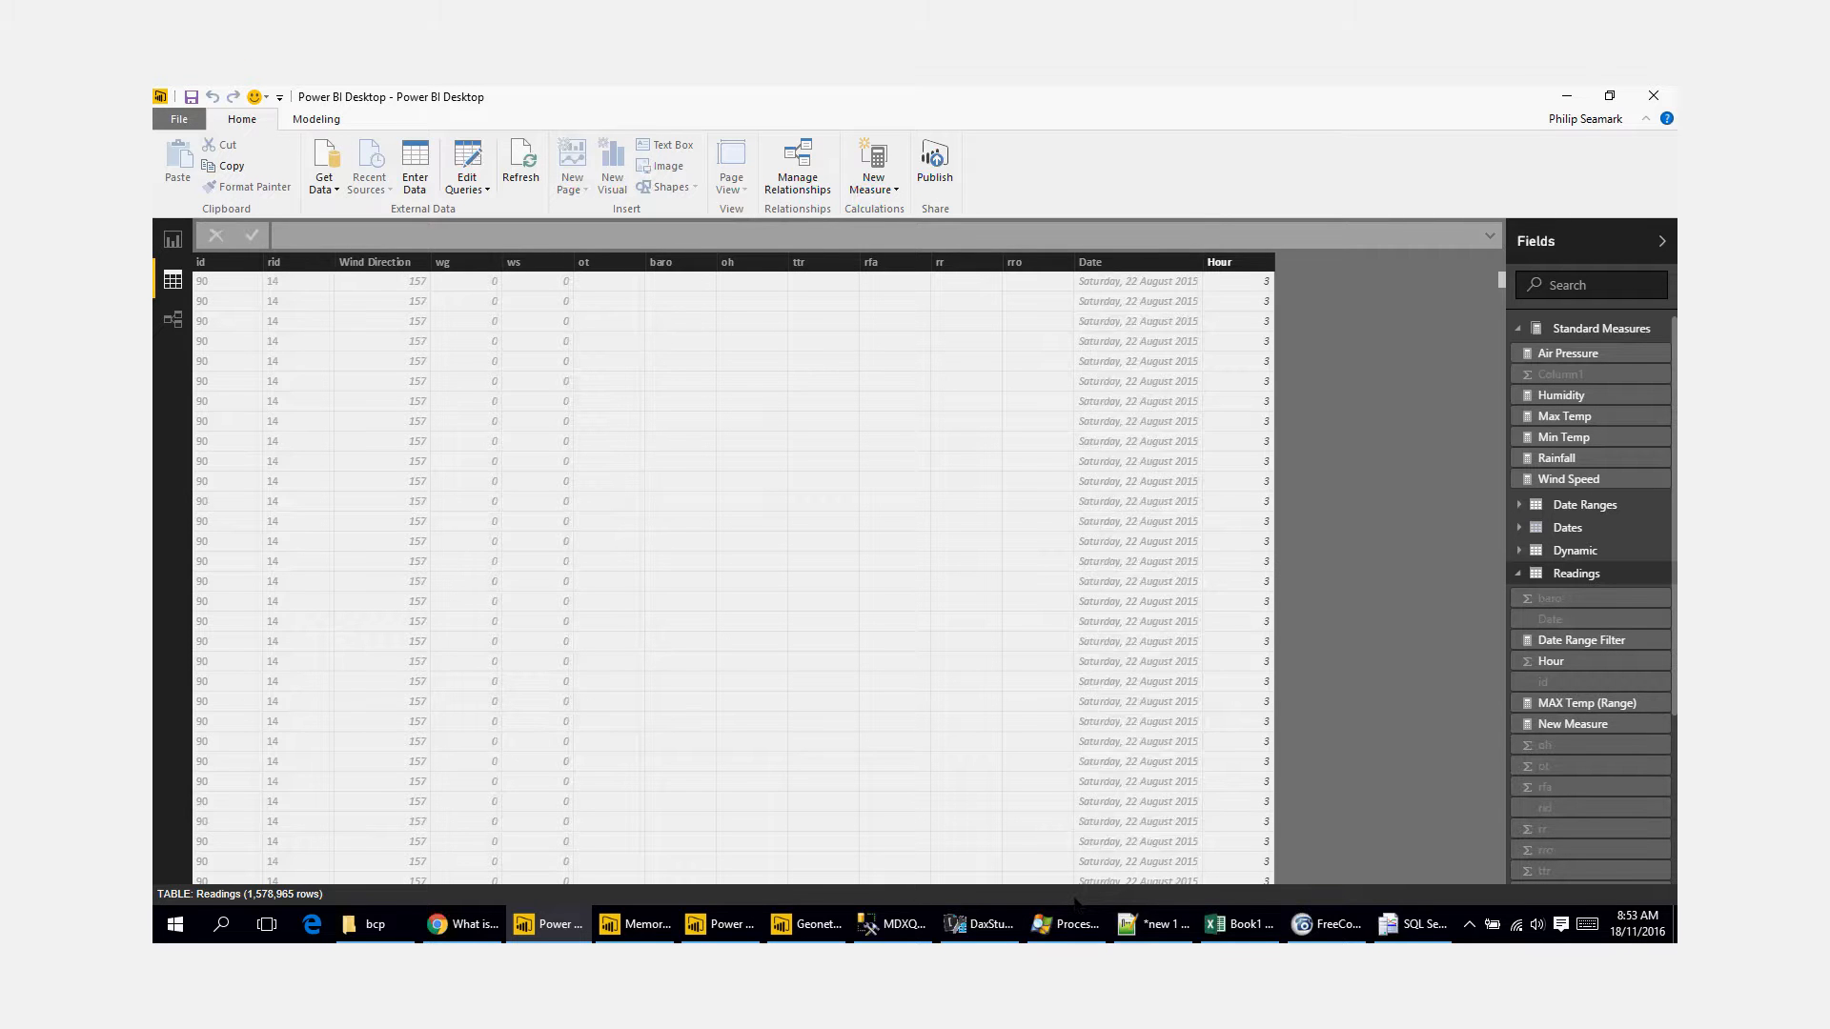
Step: Switch to SQL Server Management Studio and open the backup settings for the model database under Databases
{"action": "left_click", "coordinate": [892, 923]}
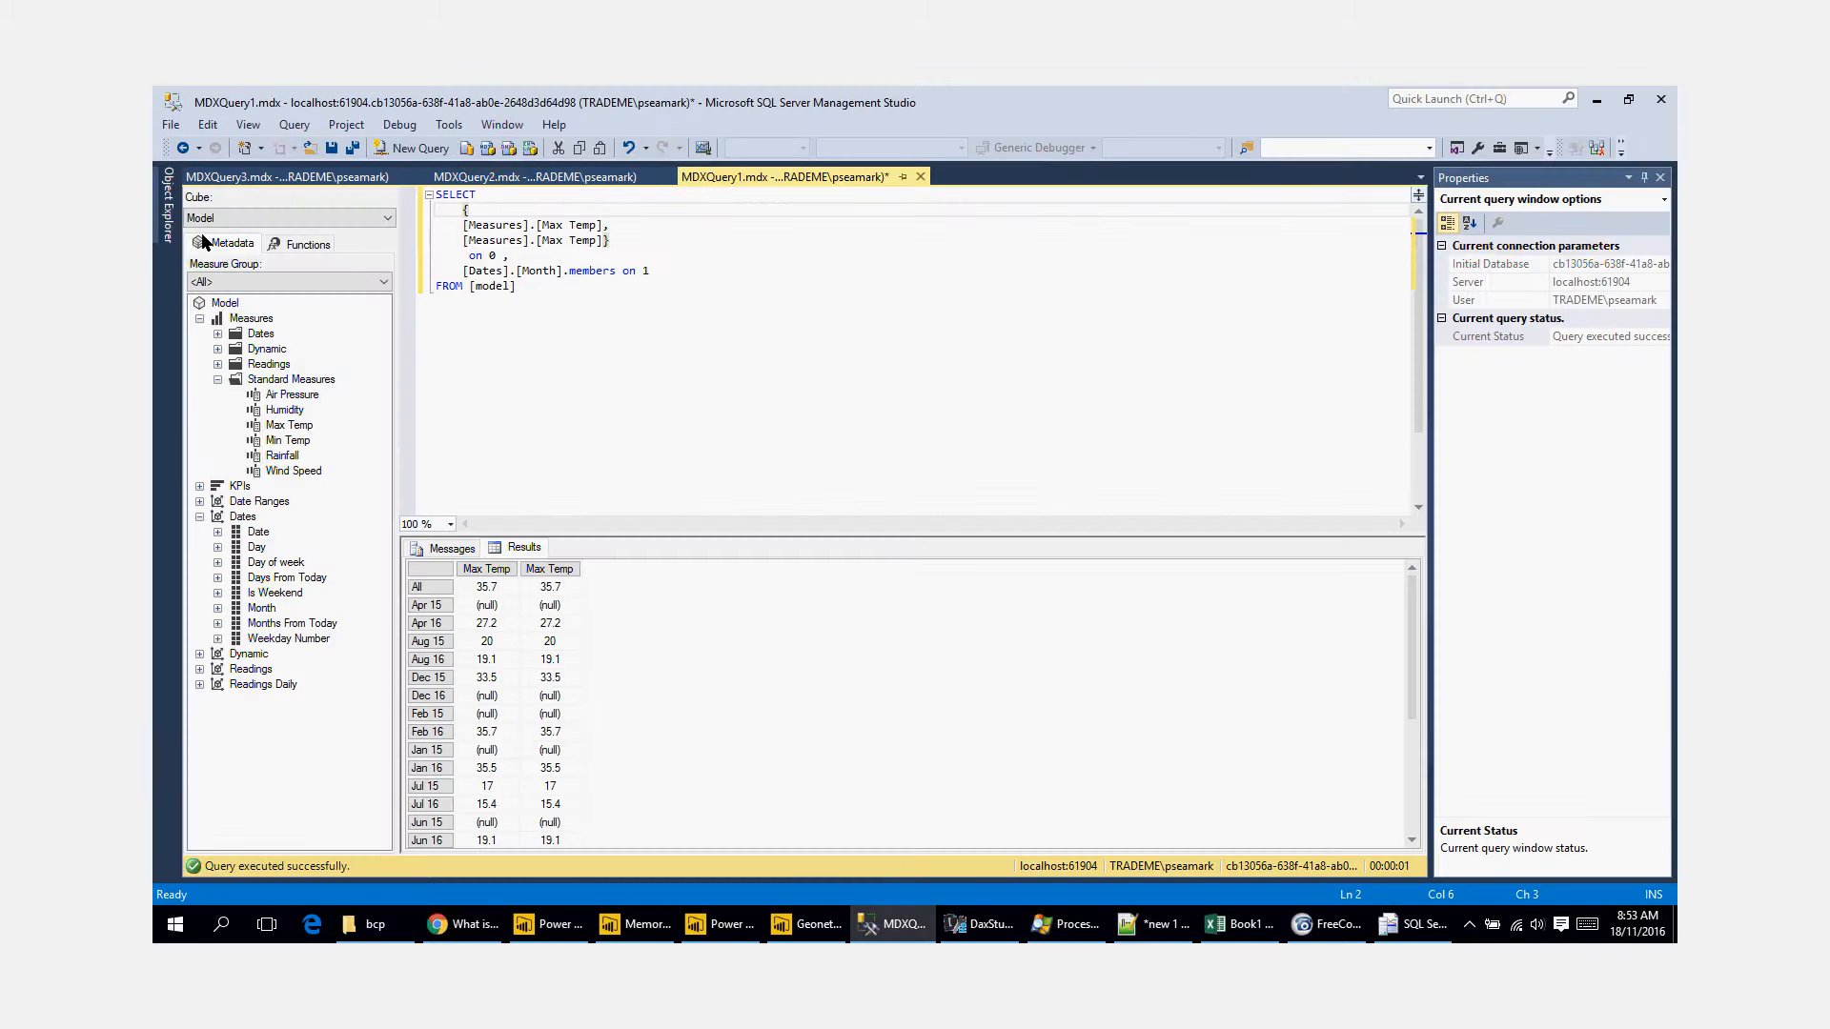
{"action": "left_click", "coordinate": [168, 221]}
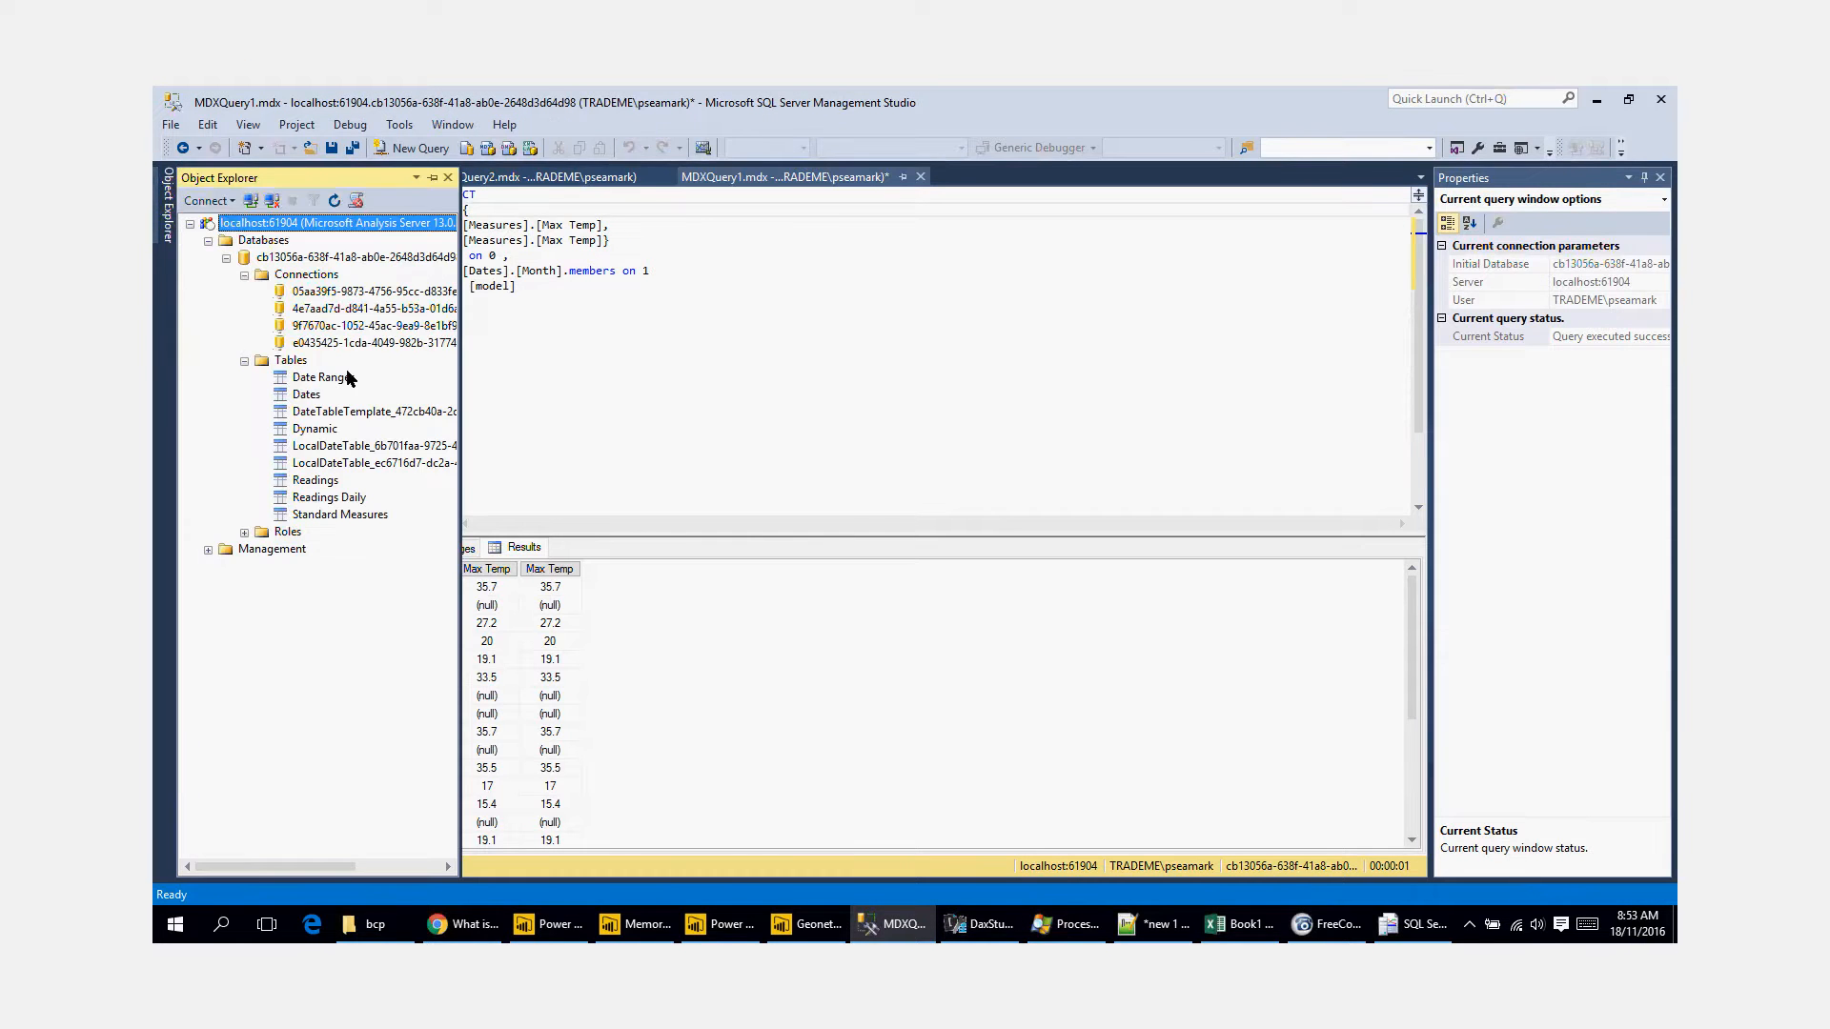
{"action": "right_click", "coordinate": [272, 241]}
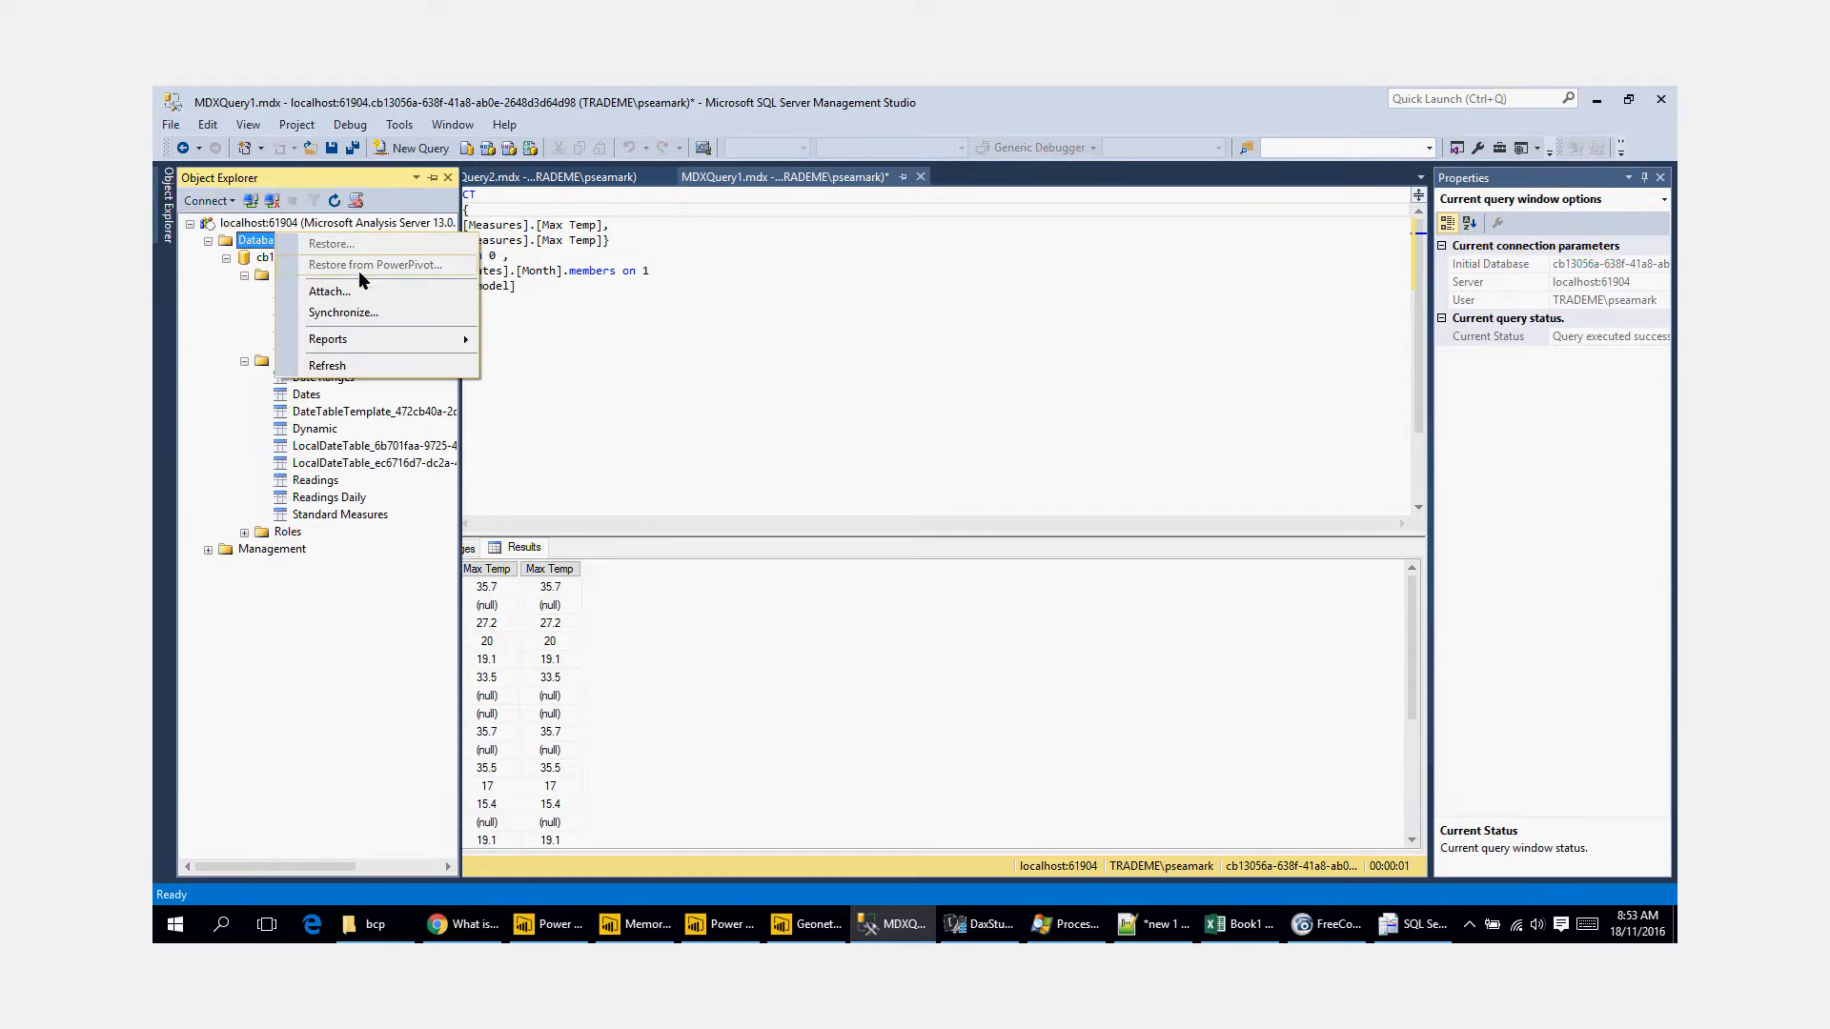
{"action": "left_click", "coordinate": [247, 302]}
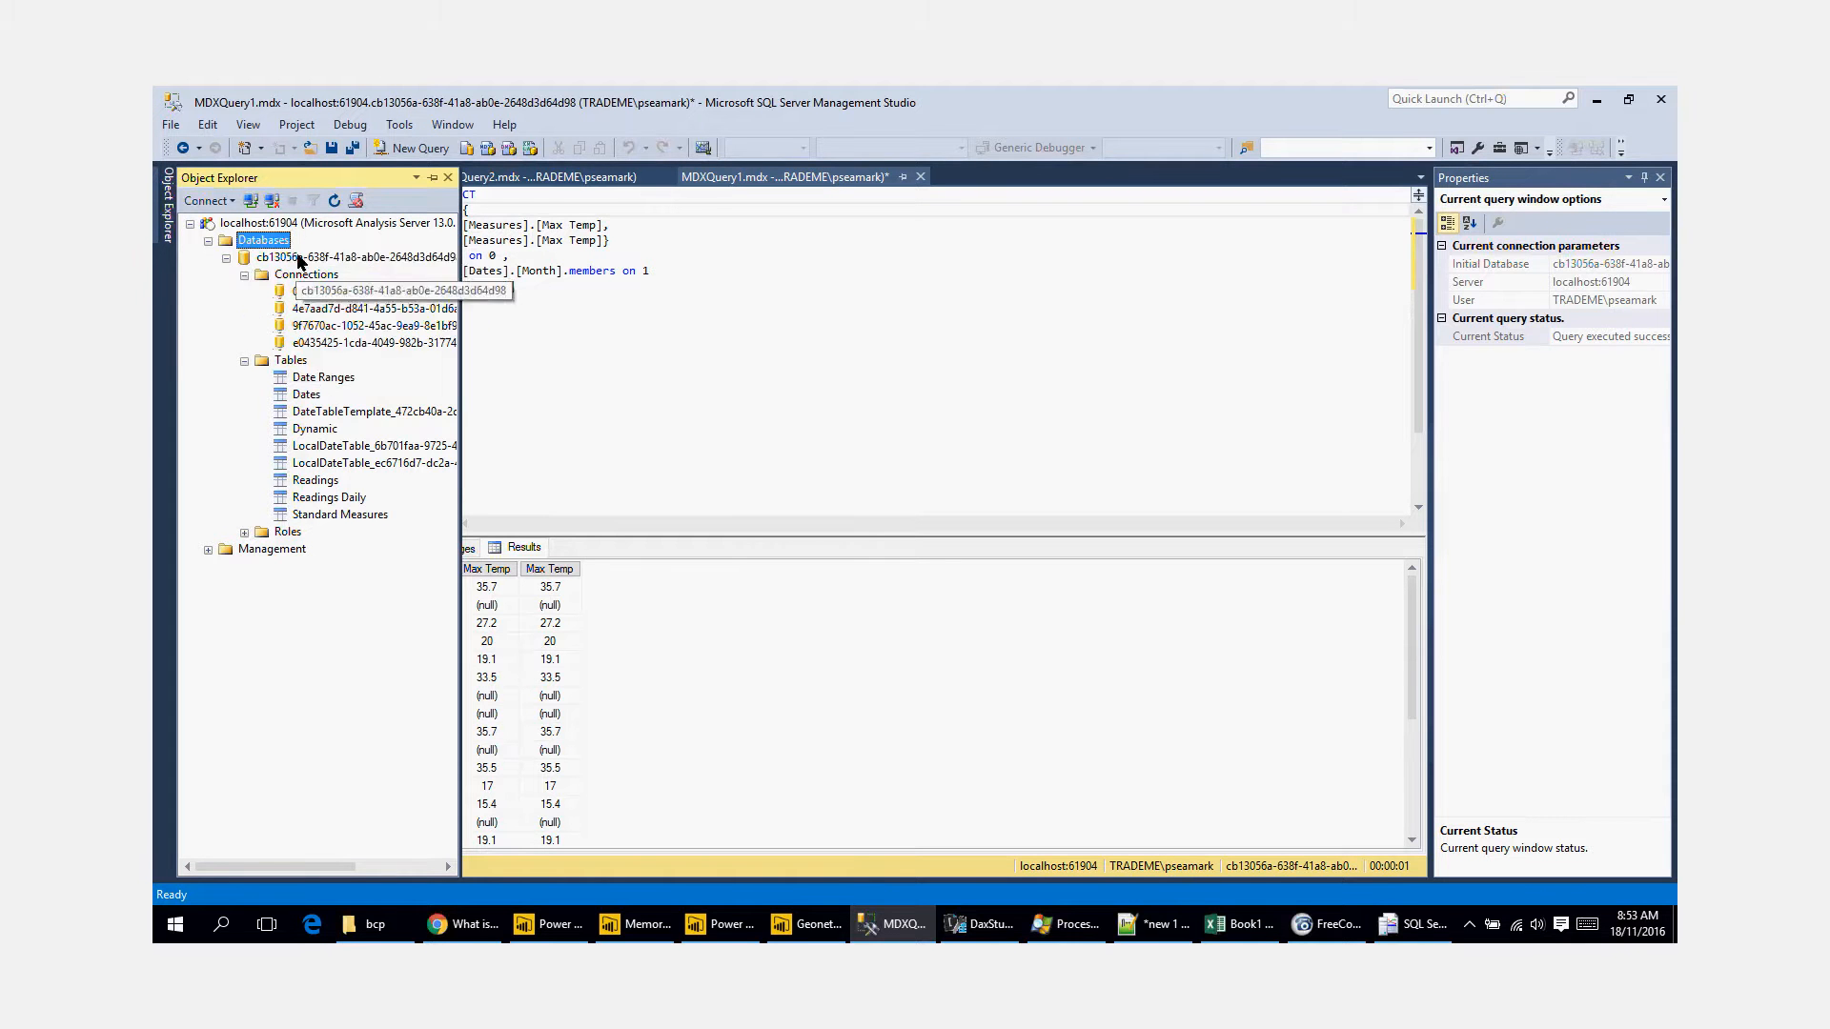
{"action": "right_click", "coordinate": [300, 259]}
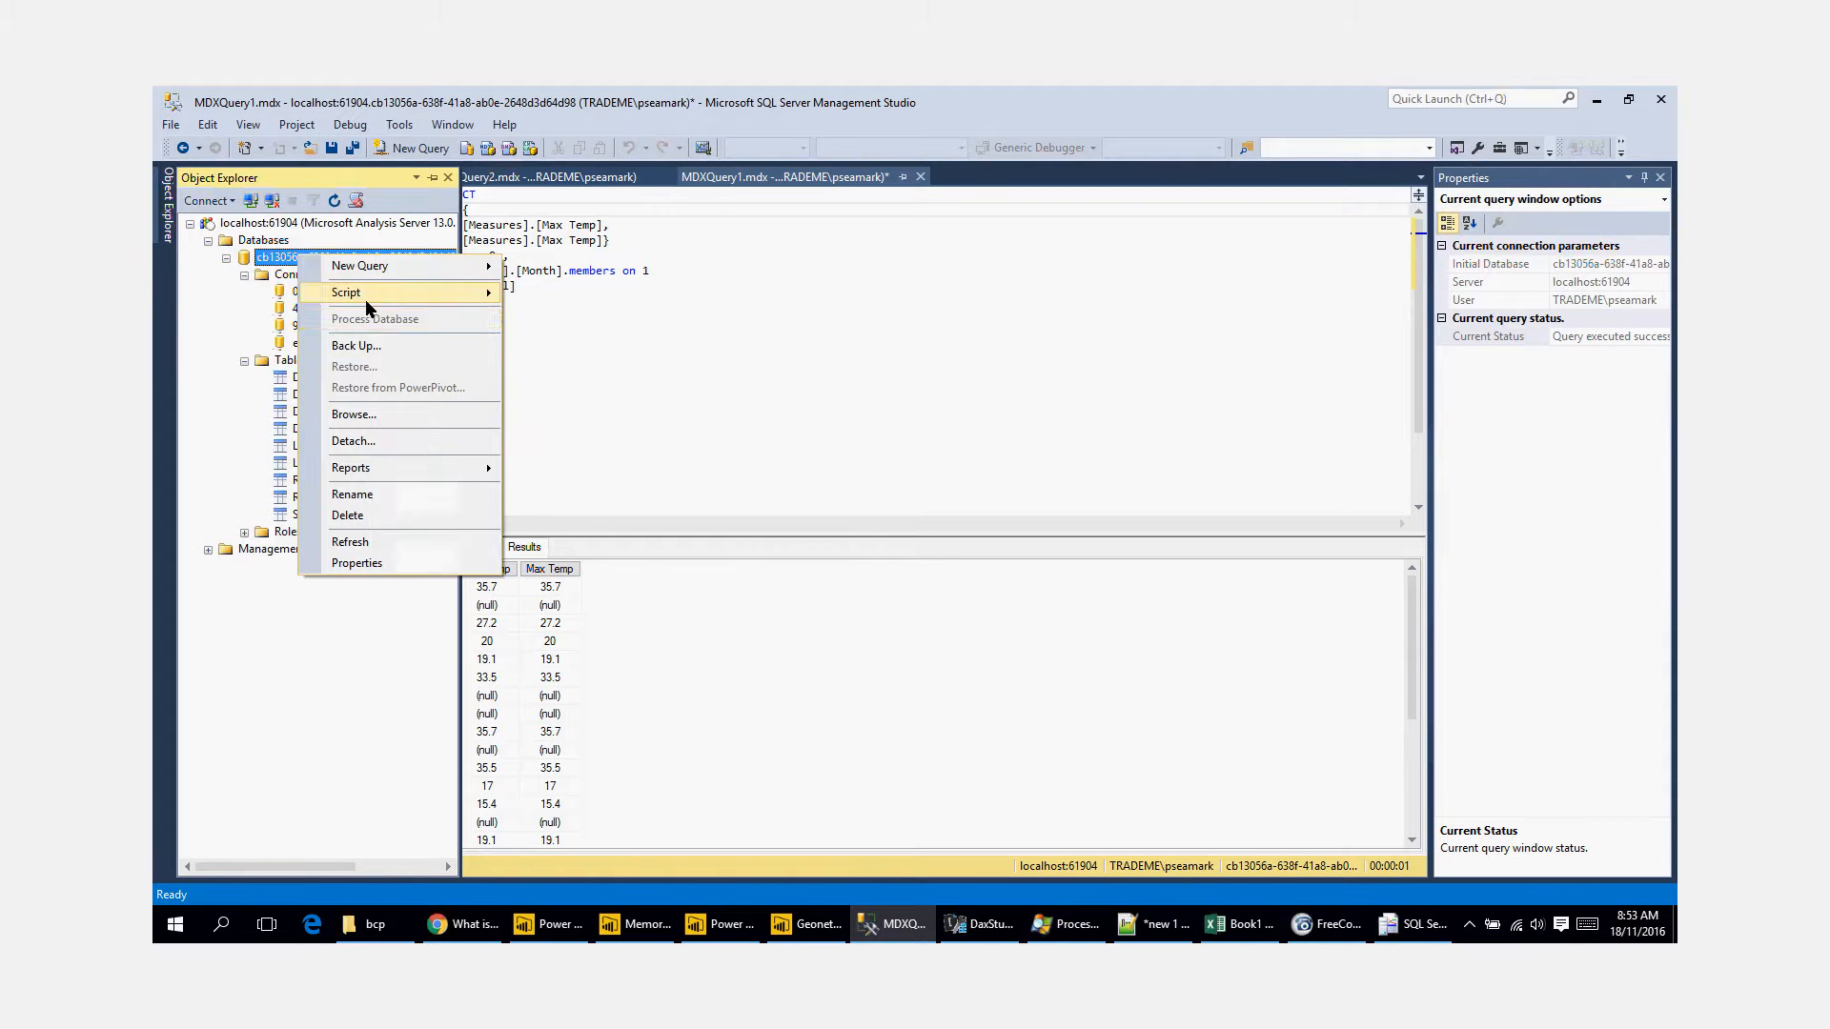
{"action": "left_click", "coordinate": [388, 347]}
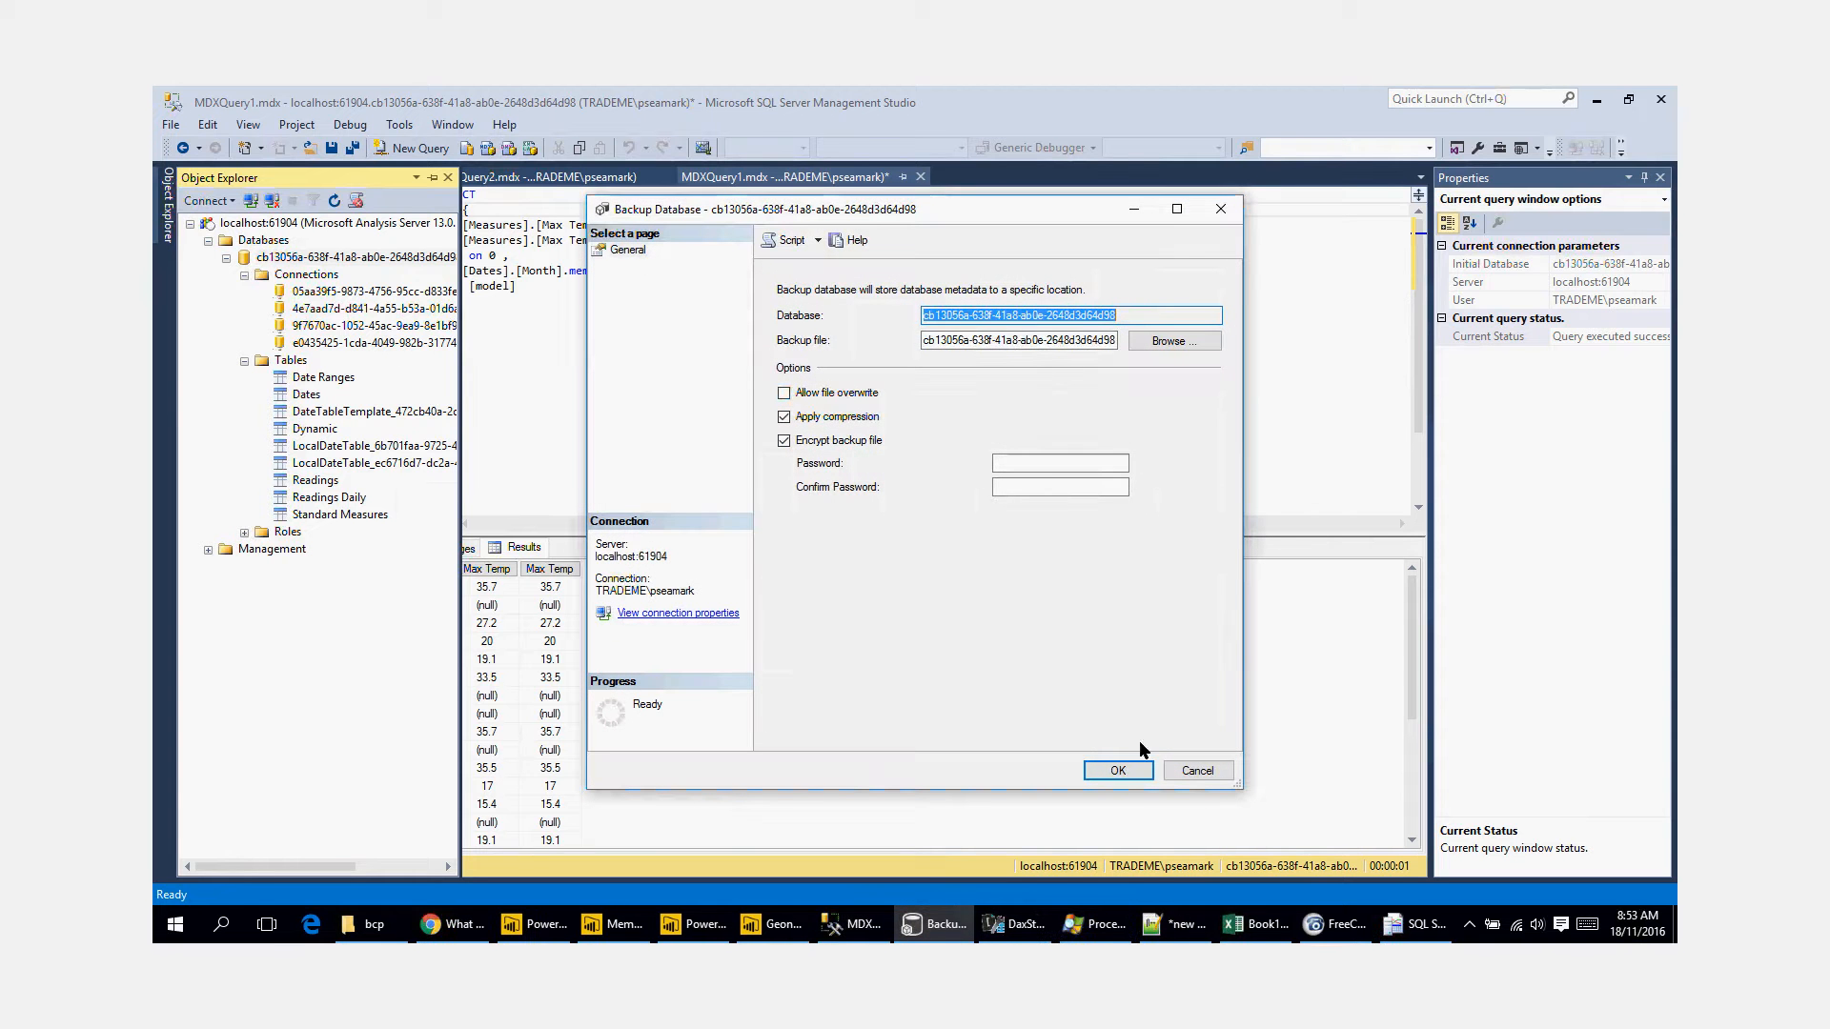
Step: Try to back up the model database with compression and without encryption, cancel the backup and minimize Management Studio
{"action": "left_click", "coordinate": [1134, 777]}
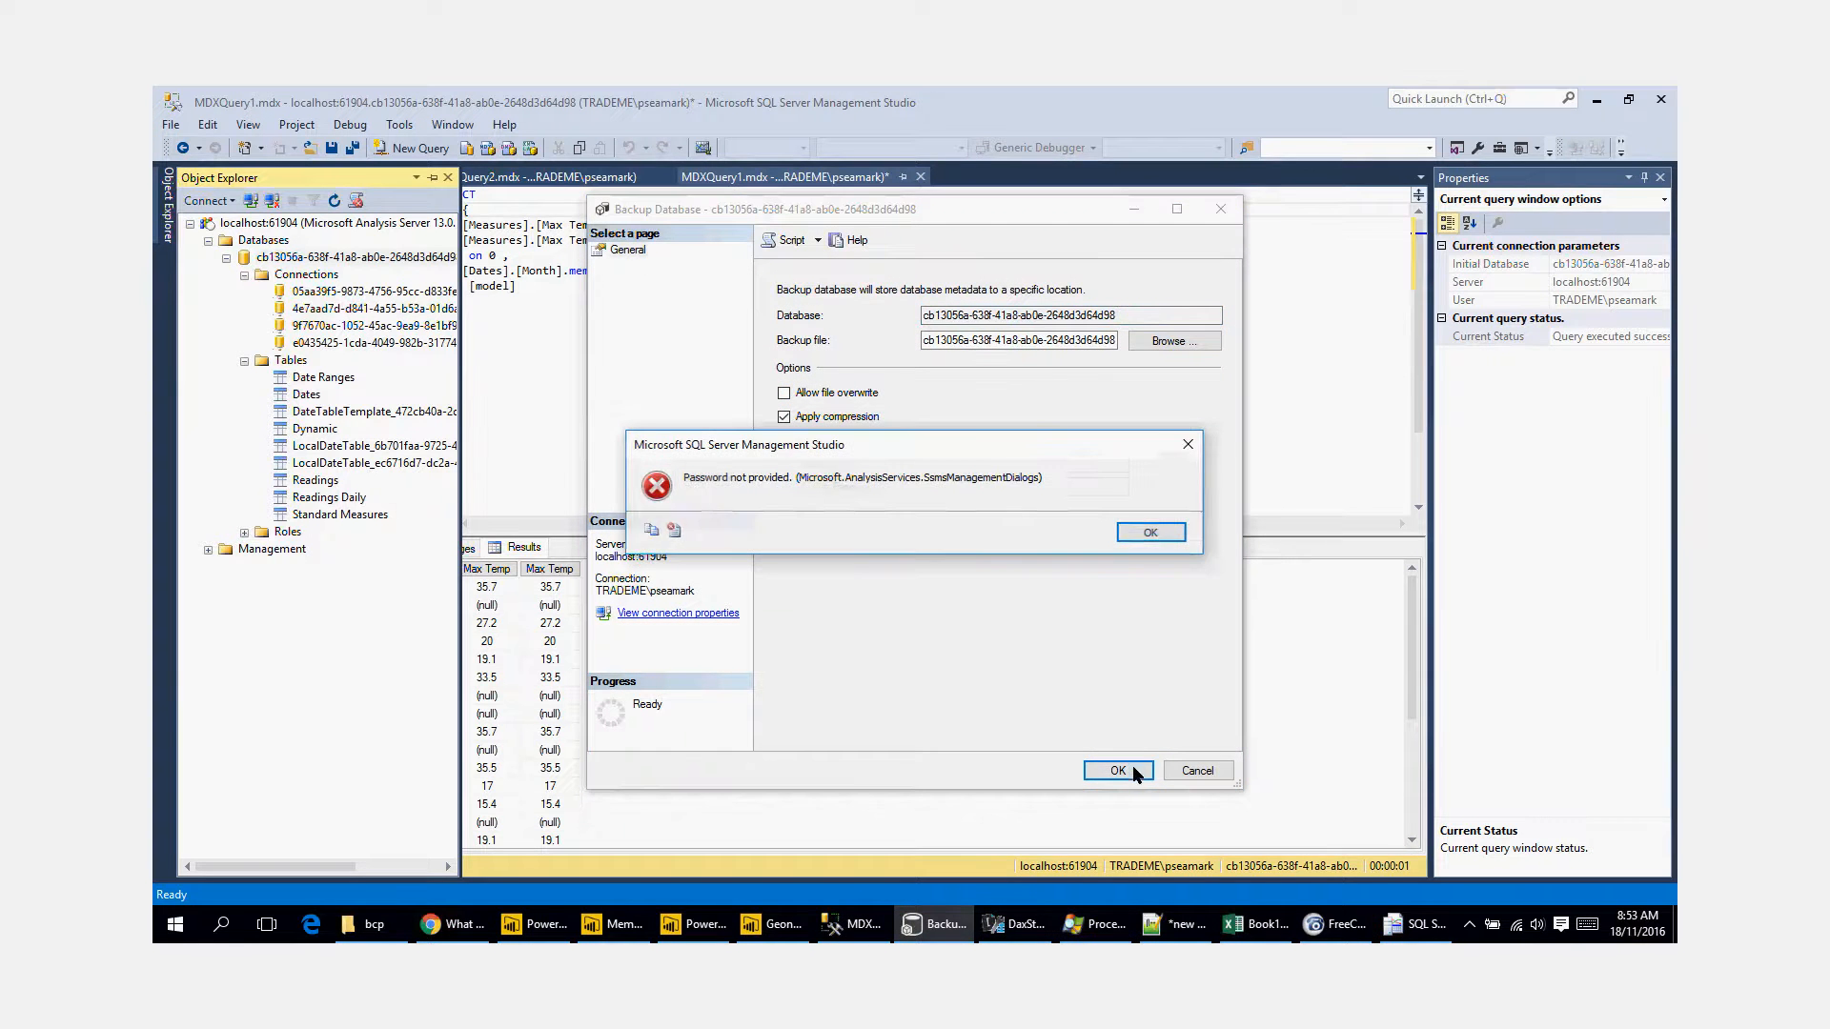
{"action": "left_click", "coordinate": [1144, 533]}
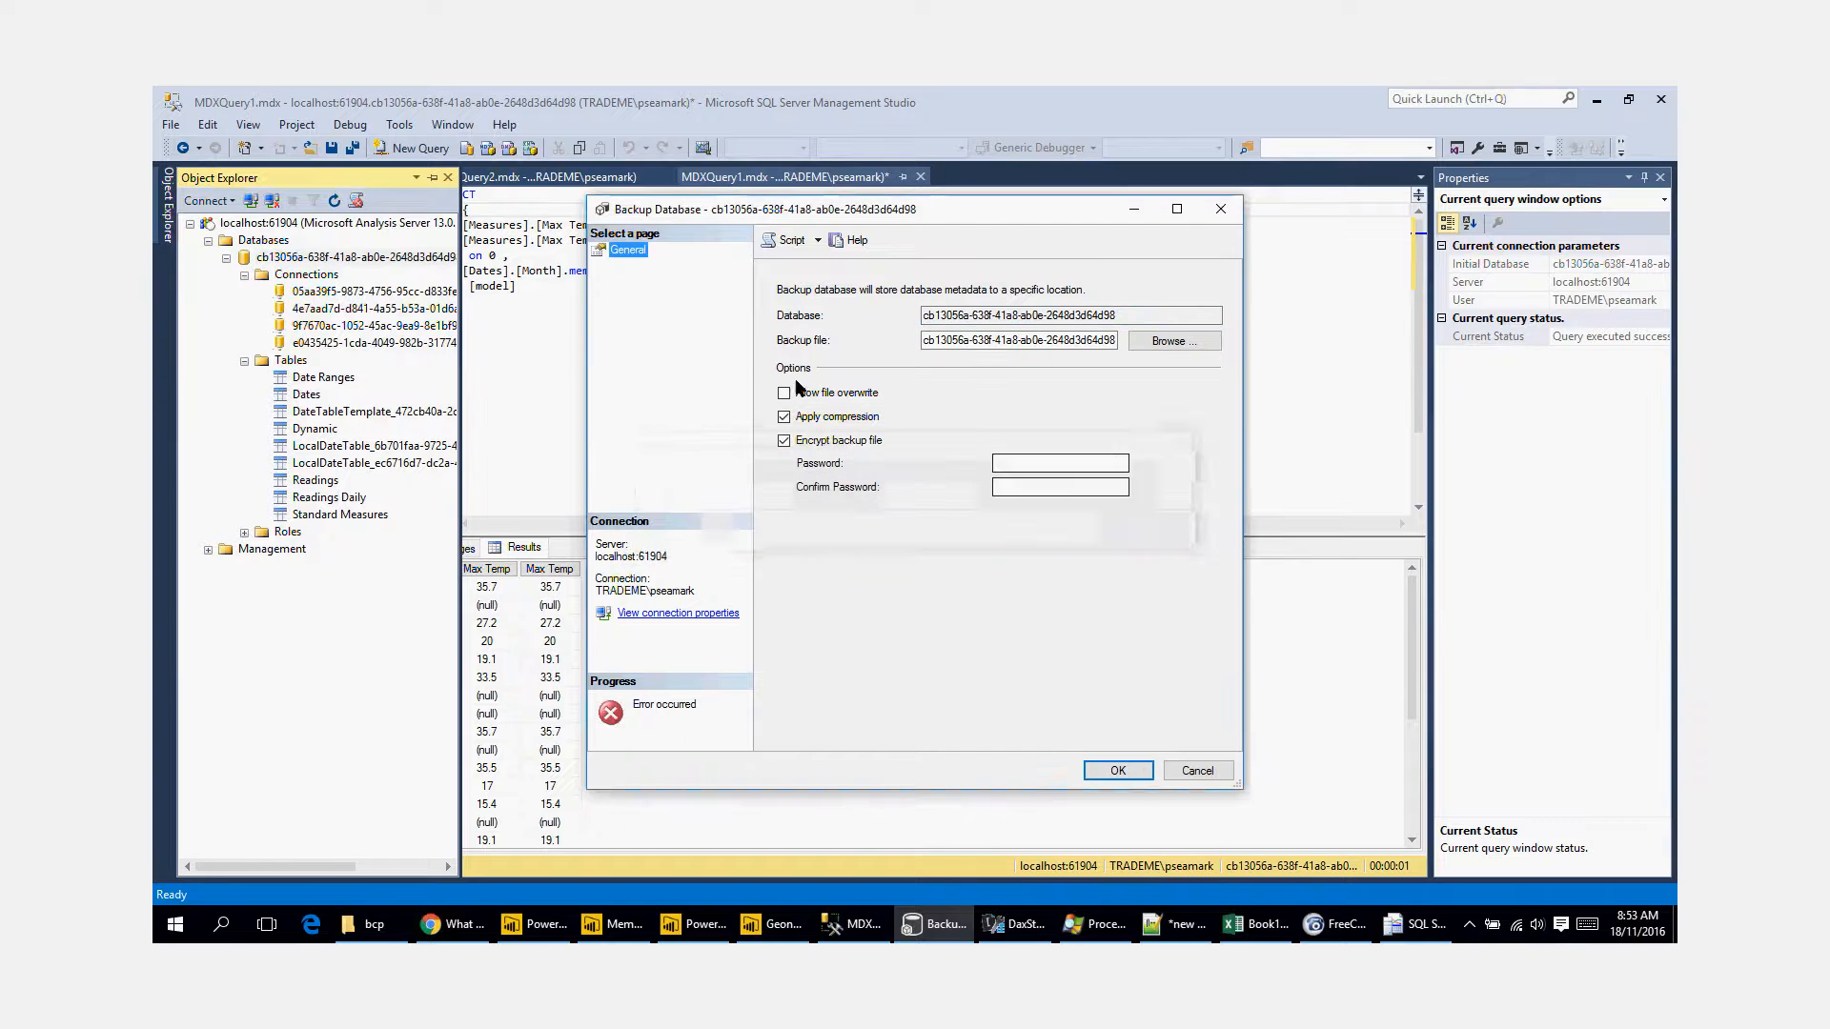
{"action": "left_click", "coordinate": [1138, 776]}
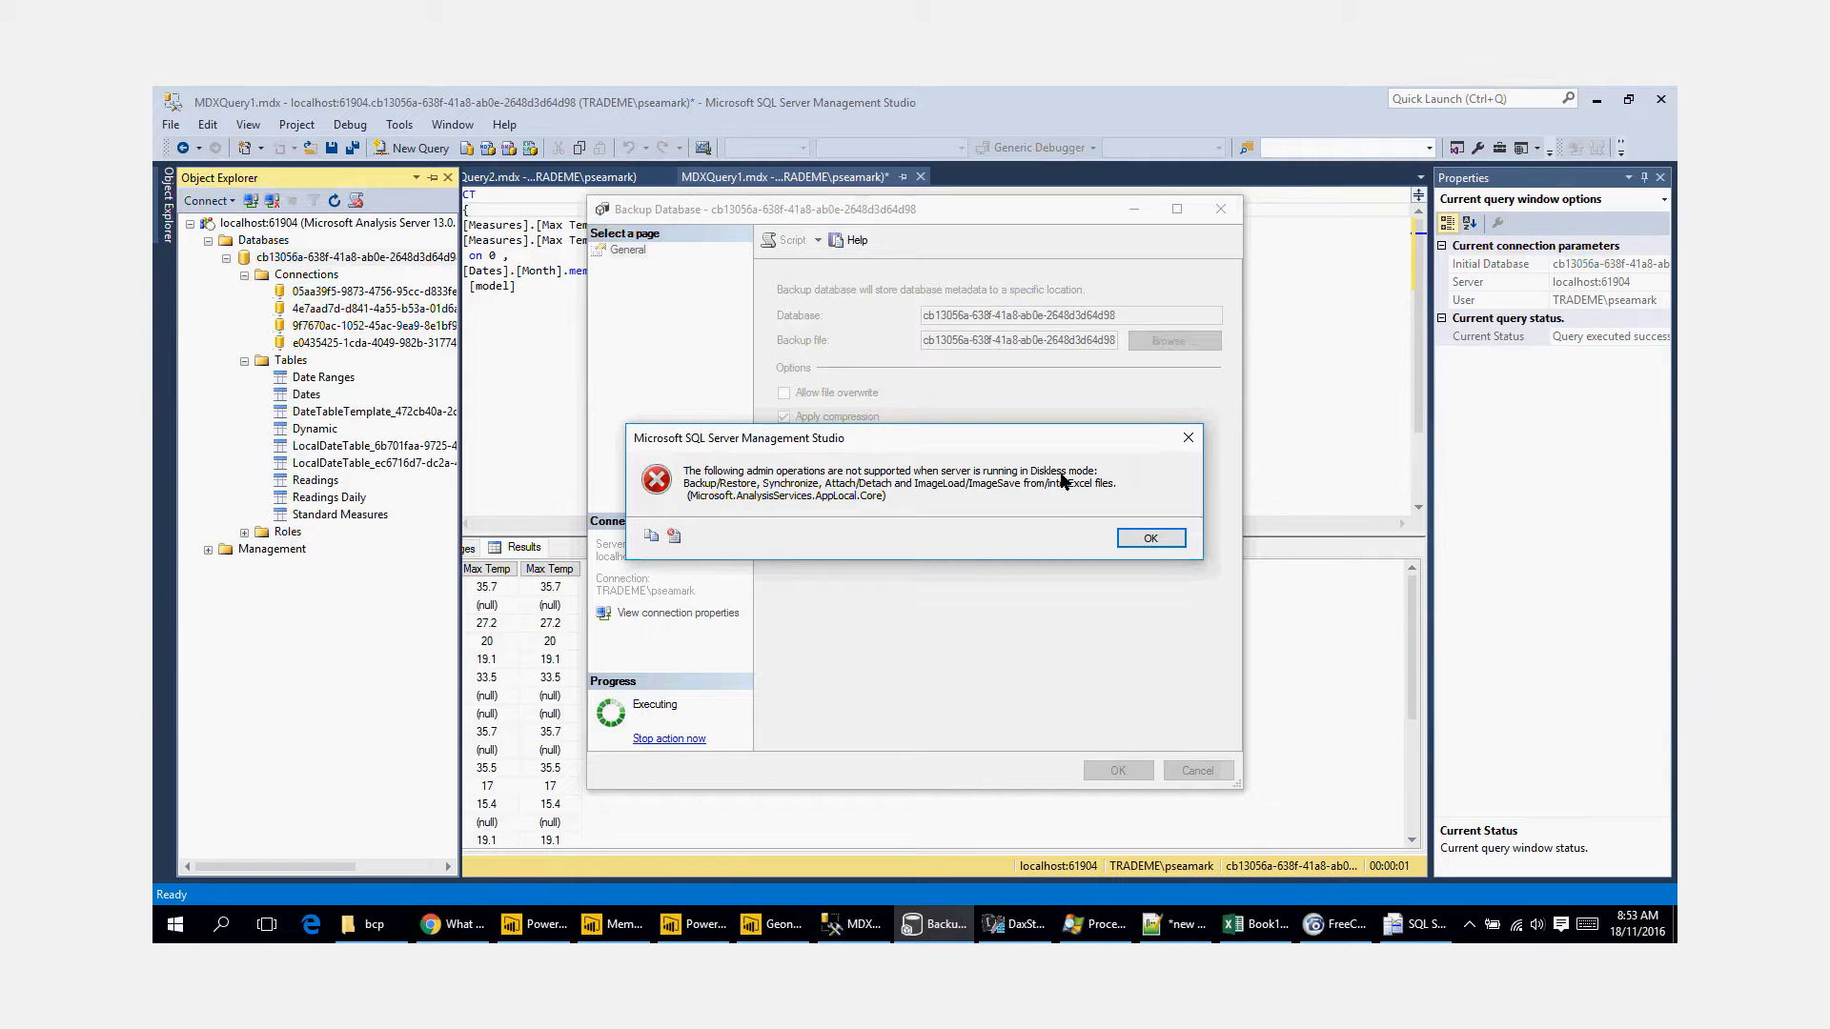
{"action": "left_click", "coordinate": [1142, 539]}
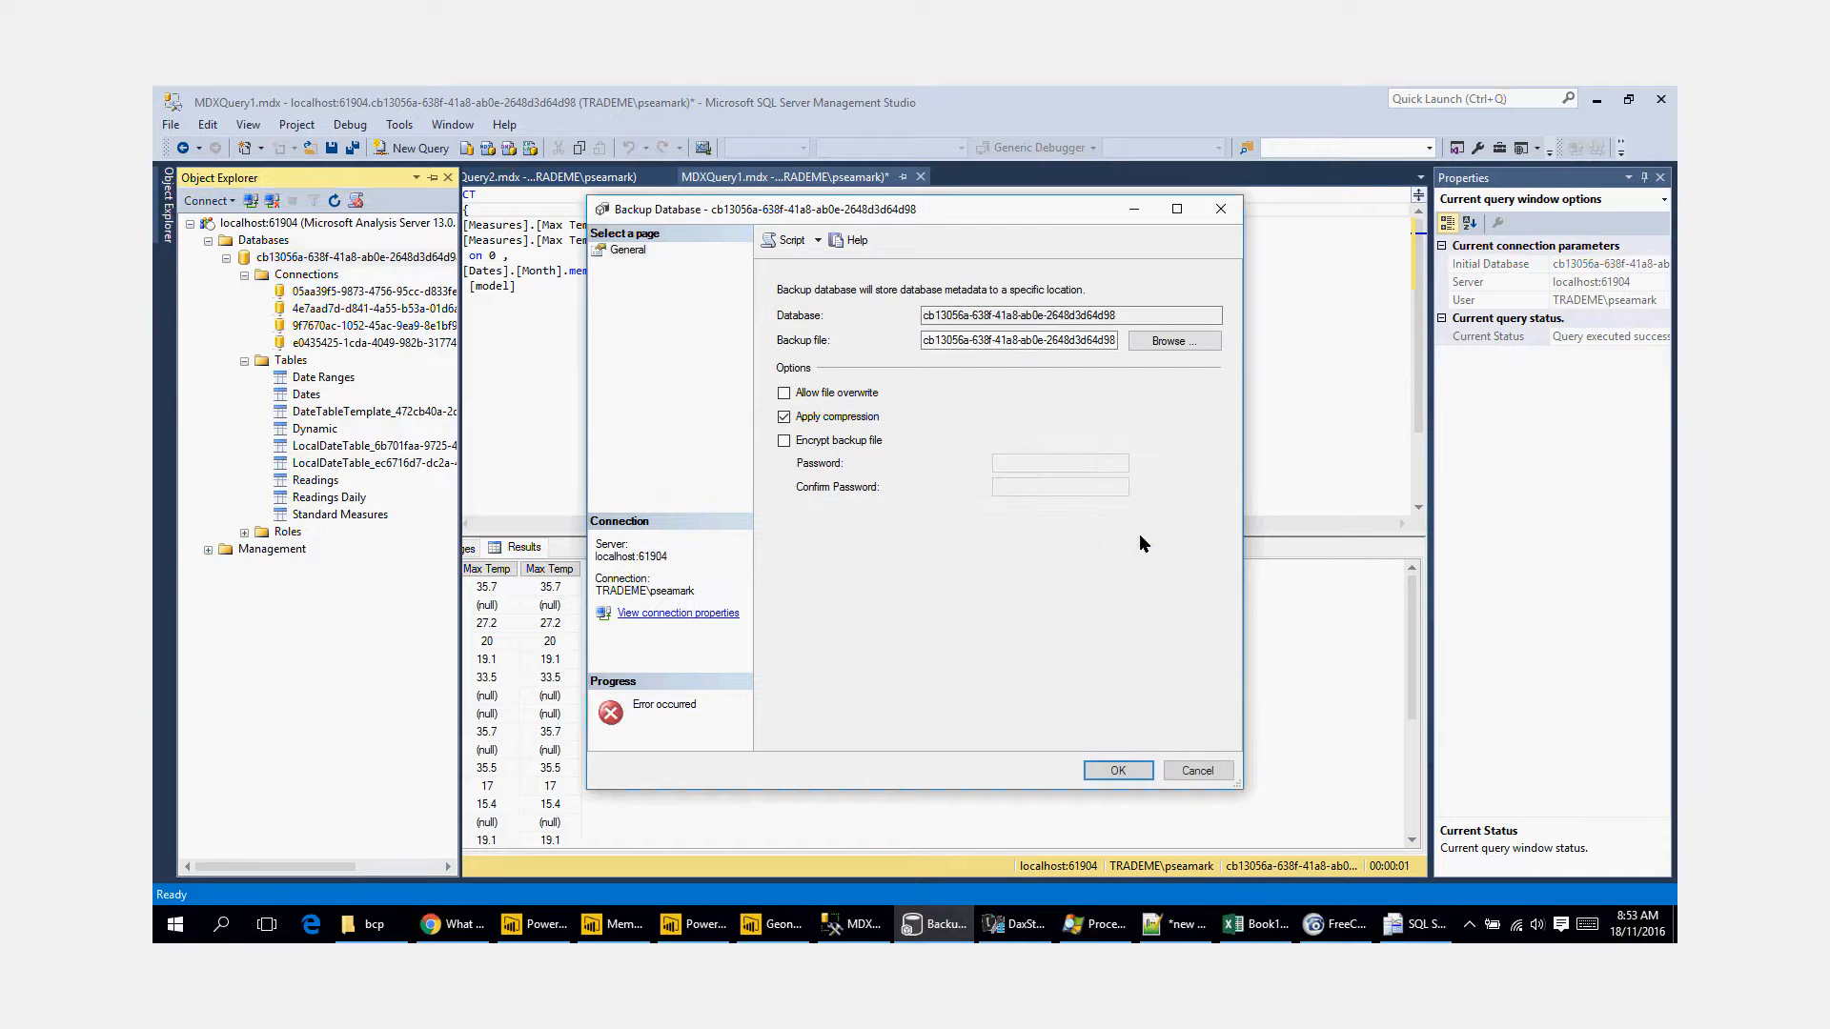
{"action": "left_click", "coordinate": [1207, 770]}
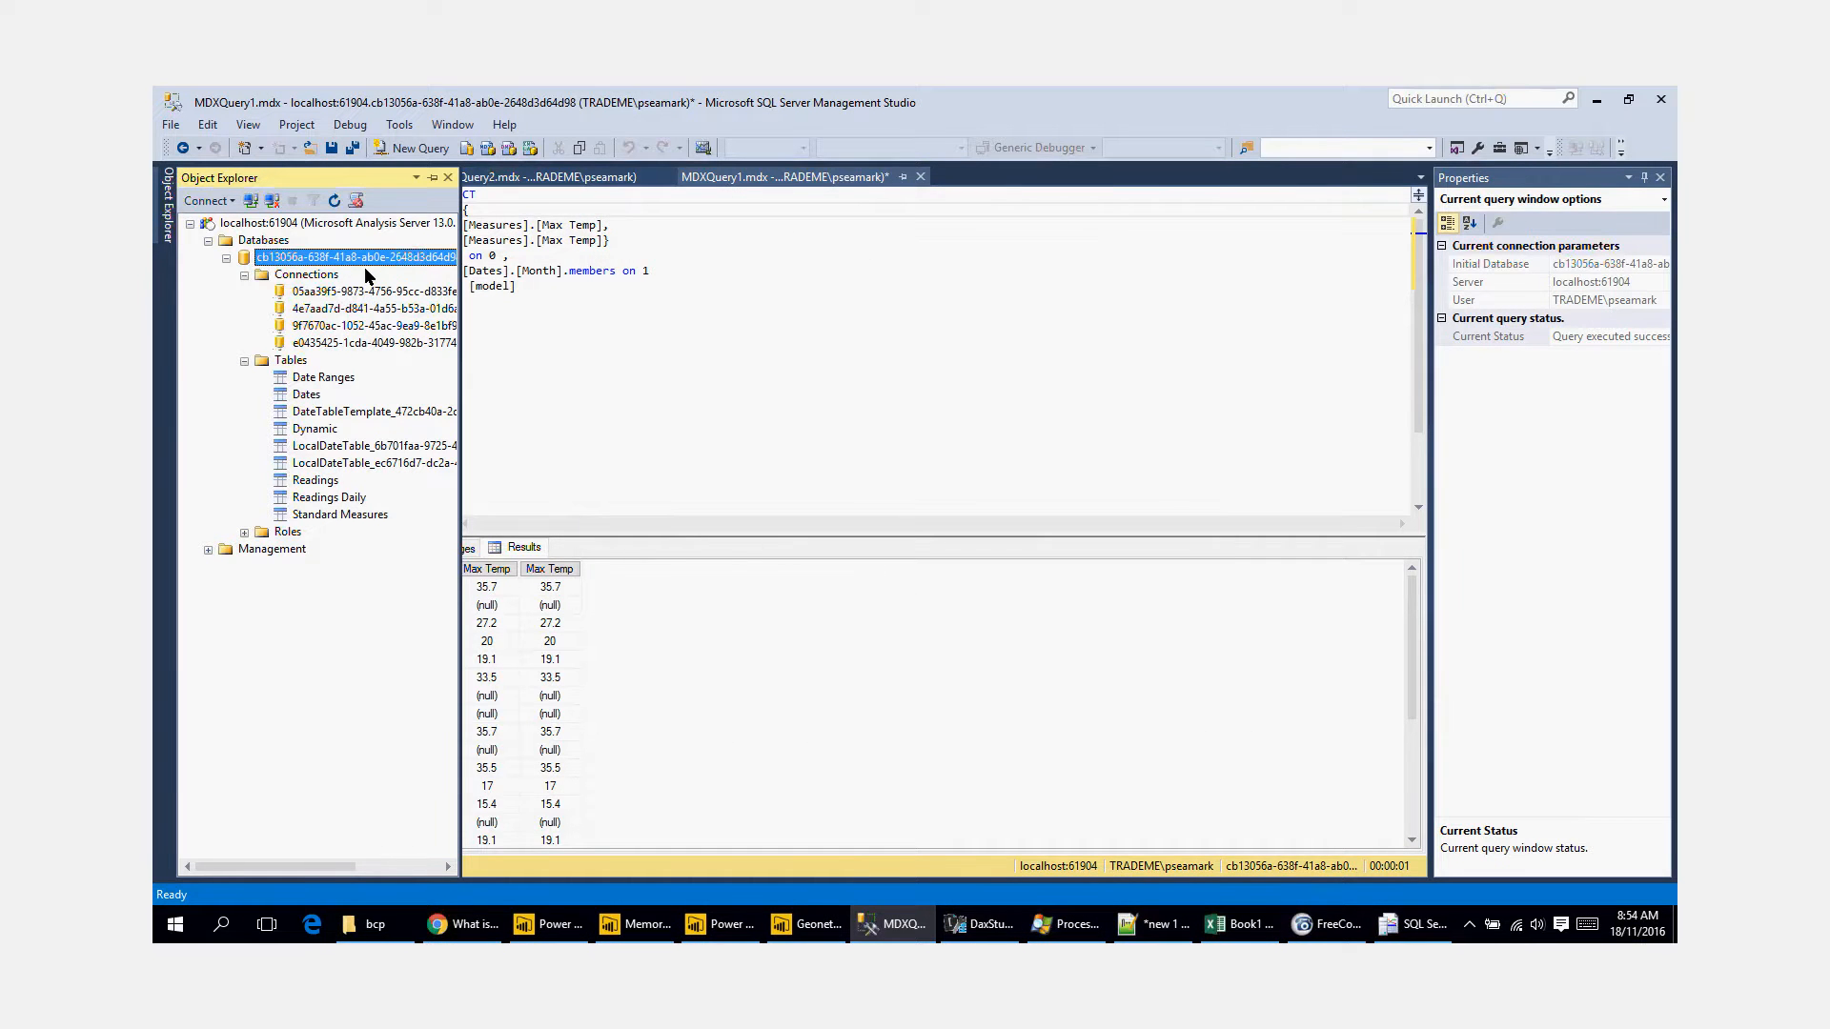
{"action": "left_click", "coordinate": [1592, 100]}
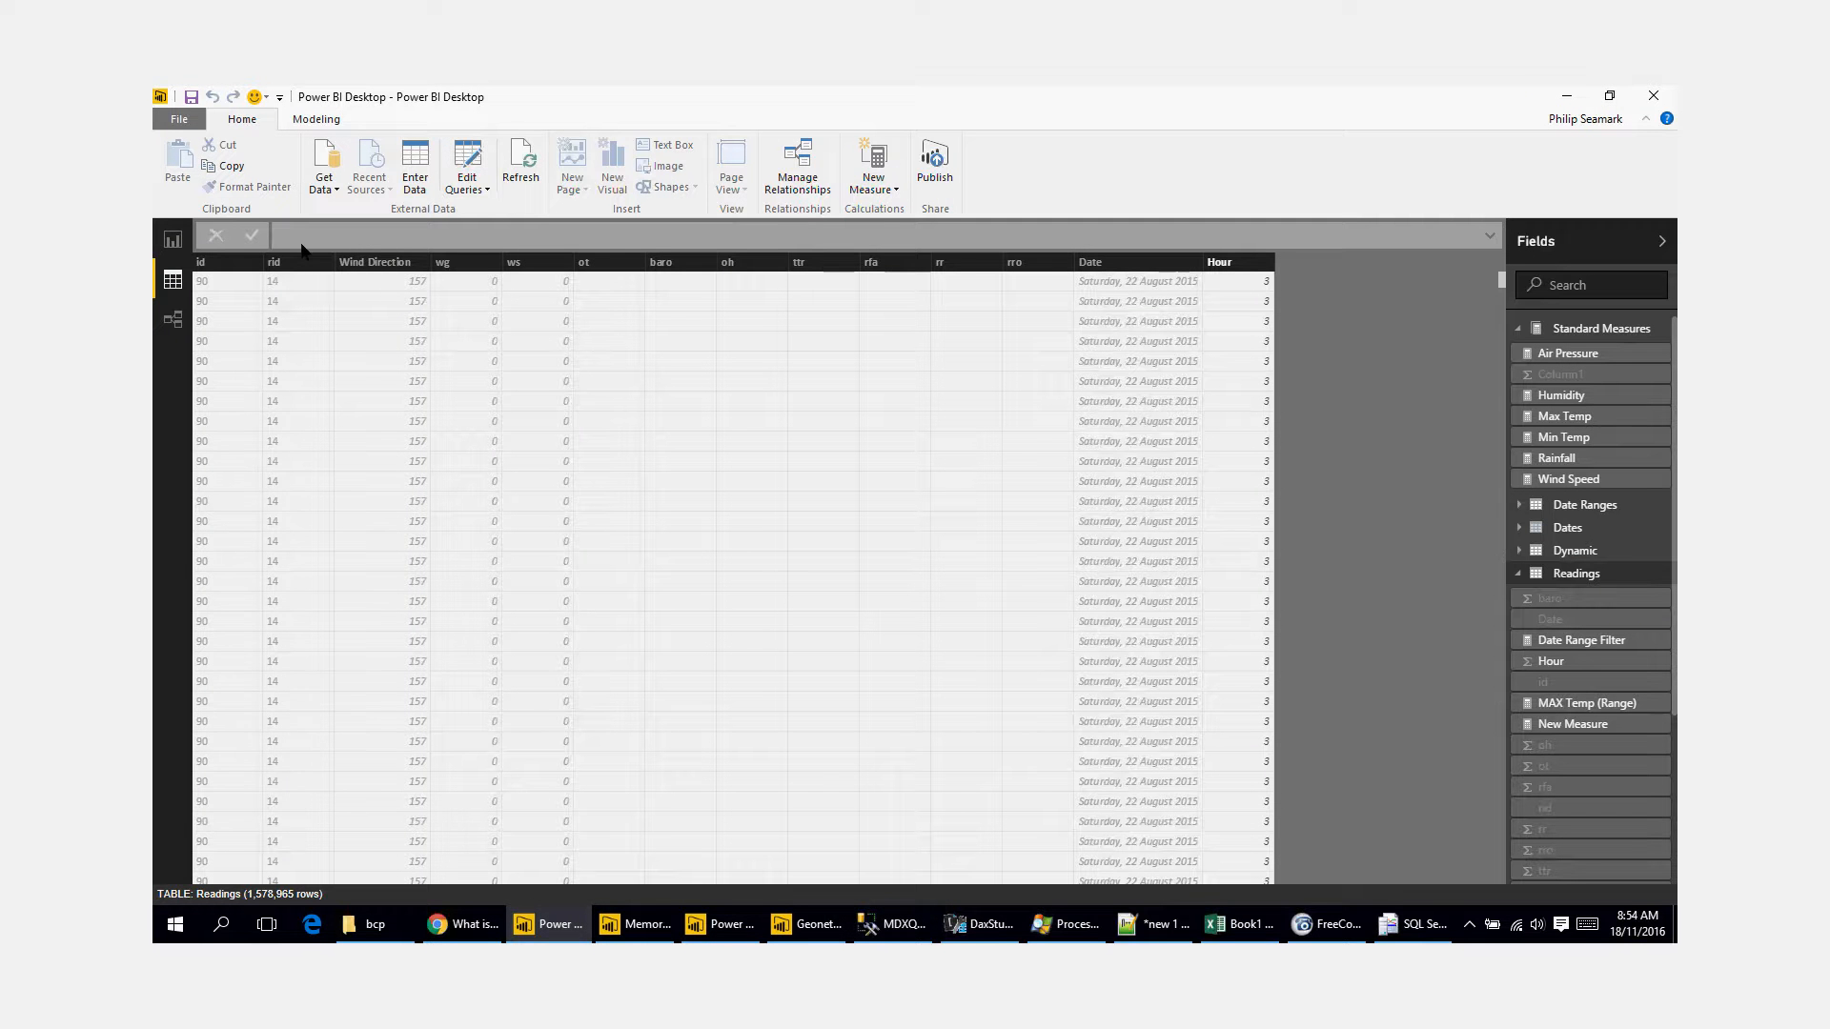
Step: On the Hour page of the report, add the Readings Hour field to the axis of the Measure Value column chart
{"action": "left_click", "coordinate": [172, 239]}
{"action": "left_click", "coordinate": [346, 407]}
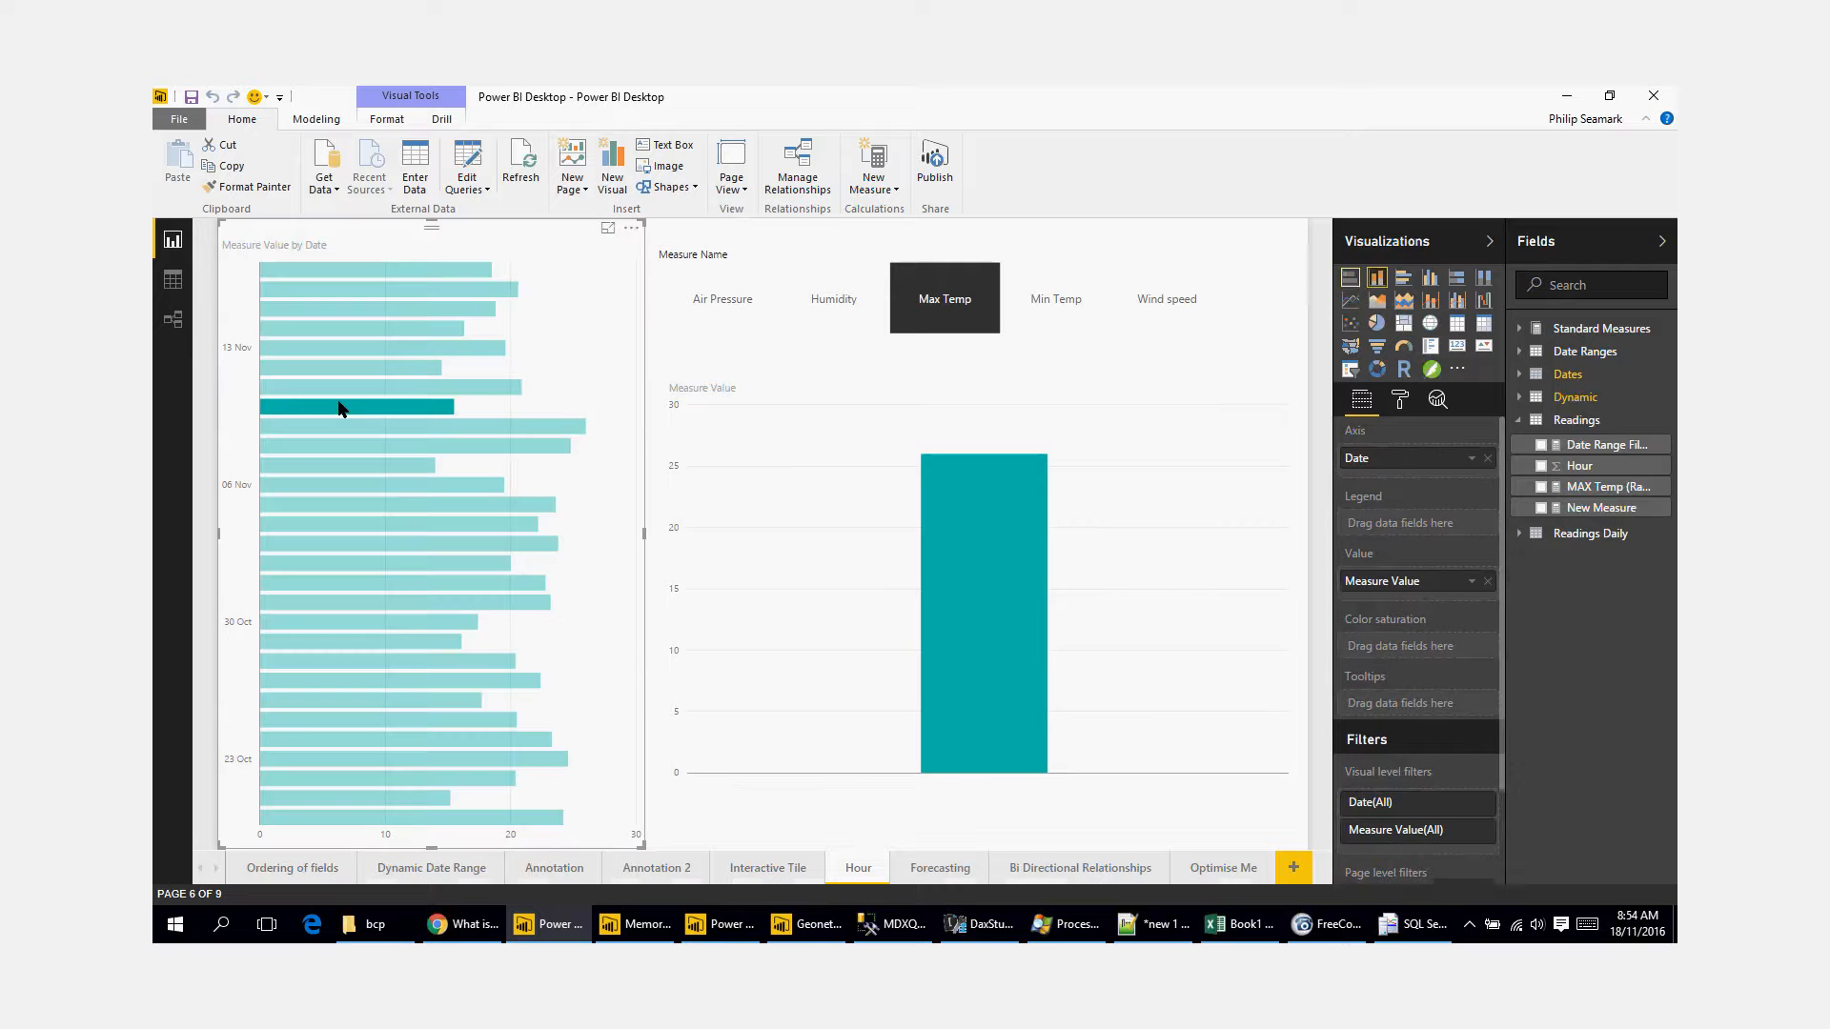
{"action": "left_click", "coordinate": [1224, 615]}
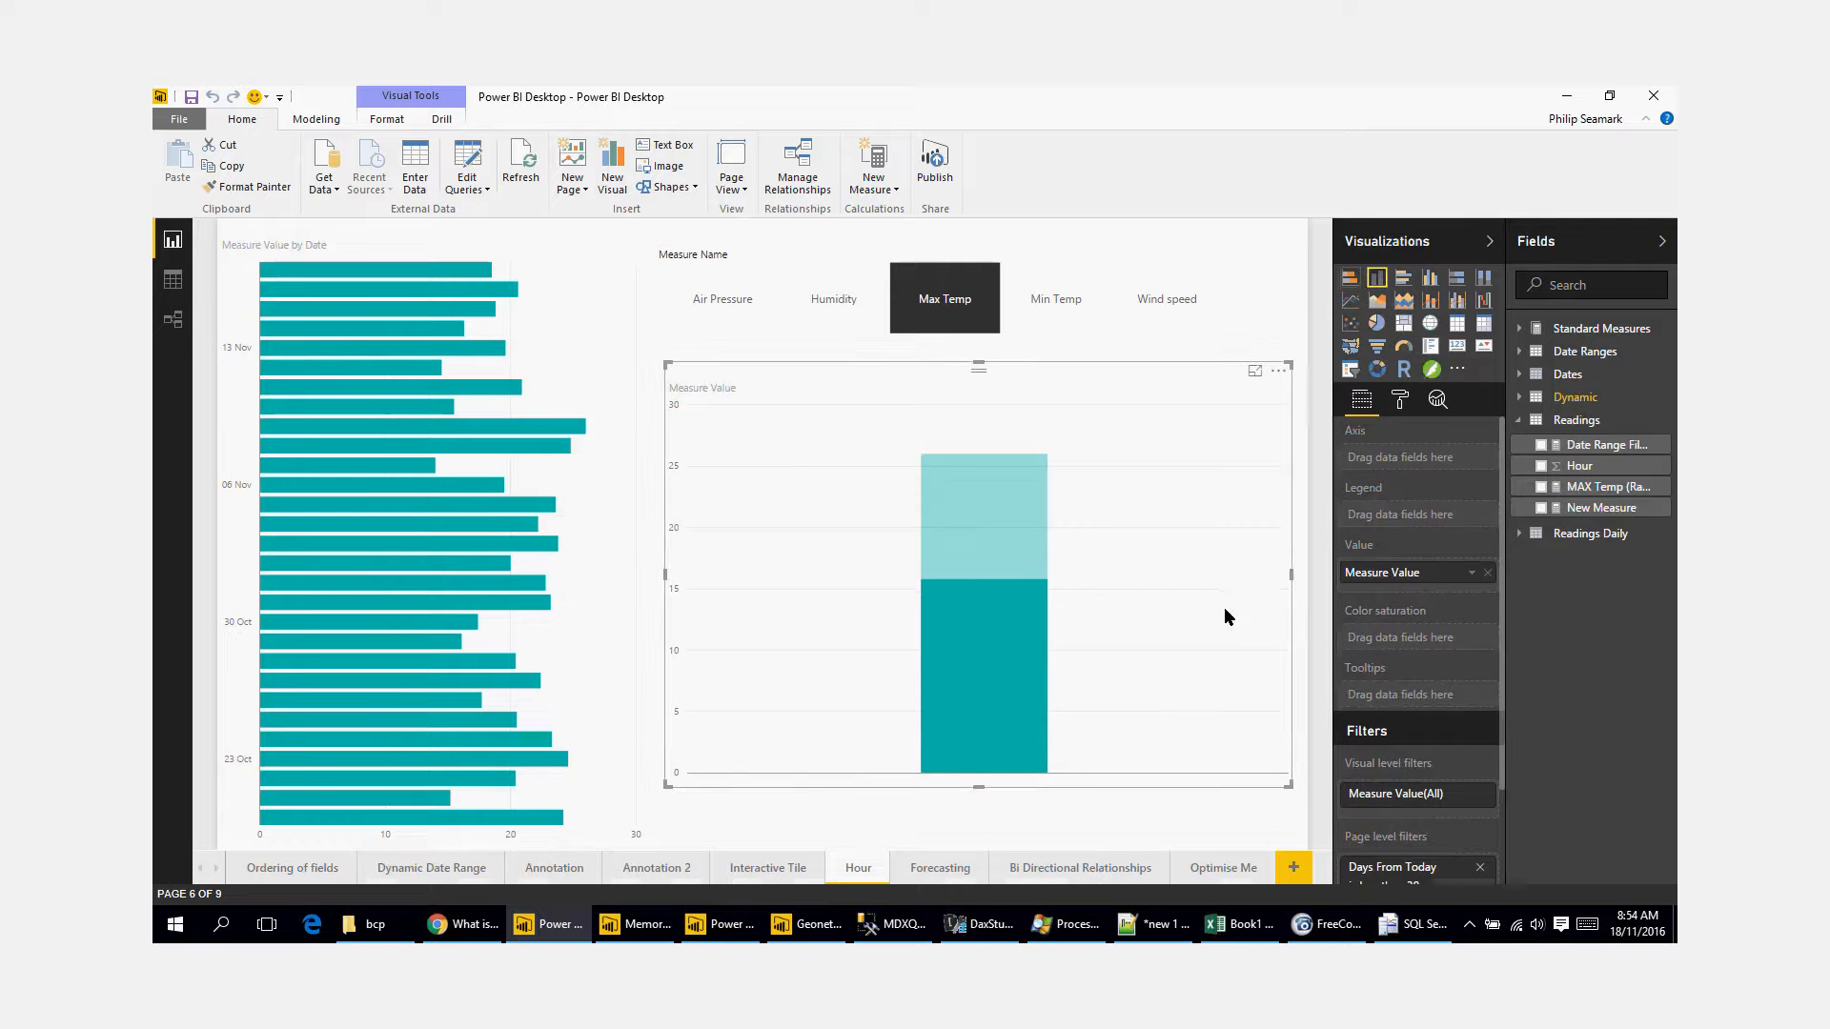
{"action": "left_click", "coordinate": [1589, 466]}
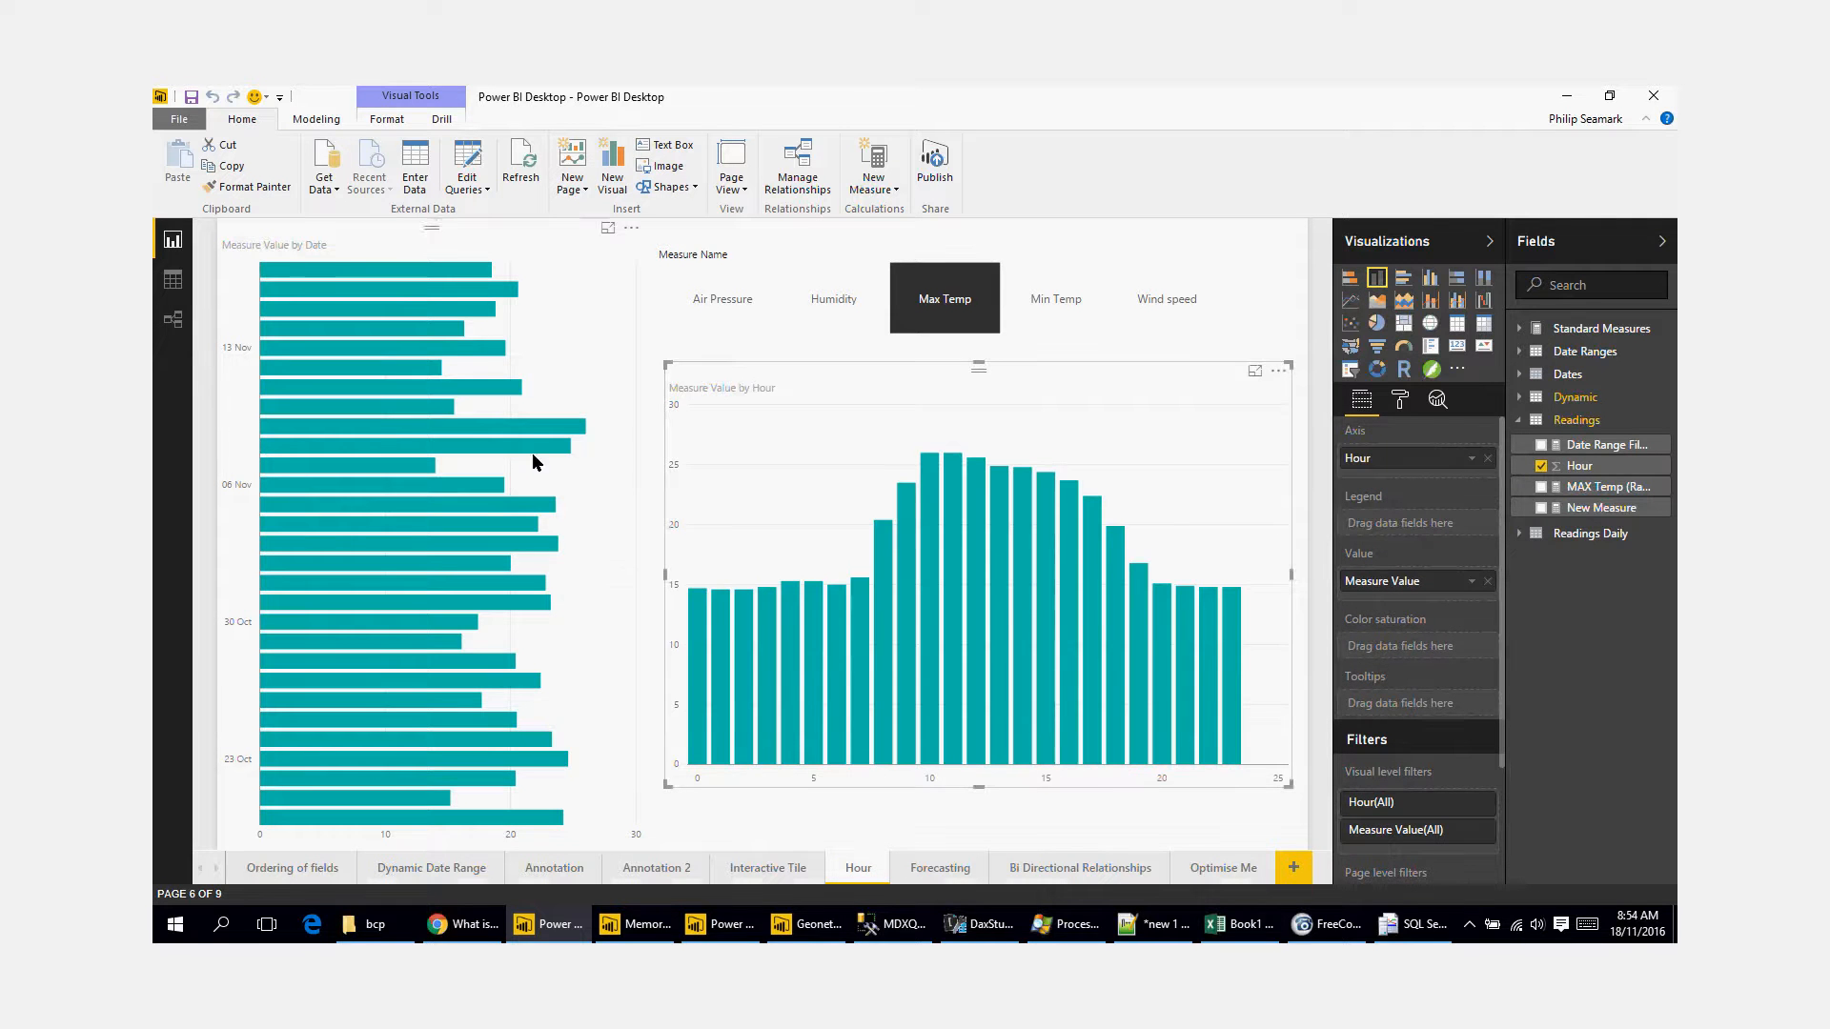
Step: Highlight individual dates in the Measure Value by Date chart, ending on the third bar, to examine their hourly Max Temp pattern
{"action": "left_click", "coordinate": [424, 389]}
{"action": "left_click", "coordinate": [426, 267]}
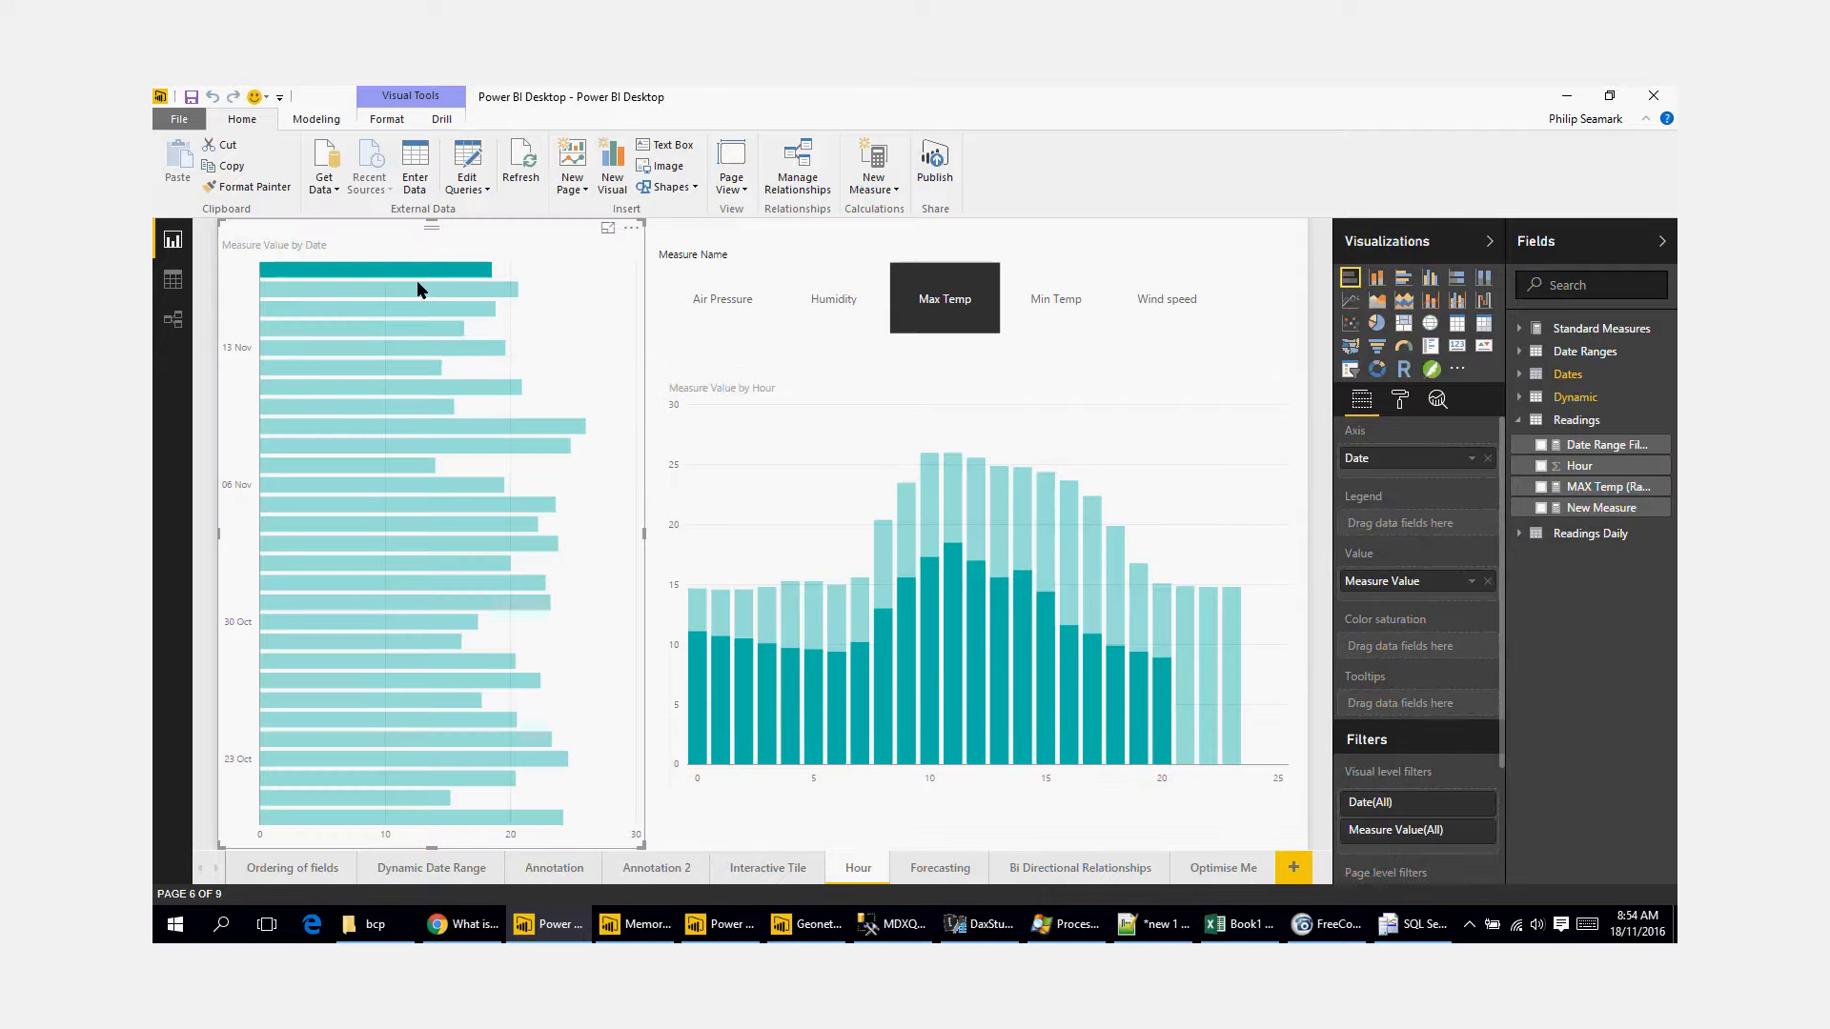
{"action": "left_click", "coordinate": [401, 290]}
{"action": "left_click", "coordinate": [395, 308]}
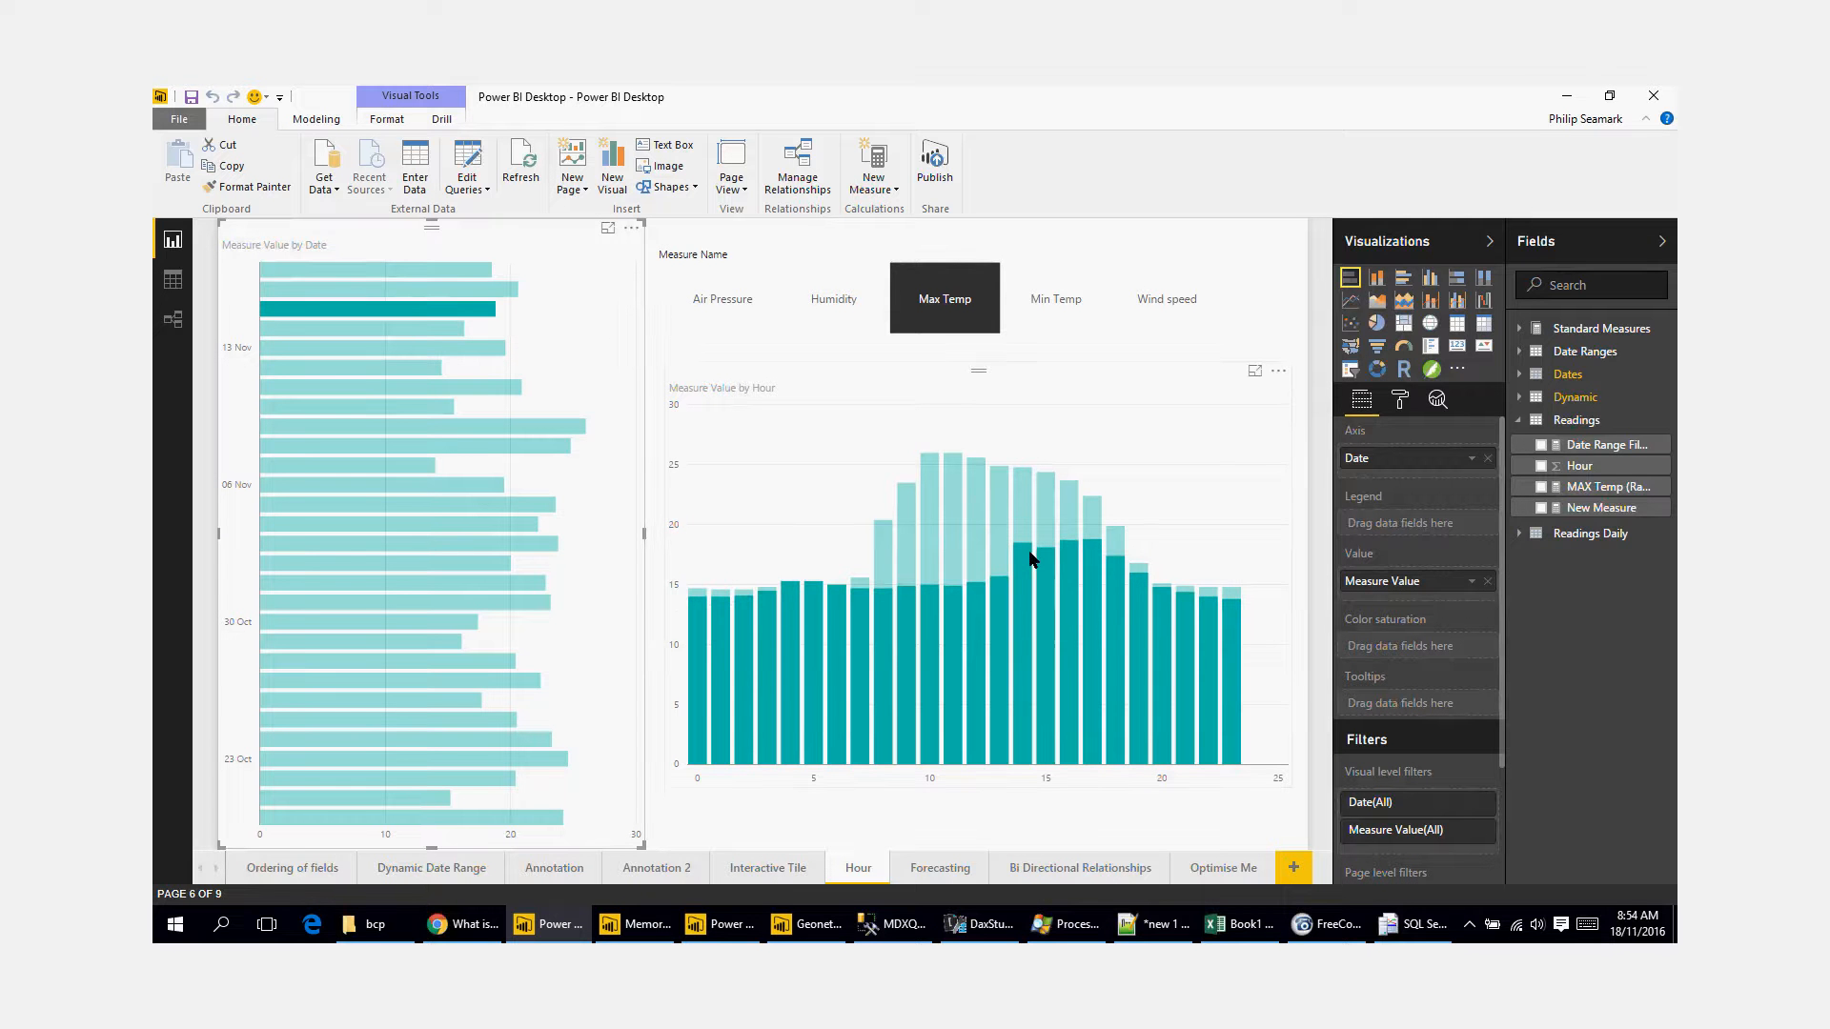
{"action": "mouse_move", "coordinate": [1030, 565]}
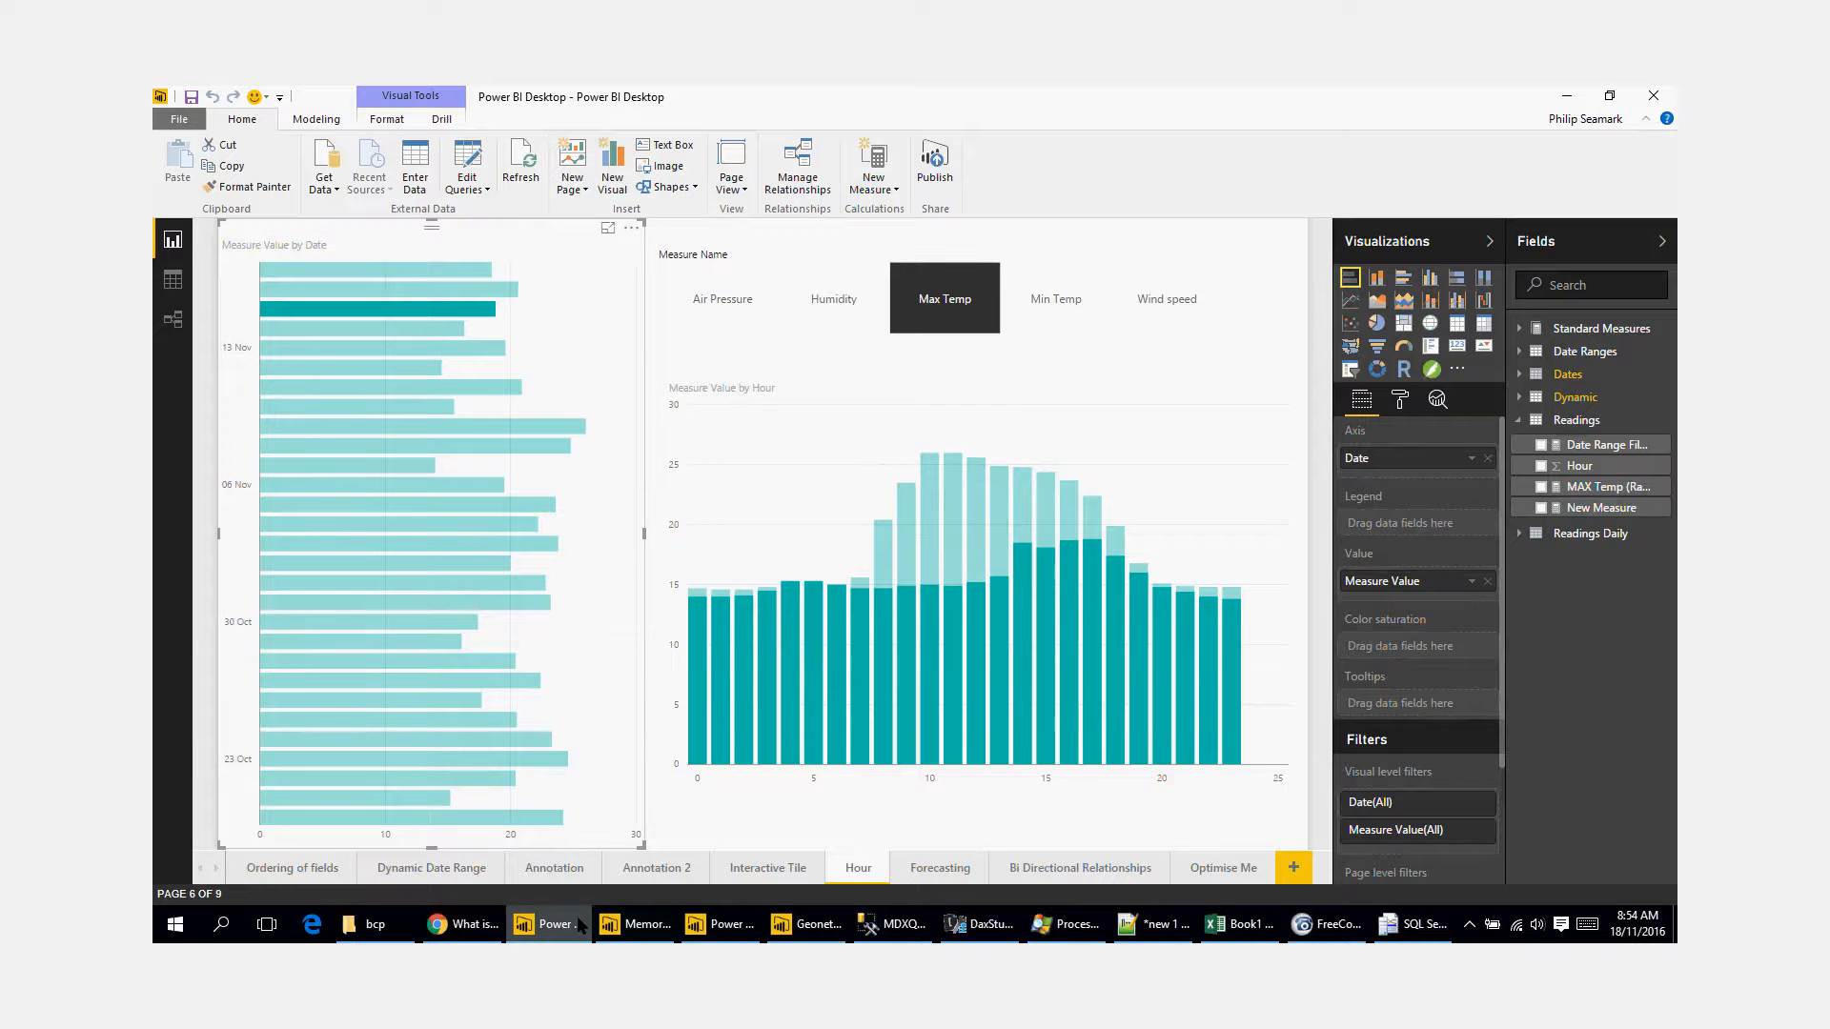
Step: Switch to the Power BI Desktop Memory Profile report and refresh its data to examine memory use per column
{"action": "mouse_move", "coordinate": [579, 927]}
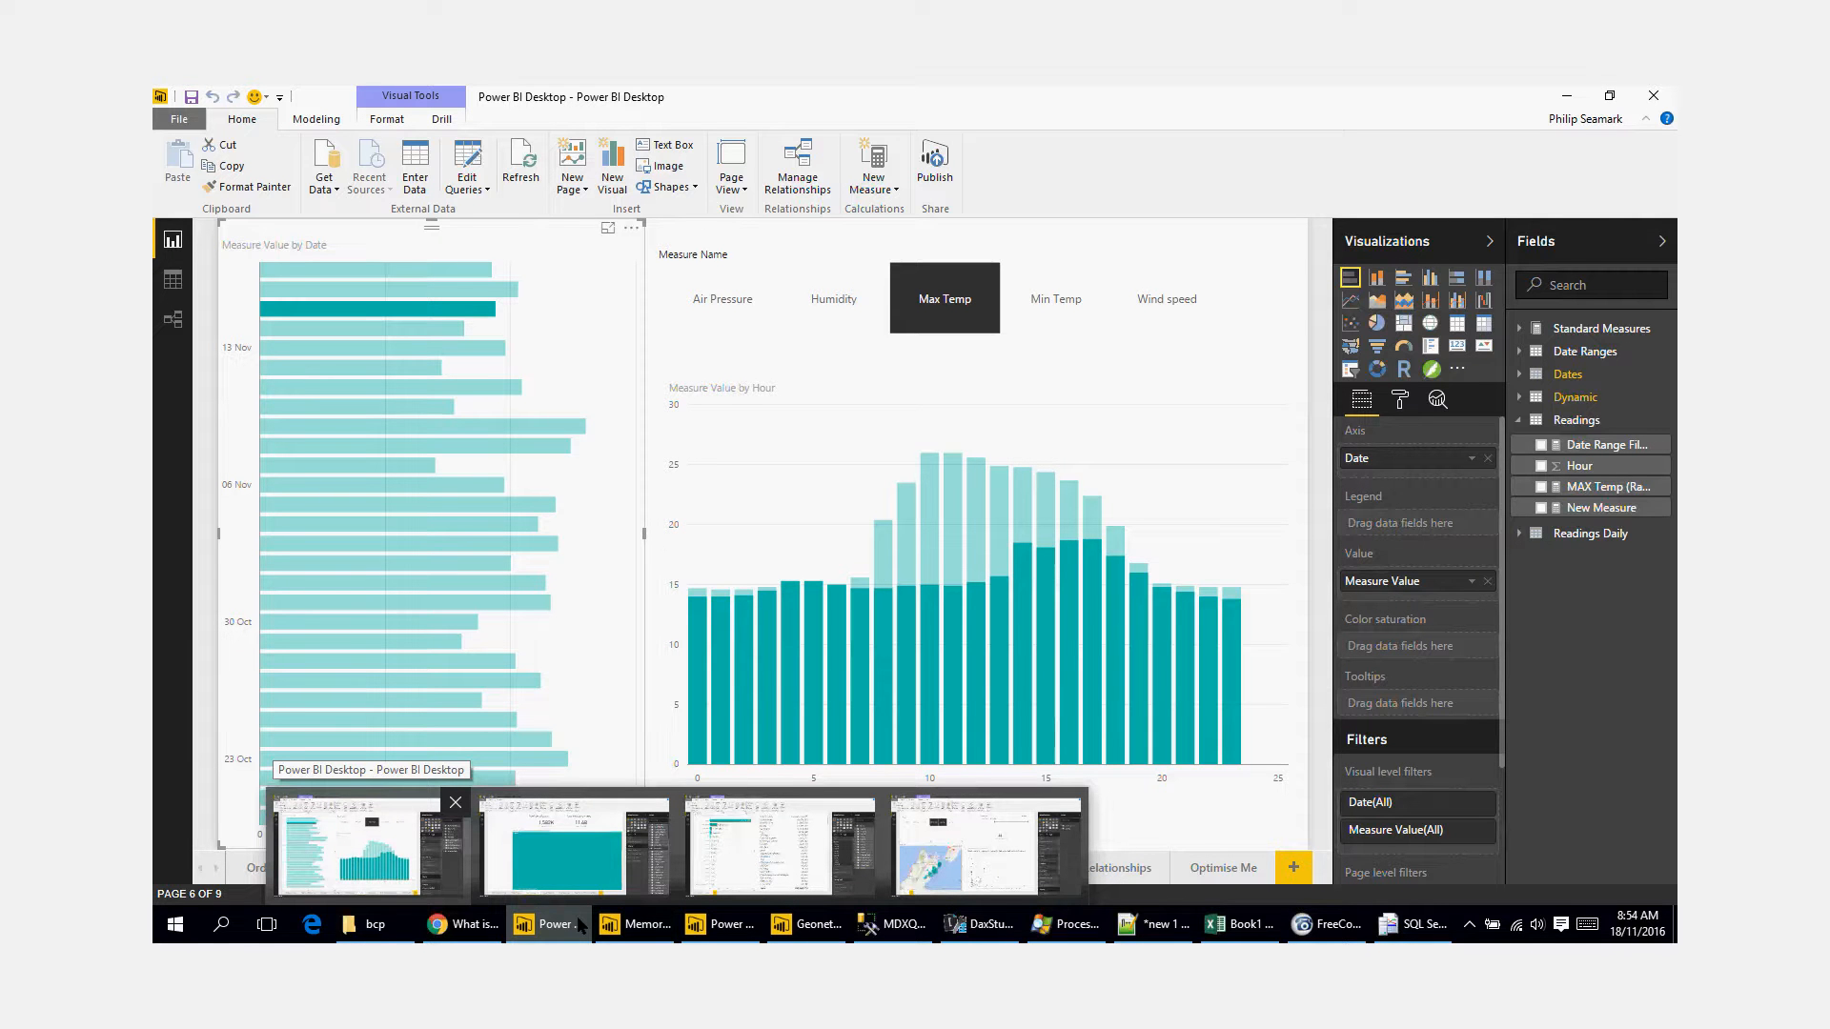
{"action": "left_click", "coordinate": [725, 936]}
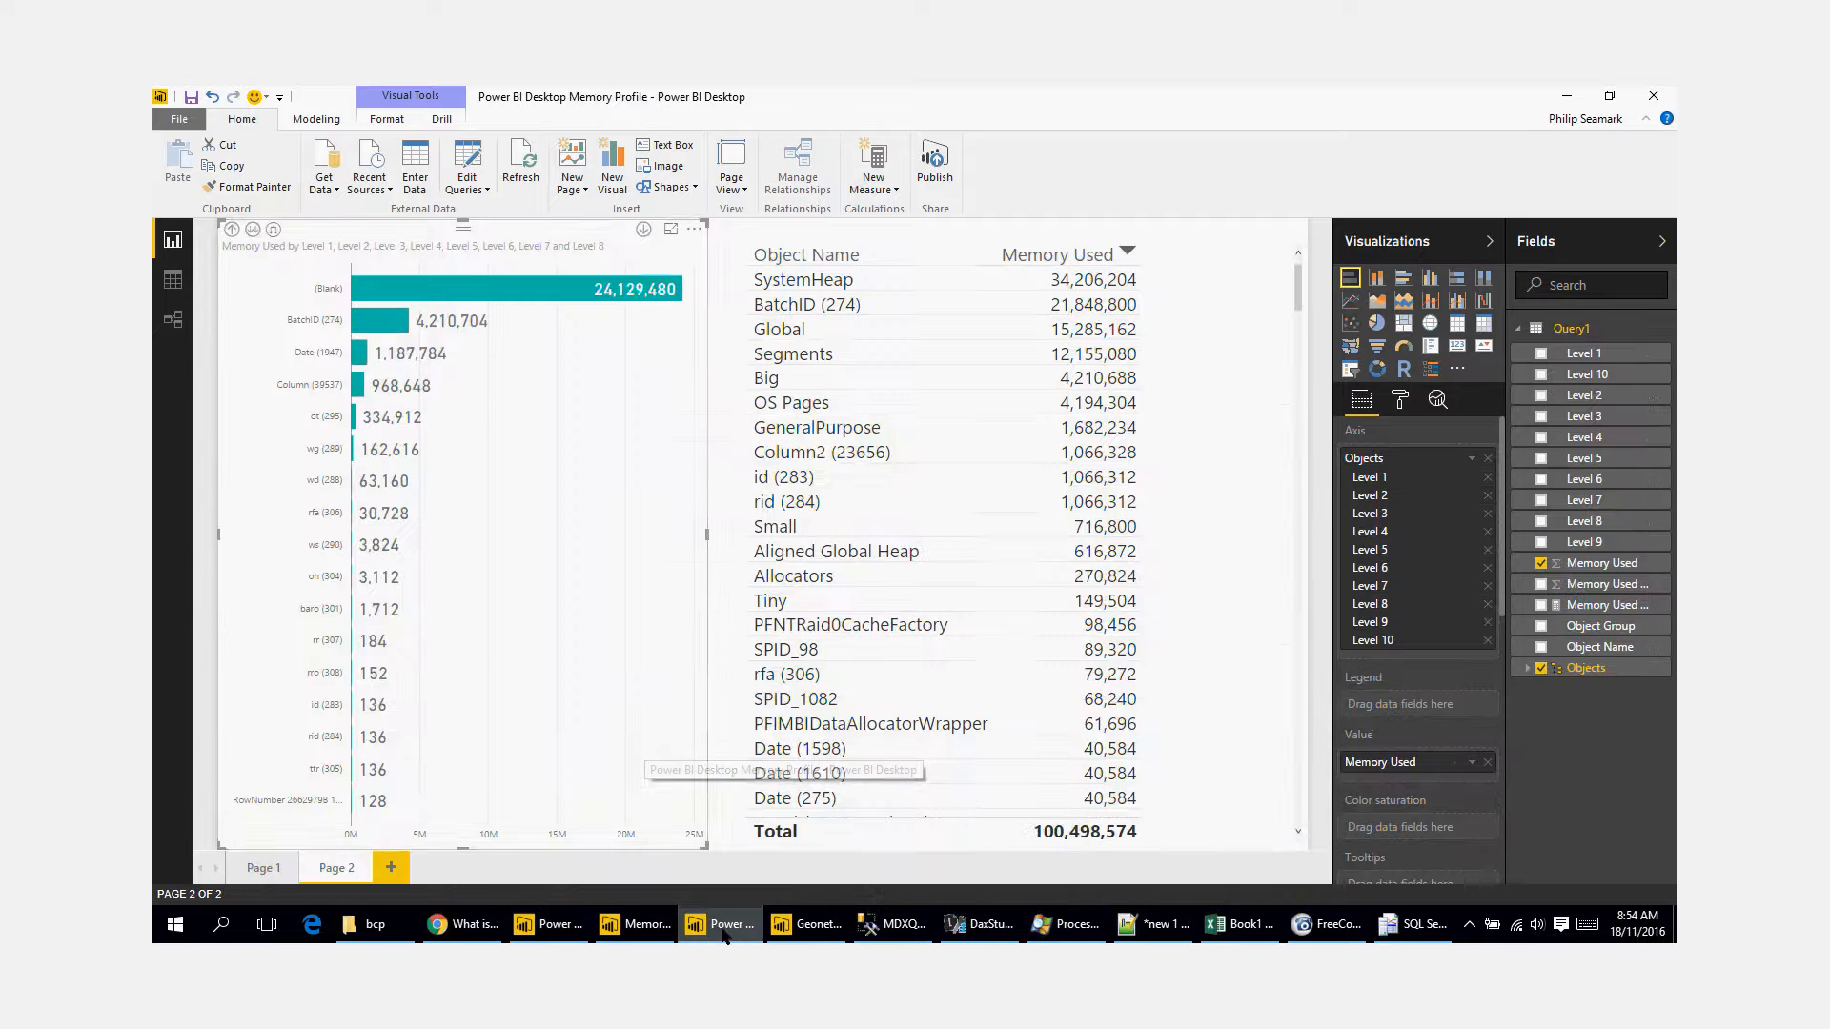
{"action": "left_click", "coordinate": [520, 166]}
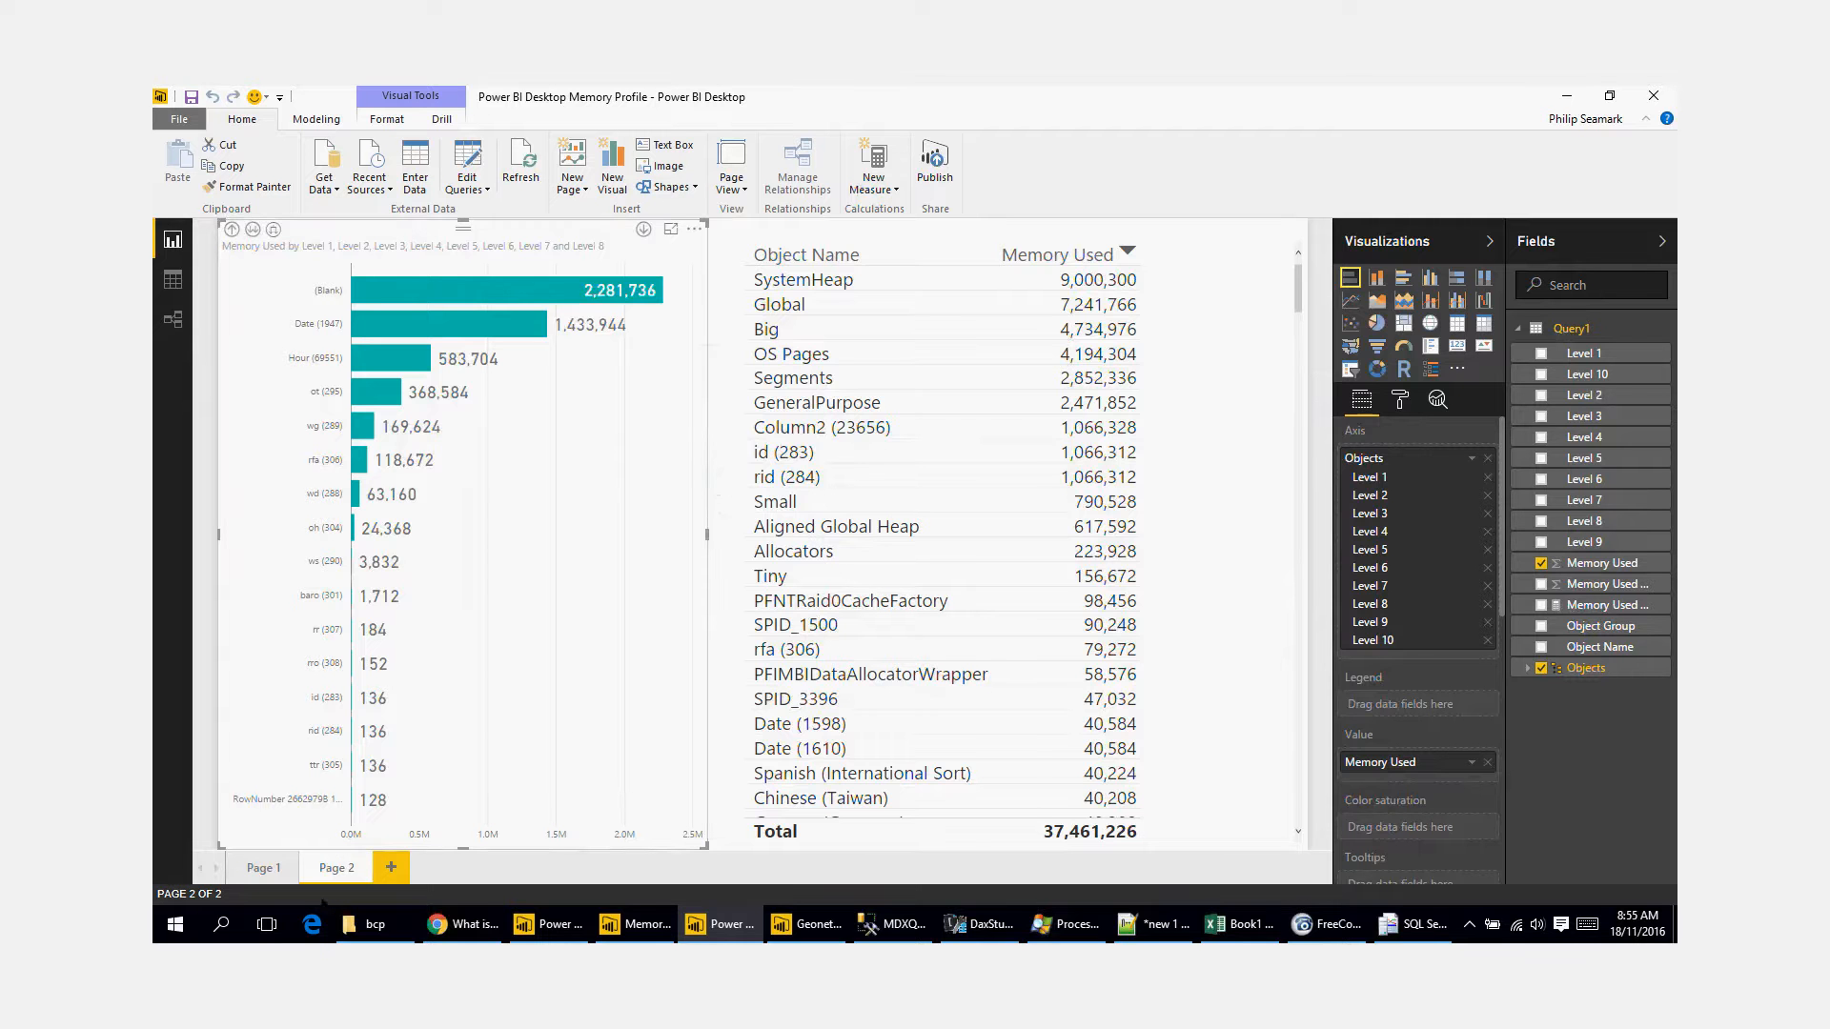
Step: Save the Power BI Desktop report and compare the size of Power BI Desktop.pbix in the bcp folder before and after saving
{"action": "left_click", "coordinate": [372, 924]}
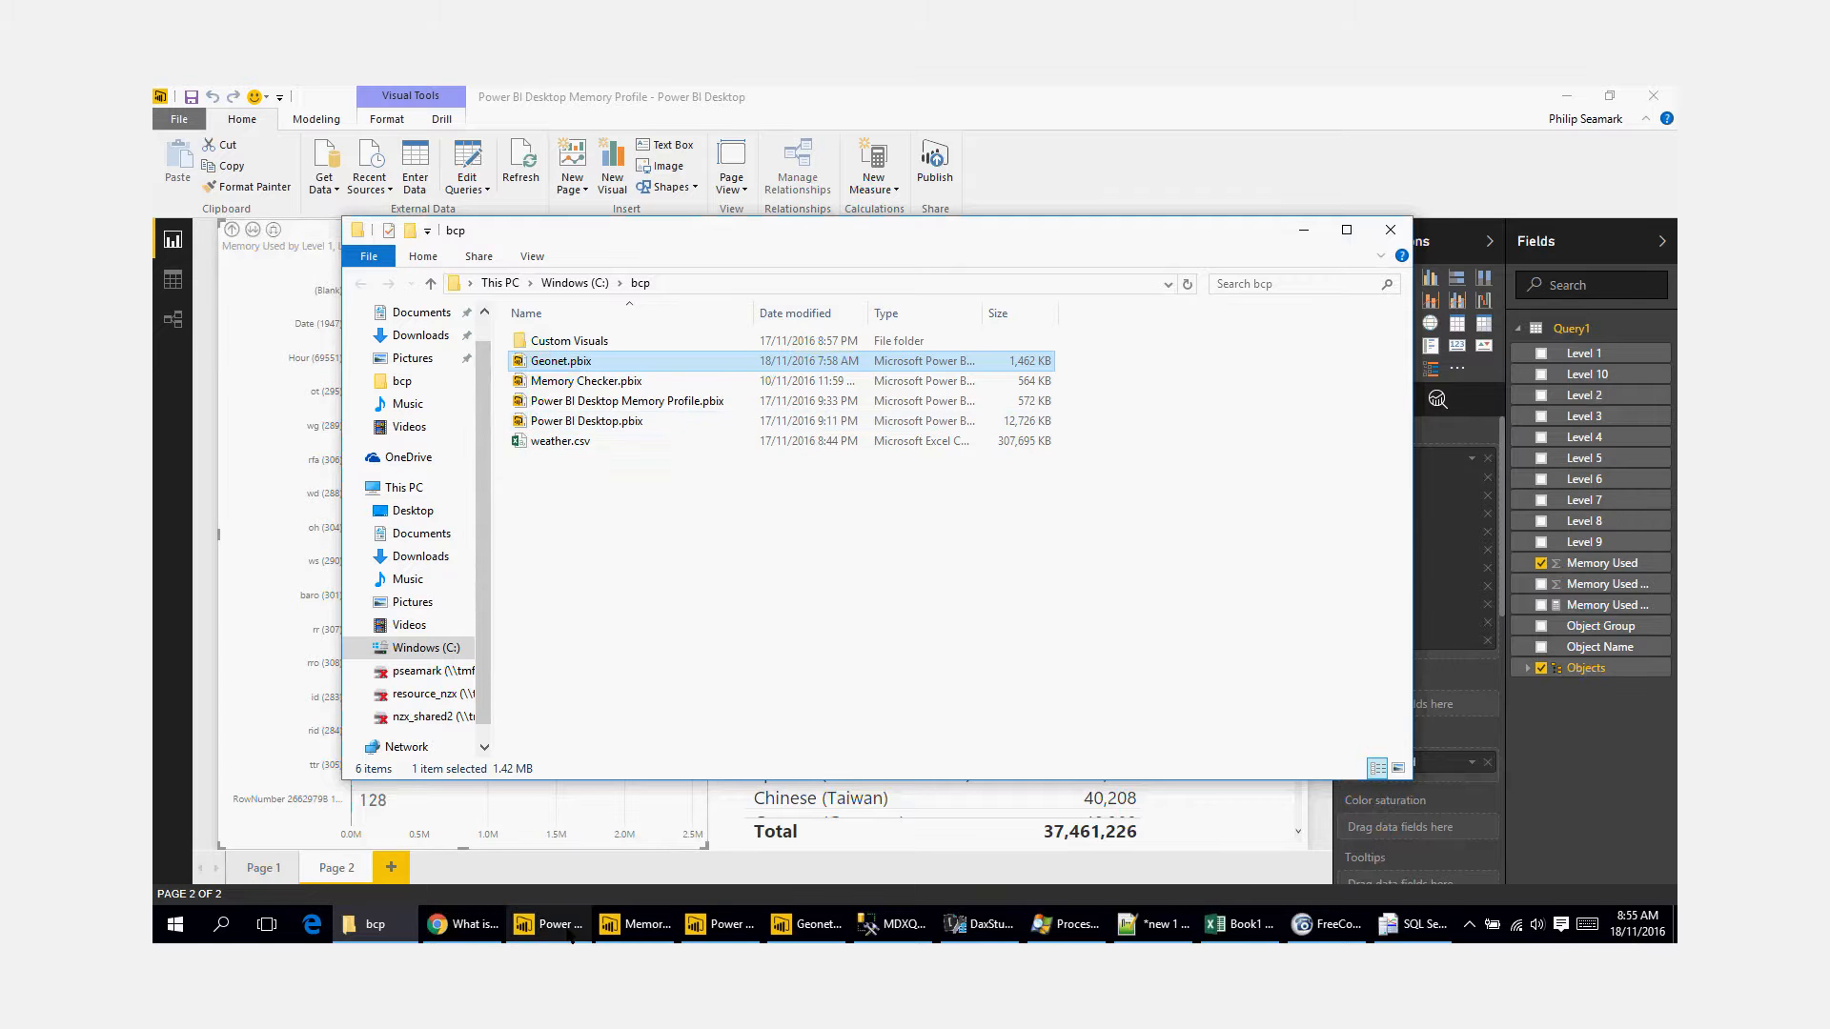
{"action": "left_click", "coordinate": [570, 929]}
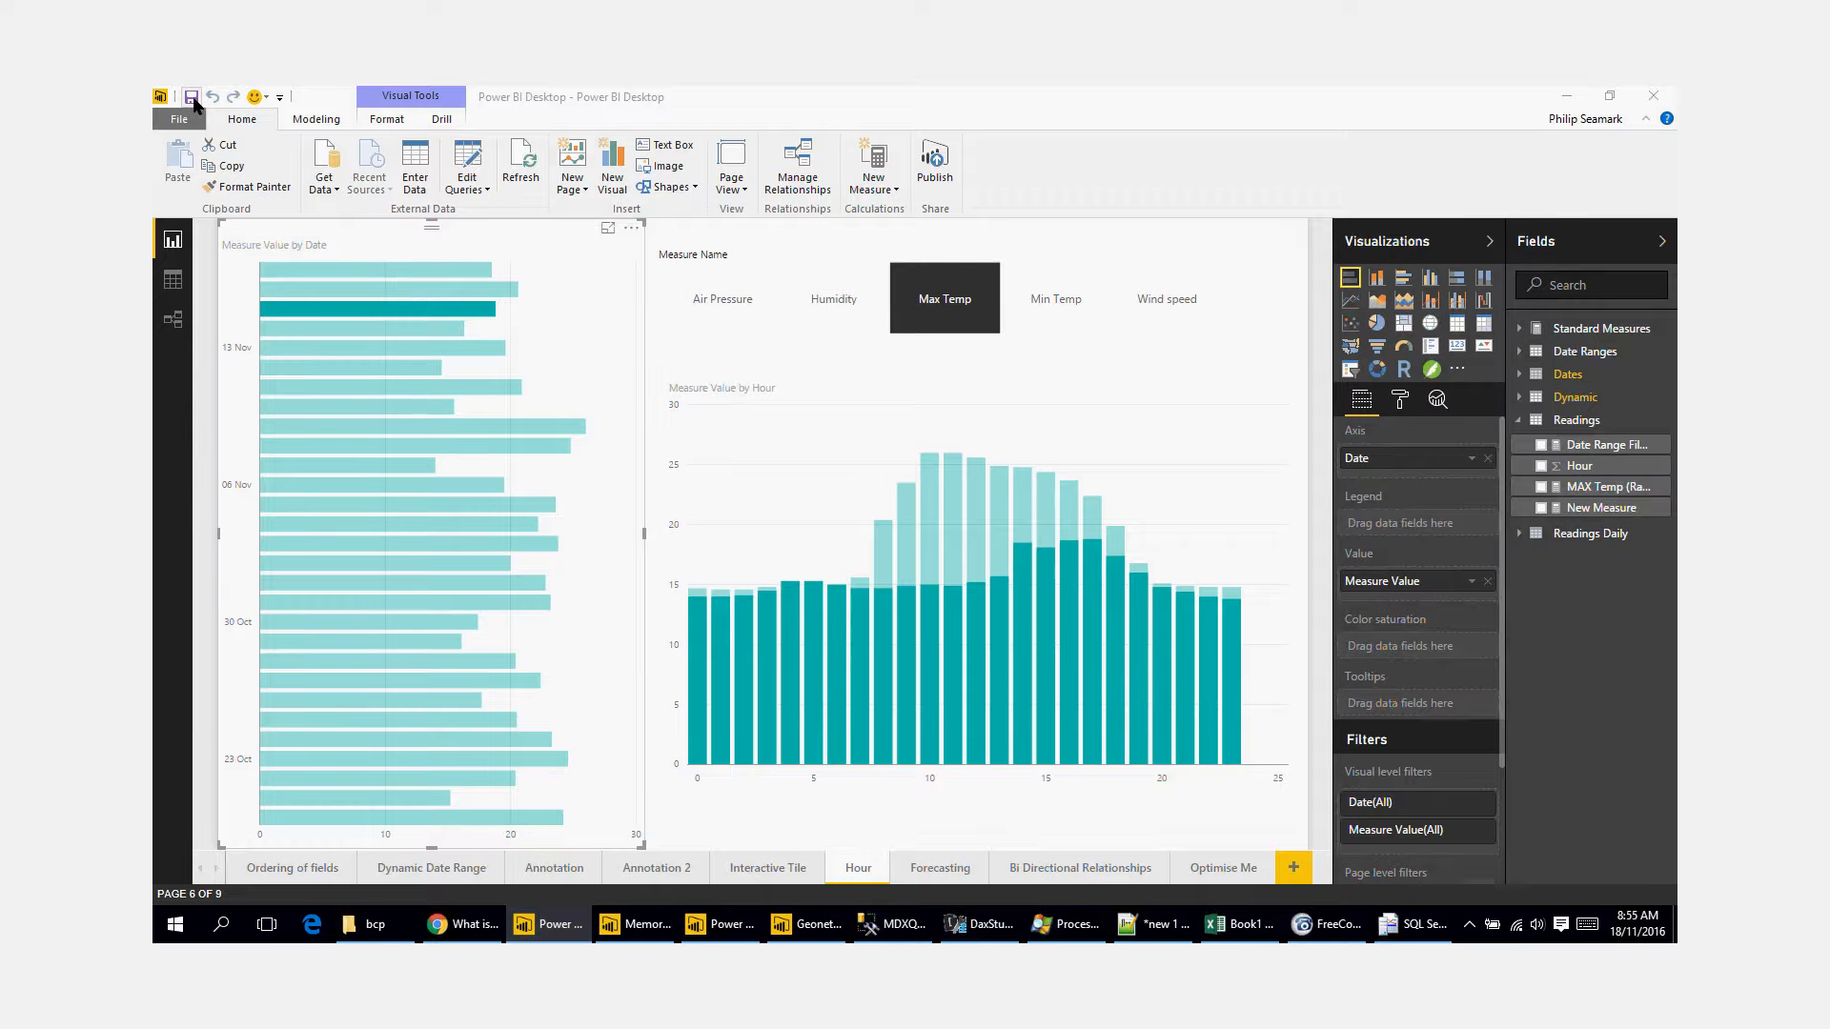
{"action": "left_click", "coordinate": [192, 96]}
{"action": "key", "text": "alt+Tab"}
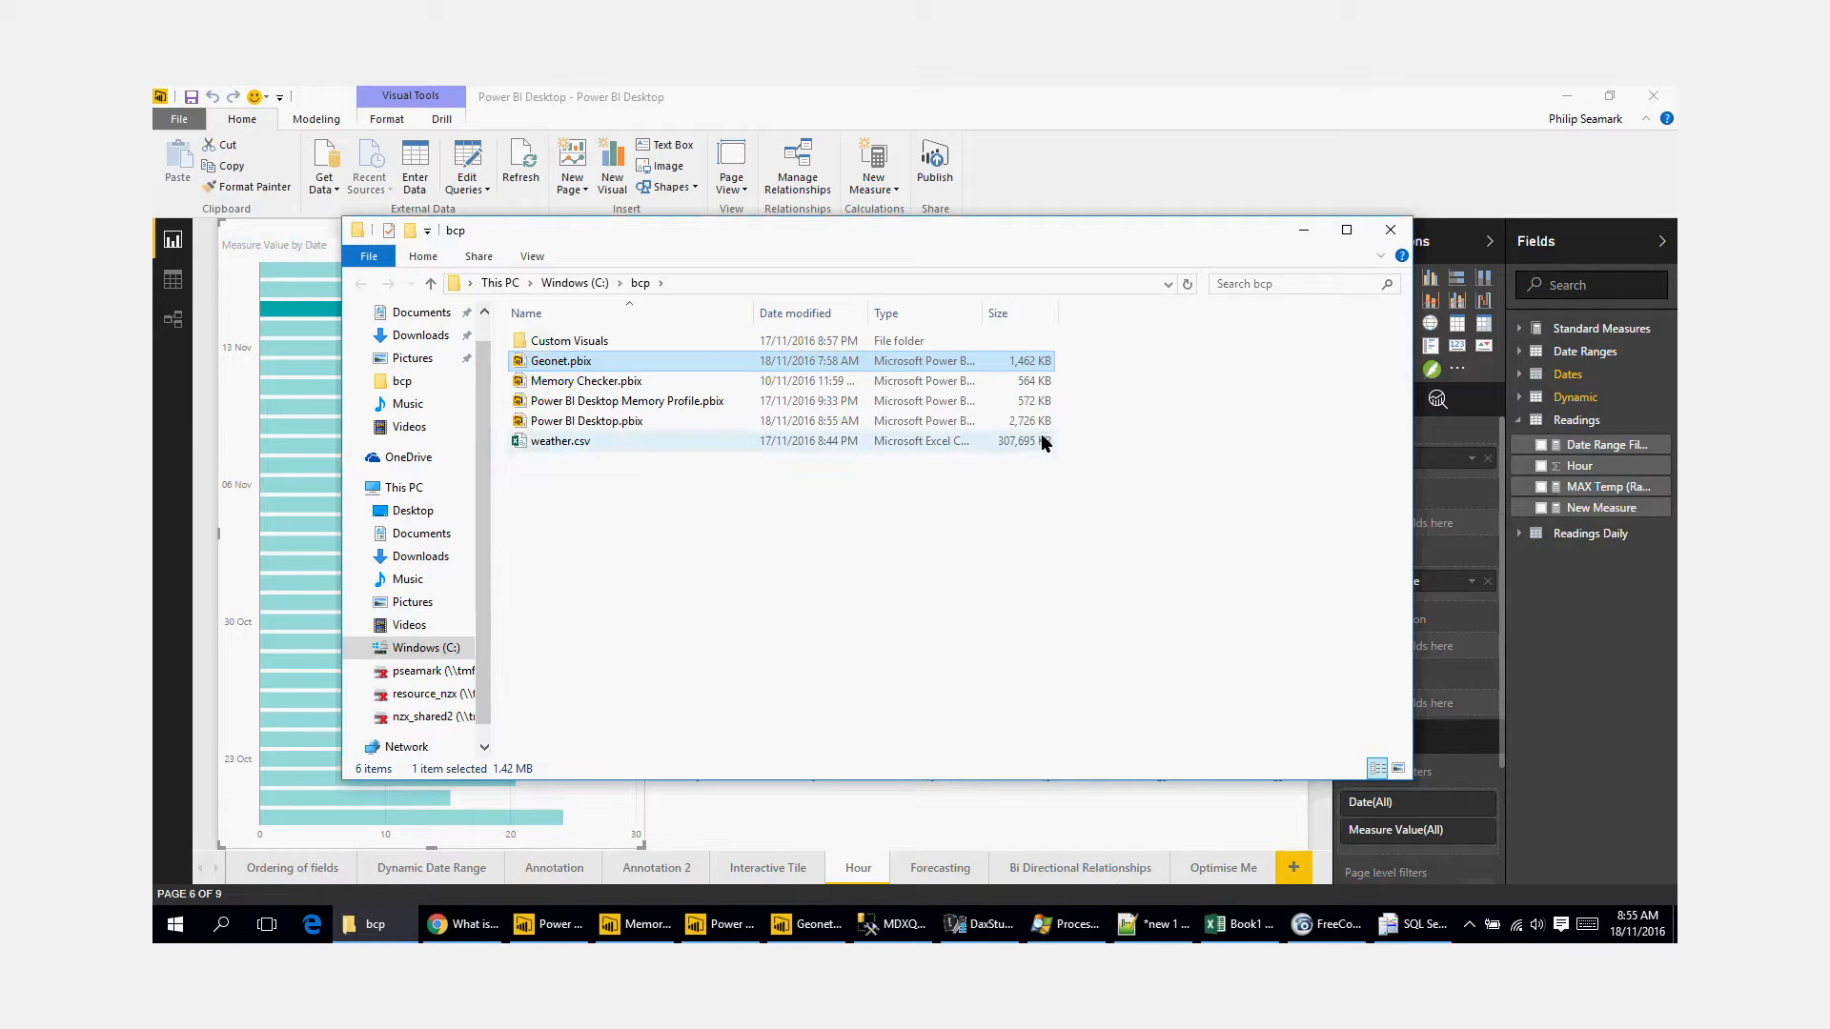
{"action": "left_click", "coordinate": [866, 559]}
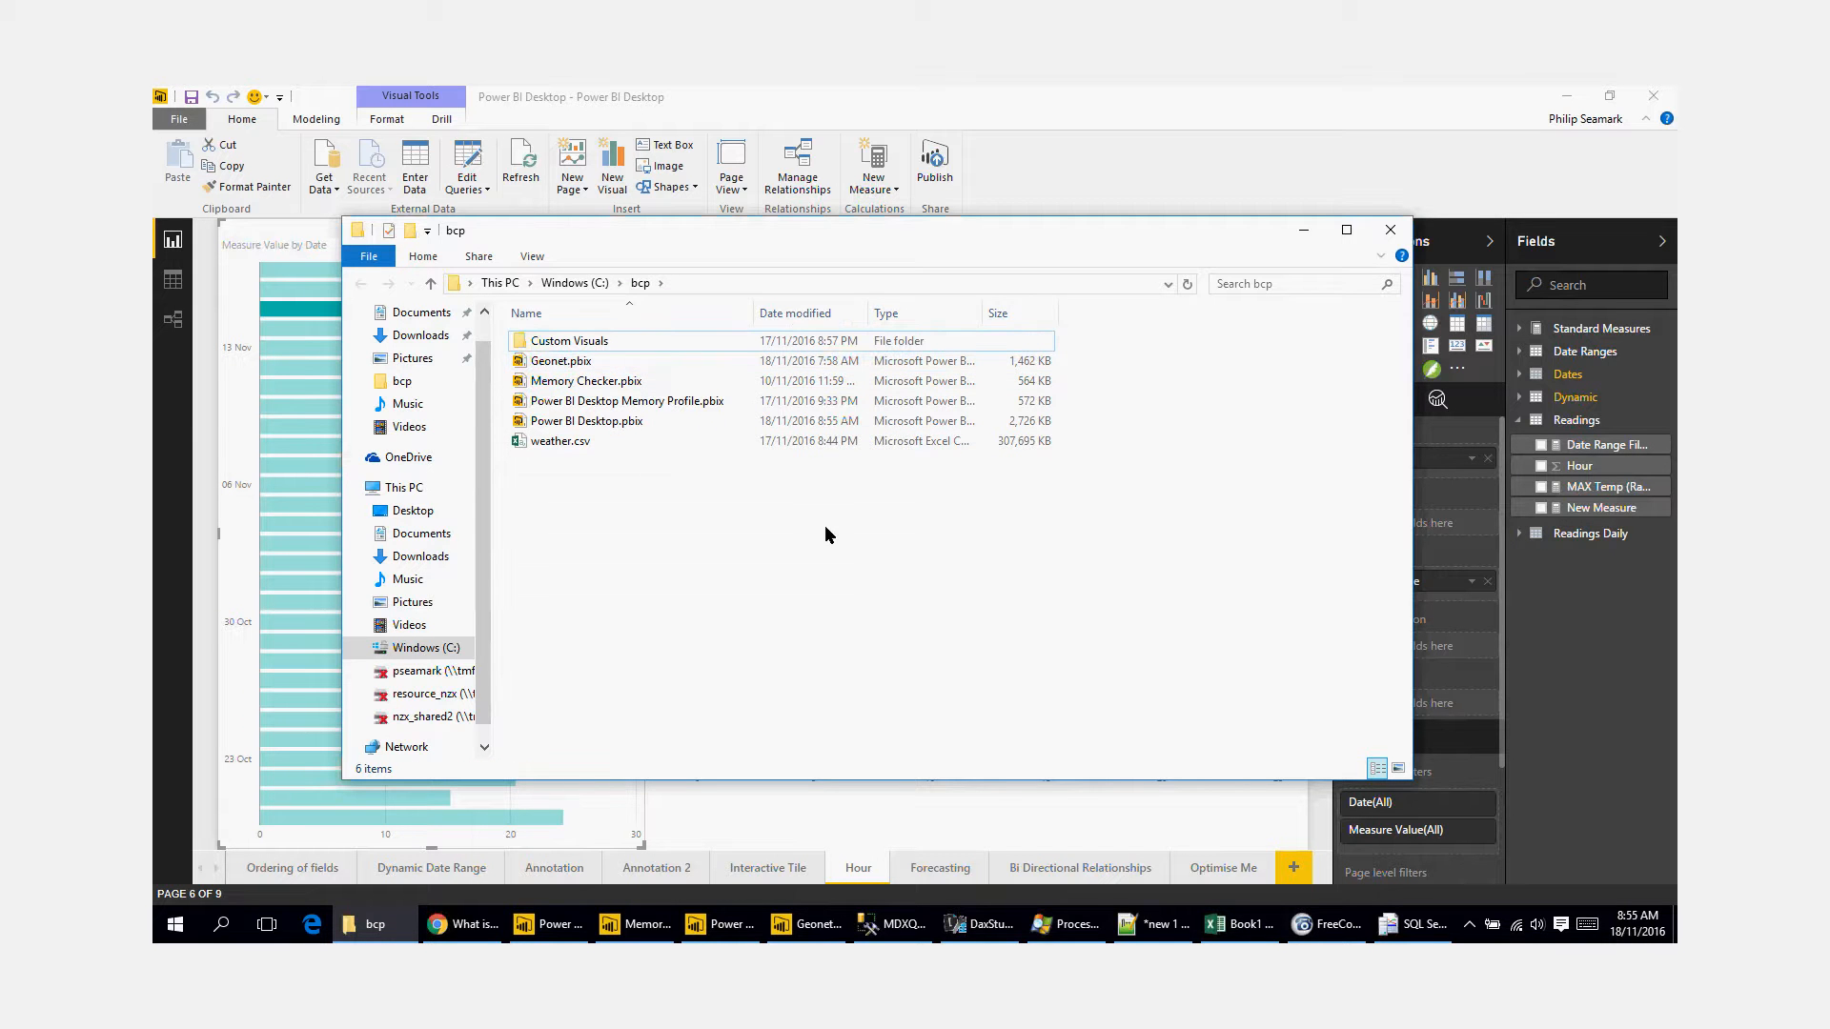
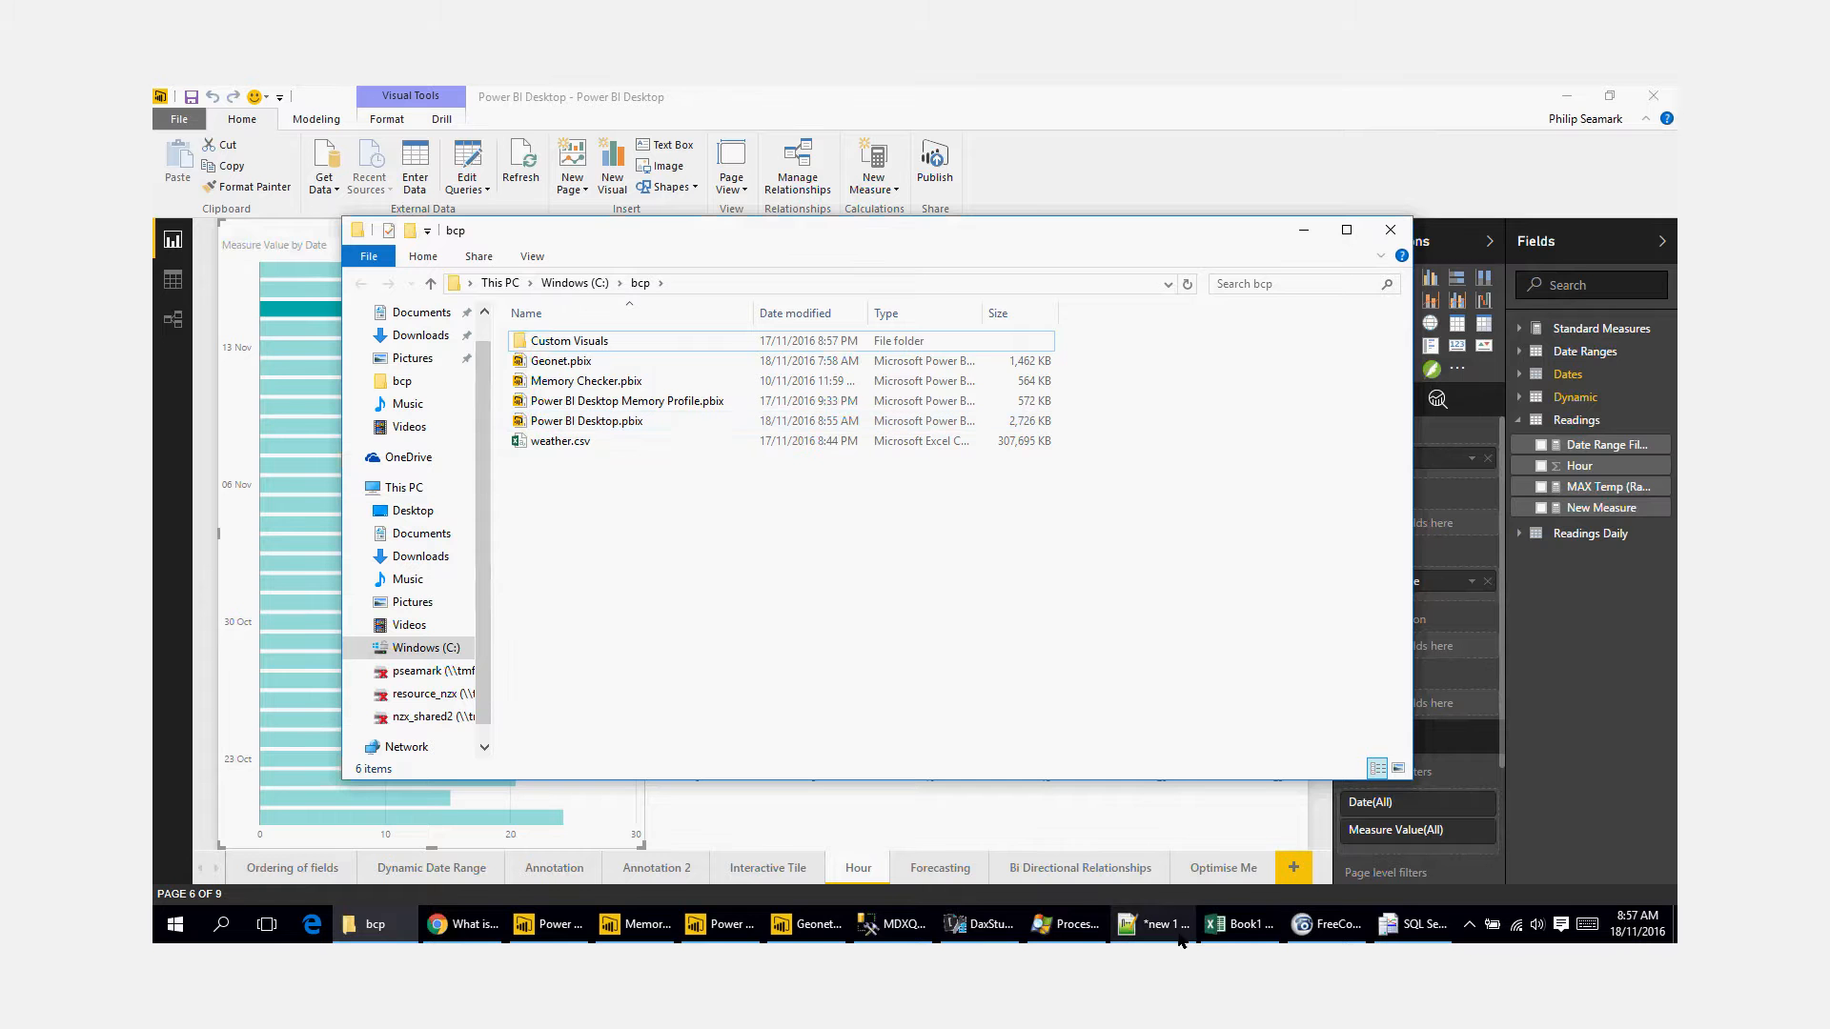
Step: Switch to the Memory Checker report and examine the Tables by Record count, Tables by size, and Tables and partitions pages
{"action": "mouse_move", "coordinate": [1239, 925]}
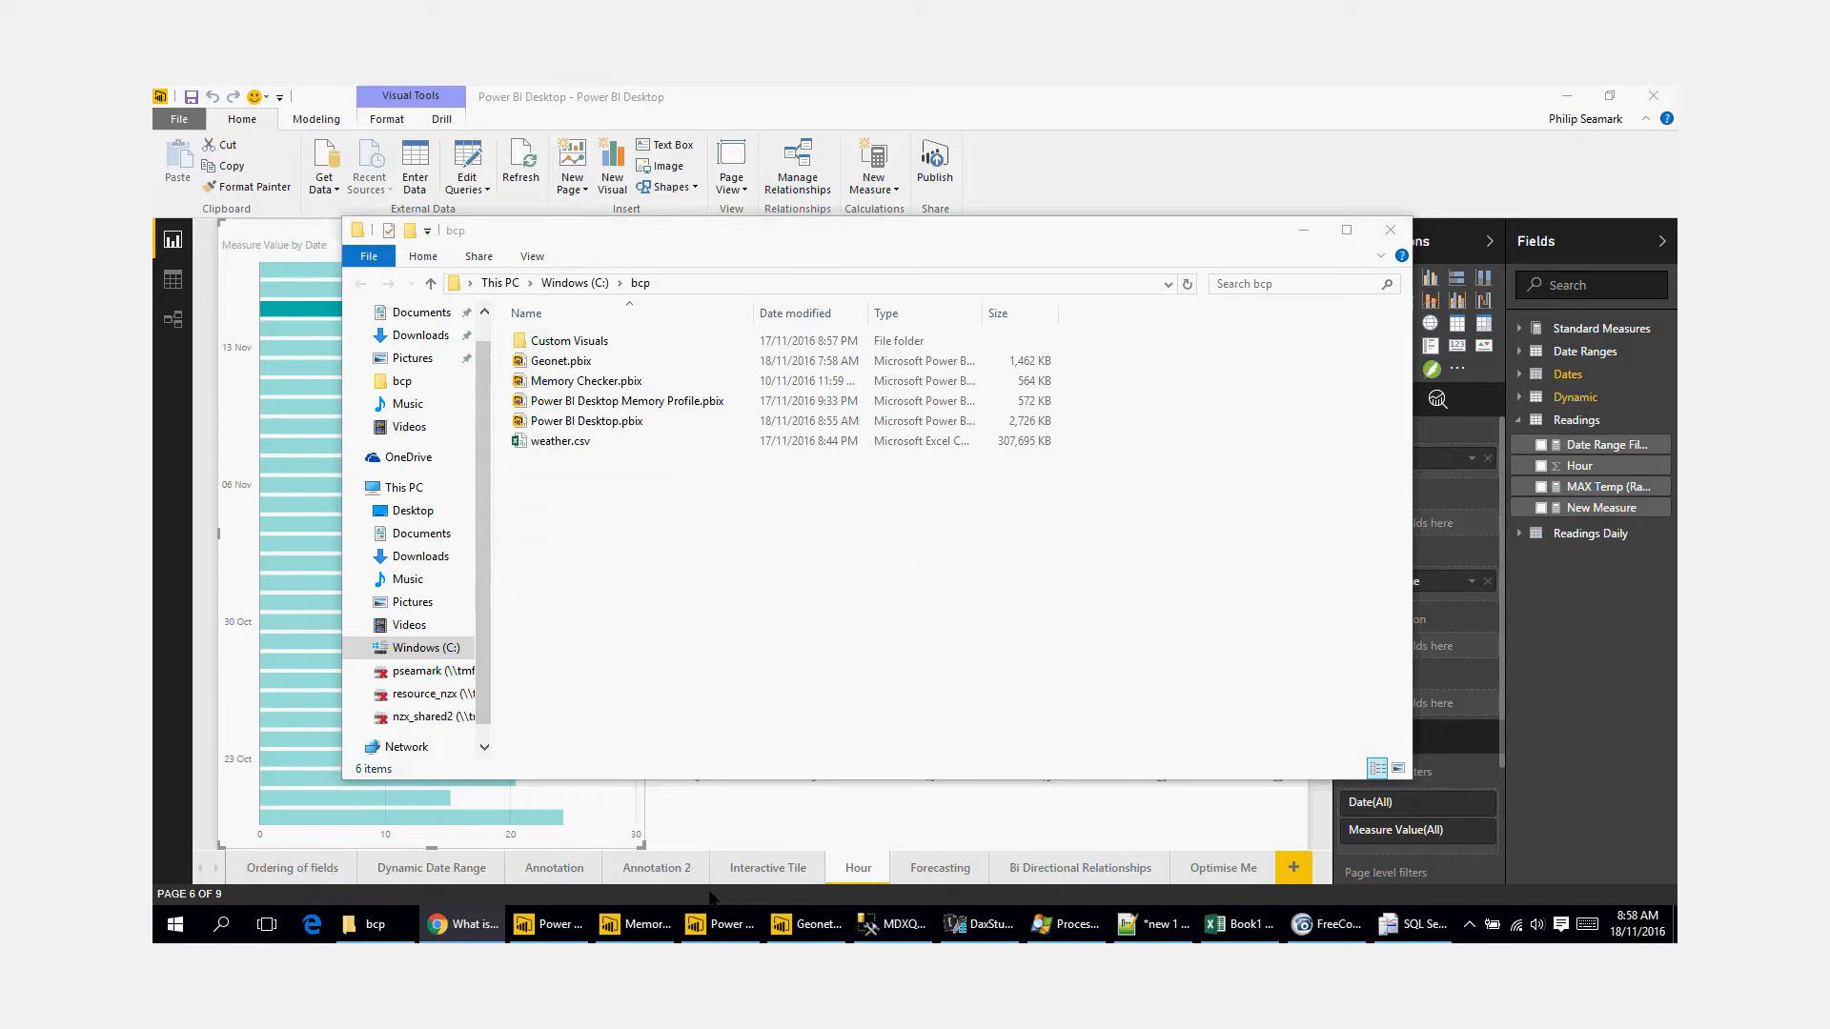
{"action": "left_click", "coordinate": [636, 934]}
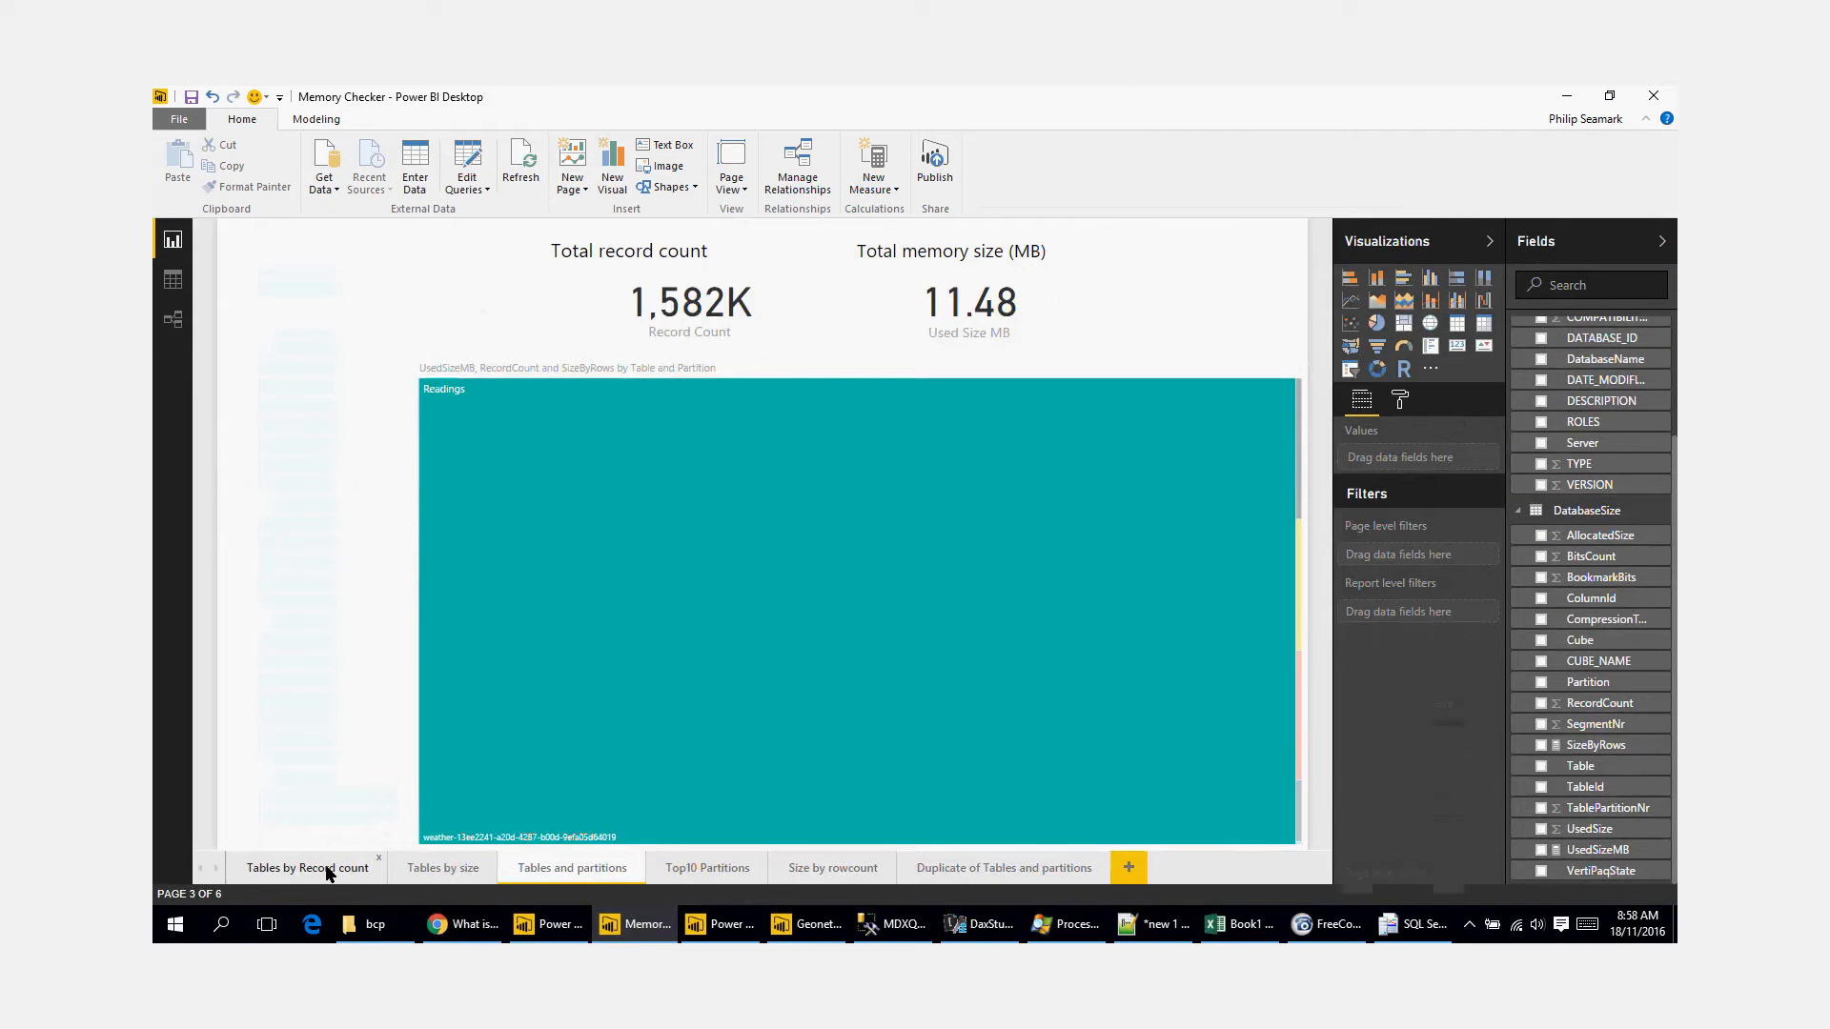
{"action": "left_click", "coordinate": [327, 870]}
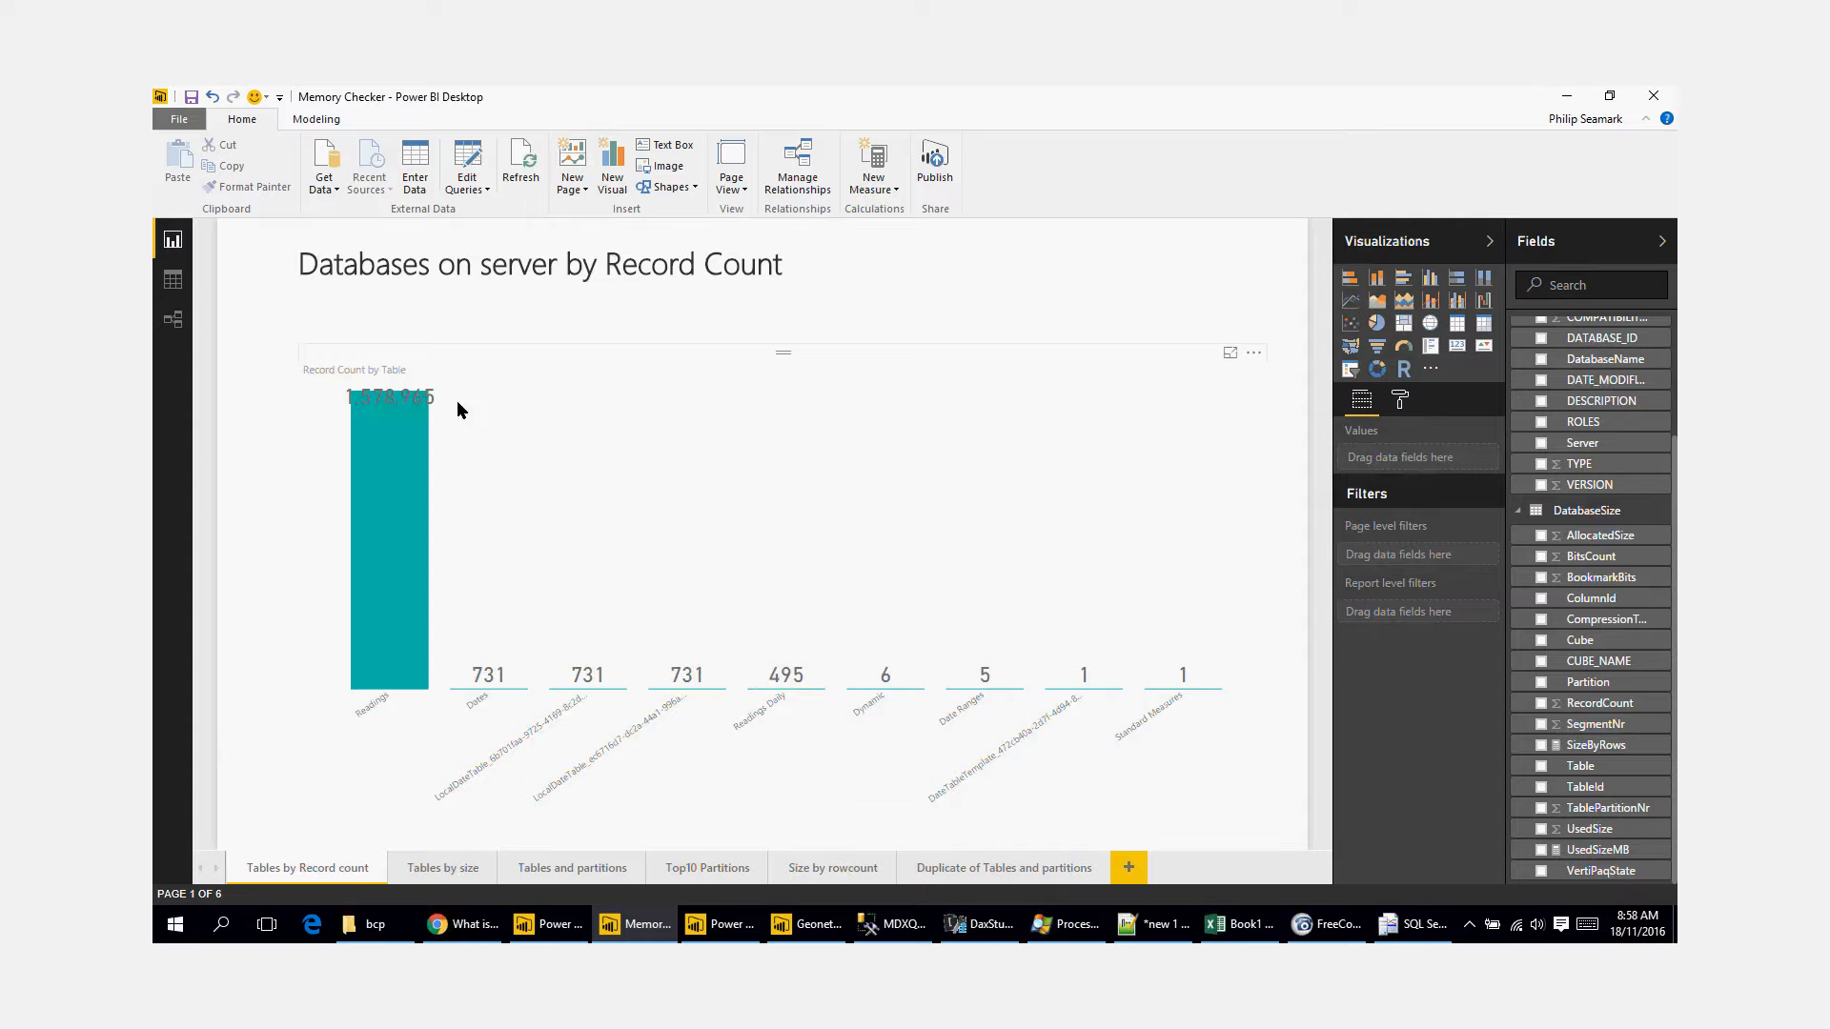
{"action": "left_click", "coordinate": [443, 869]}
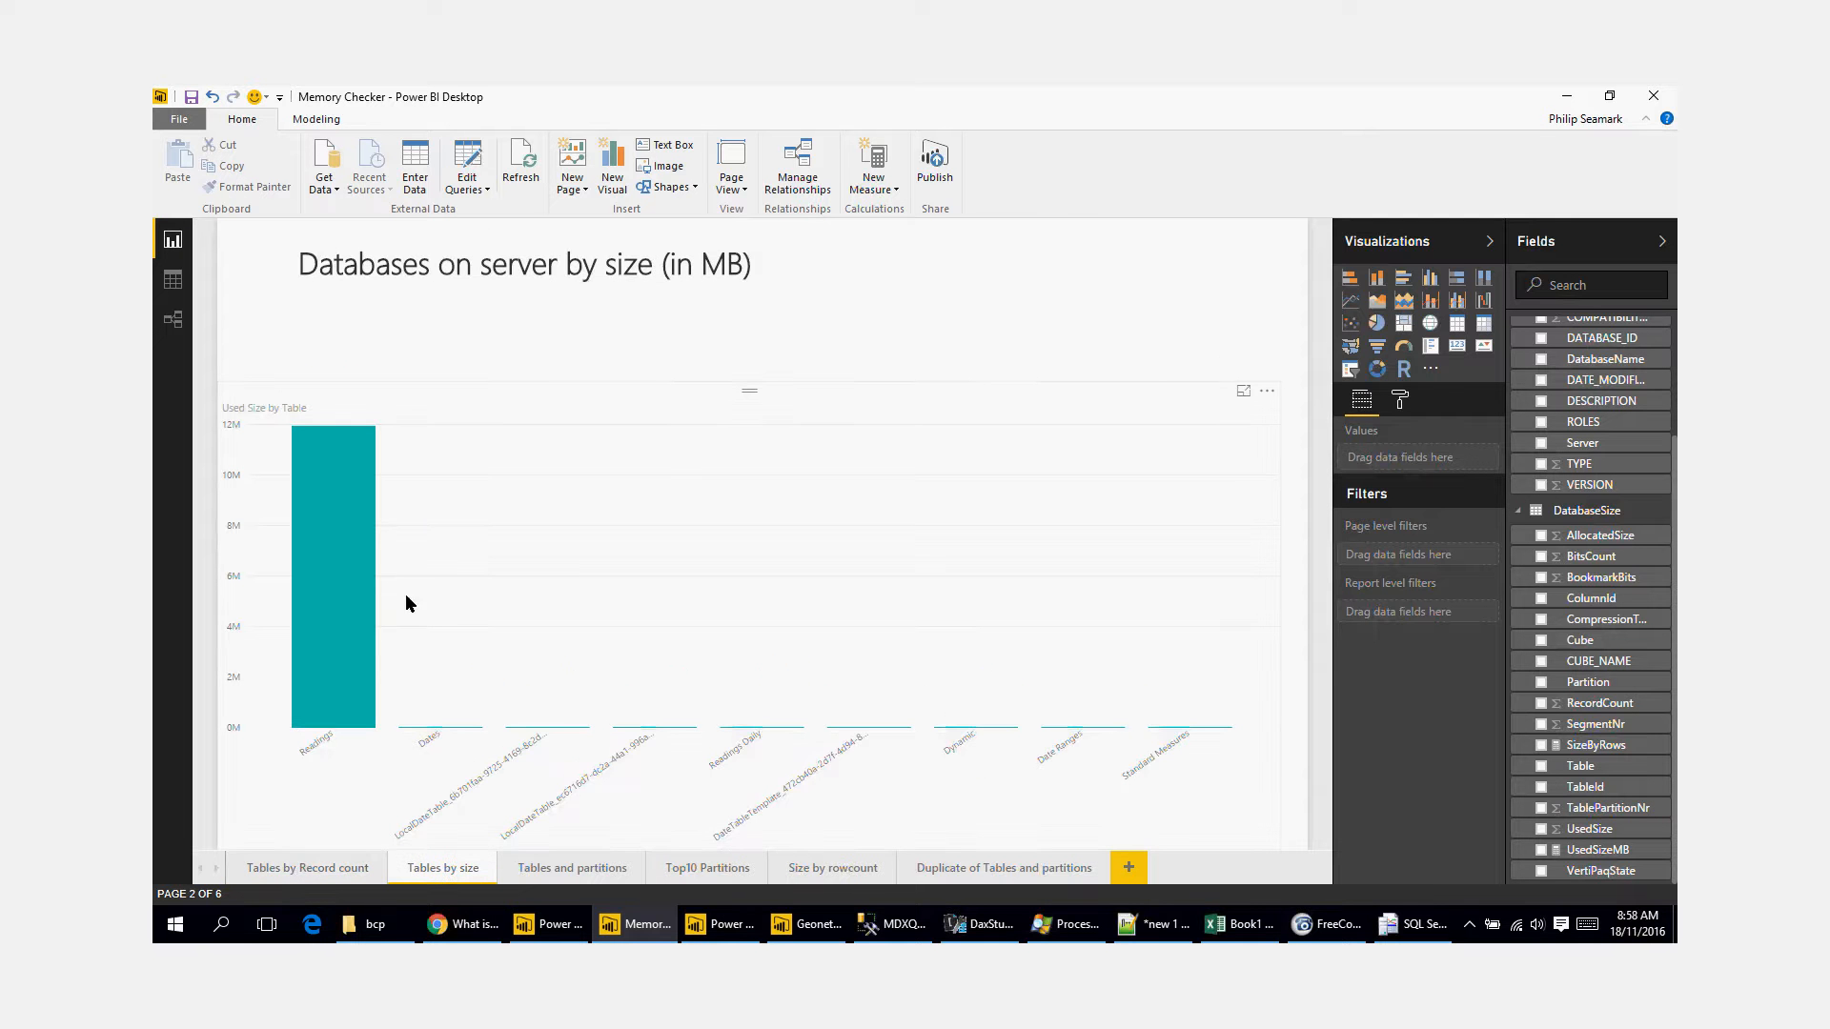
{"action": "mouse_move", "coordinate": [352, 603]}
{"action": "left_click", "coordinate": [584, 869]}
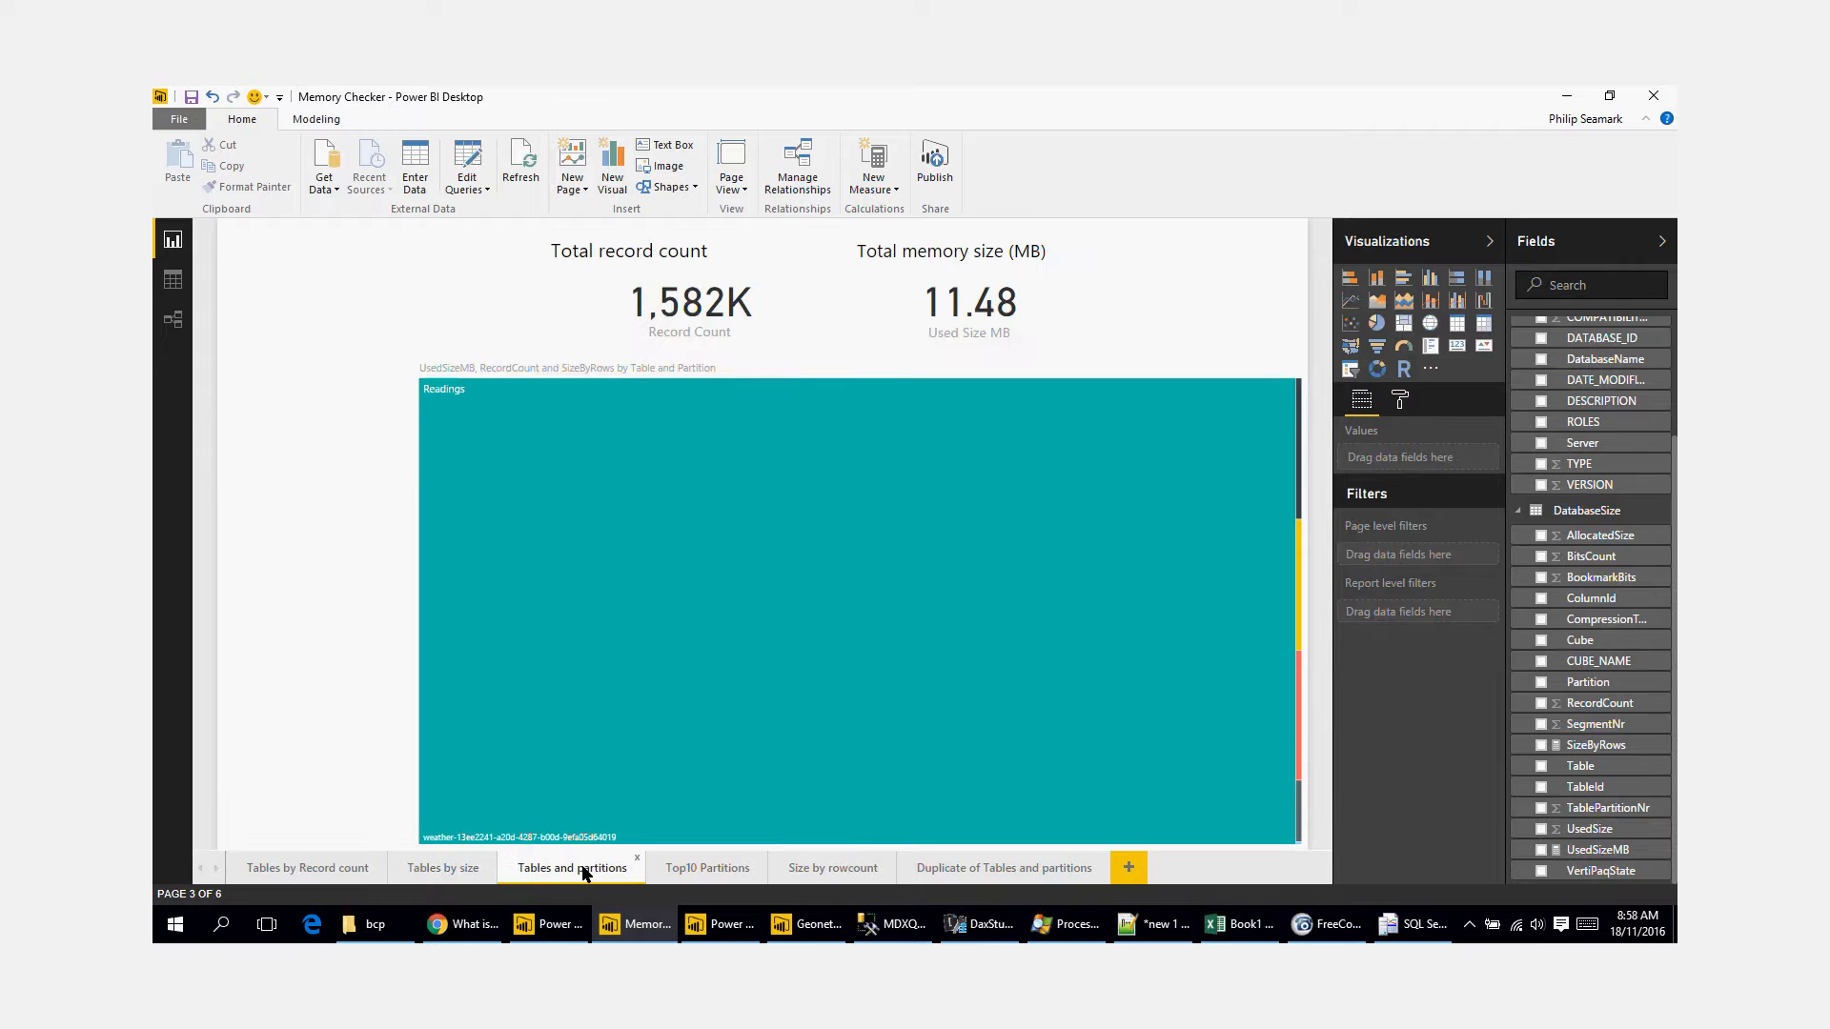
{"action": "mouse_move", "coordinate": [1284, 590]}
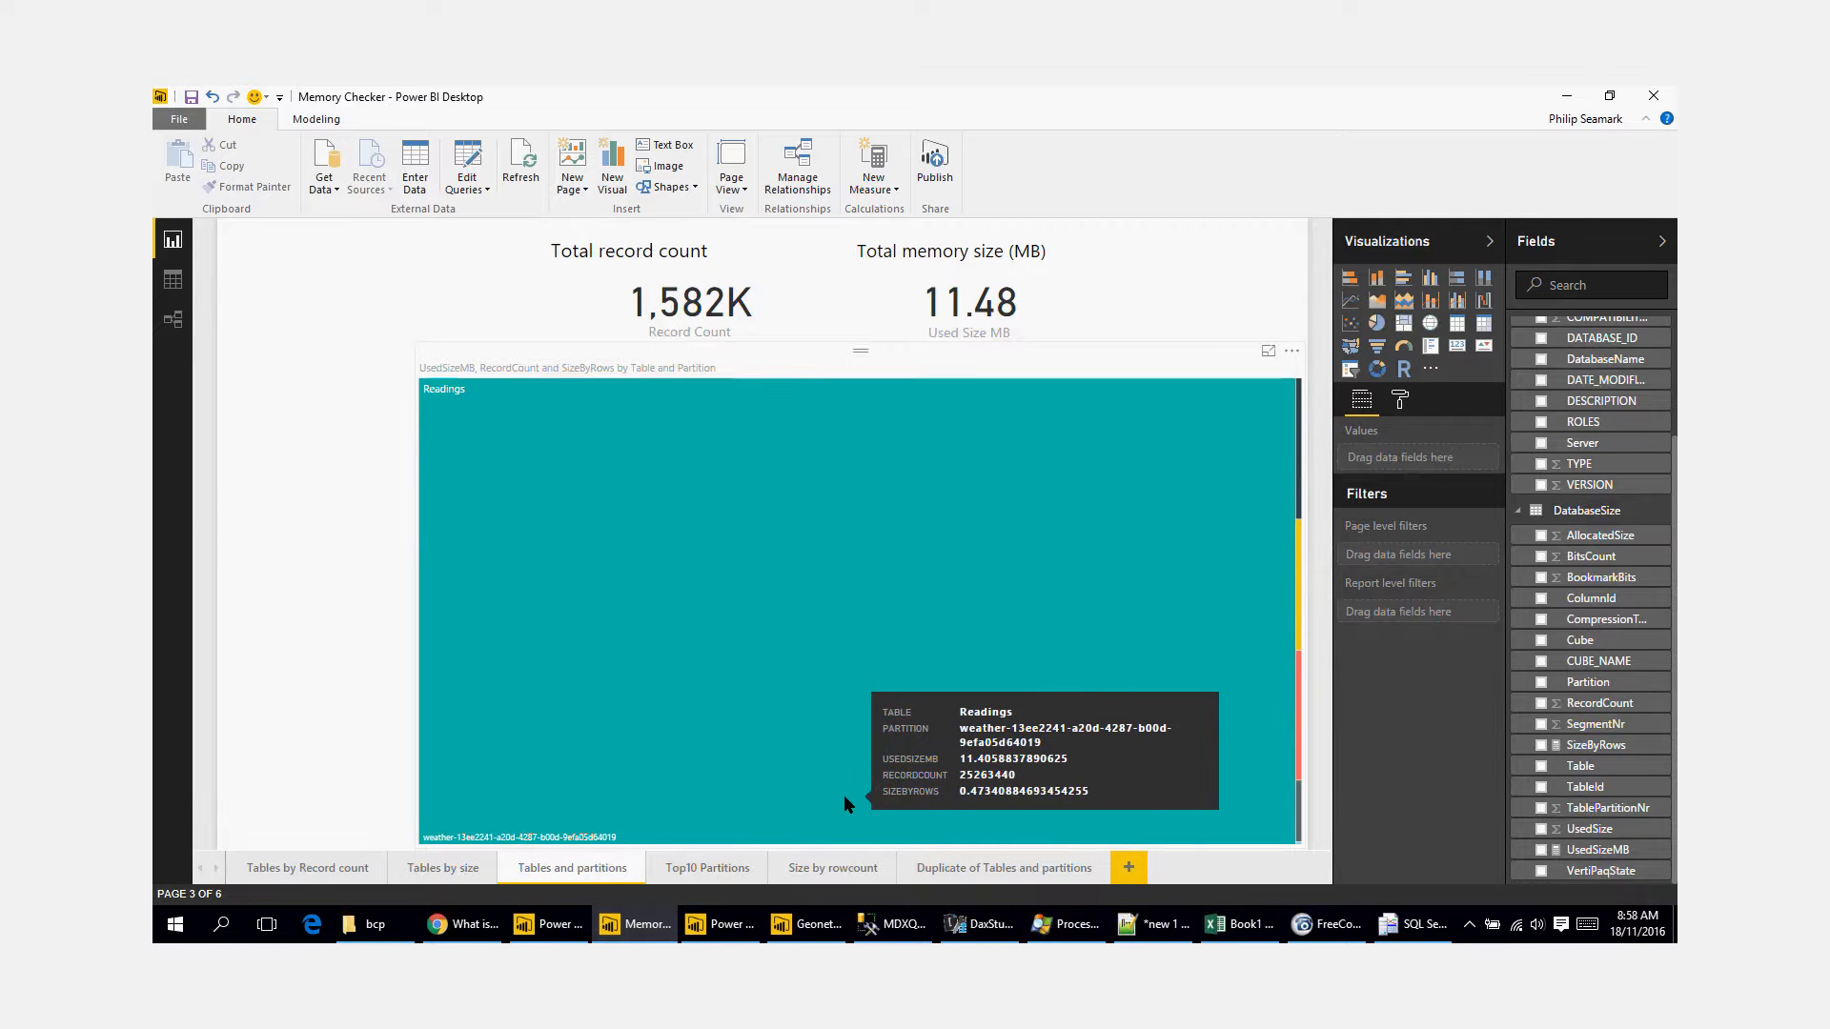
{"action": "mouse_move", "coordinate": [1301, 762]}
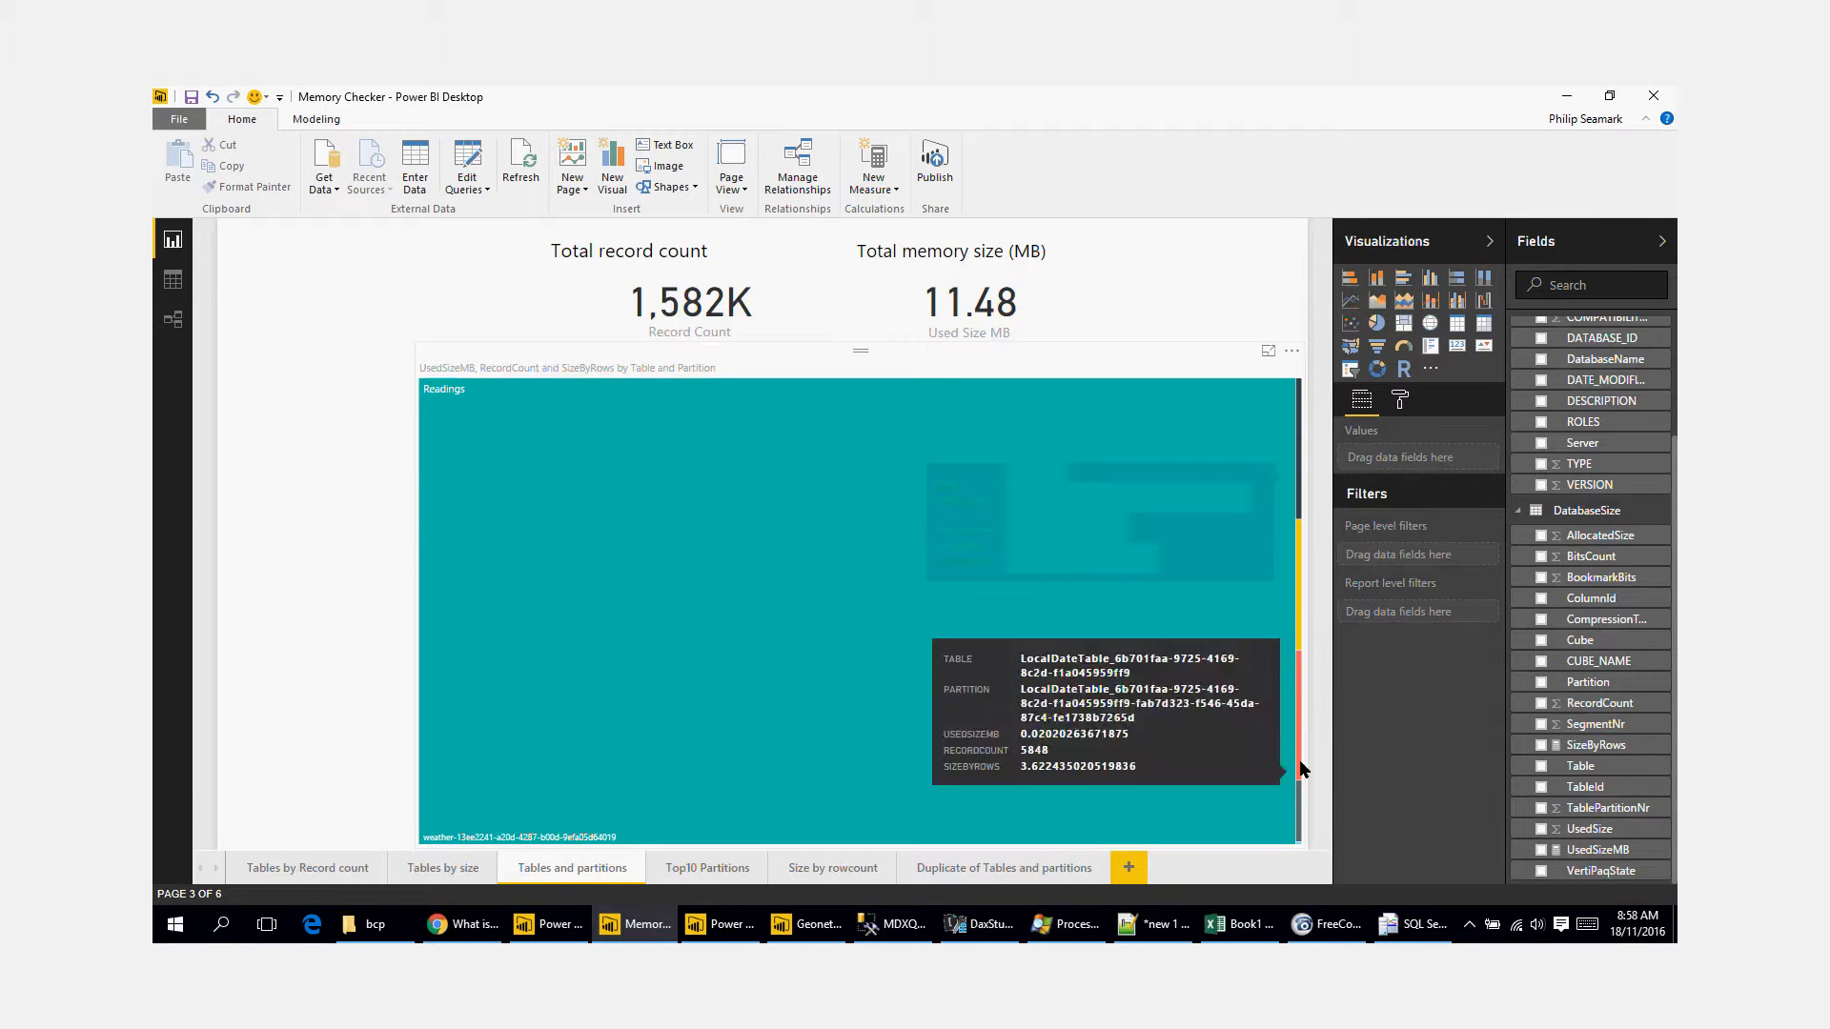
Step: On the Top10 Partitions page, drill the UsedSizeMB by Partition chart through the weather partition and weather table down to column level
{"action": "left_click", "coordinate": [706, 870]}
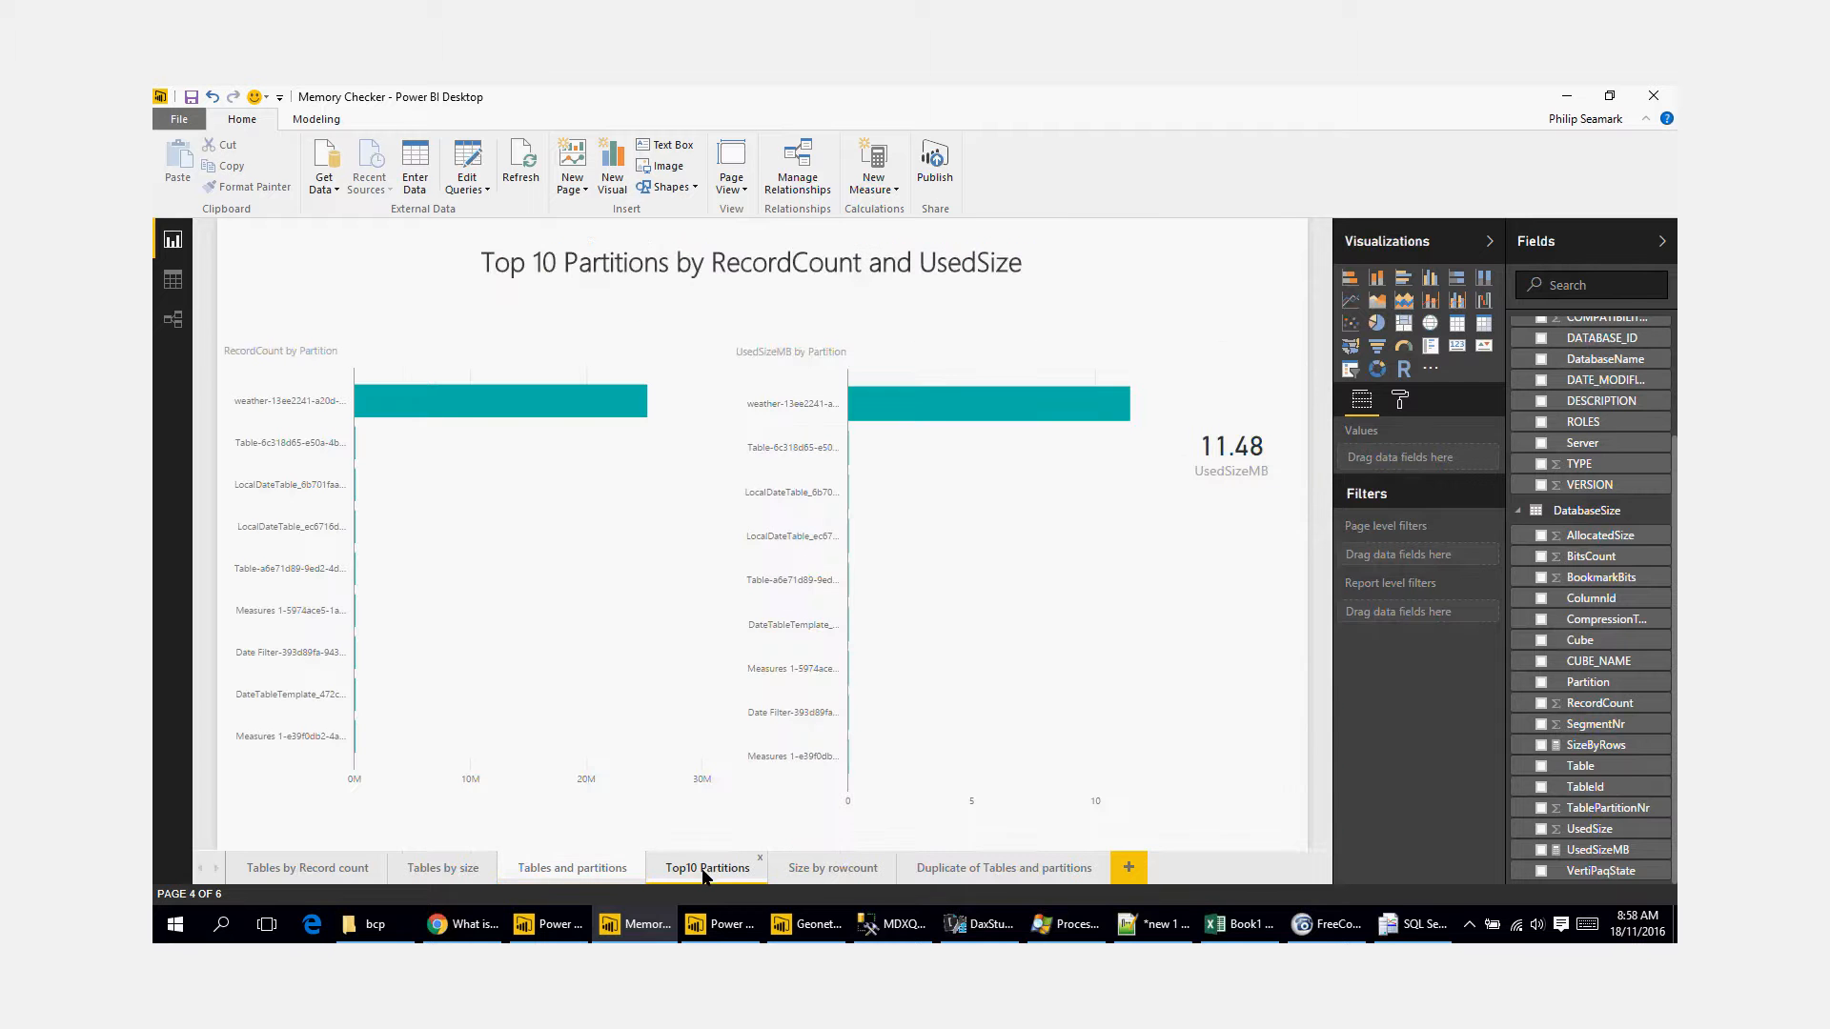
{"action": "right_click", "coordinate": [923, 412]}
{"action": "left_click", "coordinate": [934, 419]}
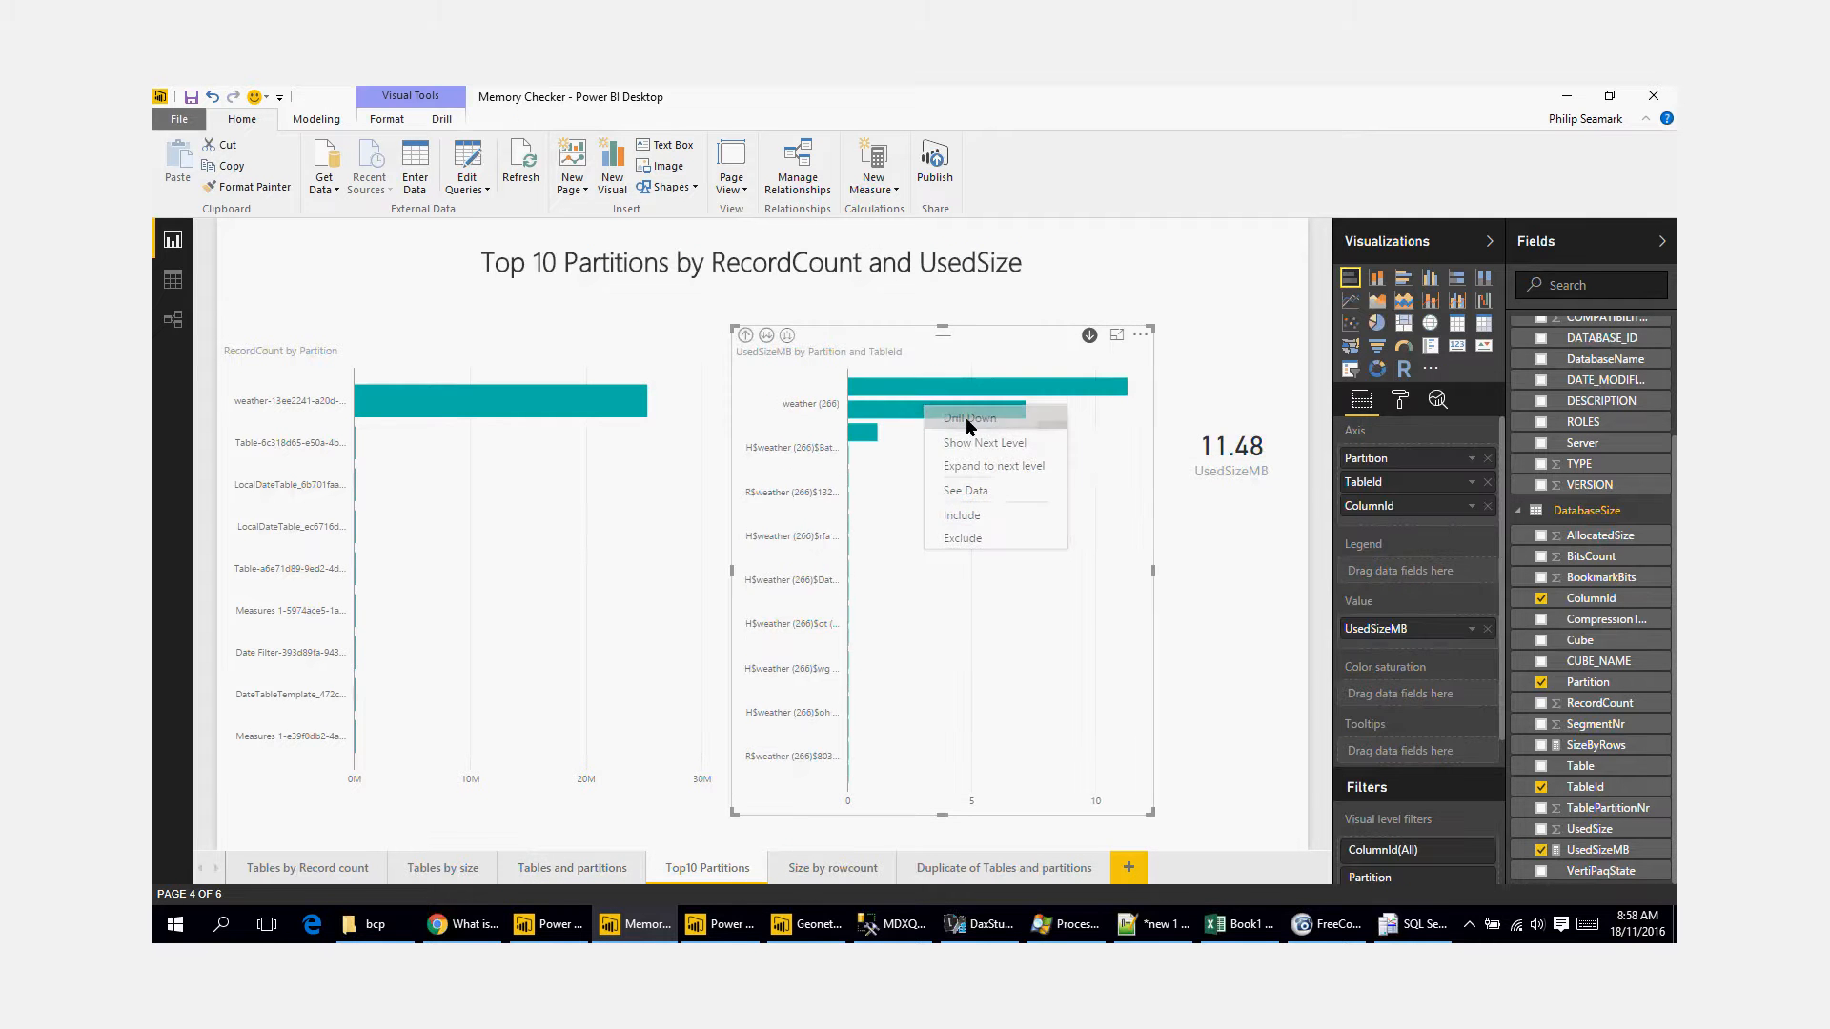
{"action": "right_click", "coordinate": [921, 393]}
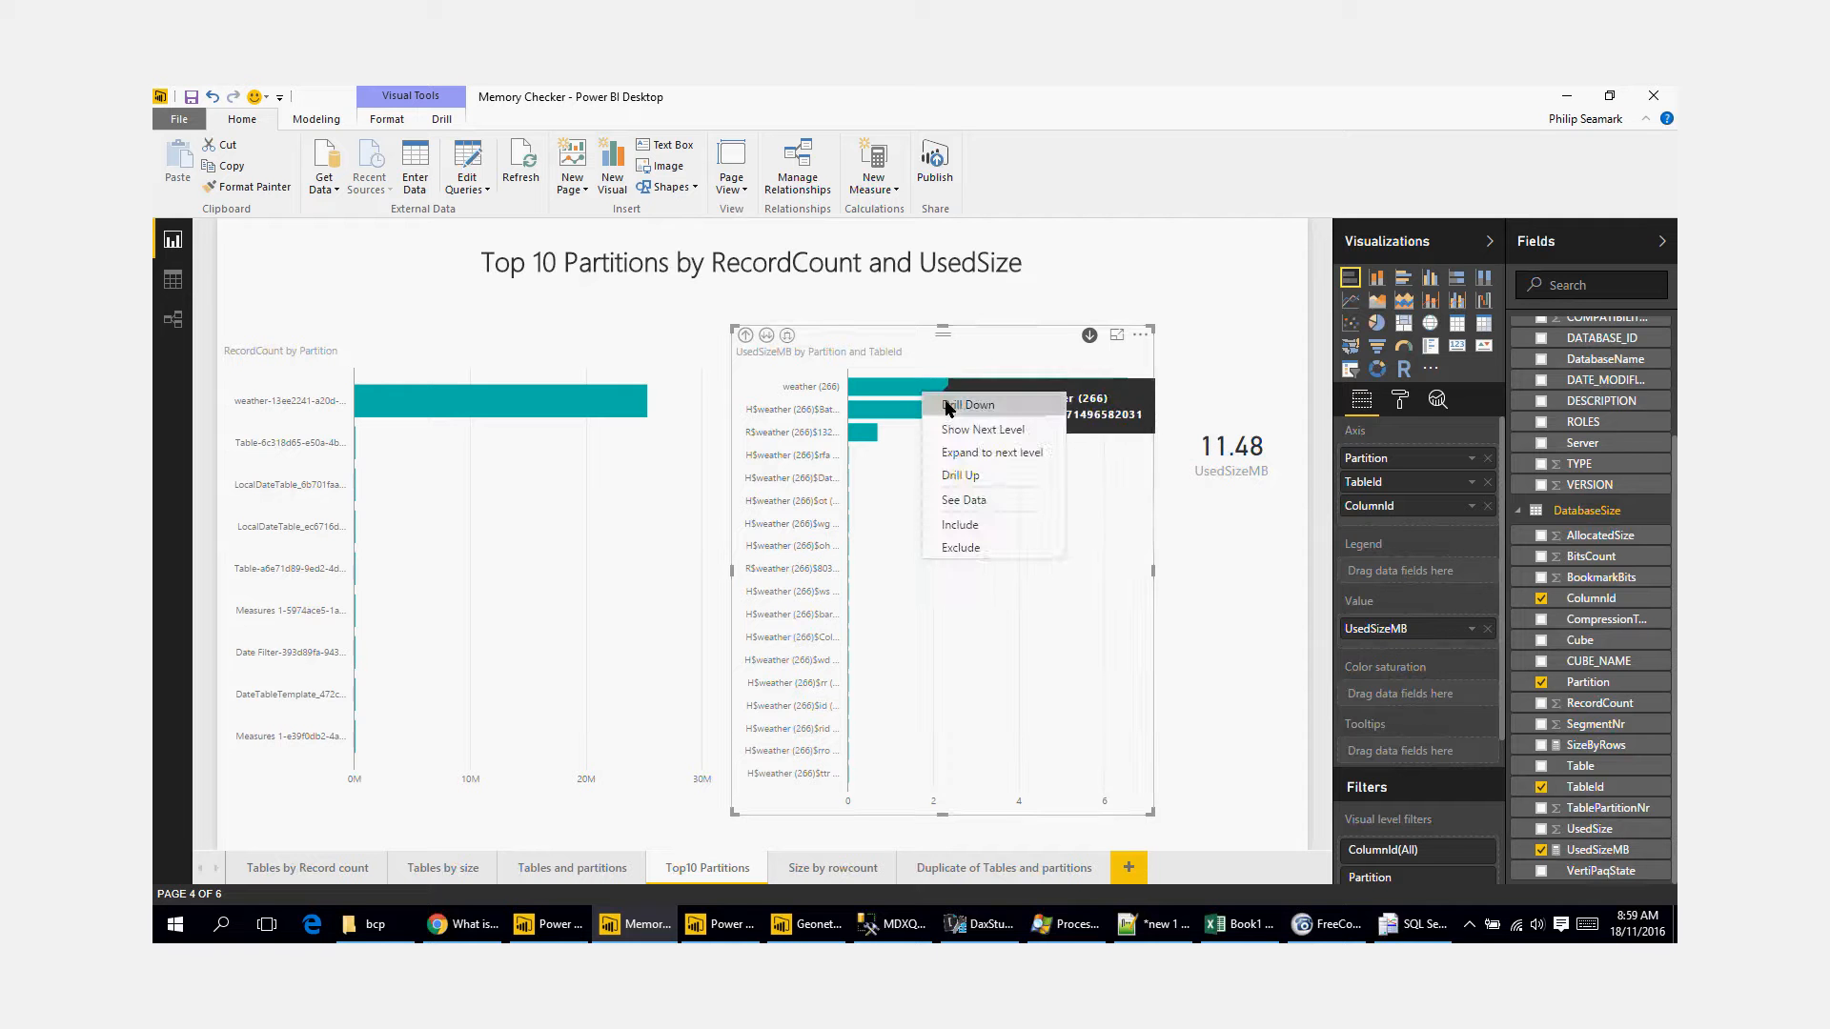
{"action": "left_click", "coordinate": [929, 402]}
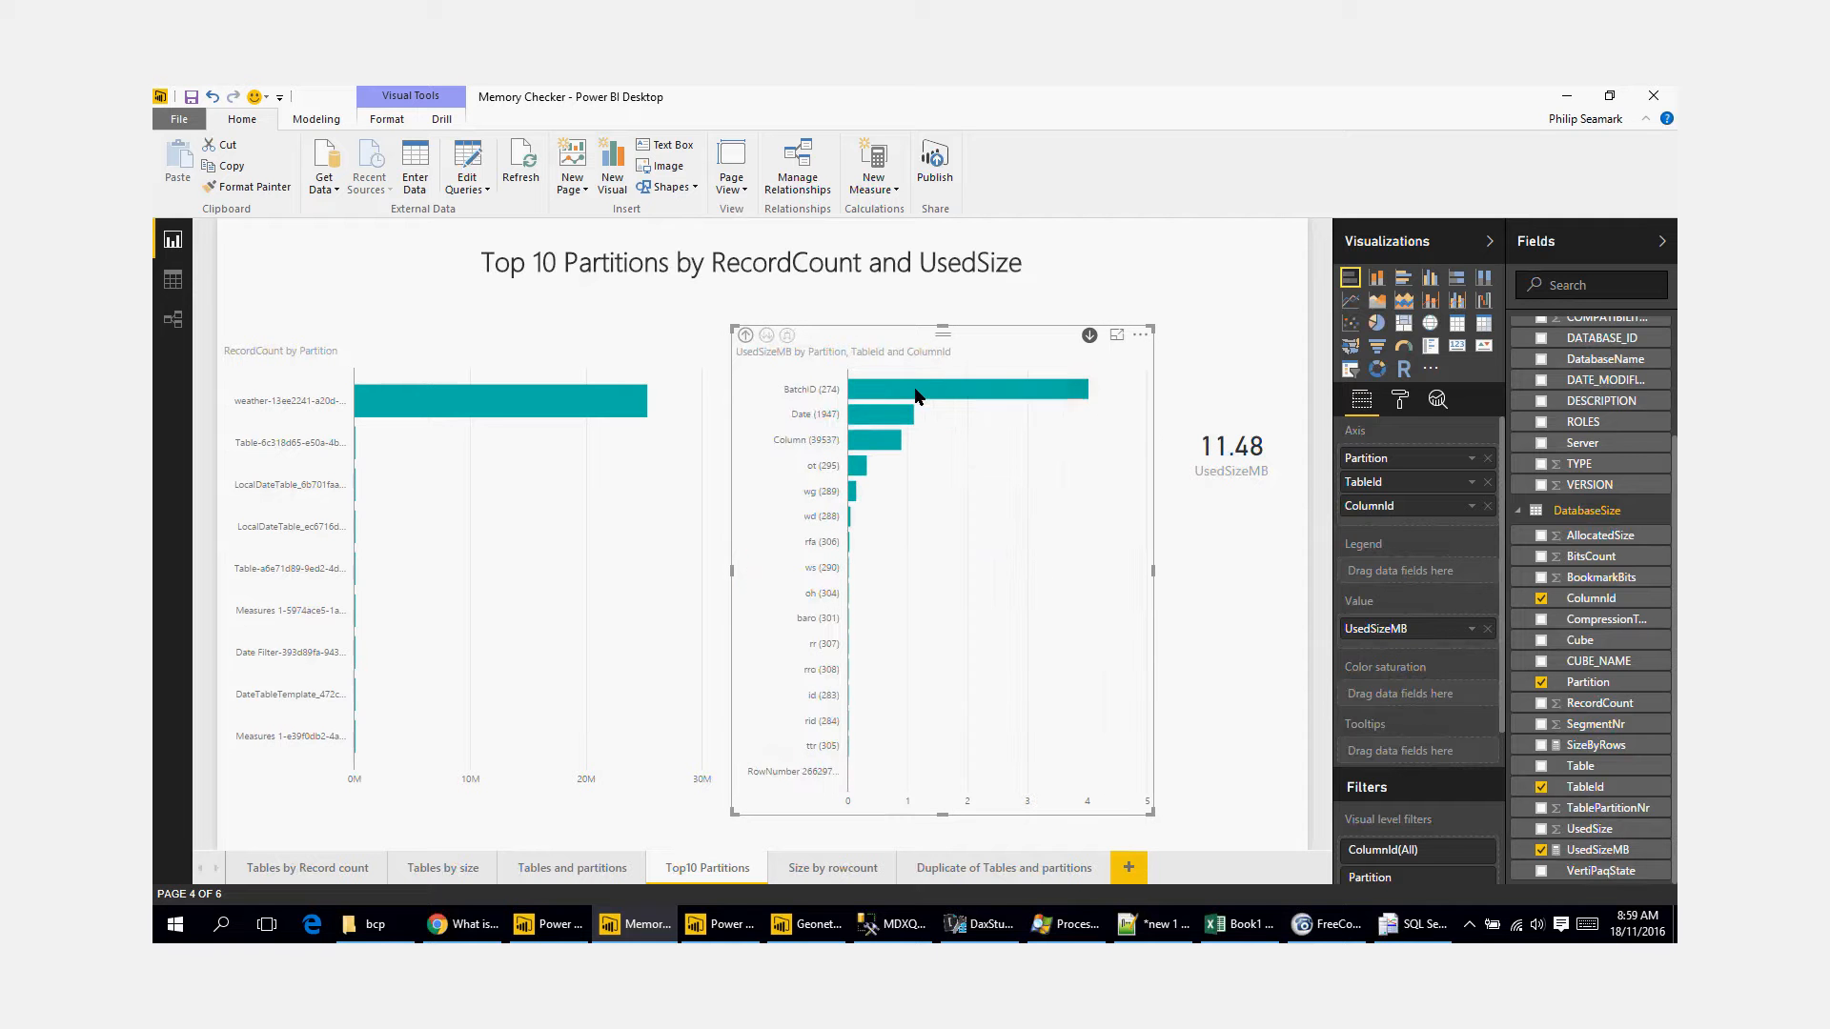
{"action": "mouse_move", "coordinate": [998, 398]}
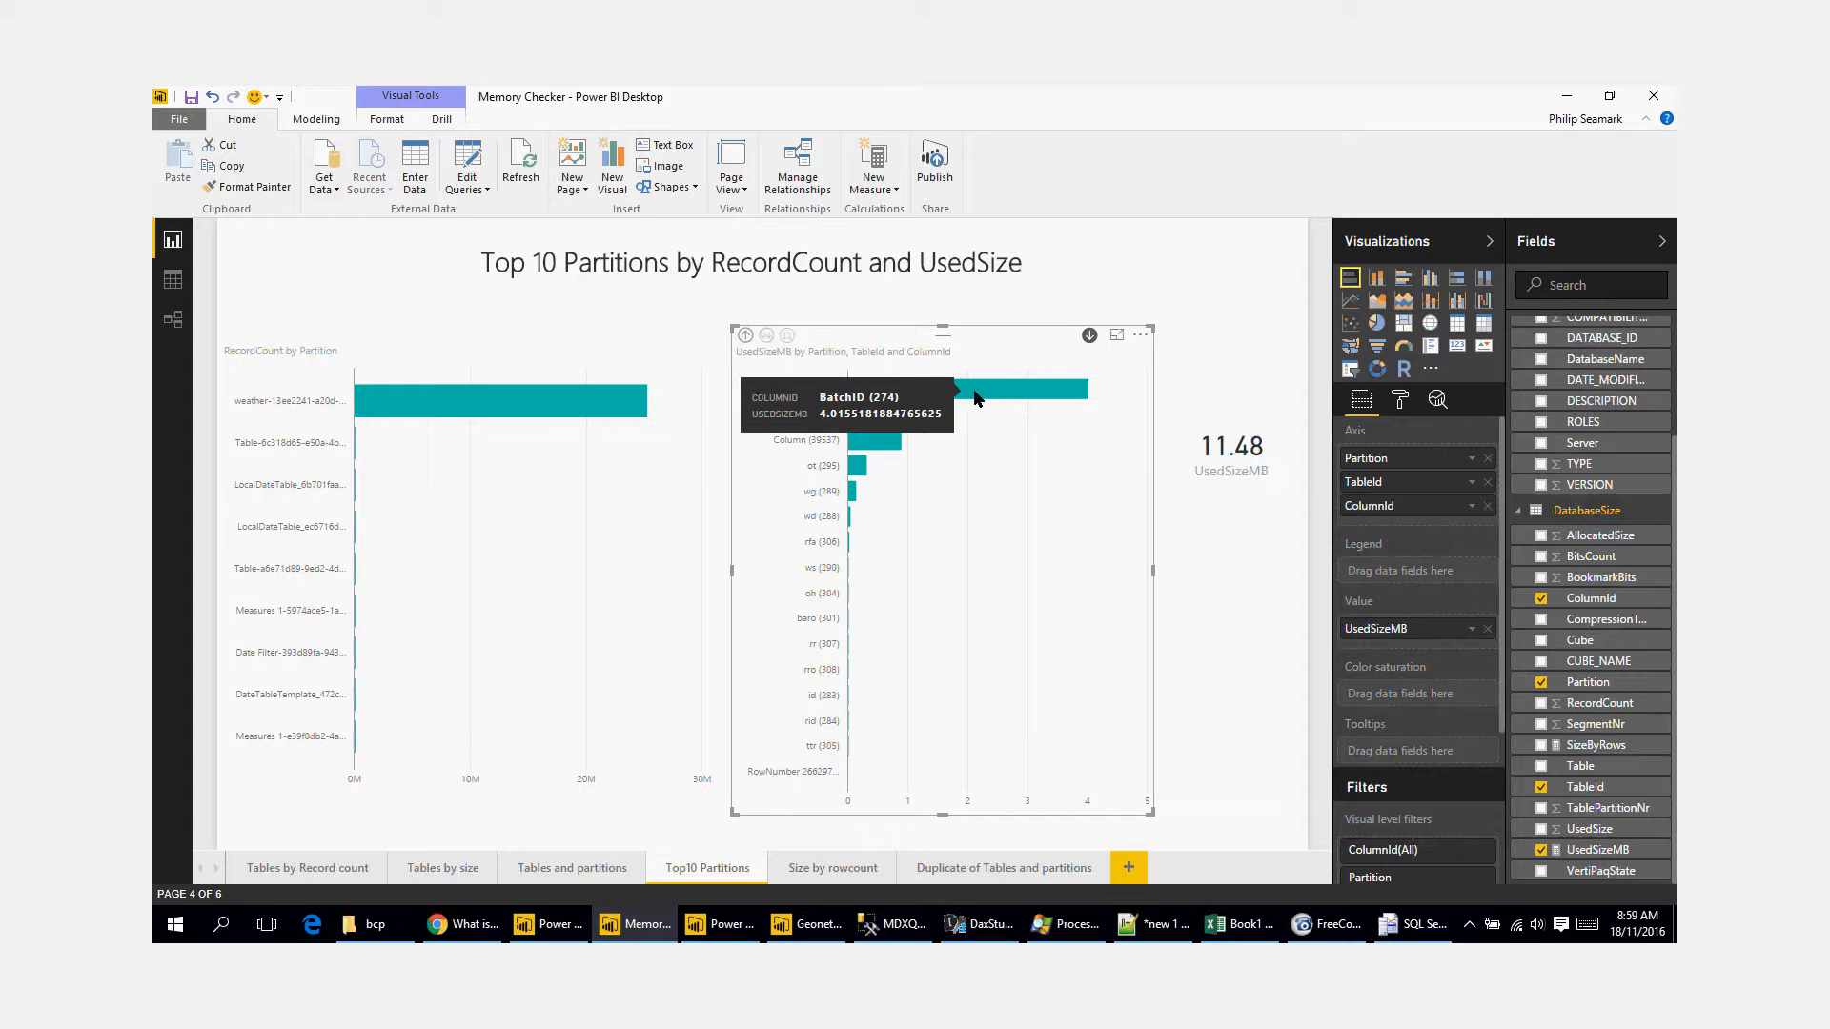
Step: Refresh the Memory Checker data and examine the total memory size and treemap on the Tables and partitions page
{"action": "left_click", "coordinate": [529, 175]}
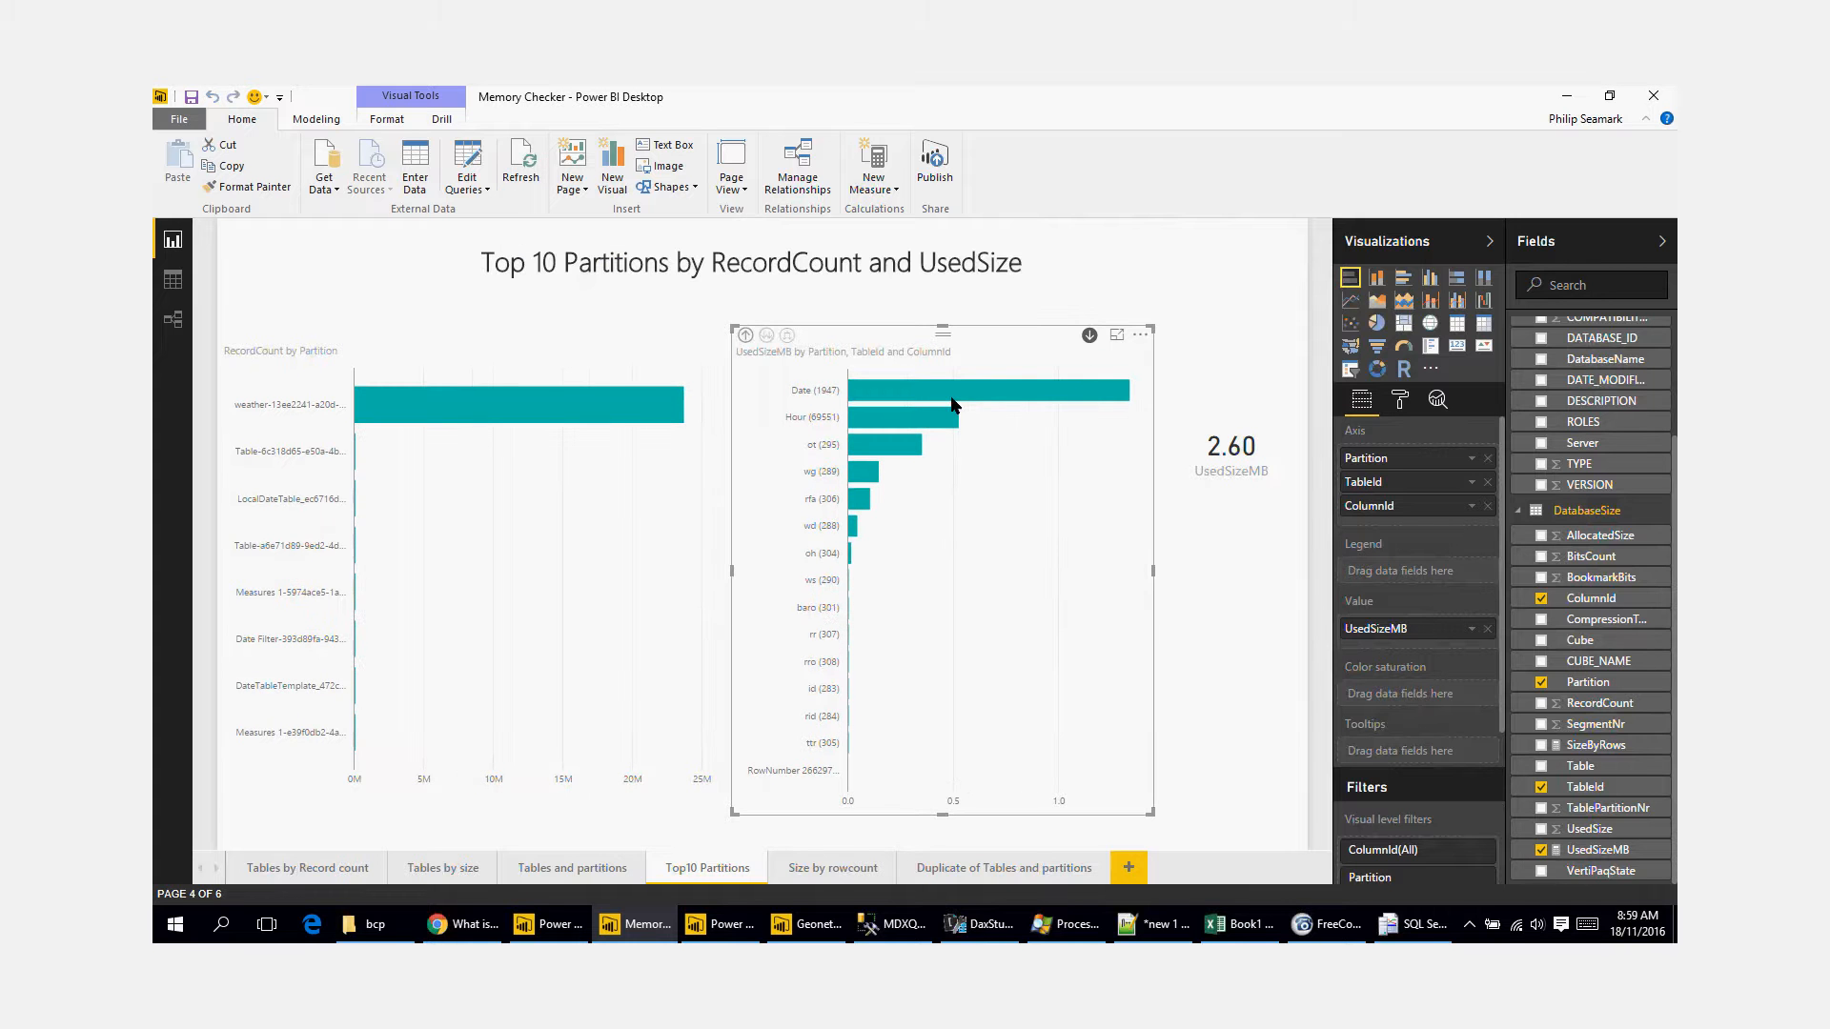
{"action": "left_click", "coordinate": [572, 867]}
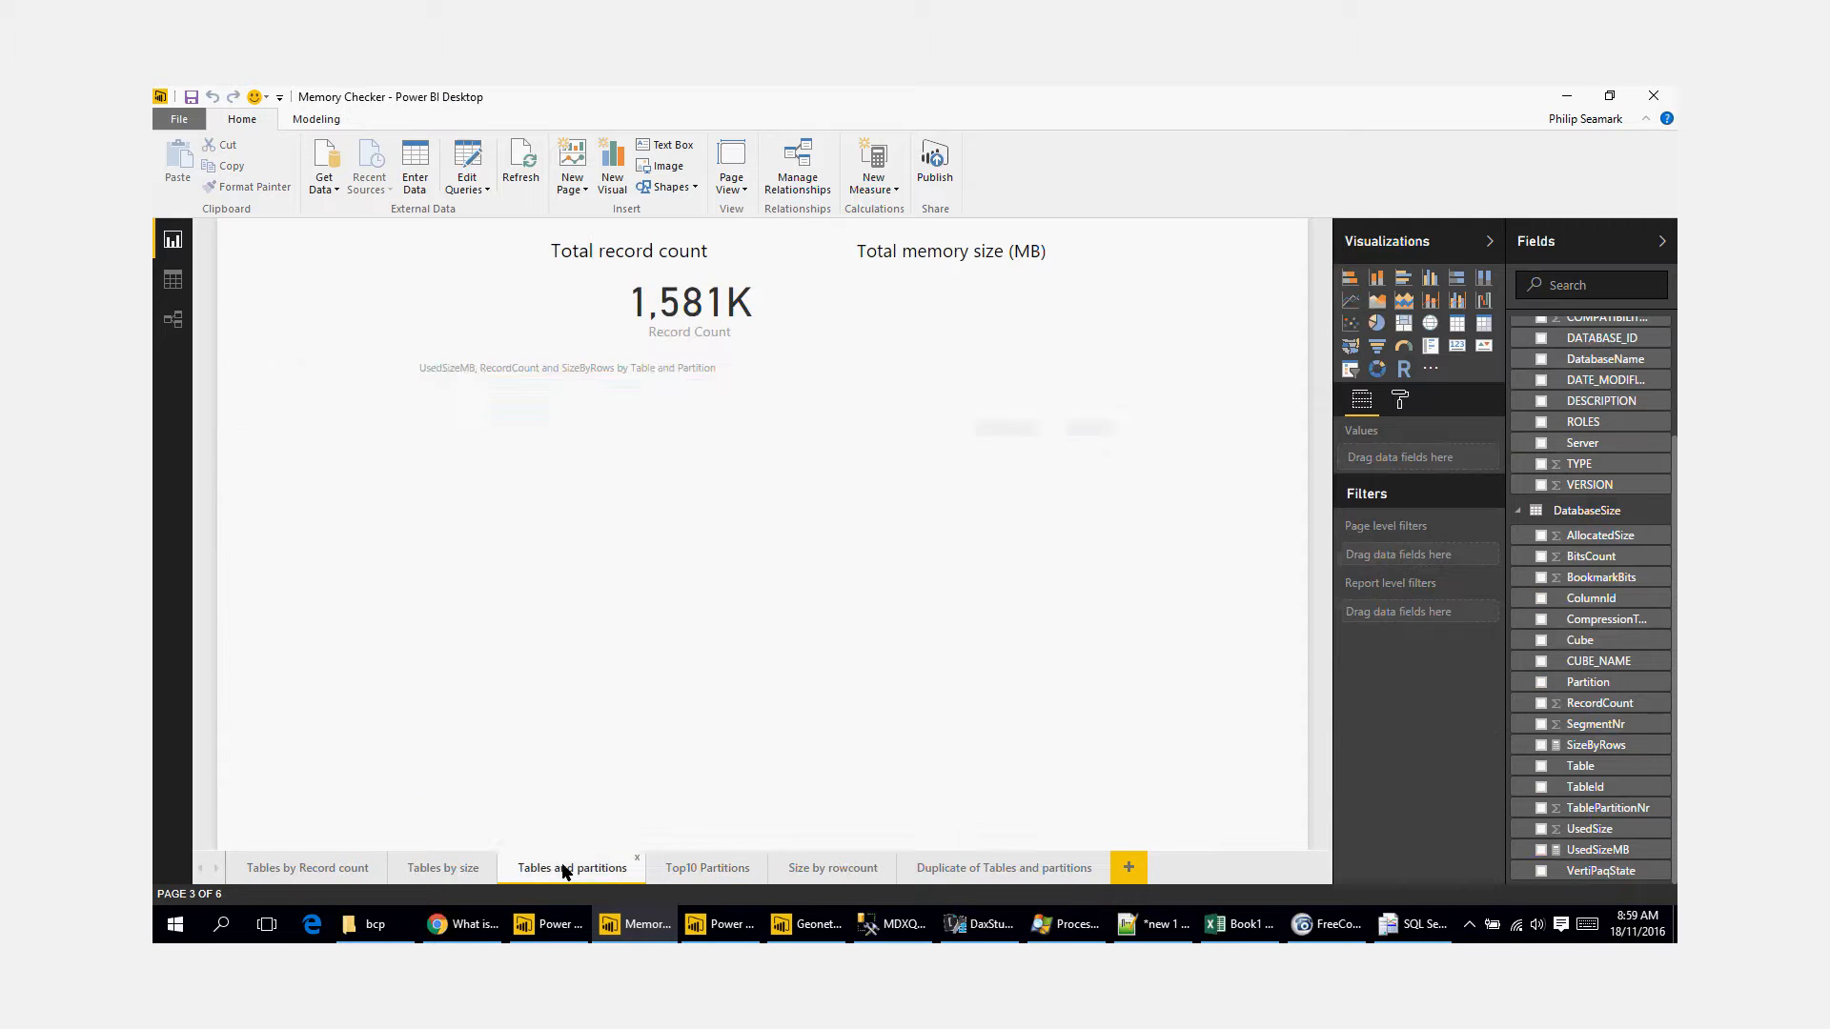
{"action": "mouse_move", "coordinate": [625, 462]}
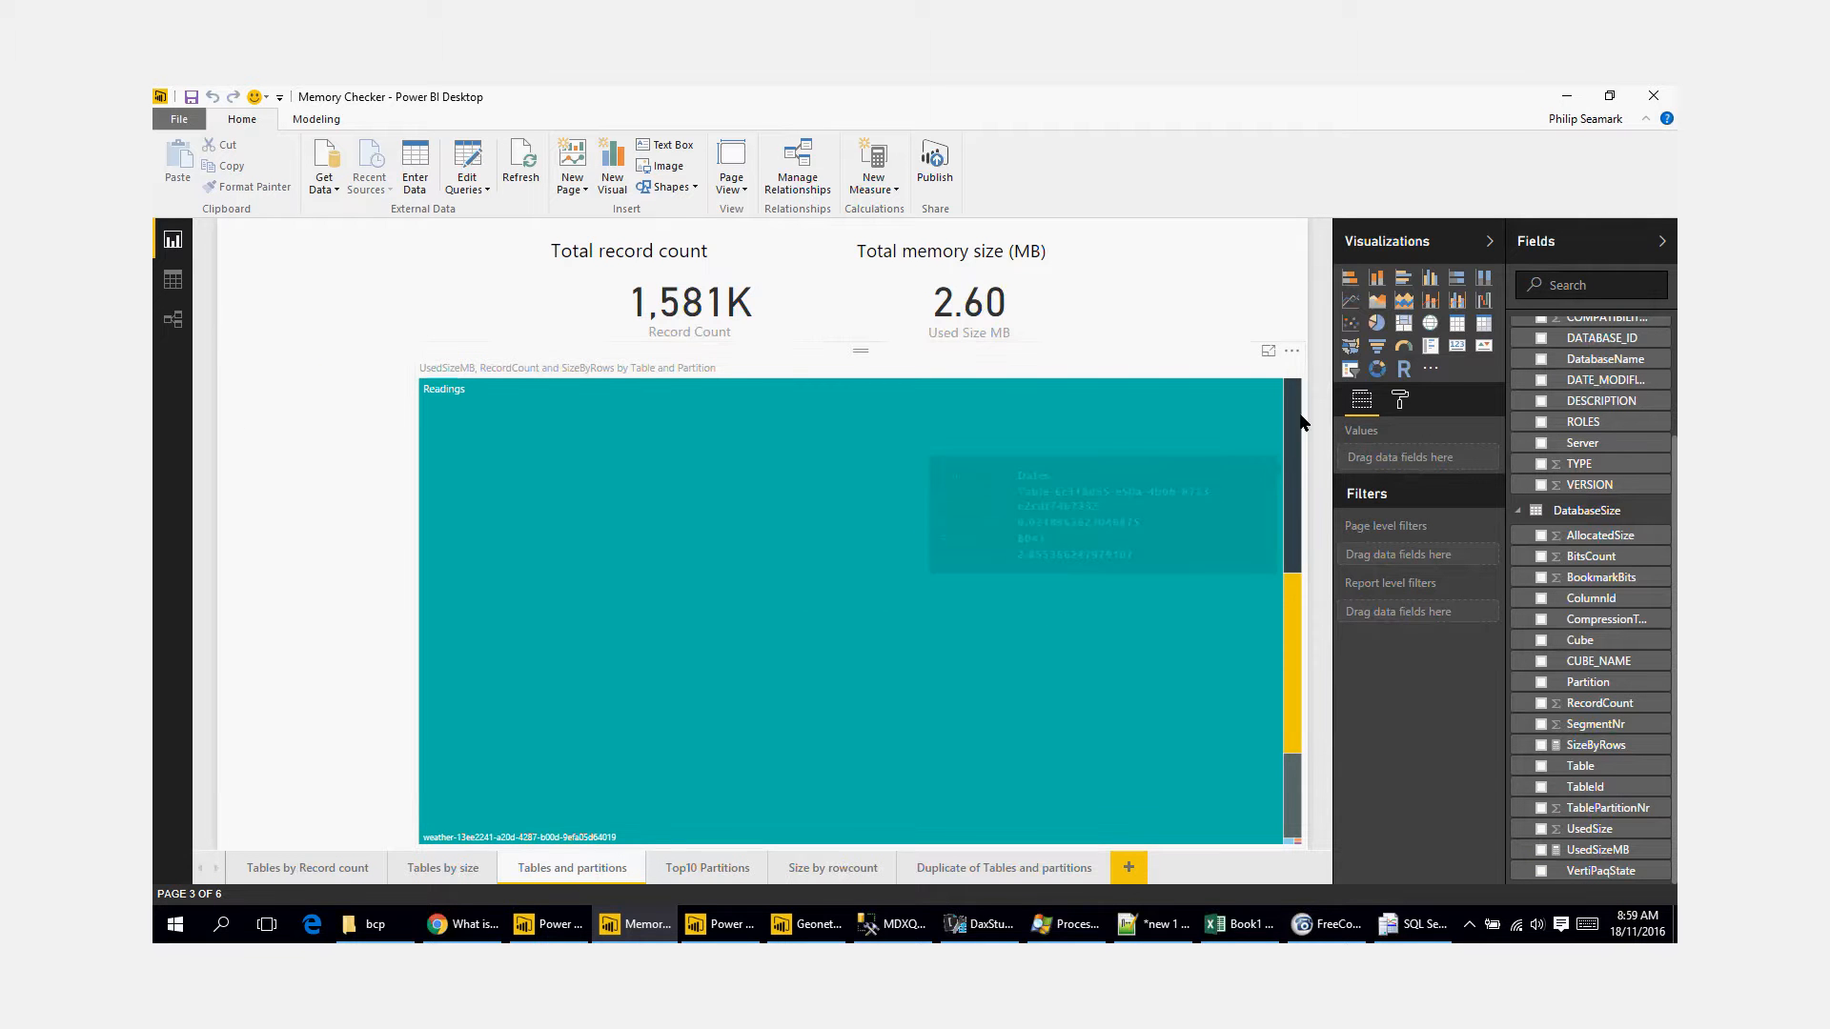
{"action": "mouse_move", "coordinate": [1302, 423]}
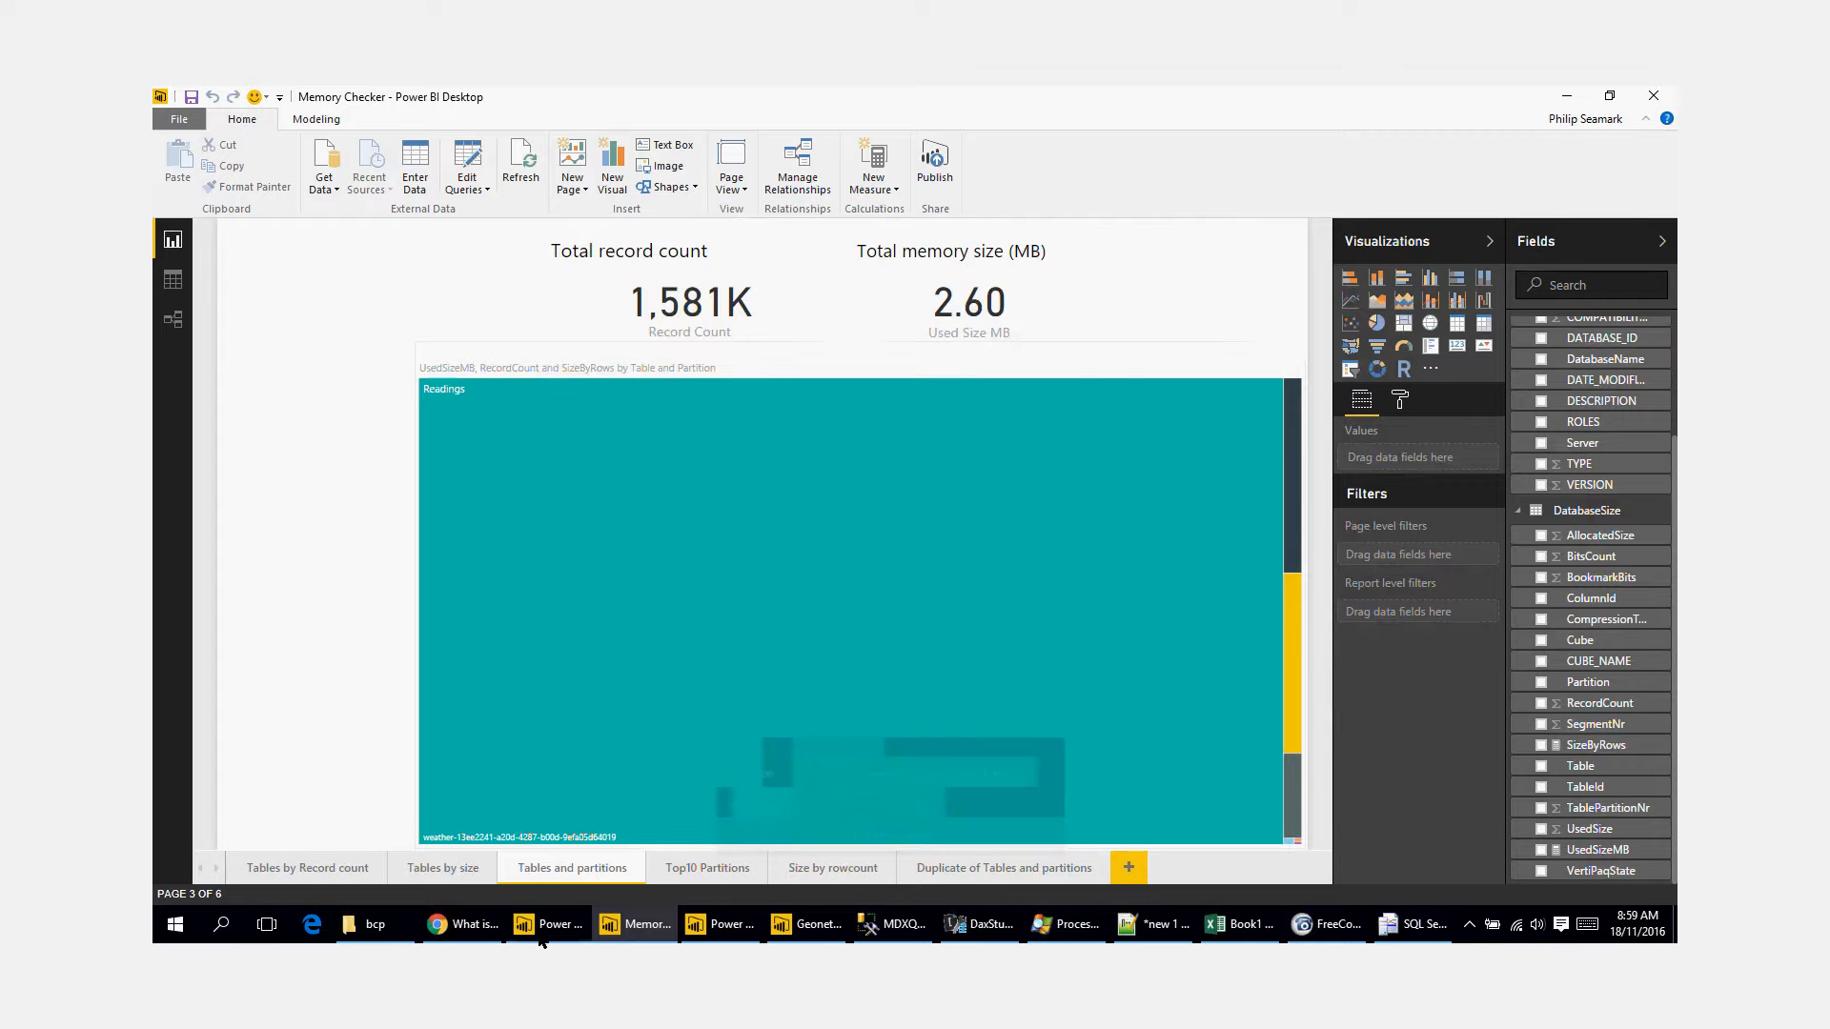
Step: Switch to the Power BI Desktop report's Dynamic Date Range page and review the file sizes in the bcp folder
{"action": "mouse_move", "coordinate": [544, 938]}
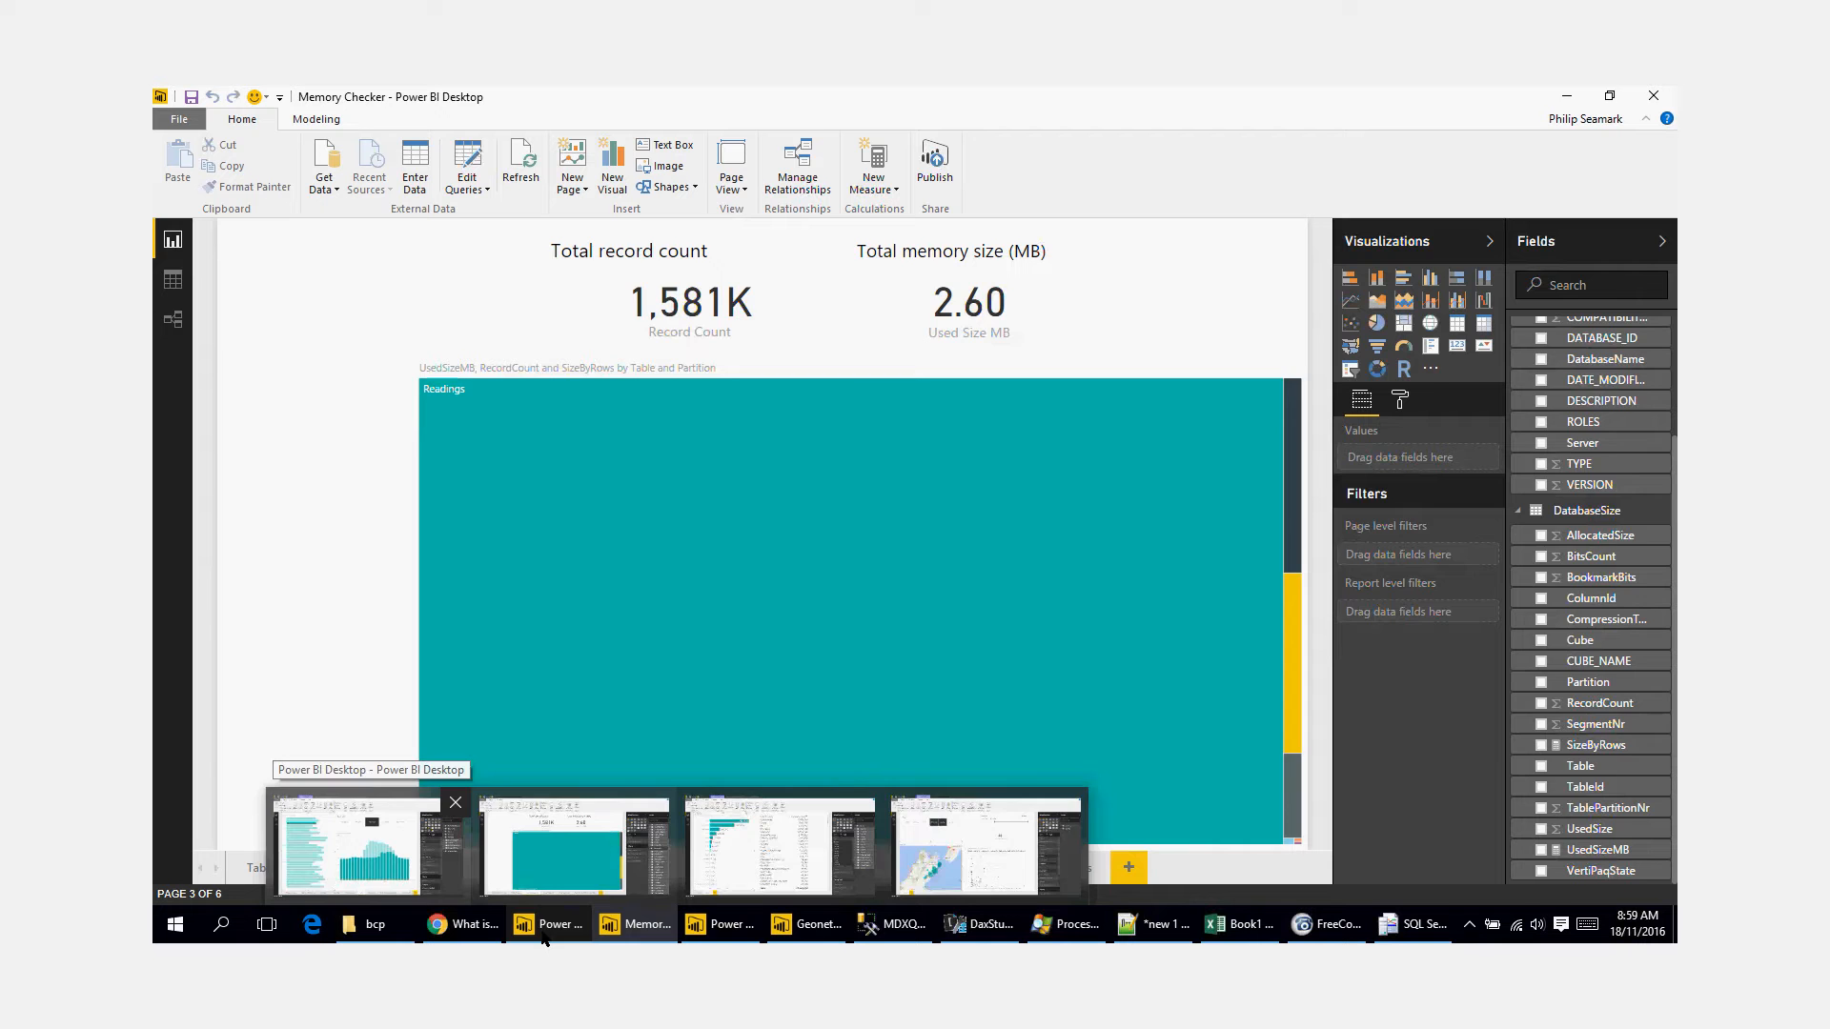
{"action": "left_click", "coordinate": [367, 846]}
{"action": "left_click", "coordinate": [446, 871]}
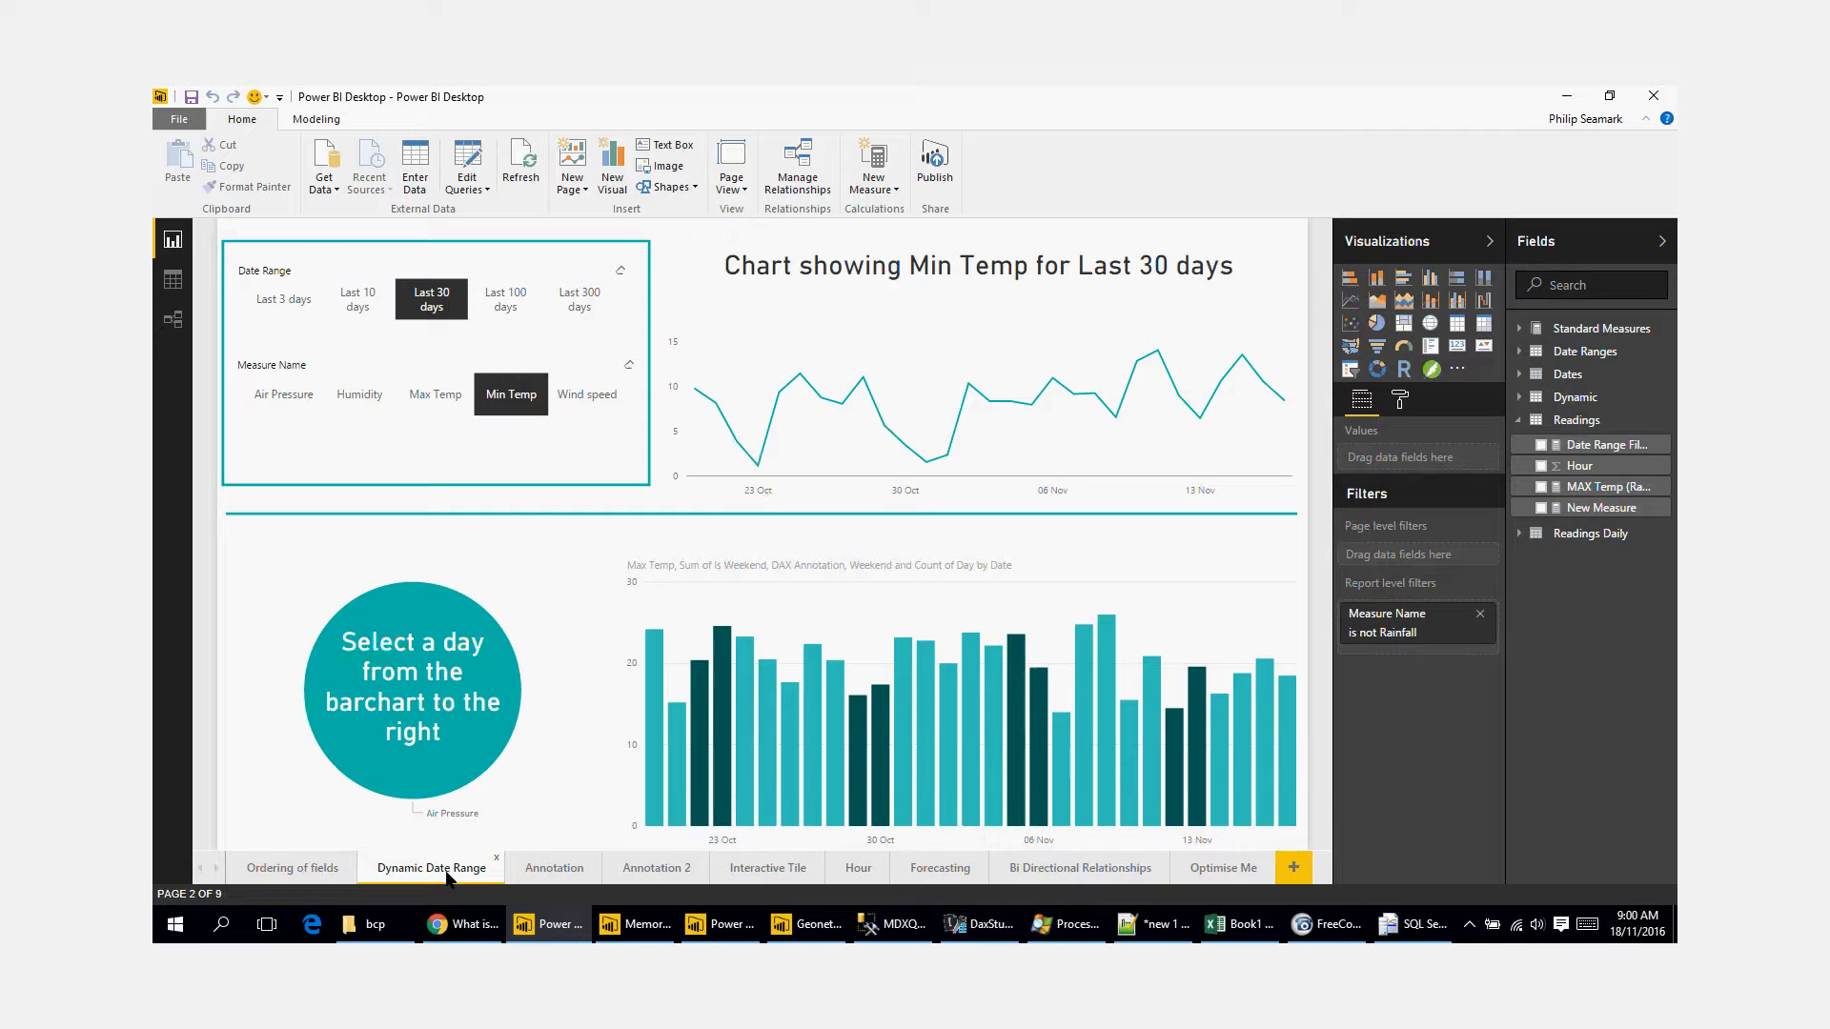
{"action": "left_click", "coordinate": [374, 923]}
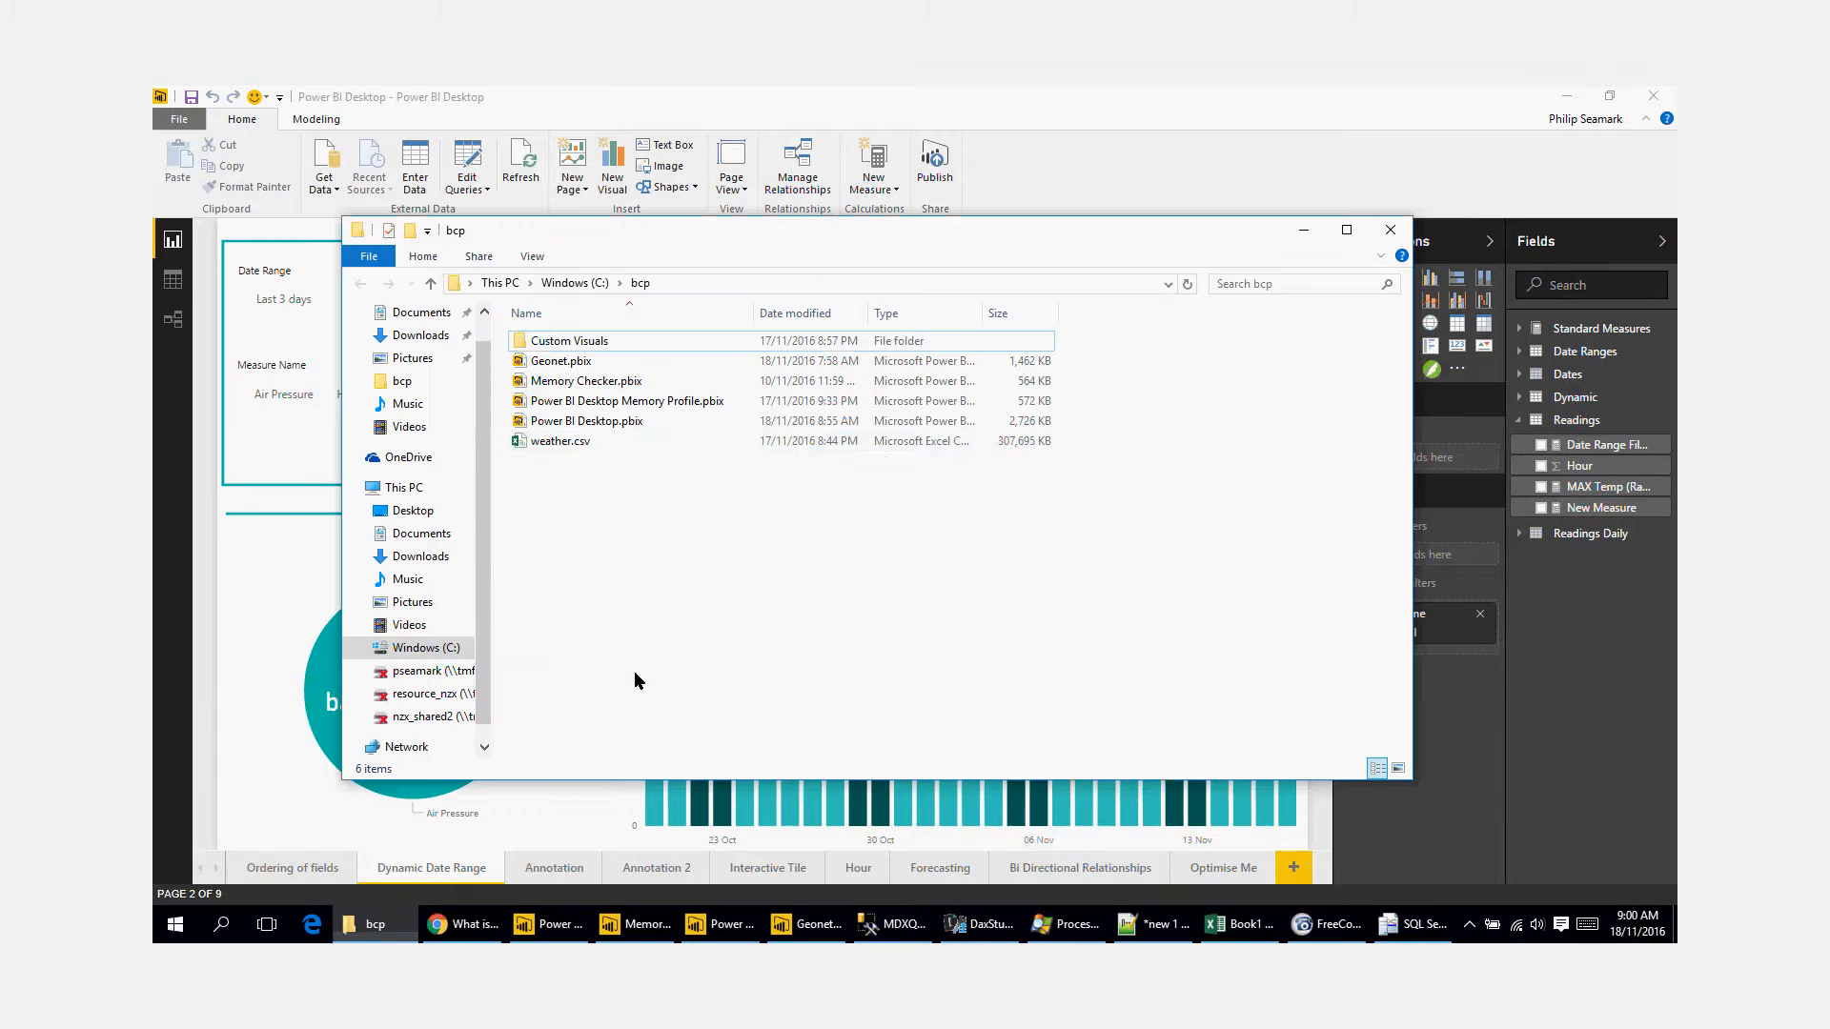
{"action": "left_click", "coordinate": [1304, 230]}
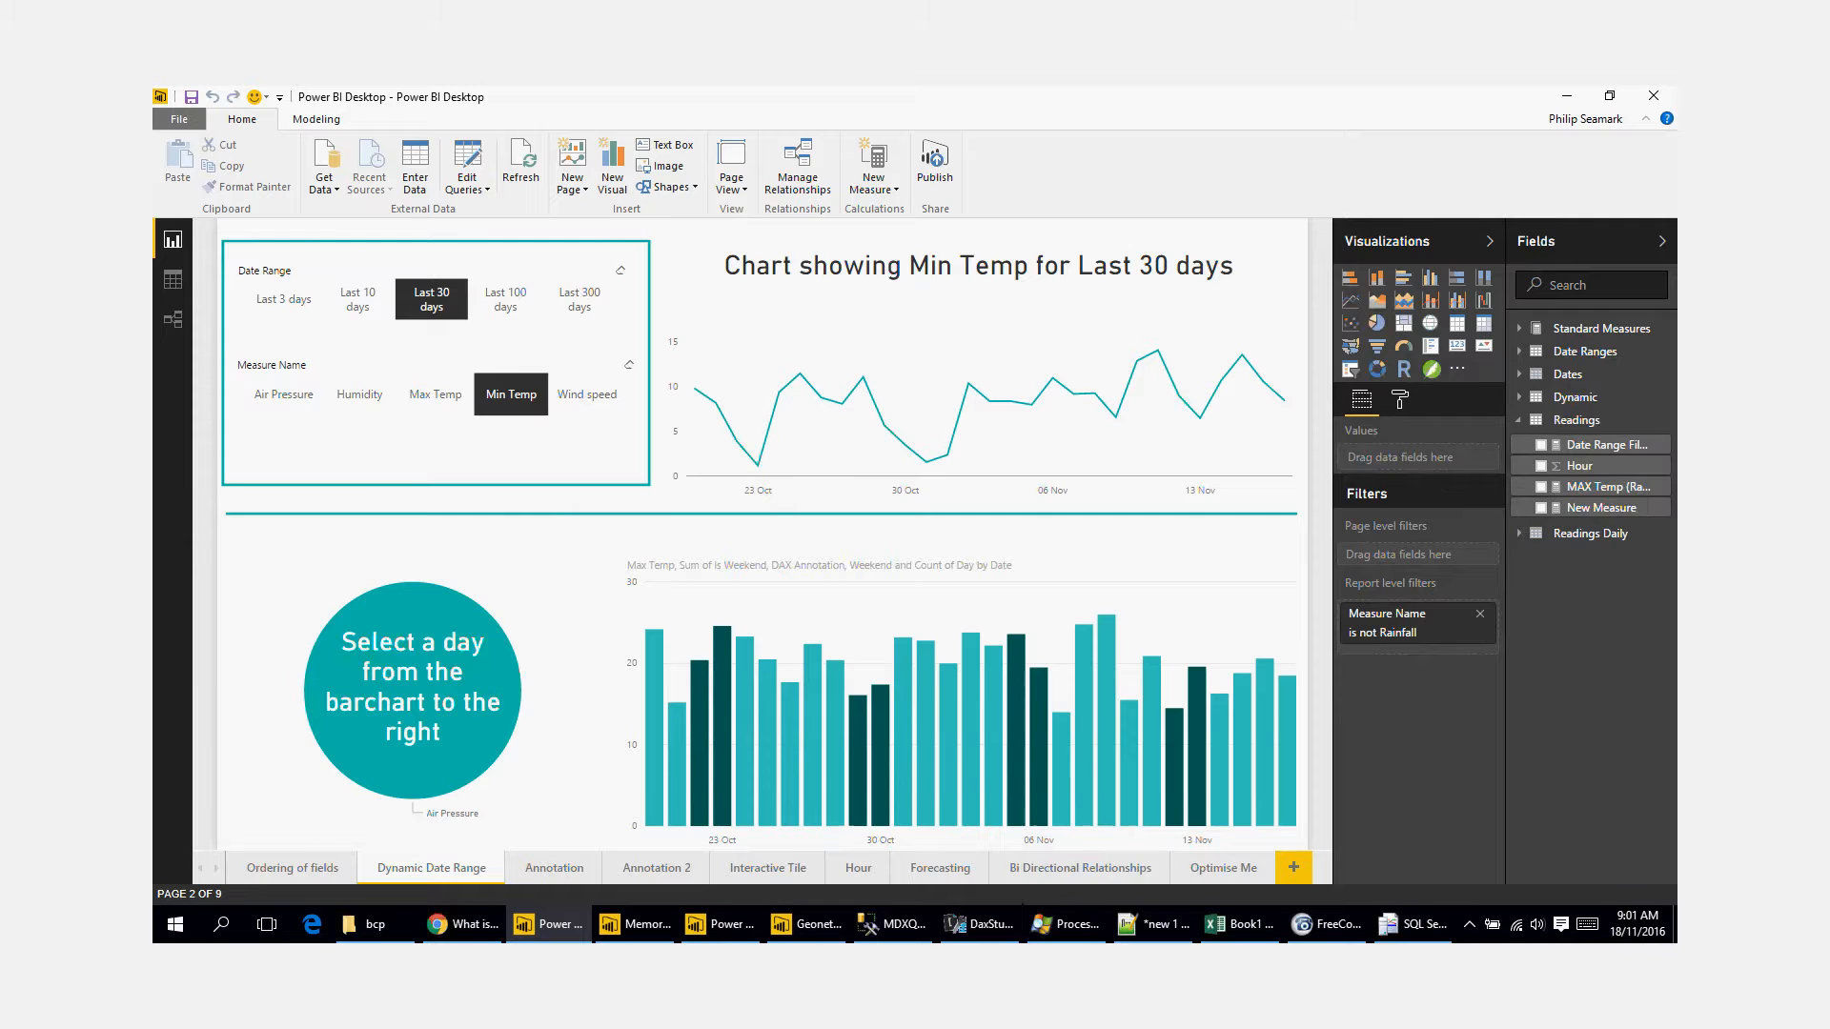
Step: Switch to DAX Studio and close it, discarding the unsaved changes in Query1.dax
{"action": "left_click", "coordinate": [982, 925]}
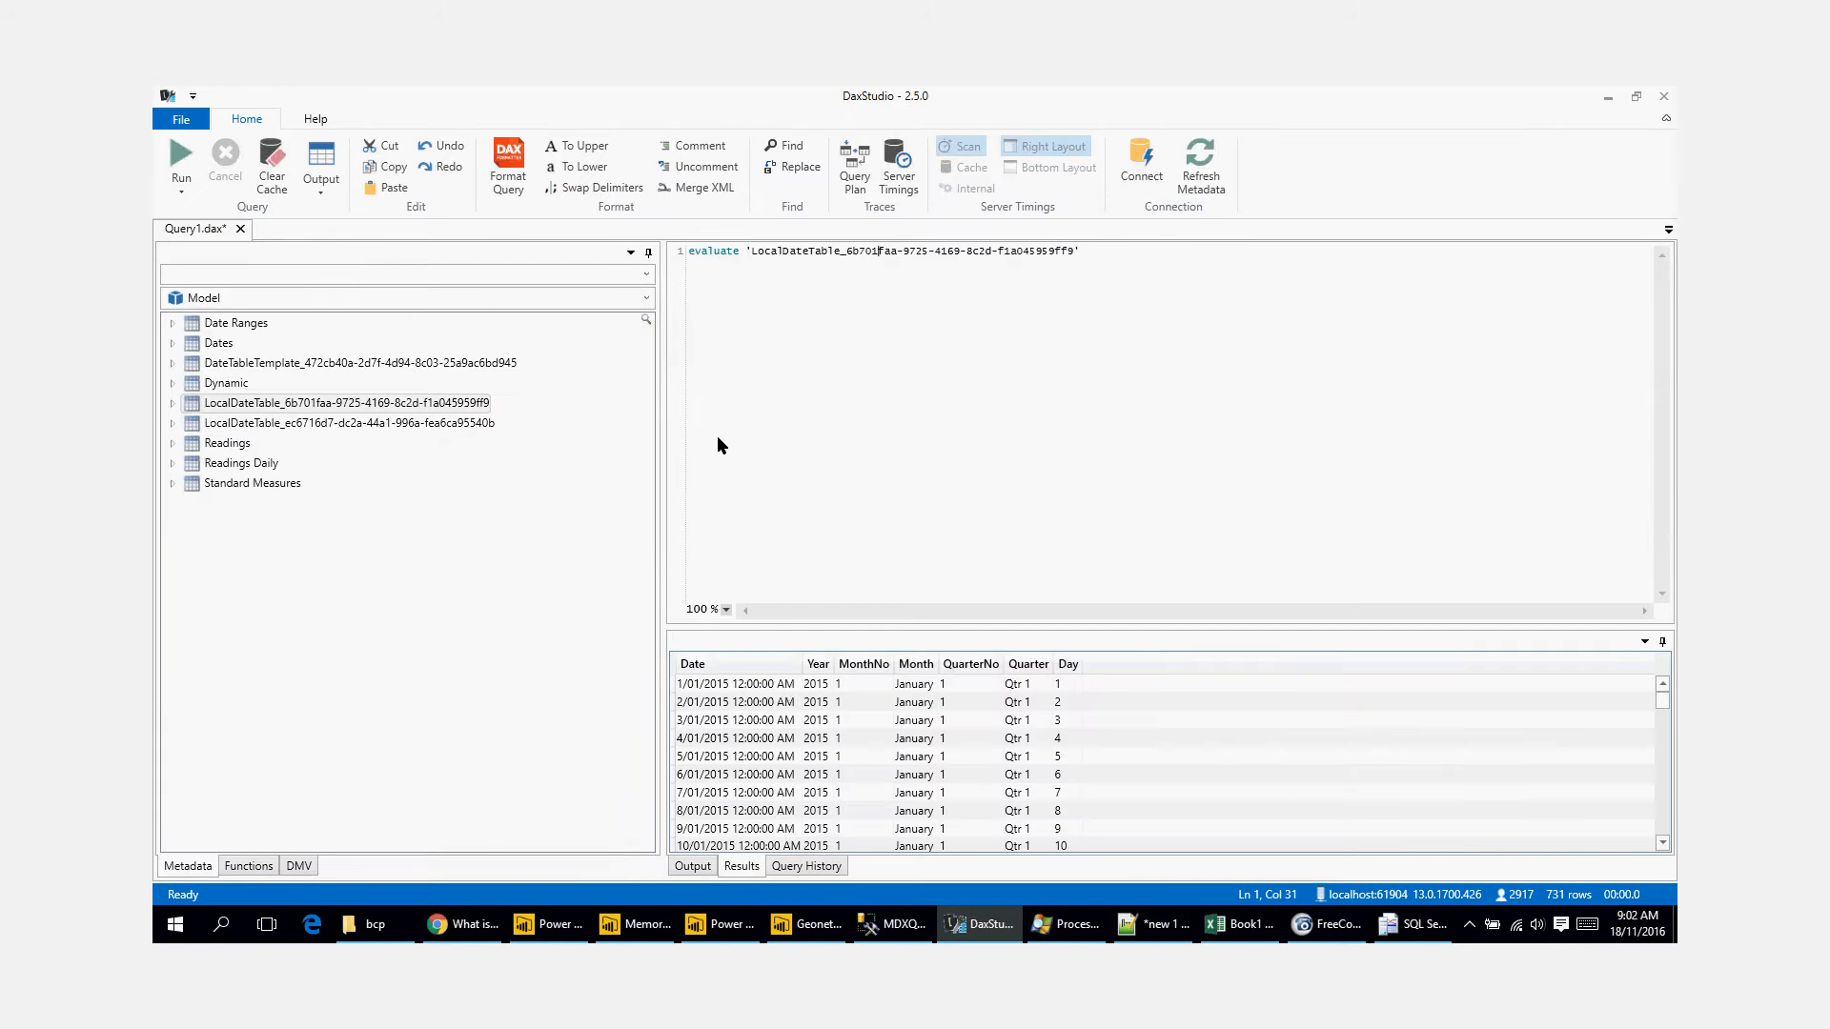
{"action": "left_click", "coordinate": [1662, 97]}
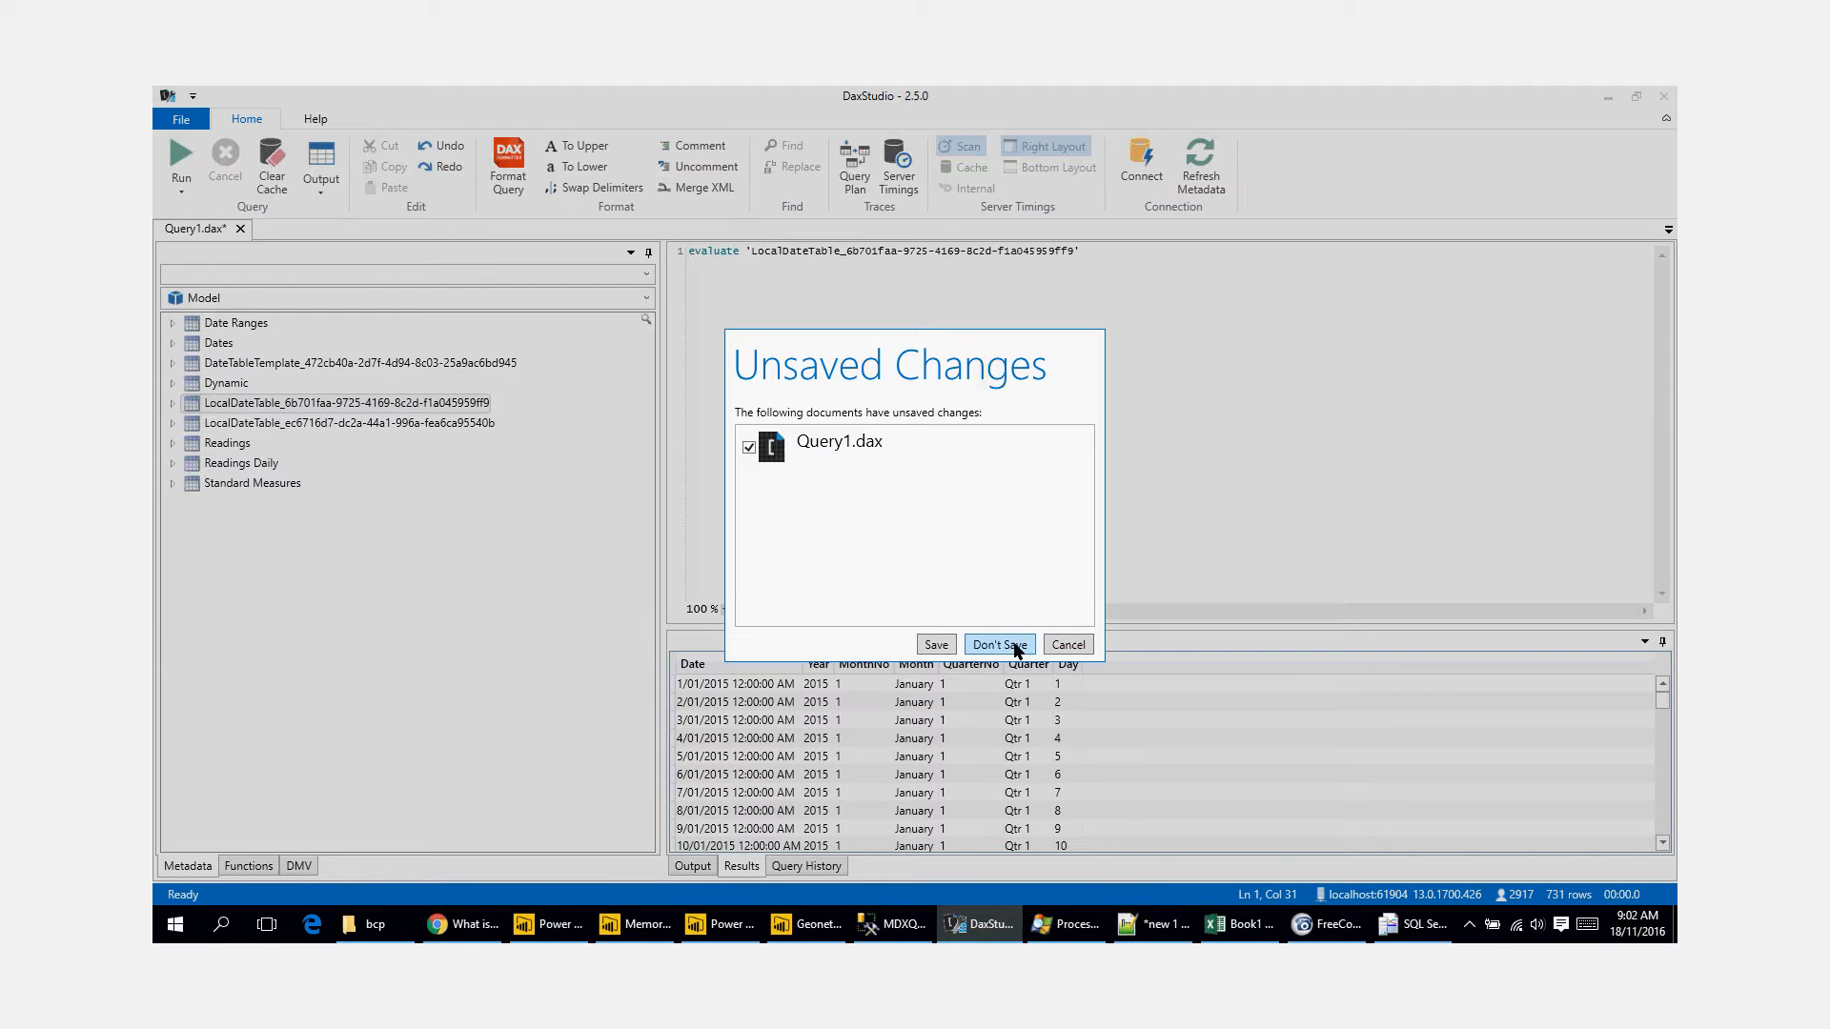
{"action": "left_click", "coordinate": [1008, 646]}
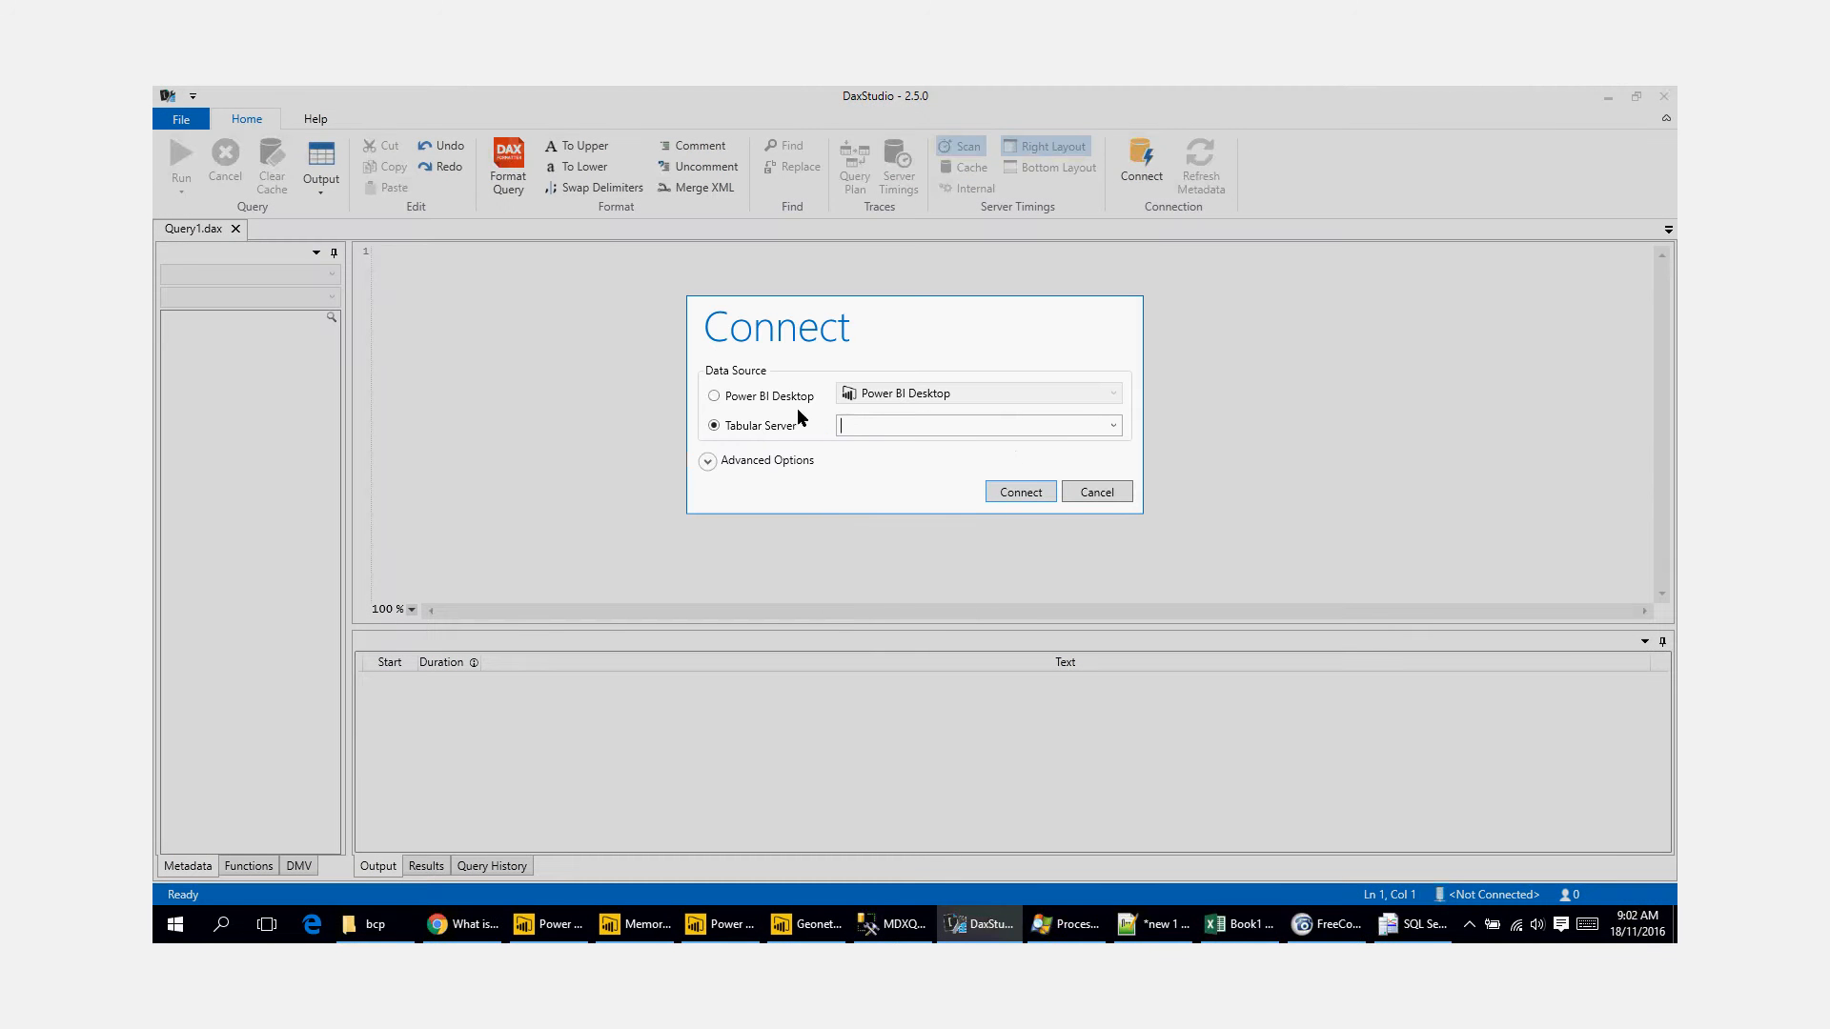
Step: Connect a new DAX Studio session to the open Power BI Desktop model as its data source
{"action": "left_click", "coordinate": [774, 398]}
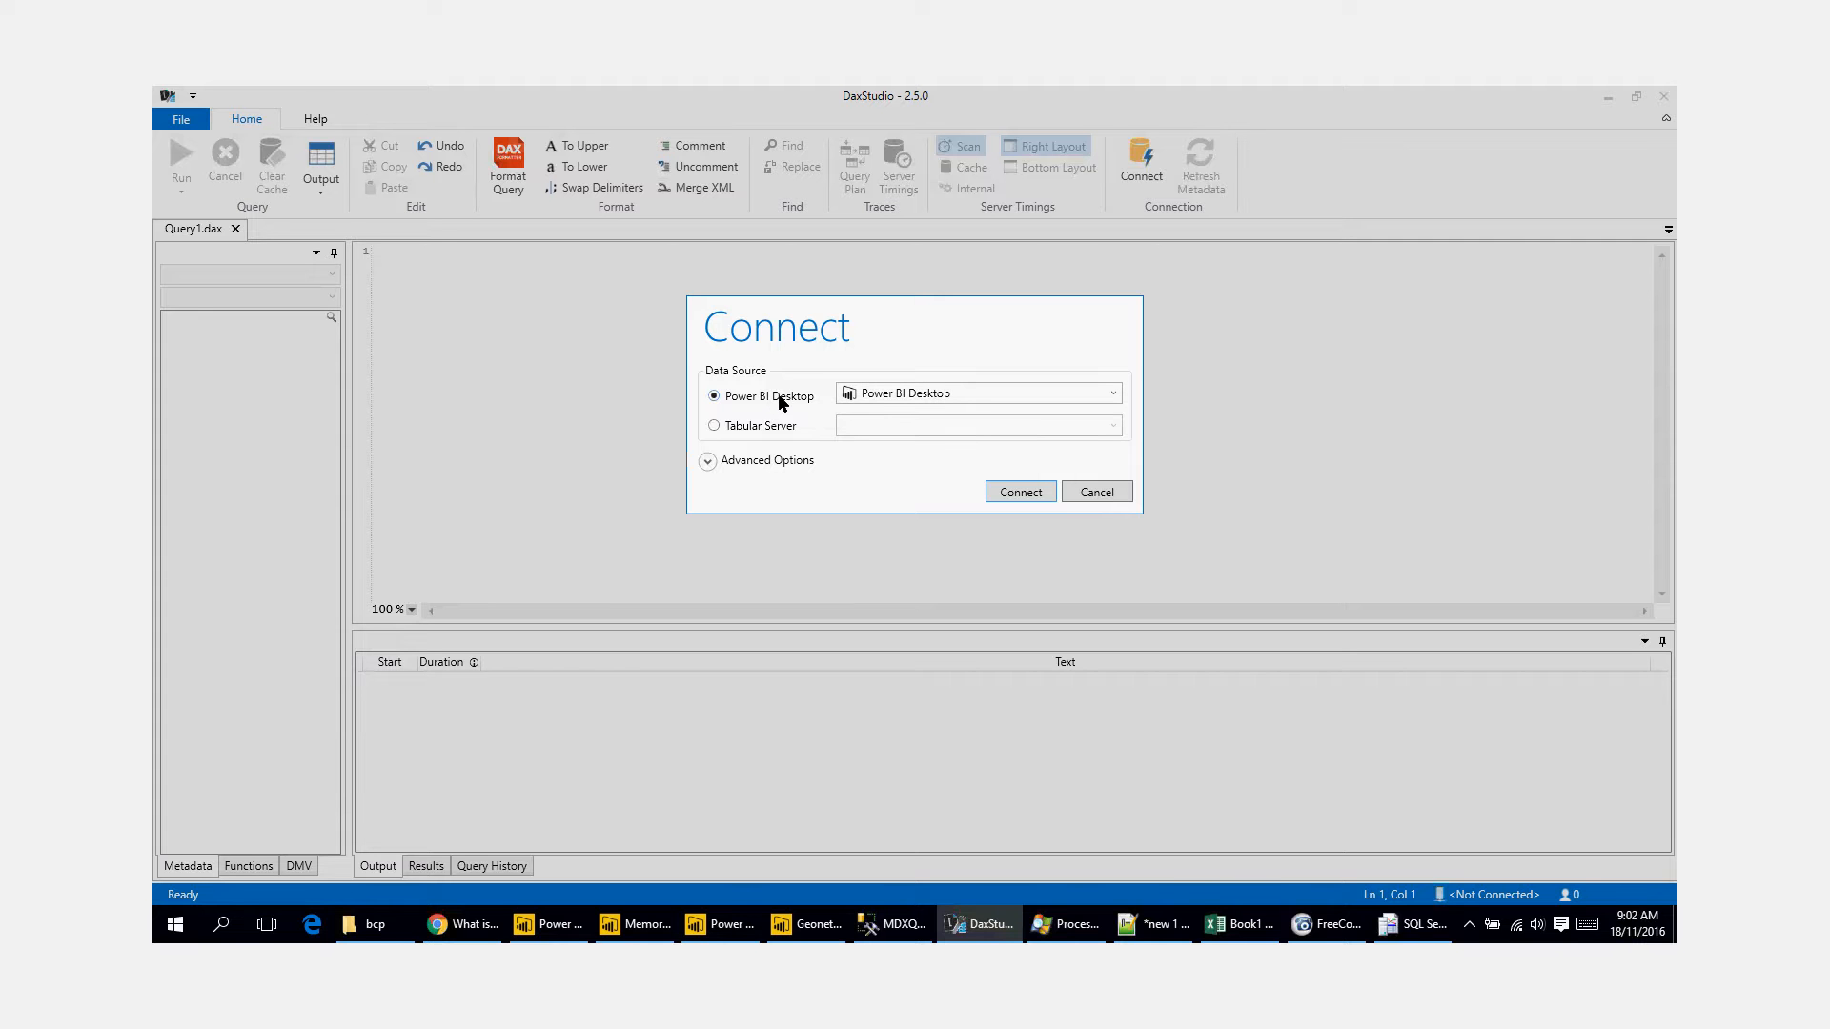
{"action": "left_click", "coordinate": [1115, 394]}
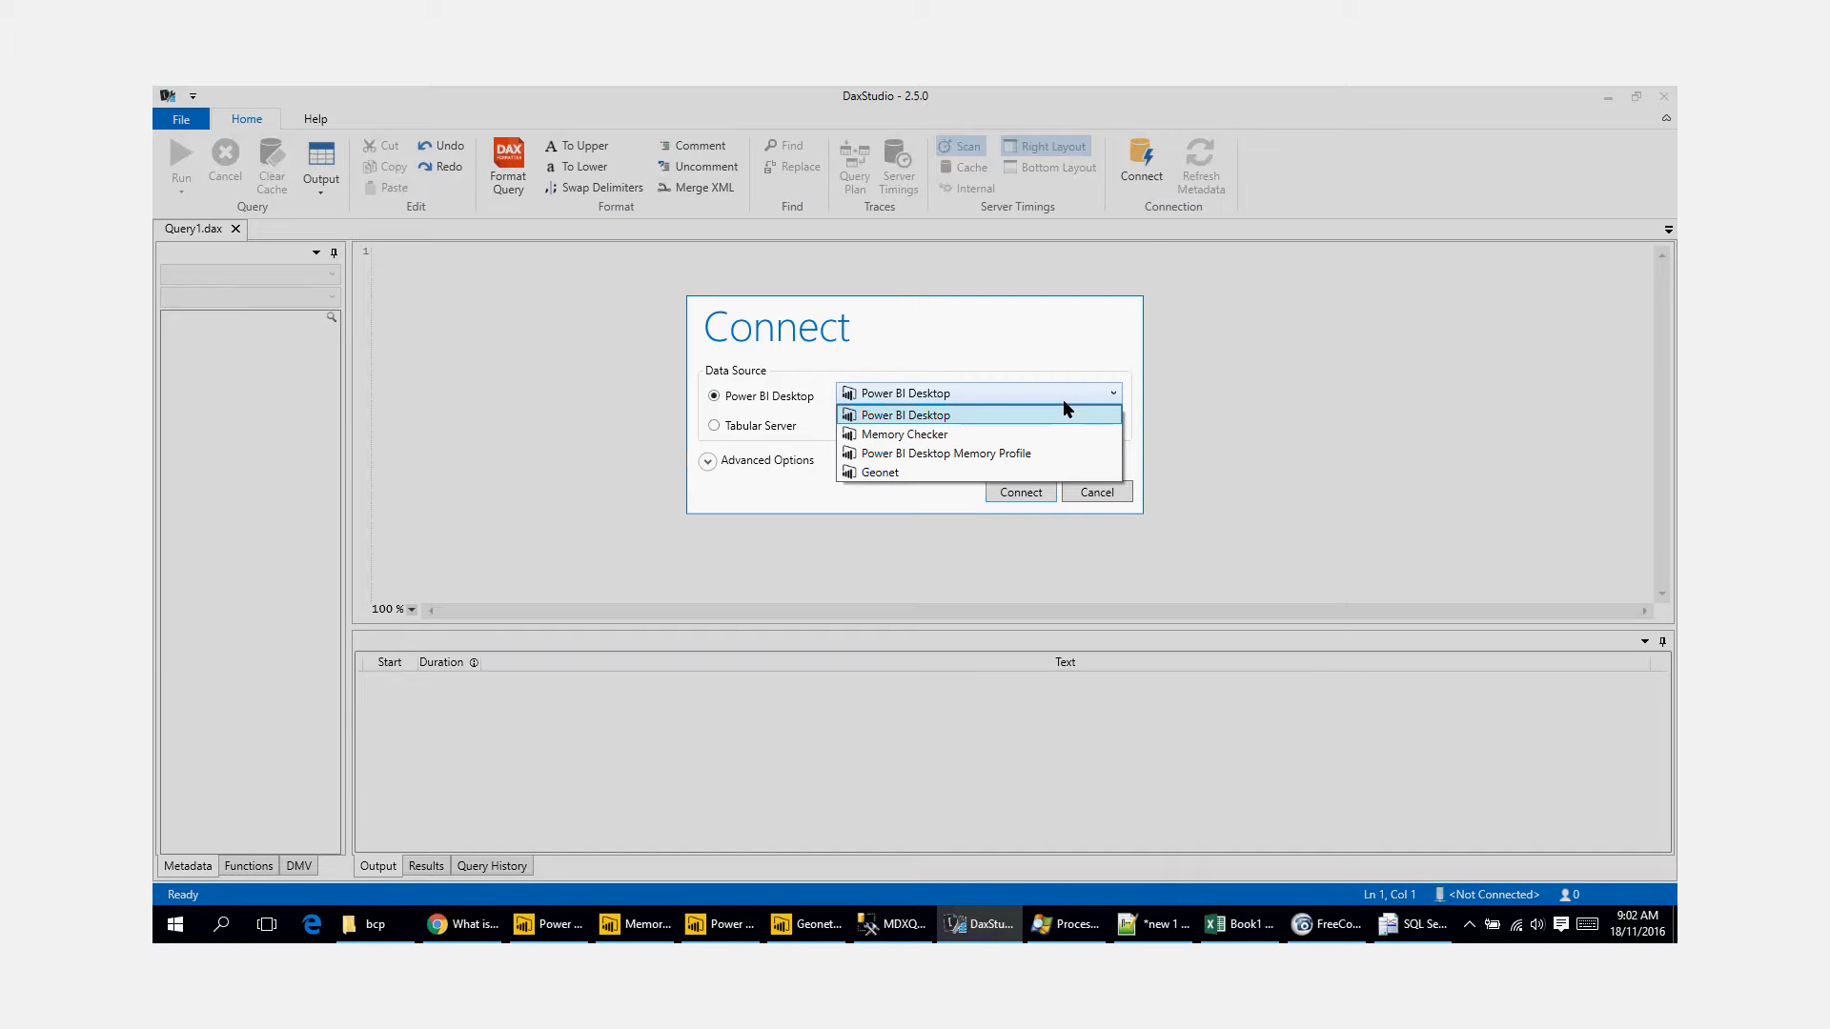
{"action": "left_click", "coordinate": [1016, 416]}
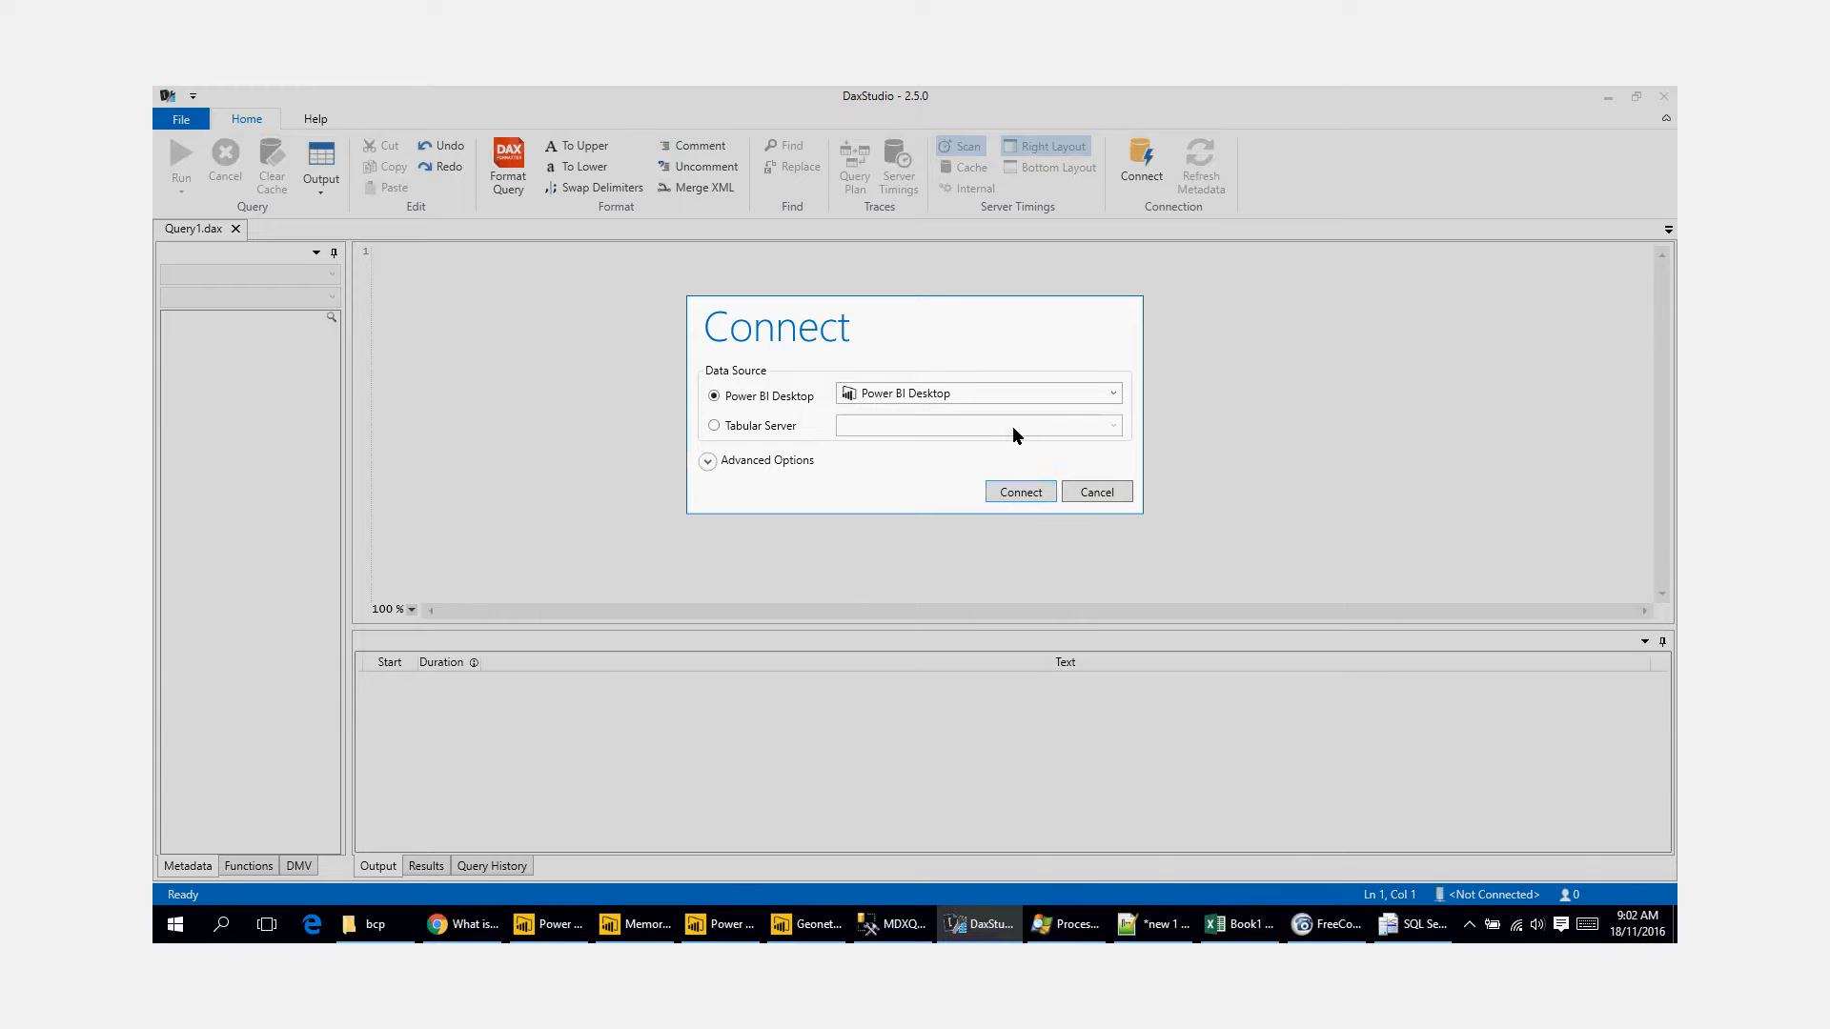
{"action": "left_click", "coordinate": [1018, 491]}
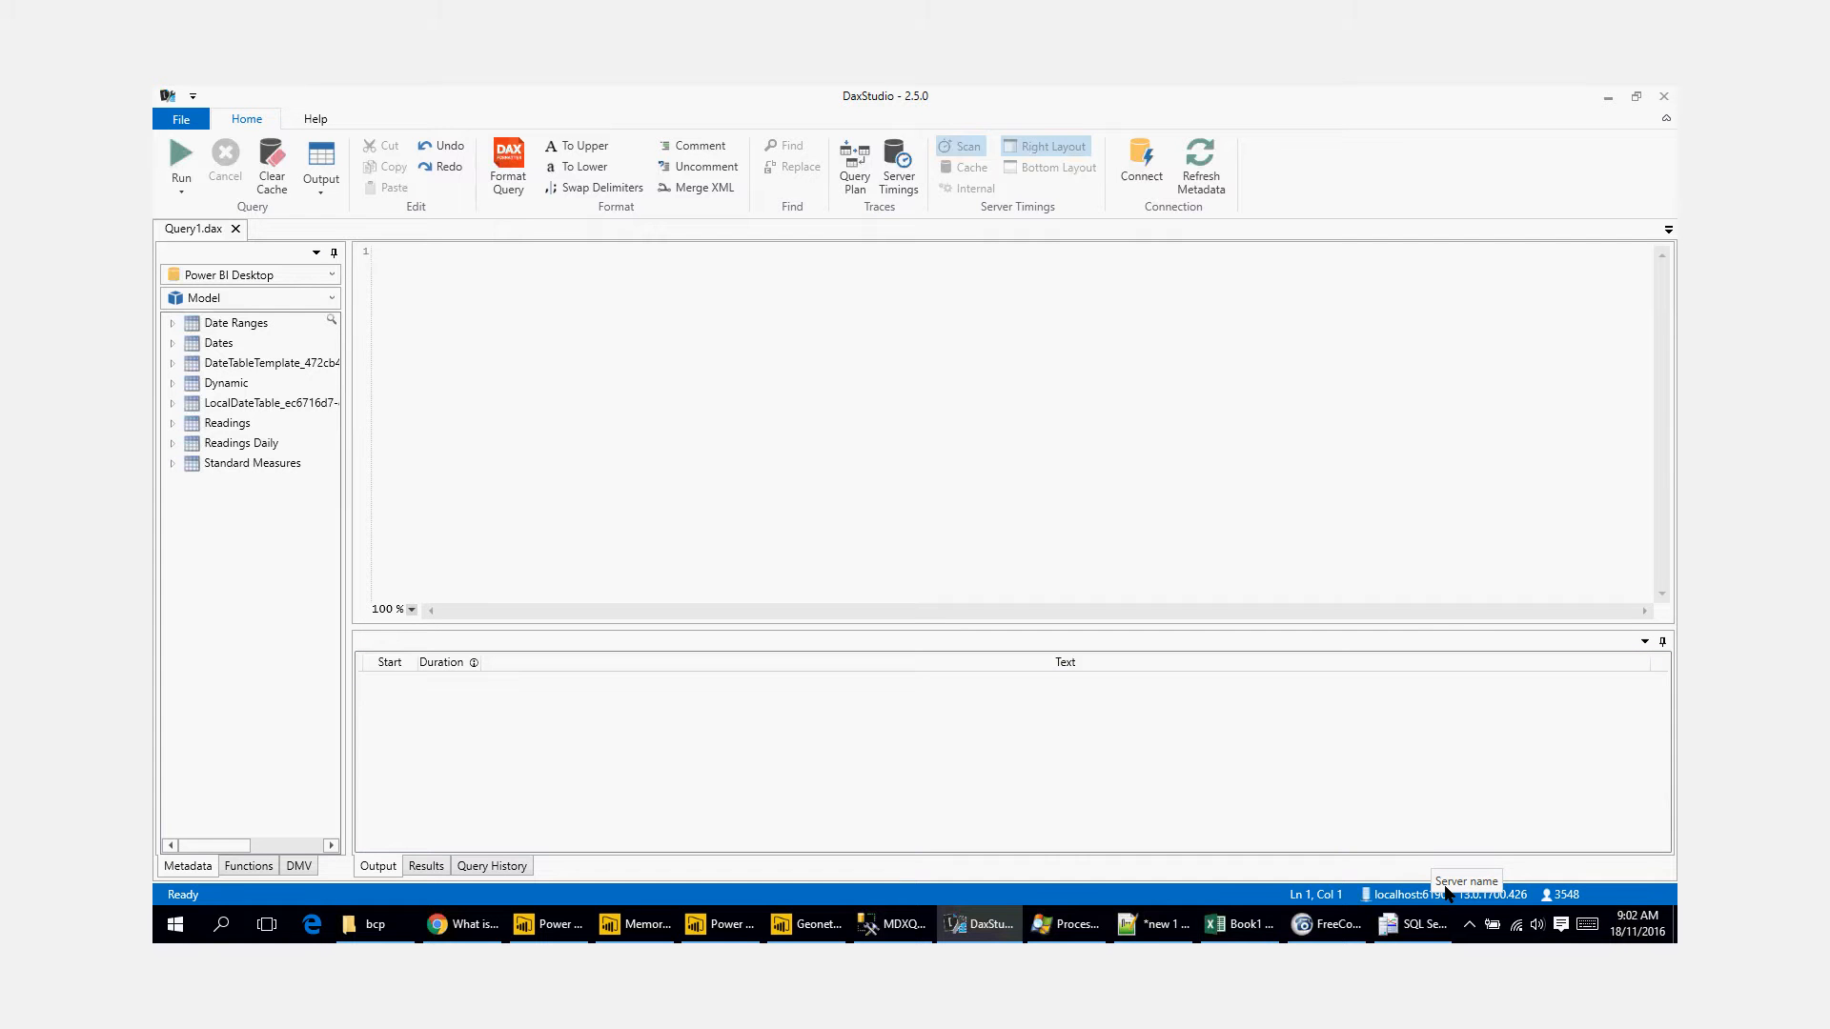
{"action": "left_click", "coordinate": [1135, 471]}
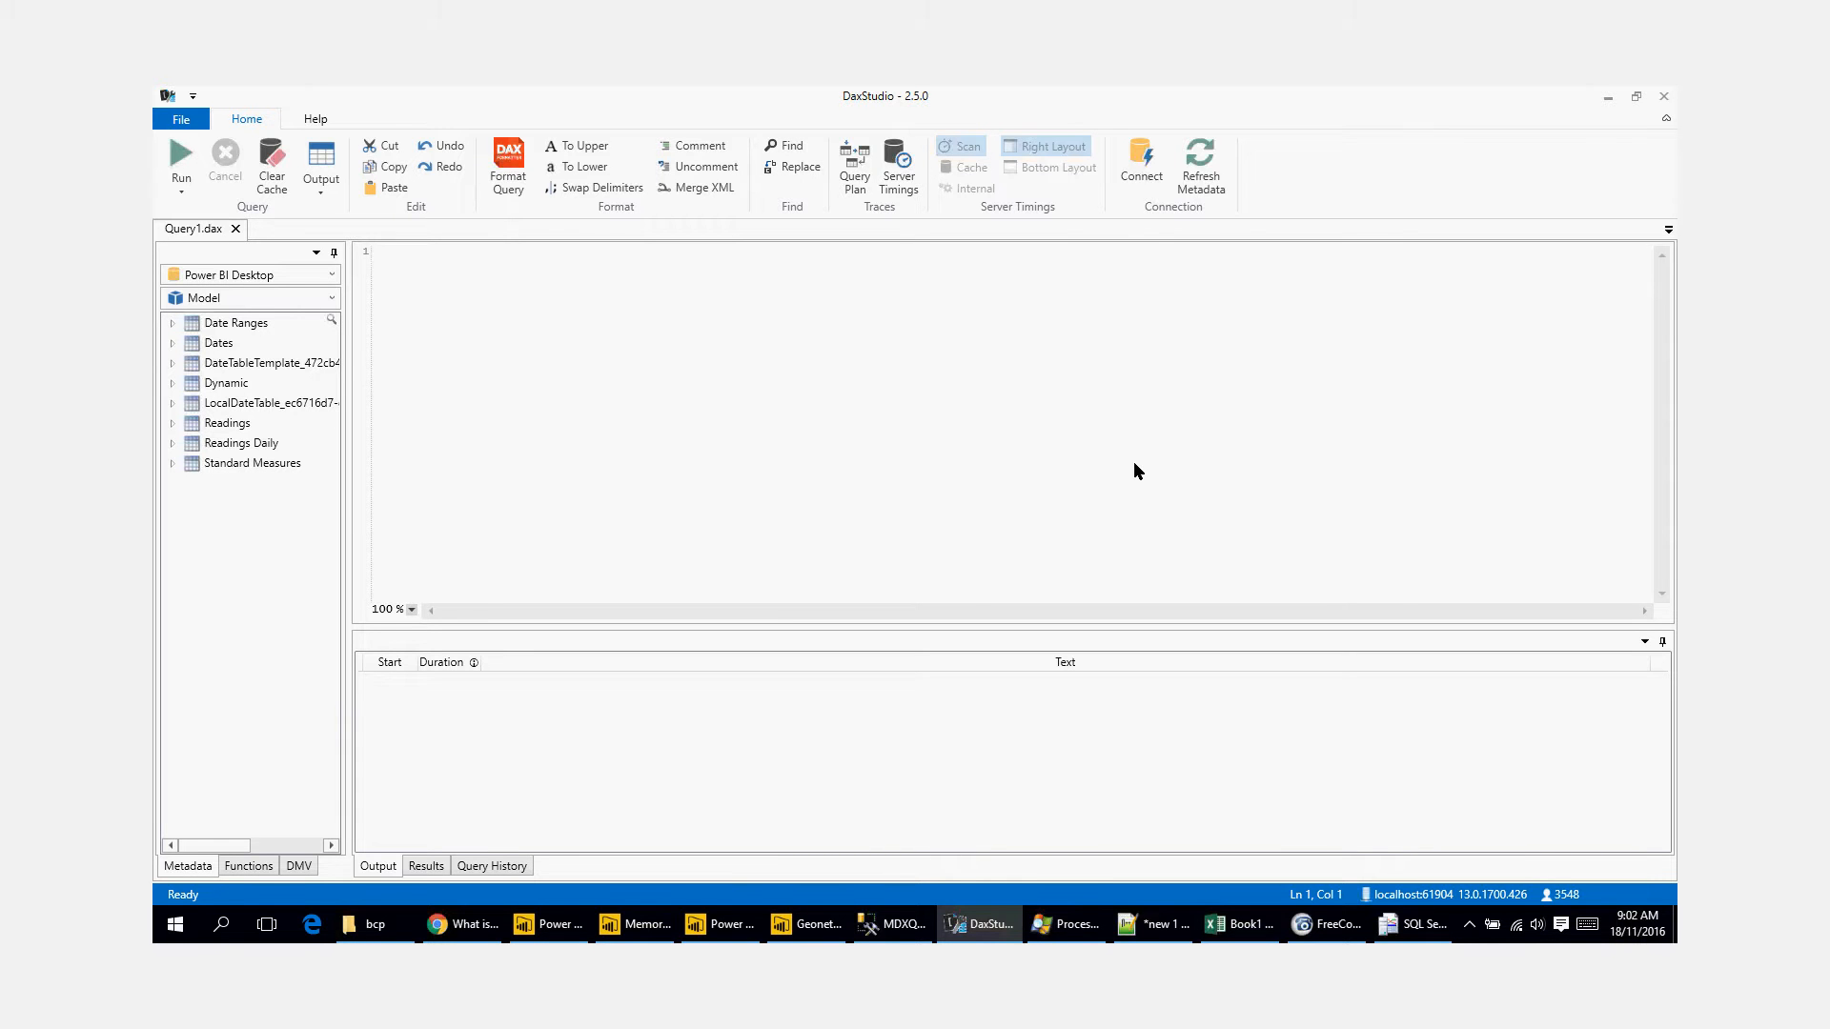
Step: Switch to Process Explorer and check the local TCP/IP port of the msmdsrv.exe process under the first PBIDesktop.exe
{"action": "key", "text": "ctrl+shift+Escape"}
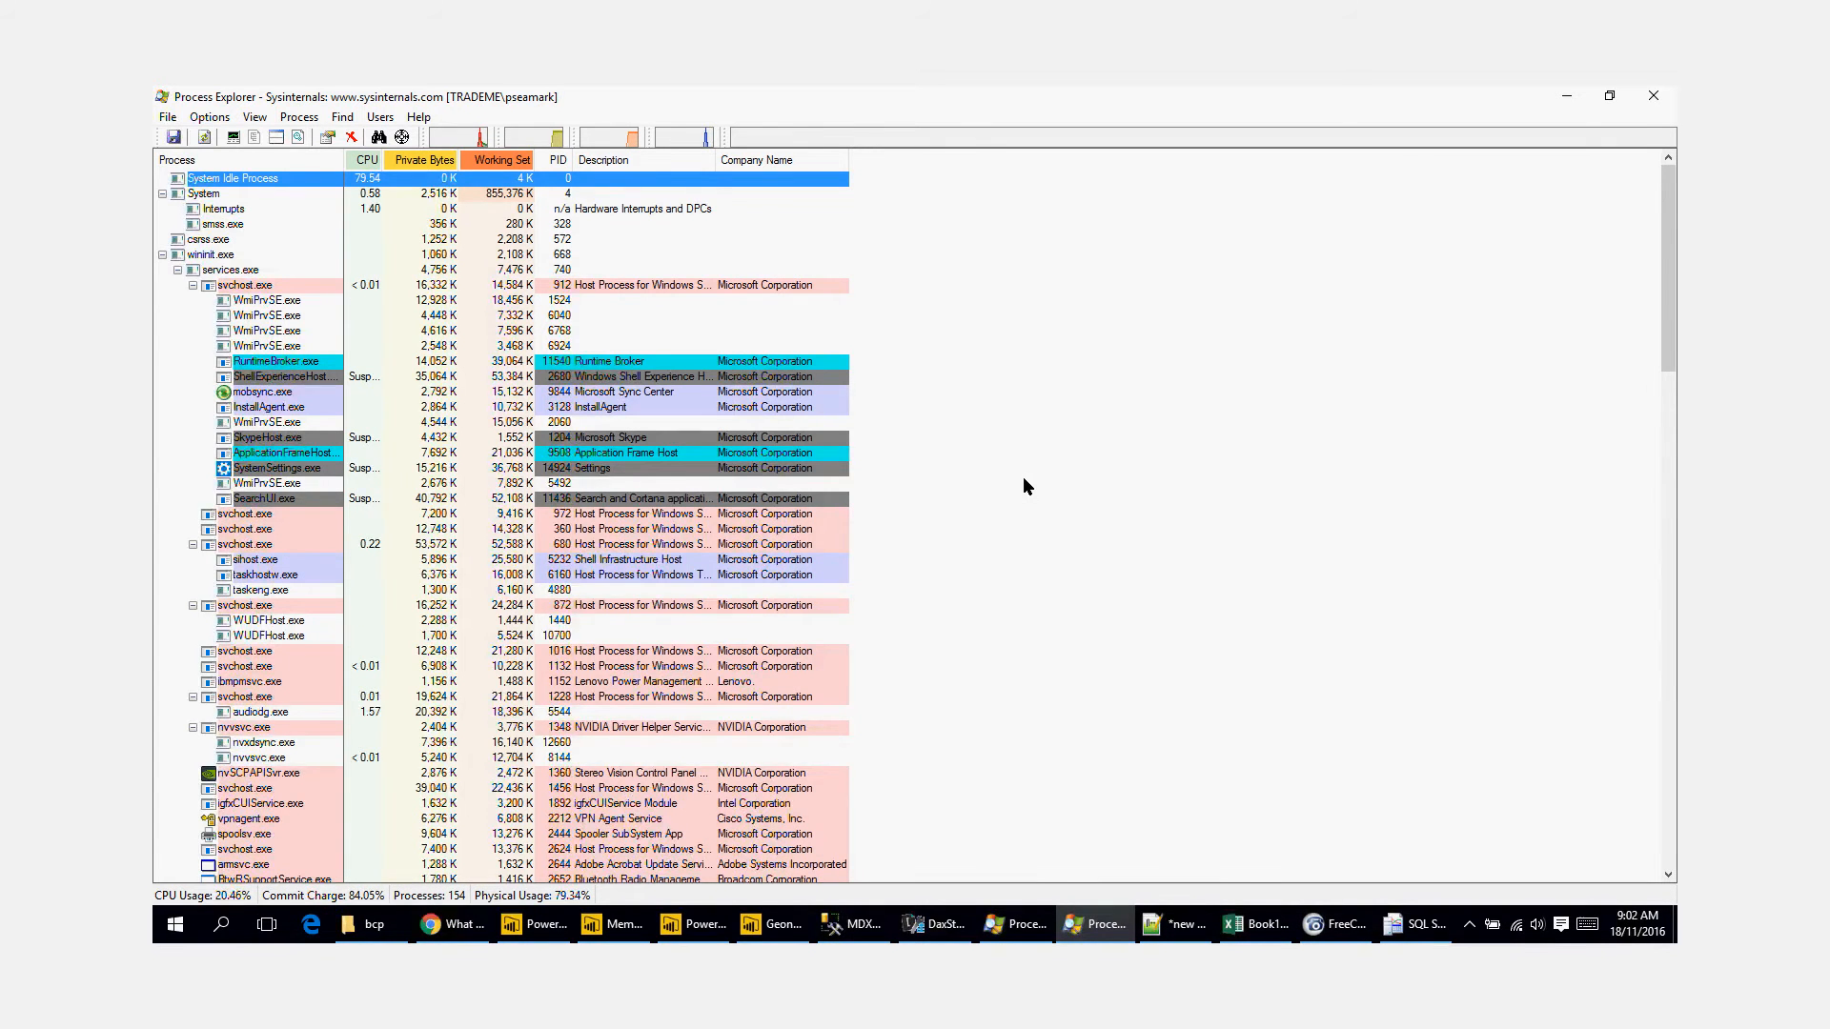
{"action": "scroll", "coordinate": [1022, 477], "scroll_direction": "down", "scroll_amount": 9}
{"action": "scroll", "coordinate": [999, 484], "scroll_direction": "down", "scroll_amount": 20}
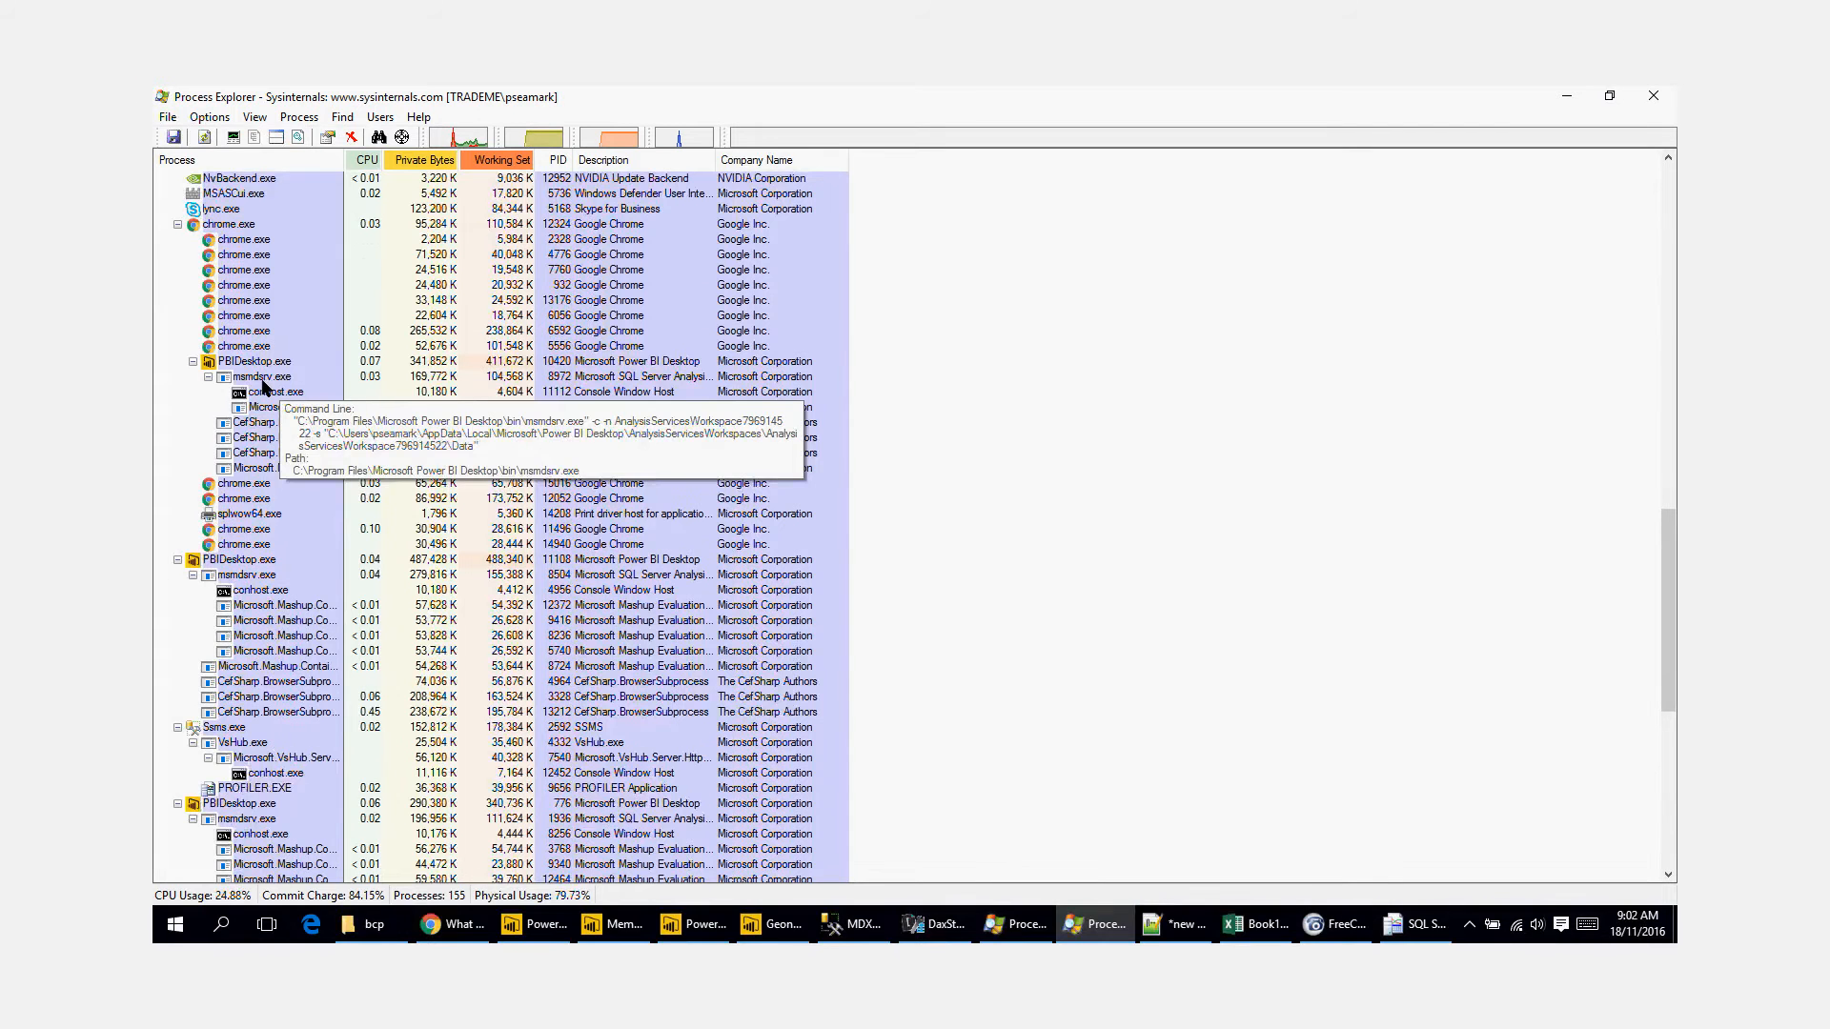
{"action": "double_click", "coordinate": [278, 348]}
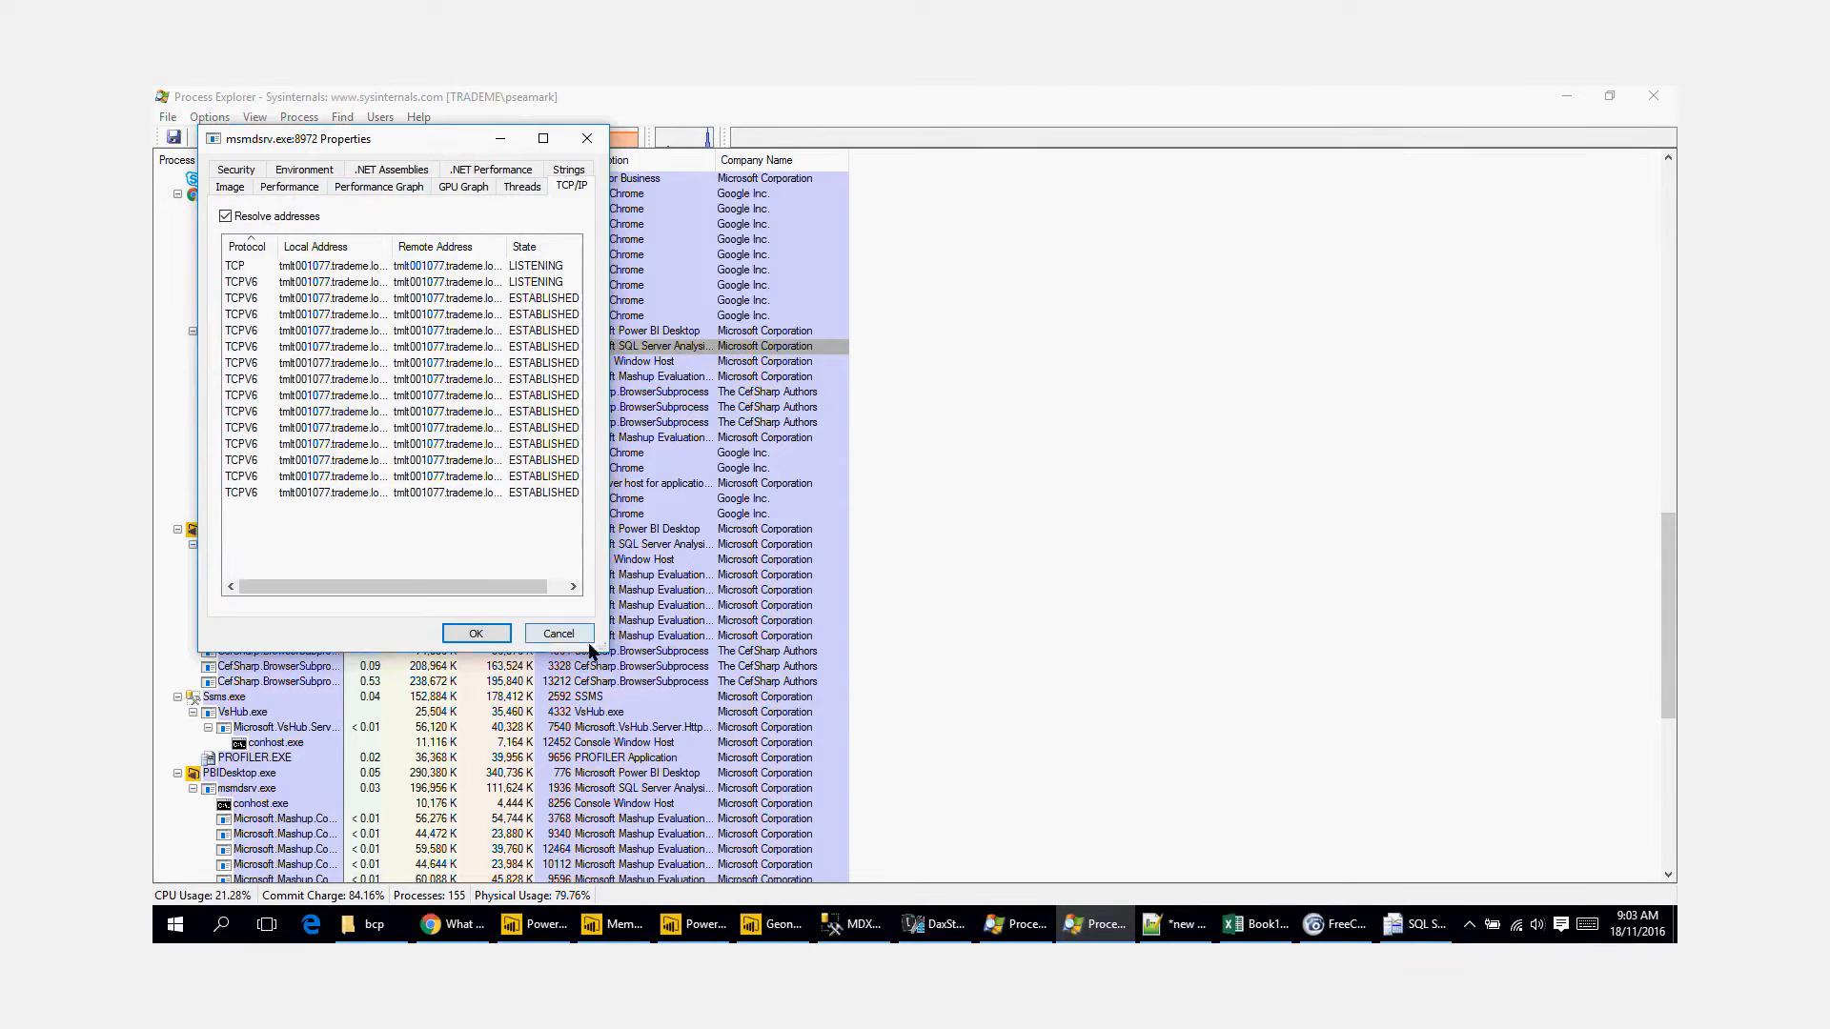
{"action": "left_click_drag", "start_coordinate": [599, 658], "coordinate": [932, 760]}
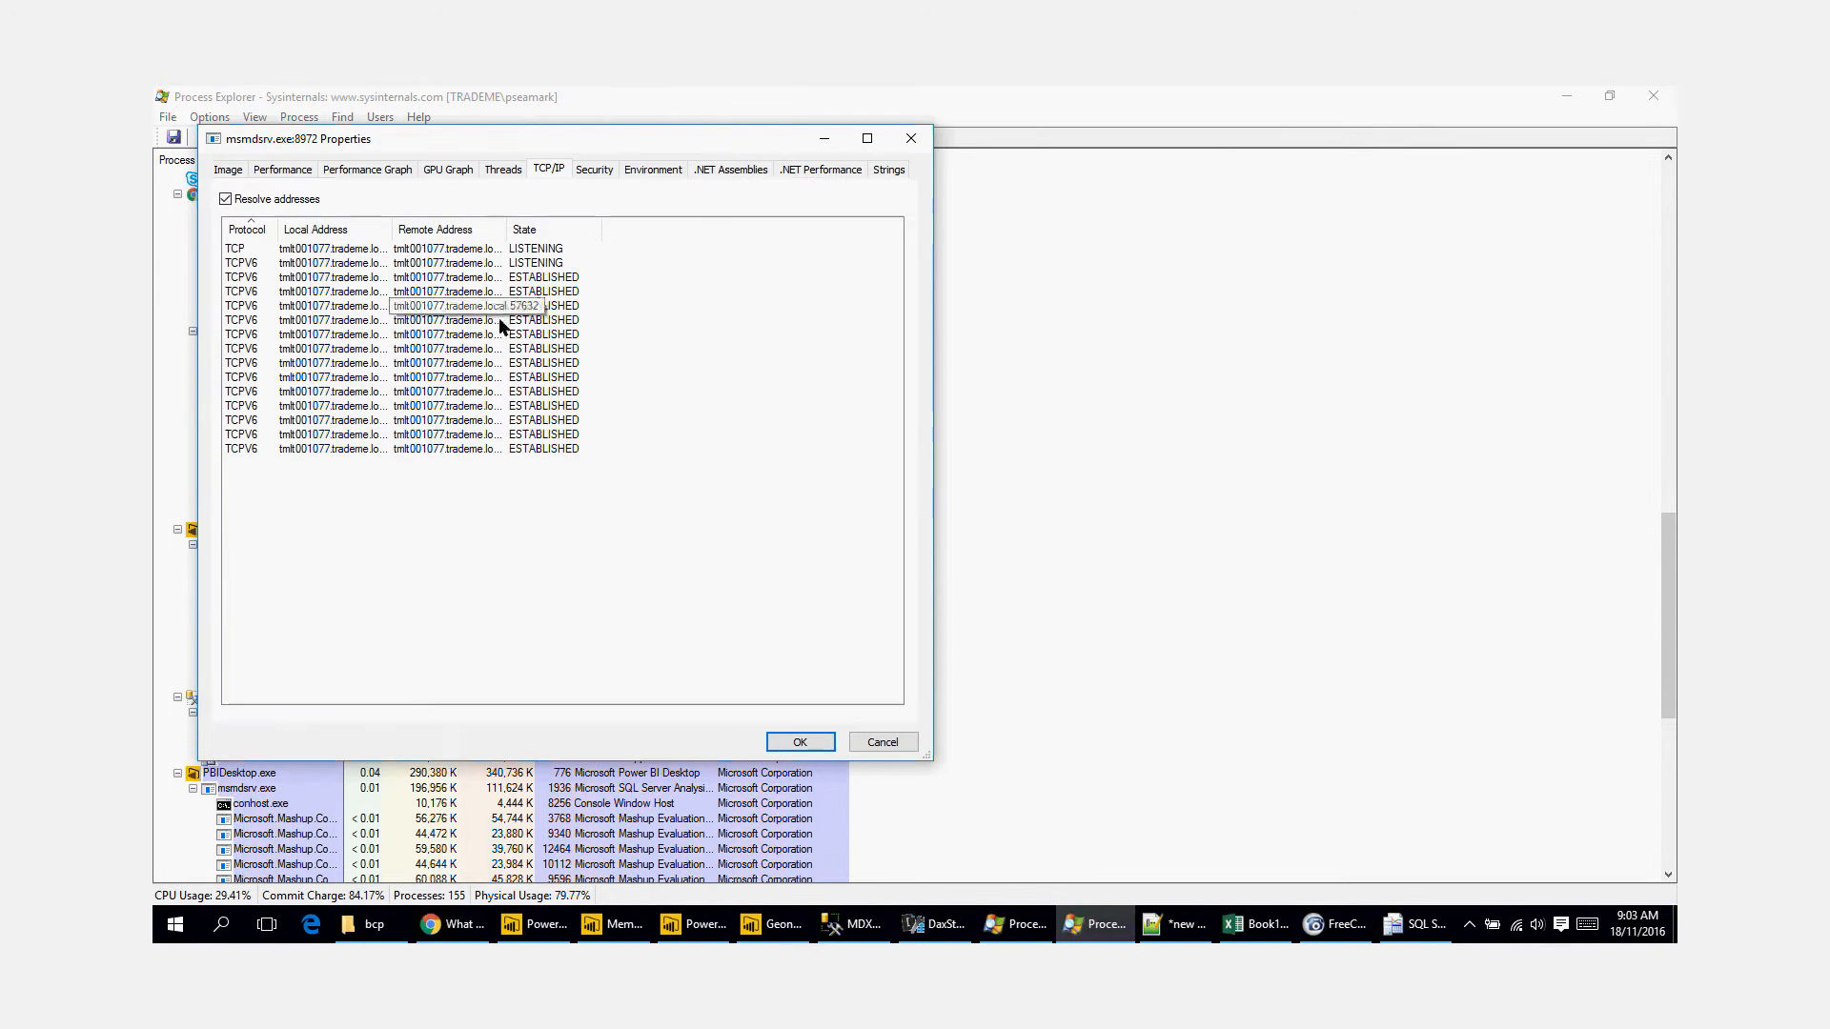
{"action": "left_click_drag", "start_coordinate": [391, 230], "coordinate": [520, 232]}
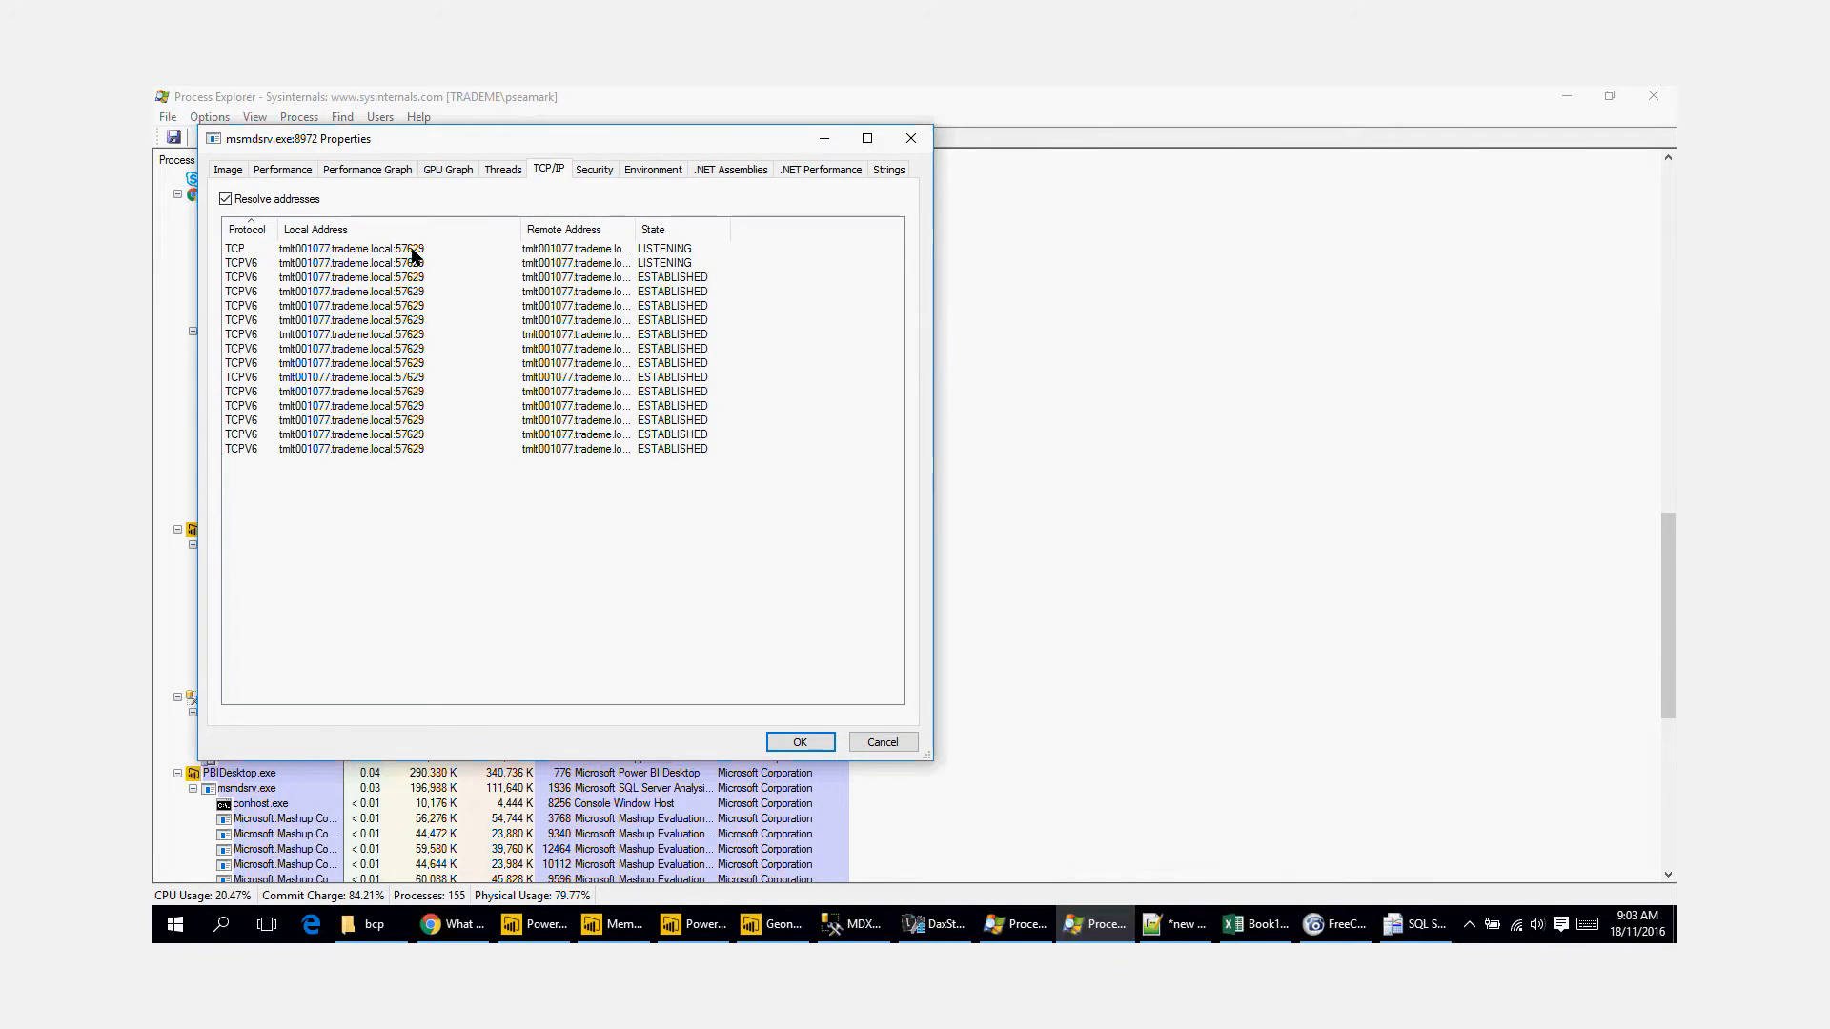
{"action": "left_click", "coordinate": [879, 745]}
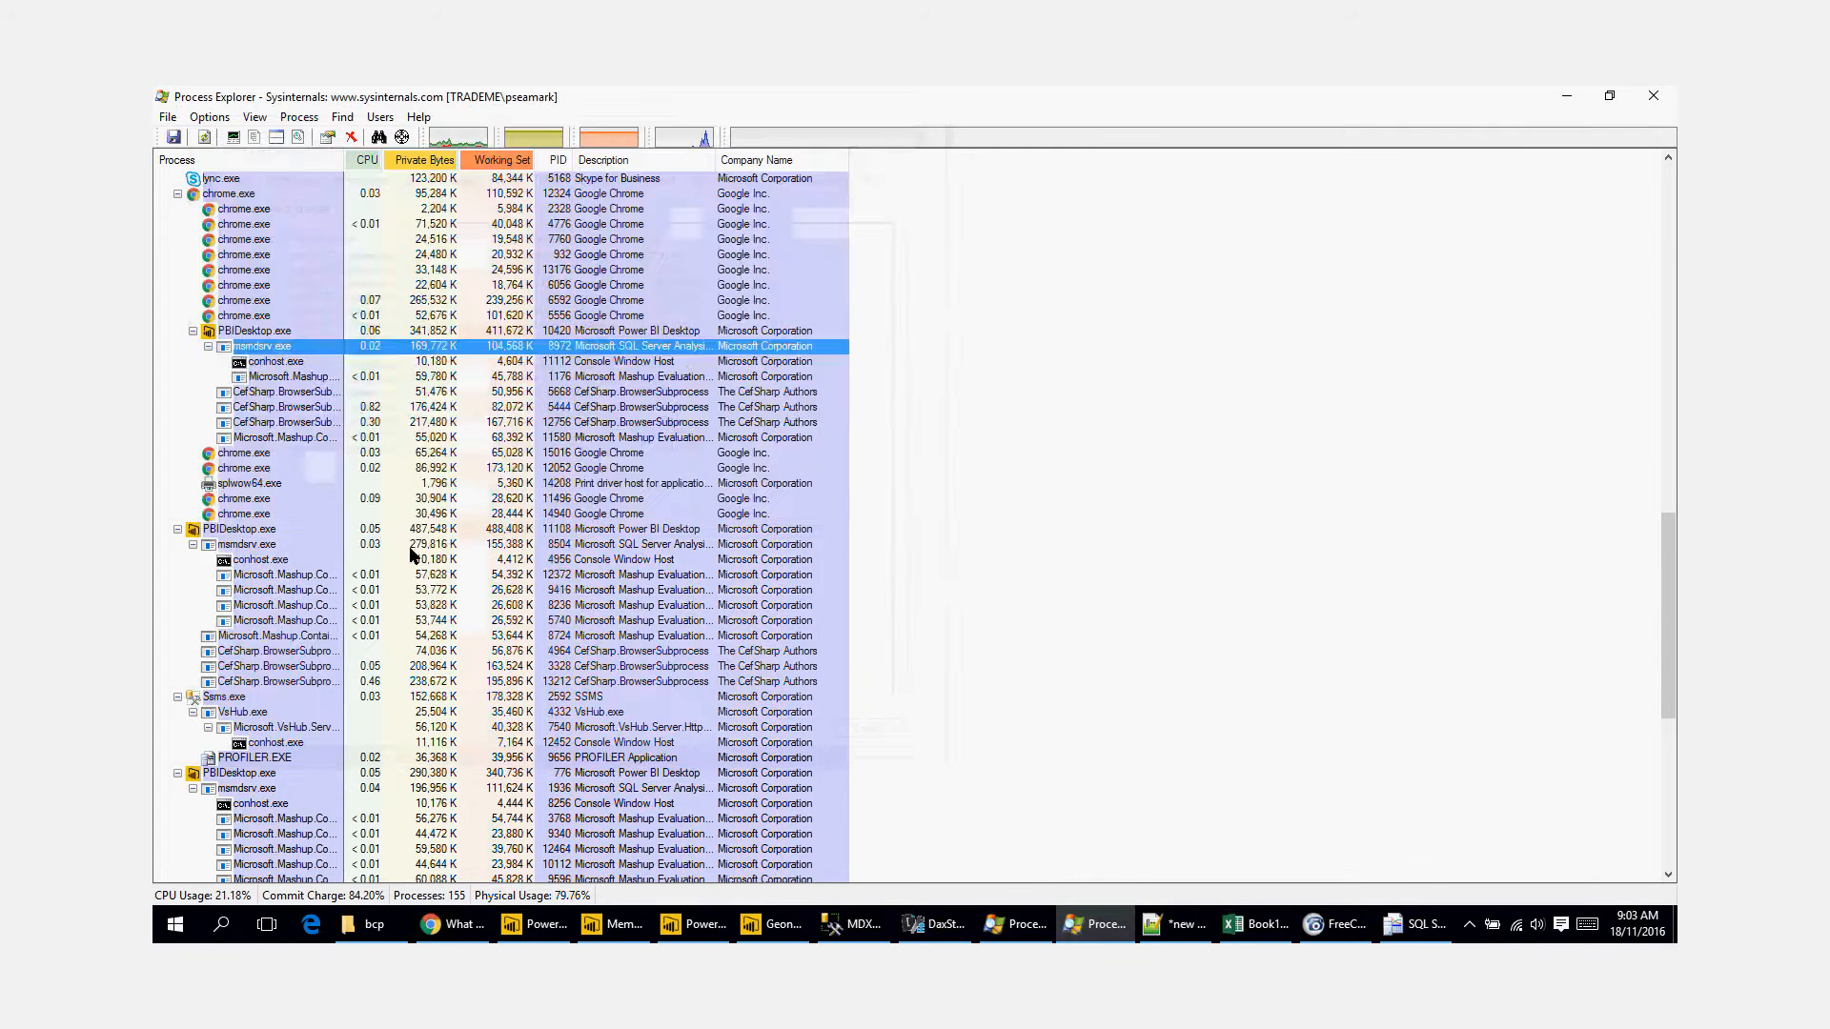
Step: Check the local TCP/IP port of the msmdsrv.exe process under the second PBIDesktop.exe
{"action": "double_click", "coordinate": [264, 548]}
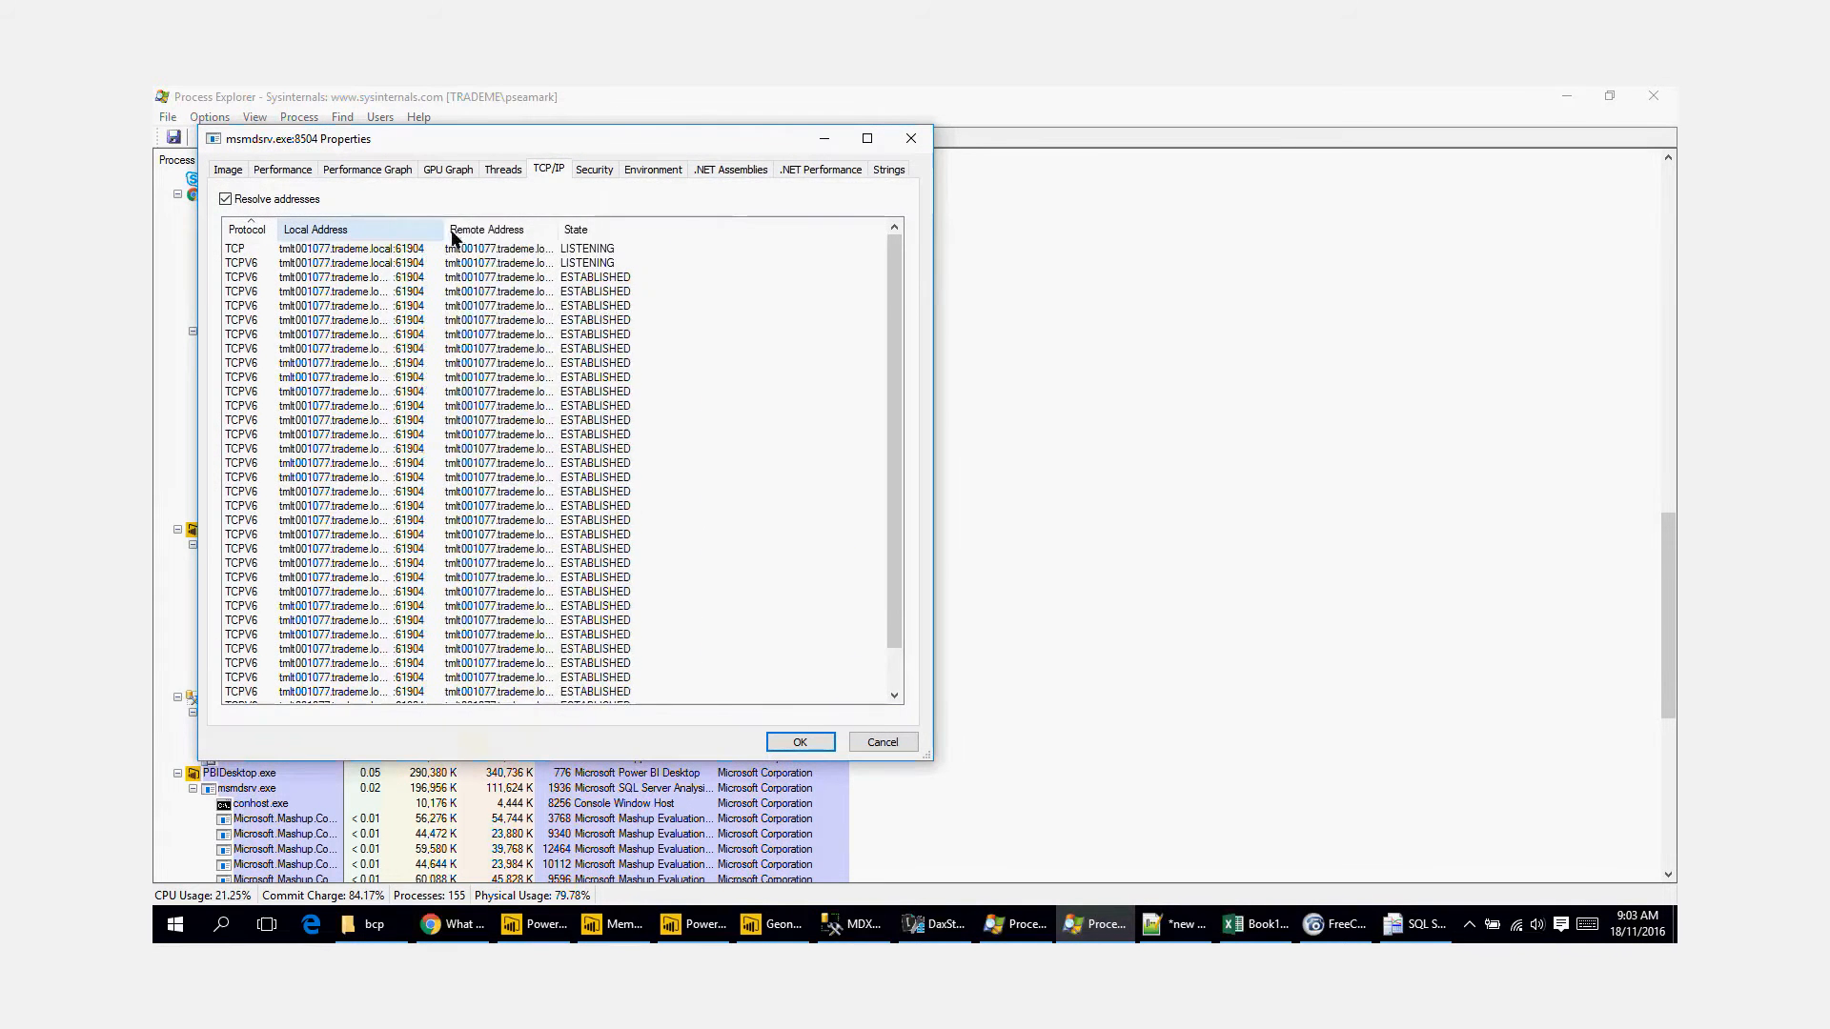
{"action": "left_click_drag", "start_coordinate": [389, 229], "coordinate": [539, 229]}
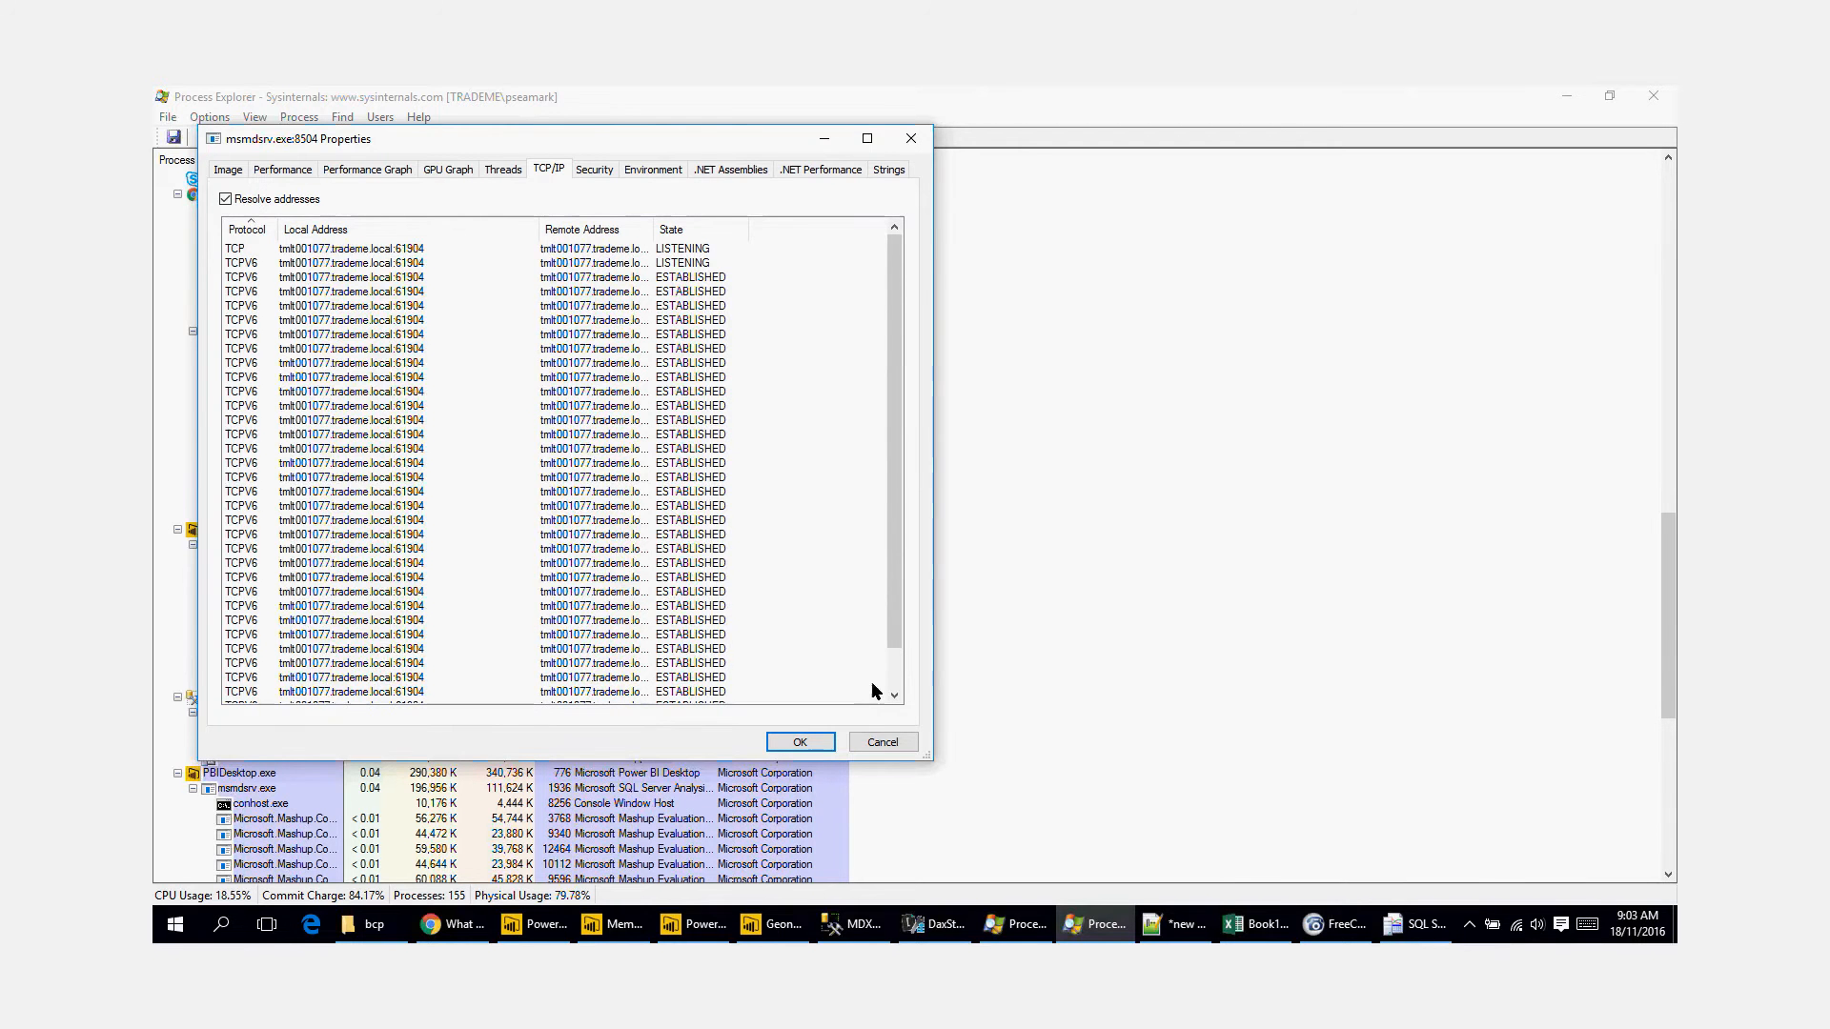
{"action": "left_click", "coordinate": [883, 742]}
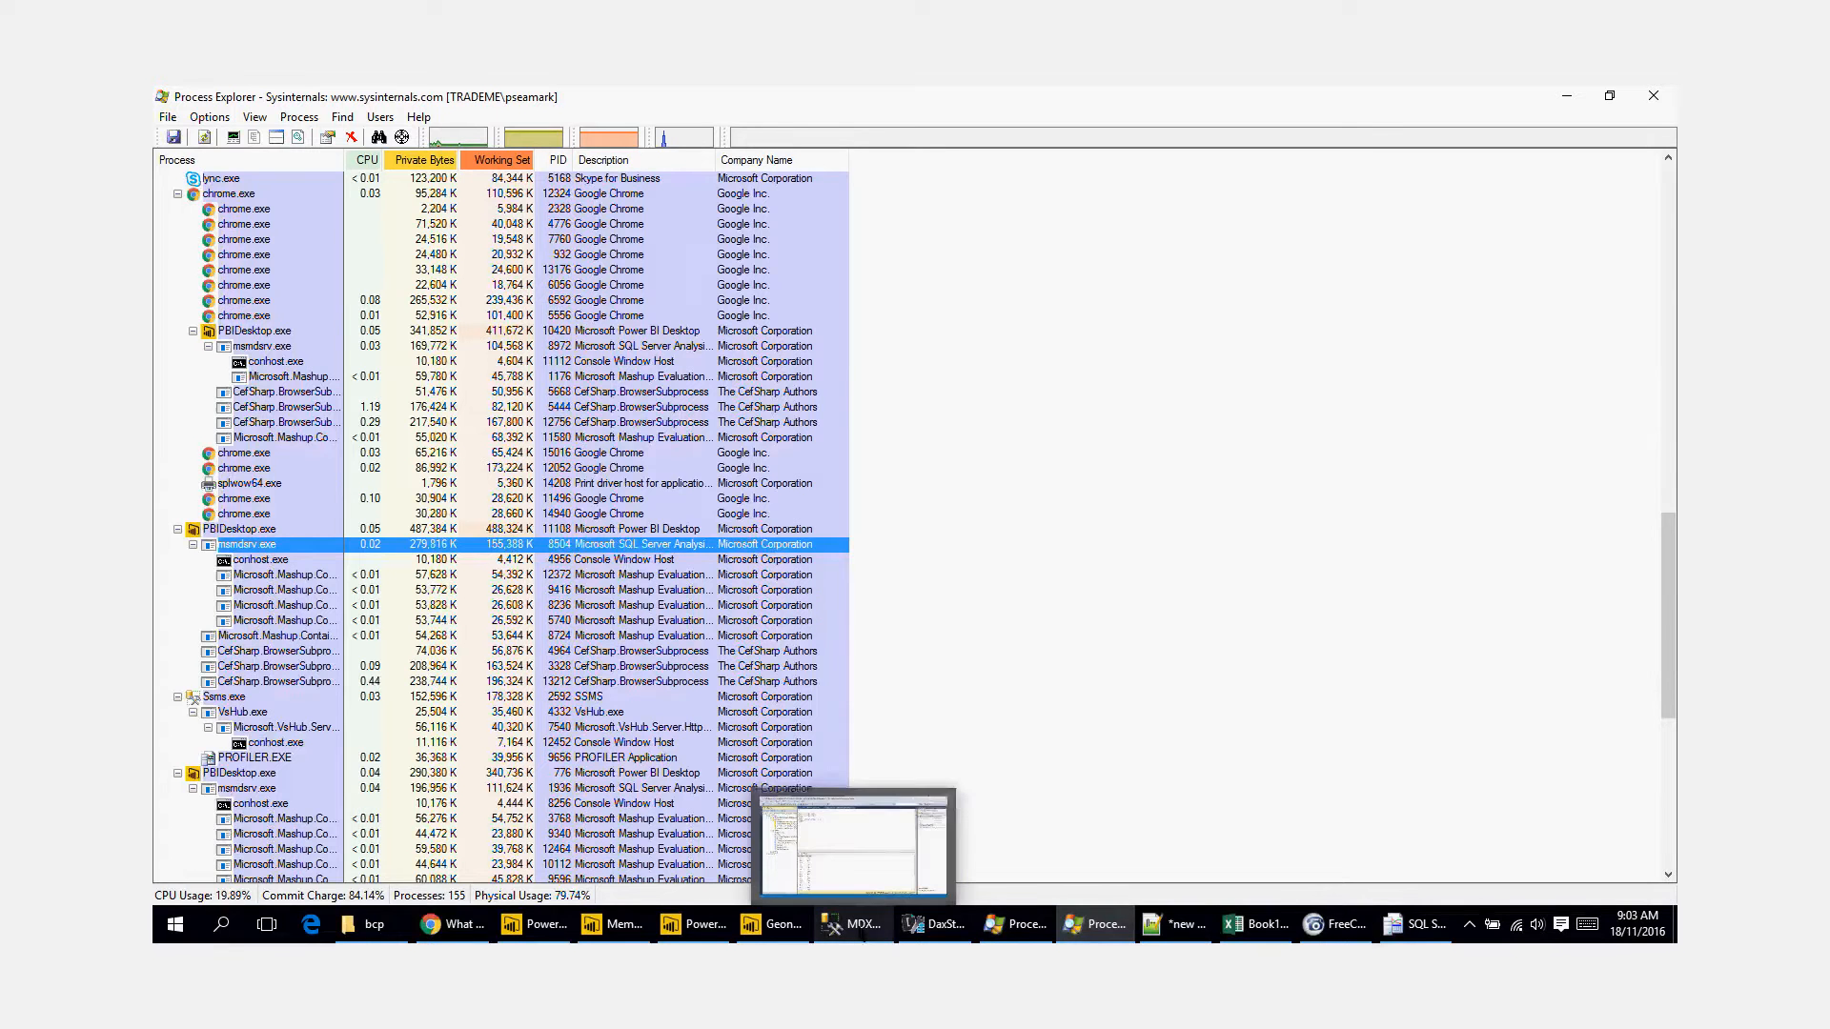
Step: Switch to SQL Server Management Studio, create a new MDX query on localhost:61904, and insert the database's name into it
{"action": "left_click", "coordinate": [863, 930]}
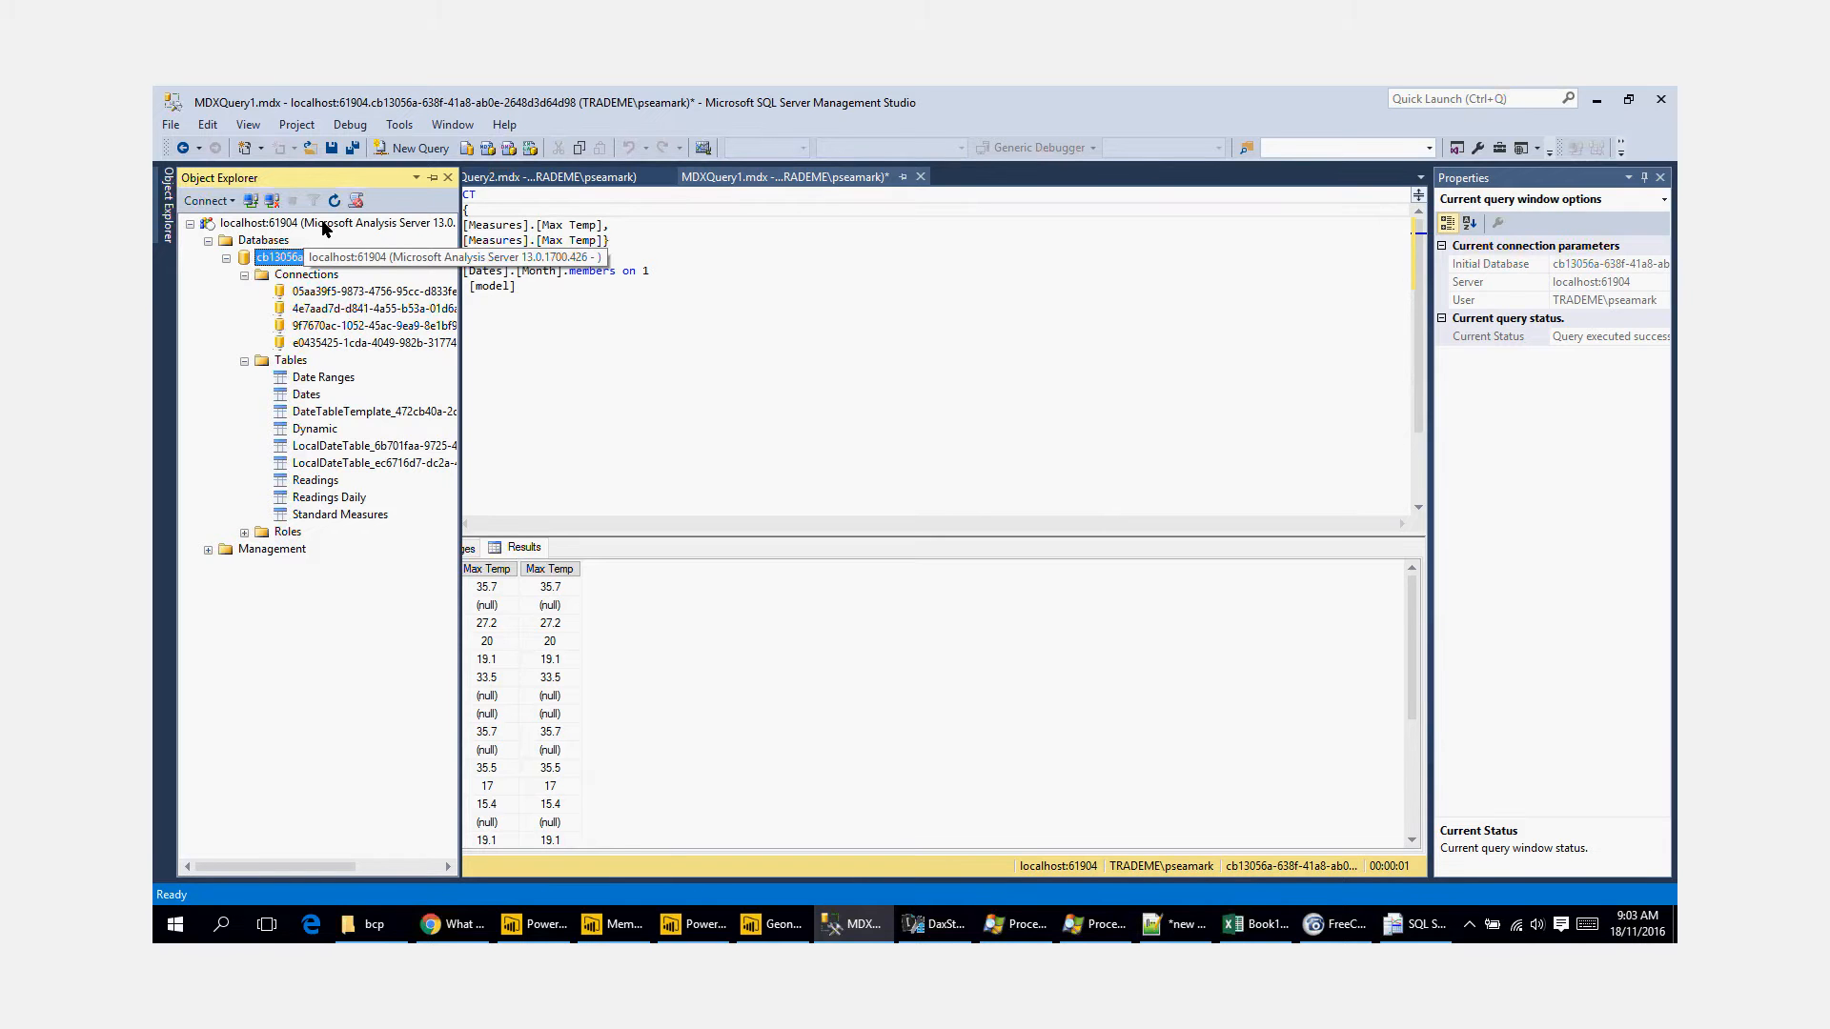
{"action": "left_click_drag", "start_coordinate": [458, 307], "coordinate": [650, 310]}
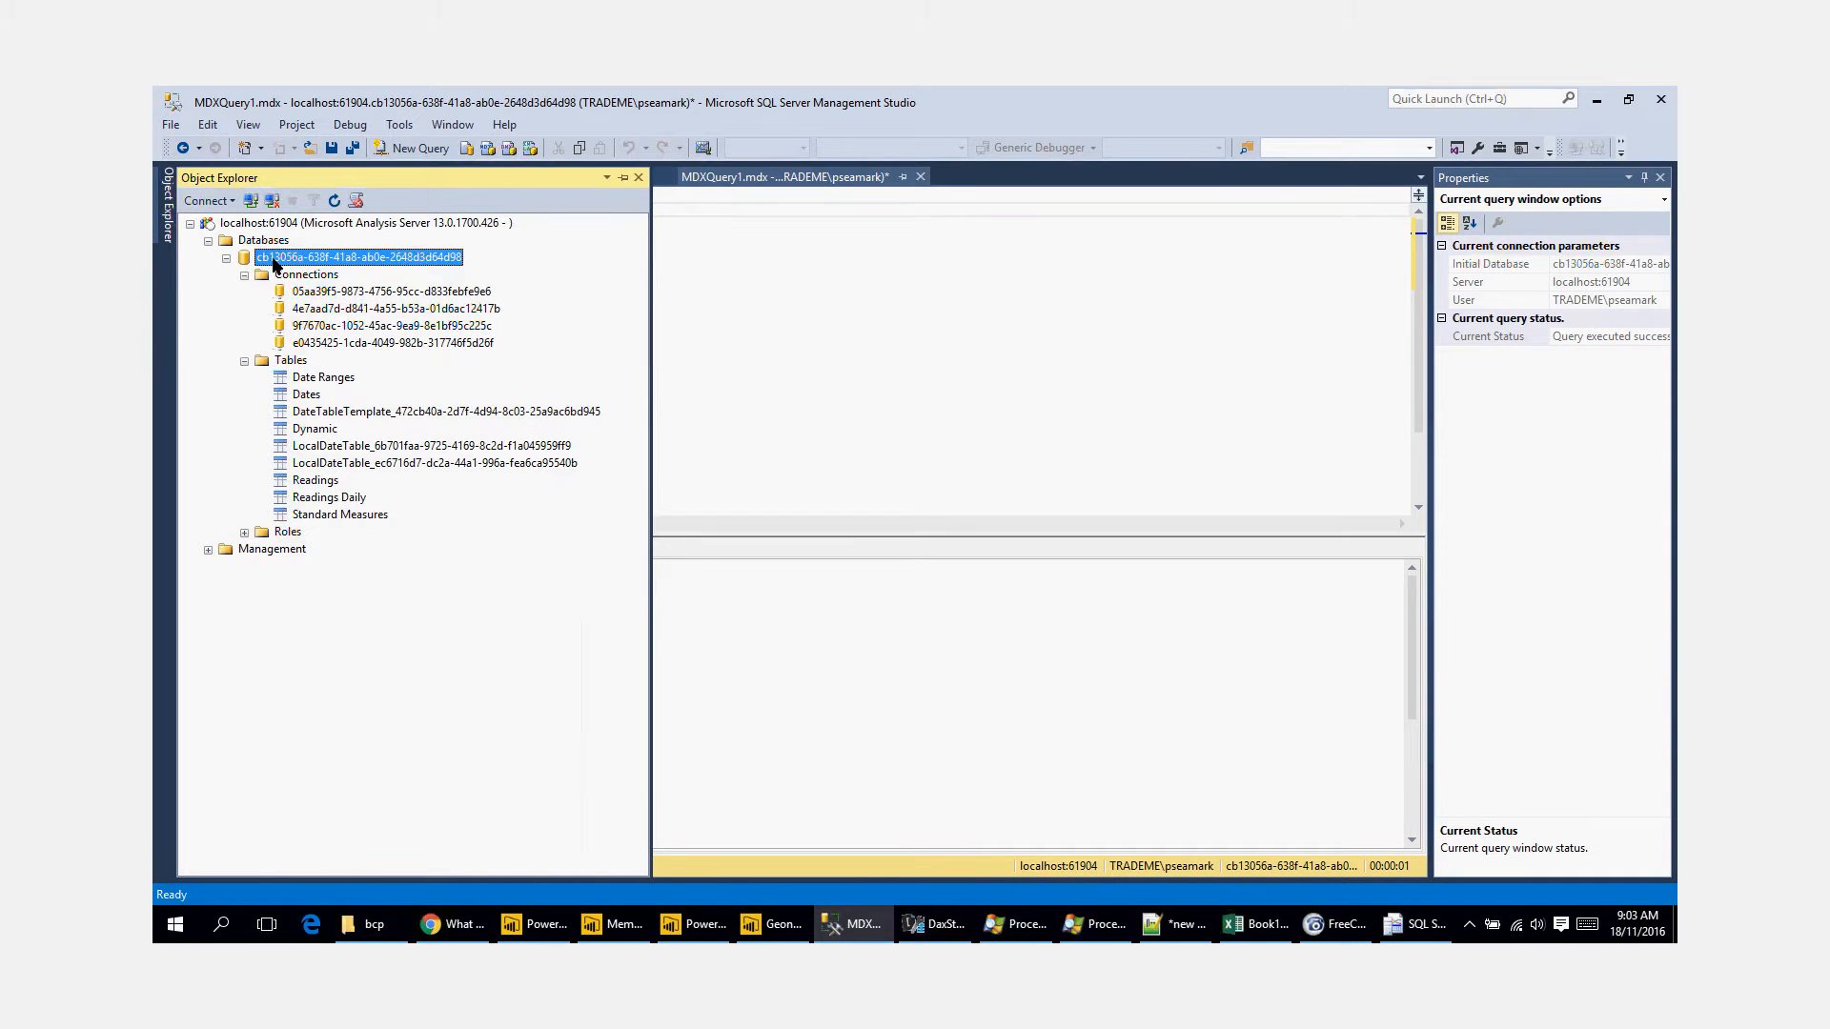
{"action": "left_click", "coordinate": [489, 150]}
{"action": "left_click", "coordinate": [855, 533]}
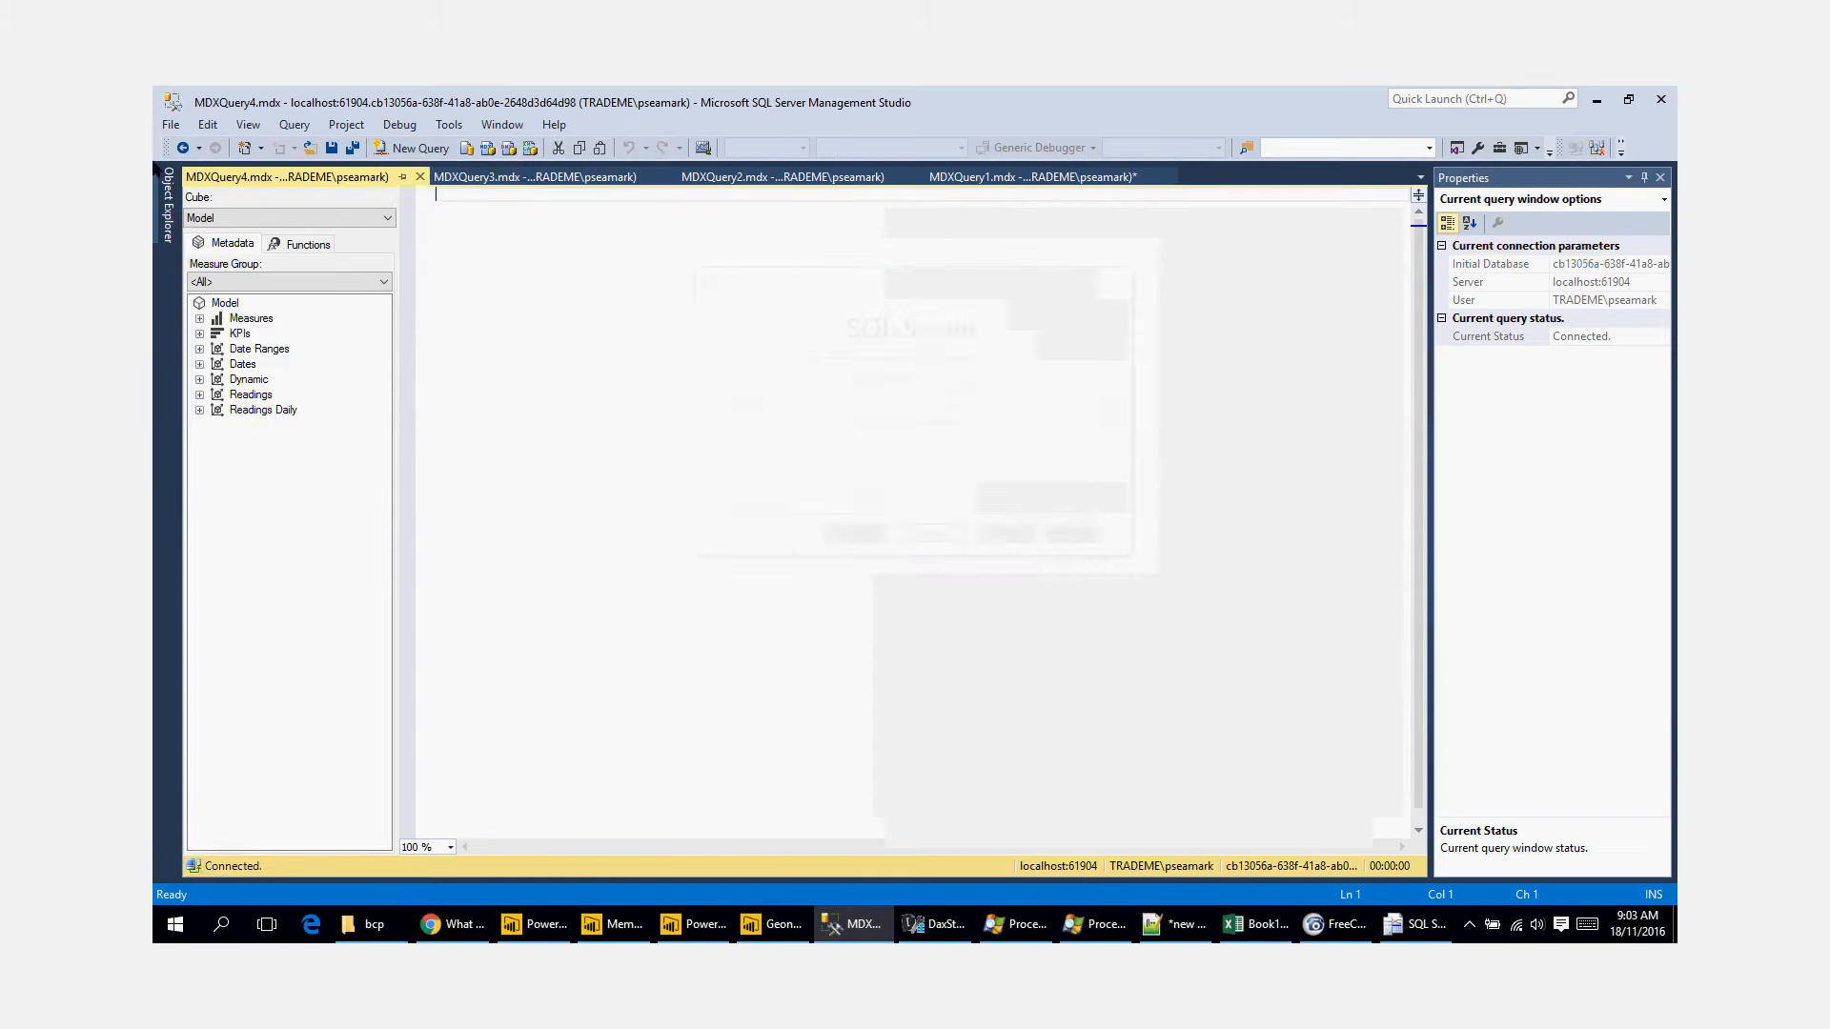
{"action": "left_click", "coordinate": [171, 190]}
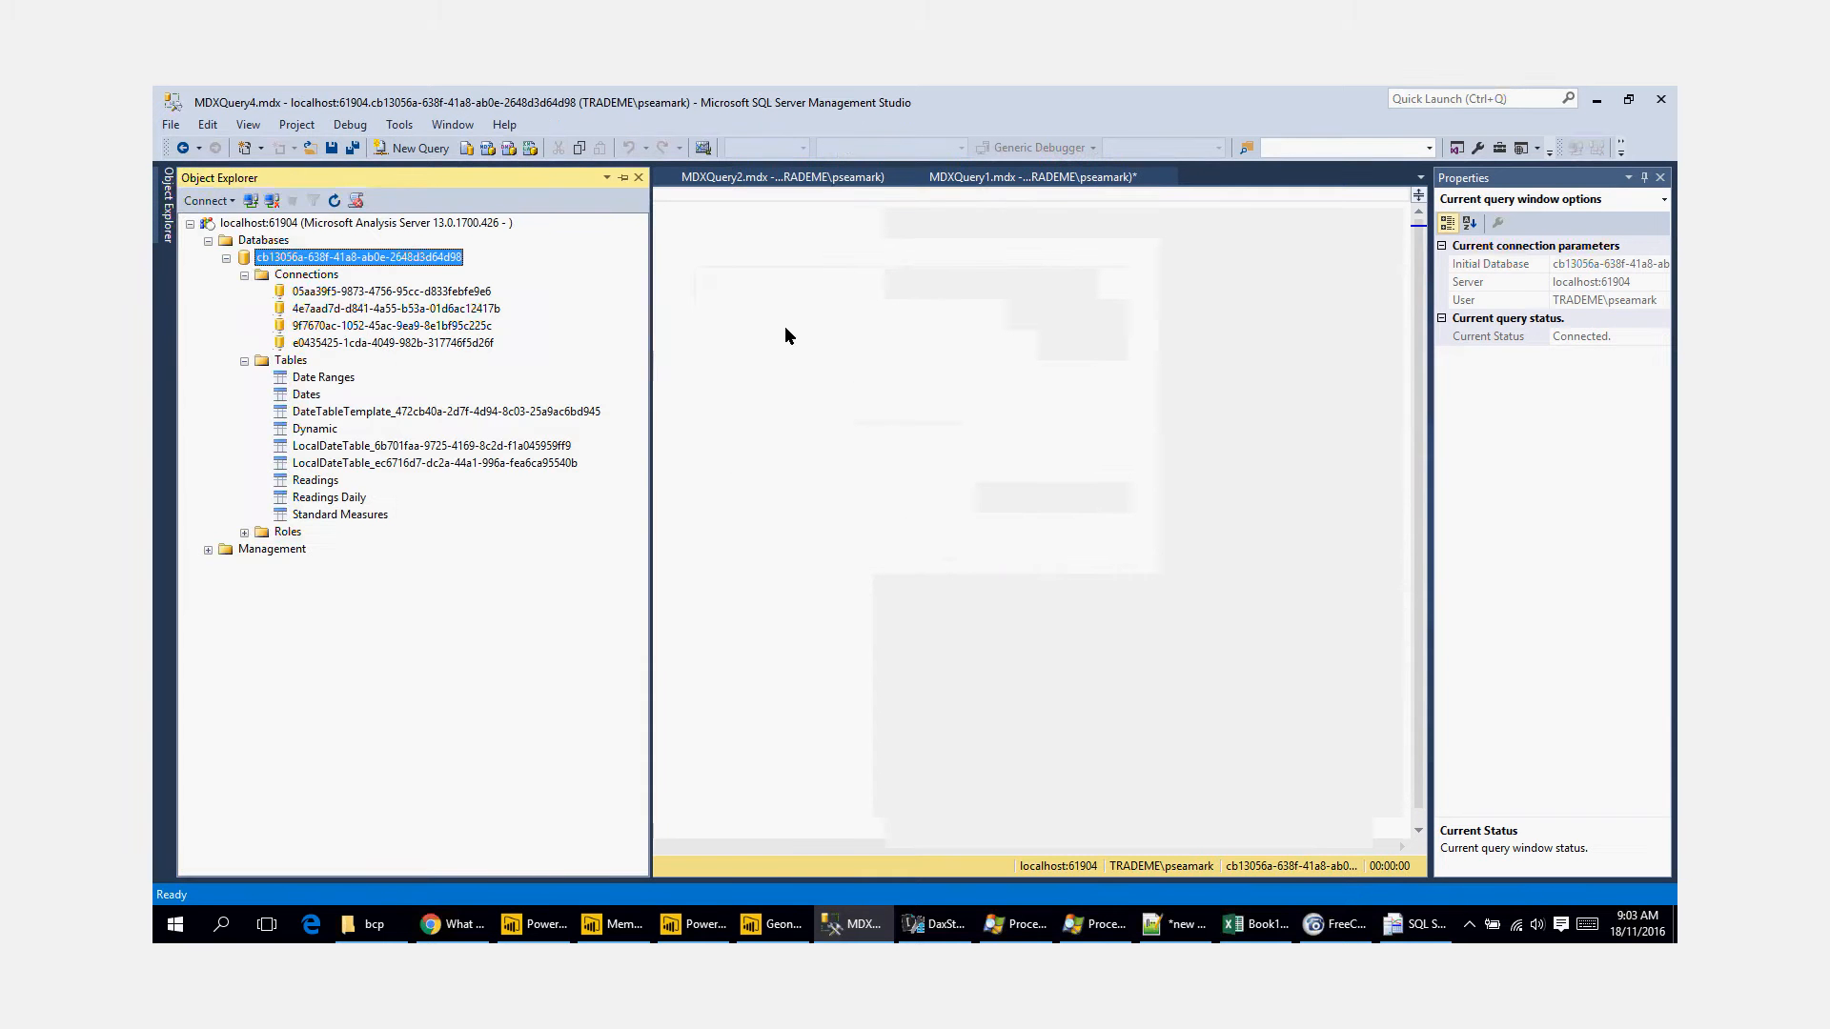
{"action": "left_click_drag", "start_coordinate": [785, 335], "coordinate": [786, 336]}
{"action": "left_click_drag", "start_coordinate": [443, 197], "coordinate": [684, 197]}
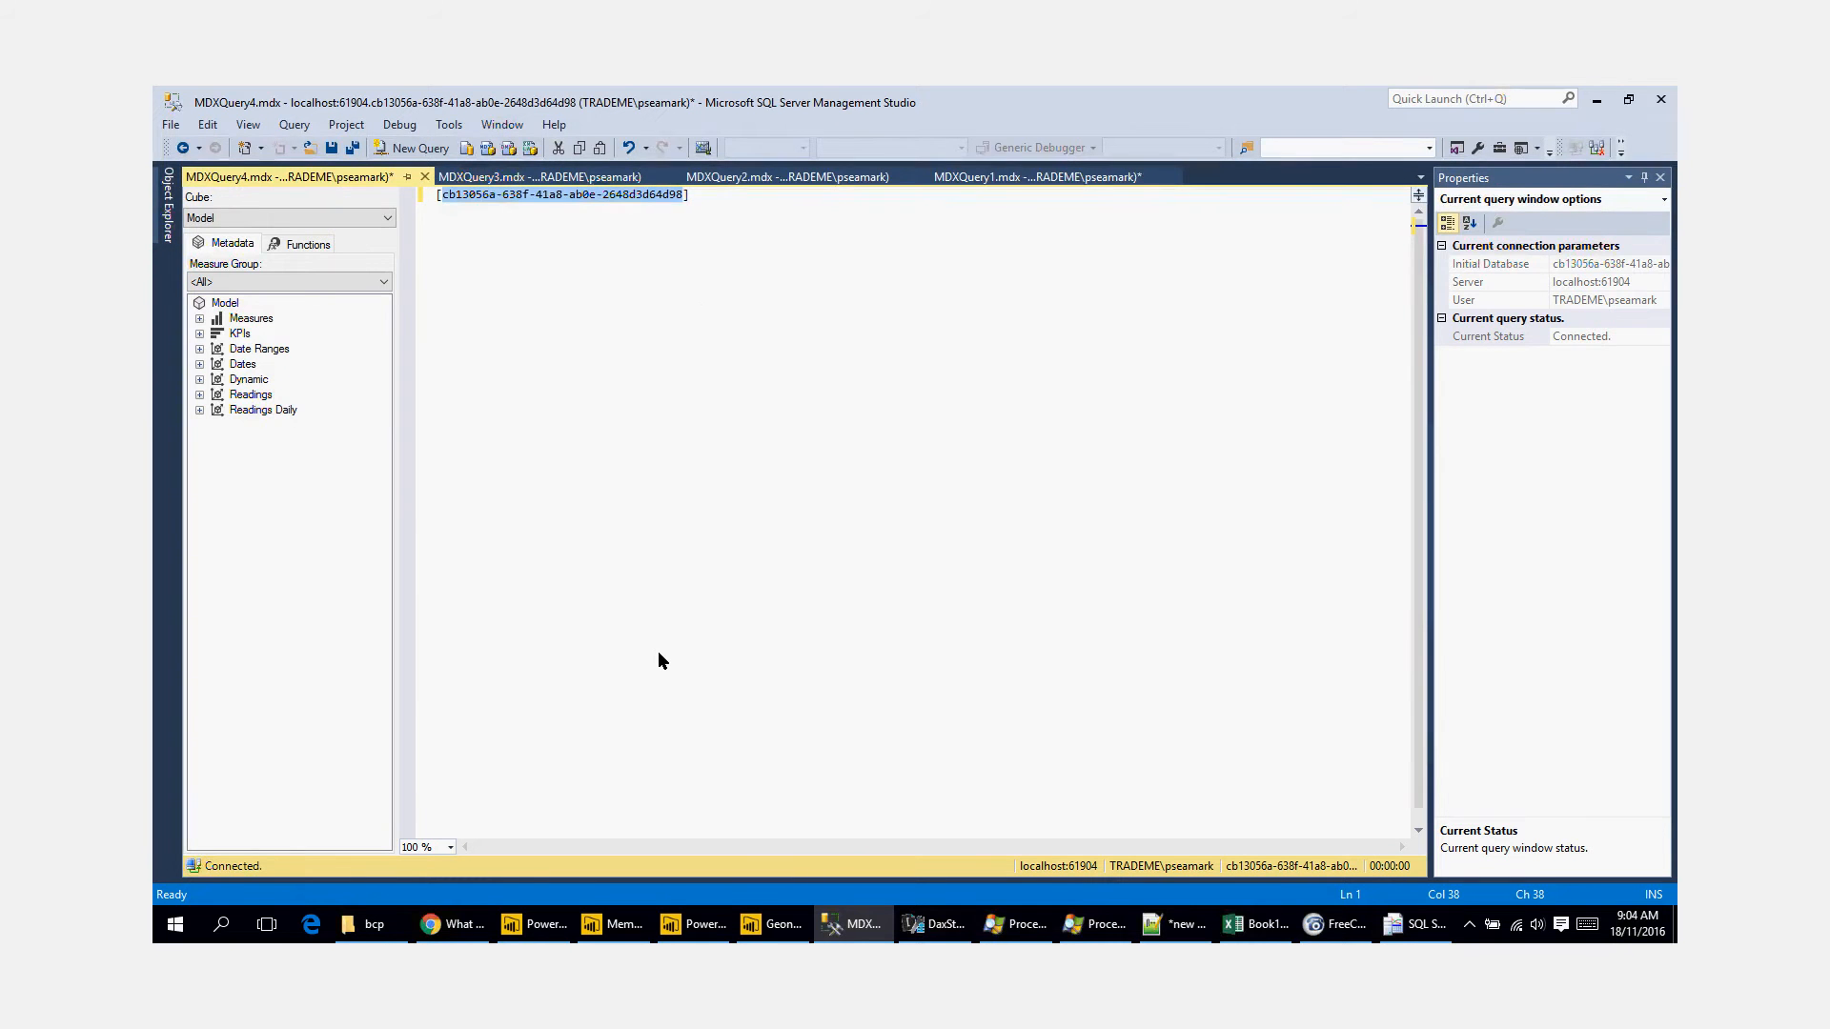
Step: Switch to the Power BI Desktop Memory Profile report and open the Source step settings of Query1
{"action": "left_click", "coordinate": [548, 929]}
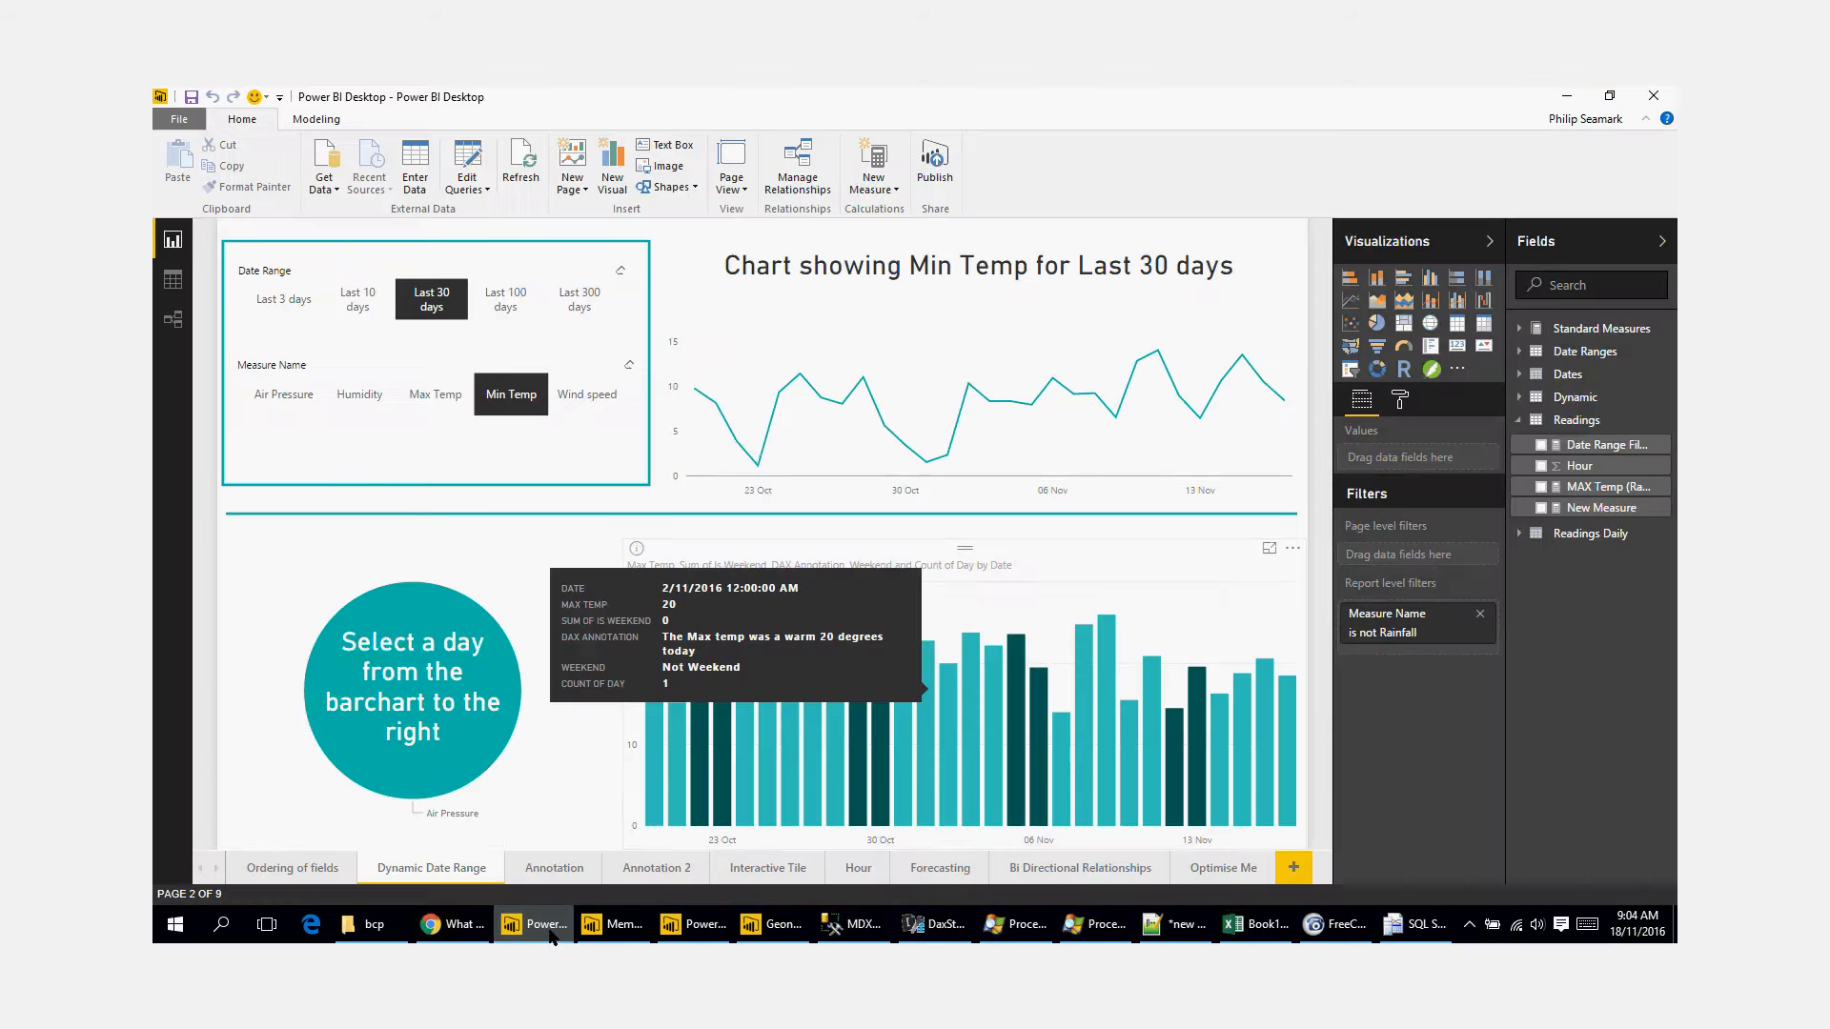
{"action": "left_click", "coordinate": [625, 942]}
{"action": "left_click", "coordinate": [706, 930]}
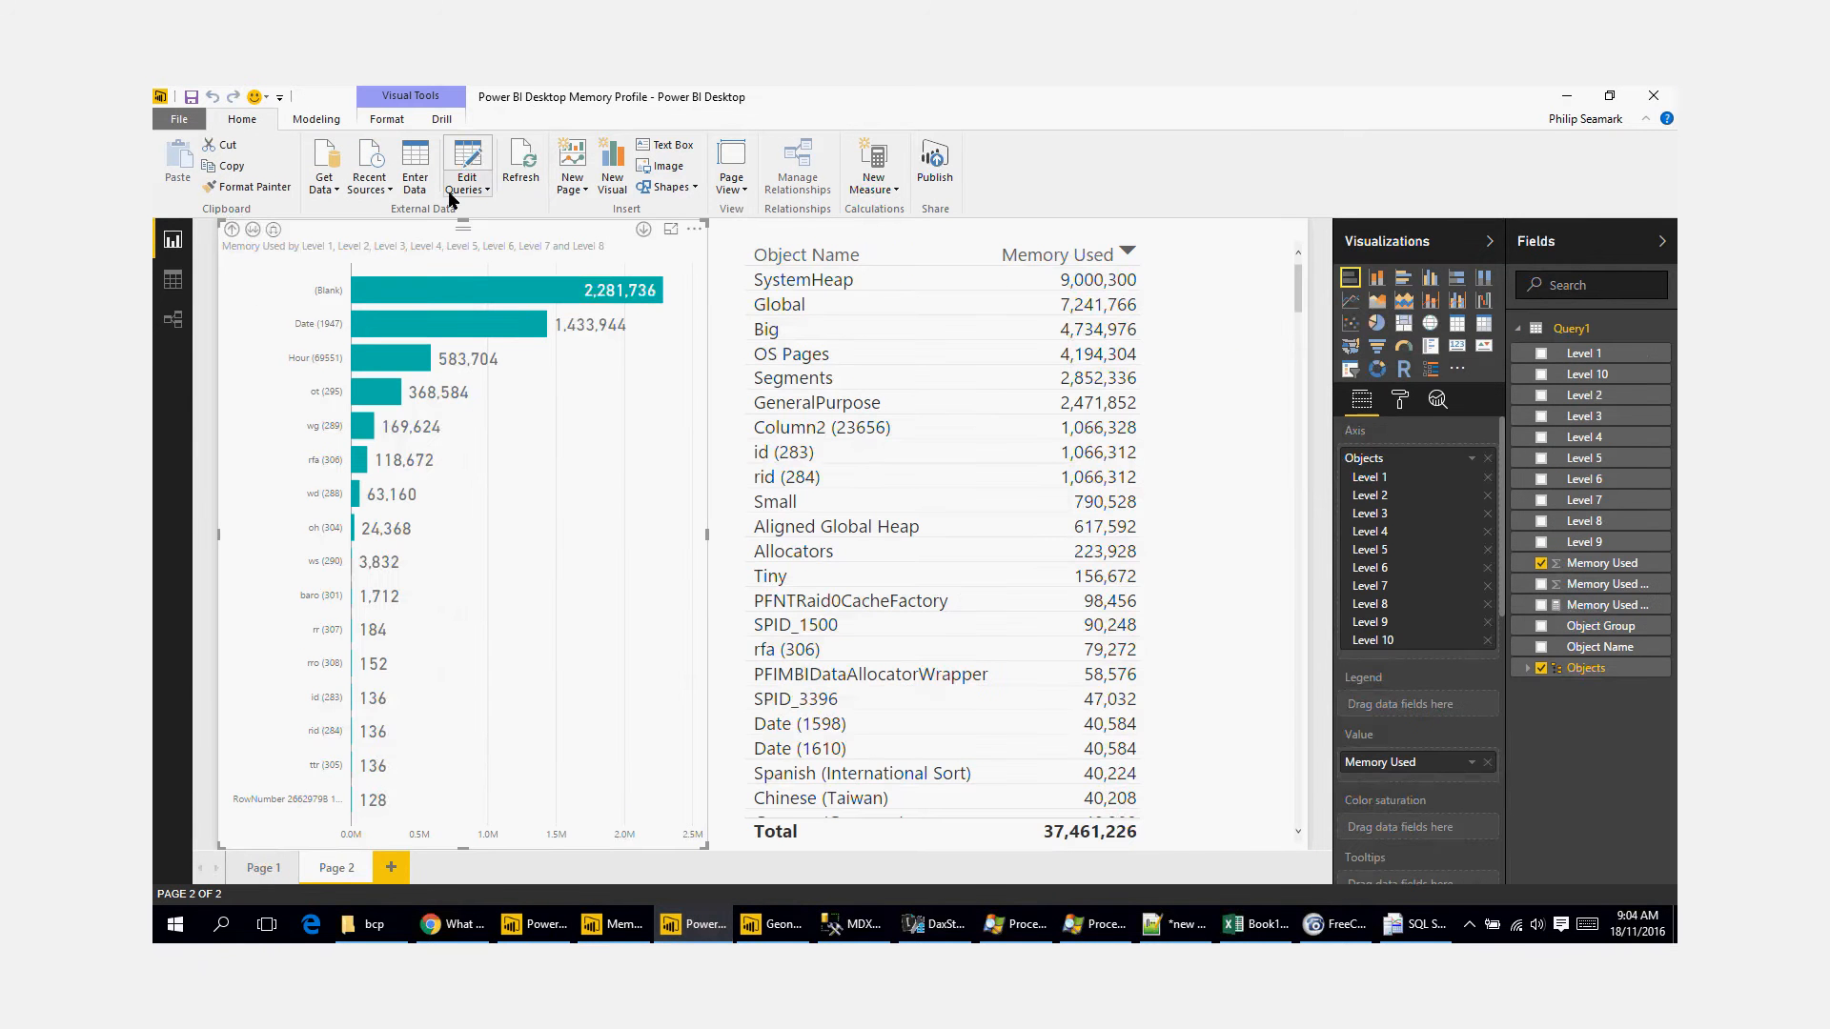
{"action": "left_click", "coordinate": [467, 166]}
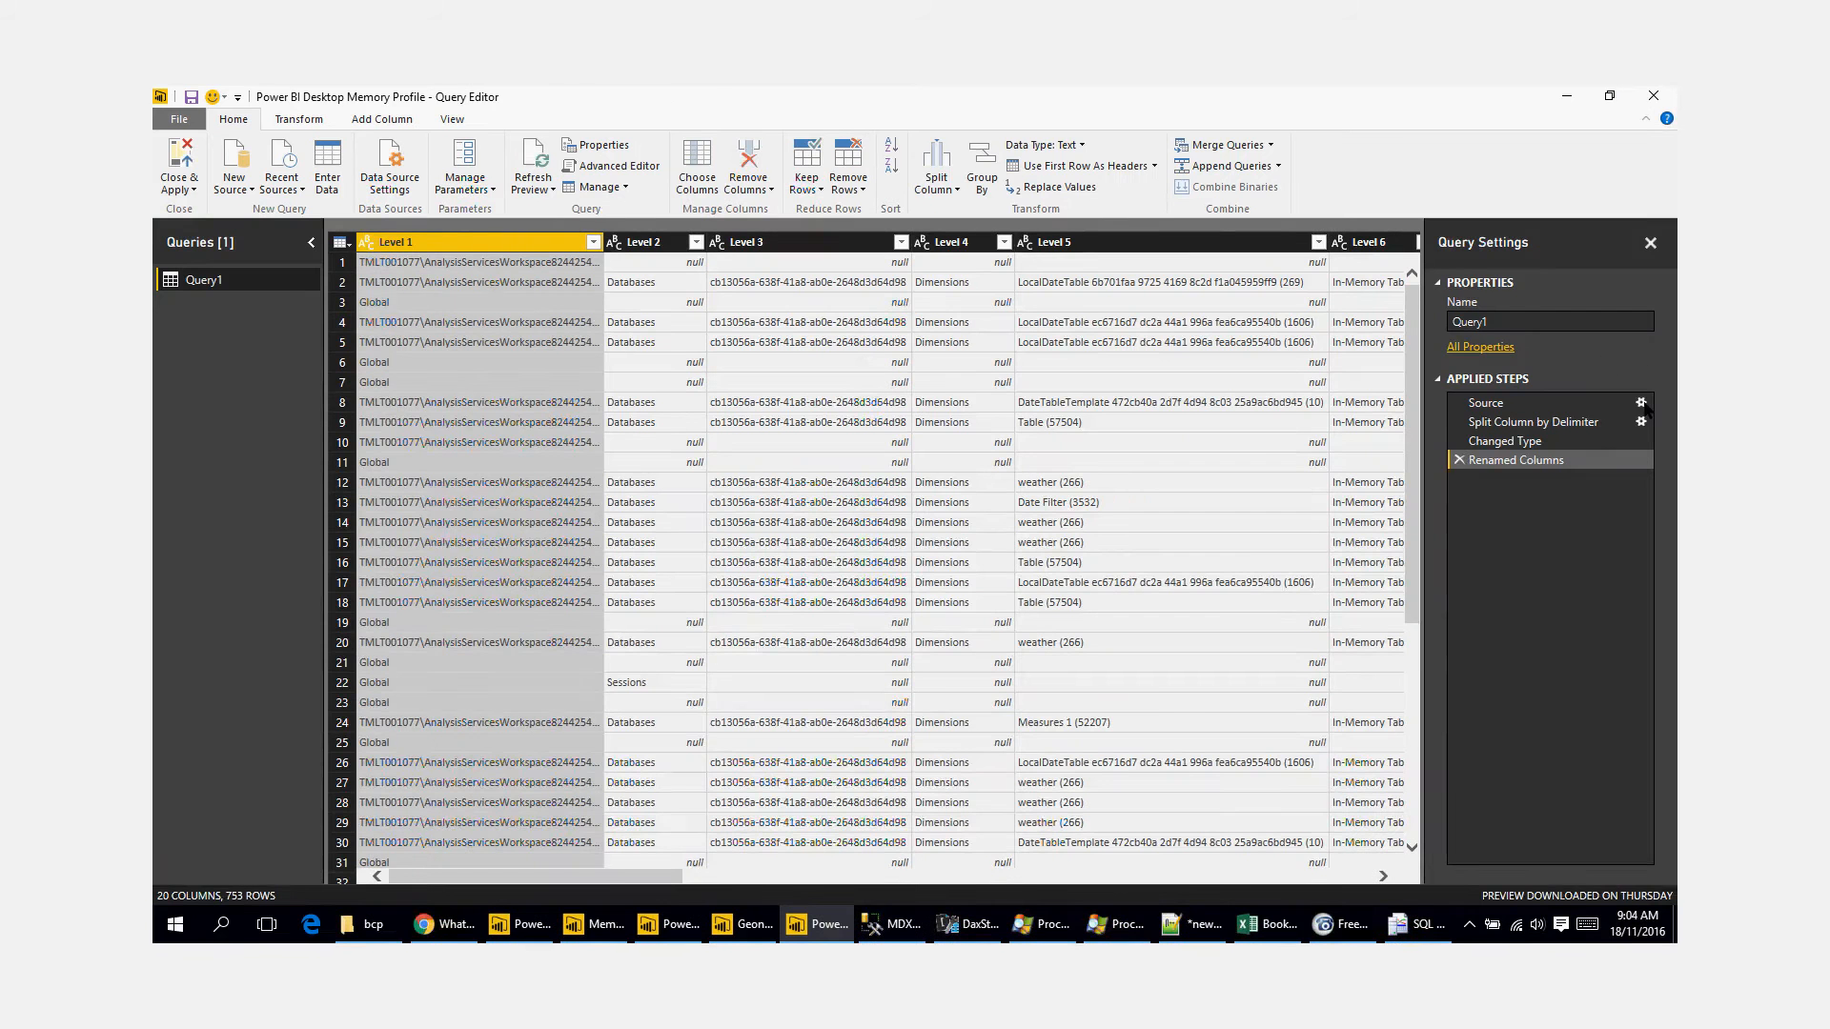
{"action": "left_click", "coordinate": [1641, 402]}
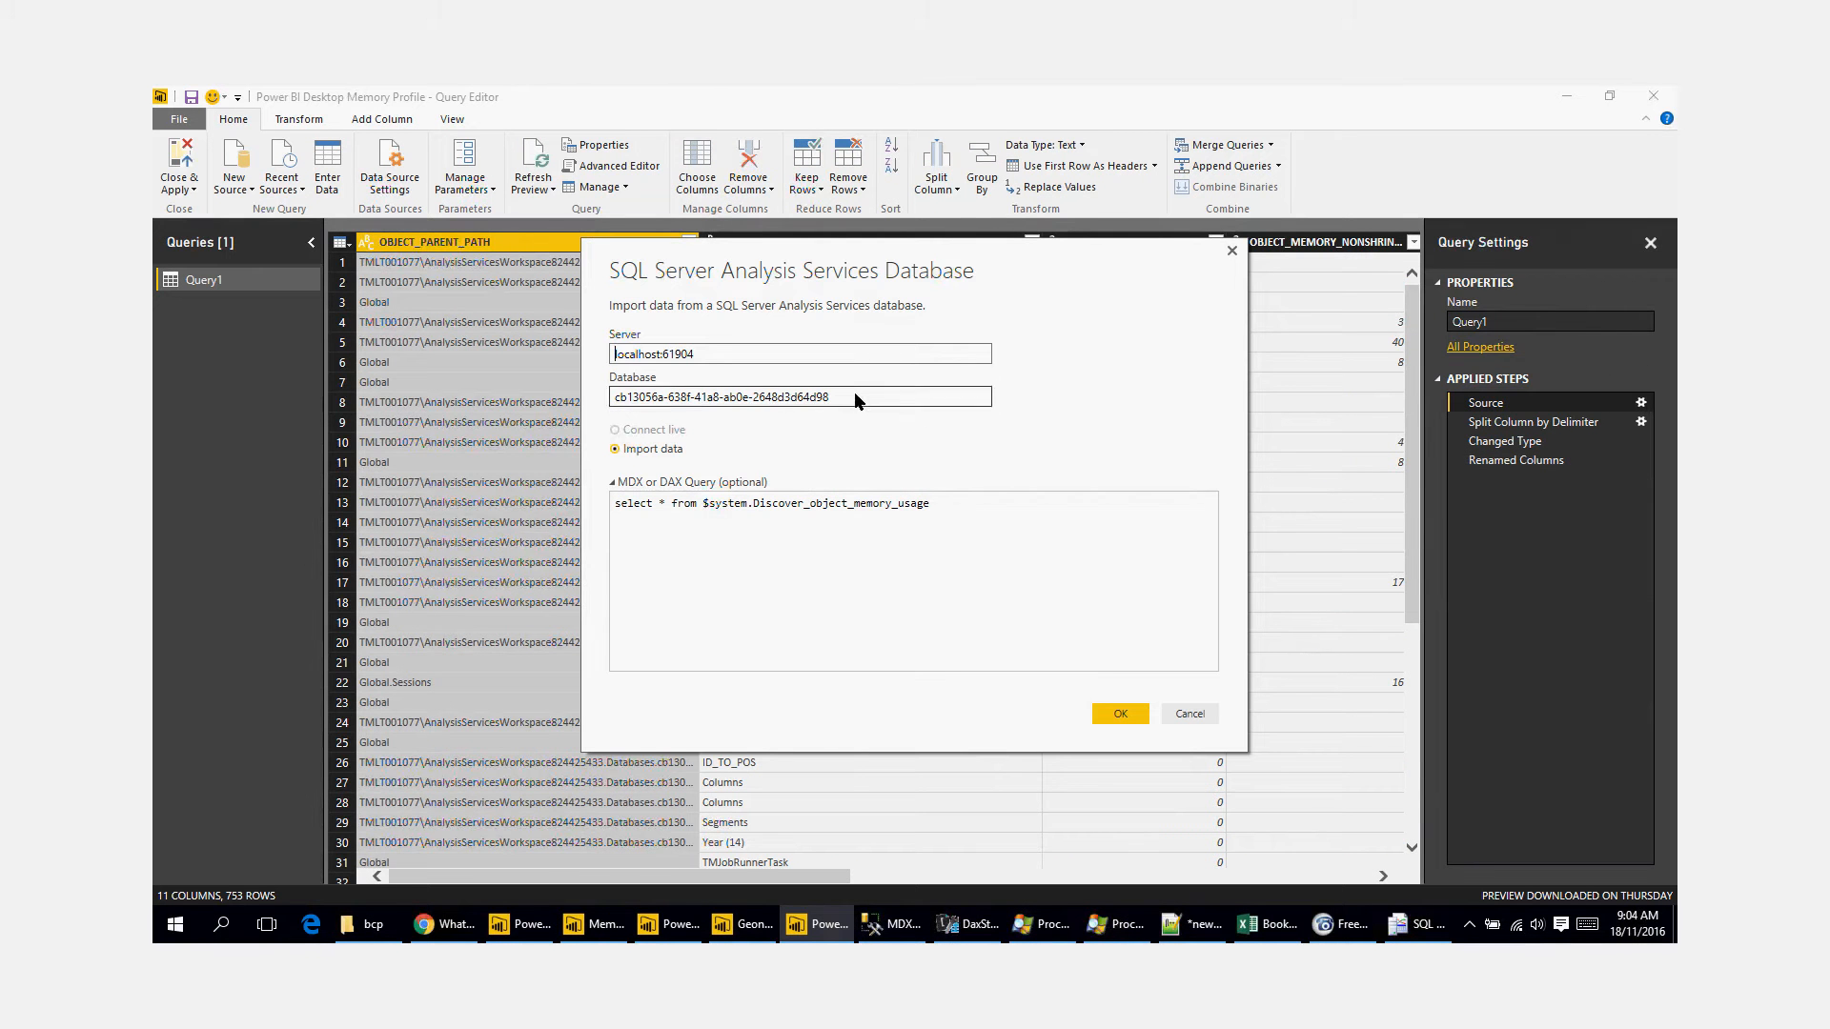
Step: Examine the server address, port and database name set for the SQL Server Analysis Services source
{"action": "left_click_drag", "start_coordinate": [851, 396], "coordinate": [605, 405]}
{"action": "left_click_drag", "start_coordinate": [700, 352], "coordinate": [568, 355]}
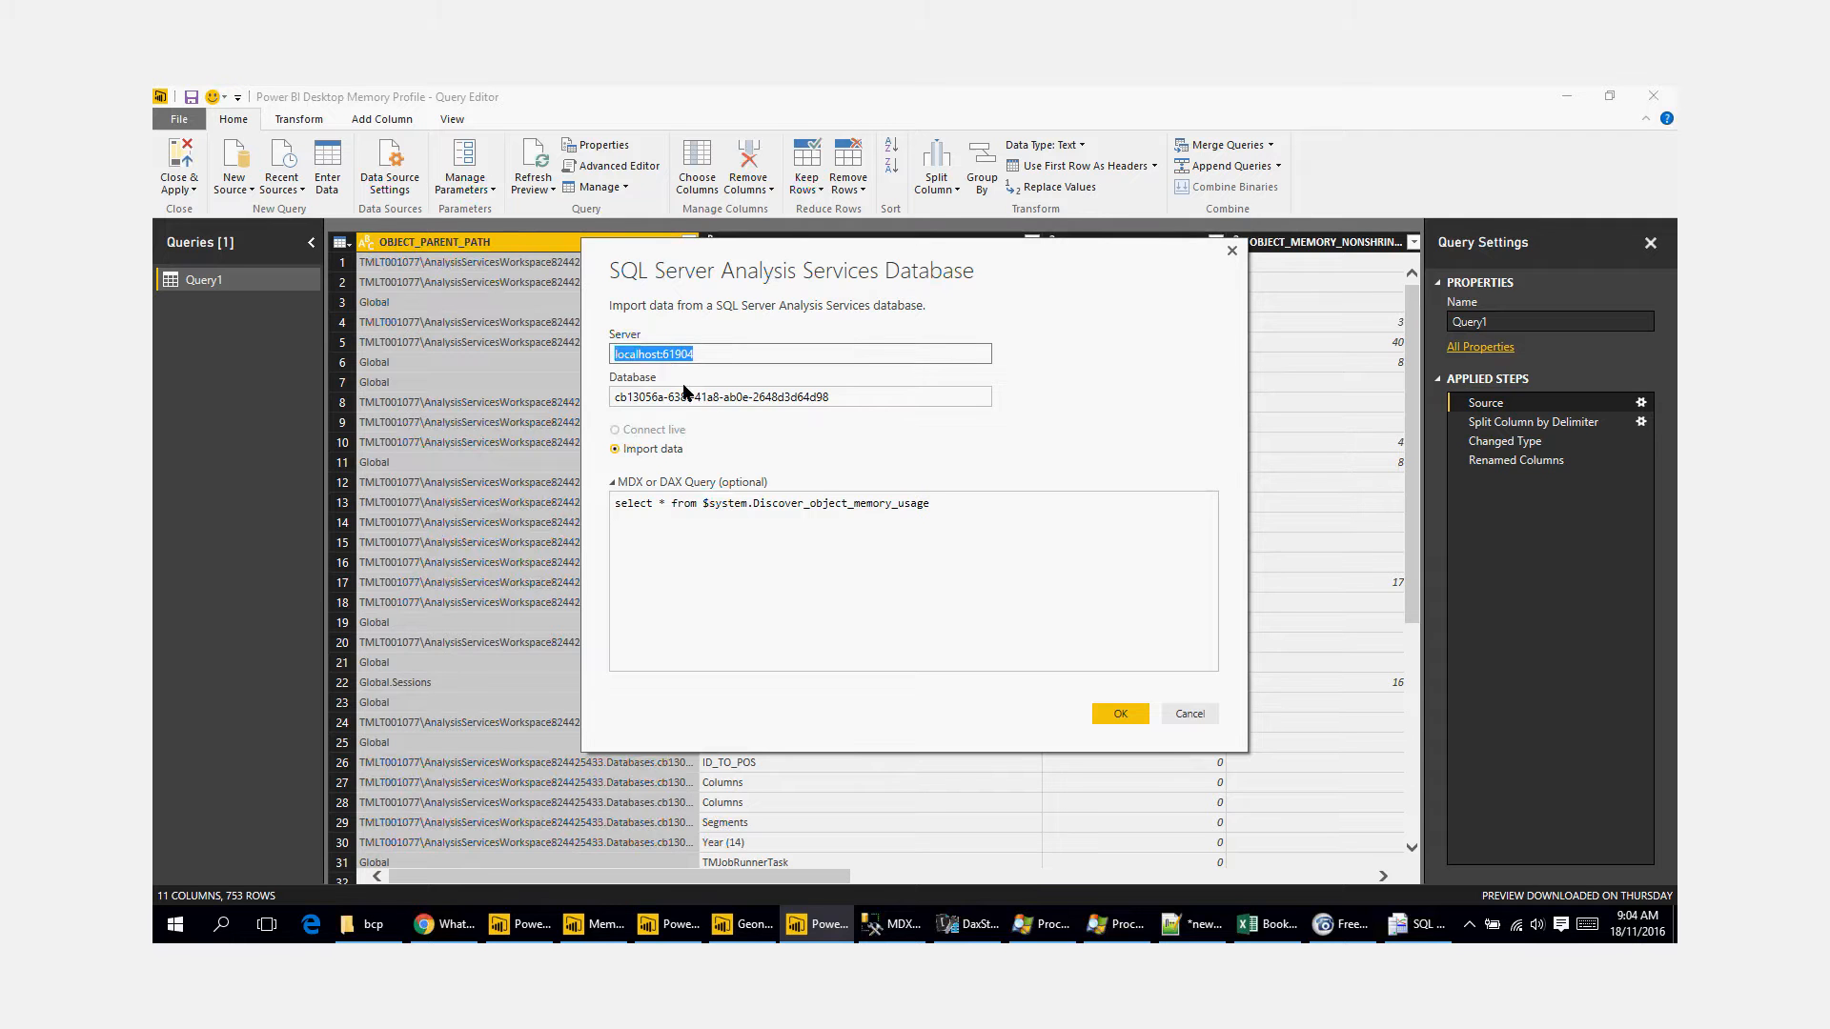
{"action": "left_click_drag", "start_coordinate": [844, 397], "coordinate": [574, 393]}
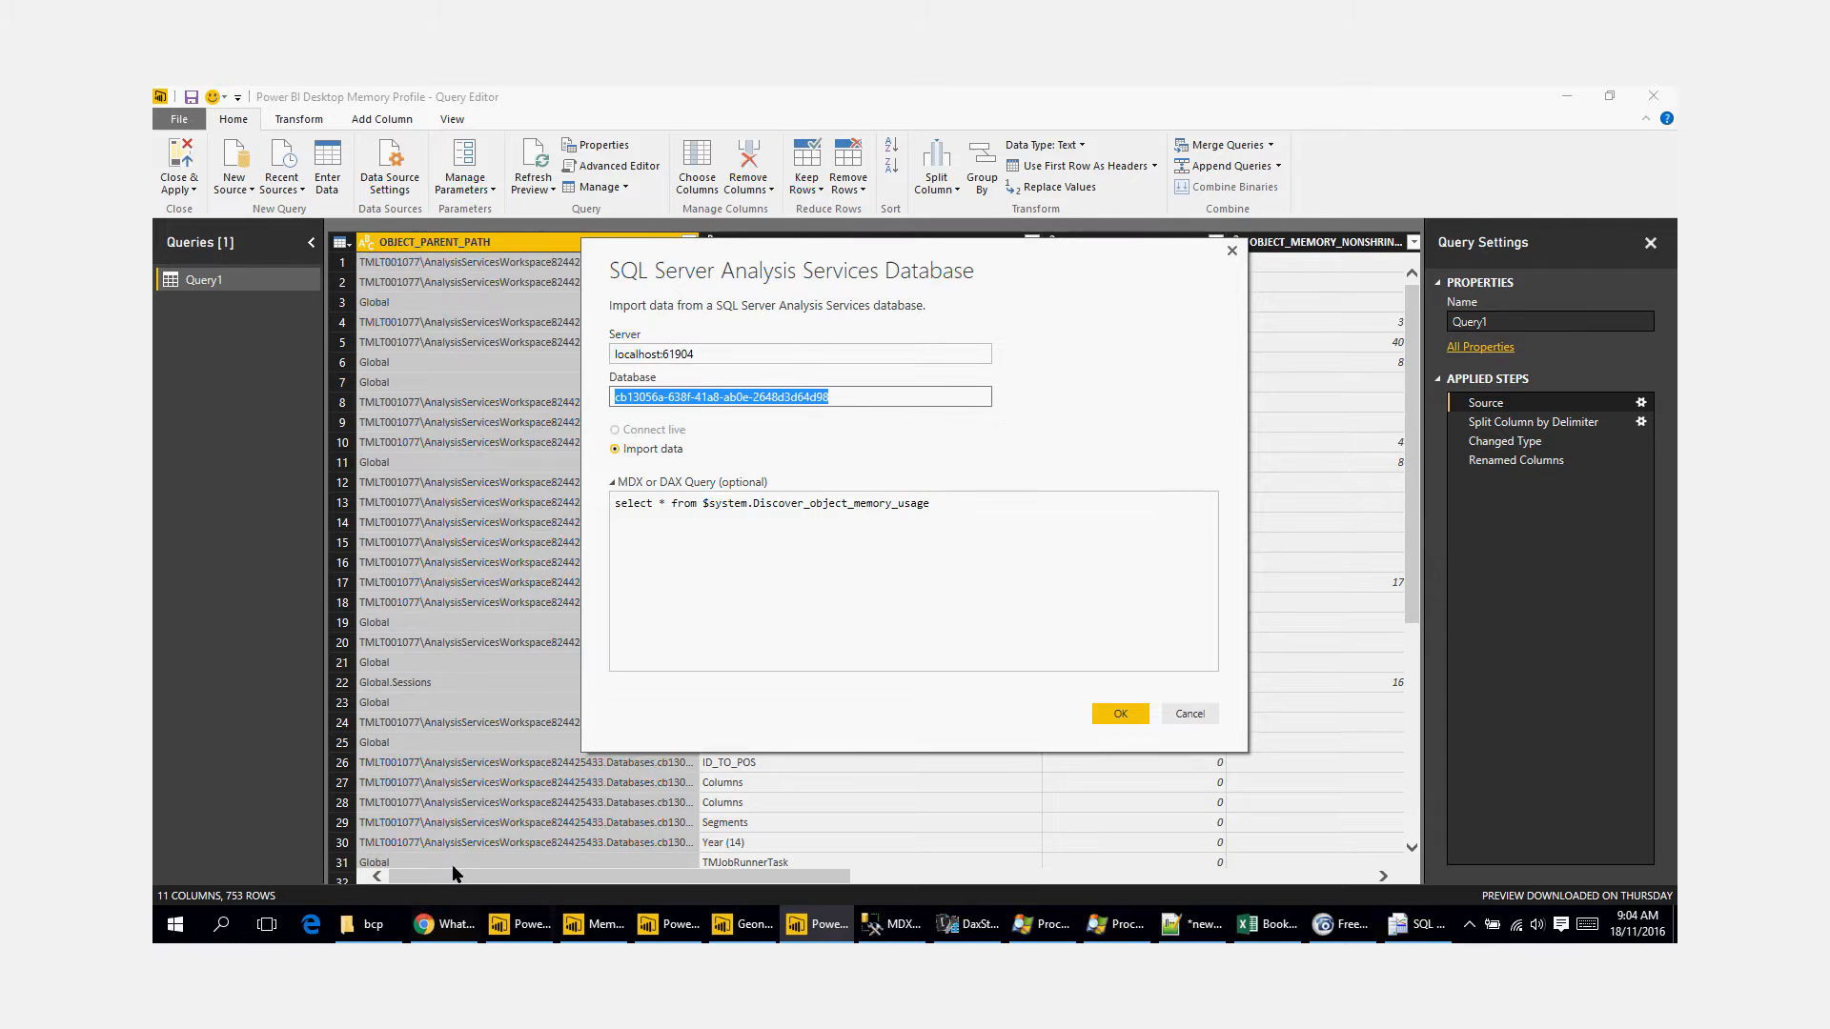
{"action": "mouse_move", "coordinate": [517, 940]}
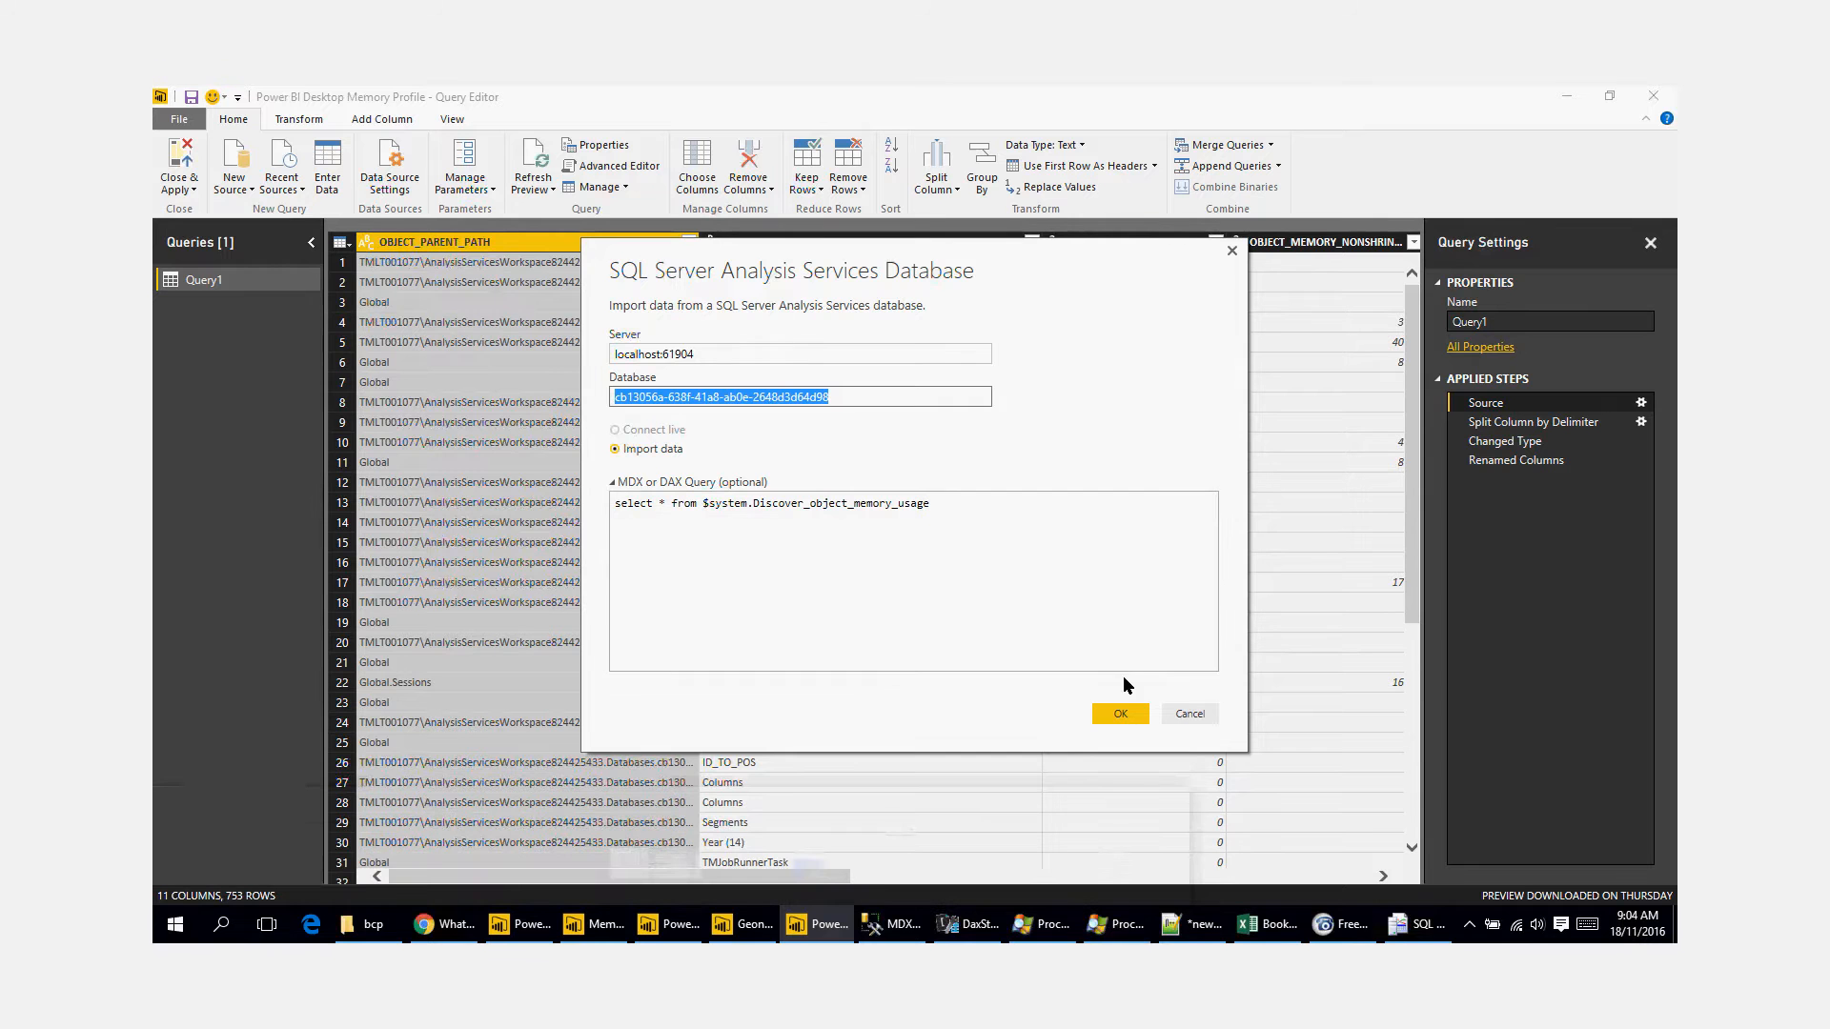
{"action": "left_click_drag", "start_coordinate": [663, 355], "coordinate": [695, 349]}
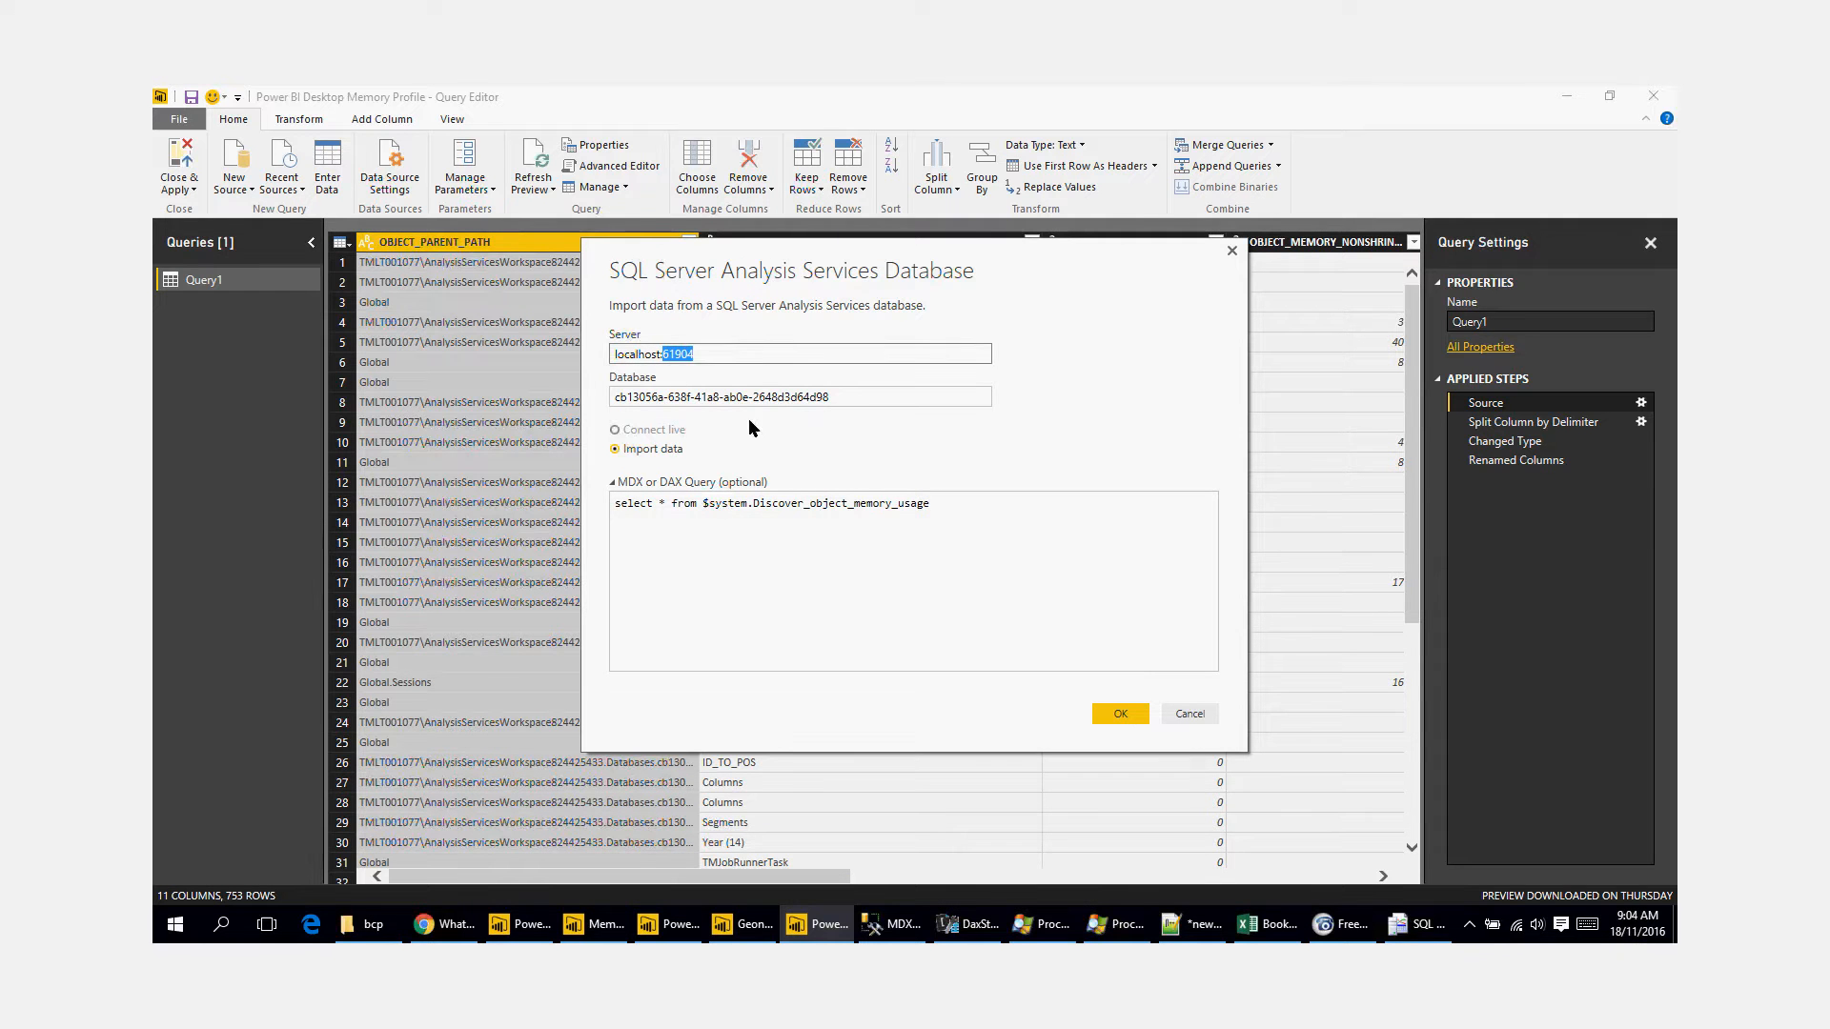
{"action": "left_click_drag", "start_coordinate": [842, 396], "coordinate": [530, 381]}
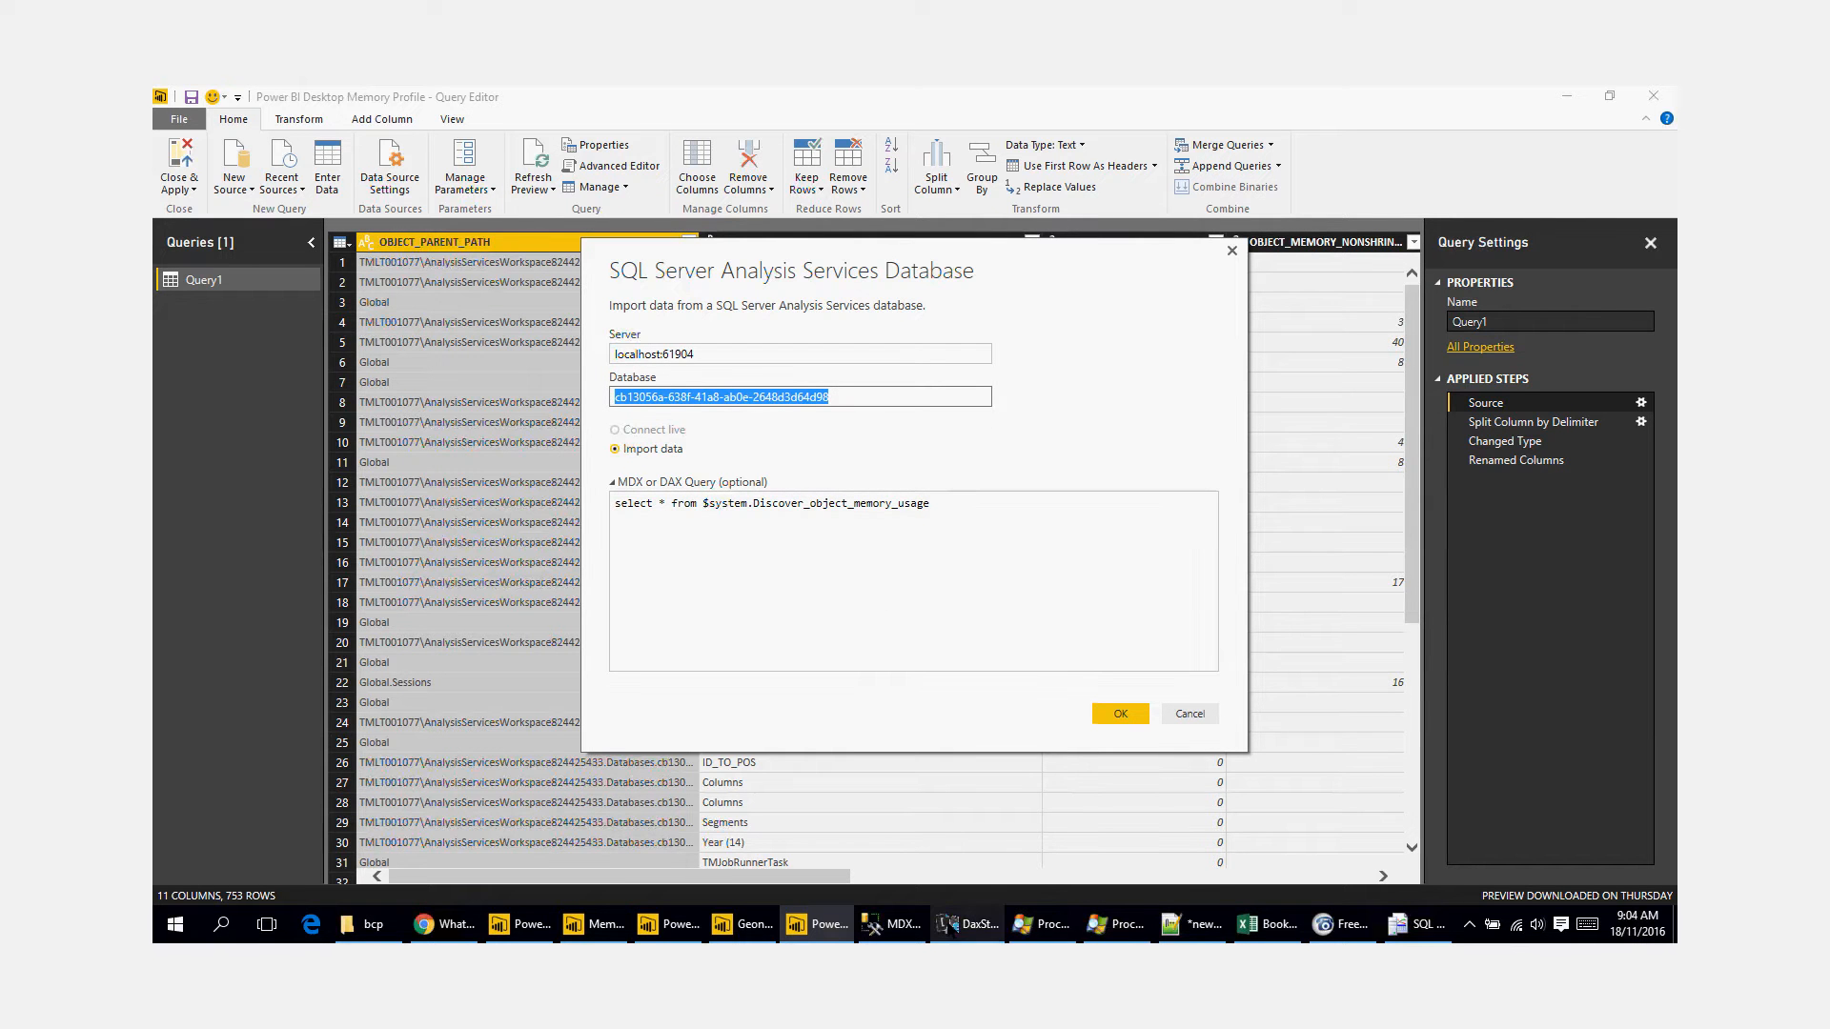
Step: Review the server and database in SQL Server Management Studio's Object Explorer, and return to the Memory Checker report
{"action": "left_click", "coordinate": [896, 925]}
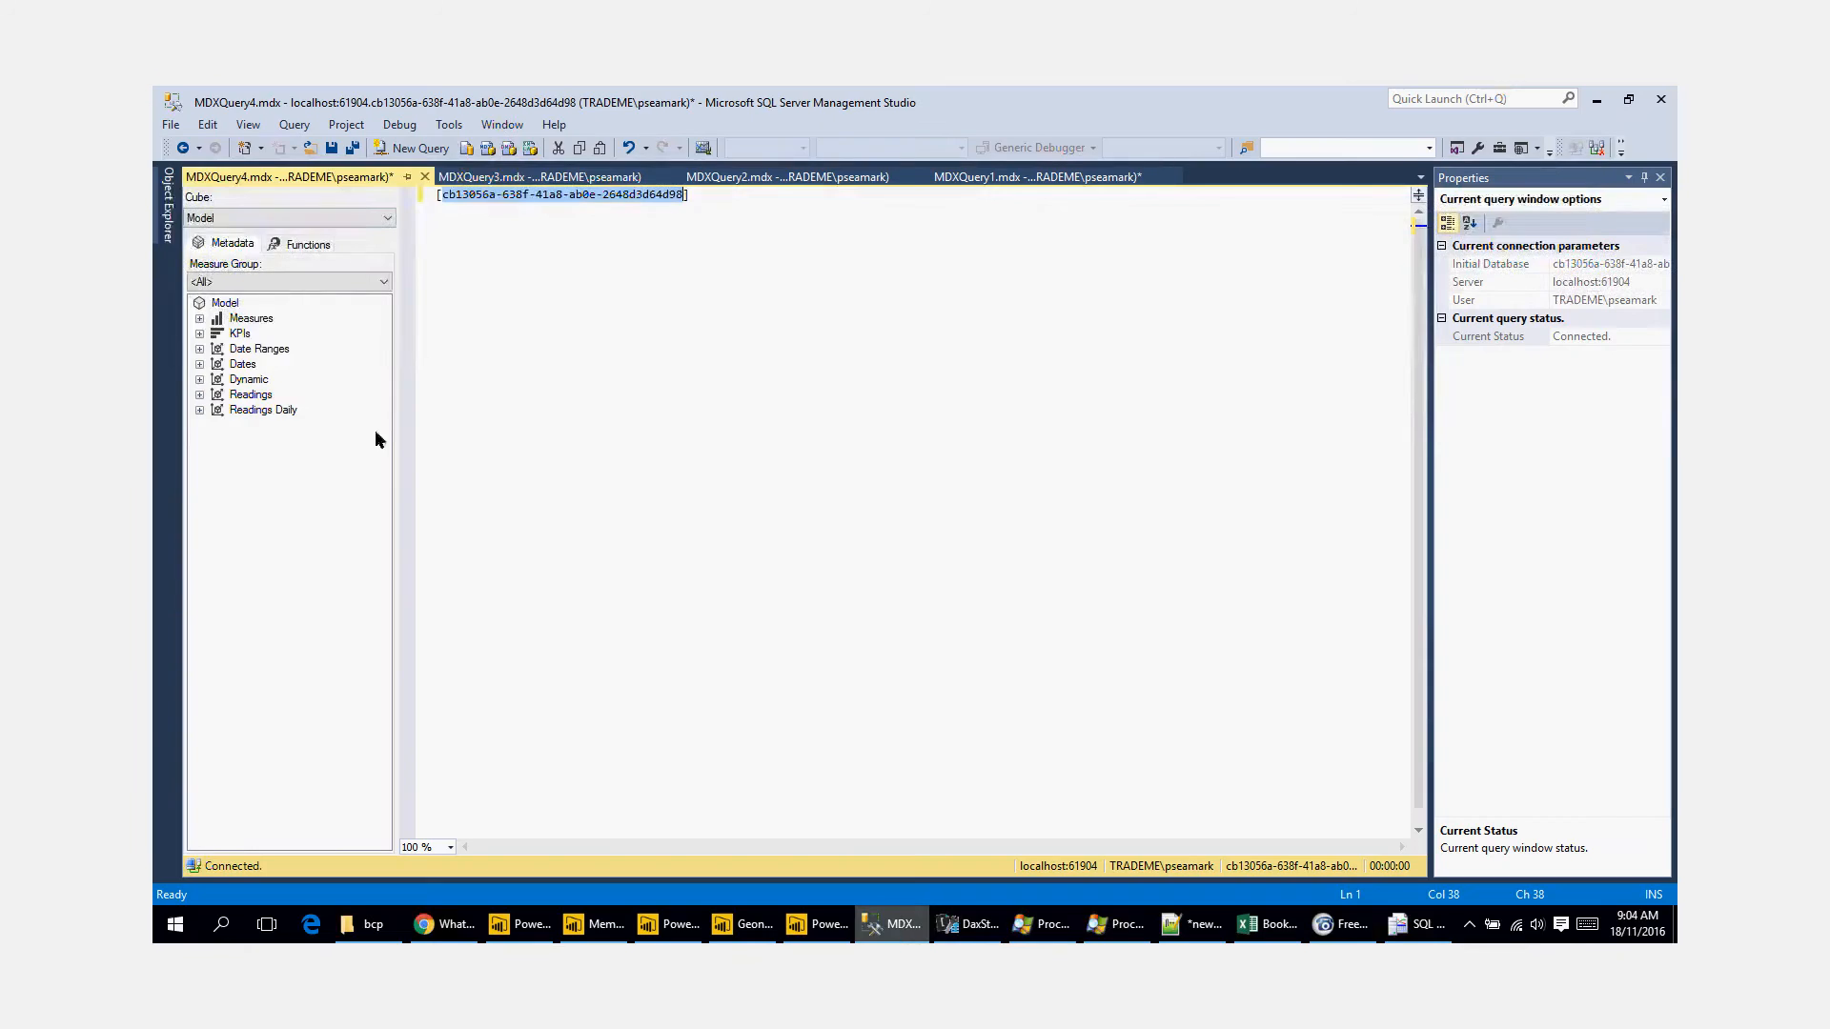
{"action": "left_click", "coordinate": [168, 205]}
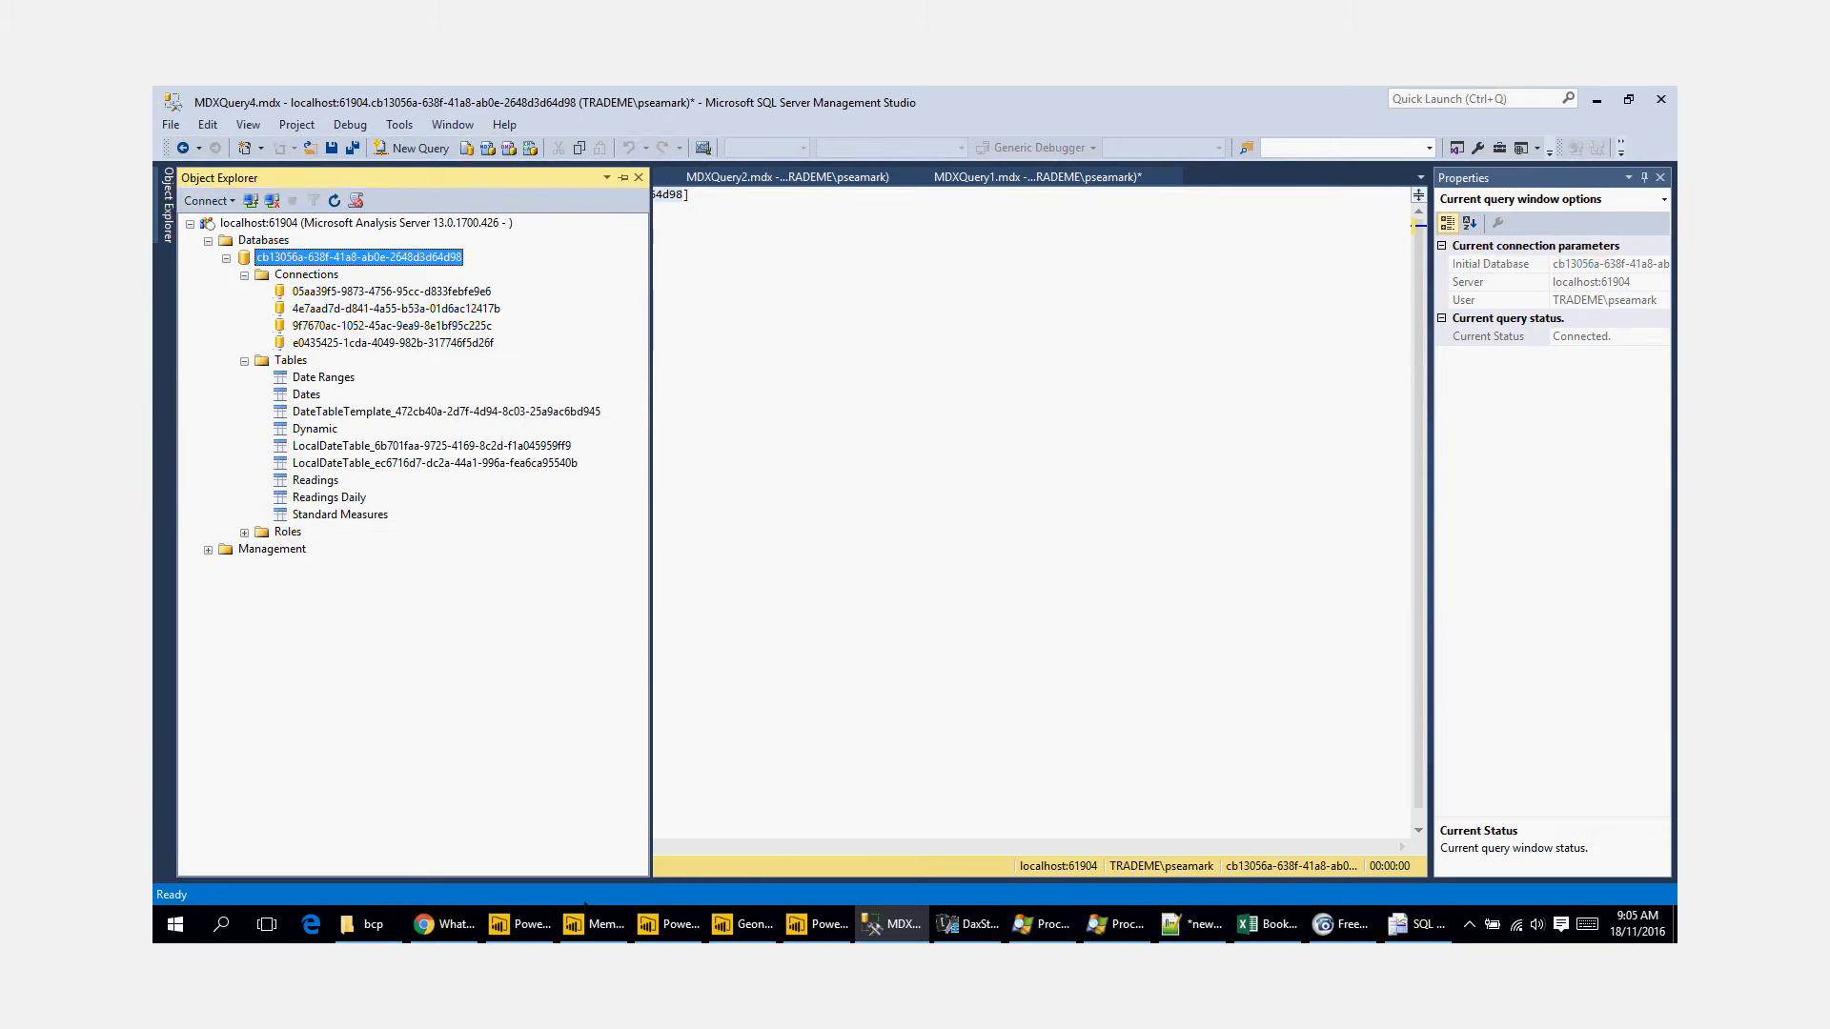
{"action": "mouse_move", "coordinate": [612, 937]}
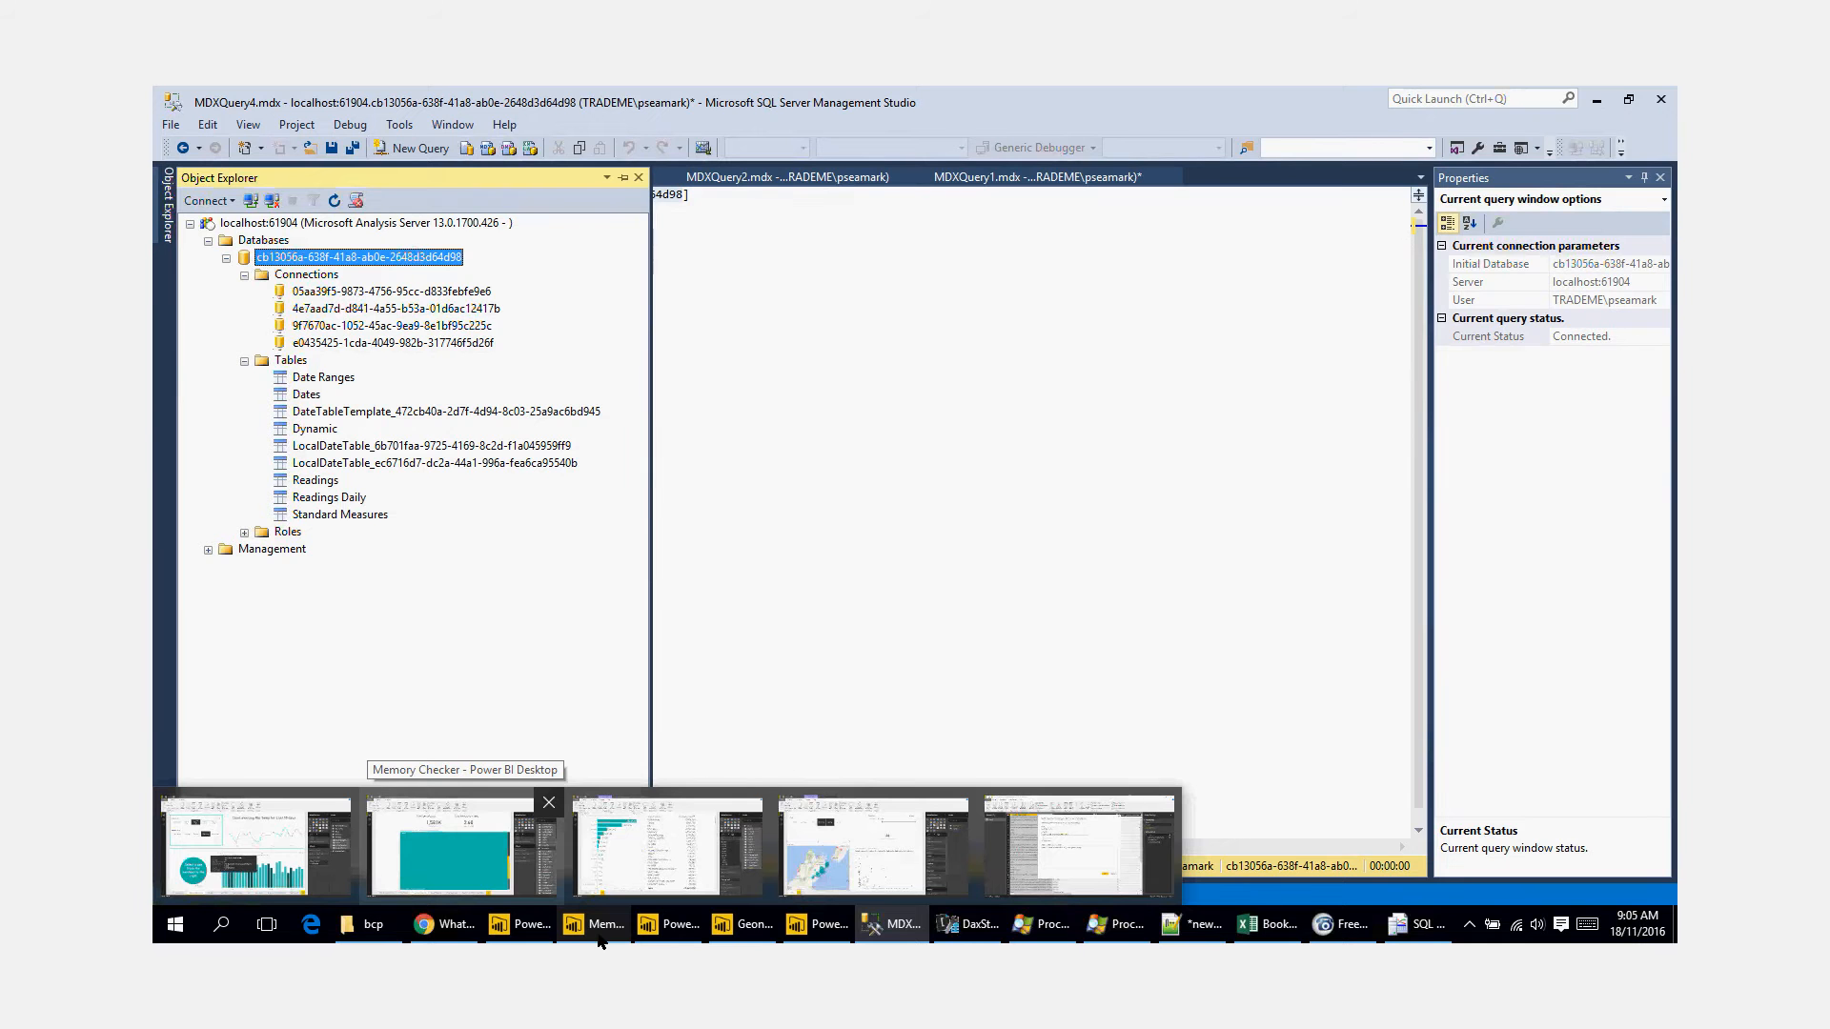
{"action": "left_click", "coordinate": [600, 925]}
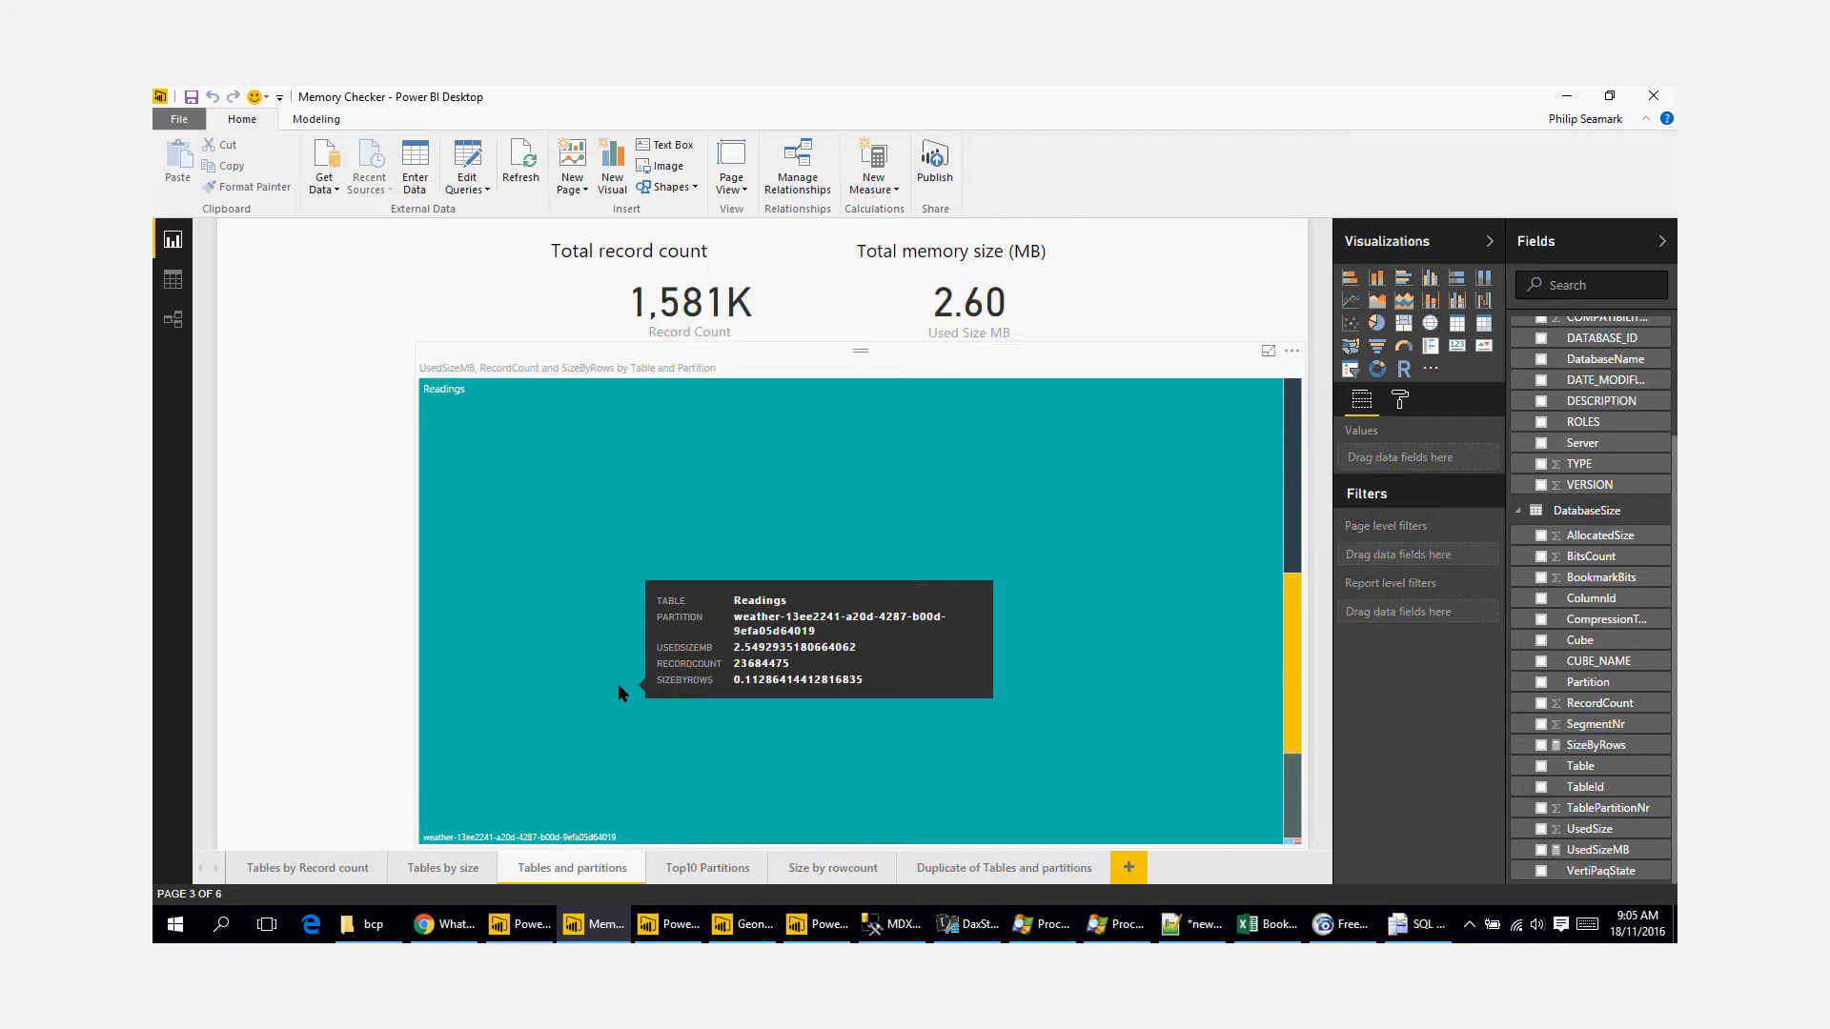
Step: Open a new Google Chrome window and minimize it to return to the Memory Checker report
{"action": "left_click", "coordinate": [444, 924]}
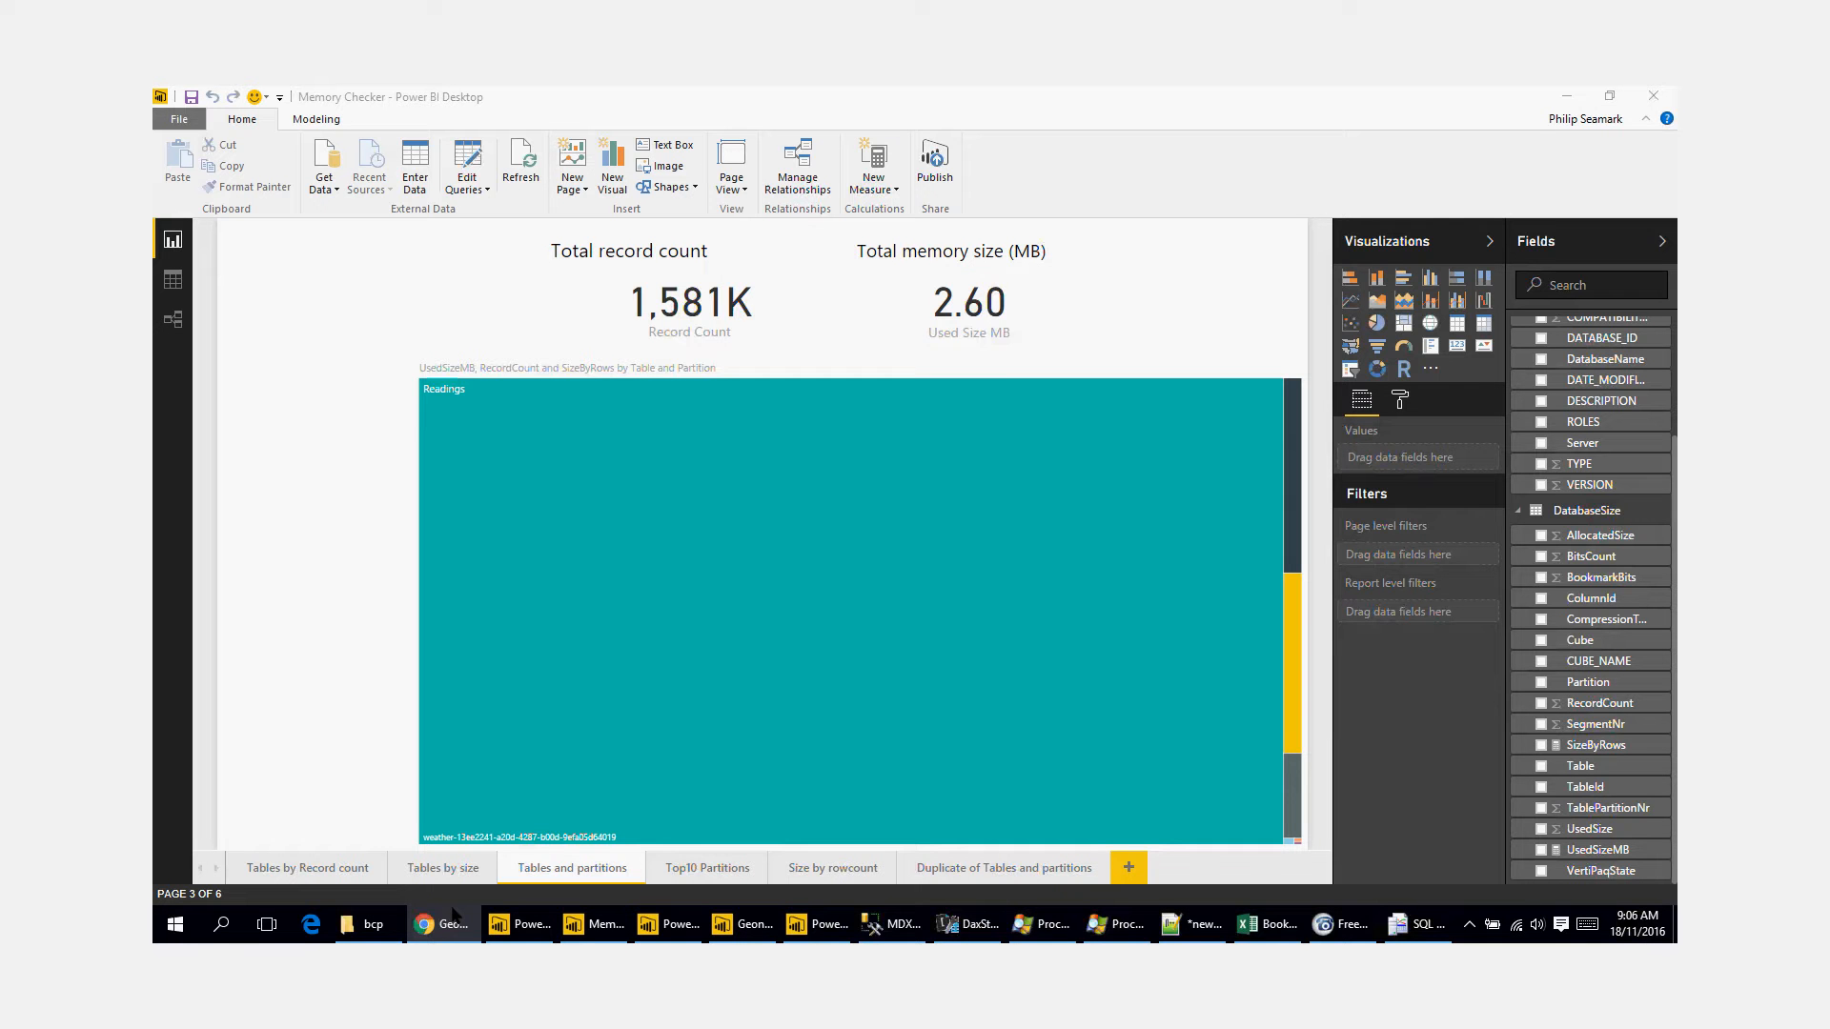
{"action": "right_click", "coordinate": [448, 921]}
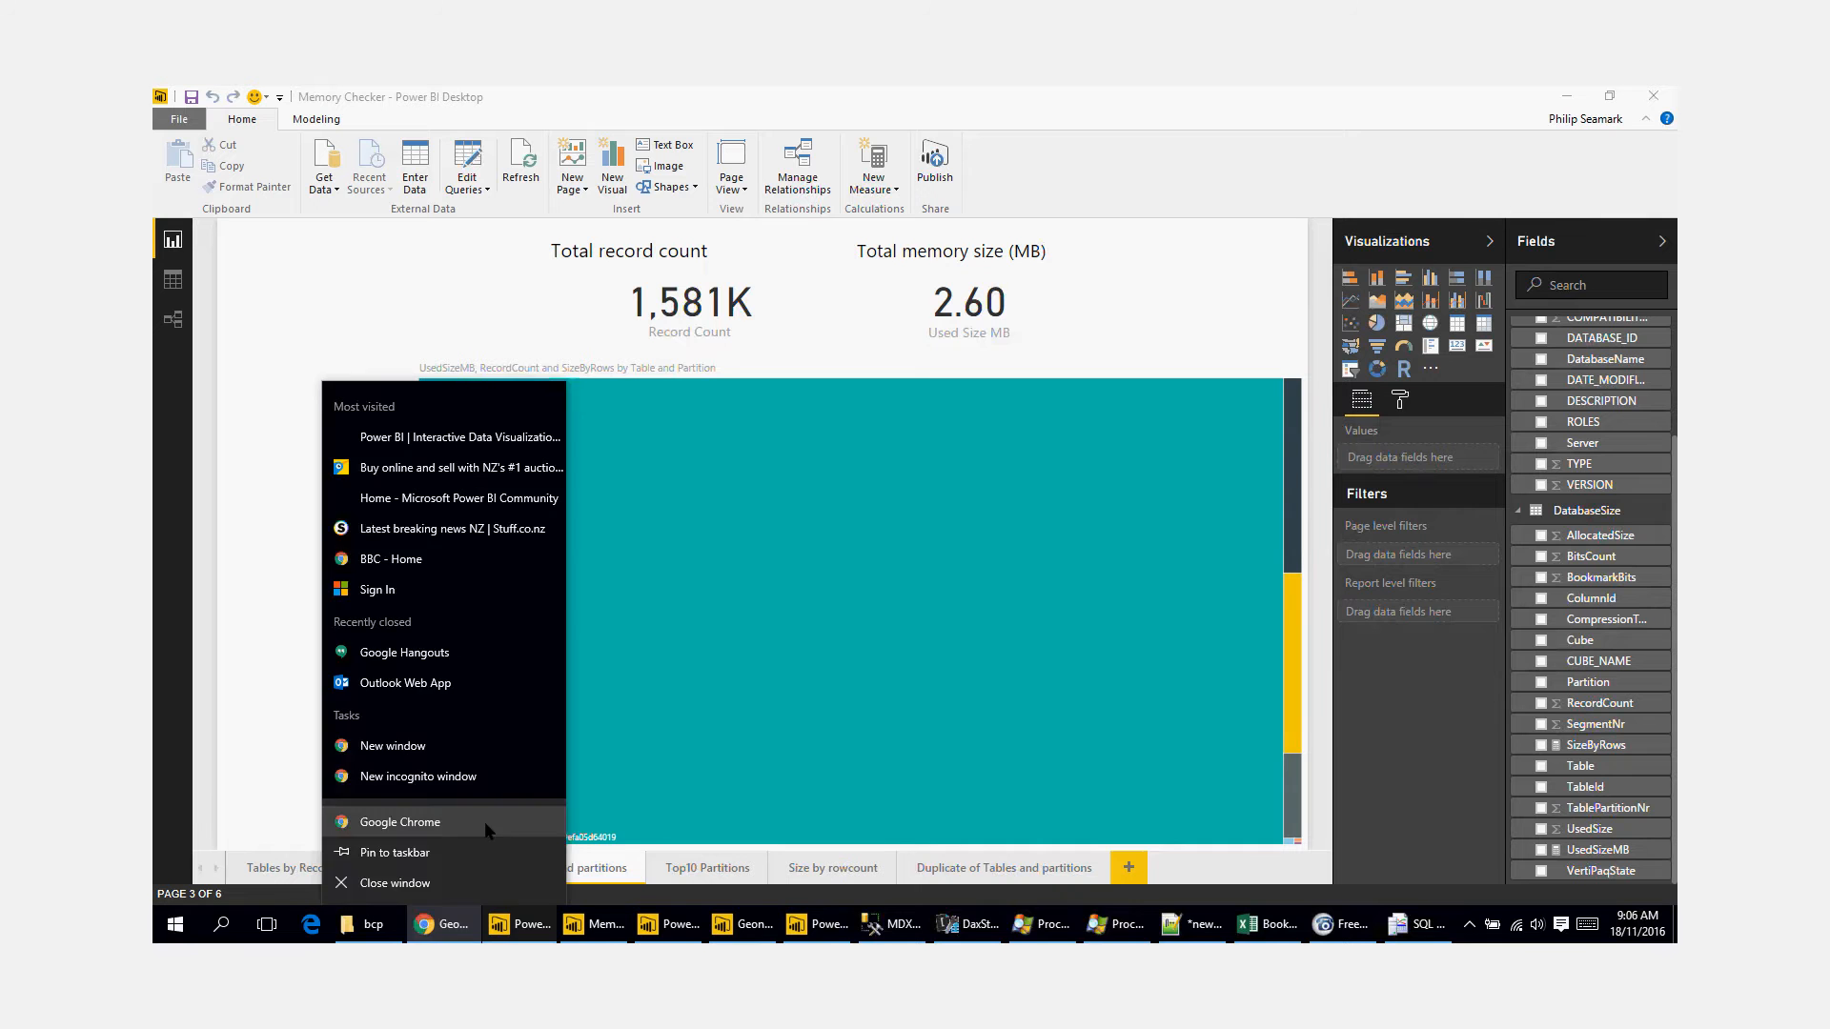
{"action": "left_click", "coordinate": [484, 821]}
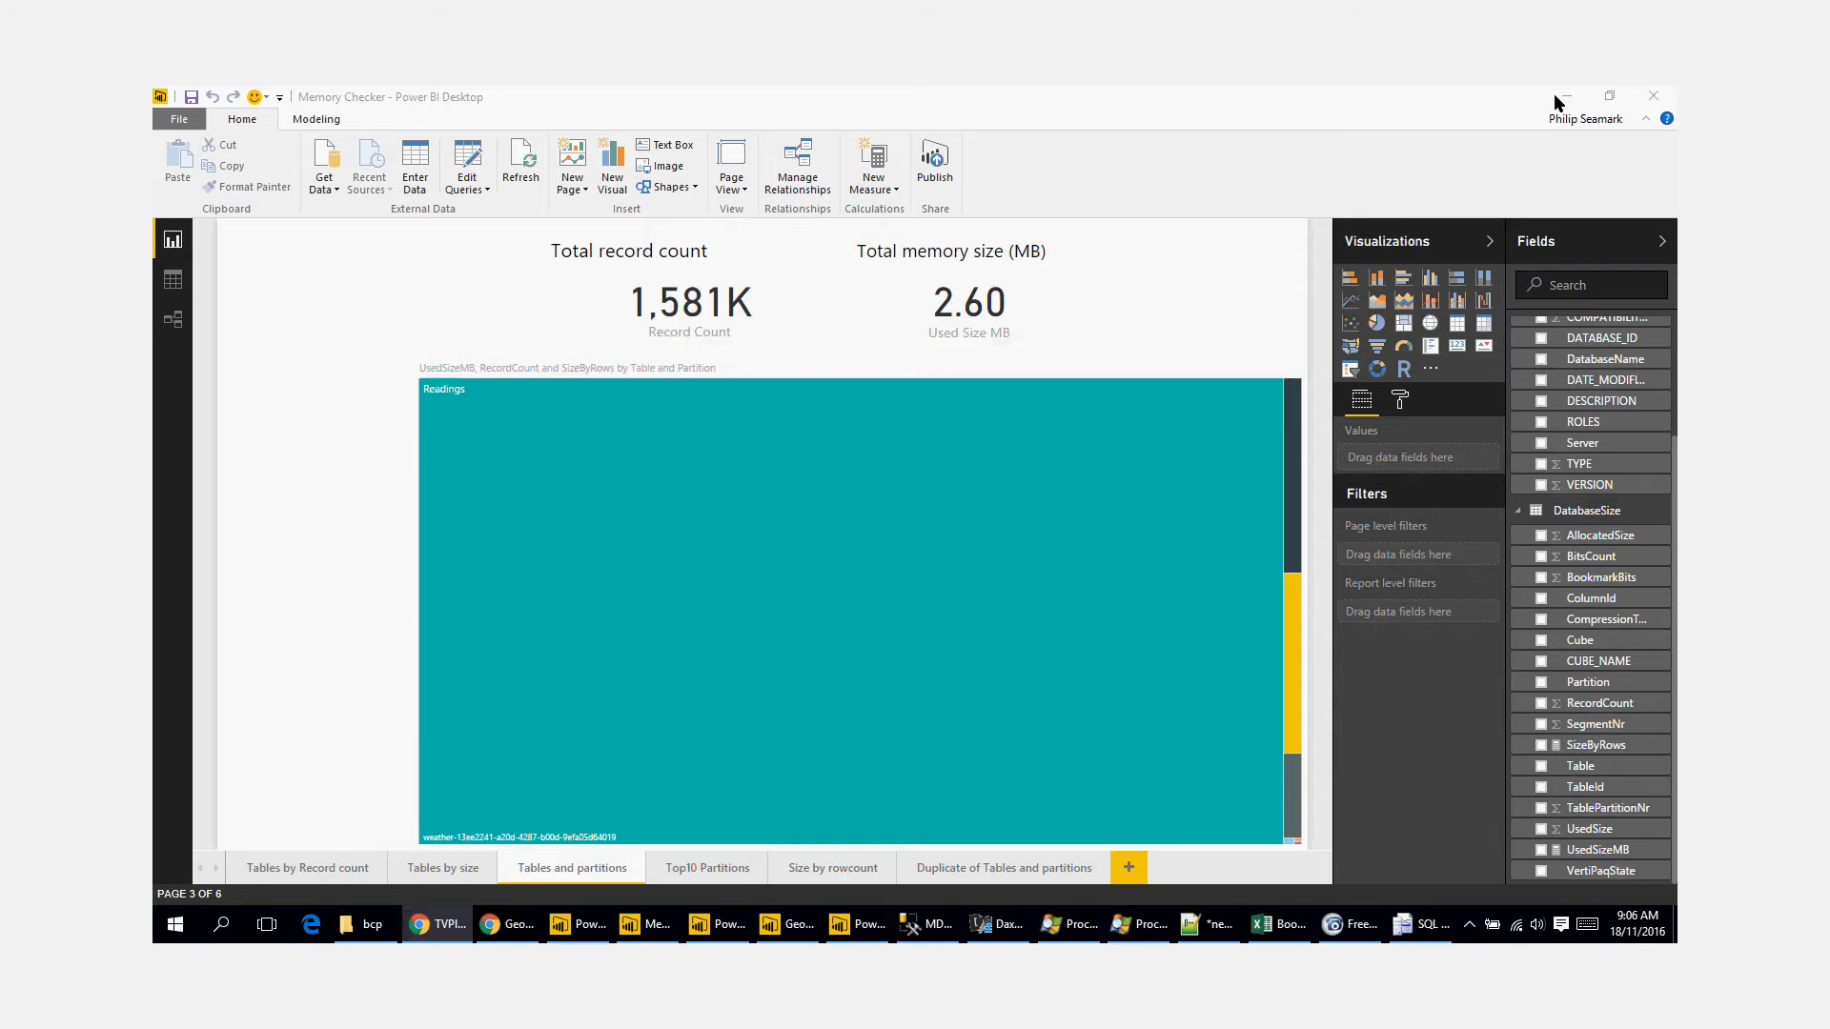
{"action": "left_click", "coordinate": [1557, 102]}
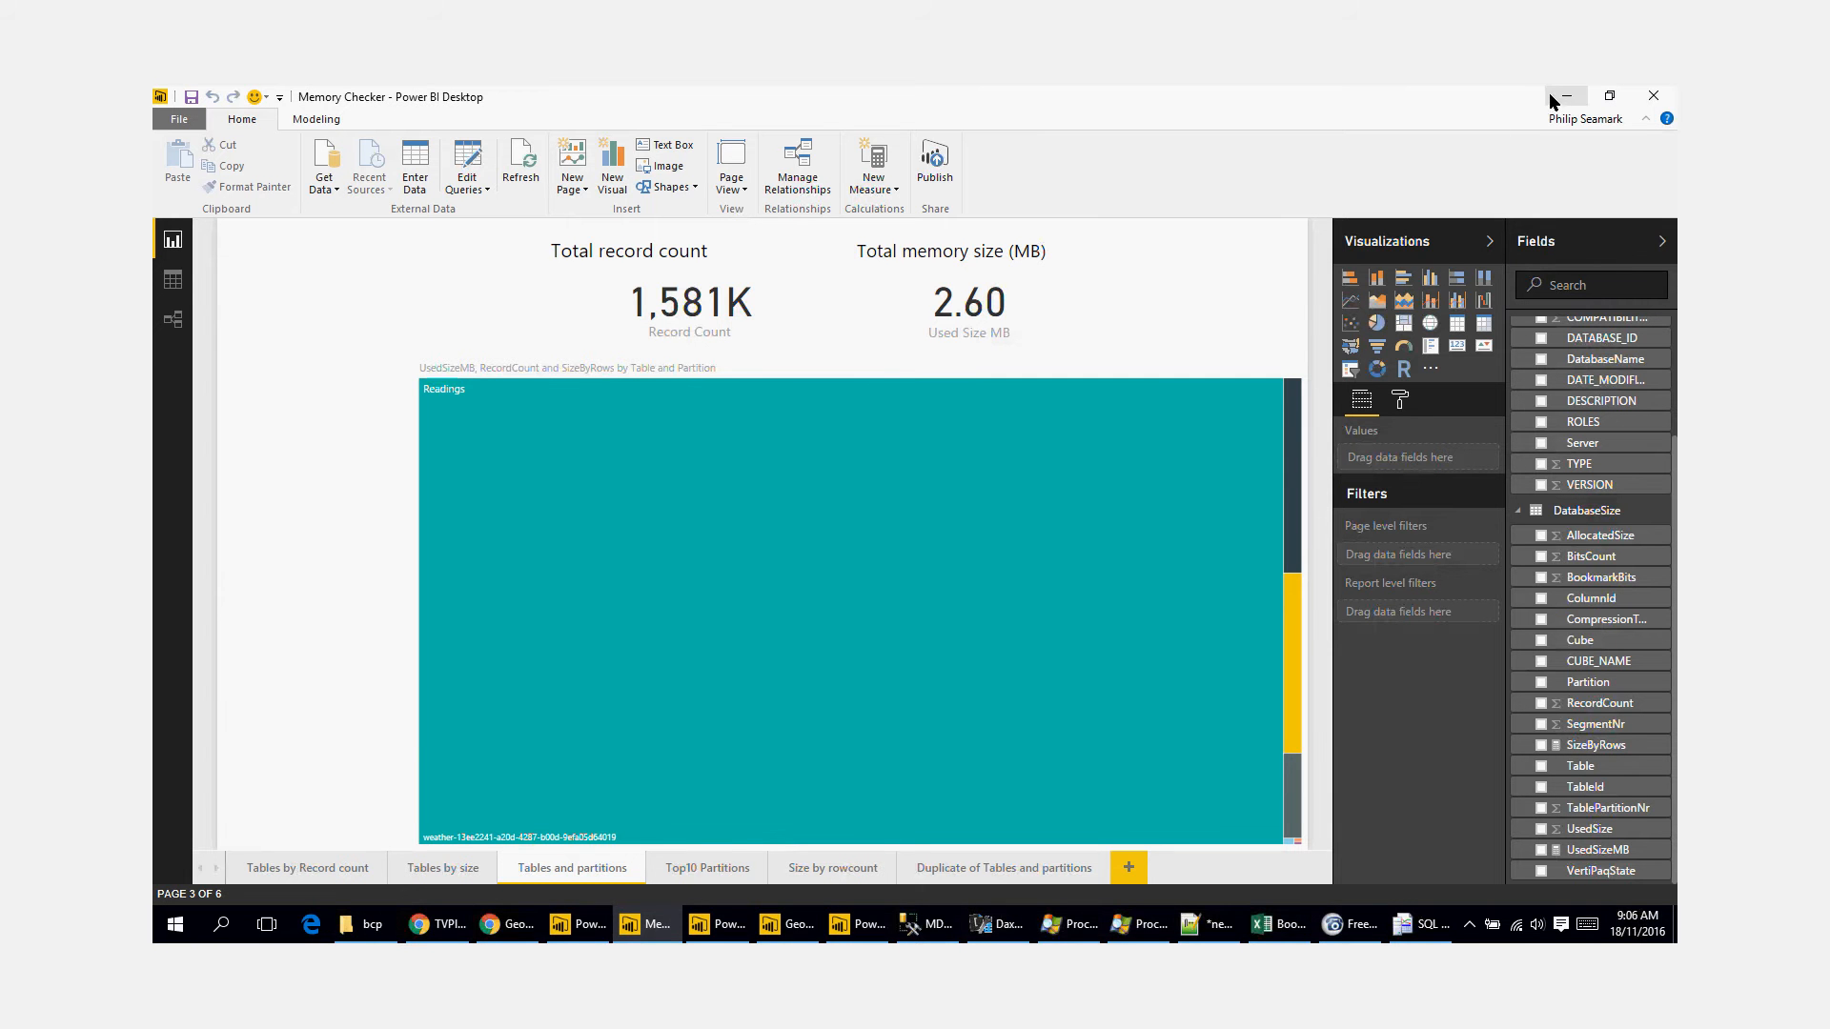
Step: Switch to the Geonet report, open its query editor, and view the Geonet Events JSON source settings before returning to the Inserted Date step
{"action": "left_click", "coordinate": [813, 936]}
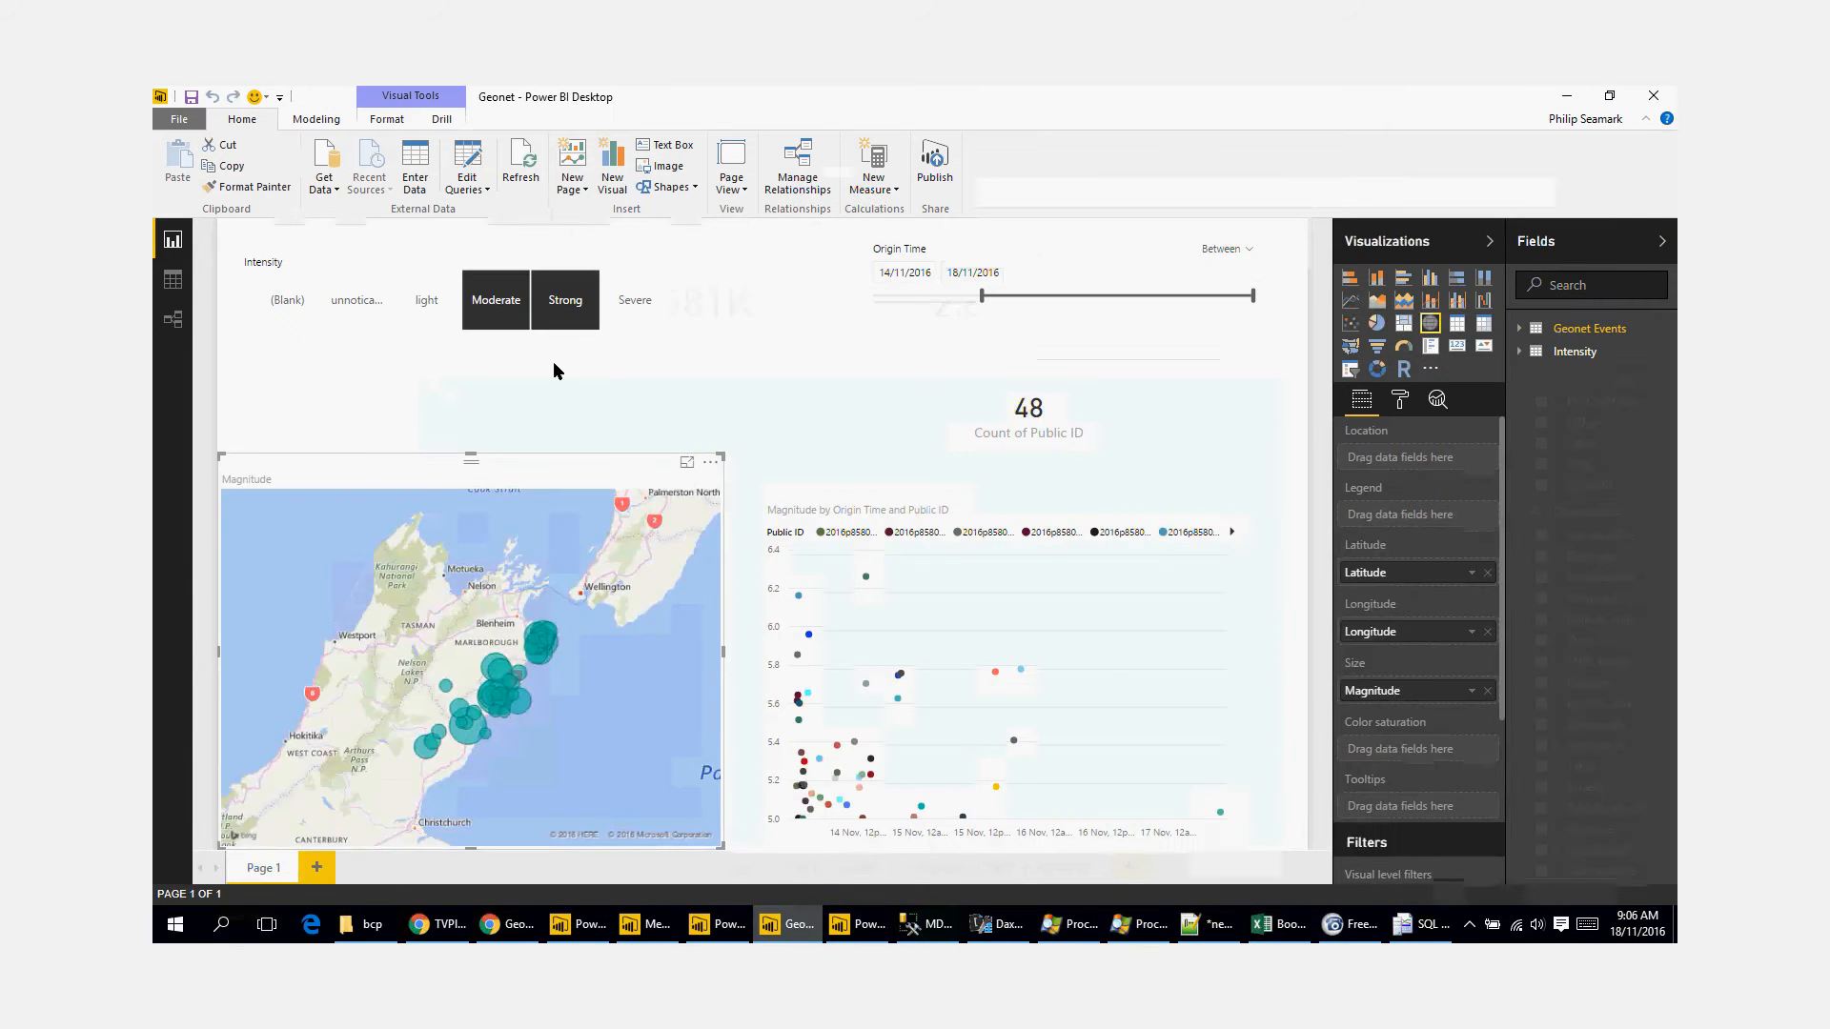
{"action": "left_click", "coordinate": [457, 169]}
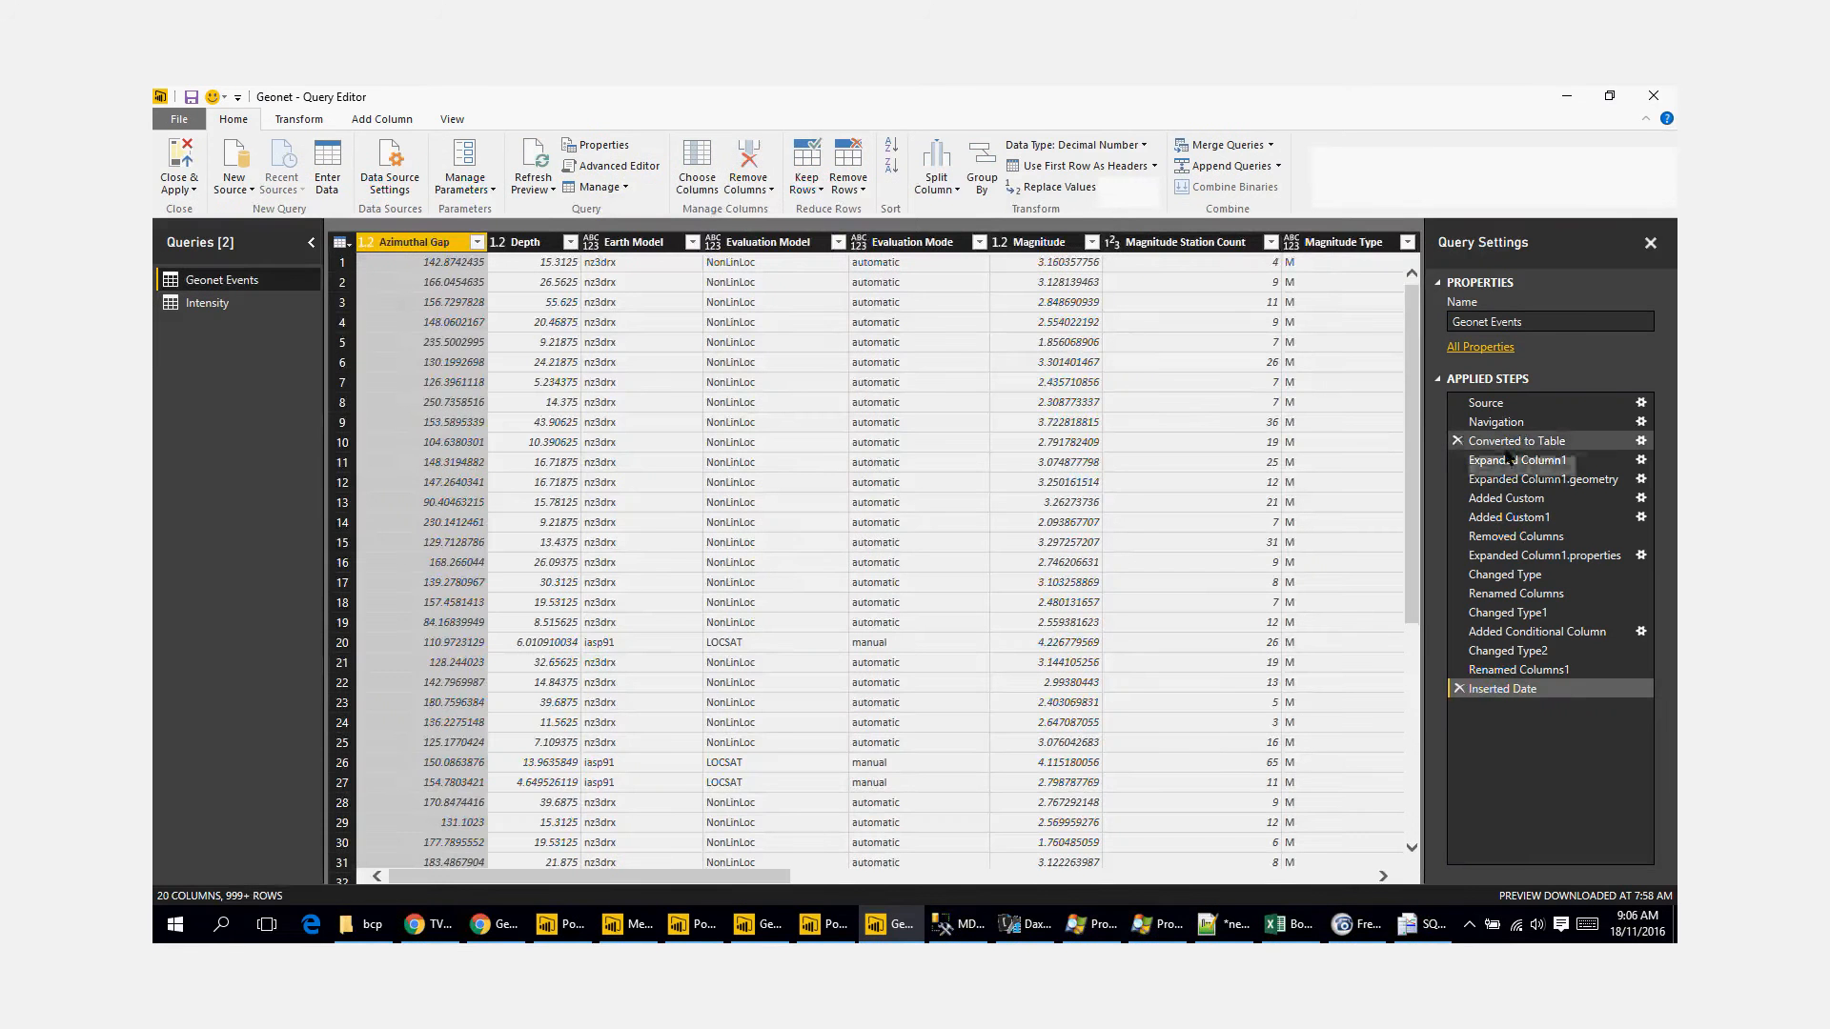
{"action": "left_click", "coordinate": [1515, 405]}
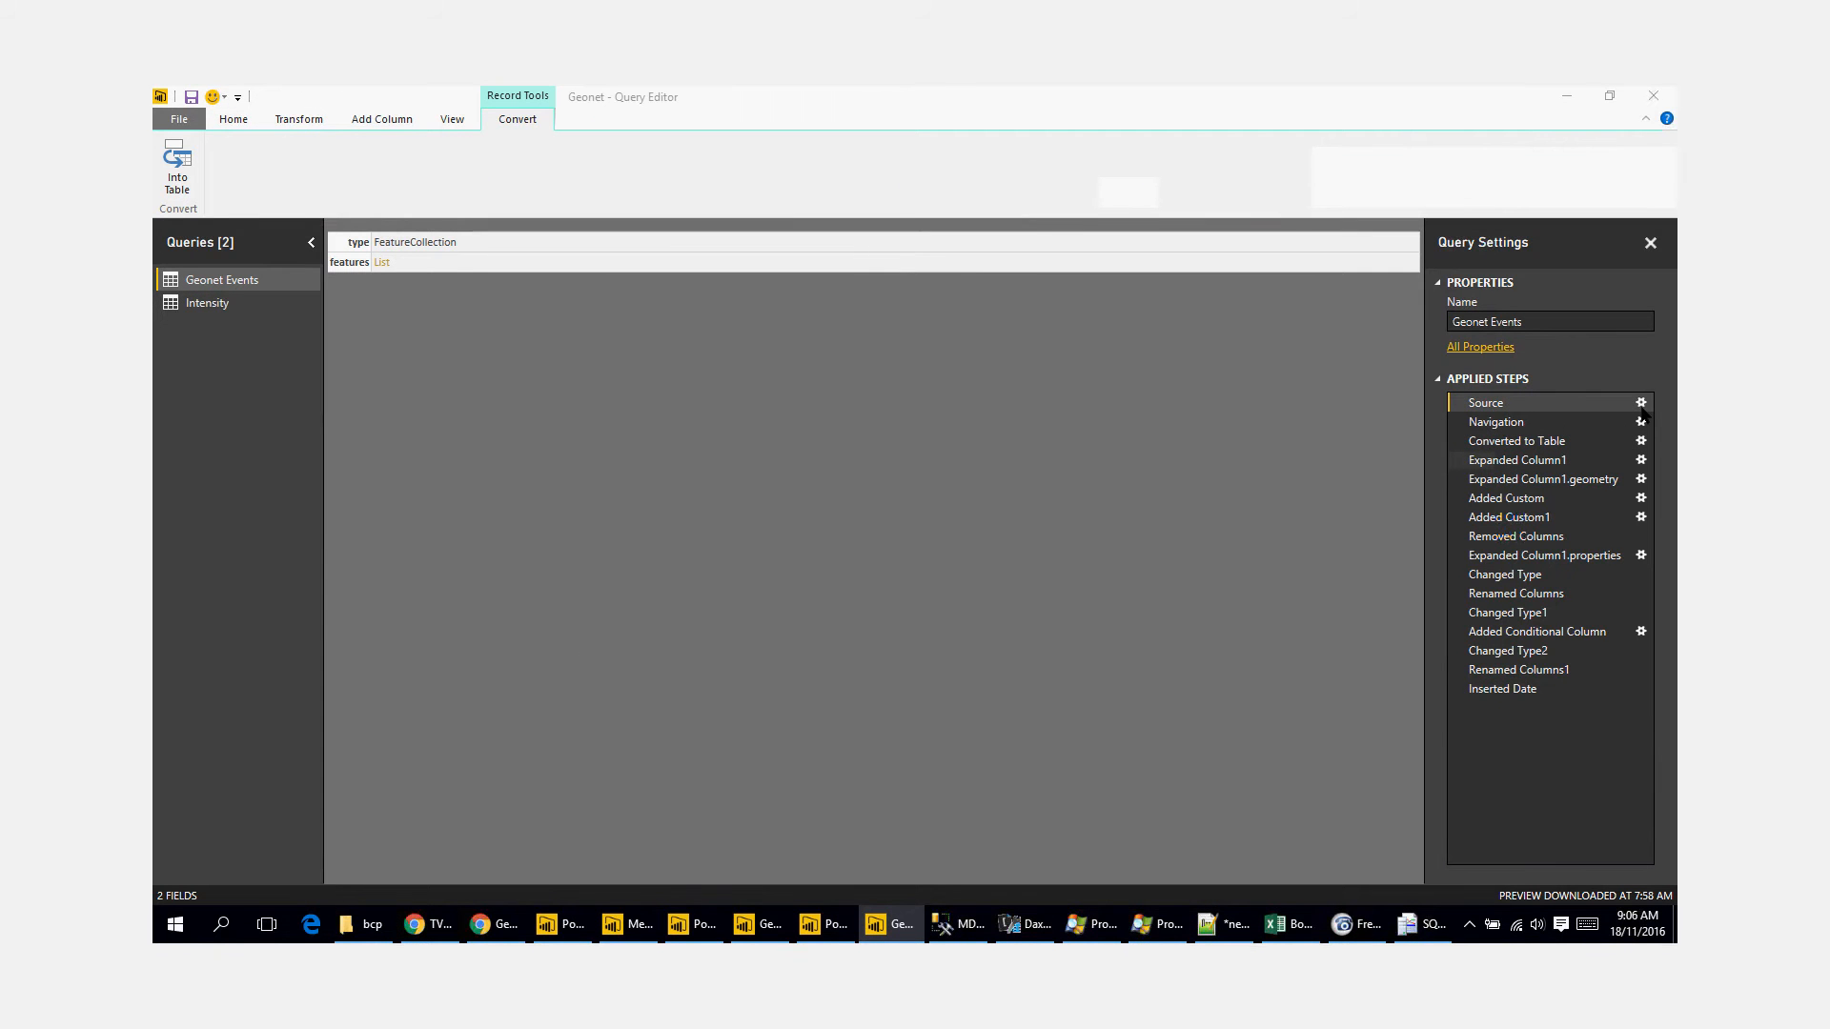
{"action": "left_click", "coordinate": [1641, 404]}
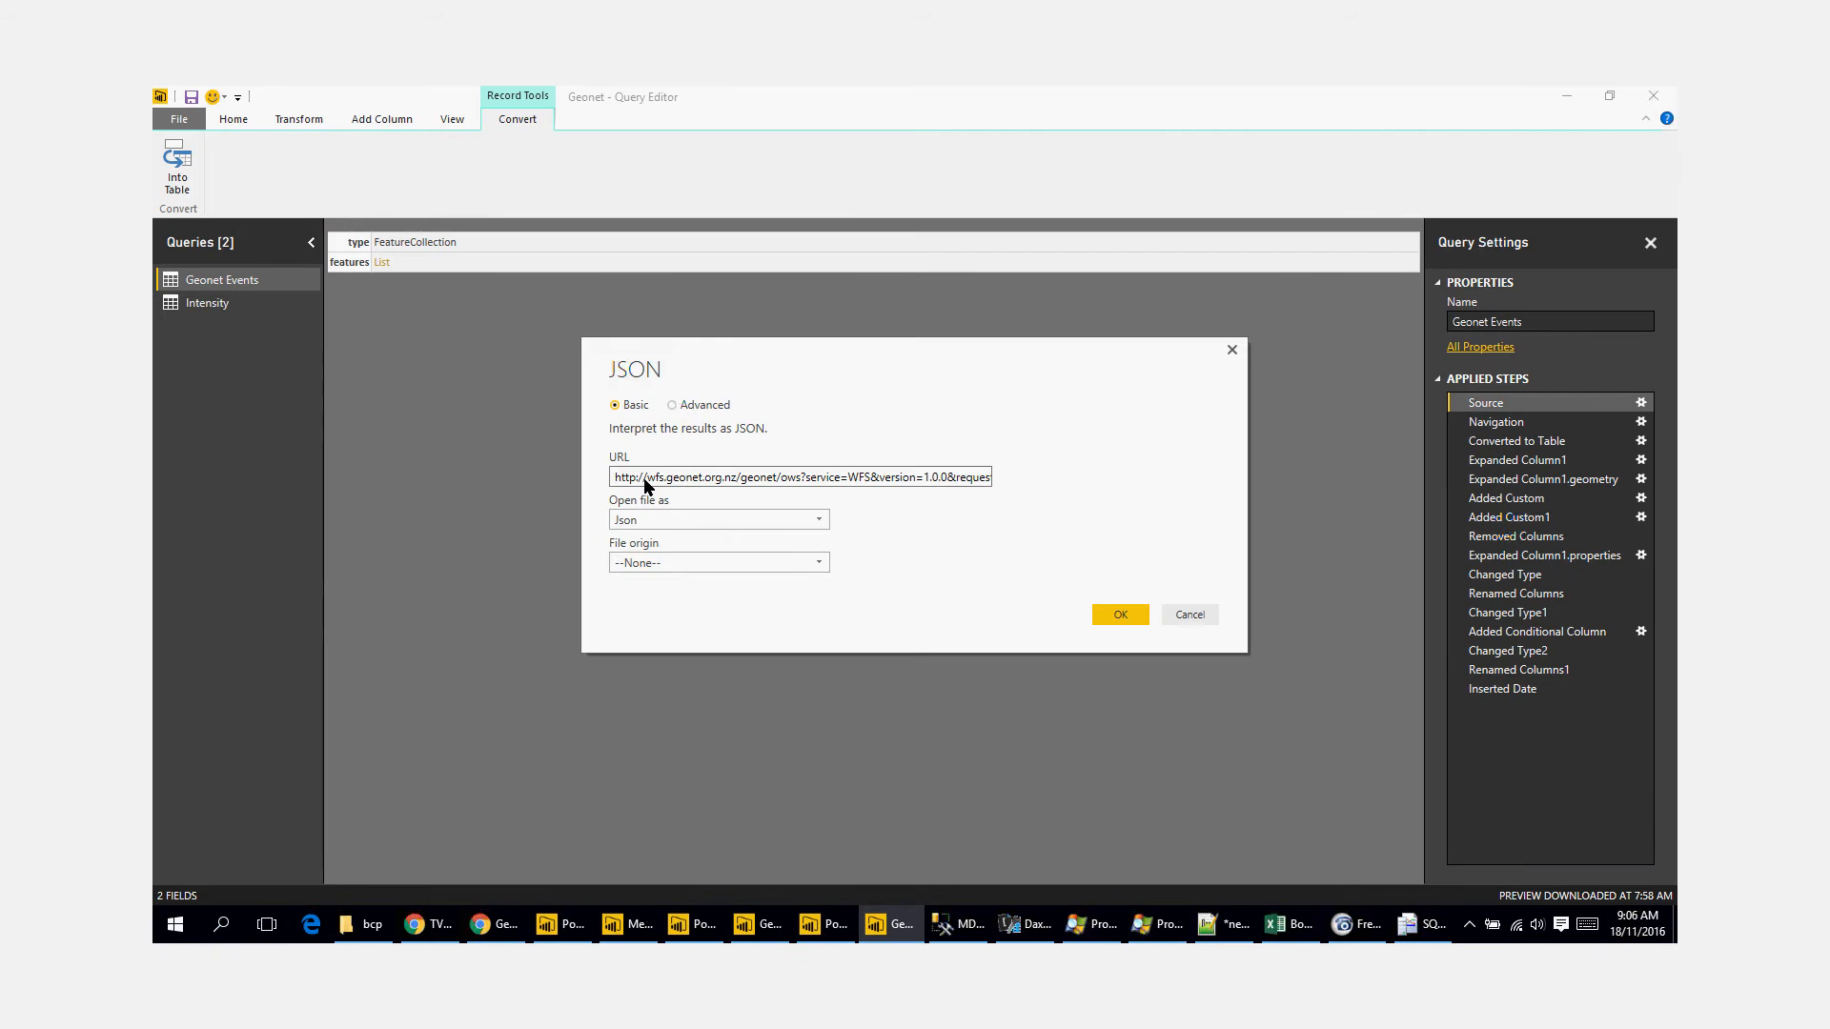
{"action": "left_click_drag", "start_coordinate": [647, 477], "coordinate": [1103, 474]}
{"action": "left_click", "coordinate": [1190, 614]}
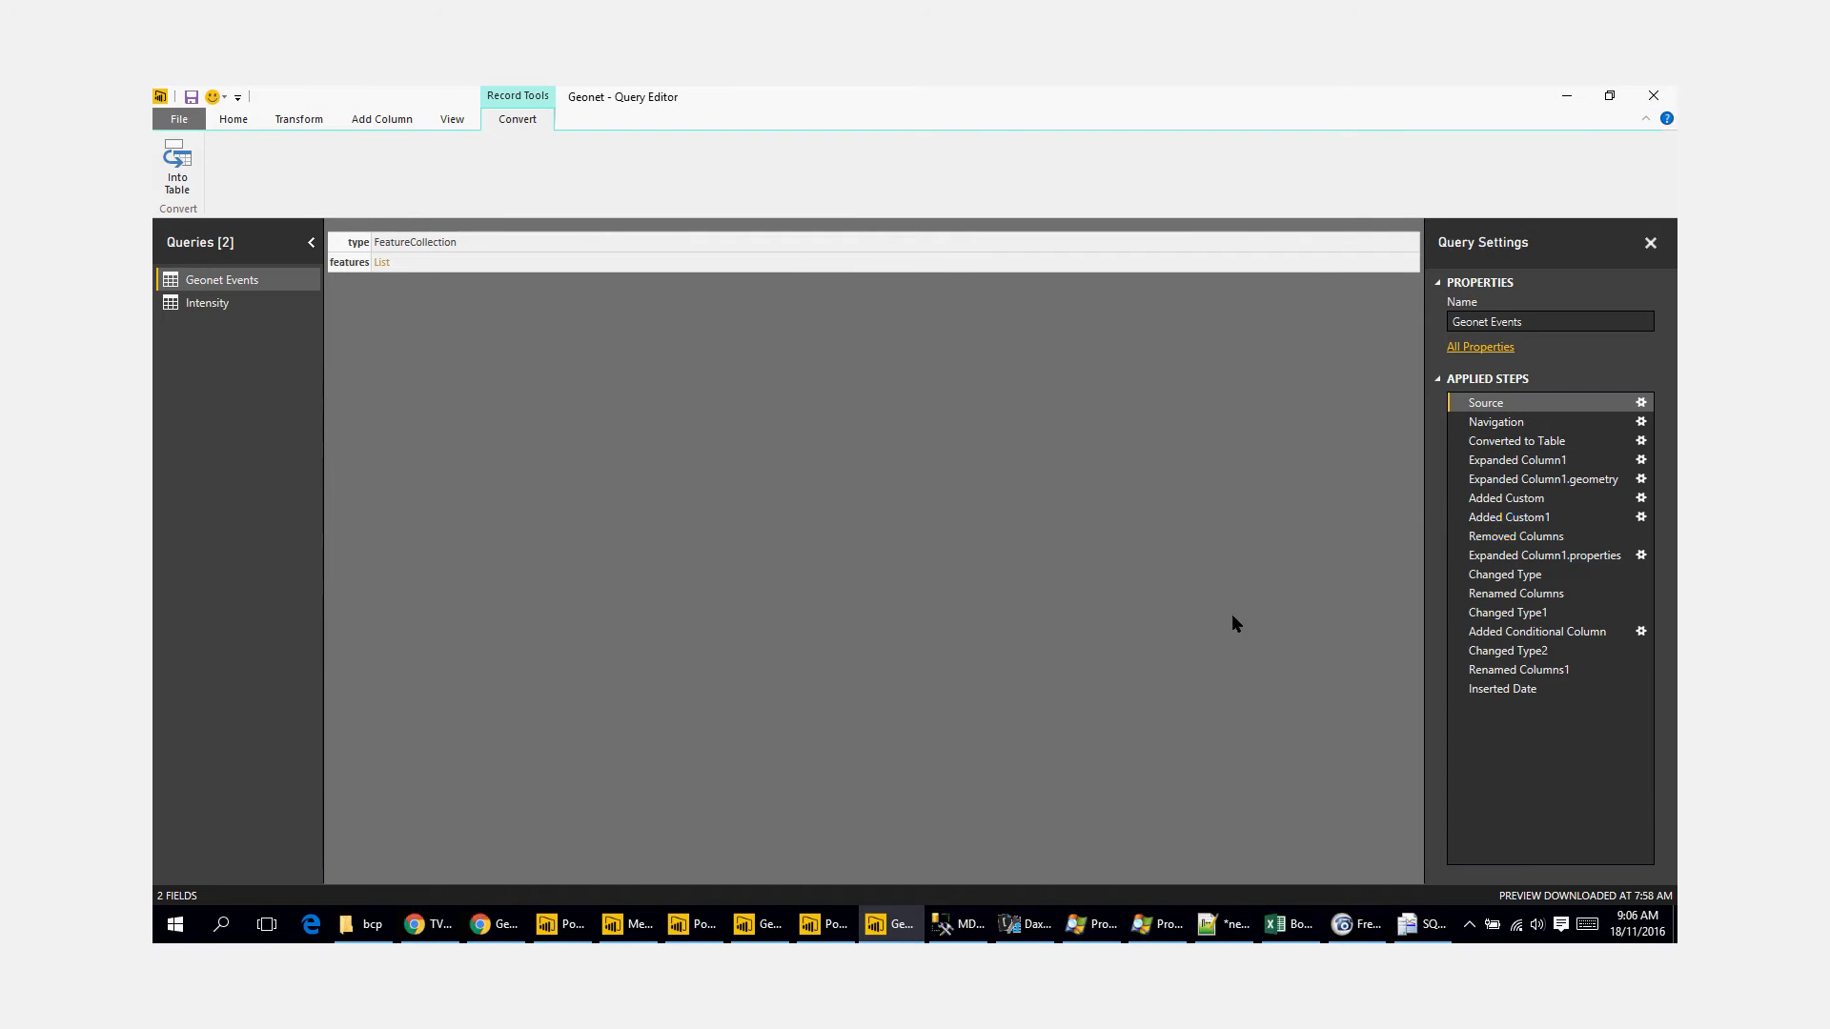
{"action": "left_click", "coordinate": [1523, 482]}
{"action": "left_click", "coordinate": [1522, 688]}
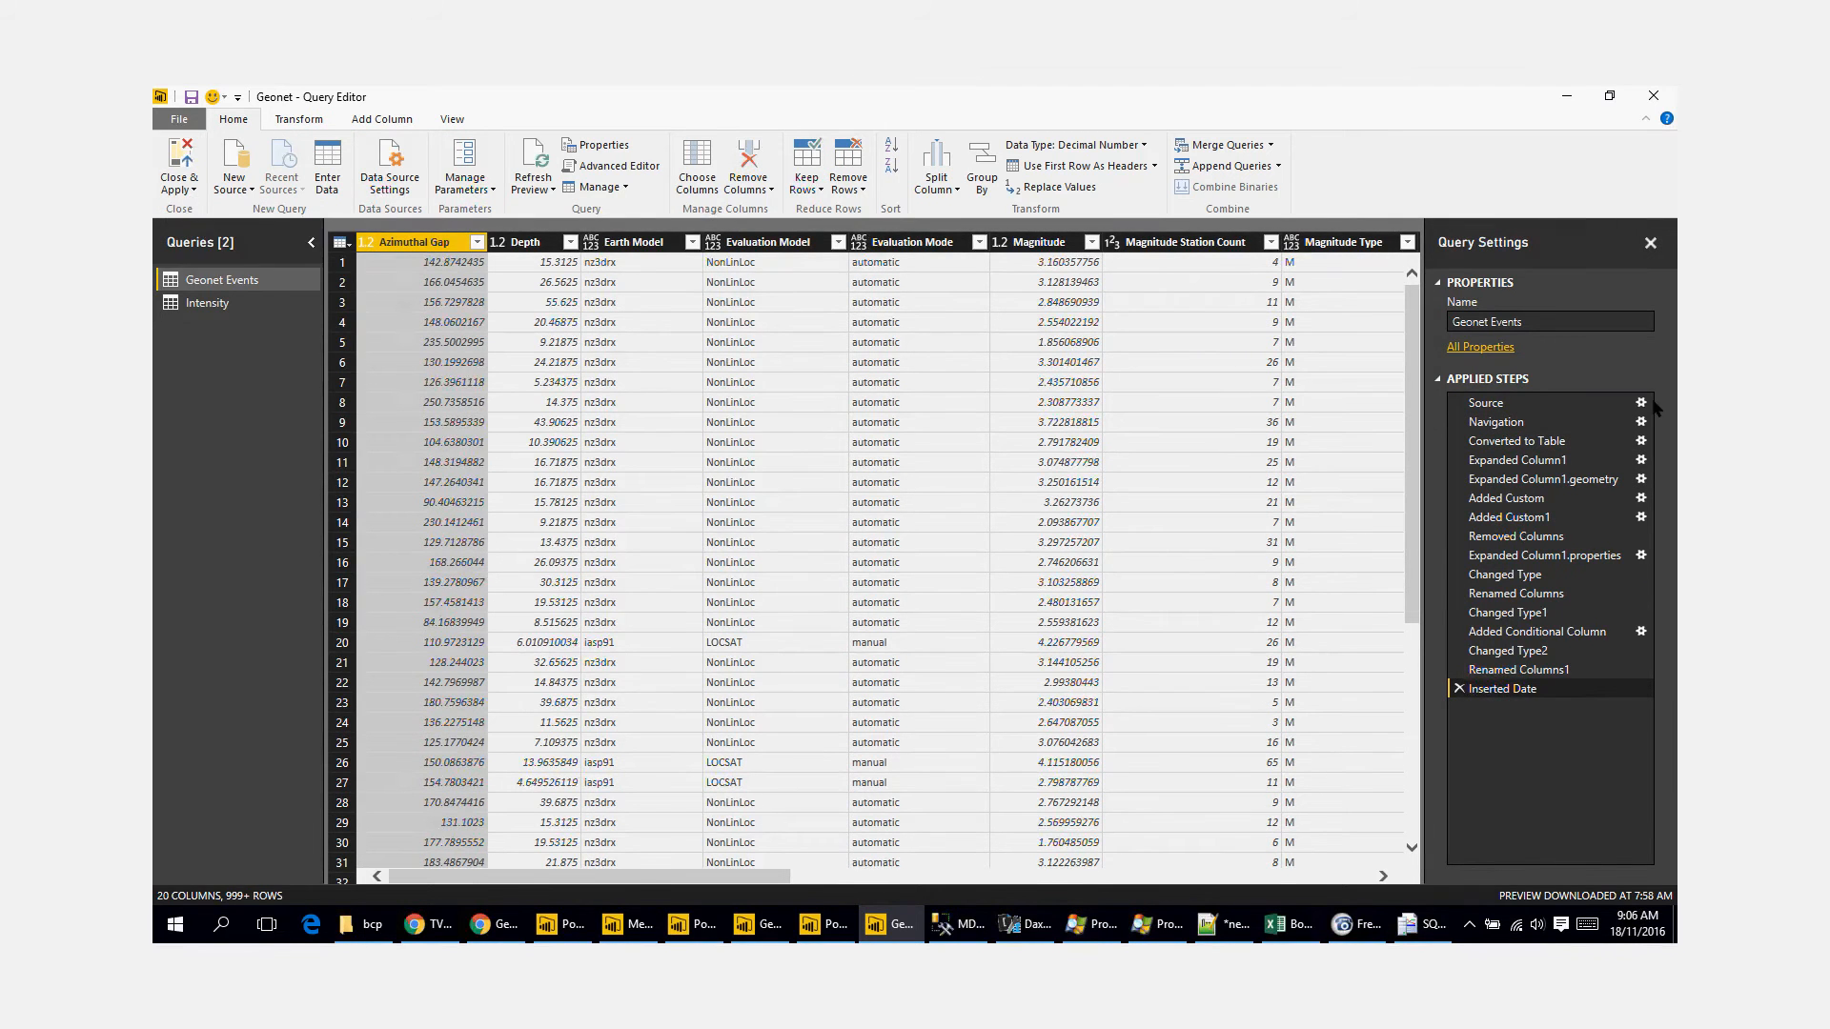
Step: Read the full URL in the Geonet Events JSON source settings, cancel them, and close and apply the query editor
{"action": "left_click", "coordinate": [1549, 402]}
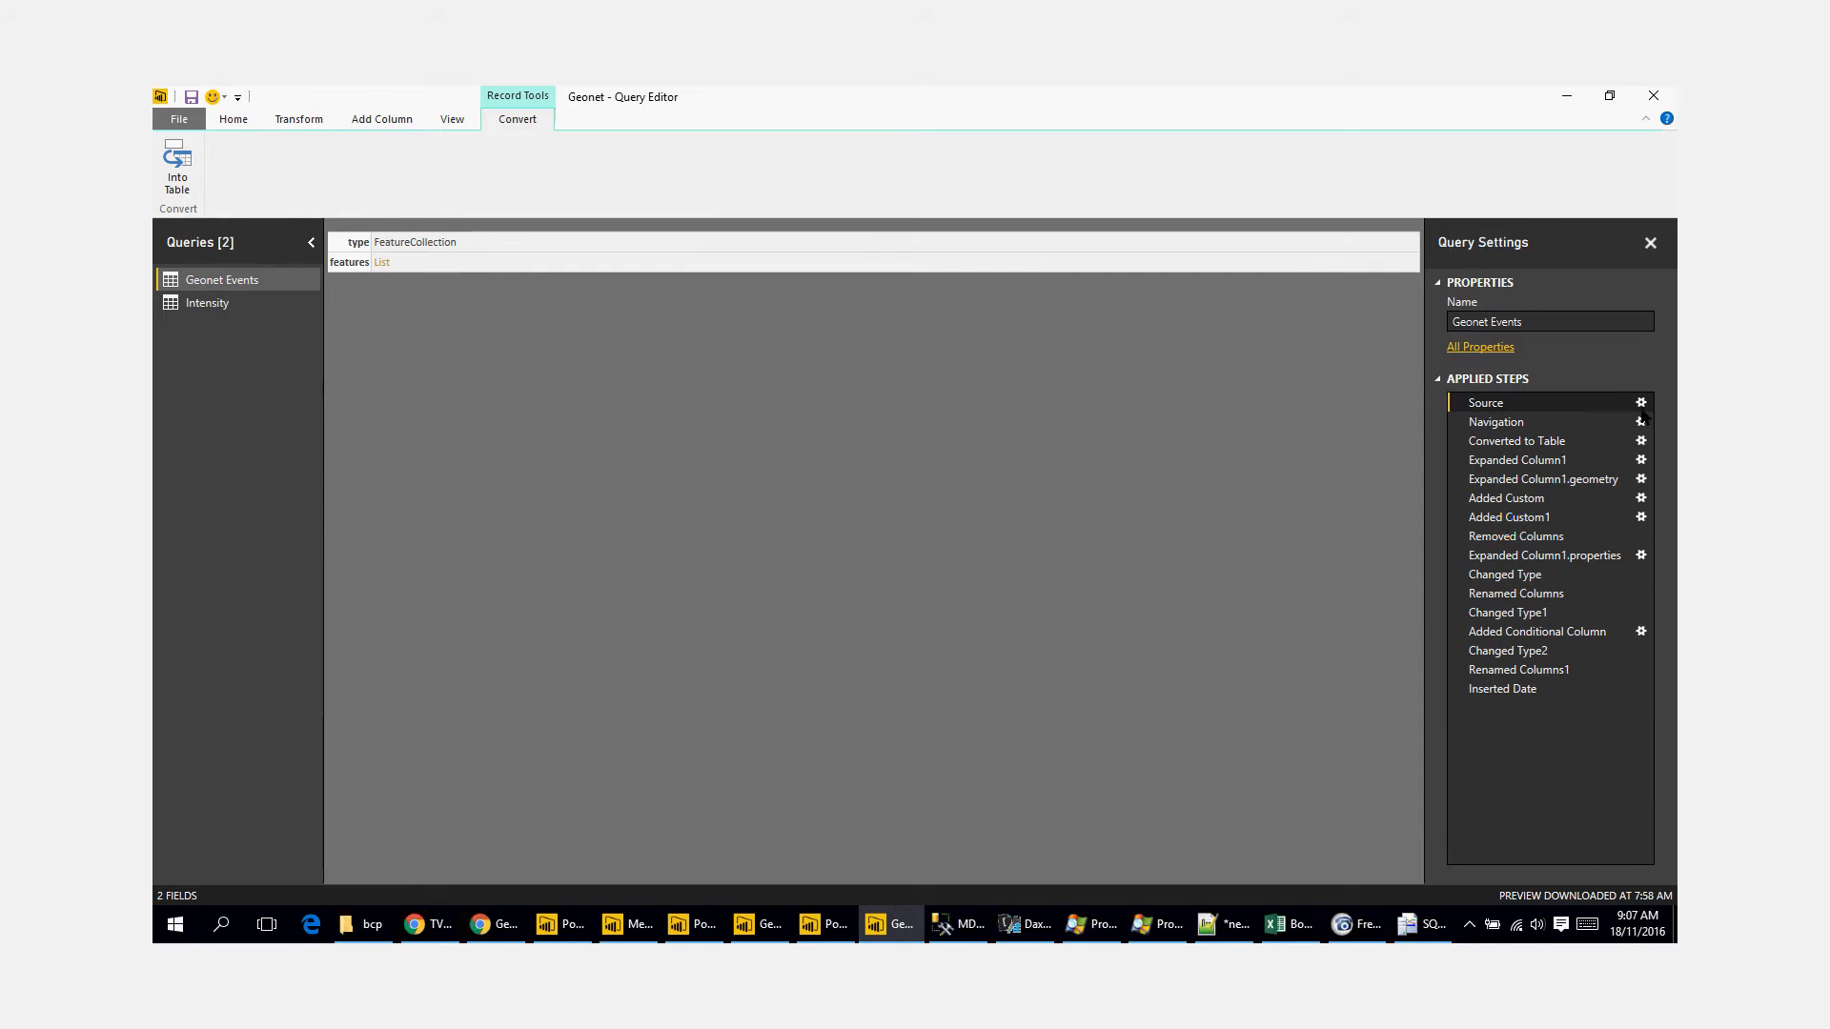
{"action": "left_click", "coordinate": [1642, 402]}
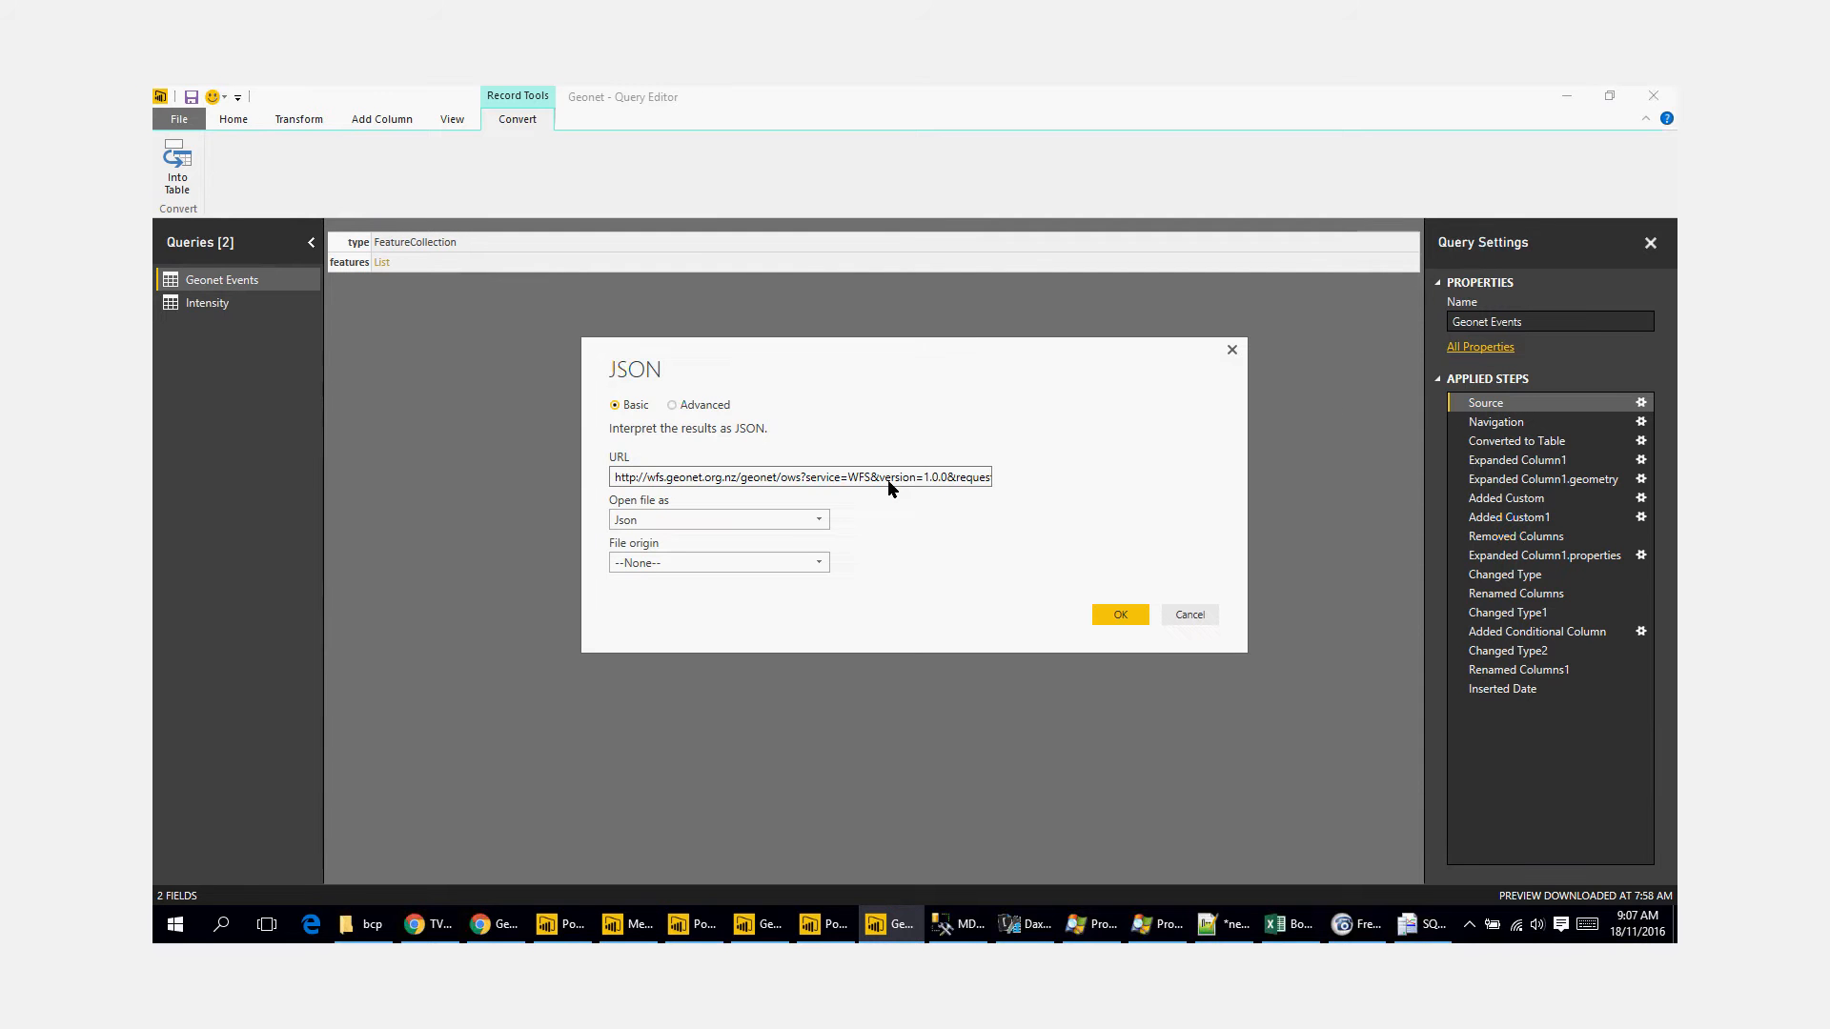
{"action": "mouse_move", "coordinate": [888, 478]}
{"action": "left_mouse_down"}
{"action": "mouse_move", "coordinate": [931, 478]}
{"action": "mouse_move", "coordinate": [912, 471]}
{"action": "left_mouse_up"}
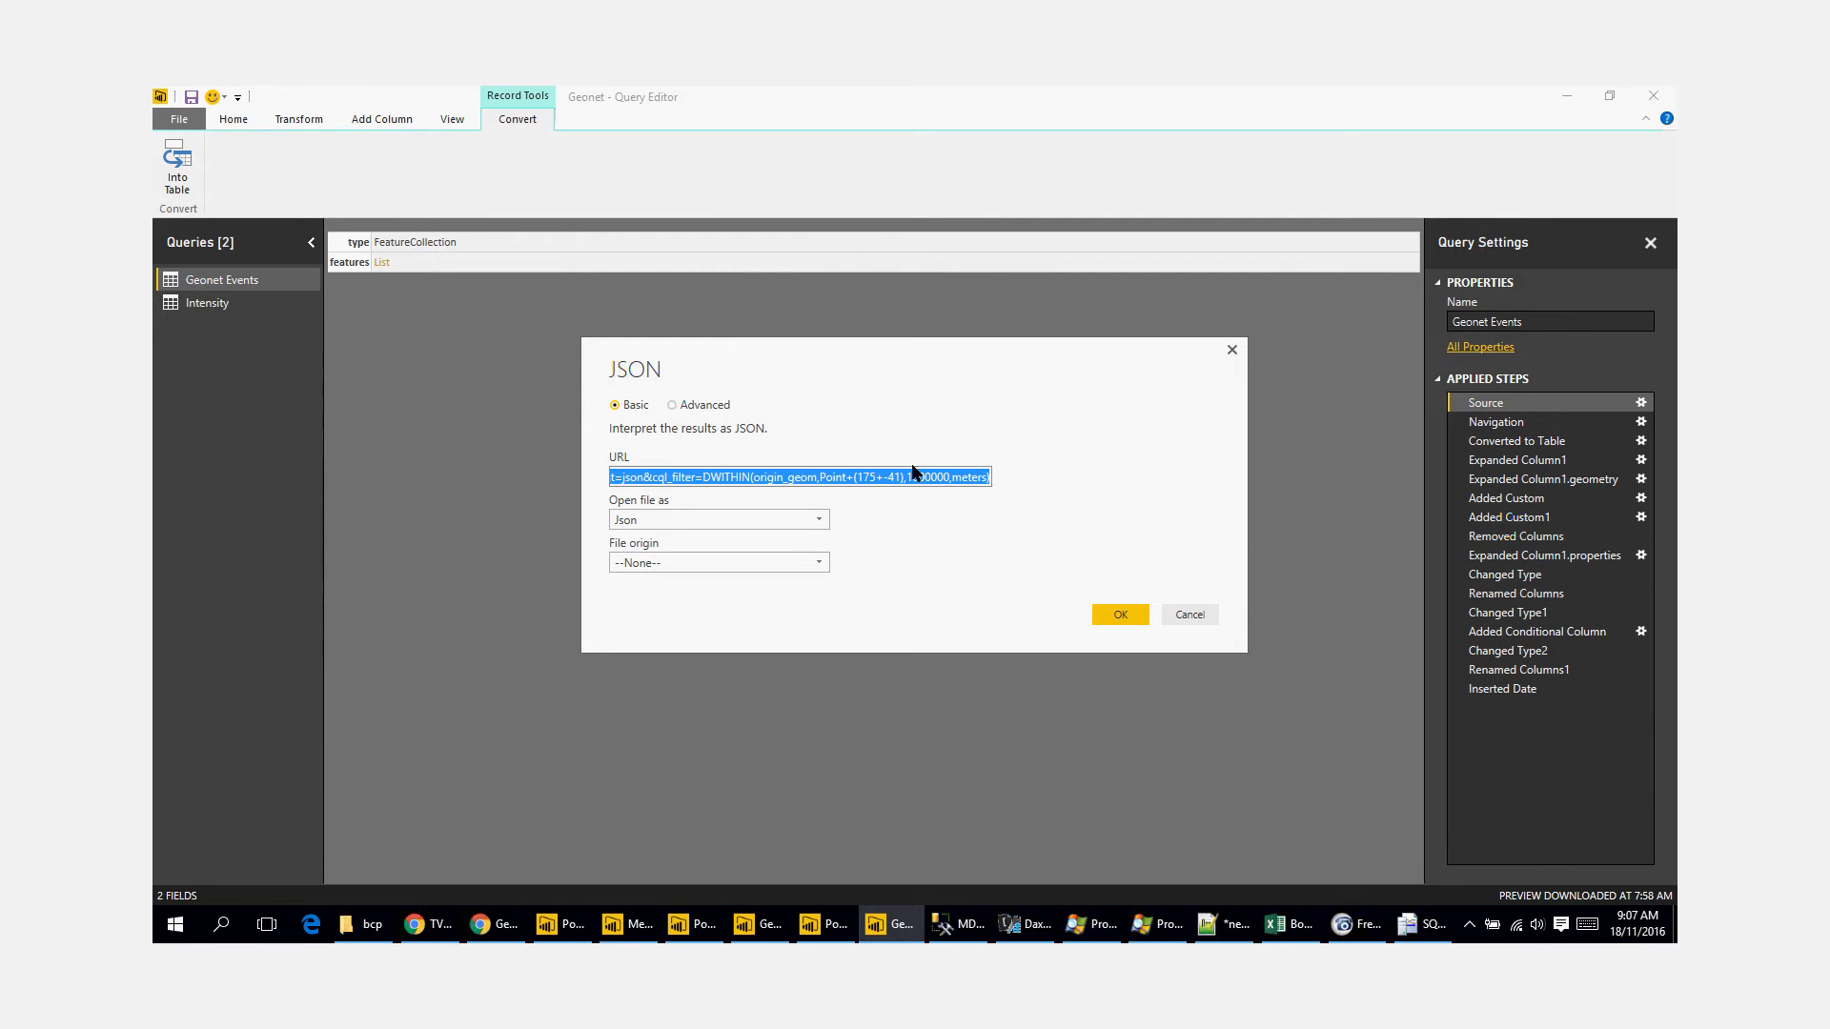
{"action": "left_click", "coordinate": [663, 479]}
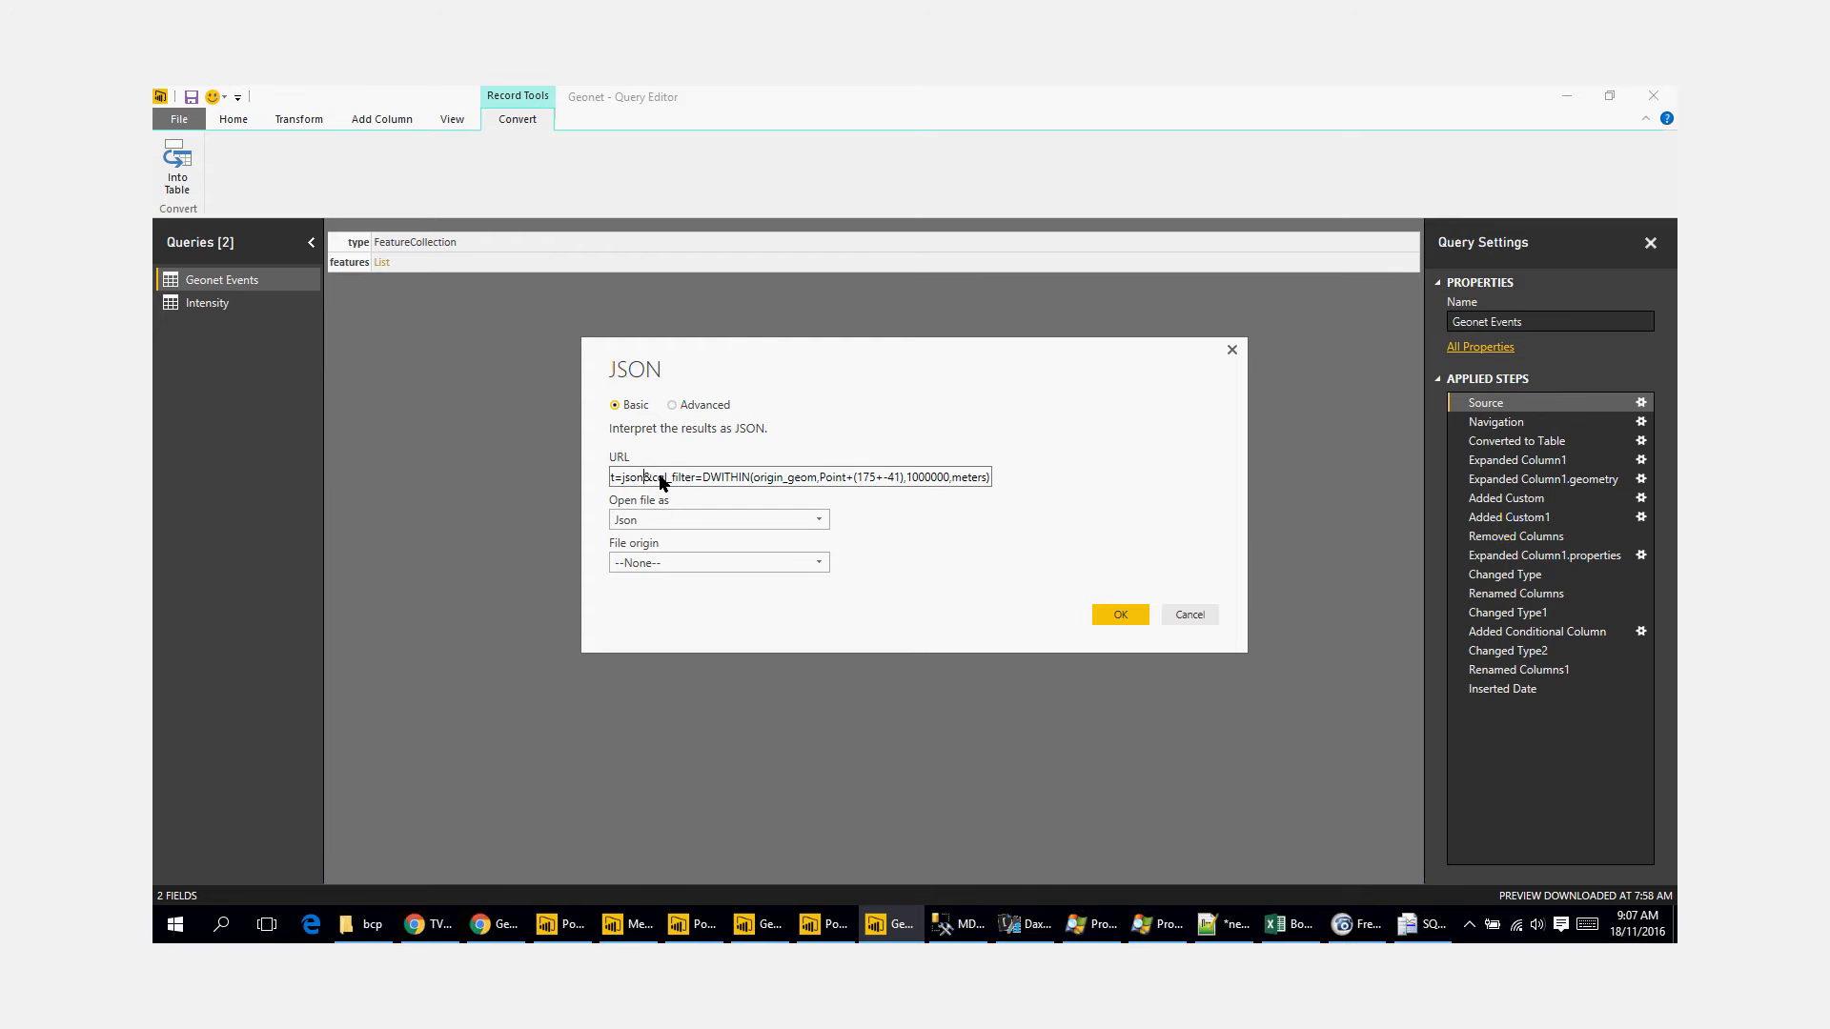
{"action": "key", "text": "Left"}
{"action": "key", "text": "Left"}
{"action": "key", "text": "Left"}
{"action": "key", "text": "Left"}
{"action": "key", "text": "Left"}
{"action": "key", "text": "Left"}
{"action": "key", "text": "Left"}
{"action": "key", "text": "Left"}
{"action": "key", "text": "Left"}
{"action": "key", "text": "Left"}
{"action": "key", "text": "Left"}
{"action": "key", "text": "Left"}
{"action": "key", "text": "Left"}
{"action": "key", "text": "Left"}
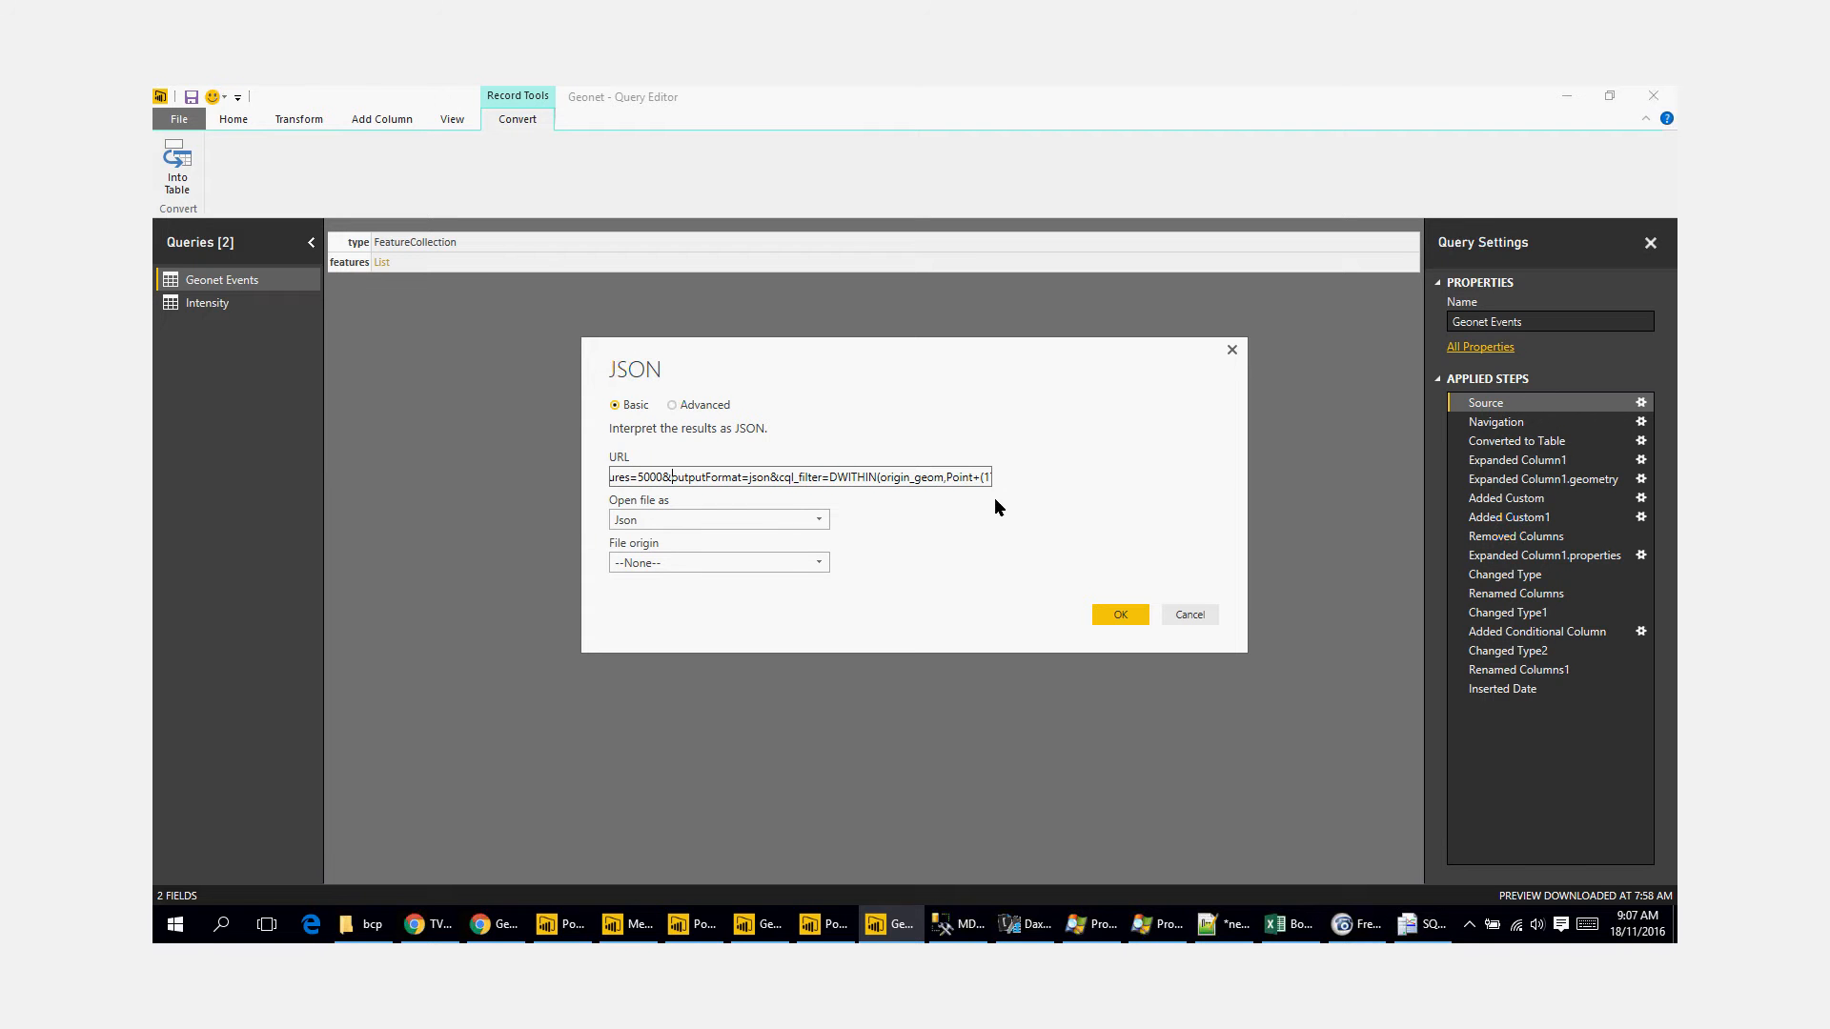
{"action": "key", "text": "Right"}
{"action": "key", "text": "Right"}
{"action": "key", "text": "Right"}
{"action": "key", "text": "Right"}
{"action": "key", "text": "Right"}
{"action": "key", "text": "Right"}
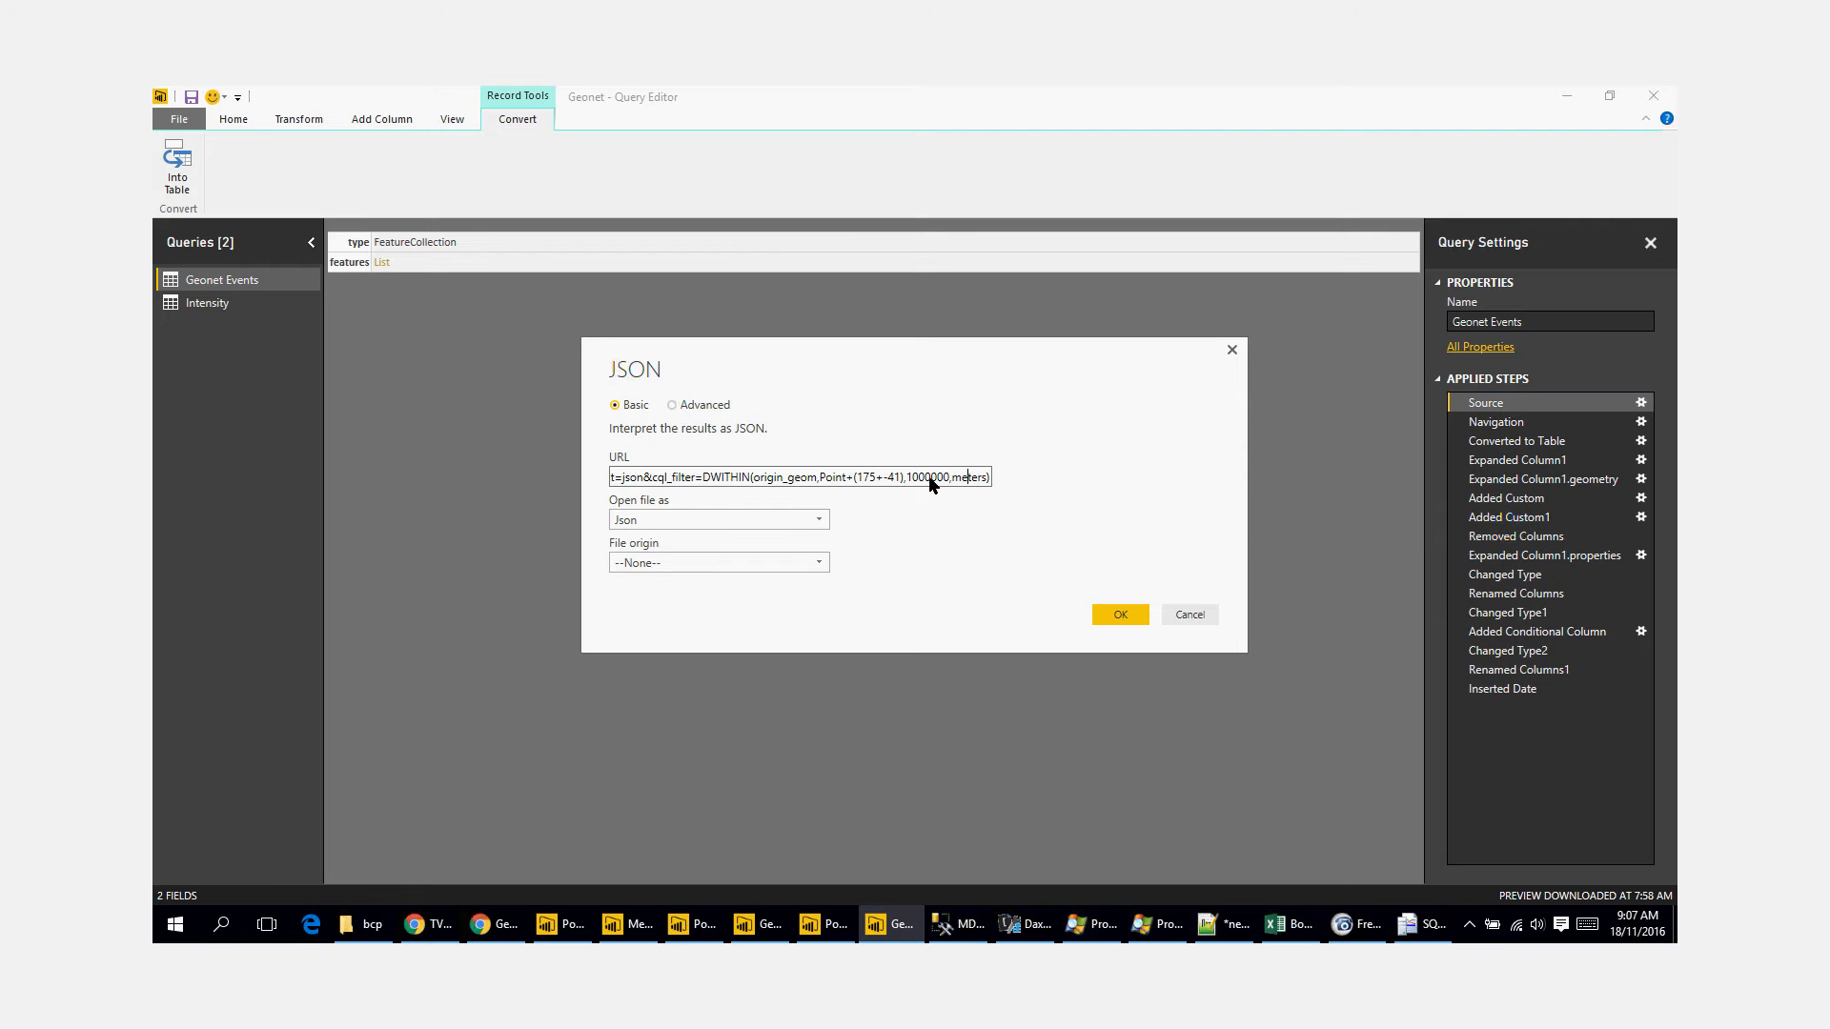
{"action": "left_click", "coordinate": [1192, 616]}
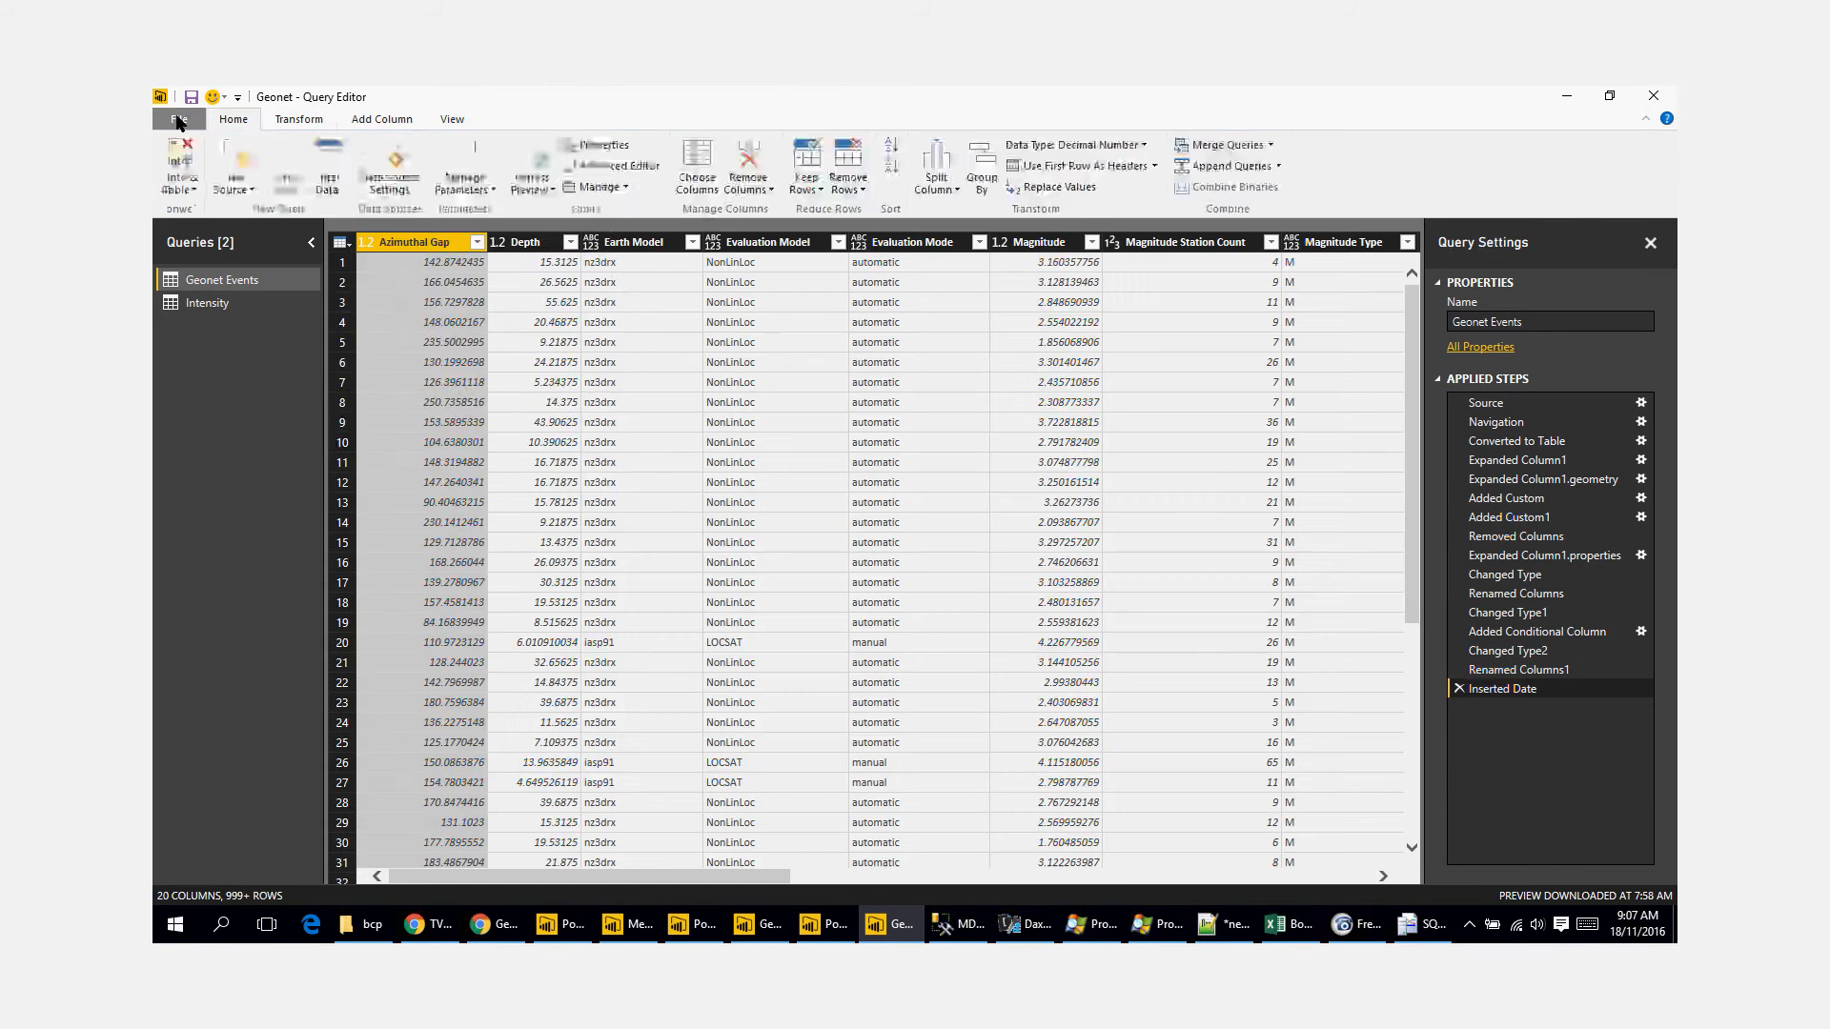
{"action": "left_click", "coordinate": [179, 118]}
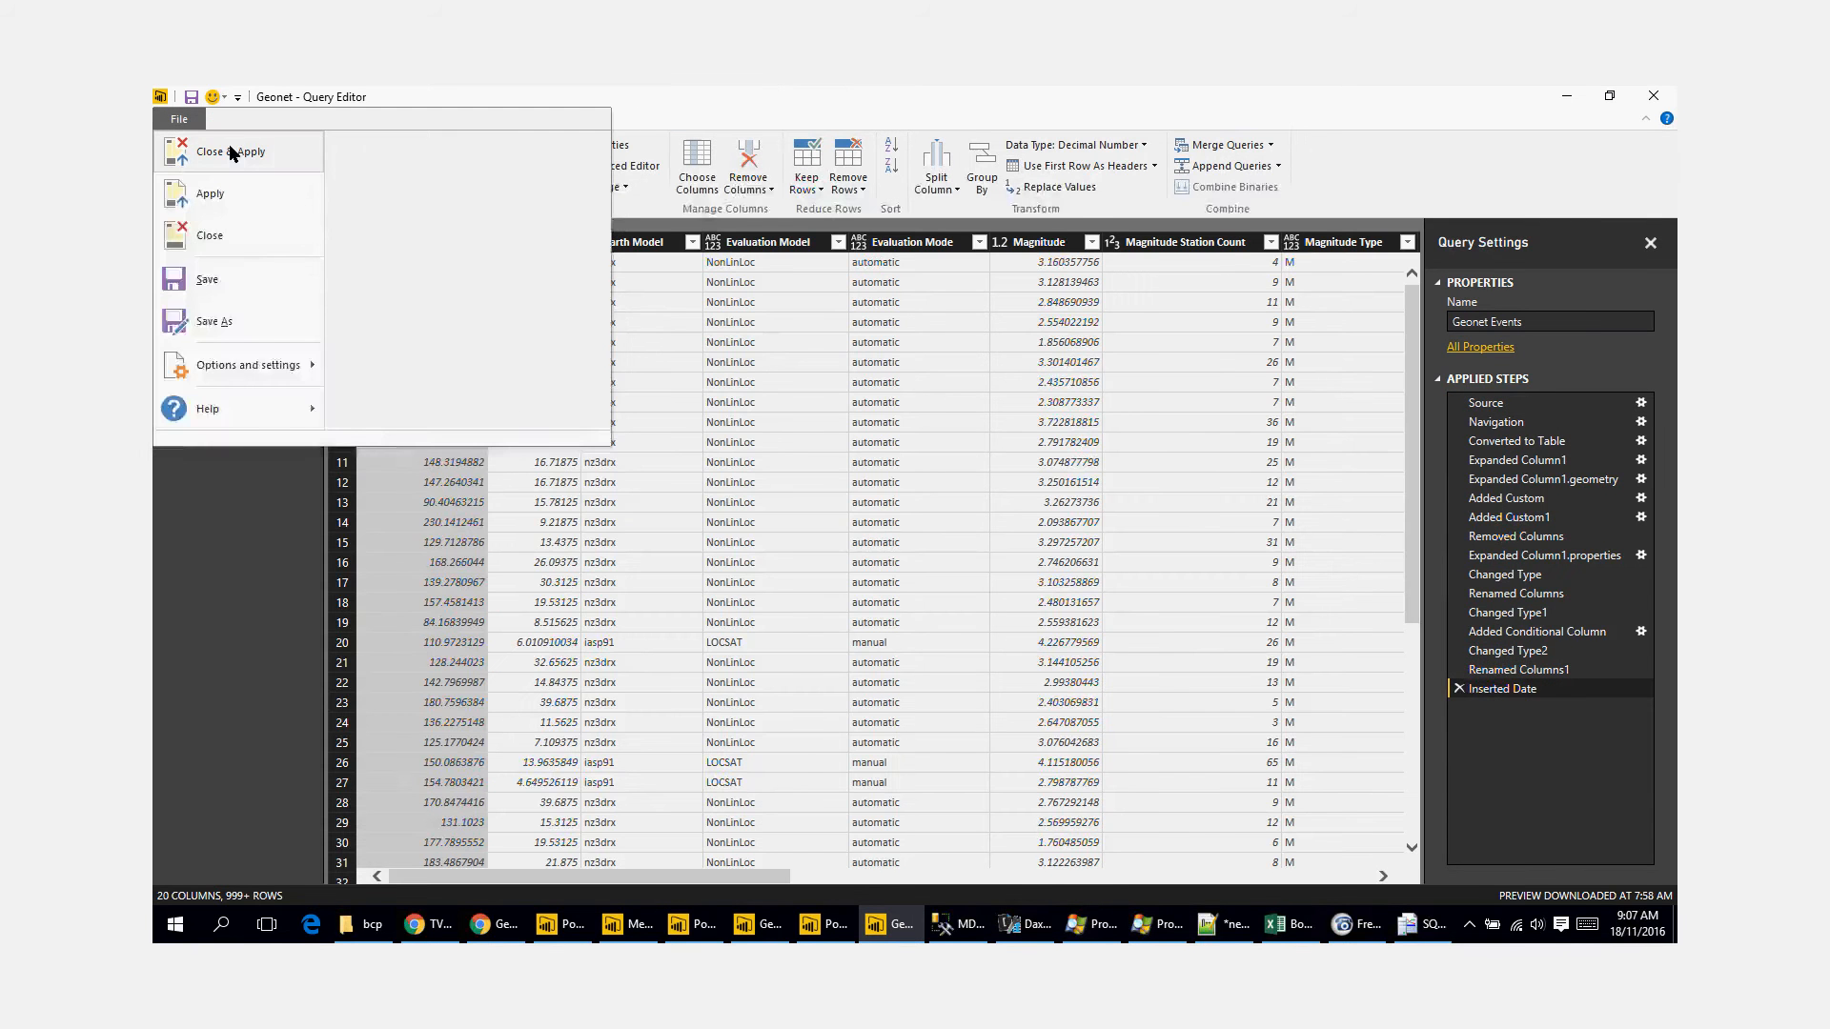
{"action": "left_click", "coordinate": [232, 153]}
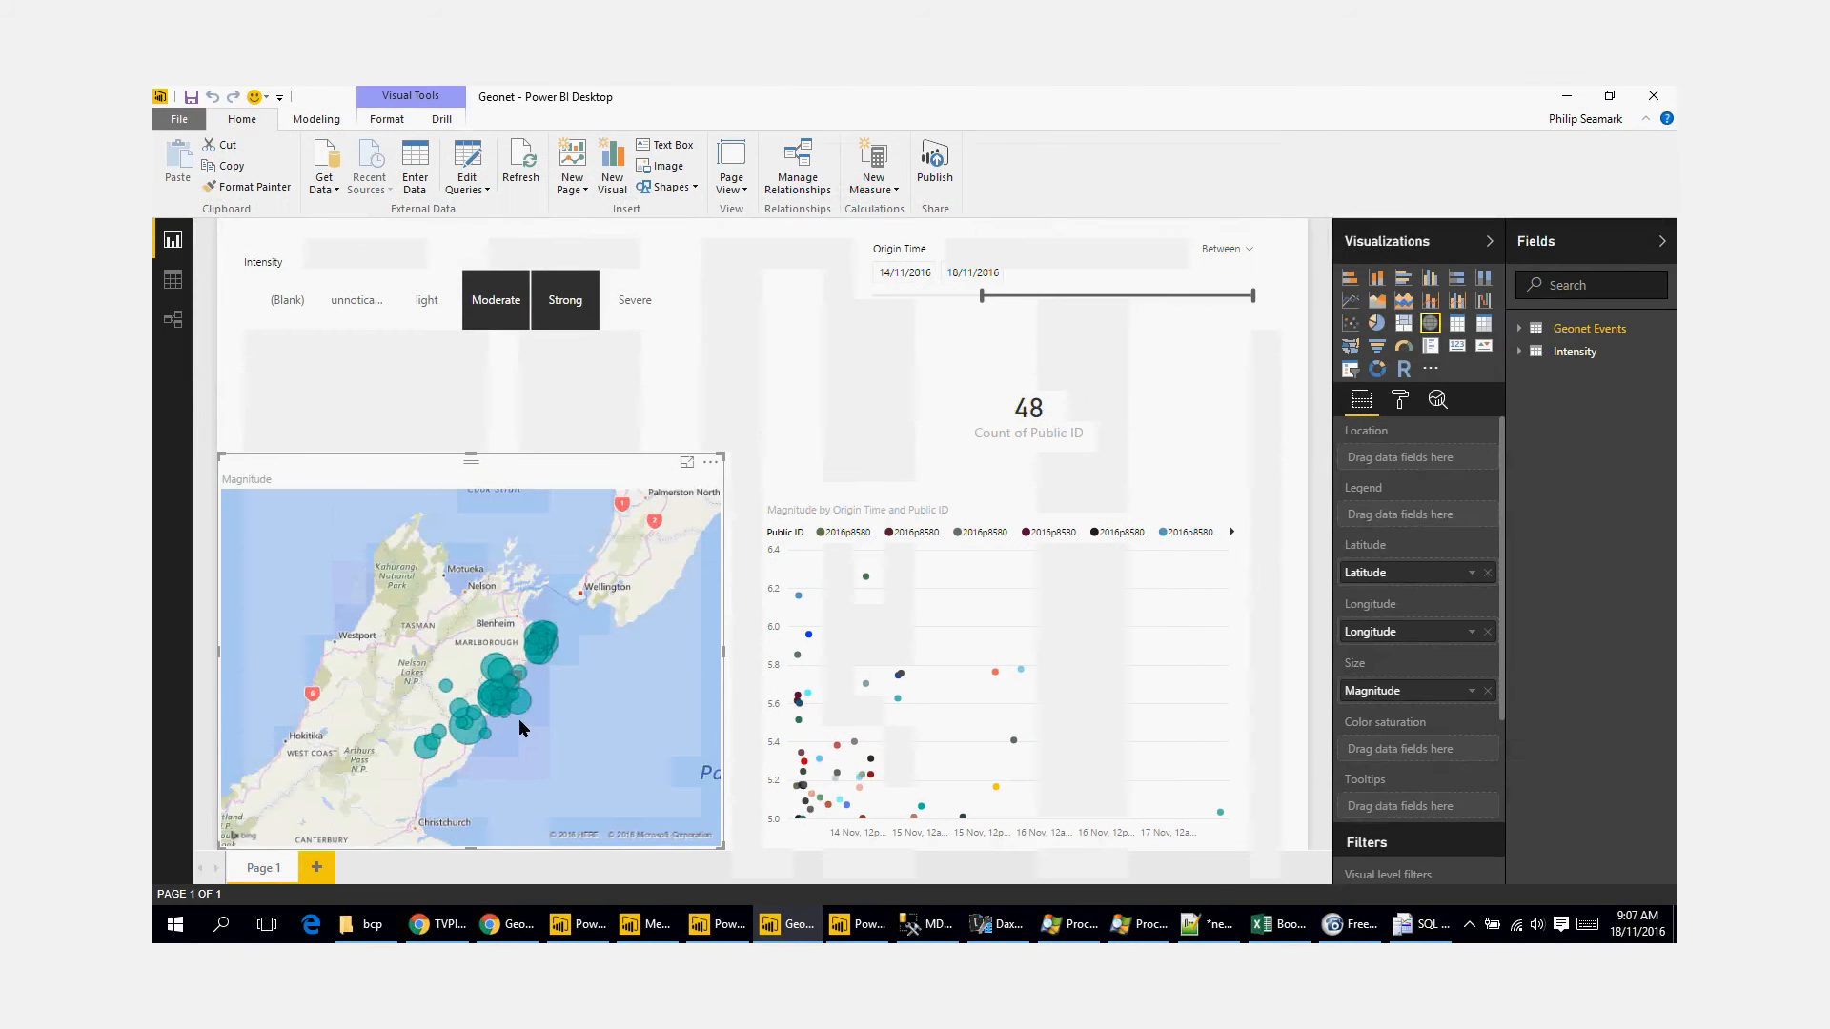
Step: Extend the start of the Origin Time range slightly earlier and add Severe to the Moderate and Strong intensity selection
{"action": "left_click_drag", "start_coordinate": [519, 719], "coordinate": [535, 688]}
{"action": "mouse_move", "coordinate": [519, 680]}
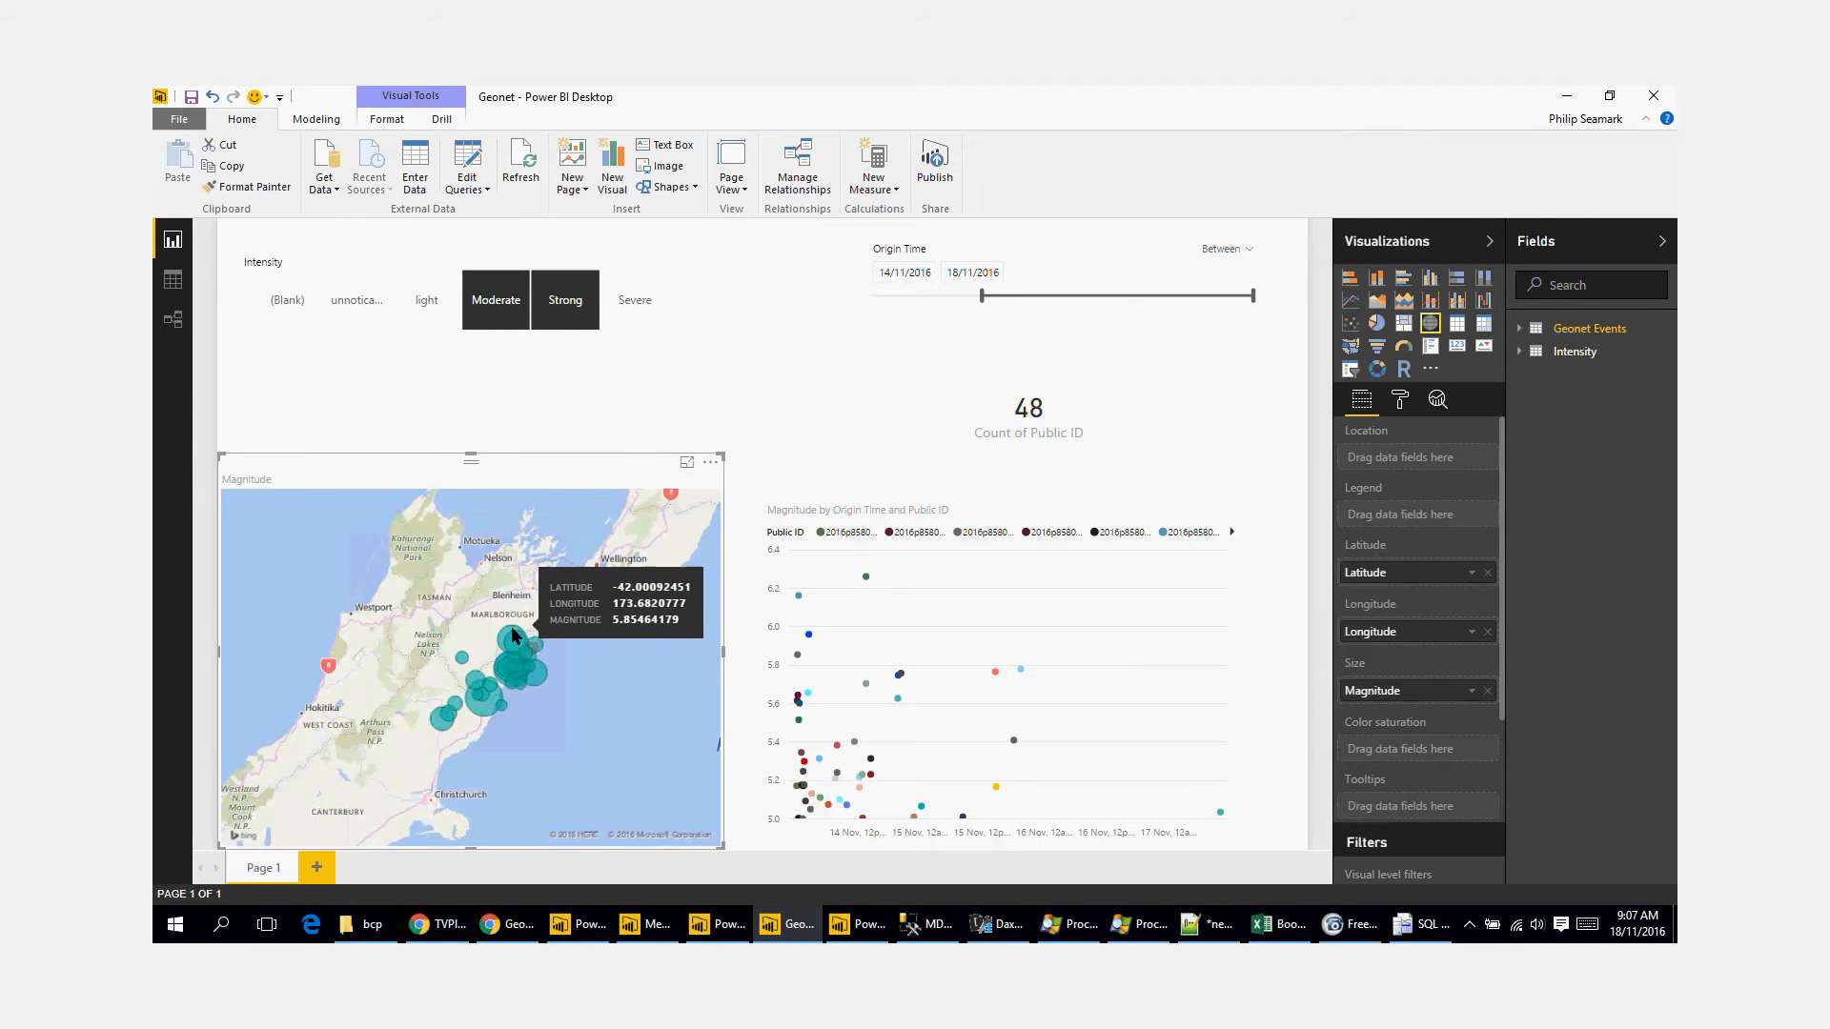
{"action": "left_click", "coordinate": [588, 312], "text": "ctrl"}
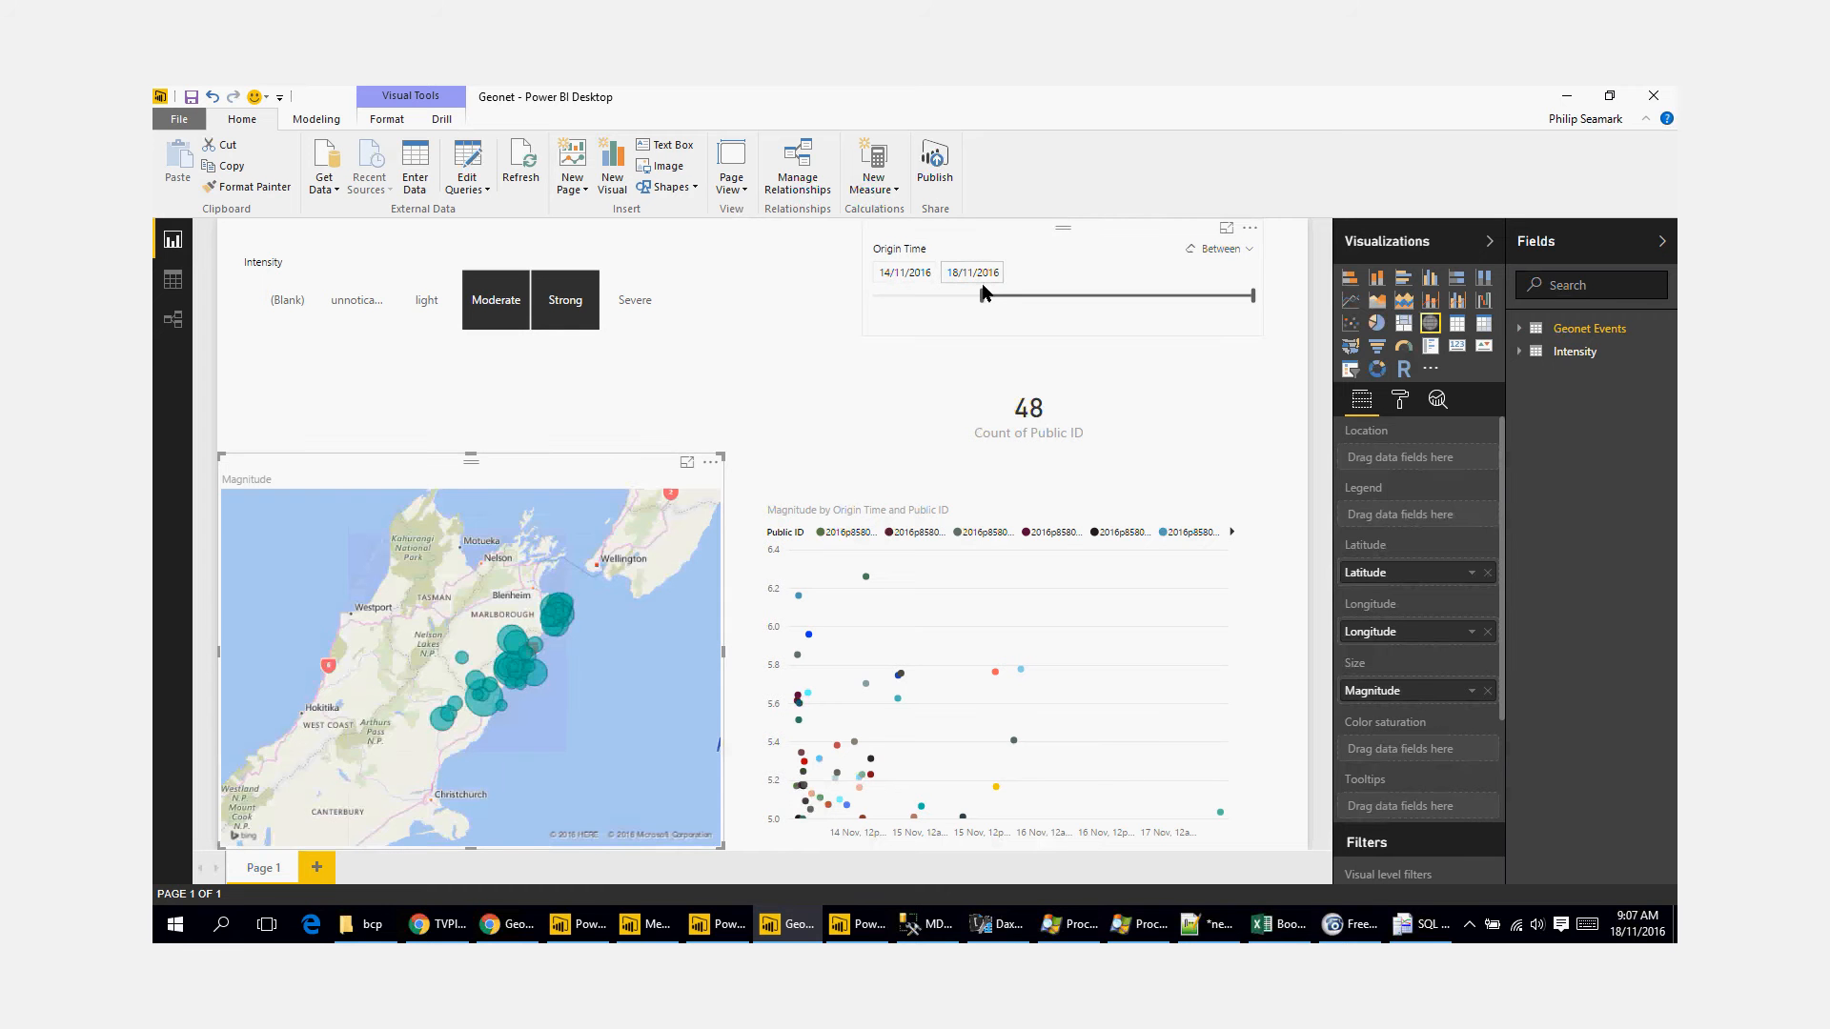
{"action": "left_click_drag", "start_coordinate": [982, 296], "coordinate": [965, 296]}
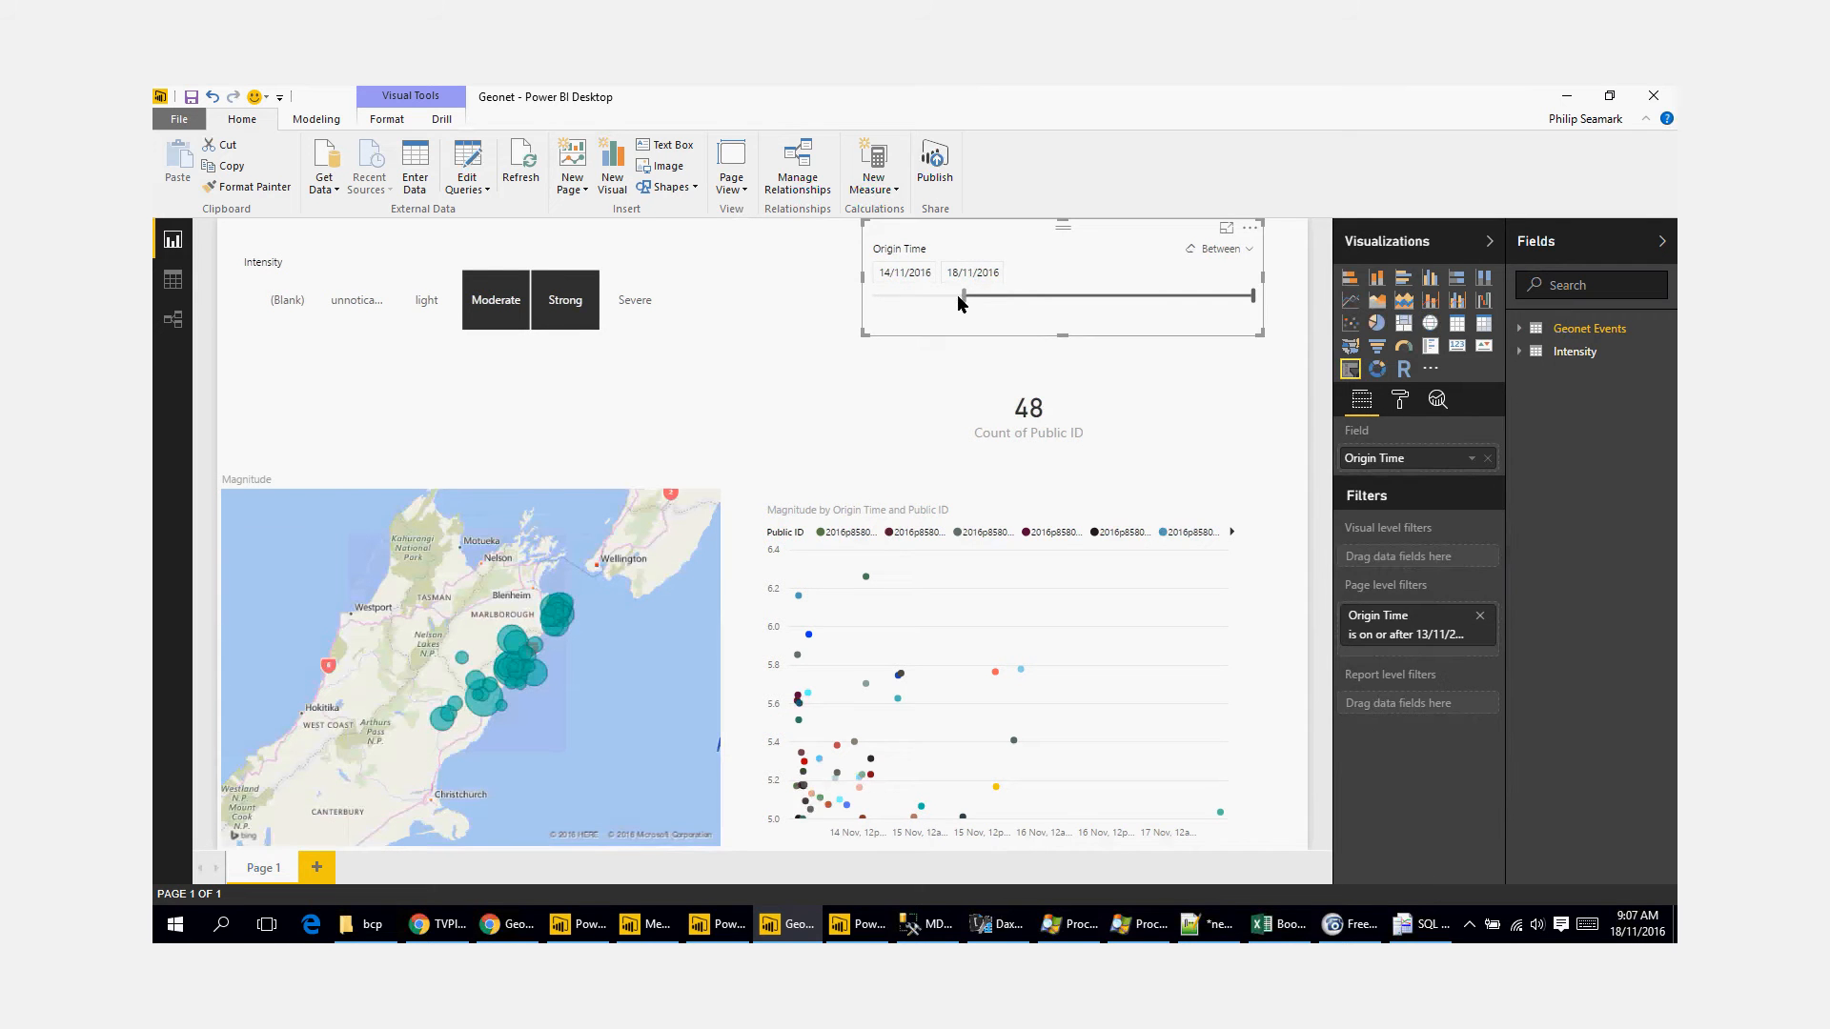
{"action": "left_click", "coordinate": [649, 299]}
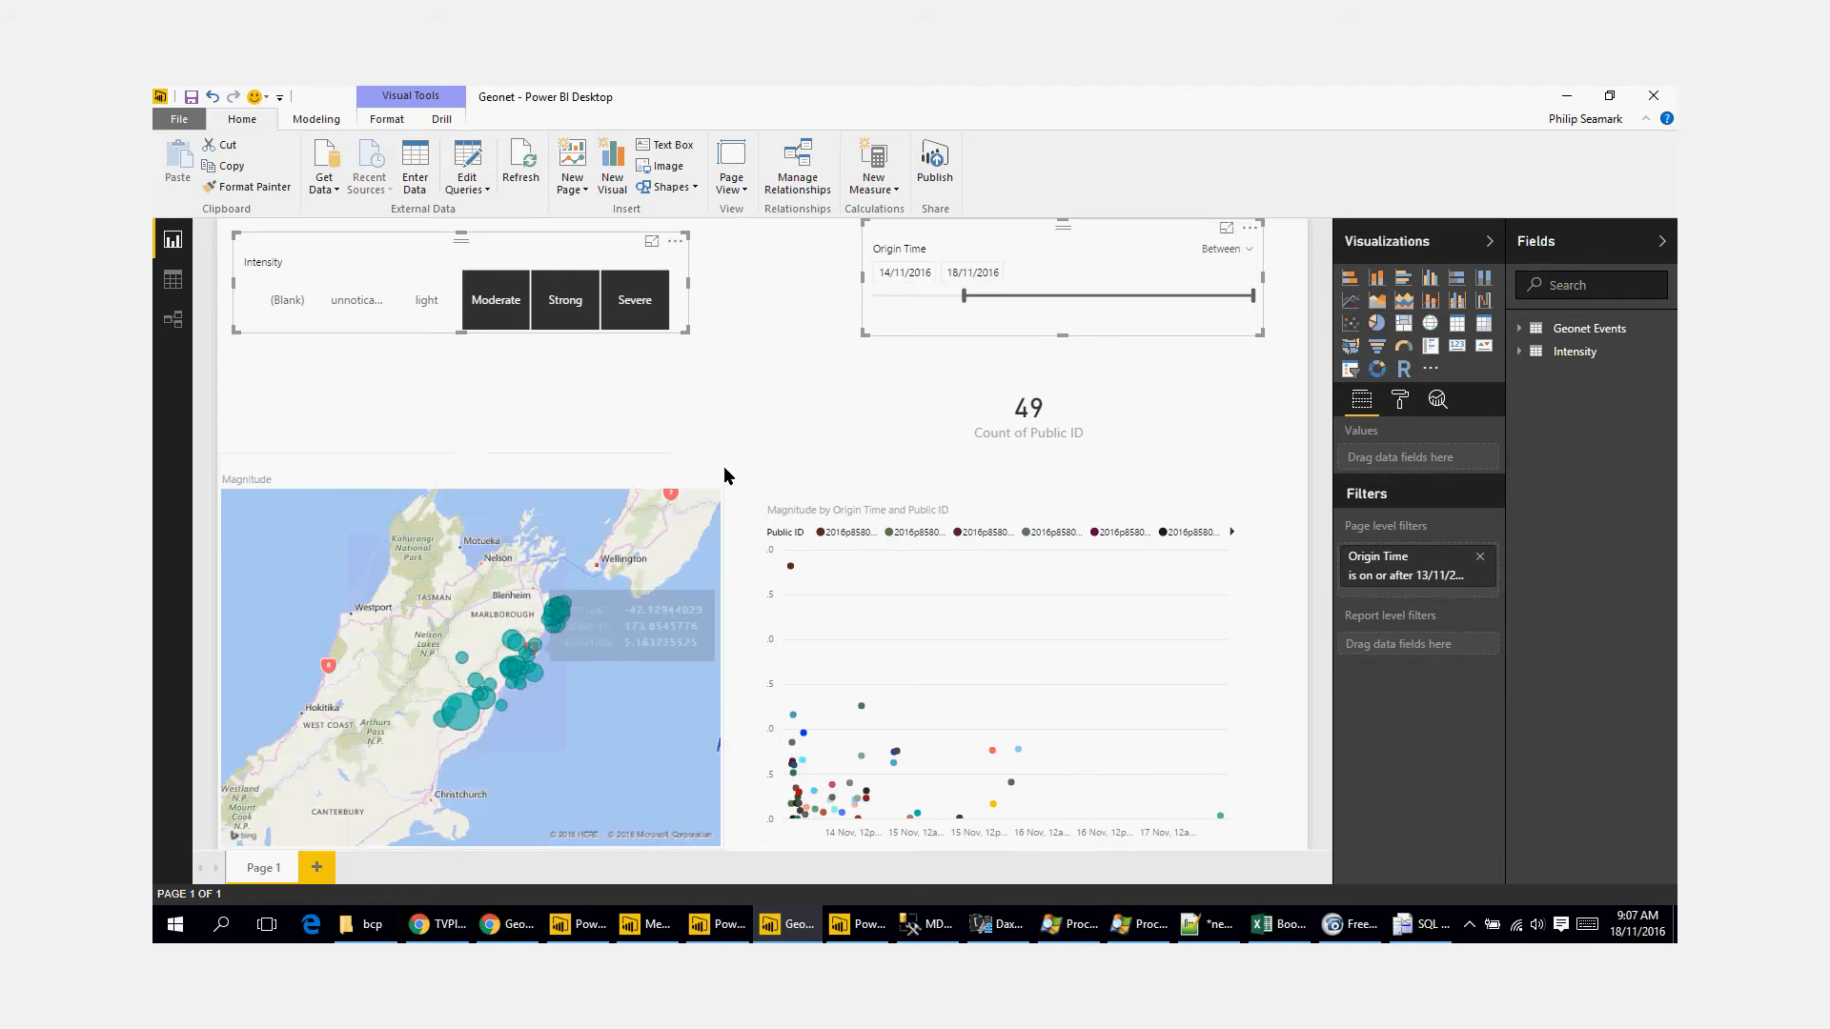
Step: Cross-filter the report by the largest quake bubble on the map, inspect its point in the magnitude chart, and clear the selection
{"action": "left_click", "coordinate": [454, 705]}
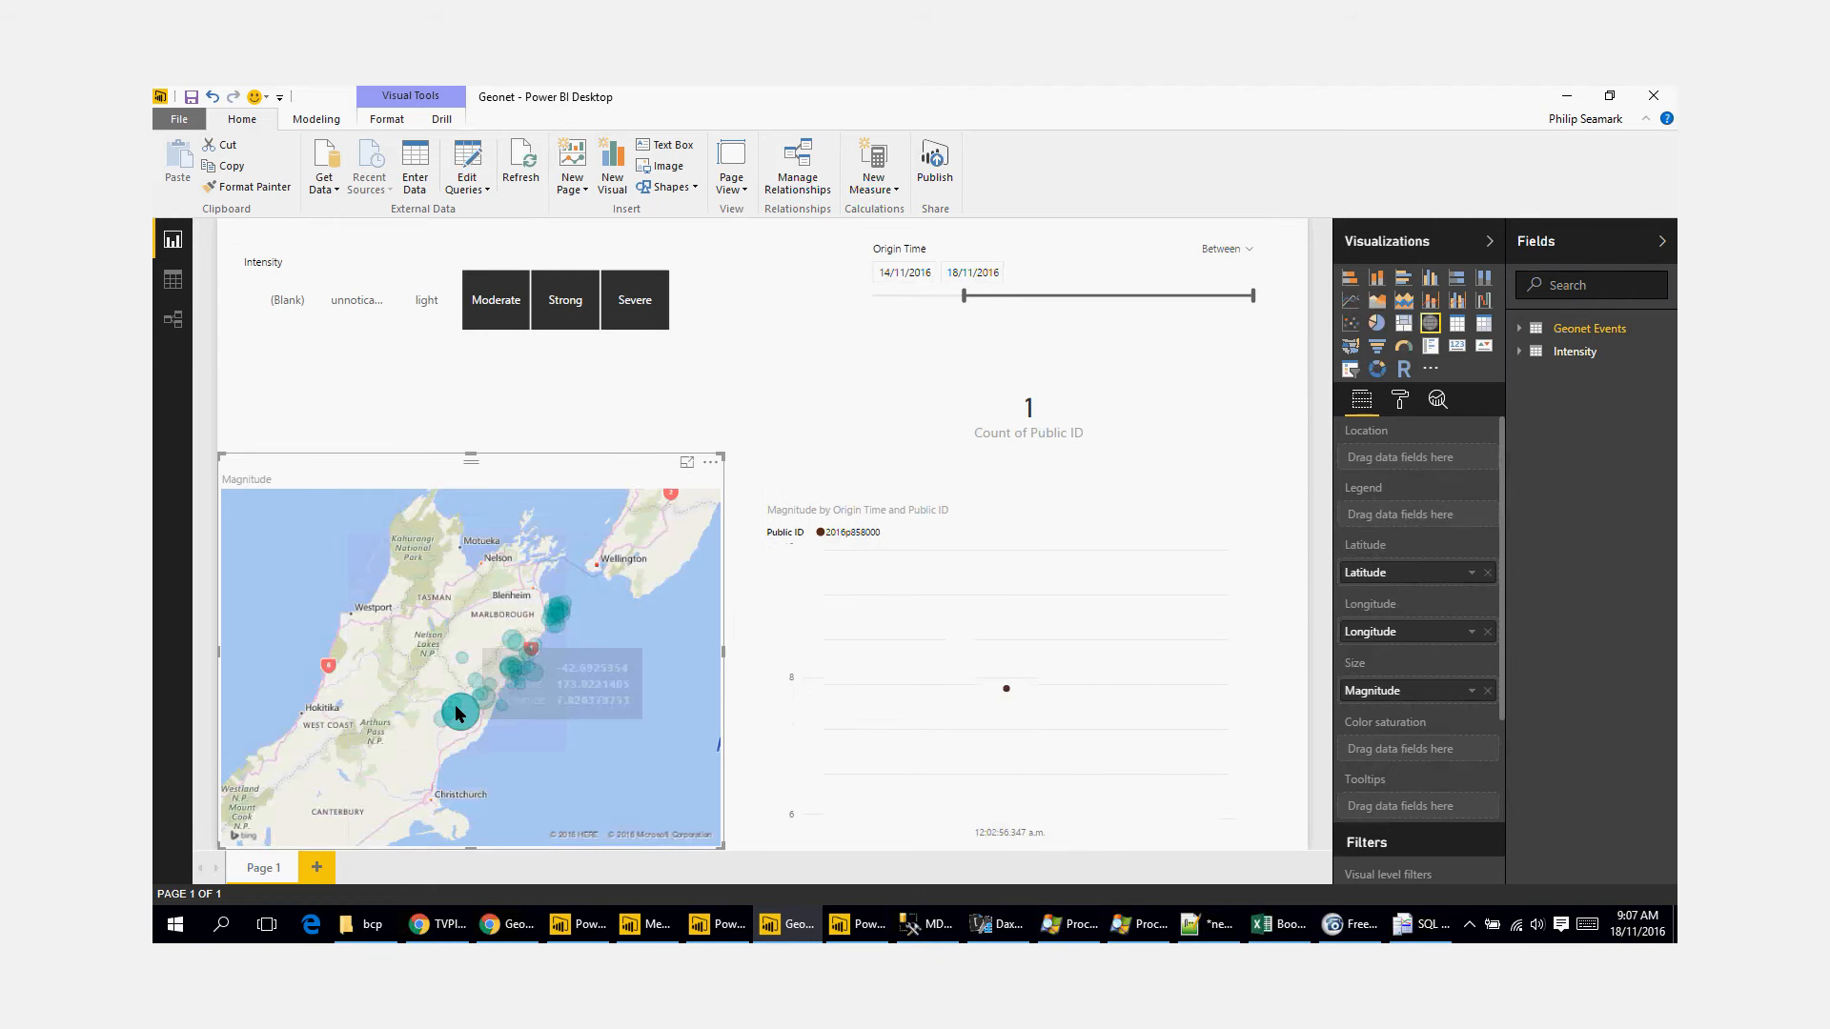
{"action": "mouse_move", "coordinate": [1048, 743]}
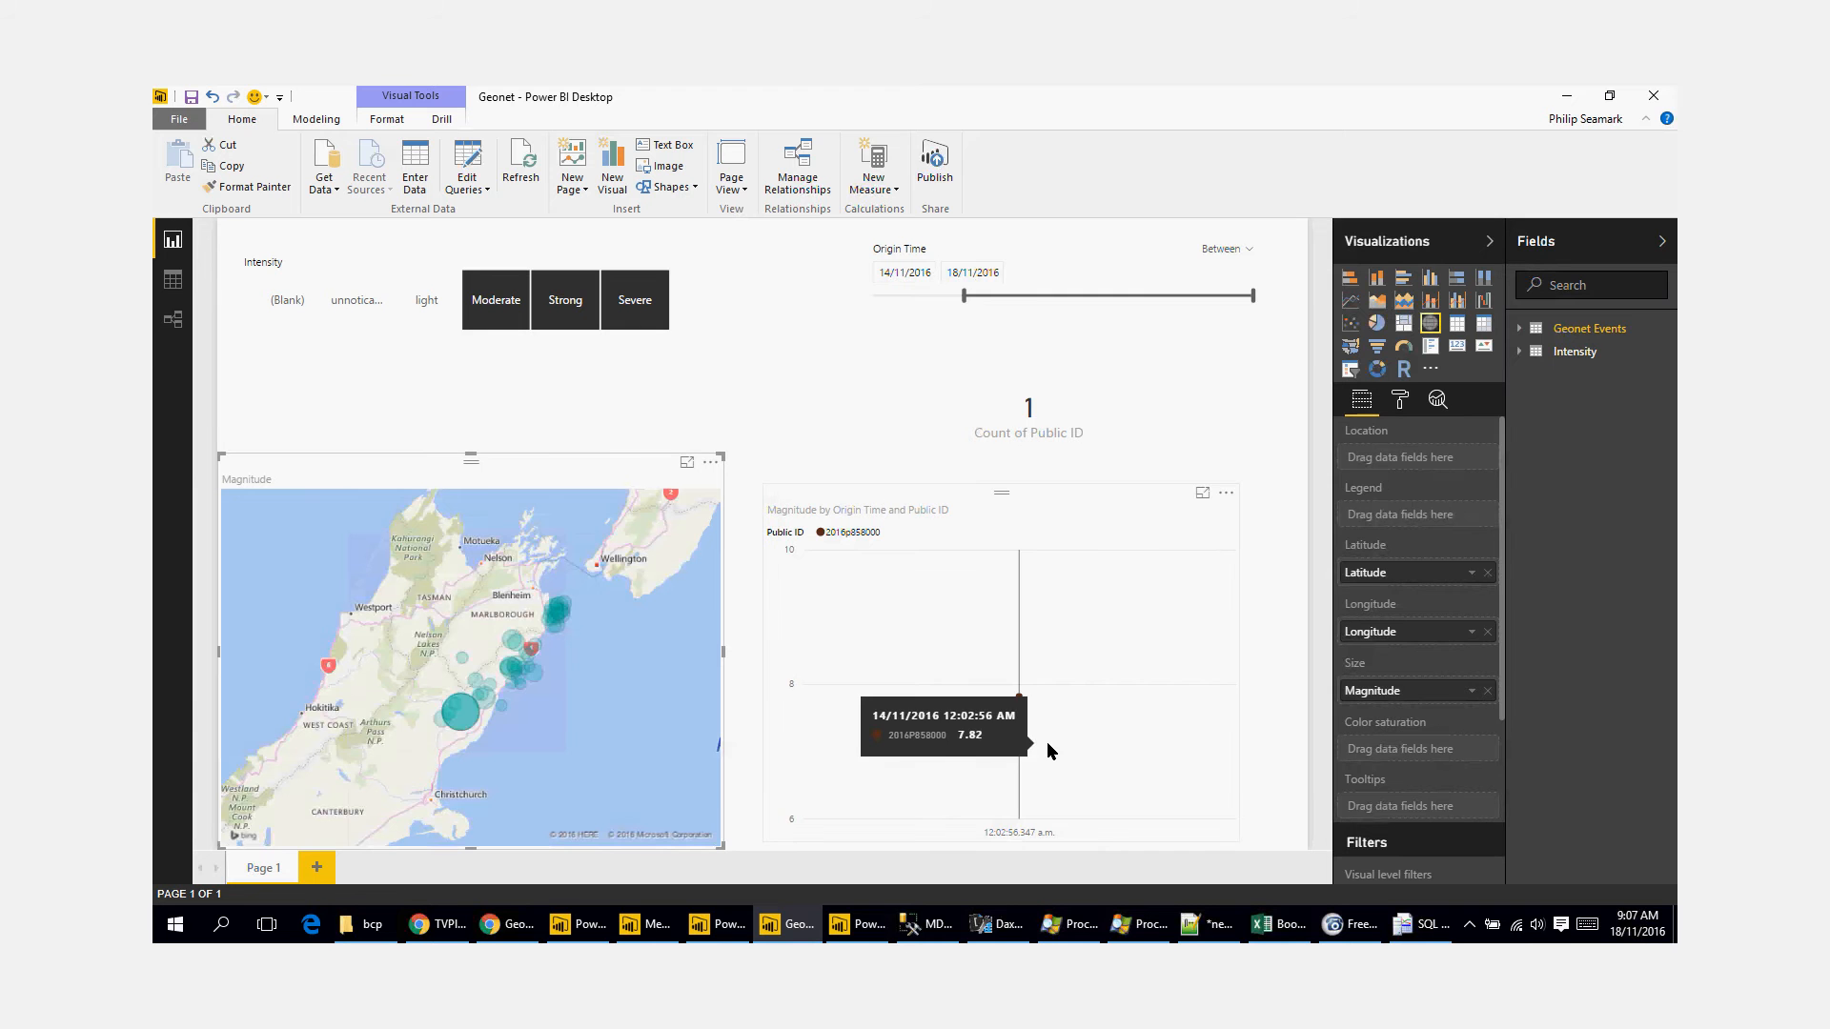
{"action": "left_click", "coordinate": [467, 720]}
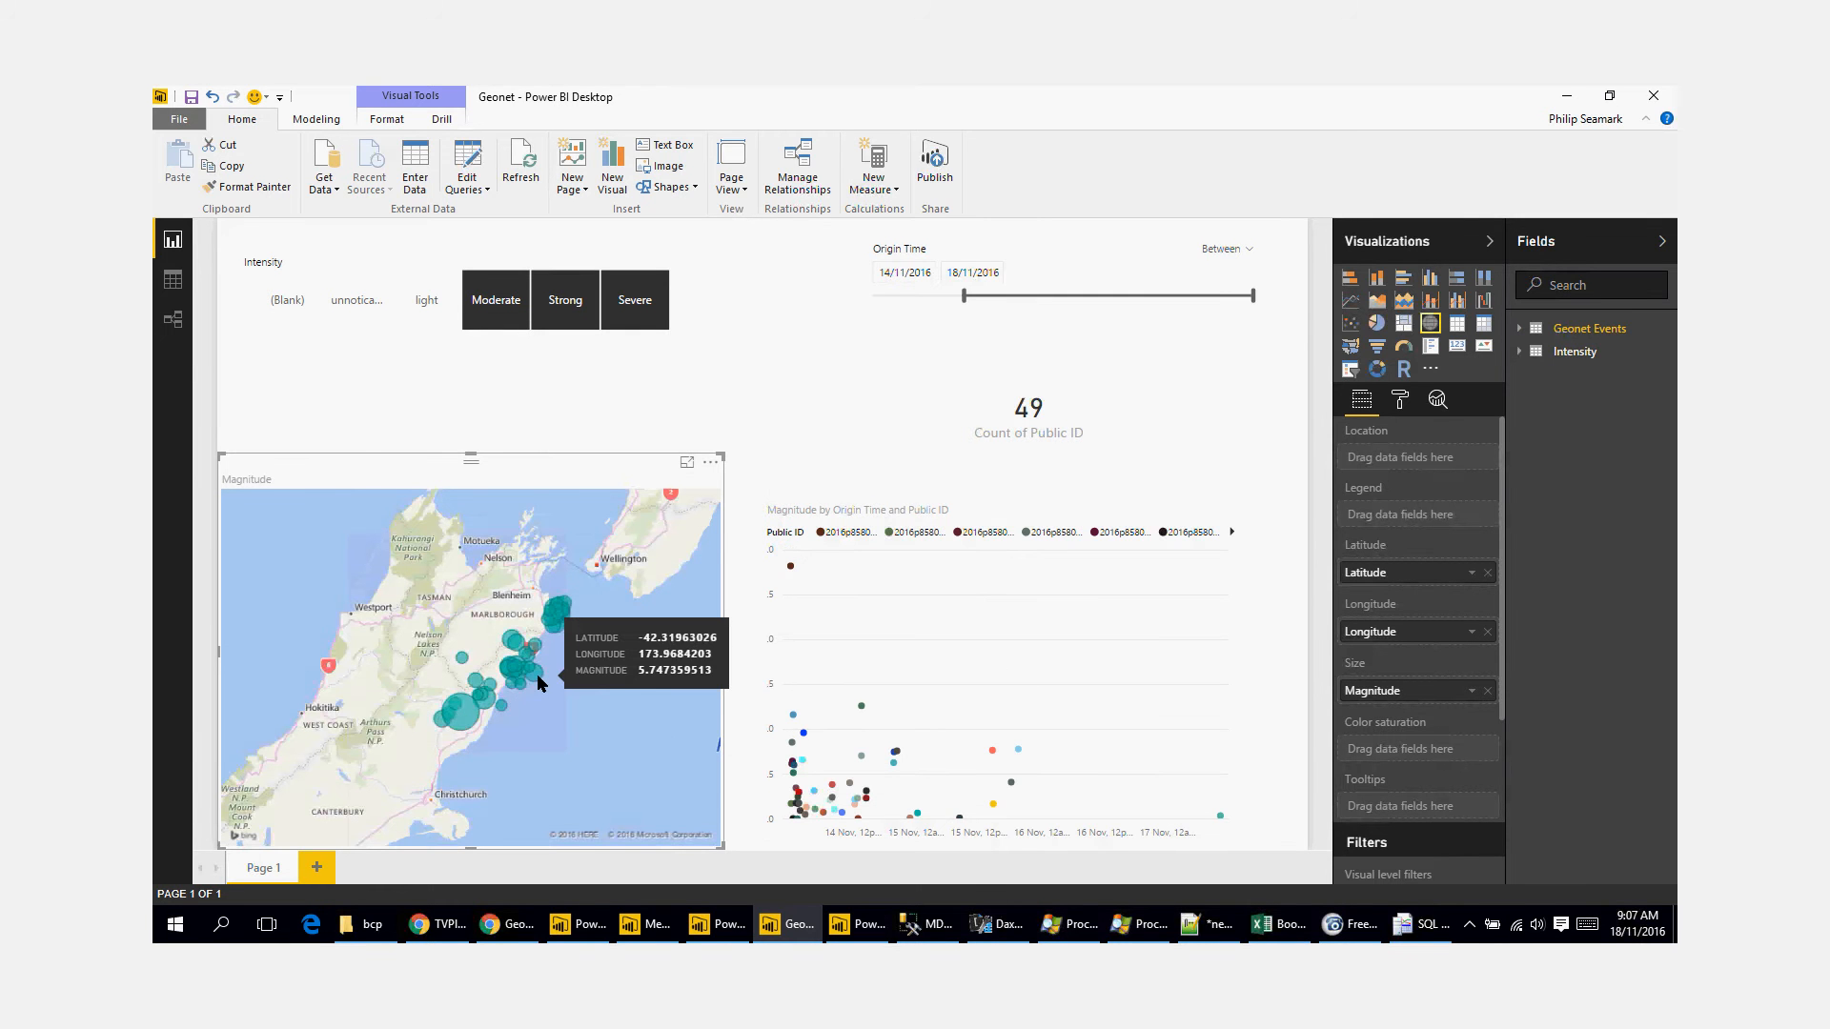
Step: Inspect the quake cluster near Seddon on the magnitude map and refresh the report's data
{"action": "scroll", "coordinate": [539, 684], "scroll_direction": "up", "scroll_amount": 3}
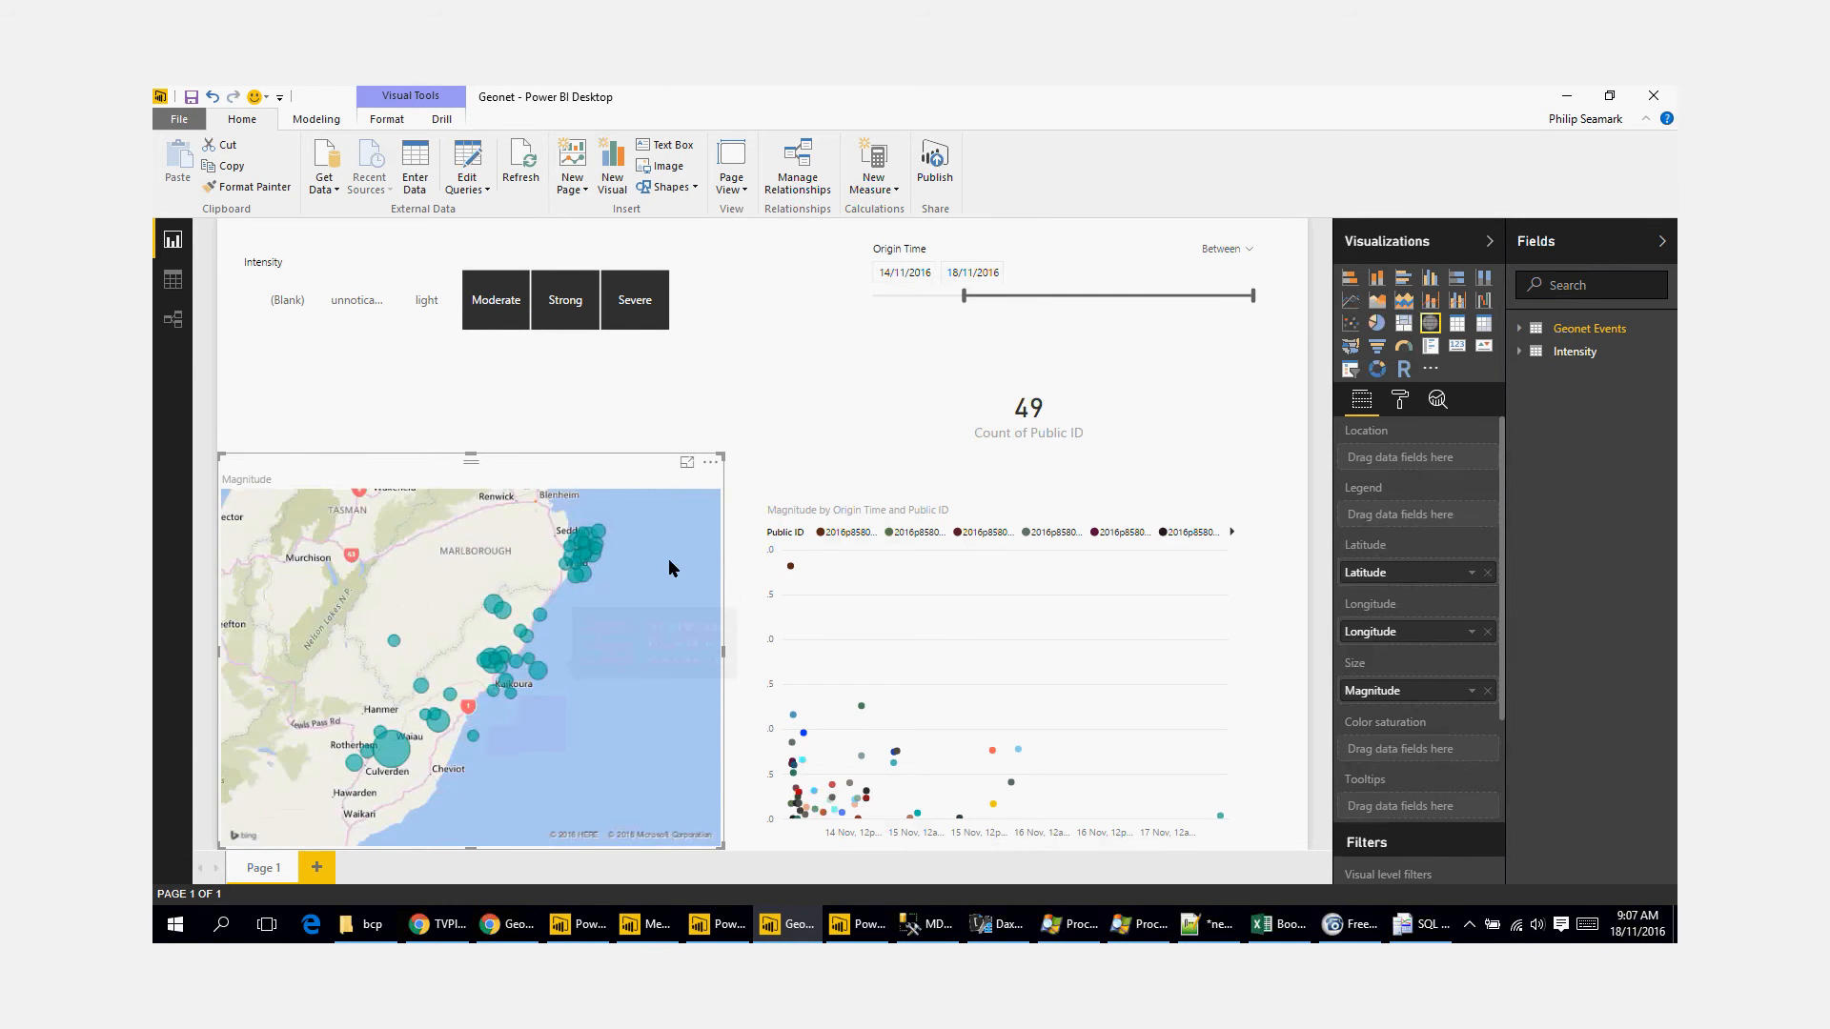
{"action": "left_click_drag", "start_coordinate": [668, 559], "coordinate": [591, 666]}
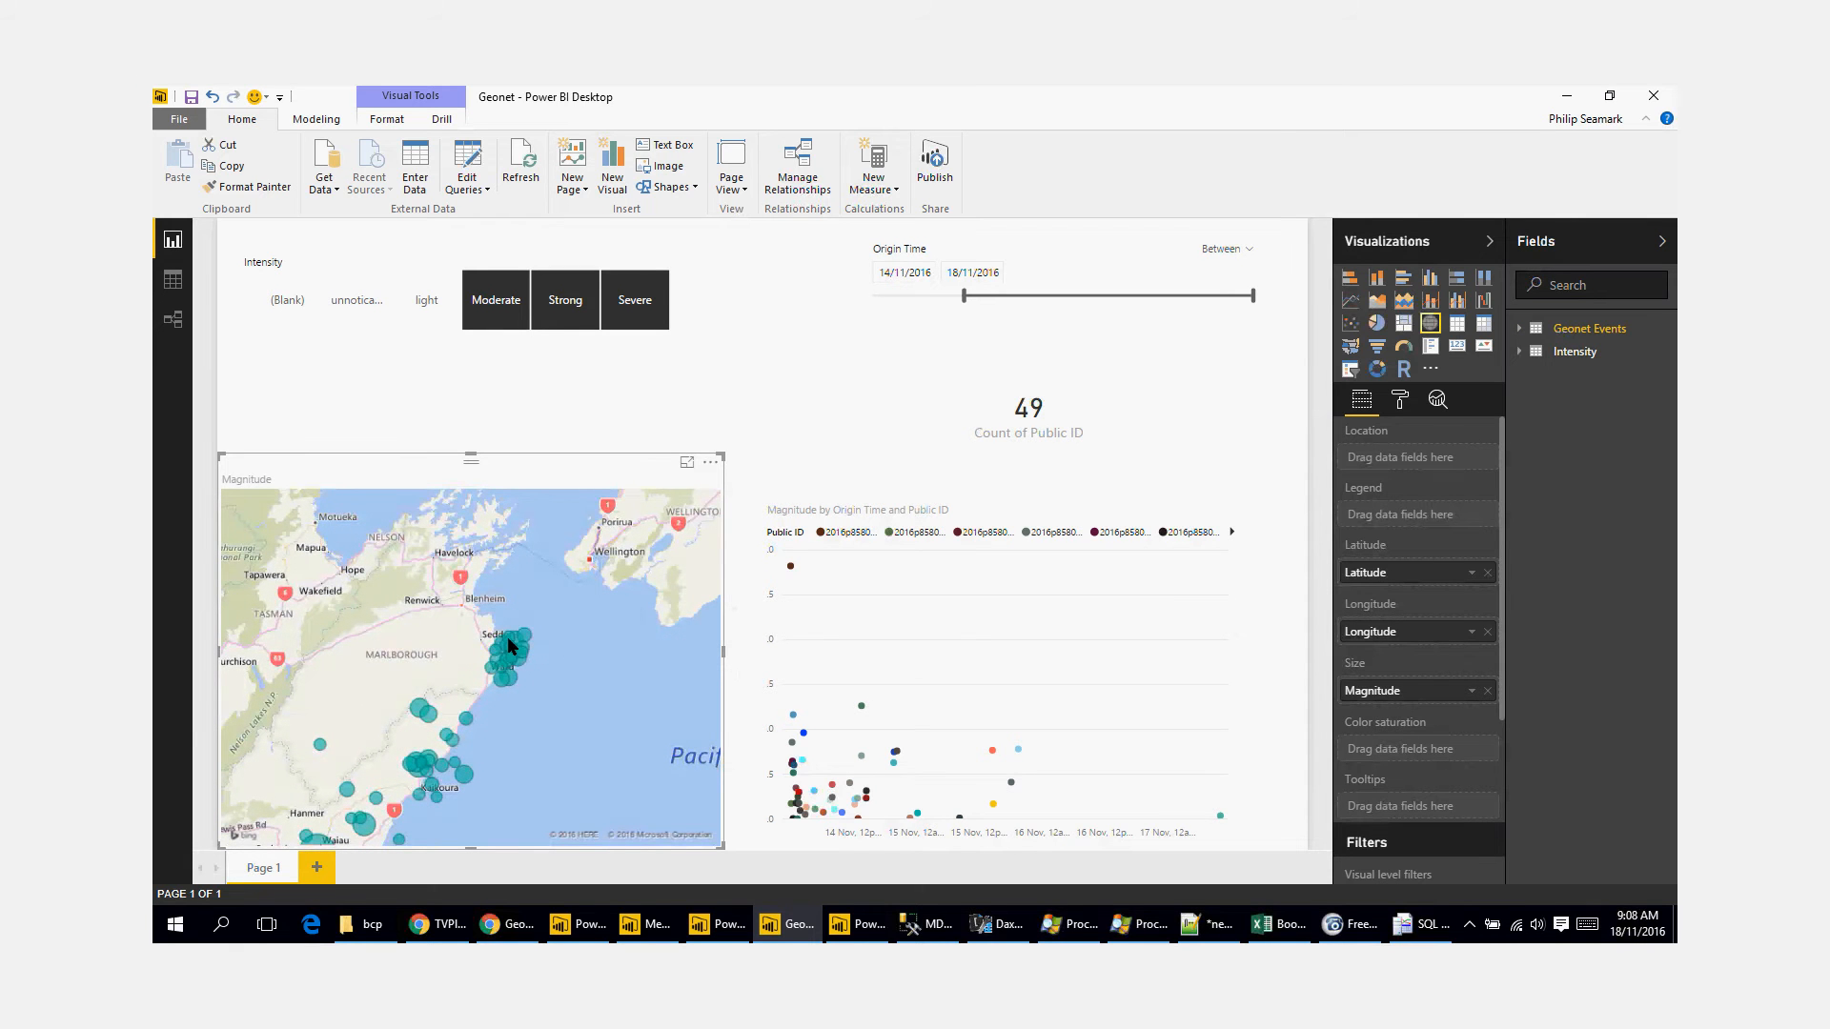
{"action": "mouse_move", "coordinate": [511, 637]}
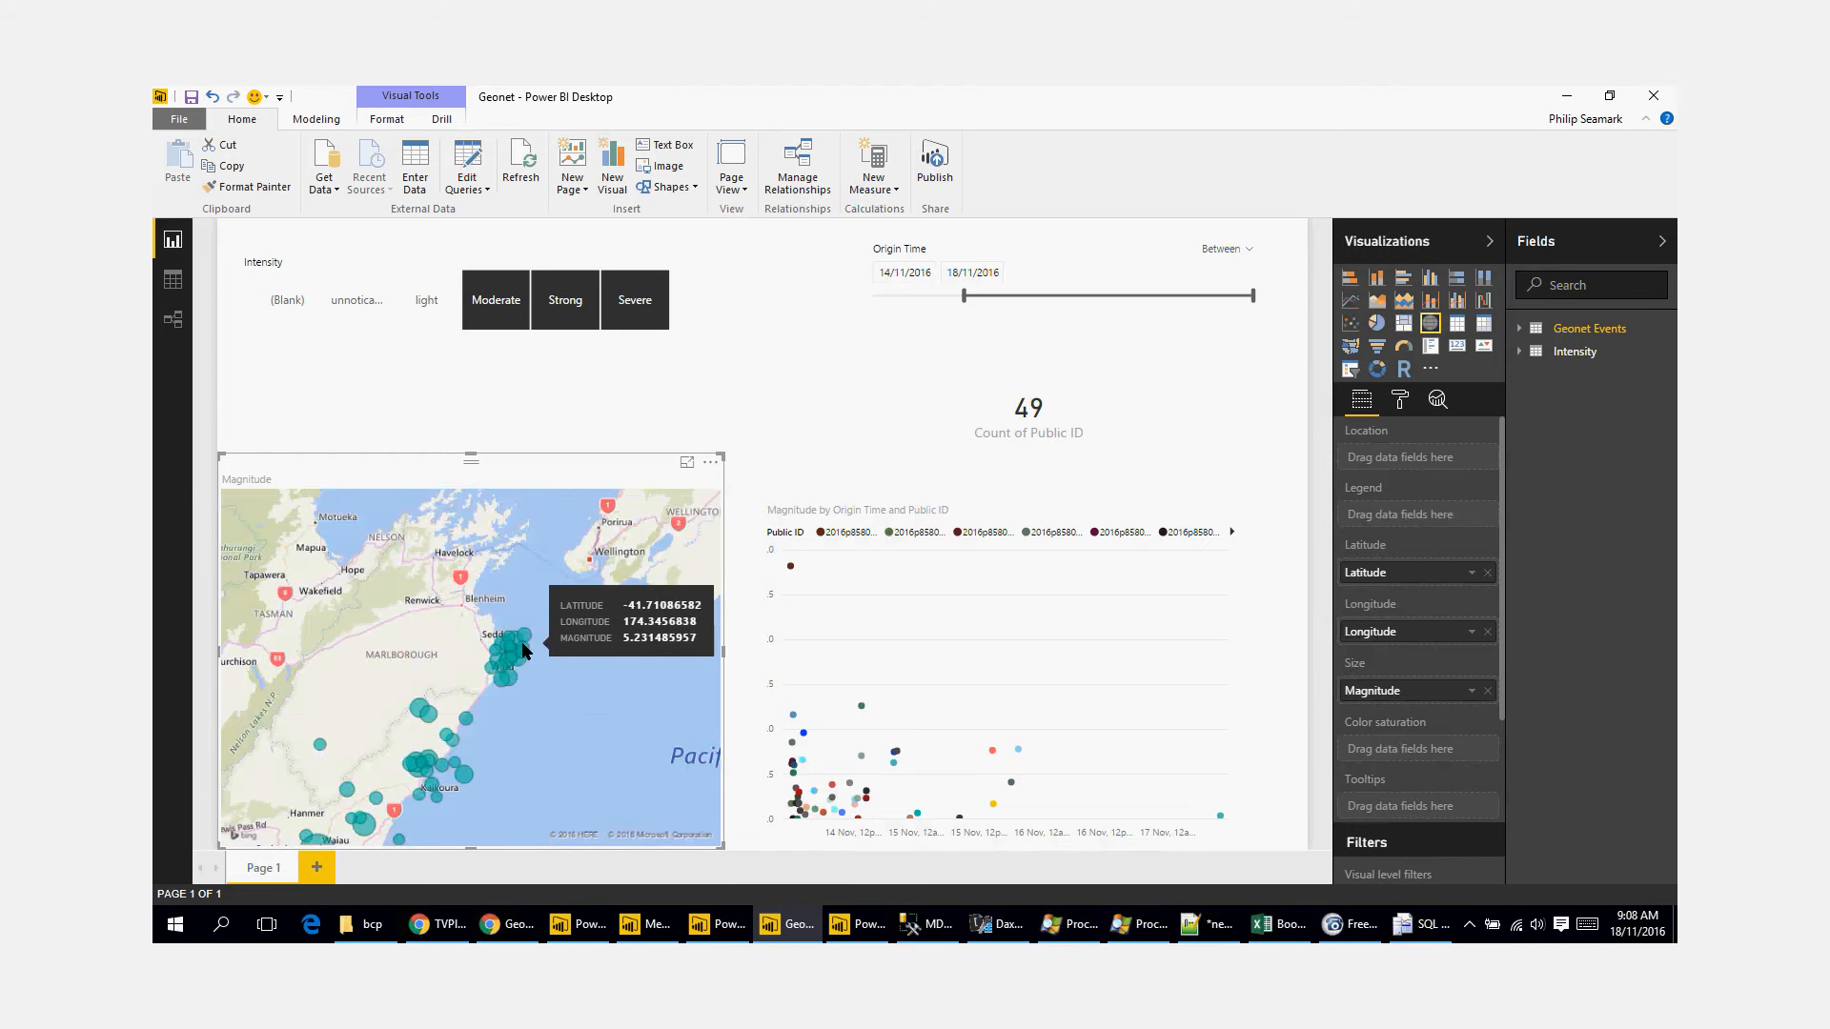
{"action": "left_click", "coordinate": [524, 162]}
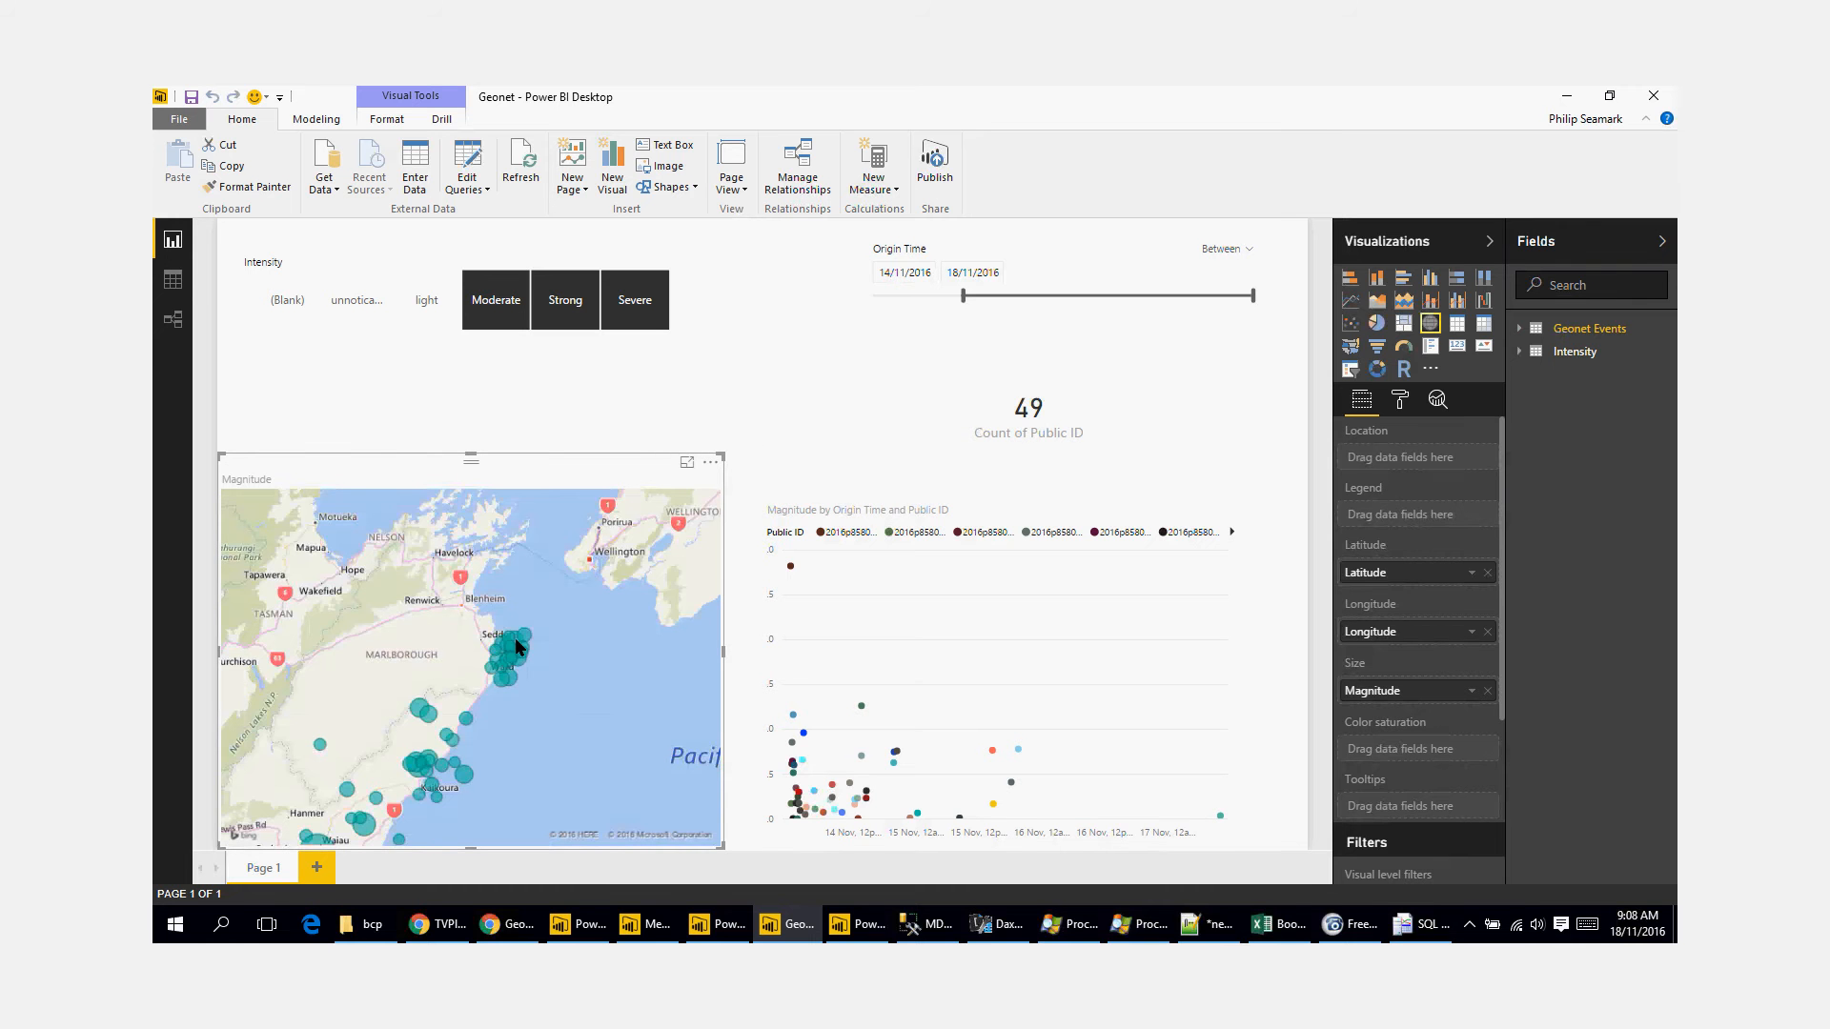
Step: Examine the quakes around Seddon and Ward up close, and bring the map back to the coast down to Culverden
{"action": "mouse_move", "coordinate": [515, 638]}
{"action": "scroll", "coordinate": [517, 672], "scroll_direction": "up", "scroll_amount": 3}
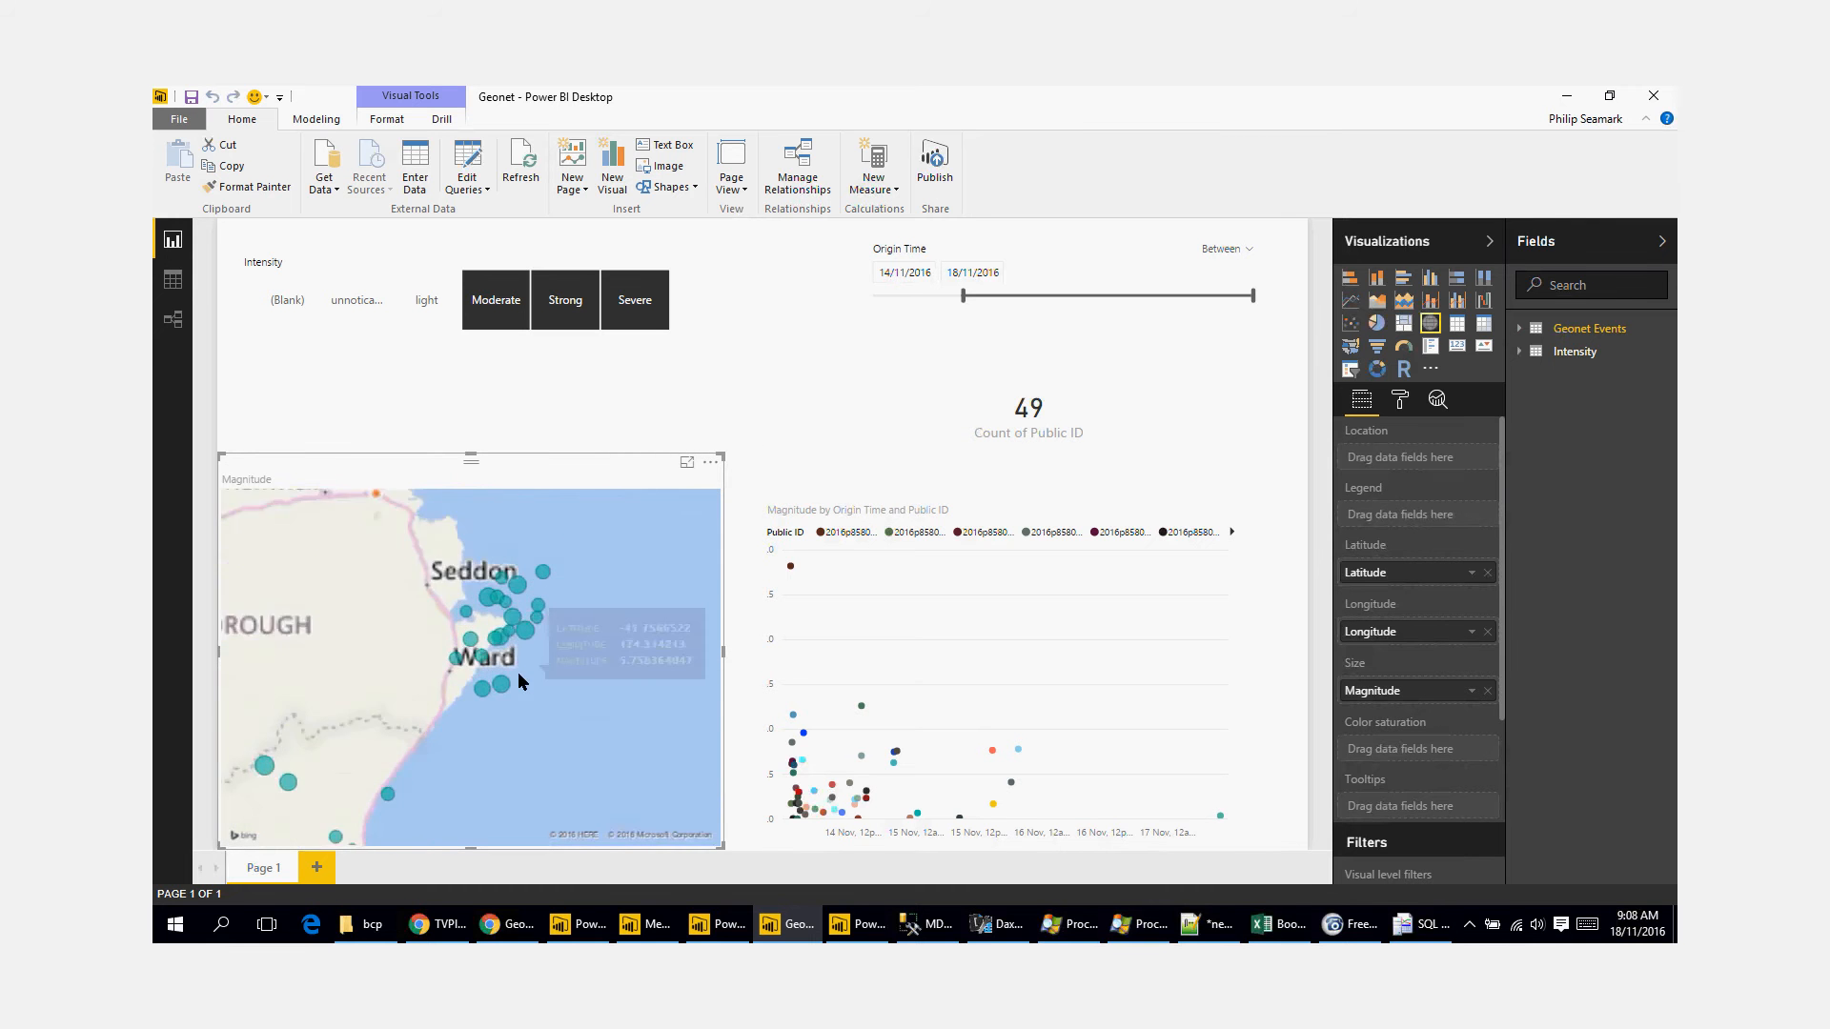
{"action": "left_click_drag", "start_coordinate": [557, 610], "coordinate": [545, 667]}
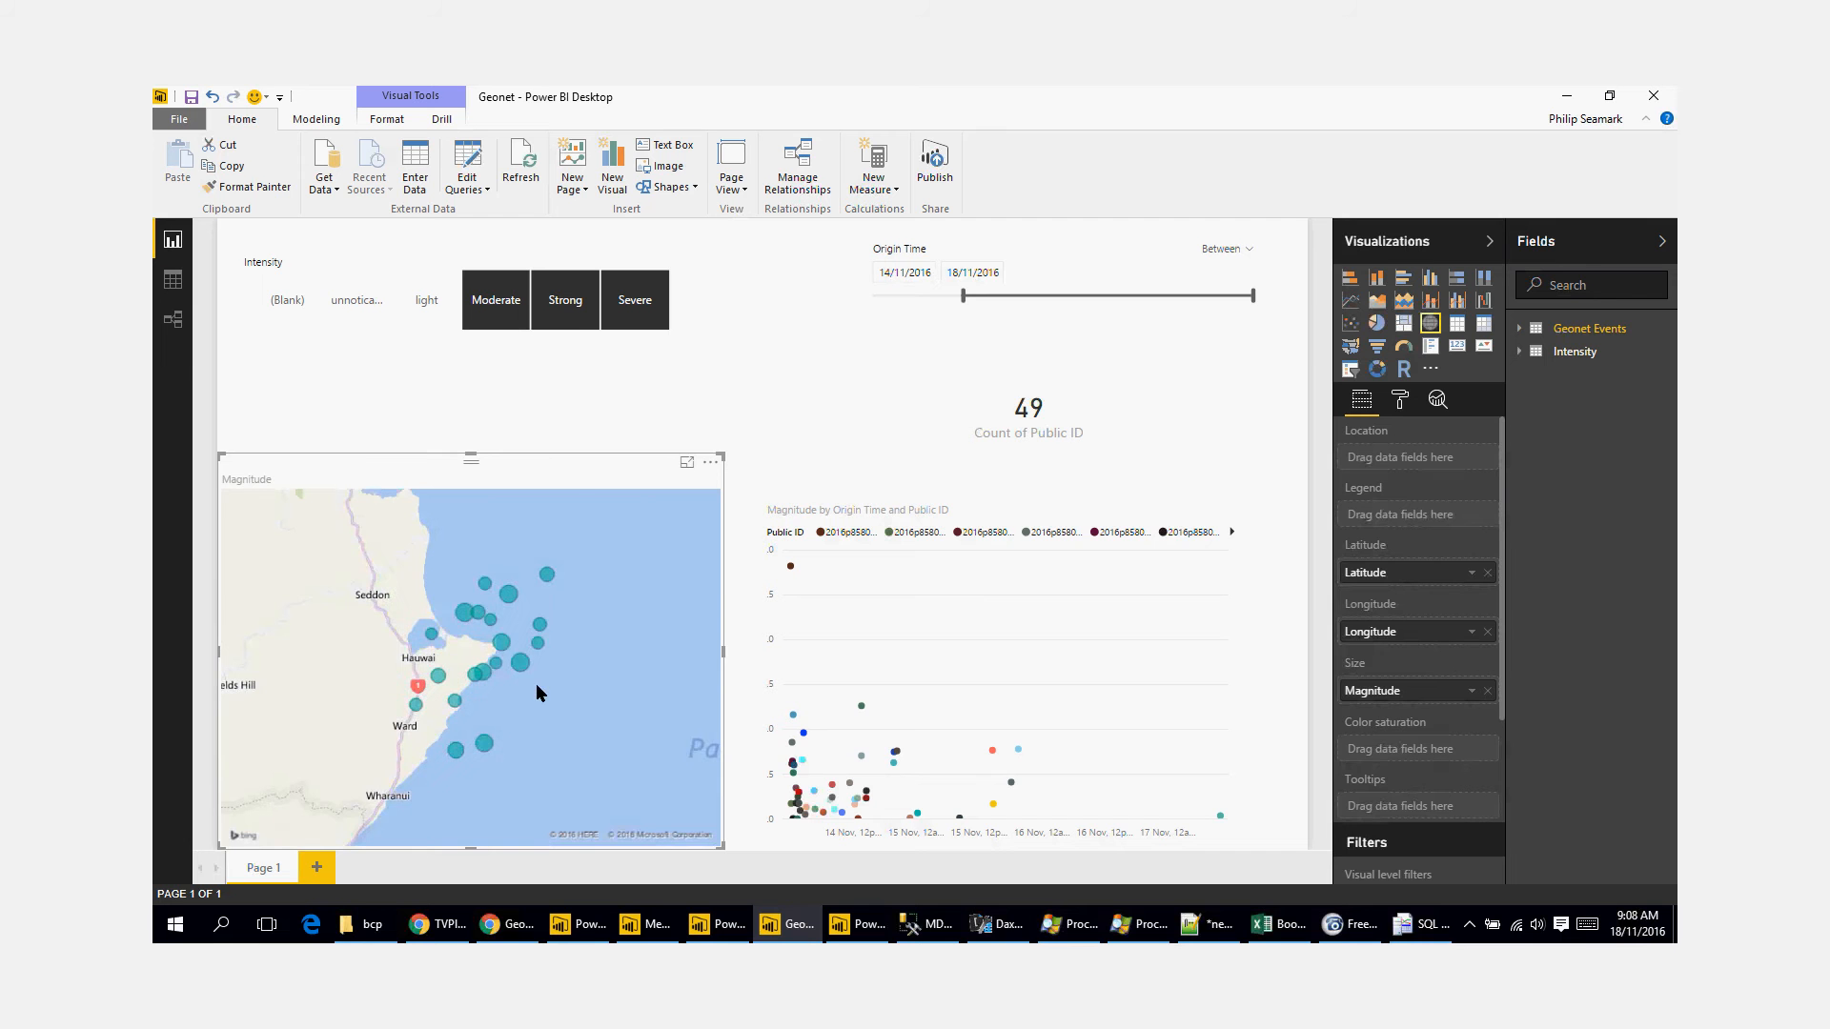
{"action": "scroll", "coordinate": [536, 684], "scroll_direction": "down", "scroll_amount": 4}
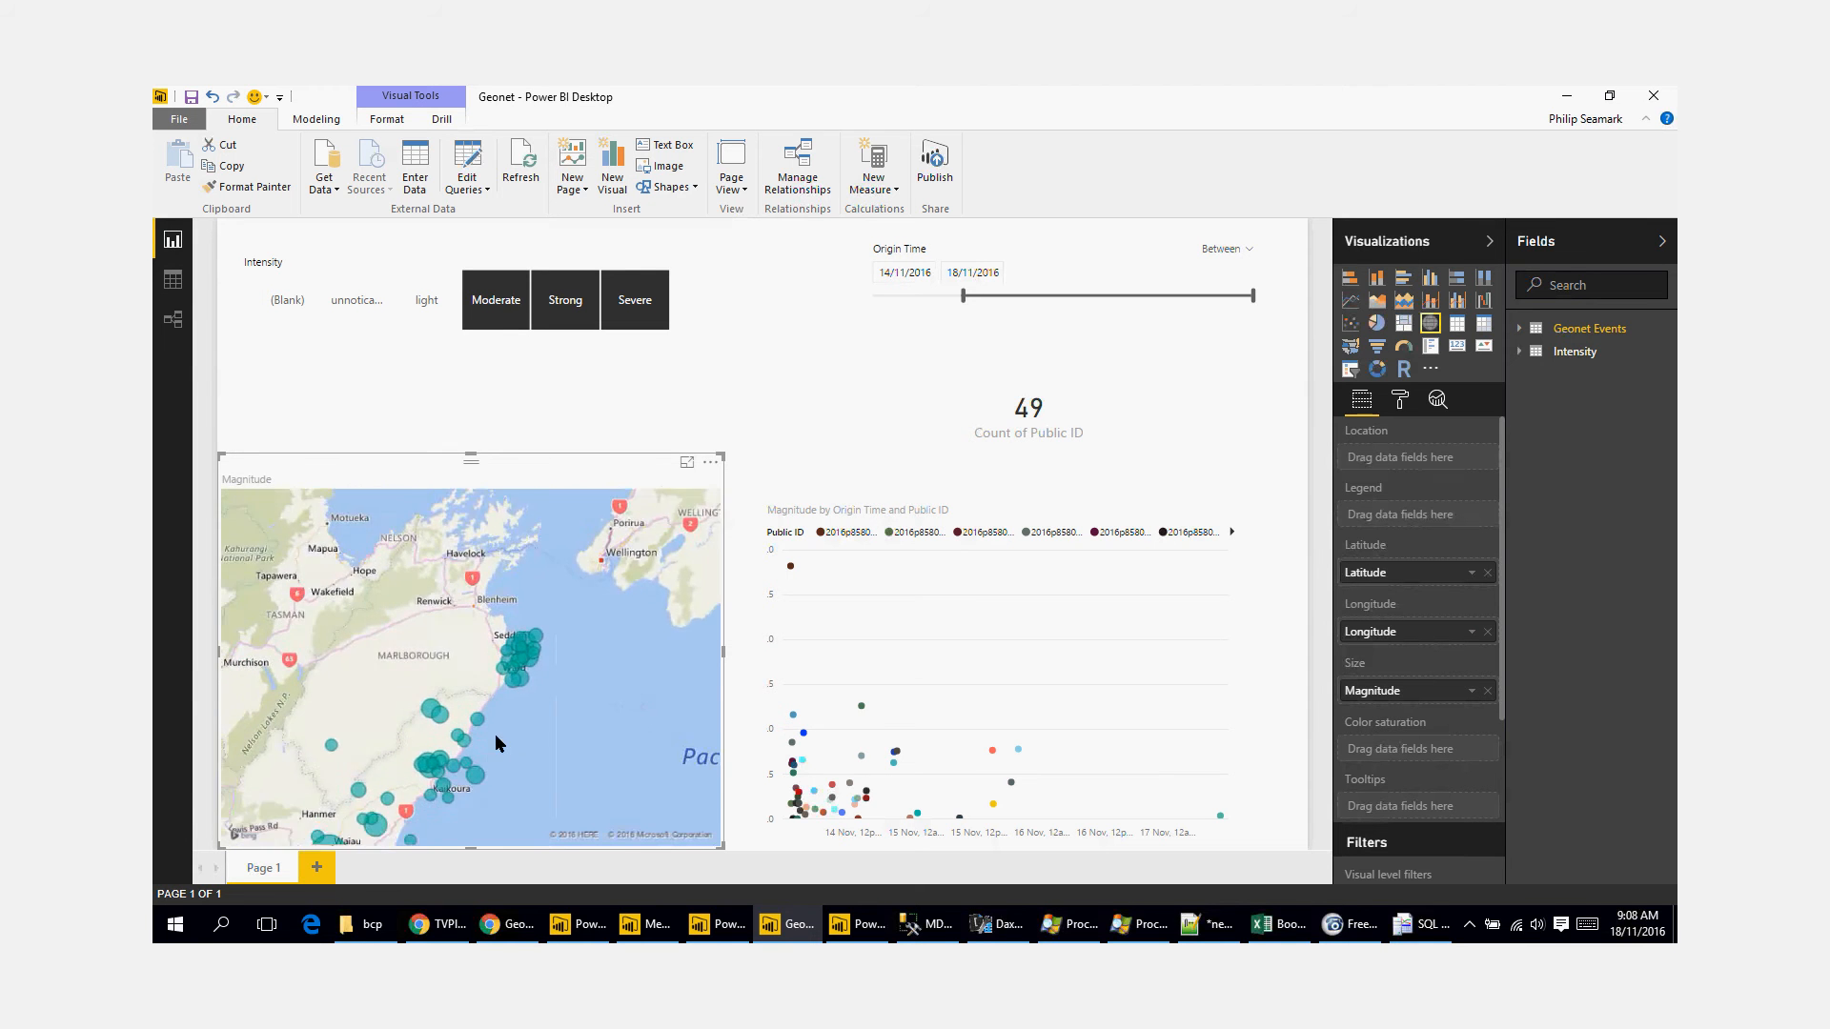
{"action": "left_click_drag", "start_coordinate": [495, 734], "coordinate": [574, 622]}
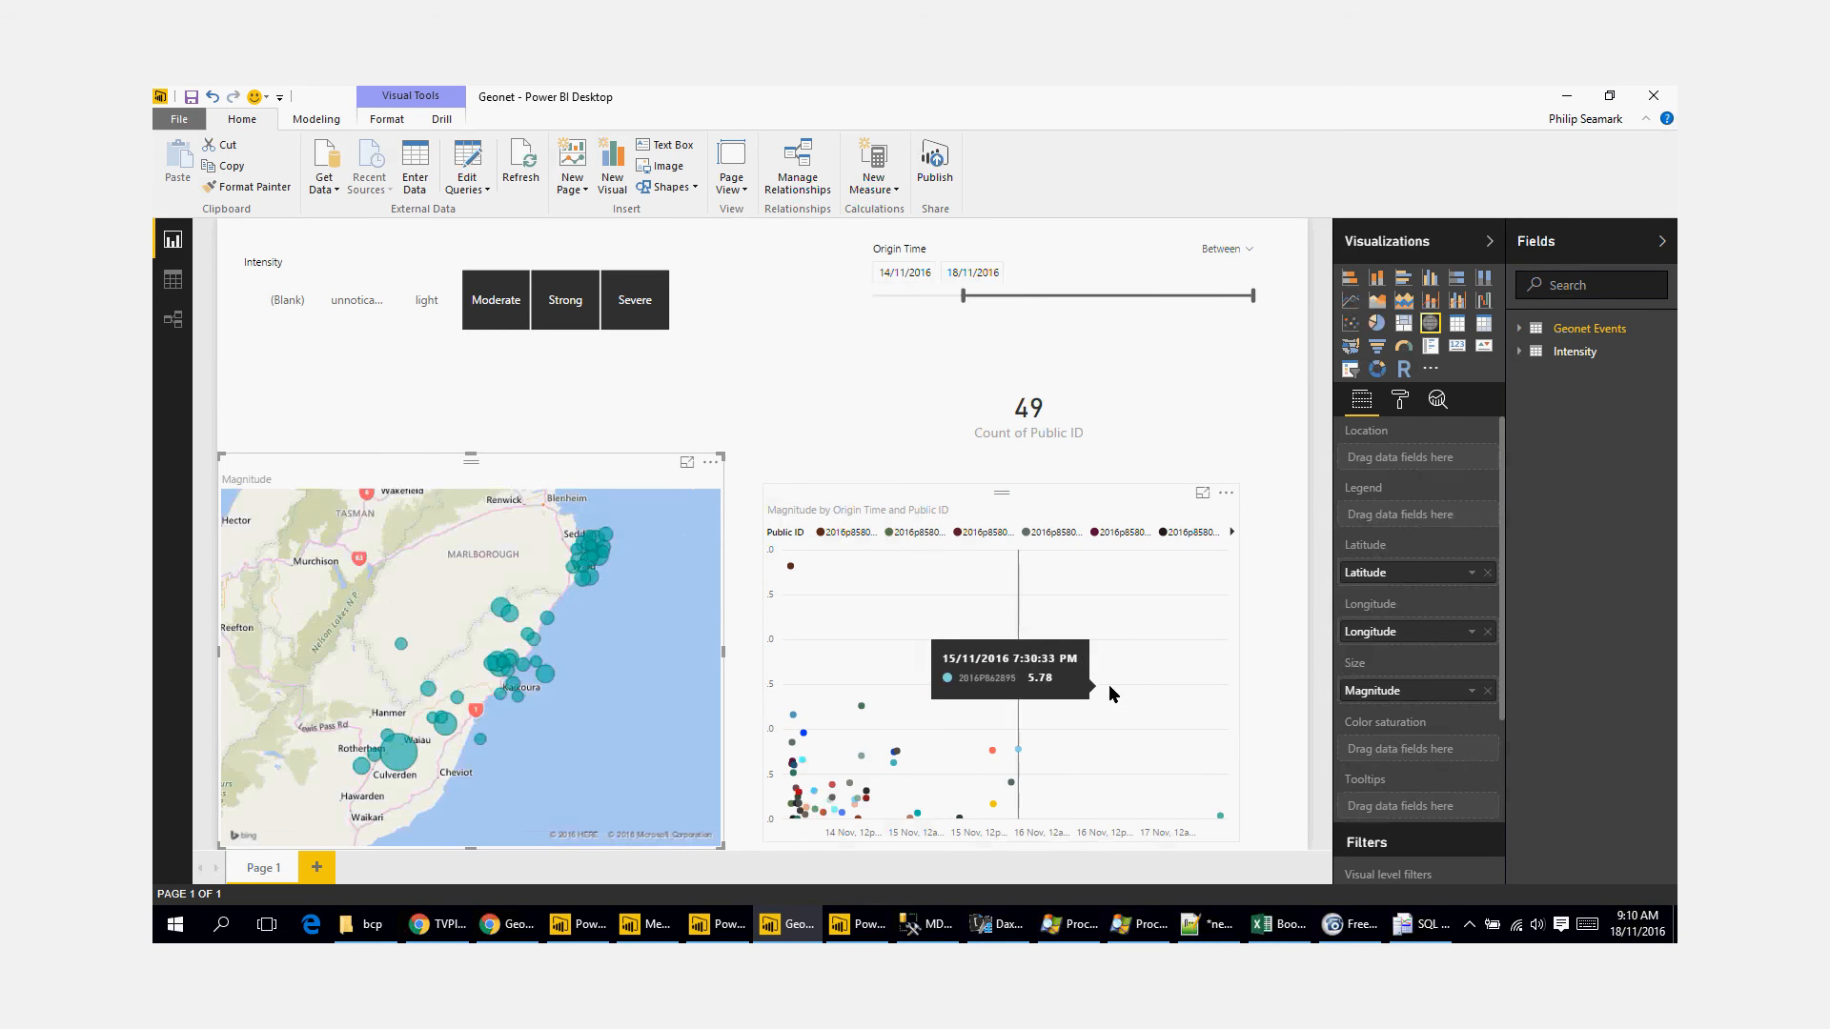
{"action": "mouse_move", "coordinate": [712, 938]}
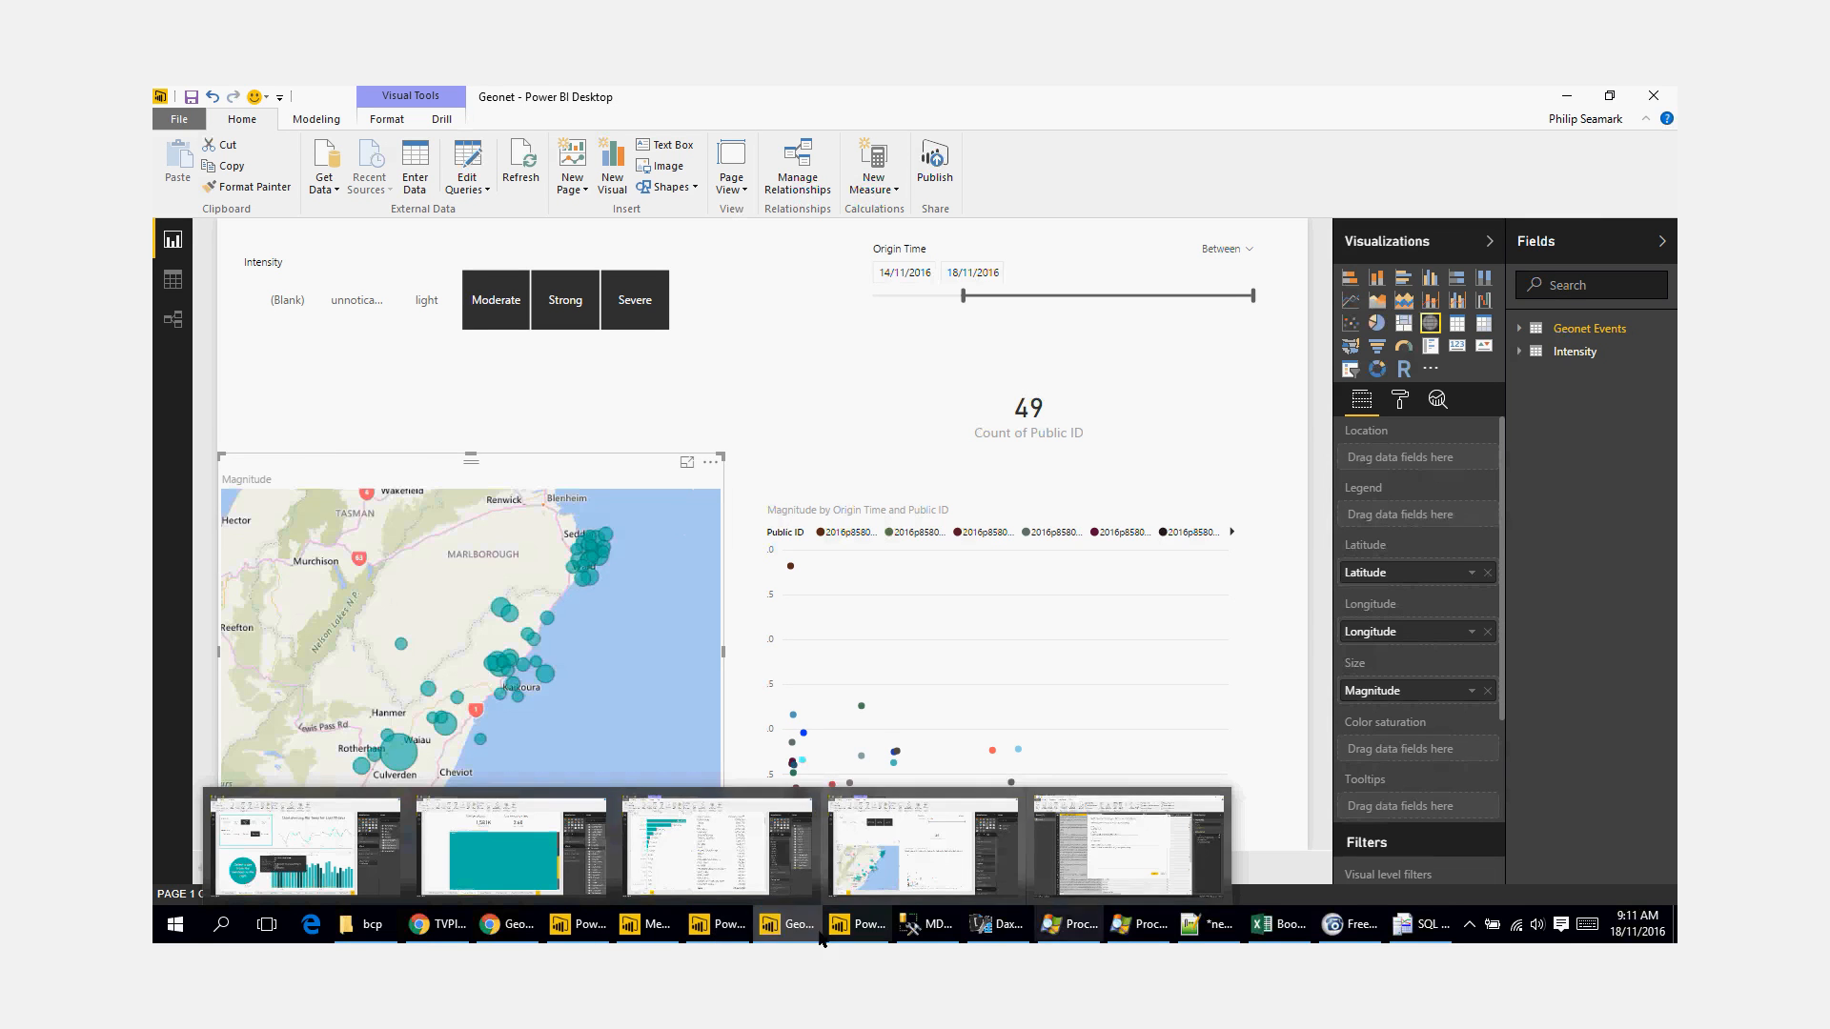
{"action": "left_click", "coordinate": [1349, 926]}
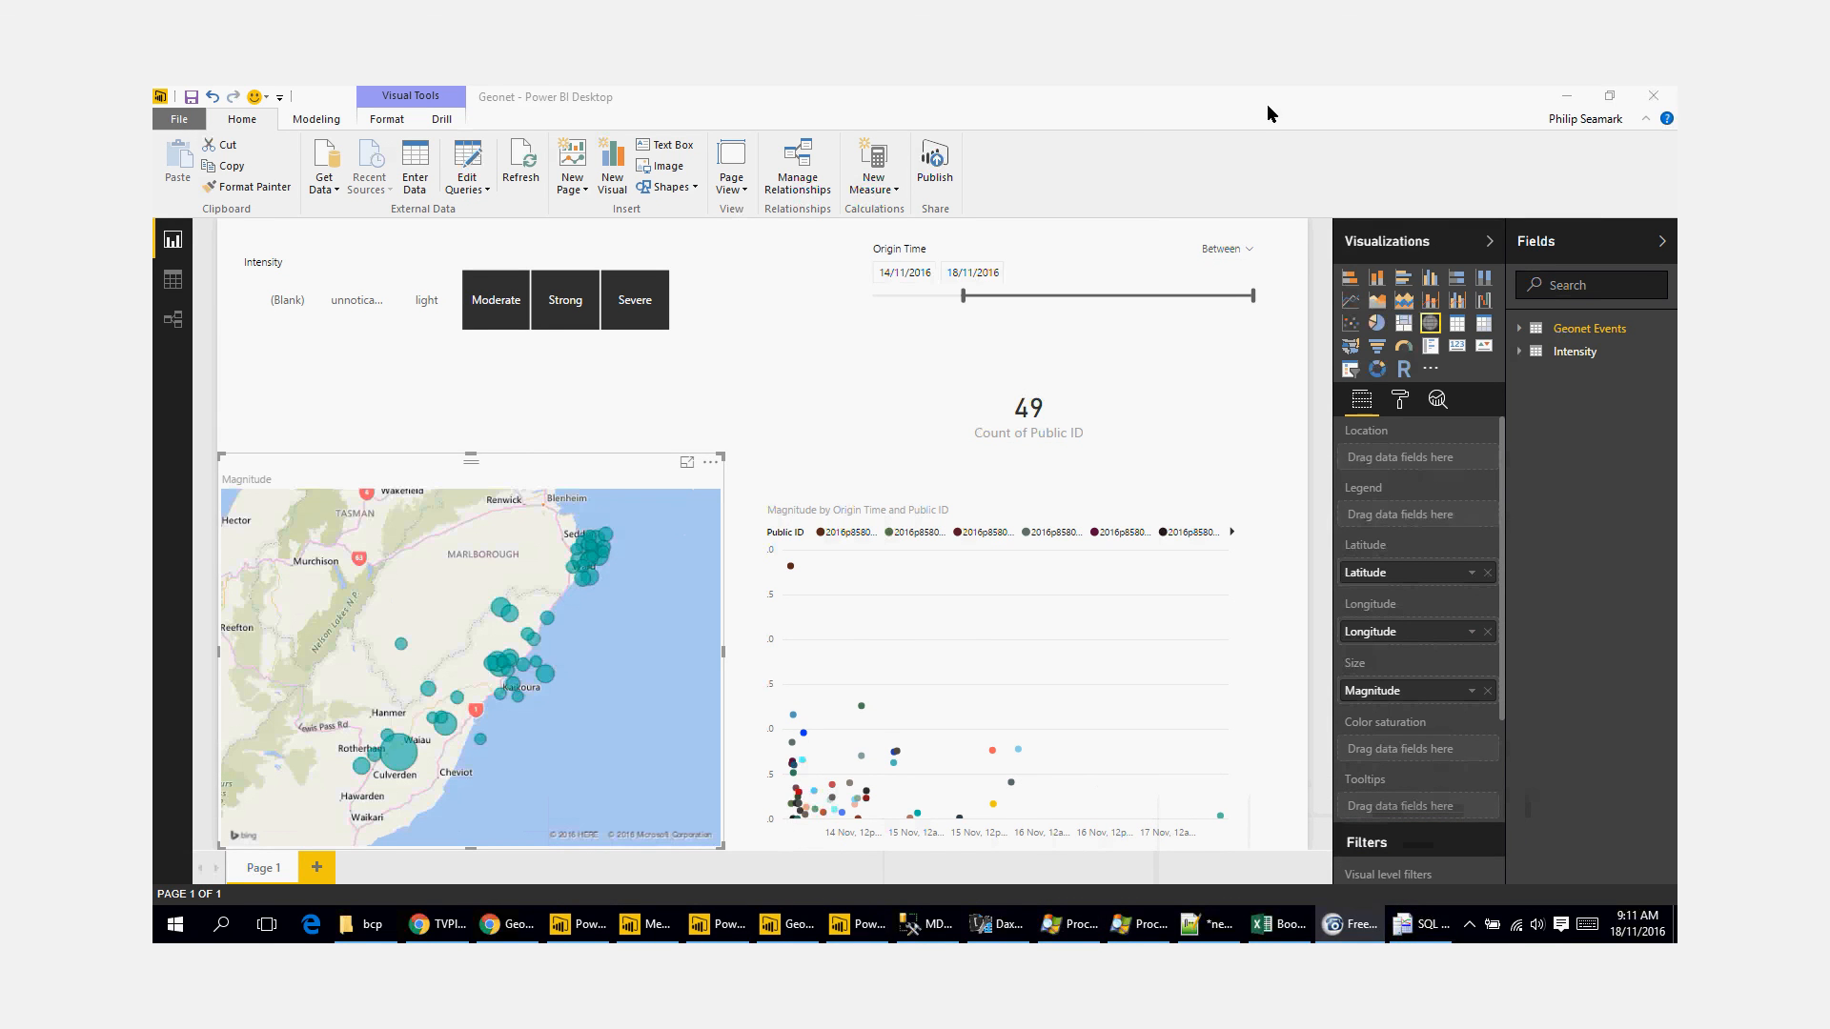